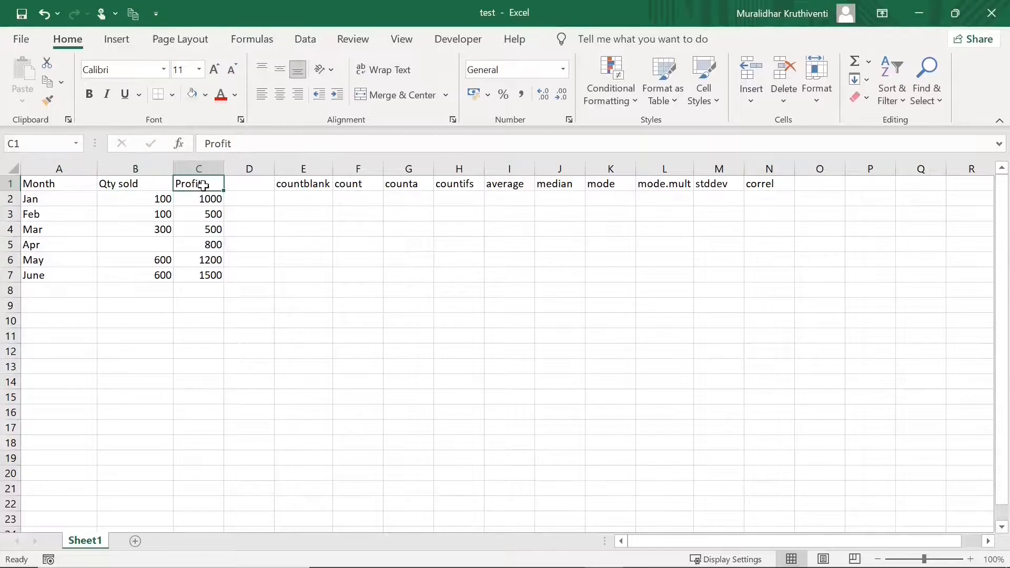
pyautogui.click(162, 201)
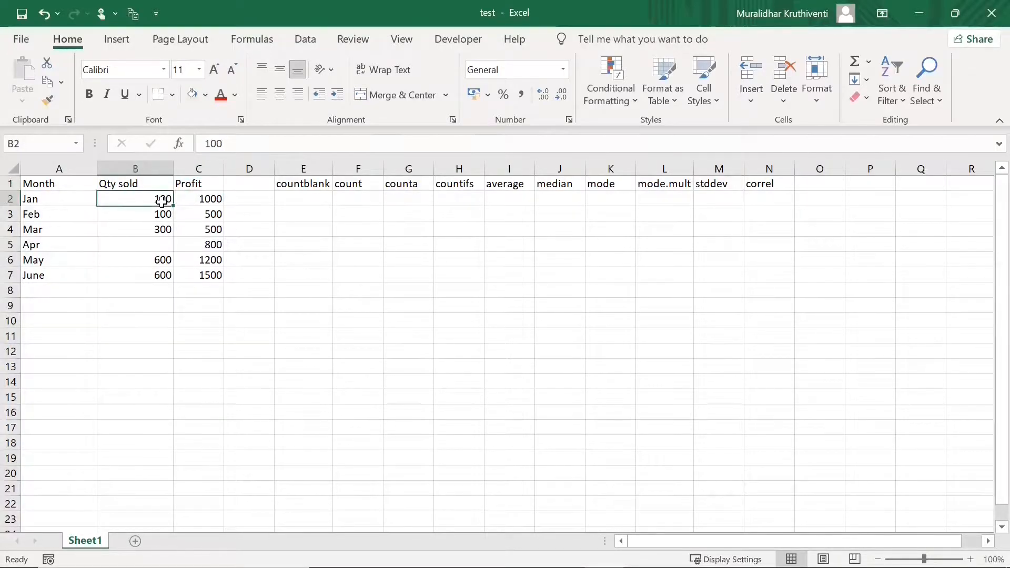
pyautogui.click(160, 214)
pyautogui.click(162, 260)
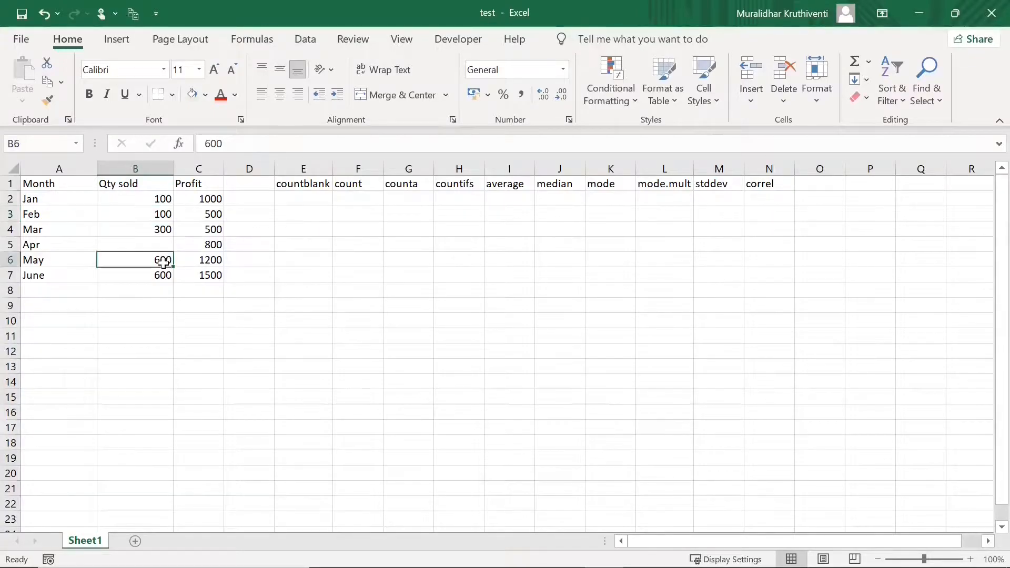
pyautogui.click(163, 277)
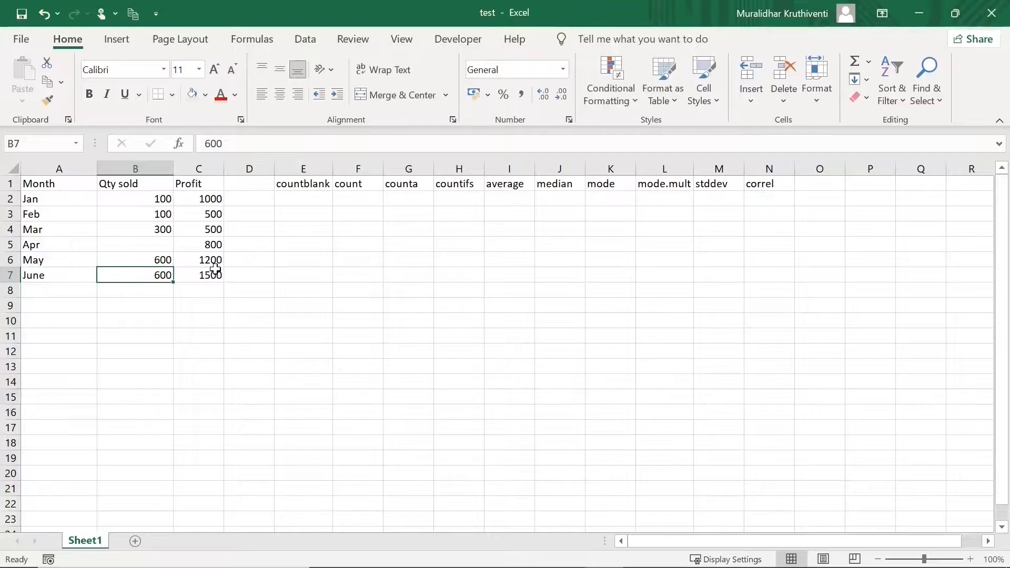
pyautogui.click(164, 247)
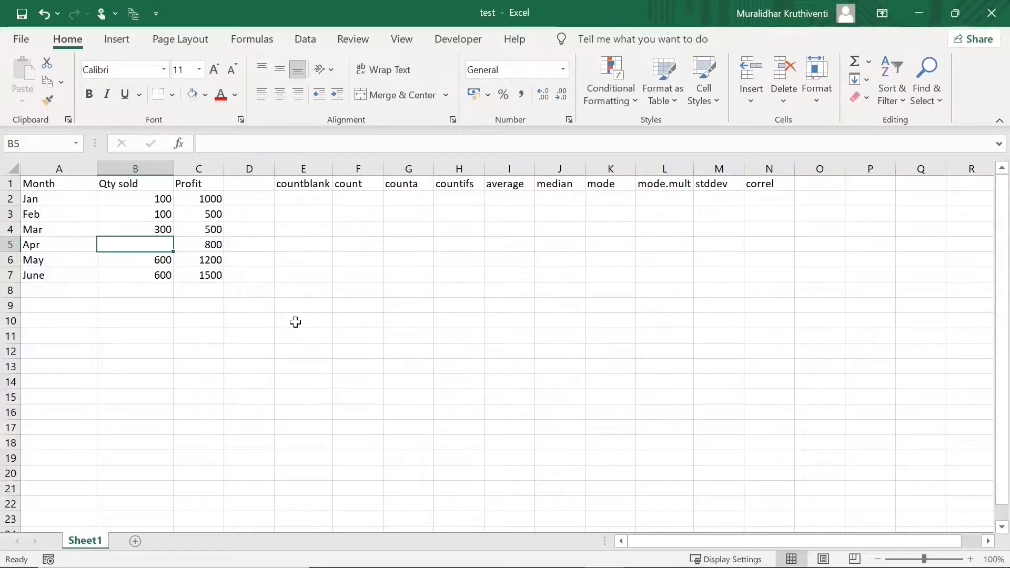
# Enter a COUNTBLANK formula in cell E2 that counts the empty Qty sold cells in B2:B7.
pyautogui.click(301, 196)
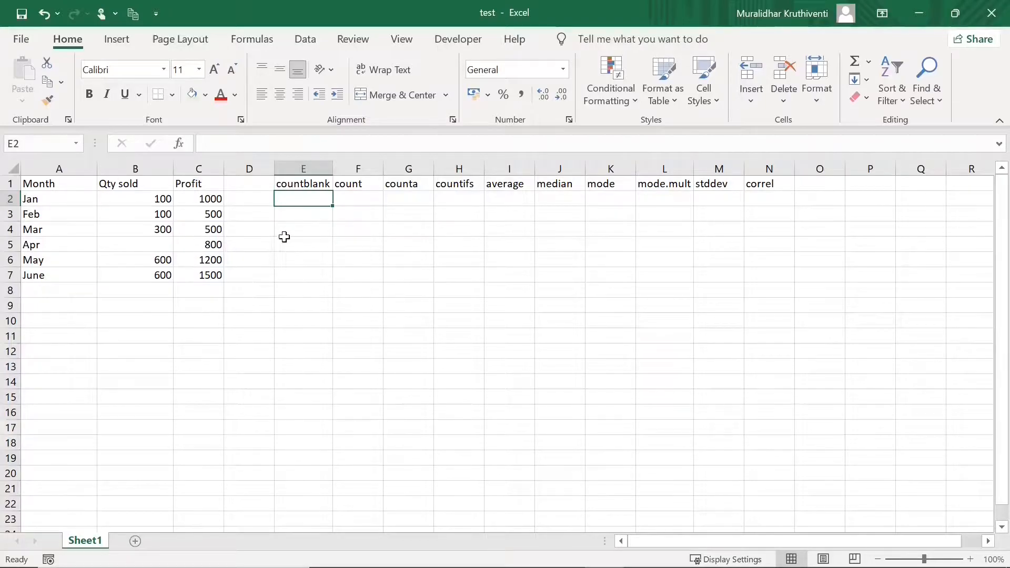
pyautogui.write('=')
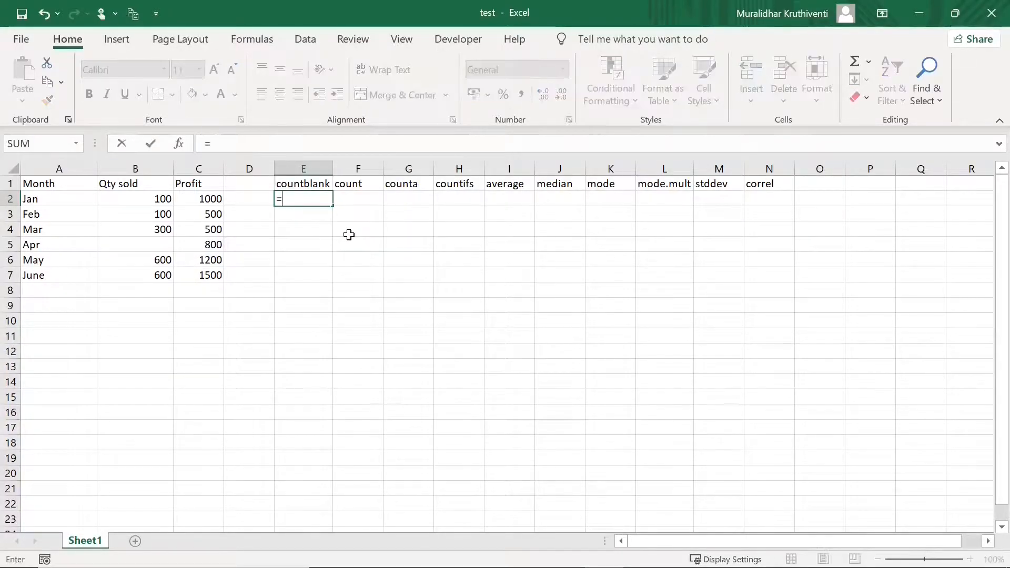
pyautogui.write('count')
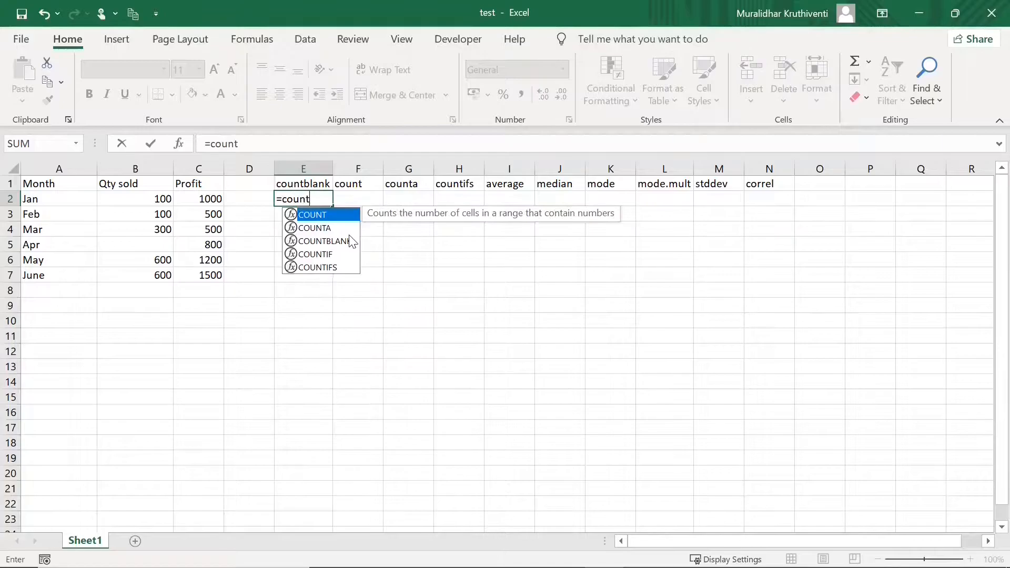
pyautogui.write('blank')
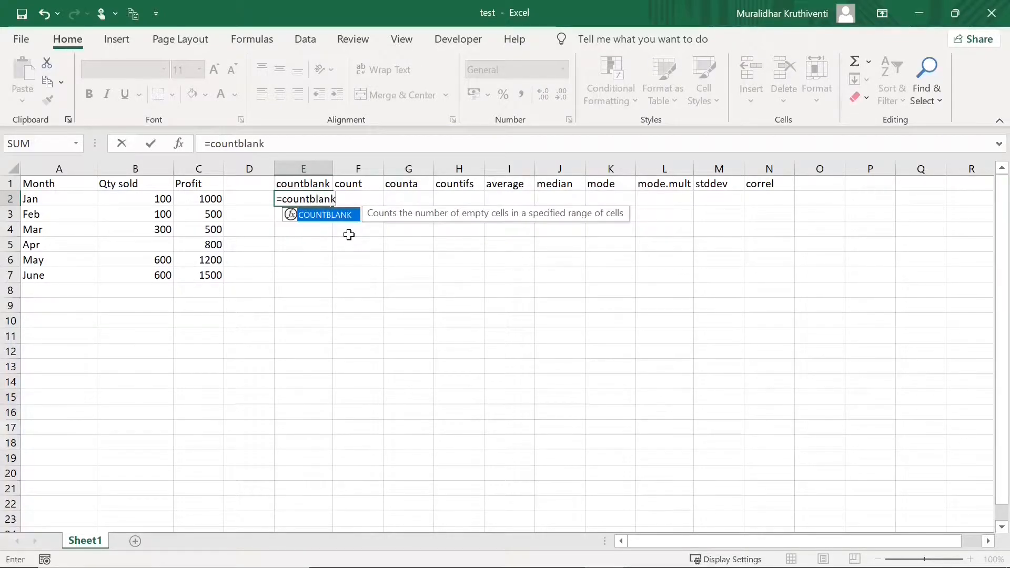
pyautogui.write('(')
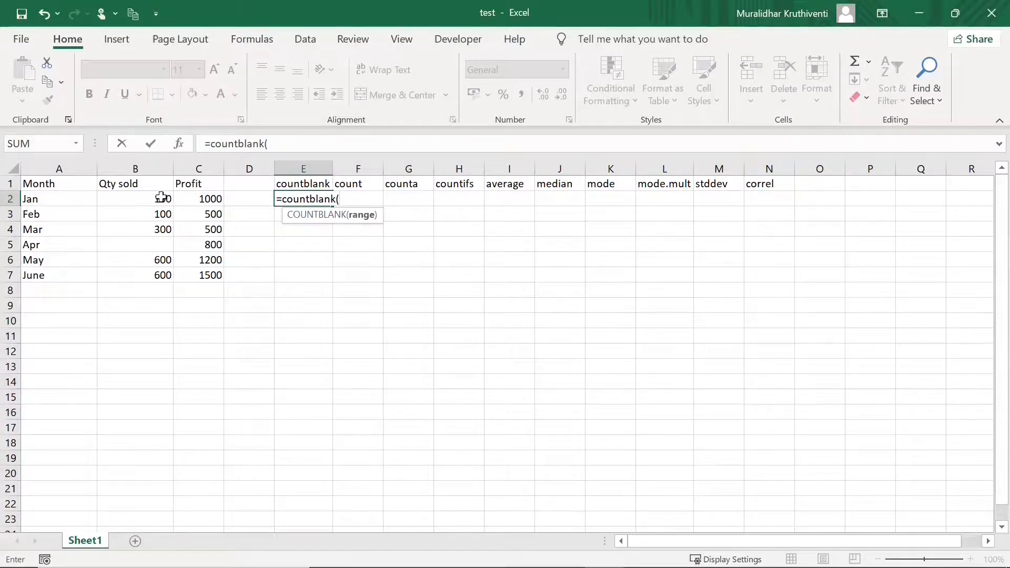
pyautogui.moveTo(161, 198); pyautogui.dragTo(160, 270)
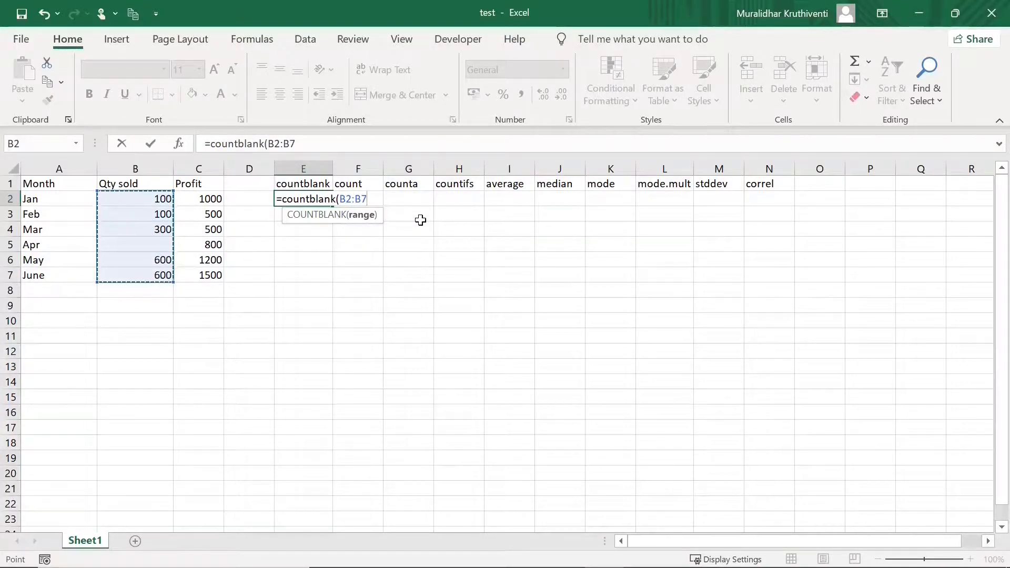
pyautogui.write(')')
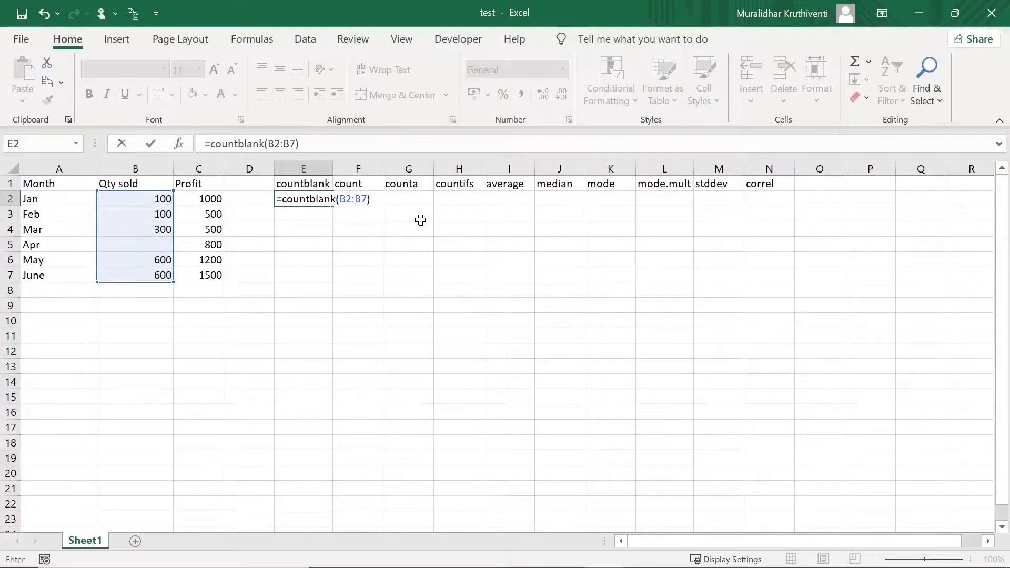
pyautogui.press('Return')
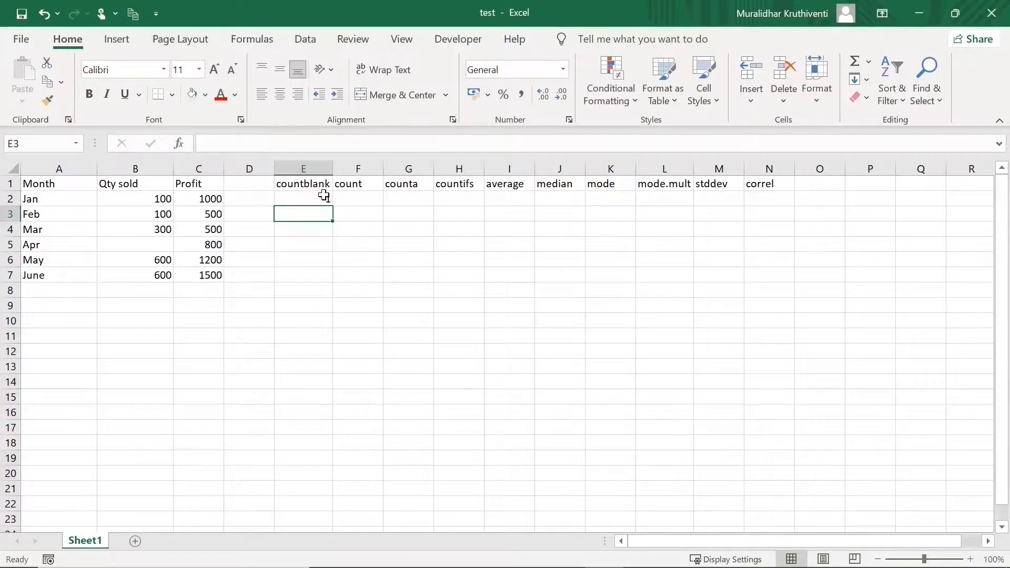
# Enter a COUNT formula in cell F2 that counts the numeric Qty sold cells in B2:B7.
pyautogui.click(348, 195)
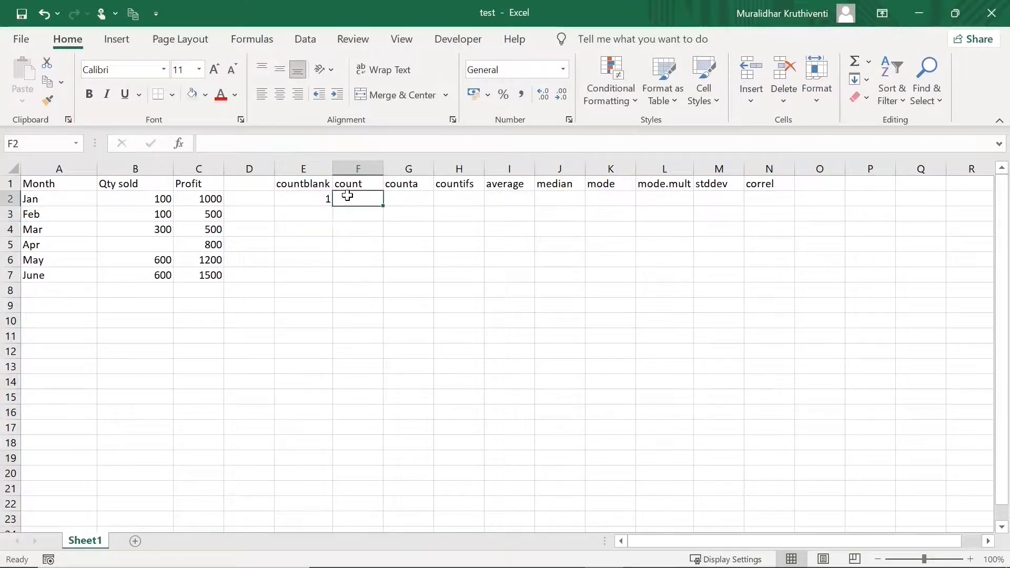
pyautogui.write('=')
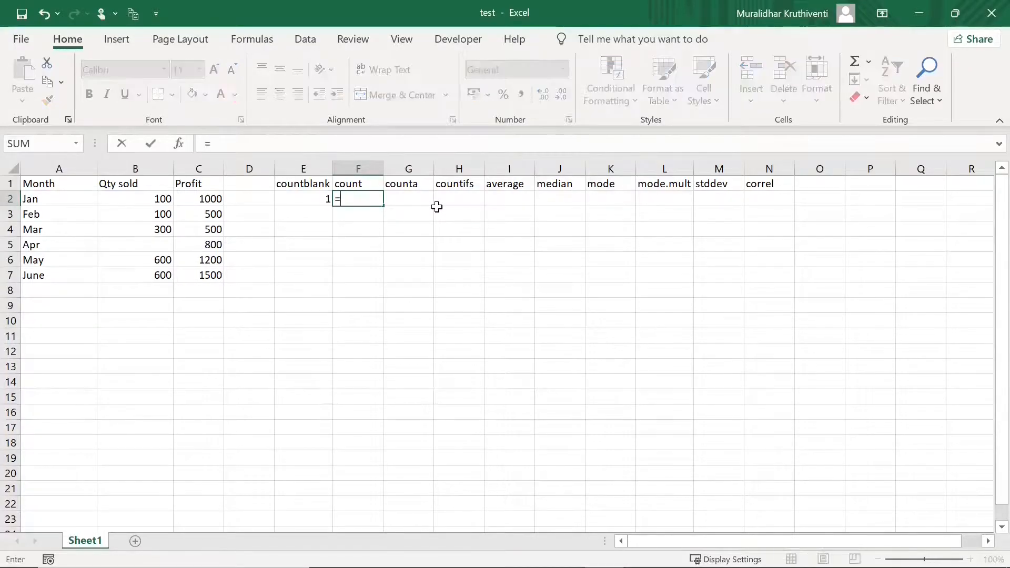
pyautogui.write('cou')
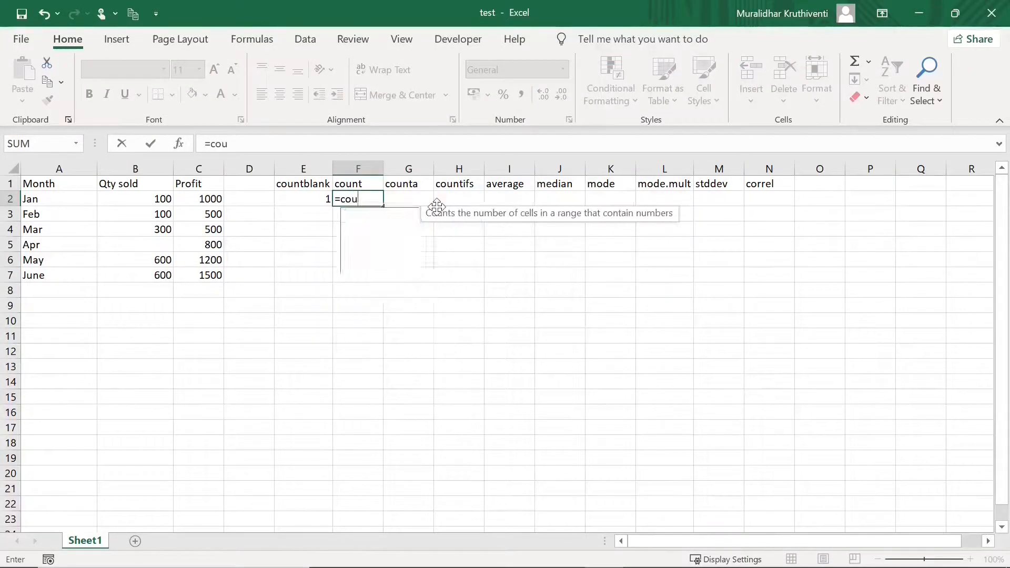
pyautogui.write('nt(')
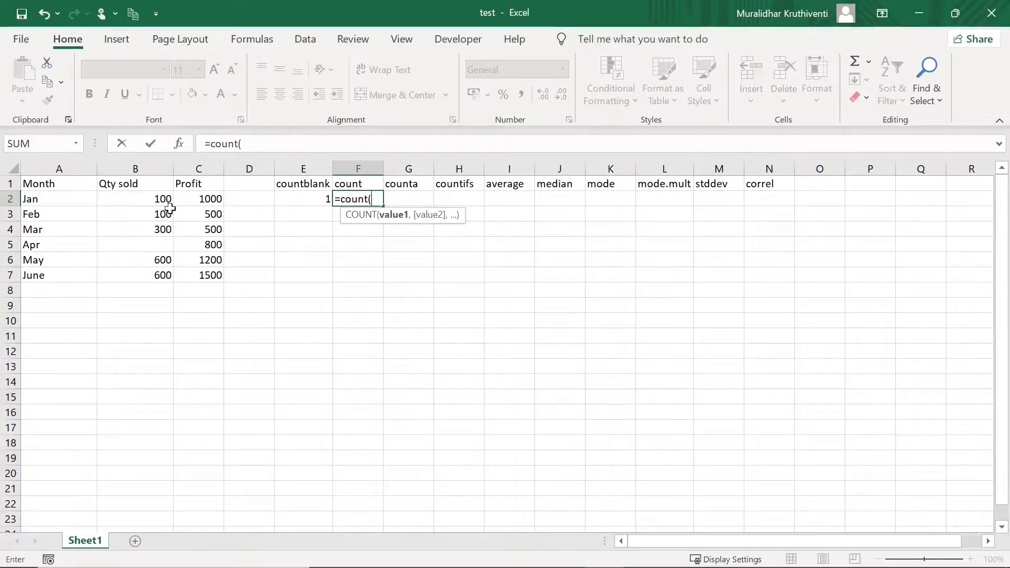
pyautogui.moveTo(158, 201); pyautogui.dragTo(179, 268)
pyautogui.write(')')
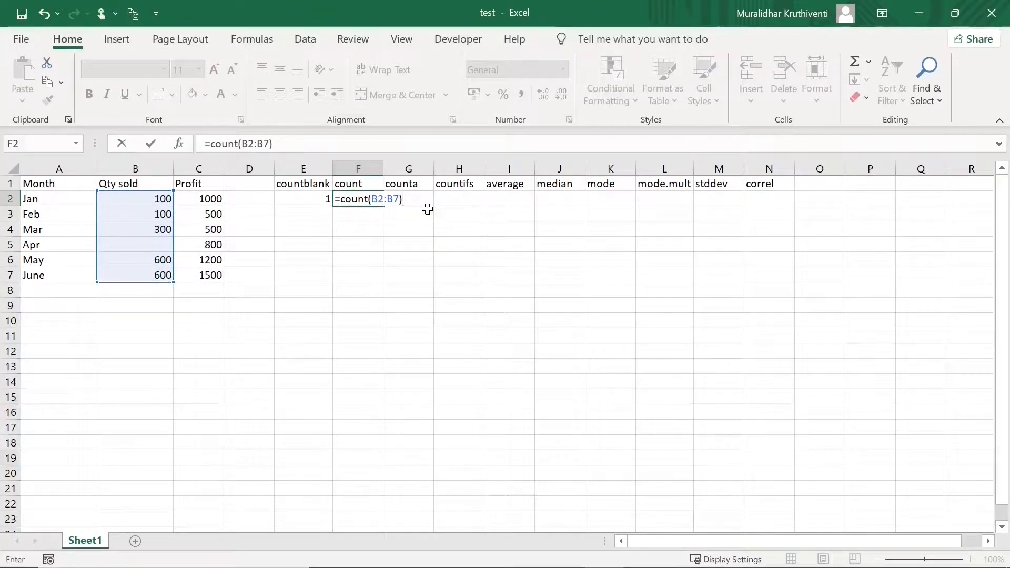
pyautogui.press('Return')
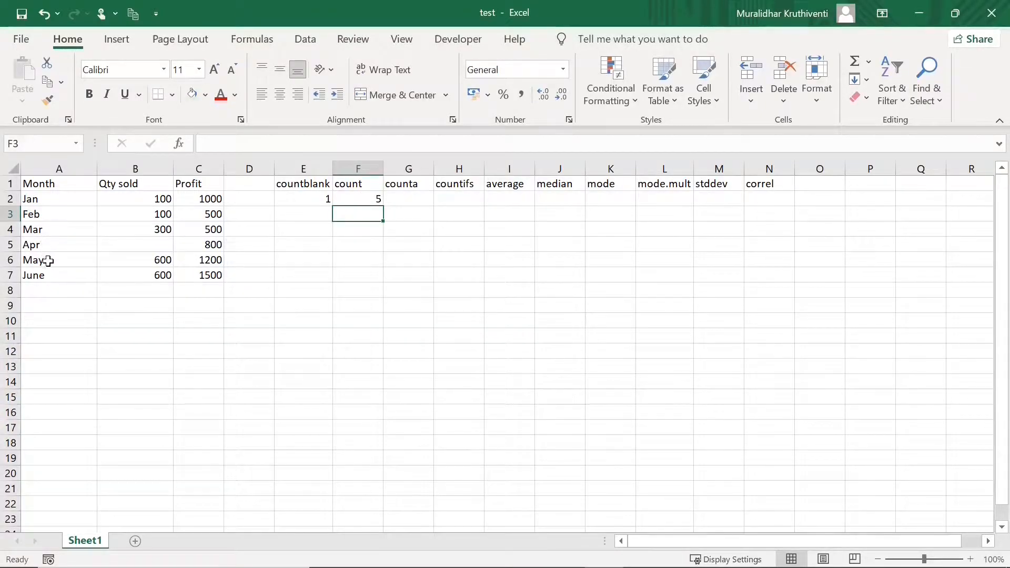
pyautogui.click(166, 199)
pyautogui.click(165, 214)
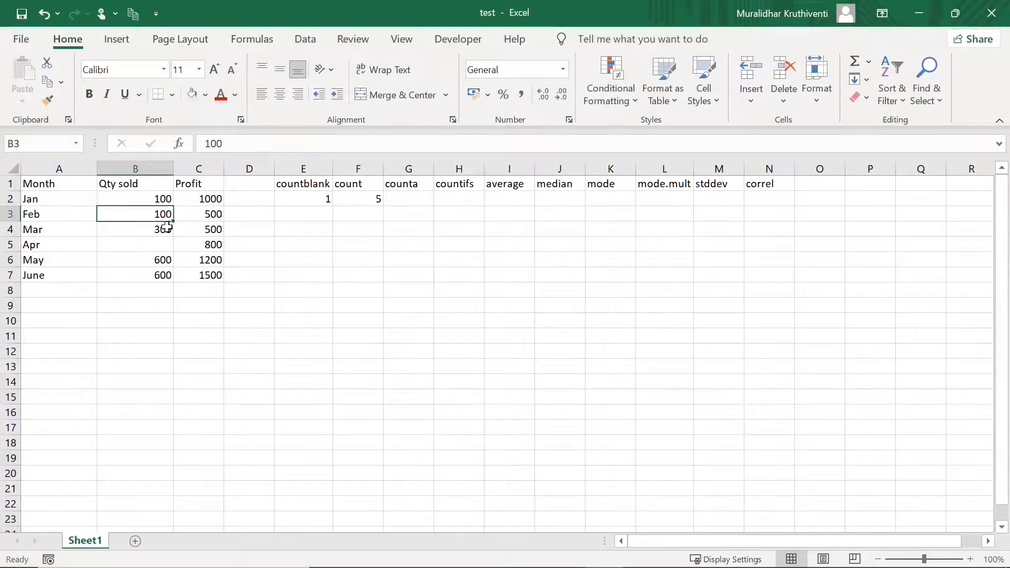
pyautogui.click(167, 230)
pyautogui.click(165, 260)
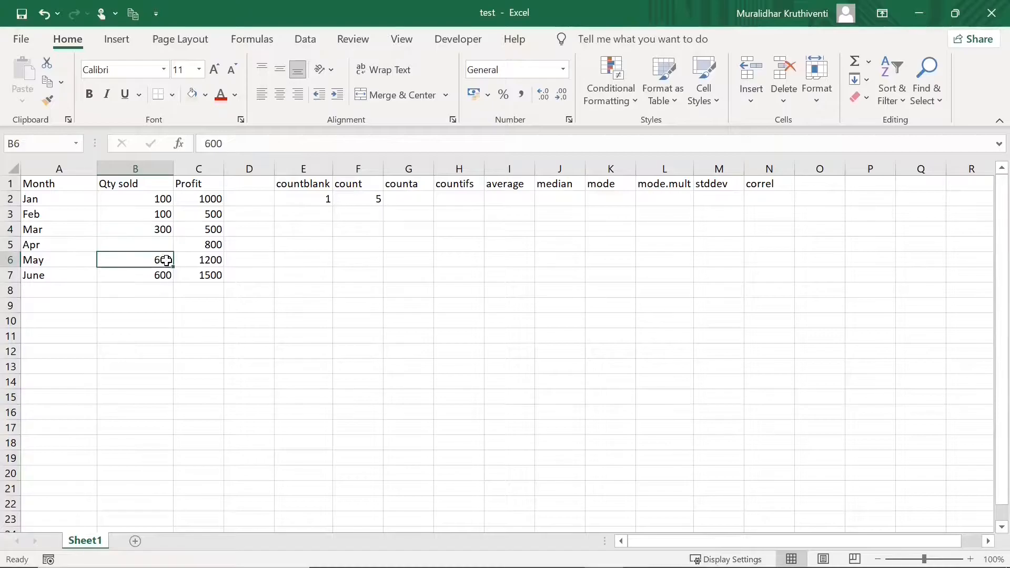
pyautogui.click(166, 274)
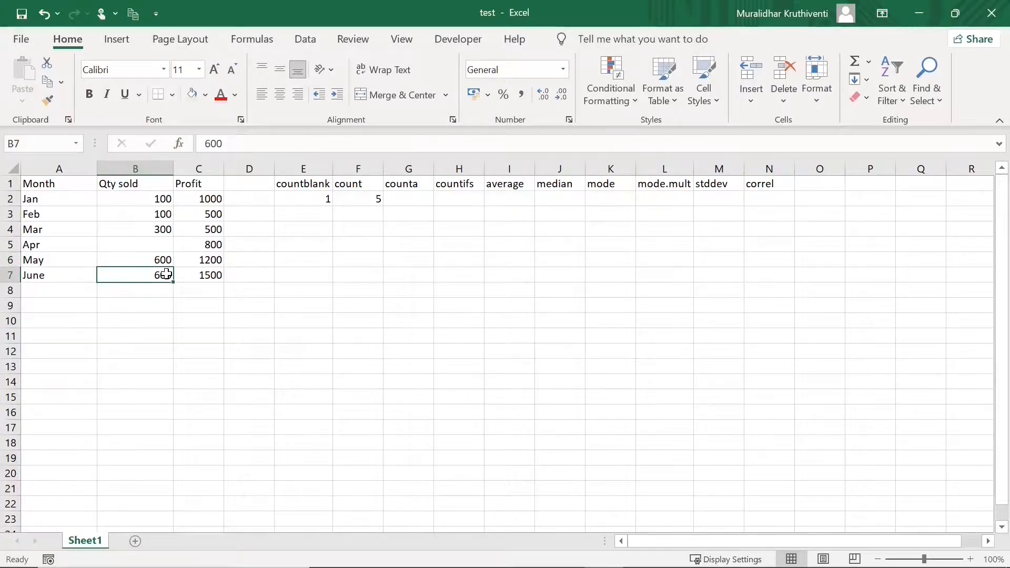
pyautogui.click(367, 200)
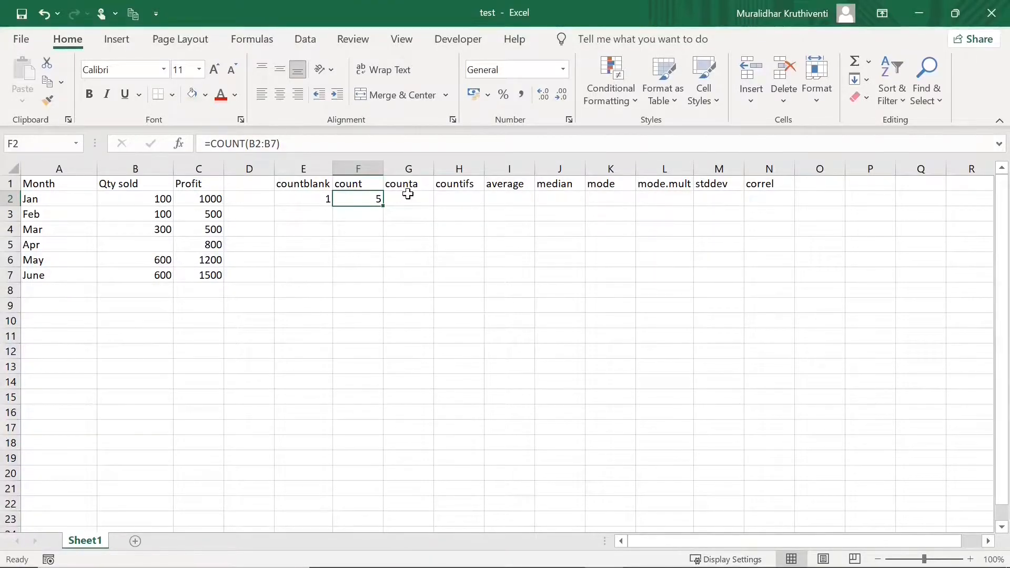
# Enter a COUNTA formula in cell G2 that counts the non-empty Month cells in A2:A7.
pyautogui.click(407, 199)
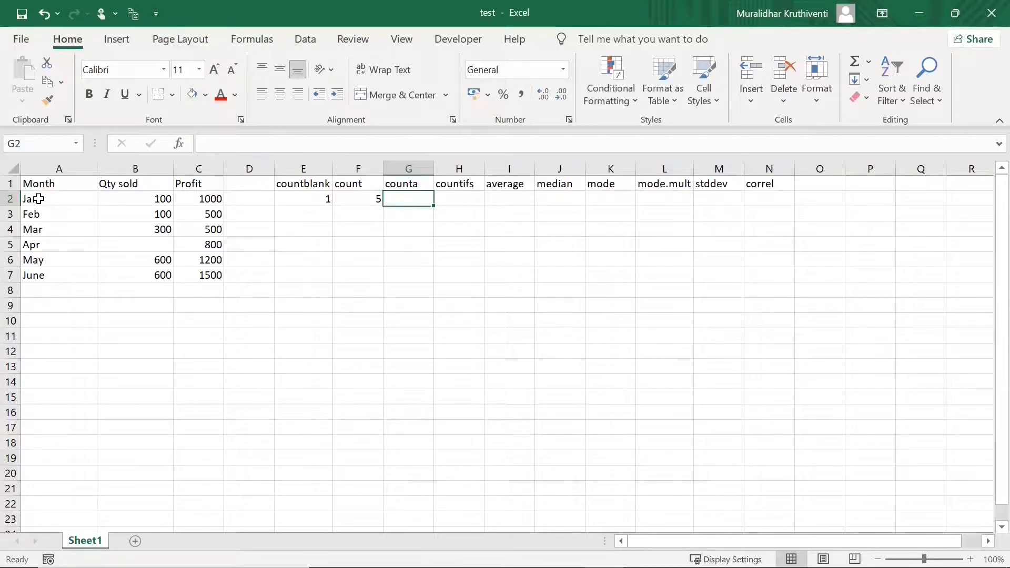
pyautogui.moveTo(39, 199); pyautogui.dragTo(50, 272)
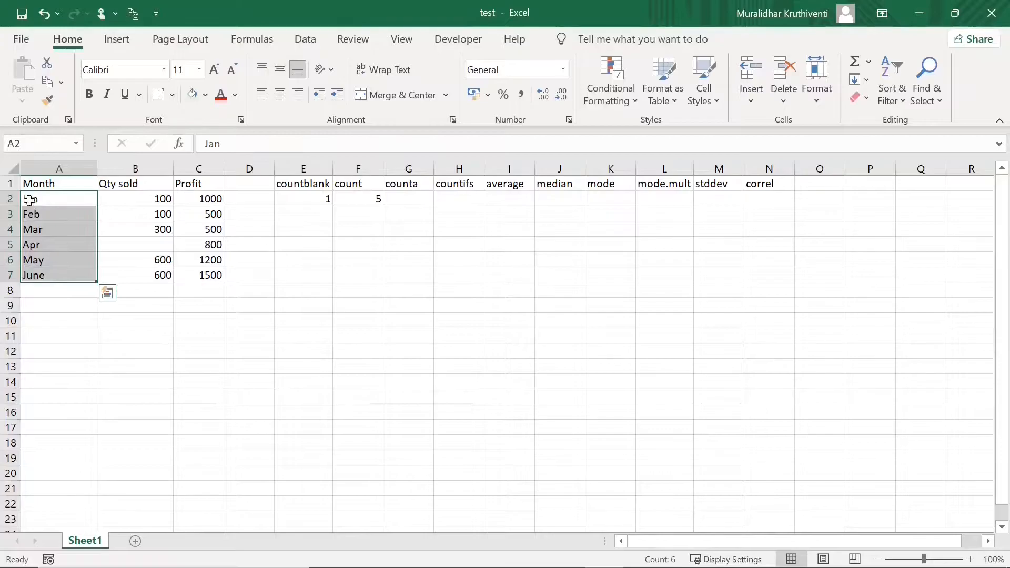
pyautogui.click(396, 200)
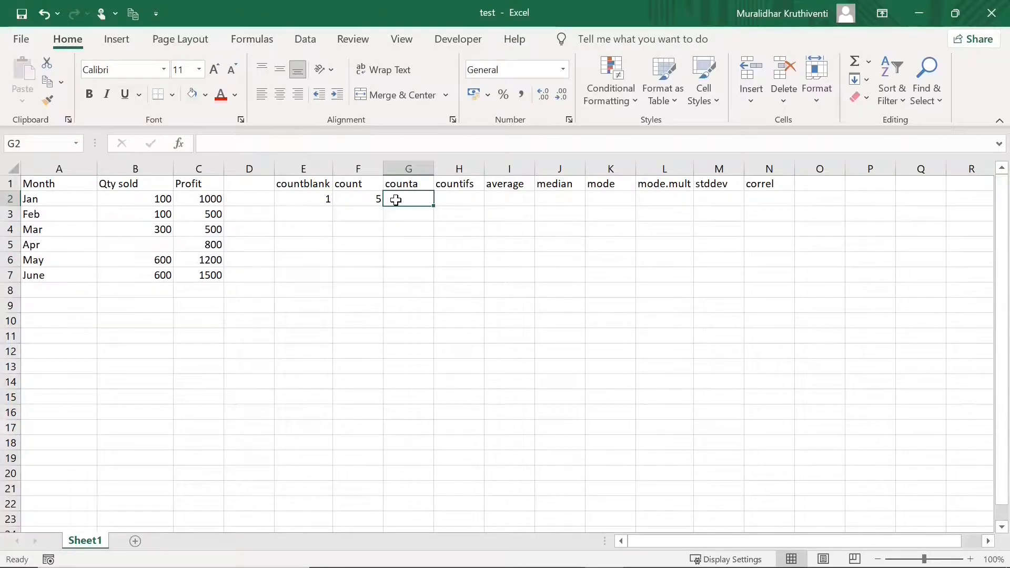
pyautogui.write('=c')
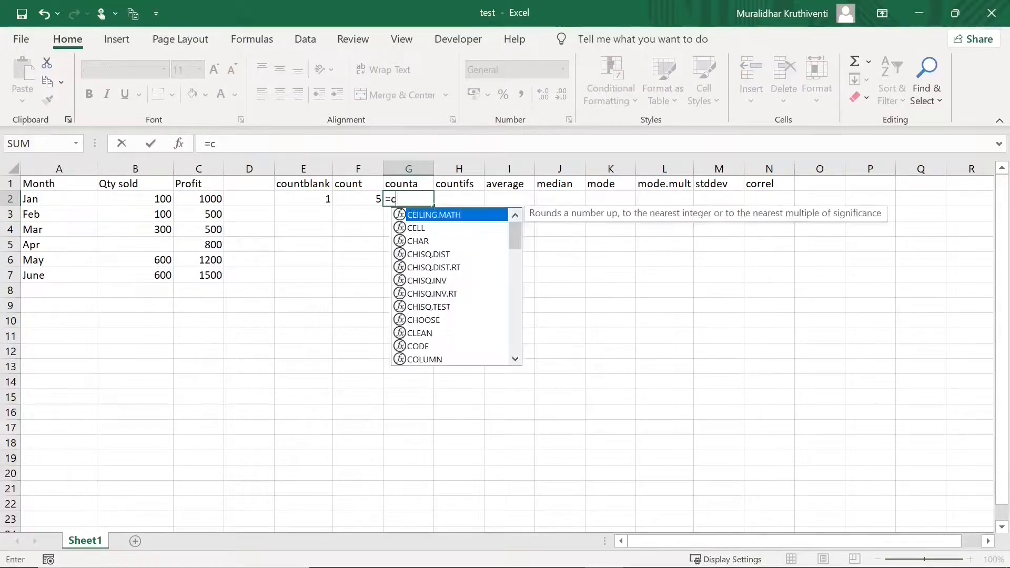
pyautogui.write('ounta')
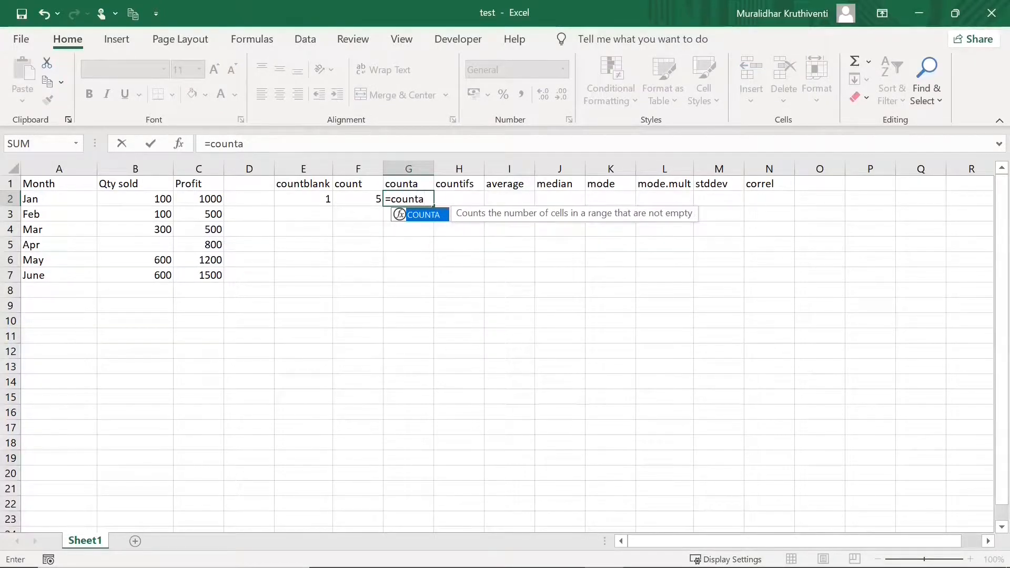
pyautogui.write('(')
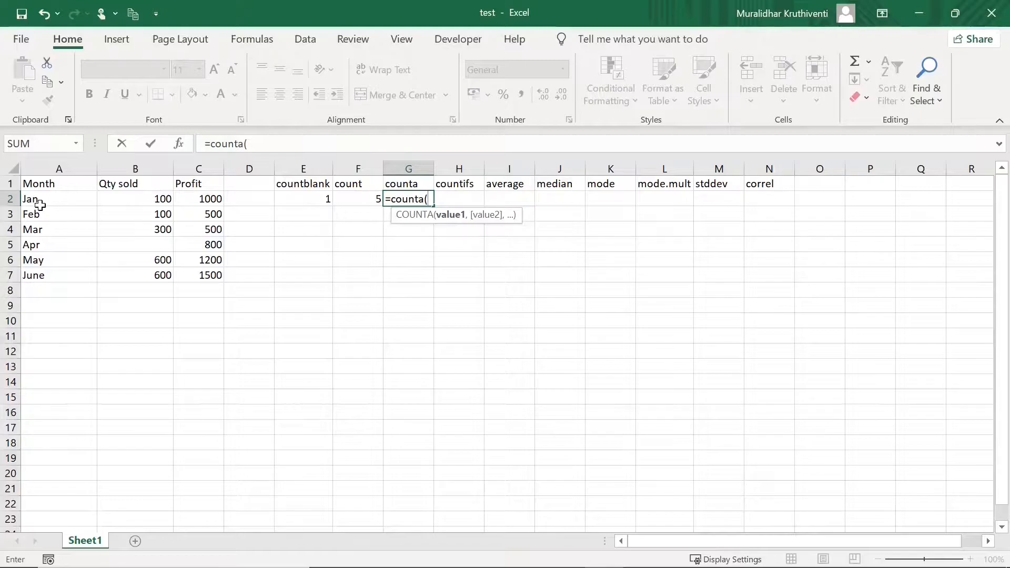
pyautogui.moveTo(41, 197); pyautogui.dragTo(54, 267)
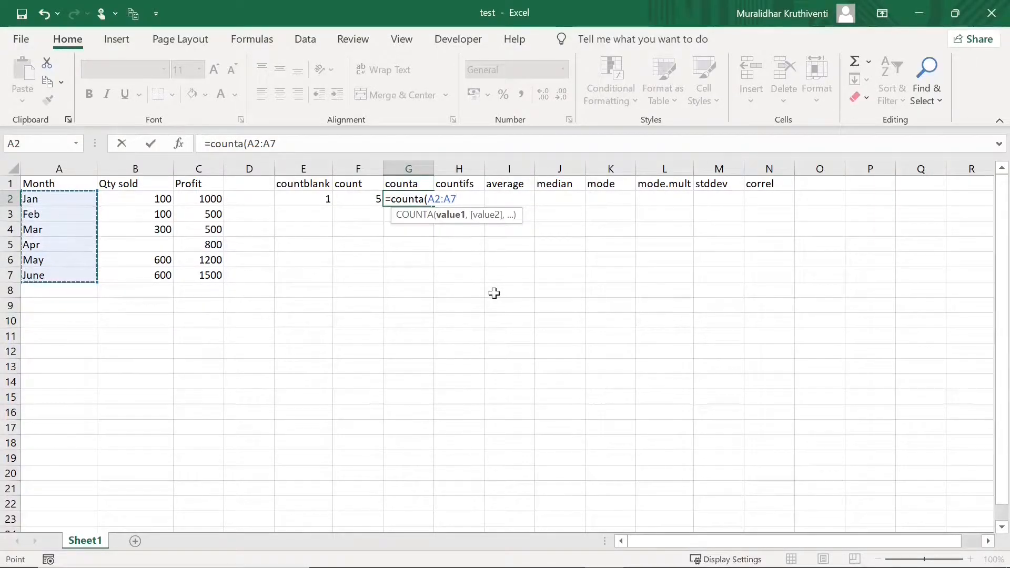
pyautogui.write(')')
pyautogui.press('Return')
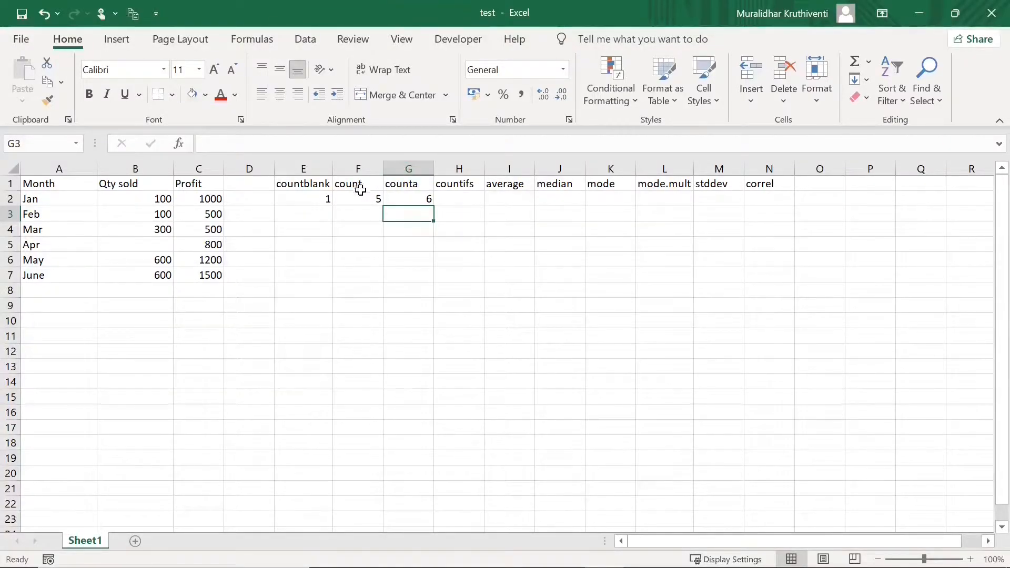
pyautogui.click(154, 244)
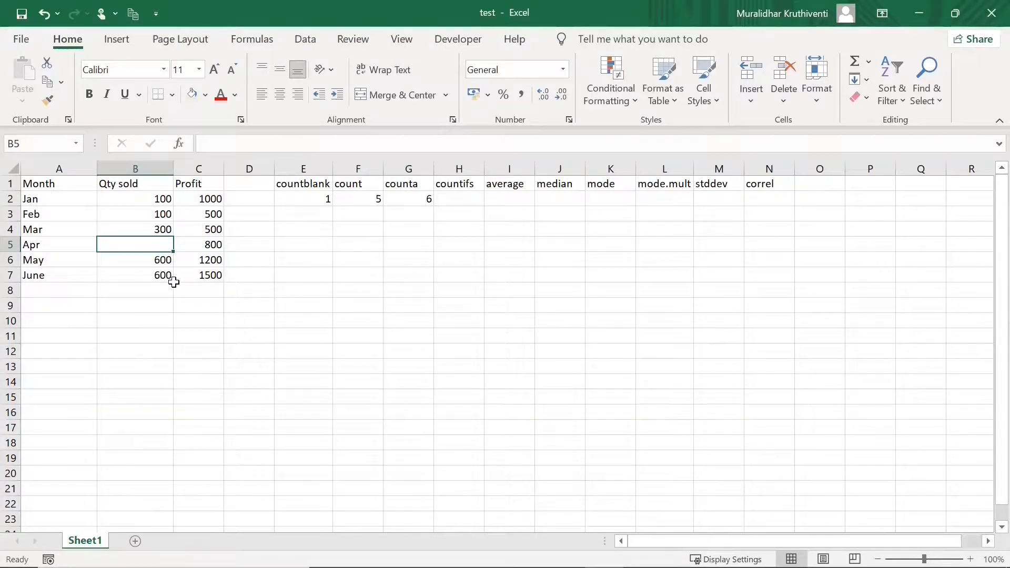
pyautogui.click(39, 198)
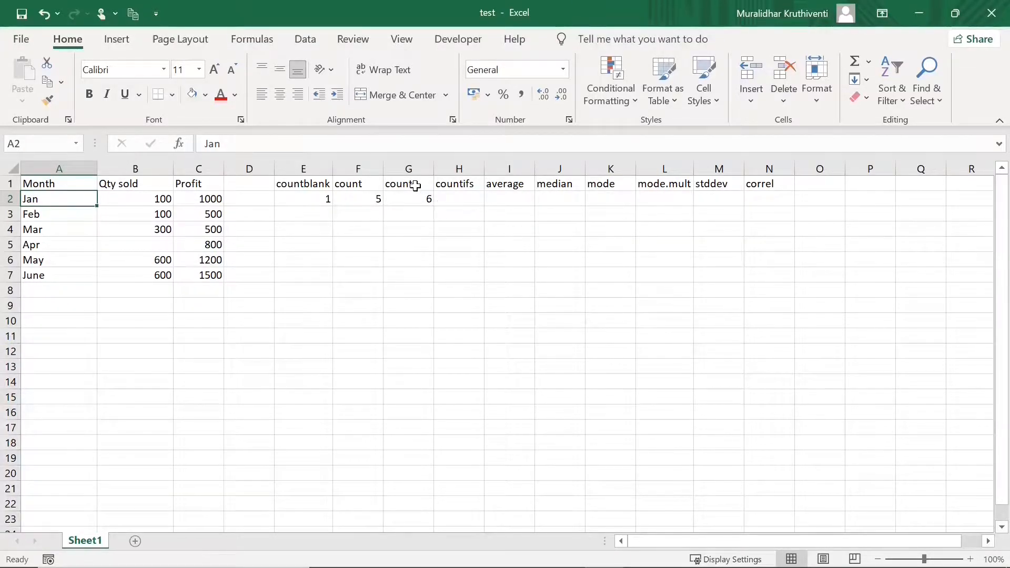
# Enter a COUNTIFS formula in cell H2 that counts rows with Qty sold in B2:B7 ">300" and Profit in C2:C7 ">1000".
pyautogui.click(459, 199)
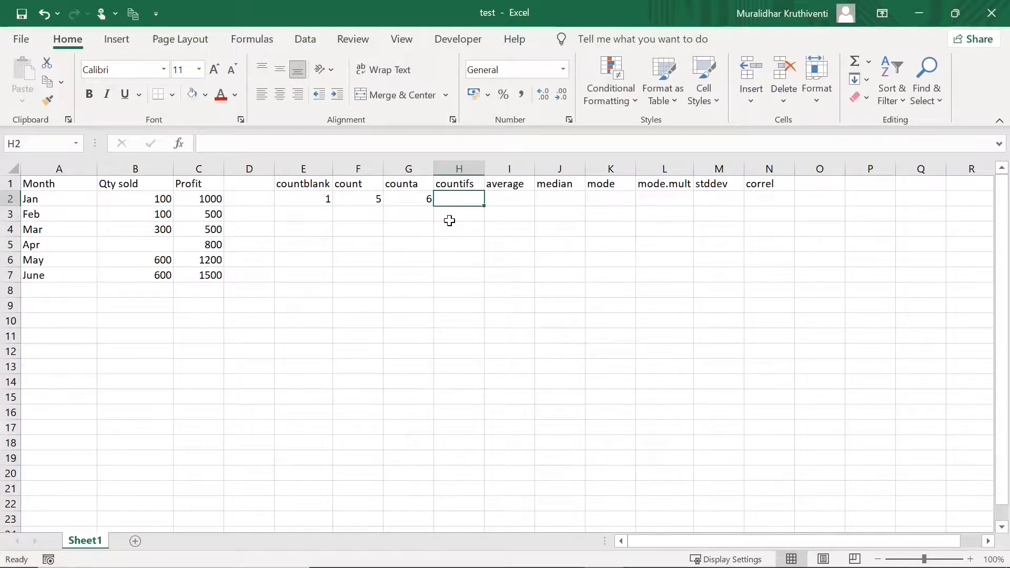
pyautogui.write('=c')
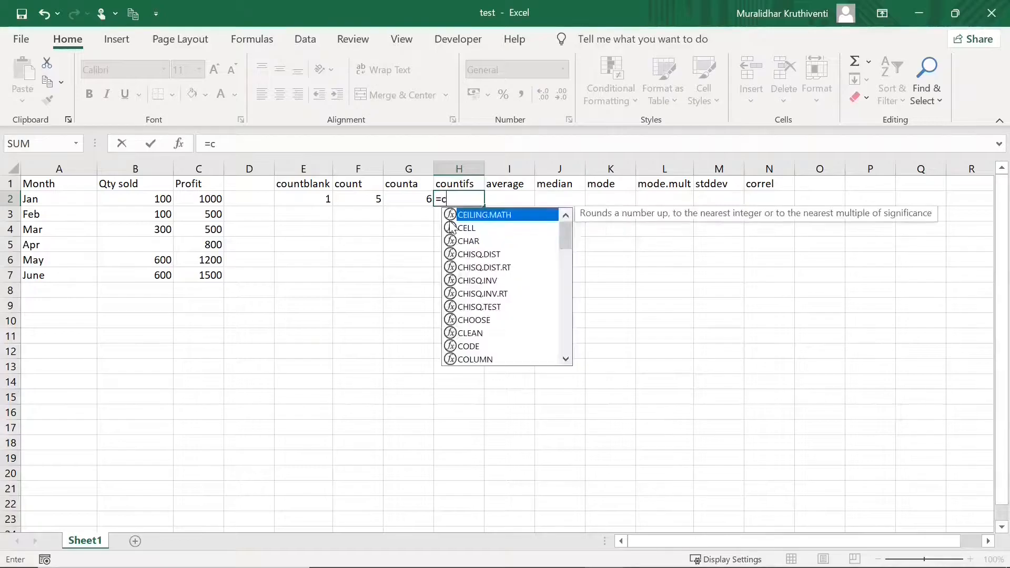
pyautogui.write('ountif')
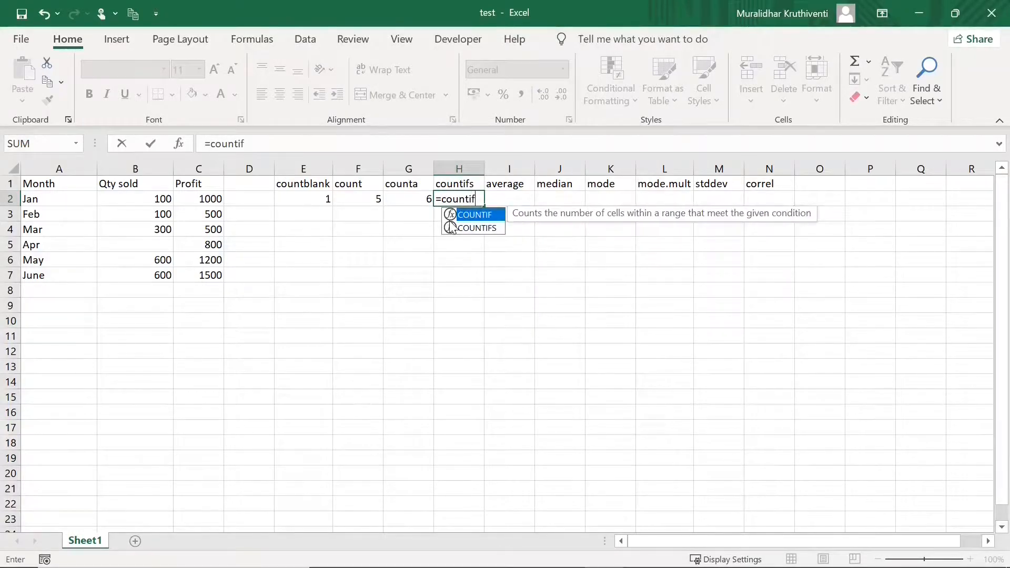
pyautogui.write('s(')
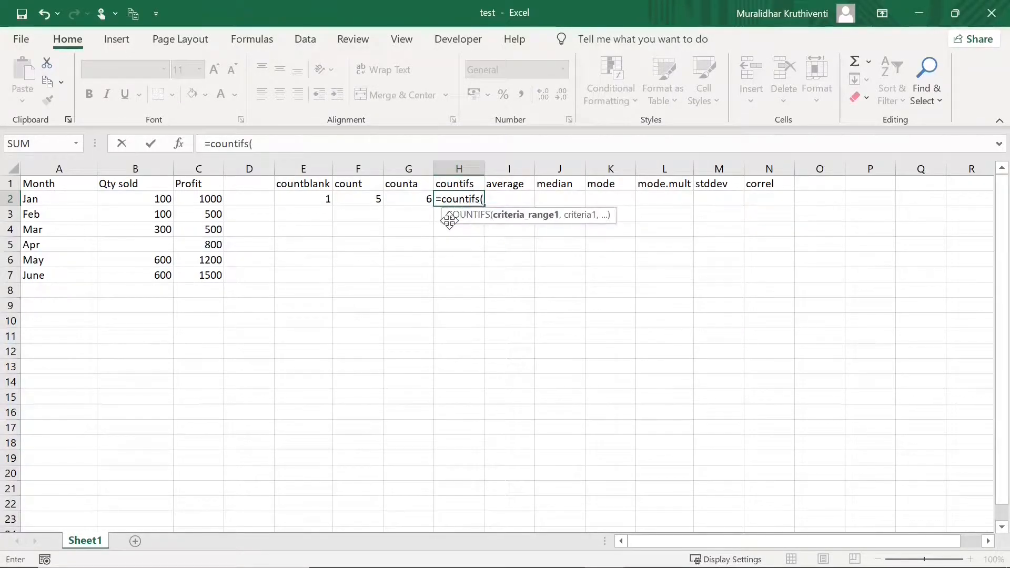
pyautogui.moveTo(162, 200); pyautogui.dragTo(160, 276)
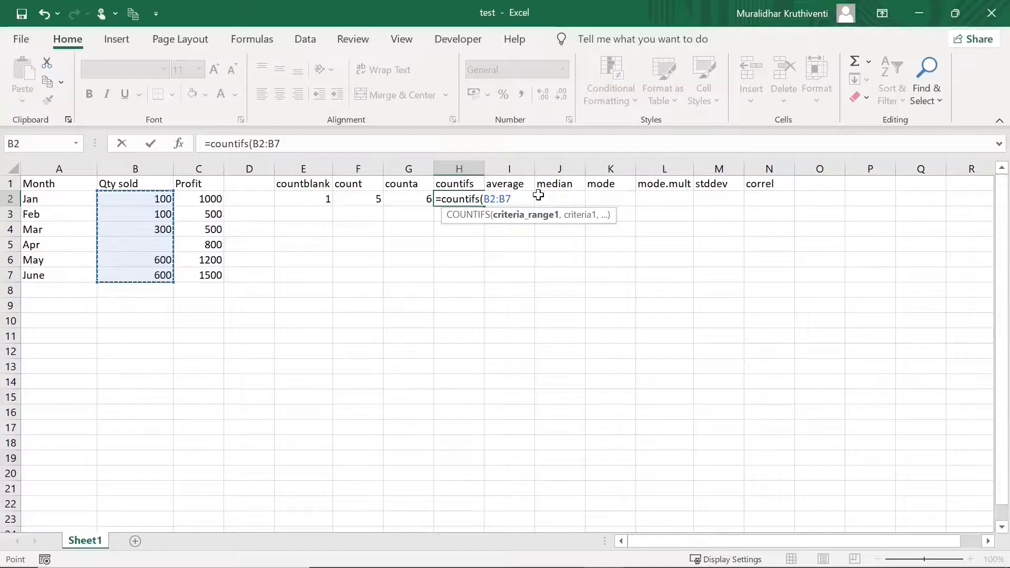
pyautogui.write(',')
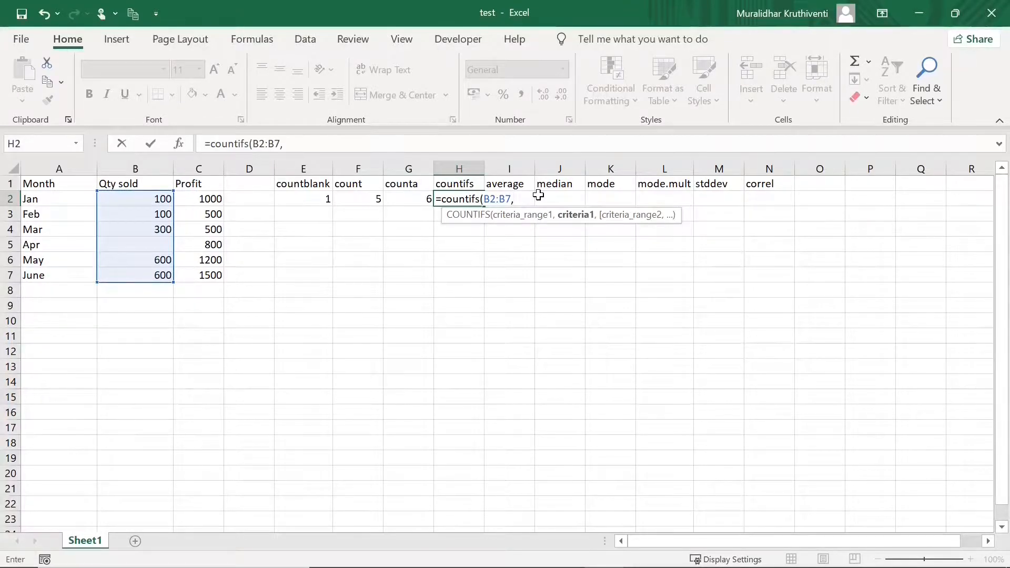
pyautogui.write('">300"')
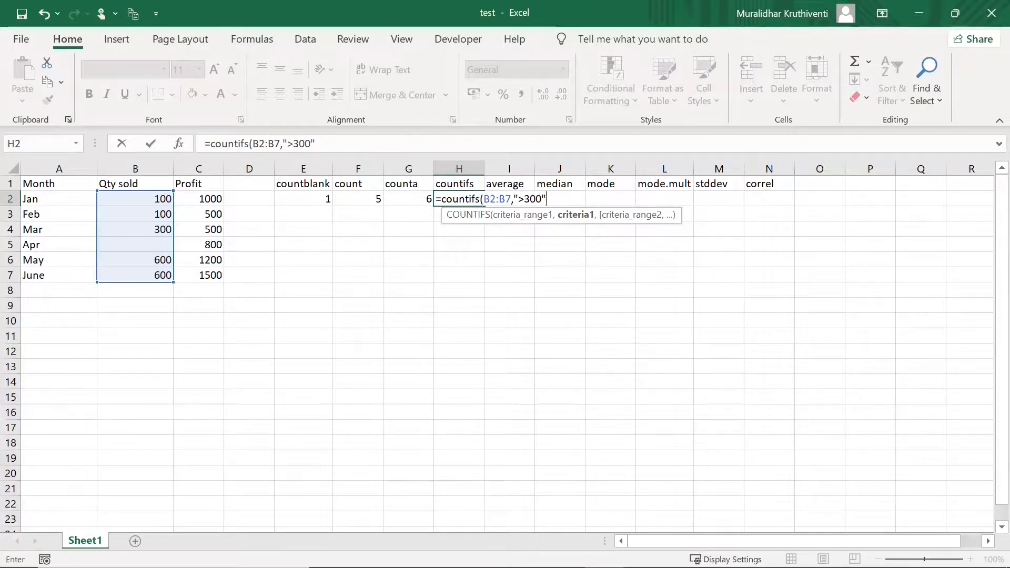
pyautogui.write(',')
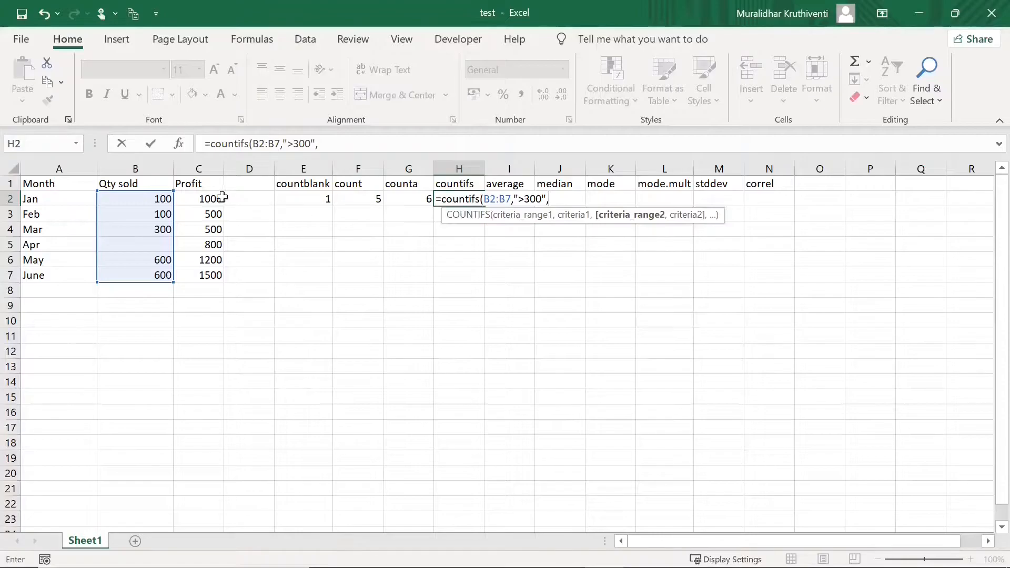
pyautogui.moveTo(217, 198); pyautogui.dragTo(221, 268)
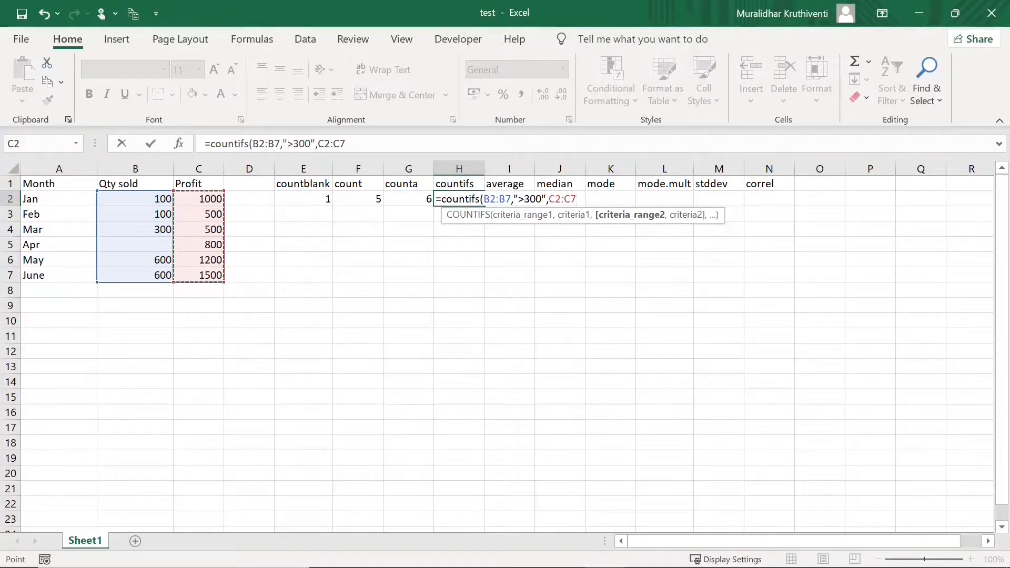
pyautogui.write(',')
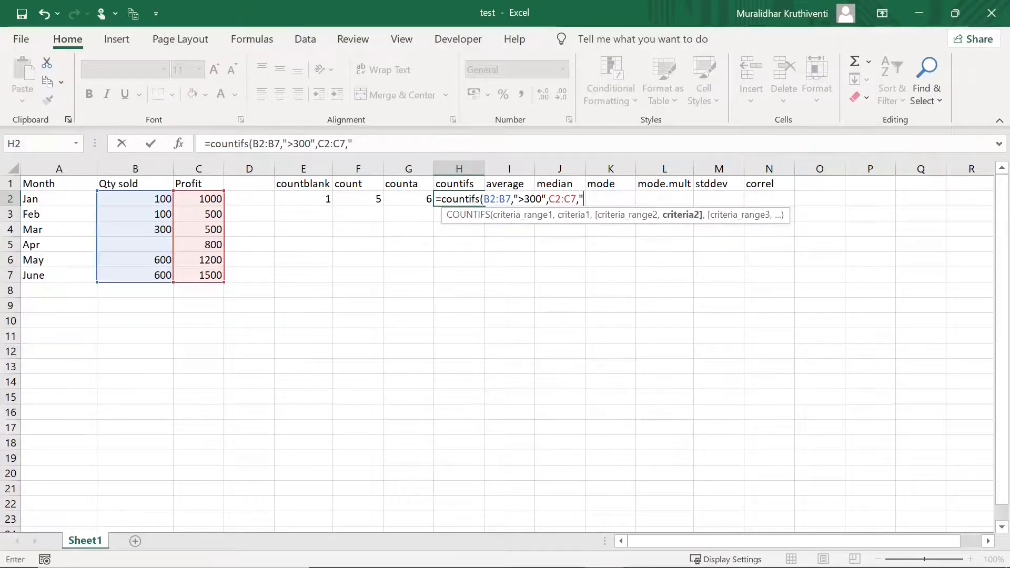
pyautogui.write('">1000')
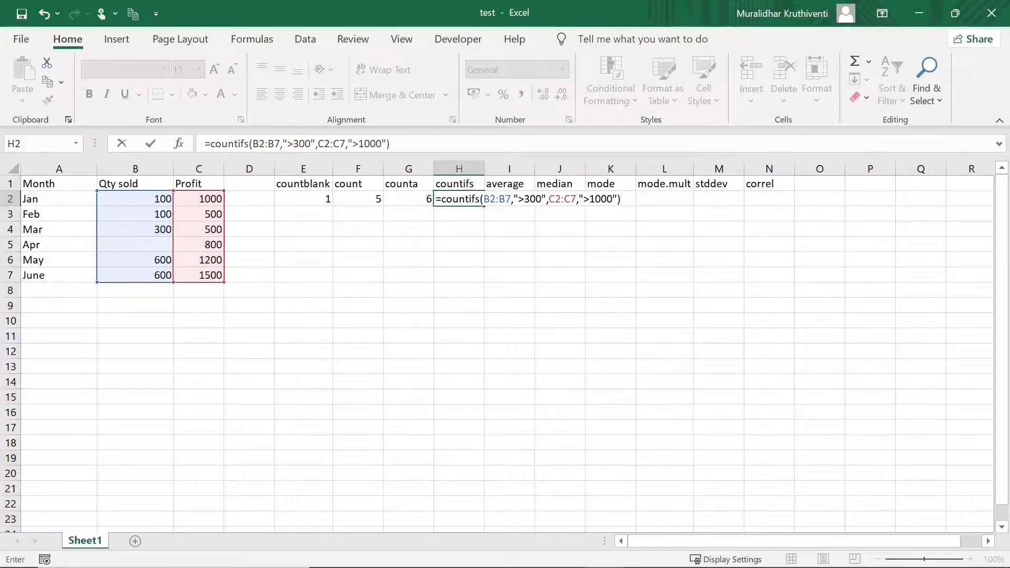
pyautogui.press('Return')
# Check the COUNTIFS formula in H2 against the May and June Qty sold and Profit cells.
pyautogui.click(471, 197)
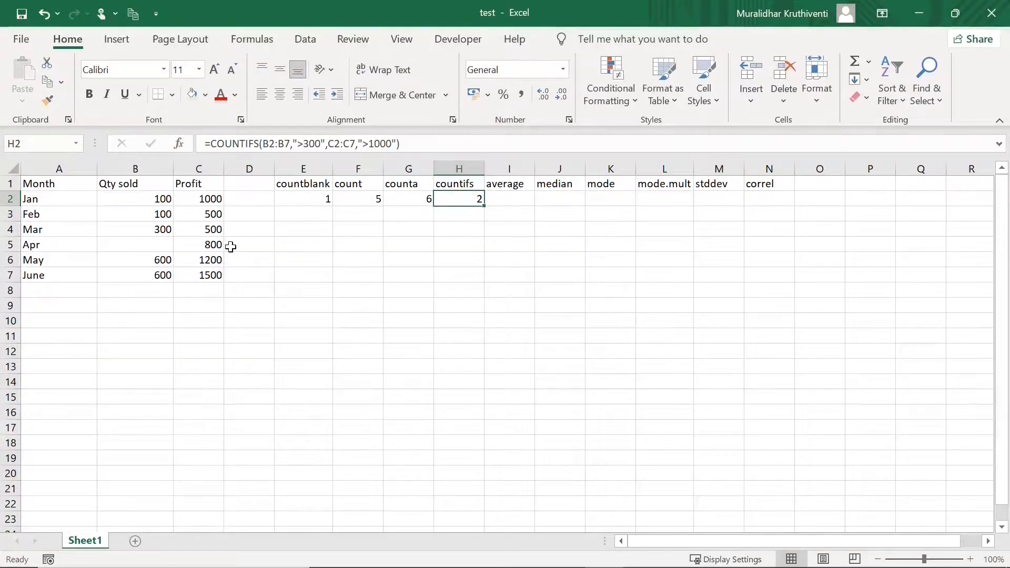
pyautogui.click(162, 262)
pyautogui.click(164, 273)
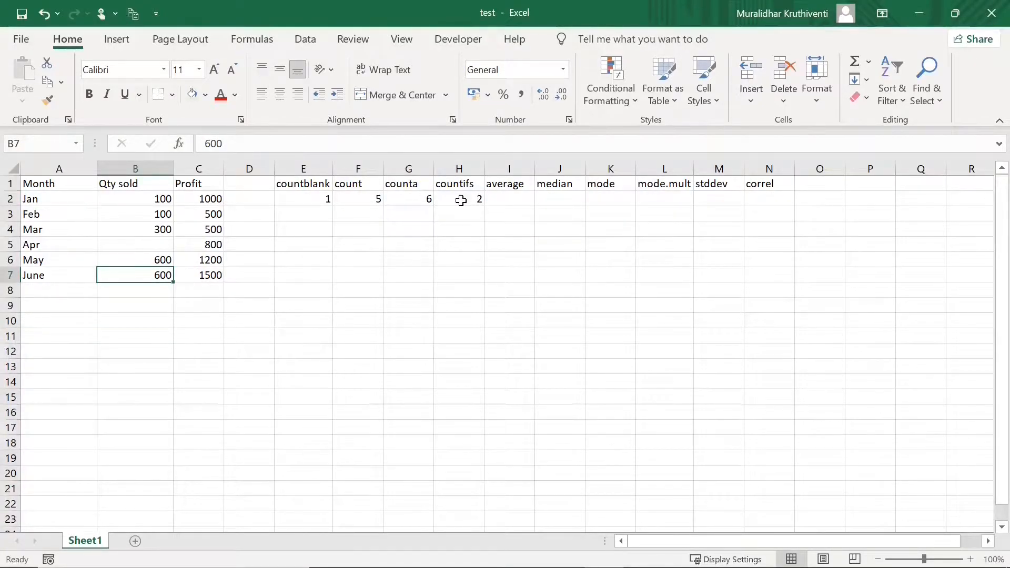
pyautogui.click(217, 262)
pyautogui.click(217, 277)
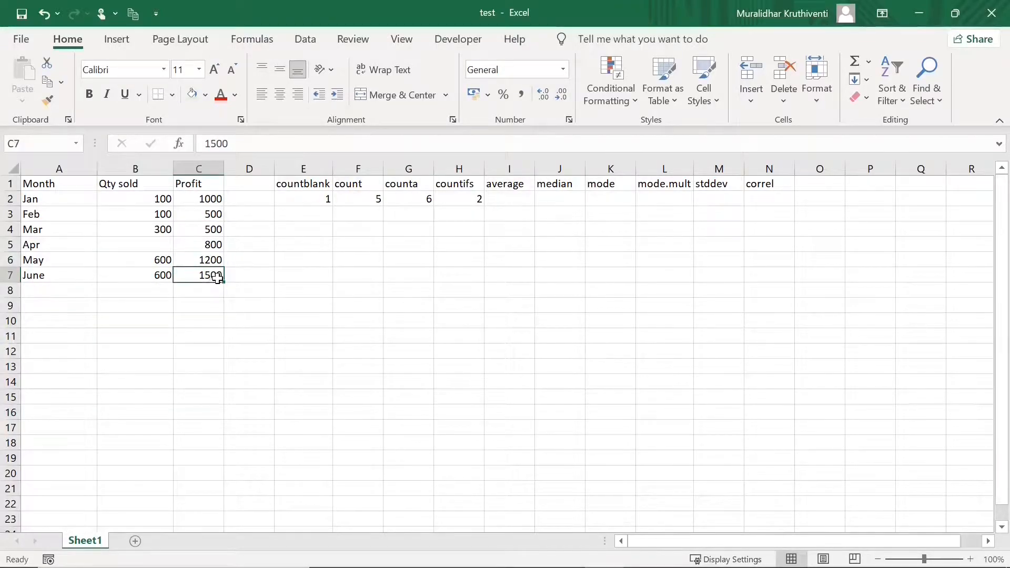
pyautogui.click(474, 200)
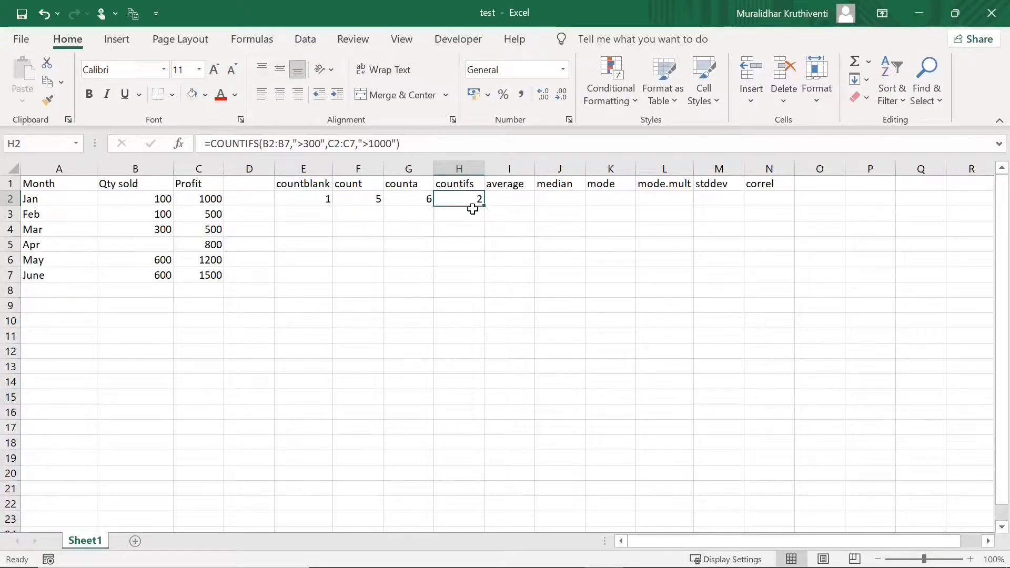
# Enter an AVERAGE formula in cell I2 for the Profit values in C2:C7.
pyautogui.click(509, 202)
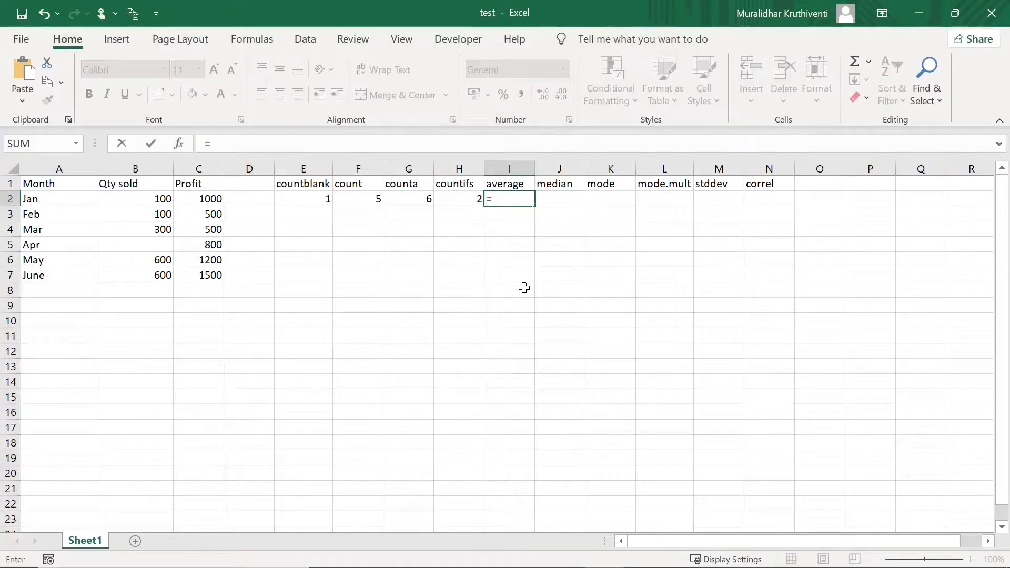
pyautogui.write('average')
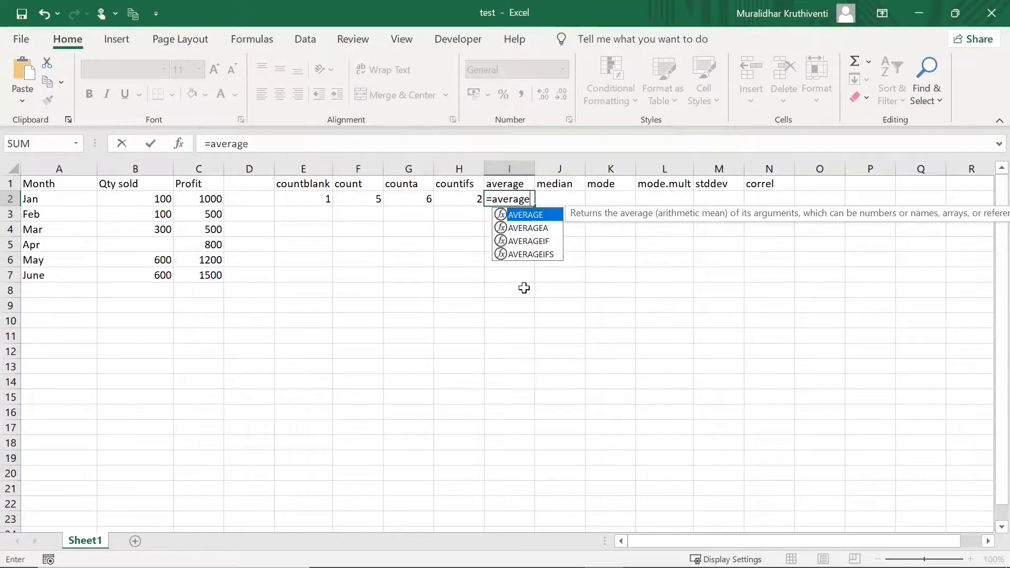
pyautogui.write('(')
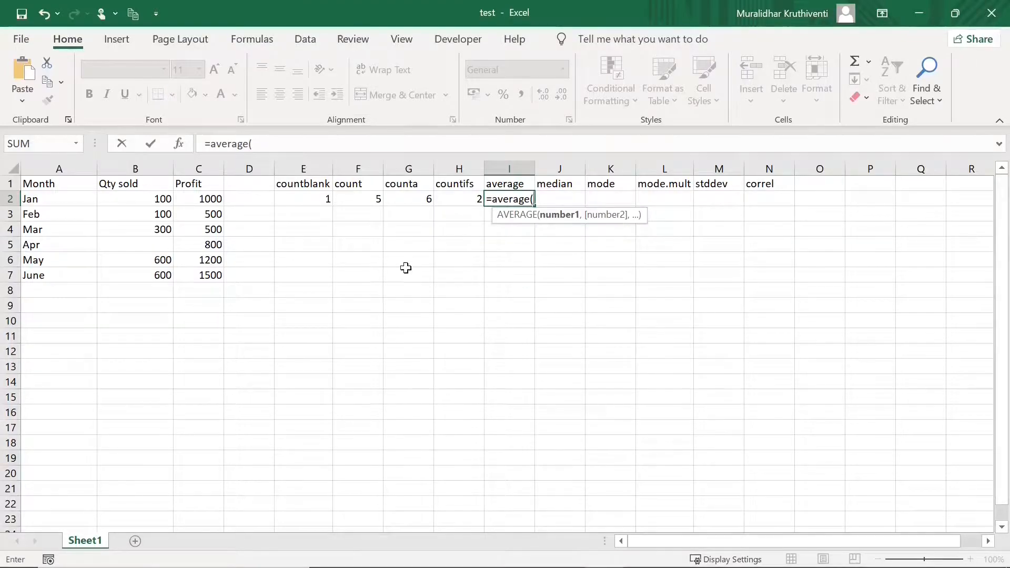
pyautogui.moveTo(213, 200); pyautogui.dragTo(211, 272)
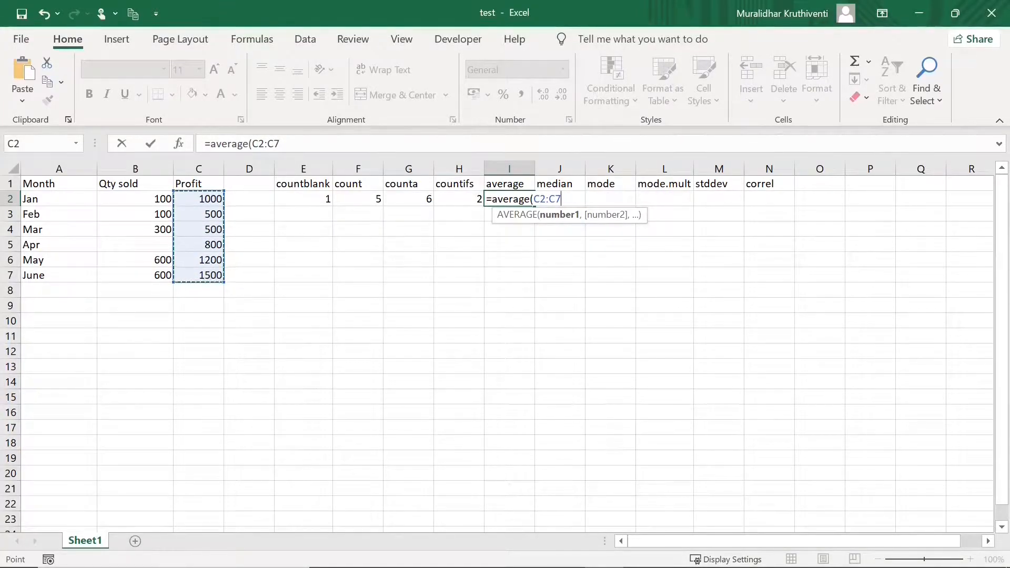
pyautogui.write(')')
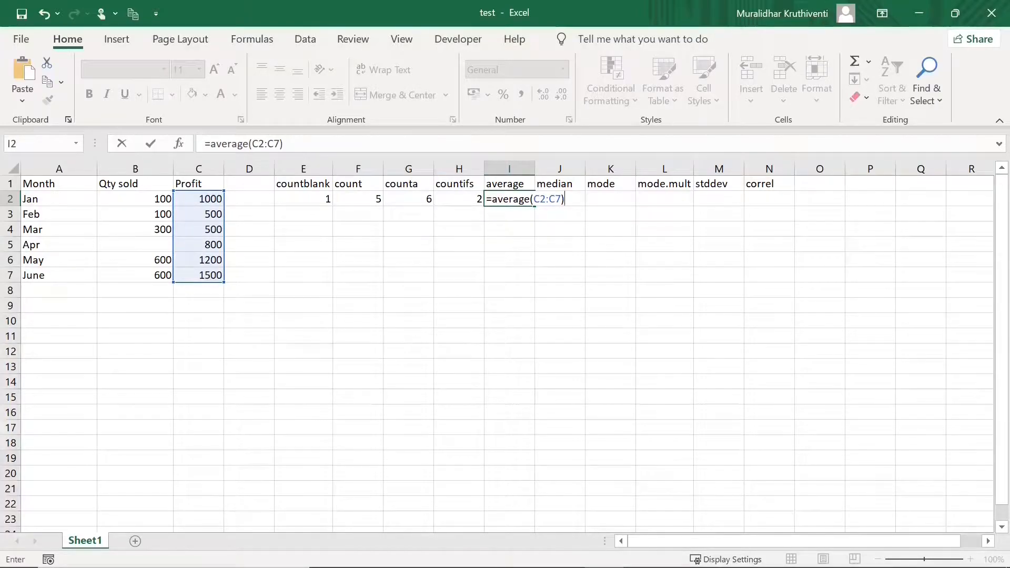
pyautogui.press('Return')
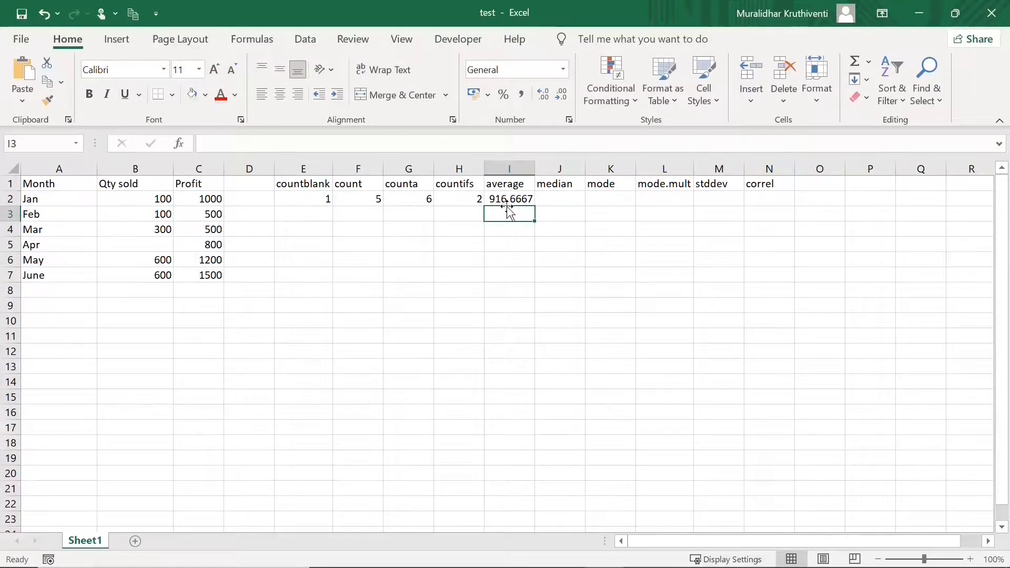
# Enter a MEDIAN formula in cell J2 for the Profit values in C2:C7.
pyautogui.click(555, 198)
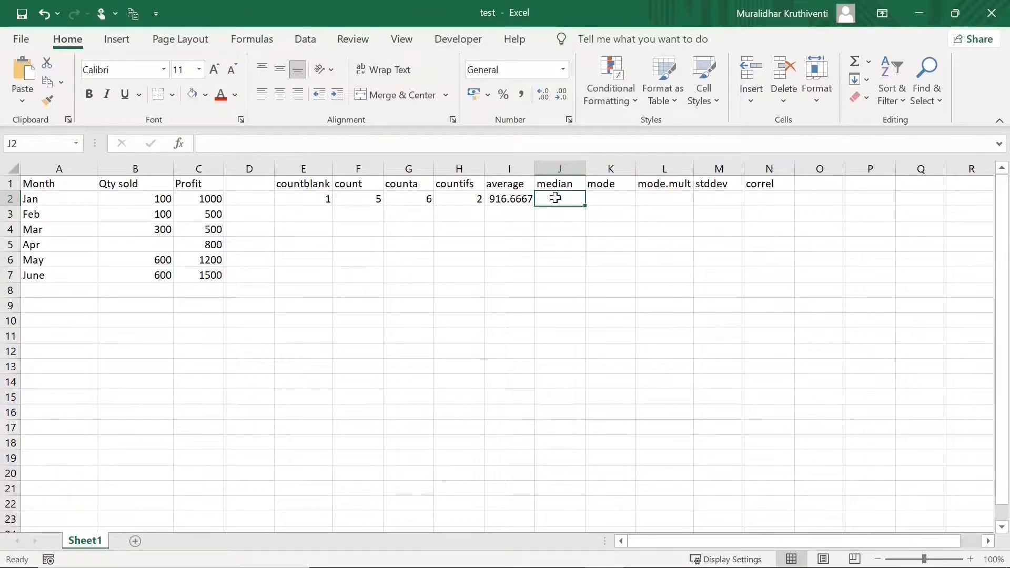
pyautogui.write('=med')
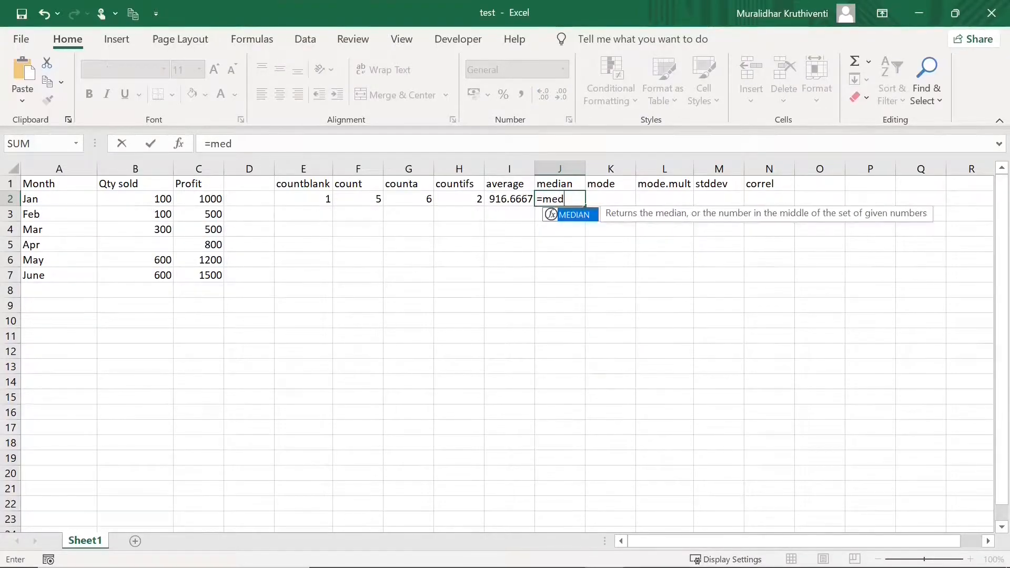
pyautogui.write('ian(')
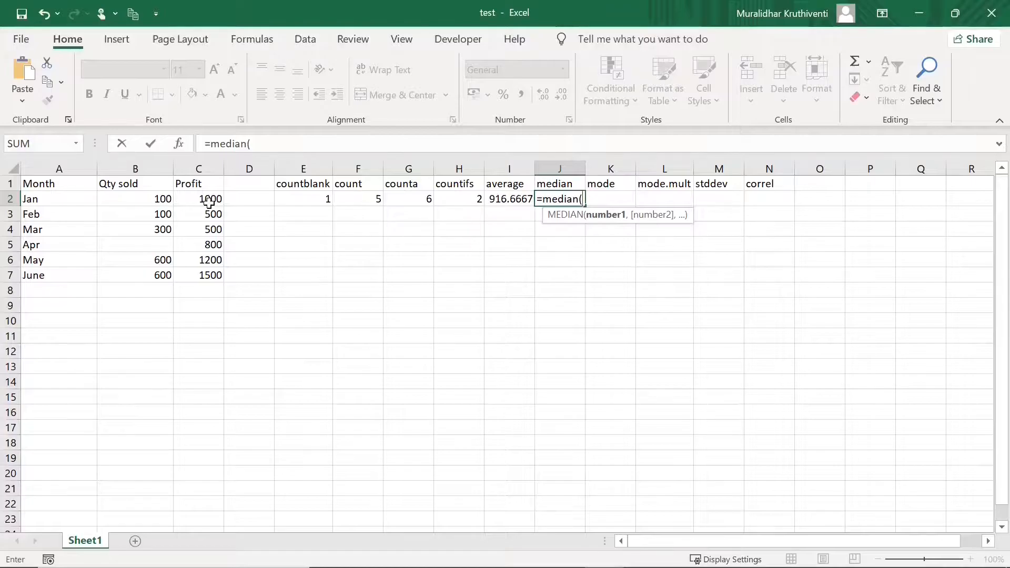
pyautogui.moveTo(211, 199); pyautogui.dragTo(214, 274)
pyautogui.write(')')
pyautogui.press('Return')
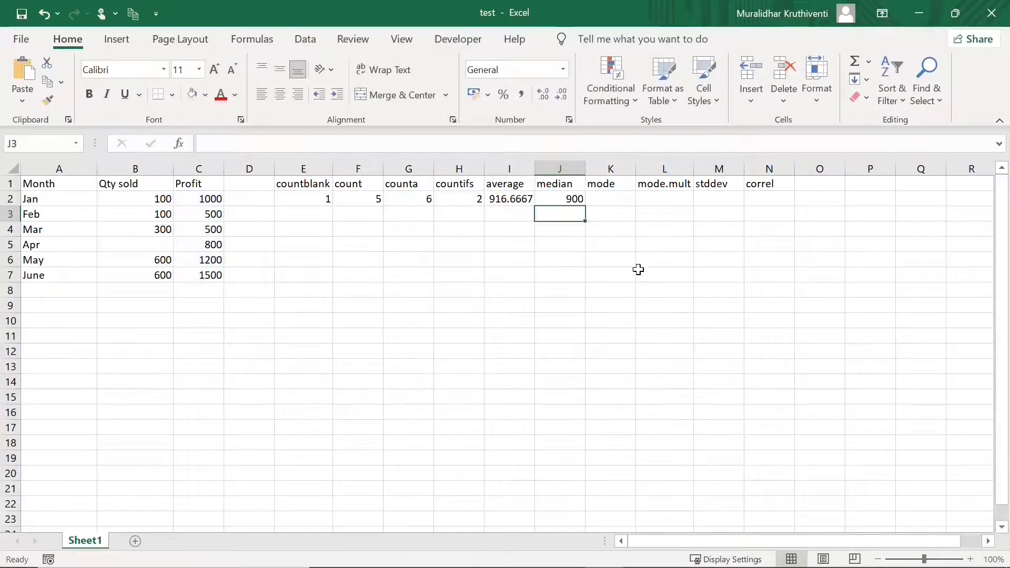
pyautogui.click(574, 200)
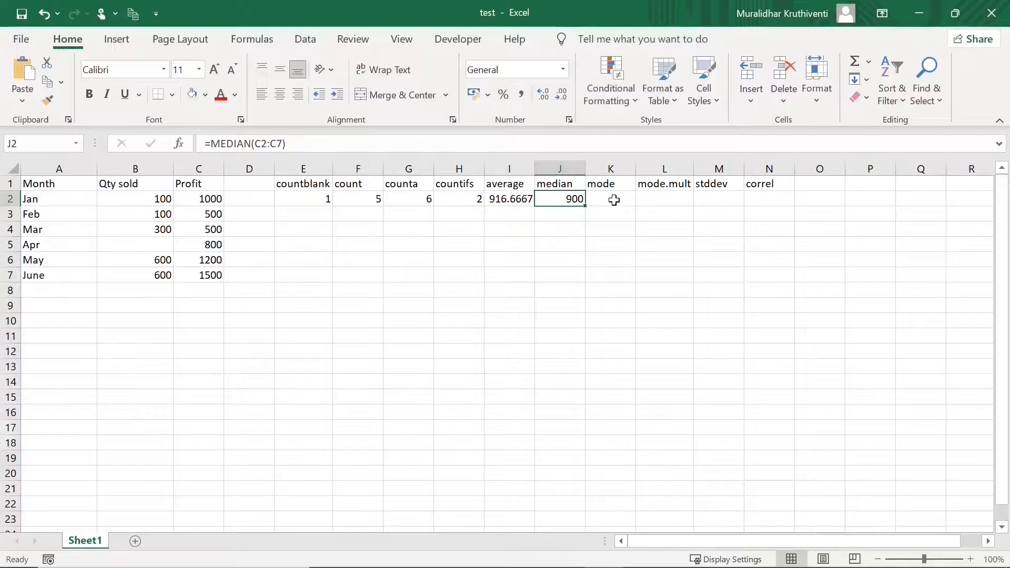
# Enter a MODE formula in cell K2 for the Qty sold values in B2:B7.
pyautogui.click(614, 200)
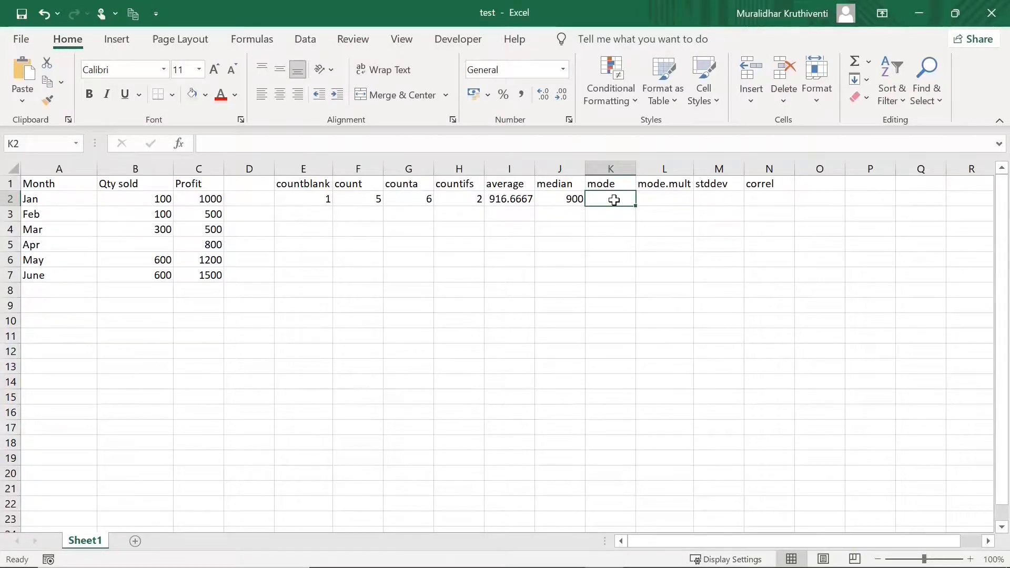
pyautogui.write('=mode')
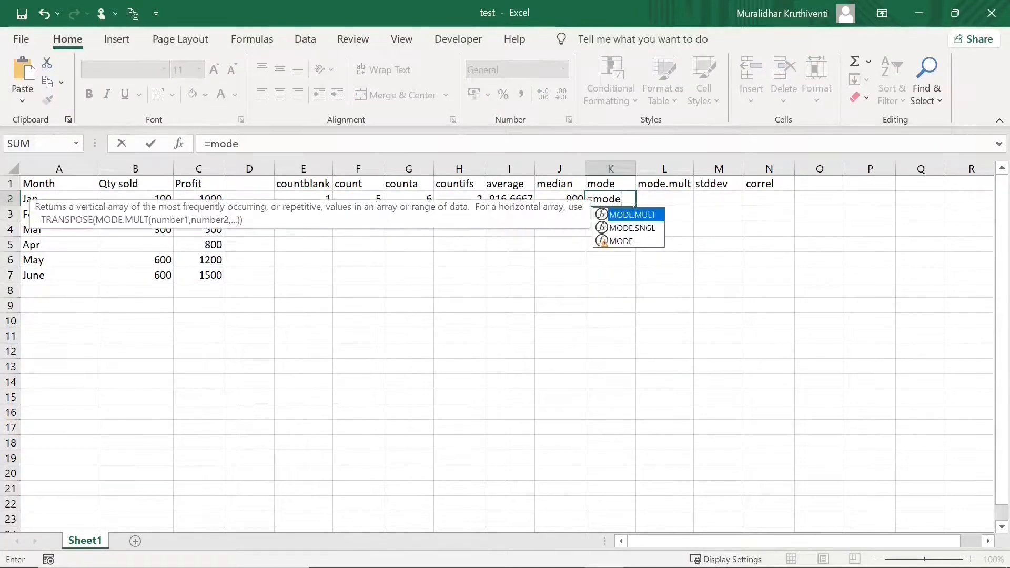
pyautogui.write('(')
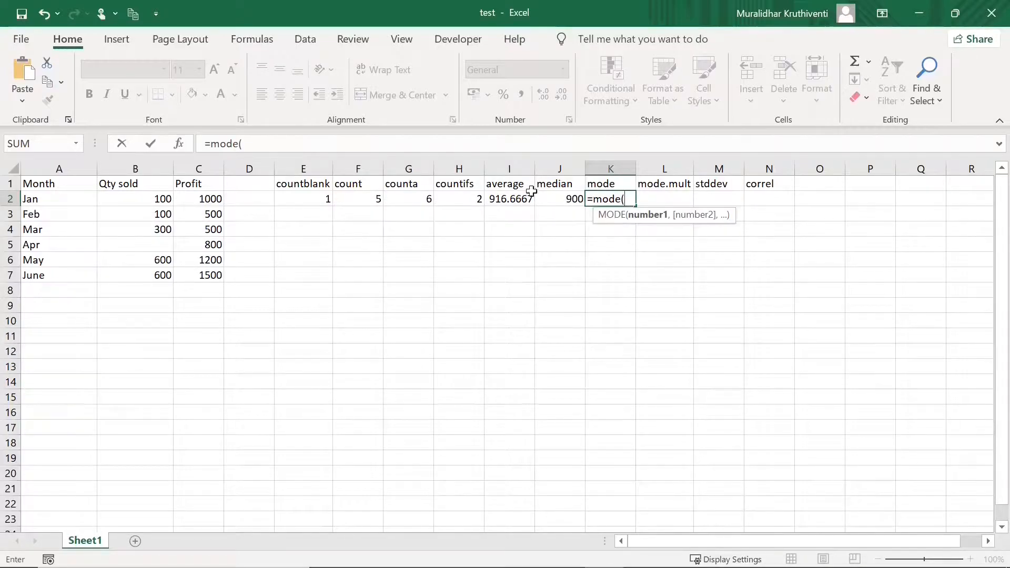
pyautogui.moveTo(153, 199); pyautogui.dragTo(164, 274)
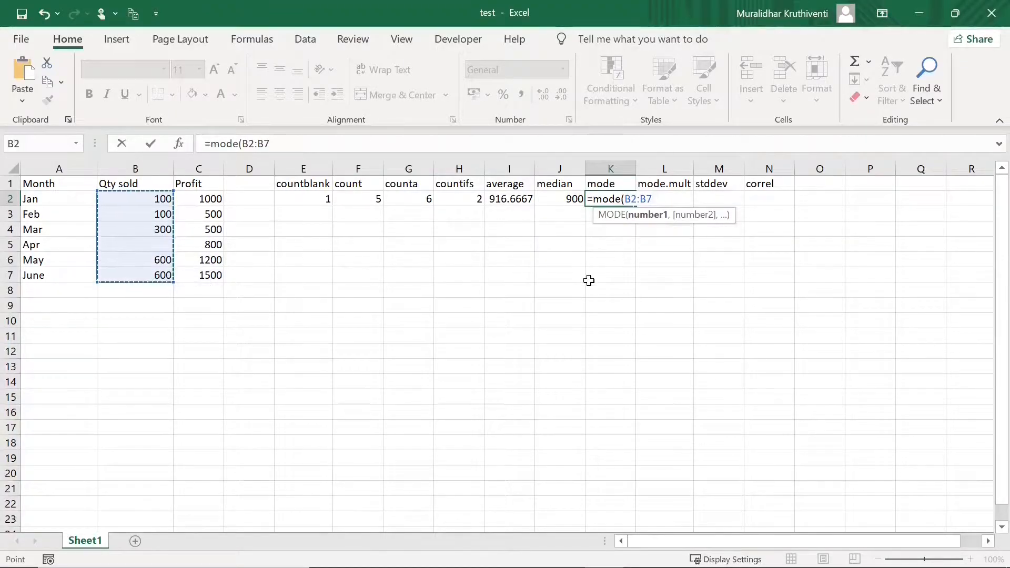
pyautogui.write(')')
pyautogui.press('Return')
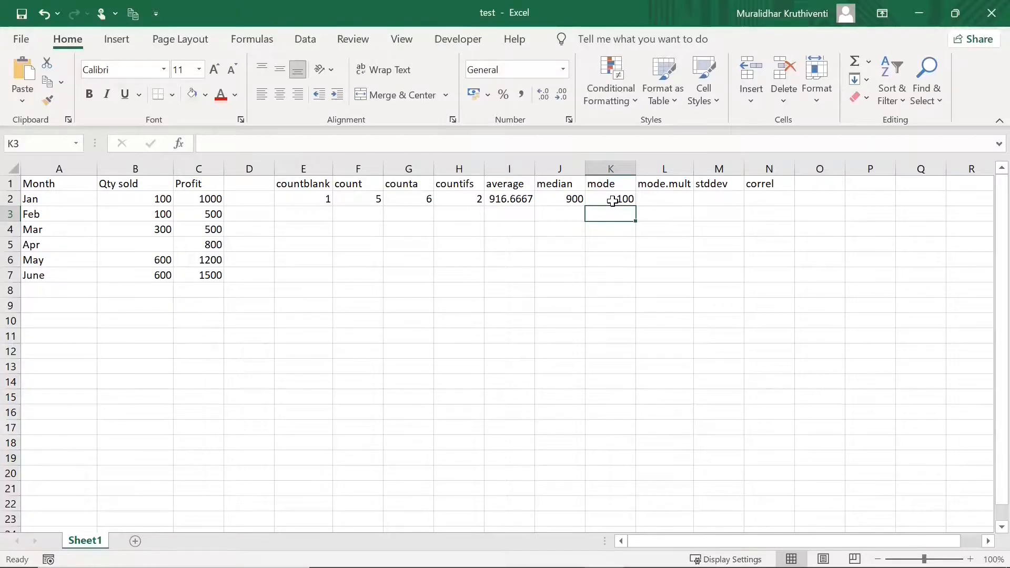
# Examine the repeated Qty sold values for Jan and Feb and for May and June.
pyautogui.click(642, 232)
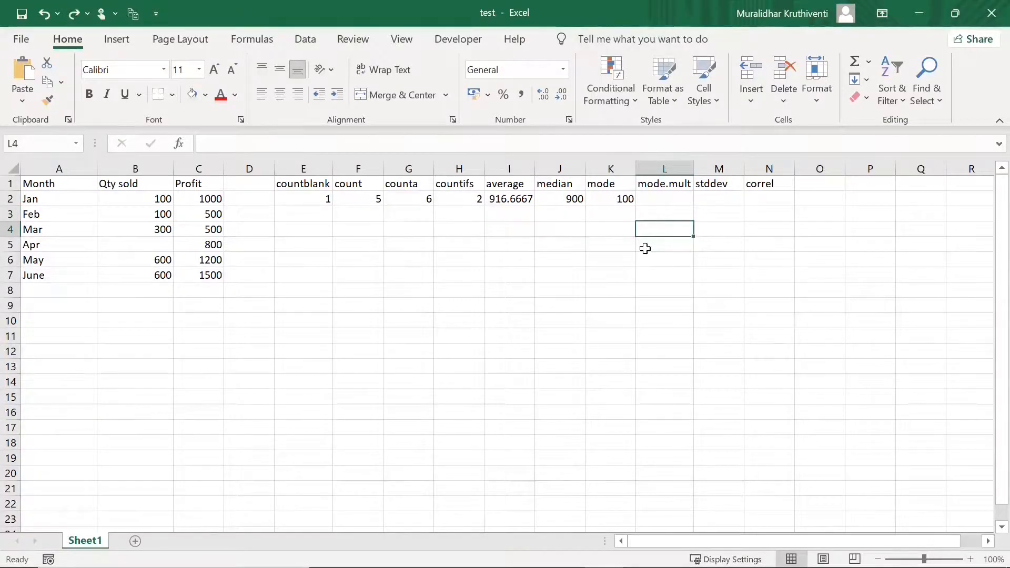
pyautogui.click(165, 198)
pyautogui.click(161, 214)
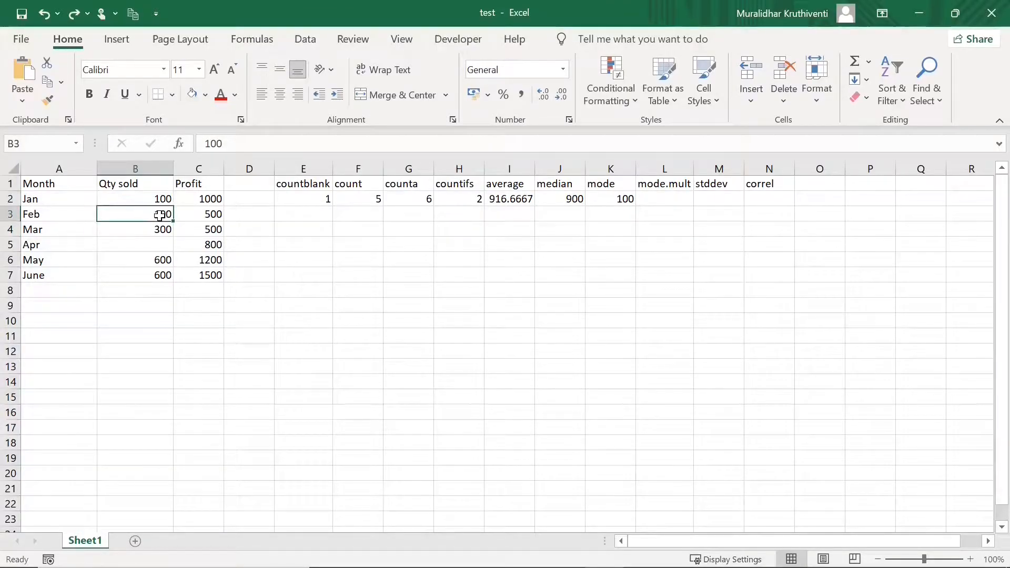
pyautogui.click(160, 260)
pyautogui.click(161, 275)
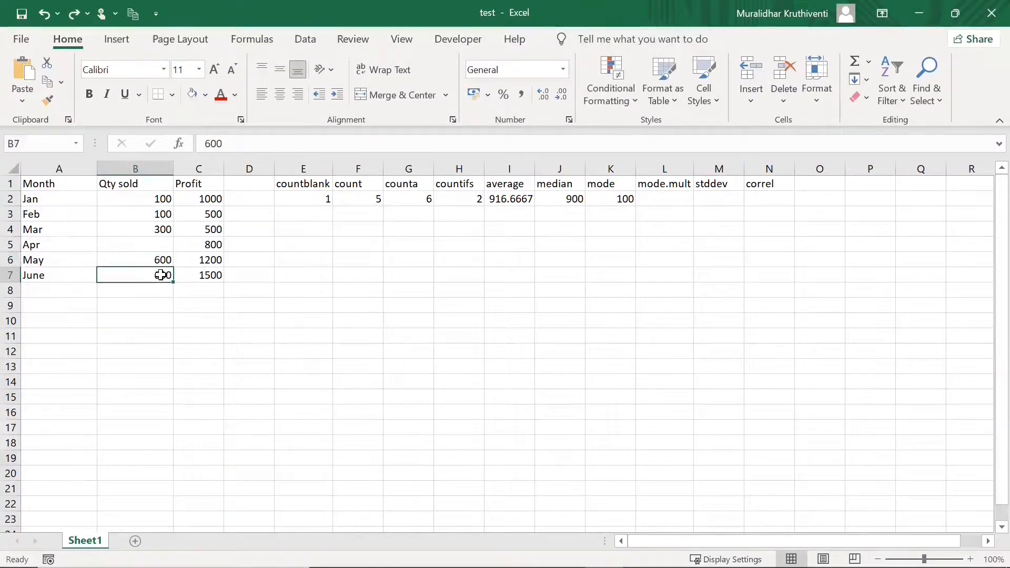
# Enter a MODE.MULT array formula across cells L2:L3 for the Qty sold values in B2:B7.
pyautogui.click(679, 195)
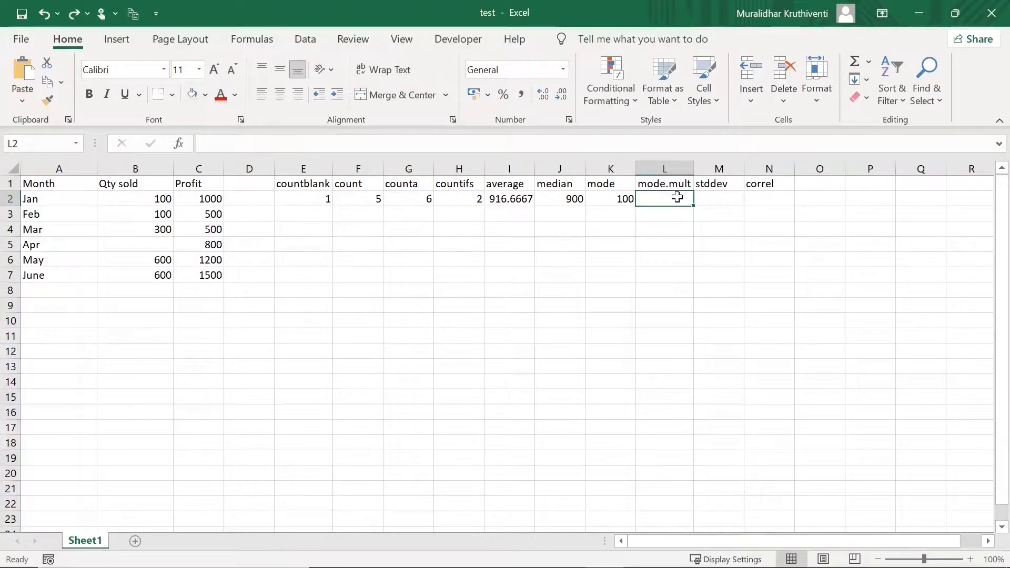
pyautogui.moveTo(677, 197); pyautogui.dragTo(680, 210)
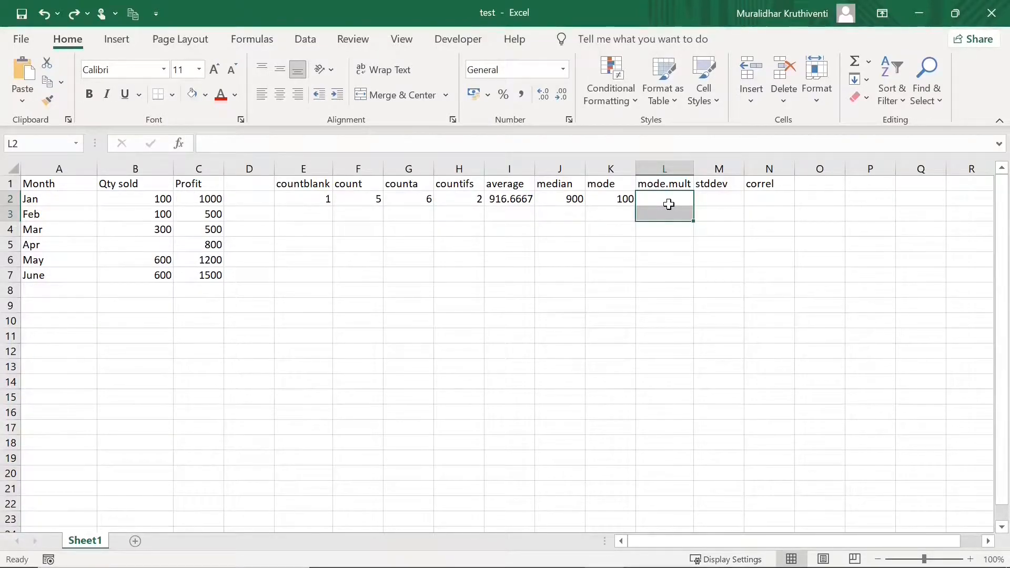
pyautogui.write('=m')
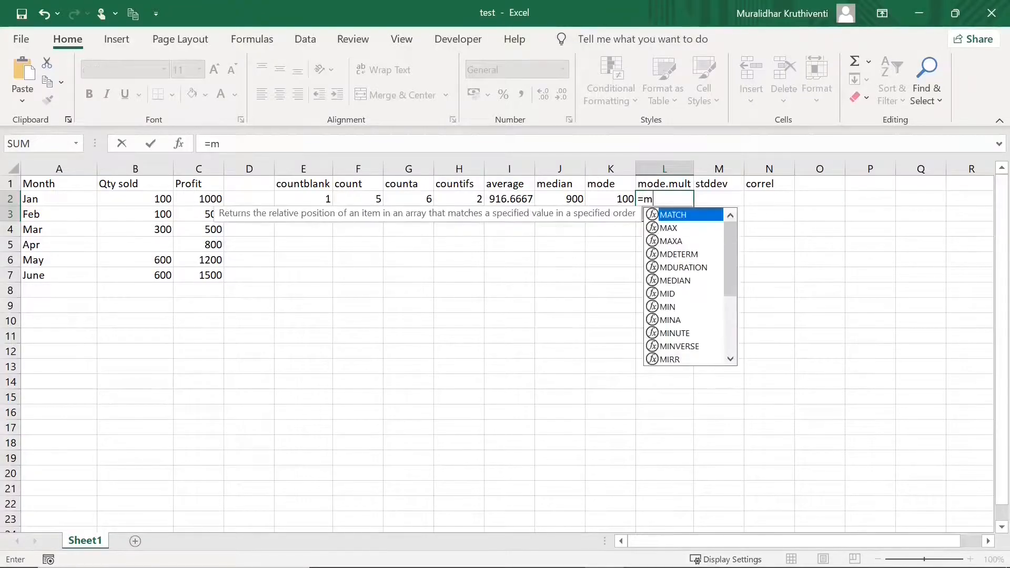
pyautogui.write('ode')
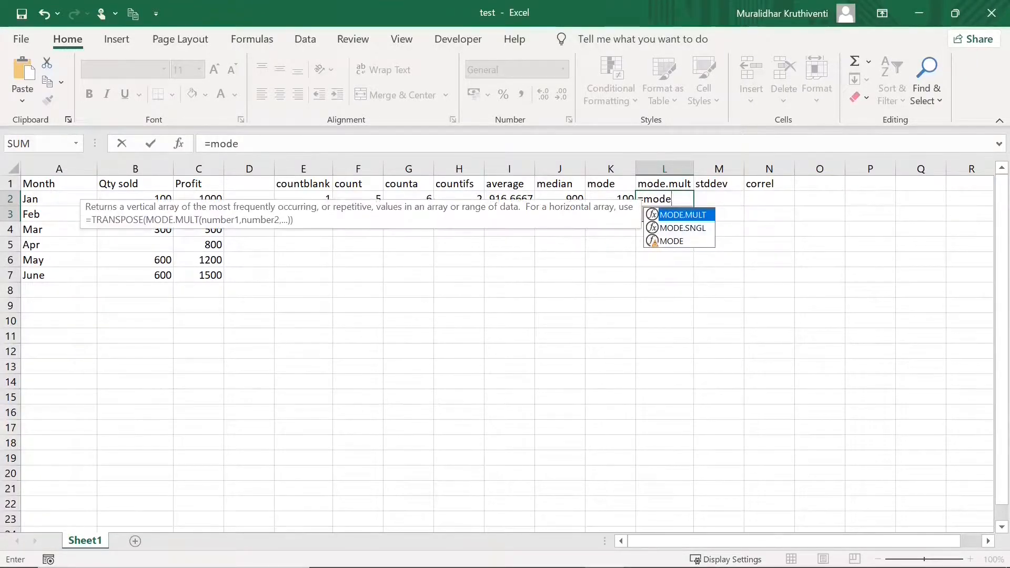
pyautogui.write('.mult')
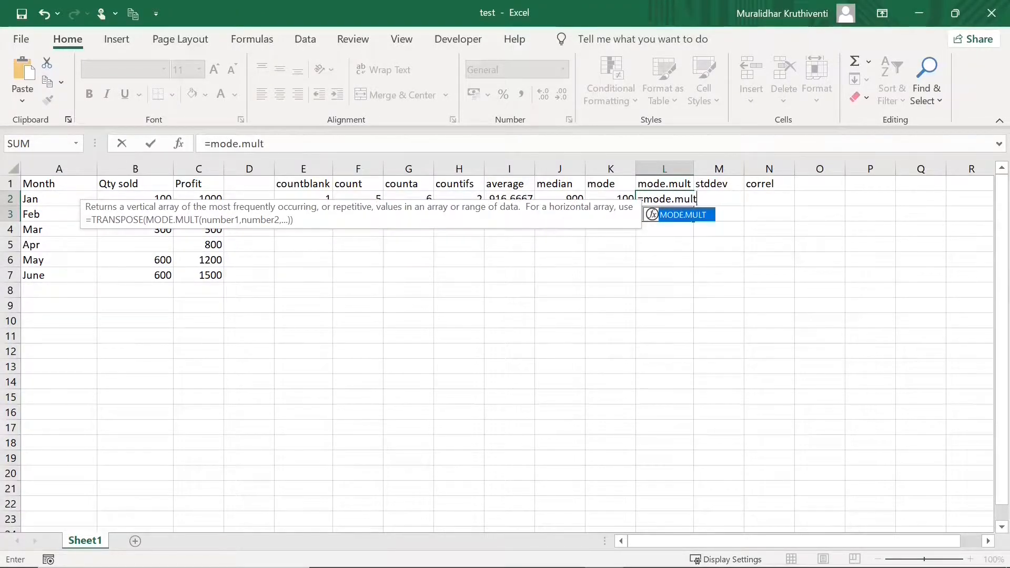
pyautogui.write('(')
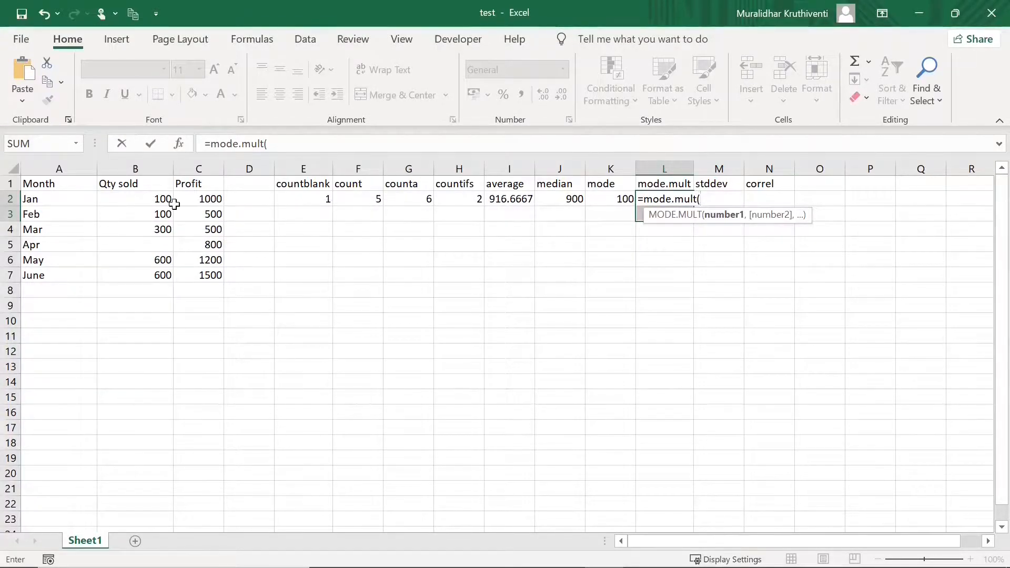
pyautogui.moveTo(162, 200); pyautogui.dragTo(167, 271)
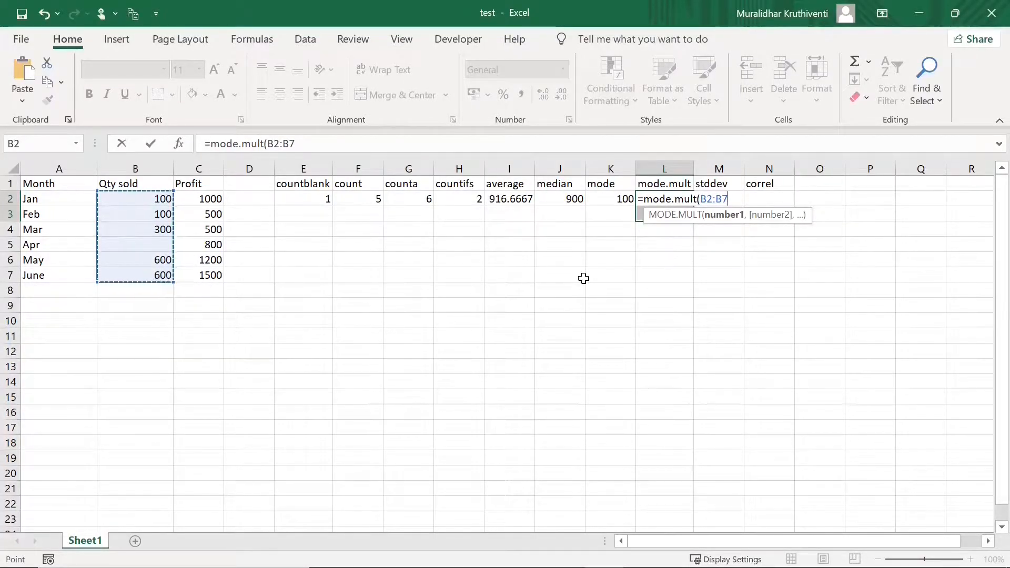
pyautogui.write(')')
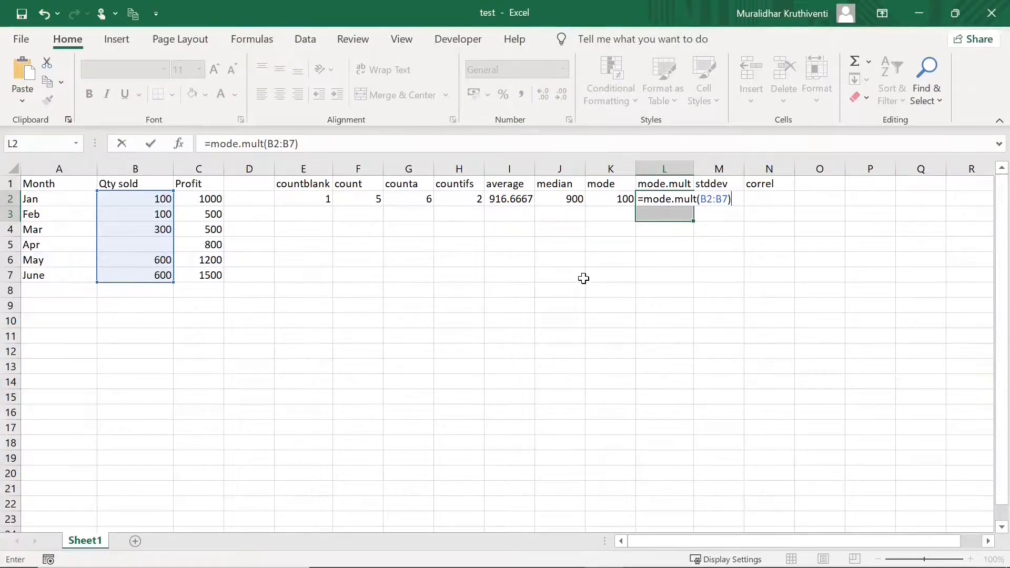
pyautogui.hotkey('ctrl', 'shift', 'Return')
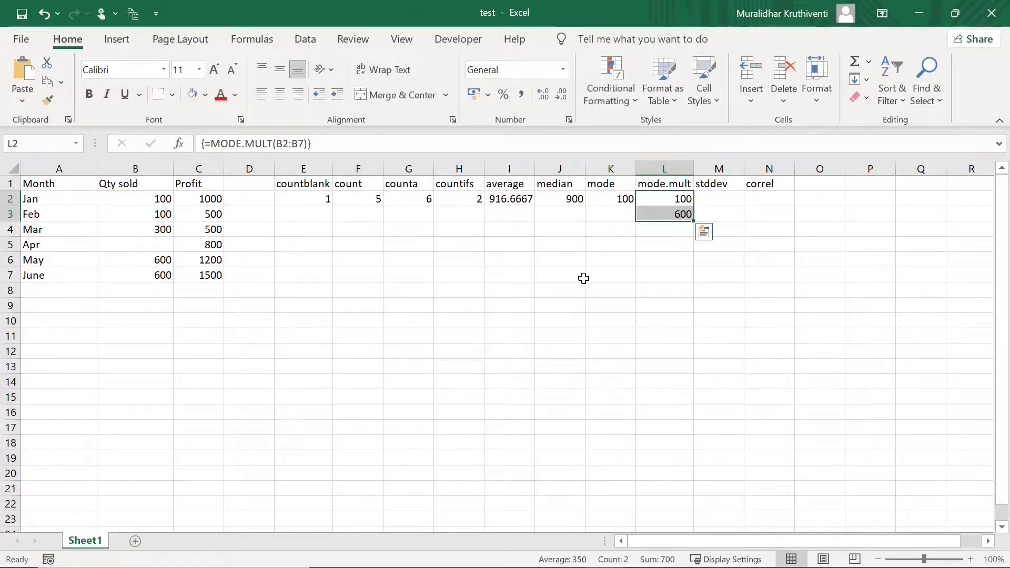
# Examine the array formula in cells L2 and L3 and compare its results with the Qty sold values.
pyautogui.click(677, 199)
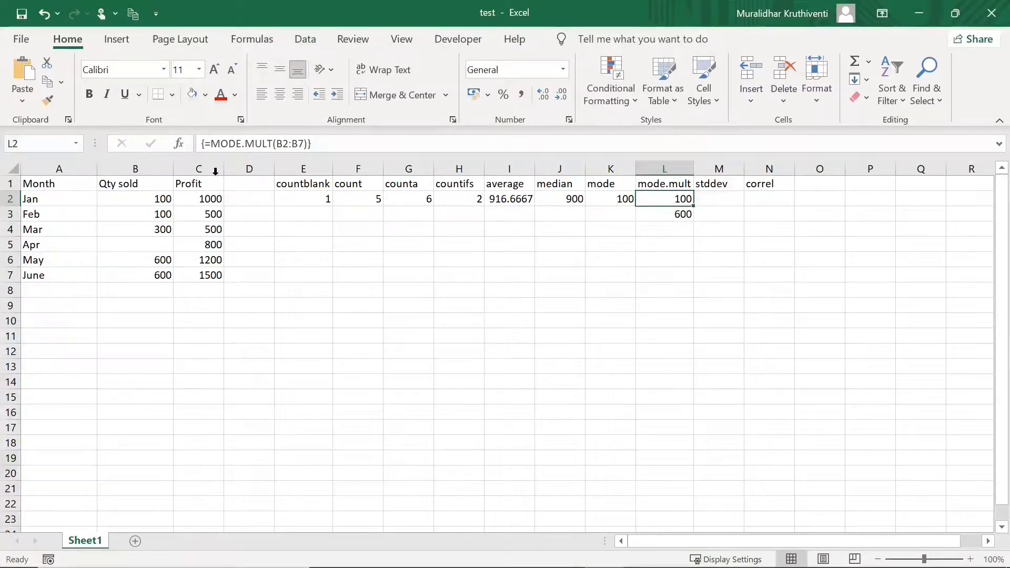
pyautogui.click(679, 213)
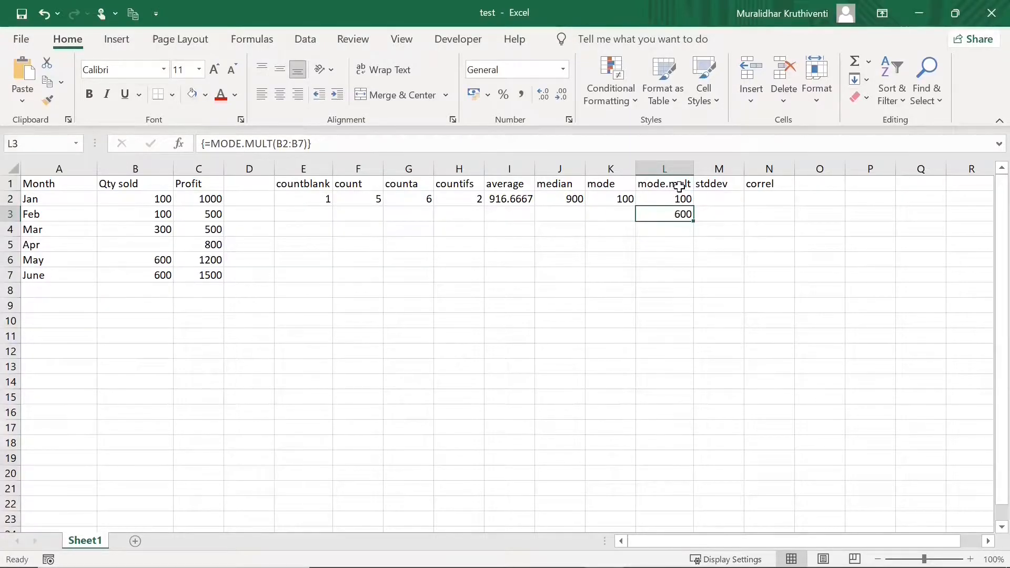
pyautogui.hscroll(3, 568, 199)
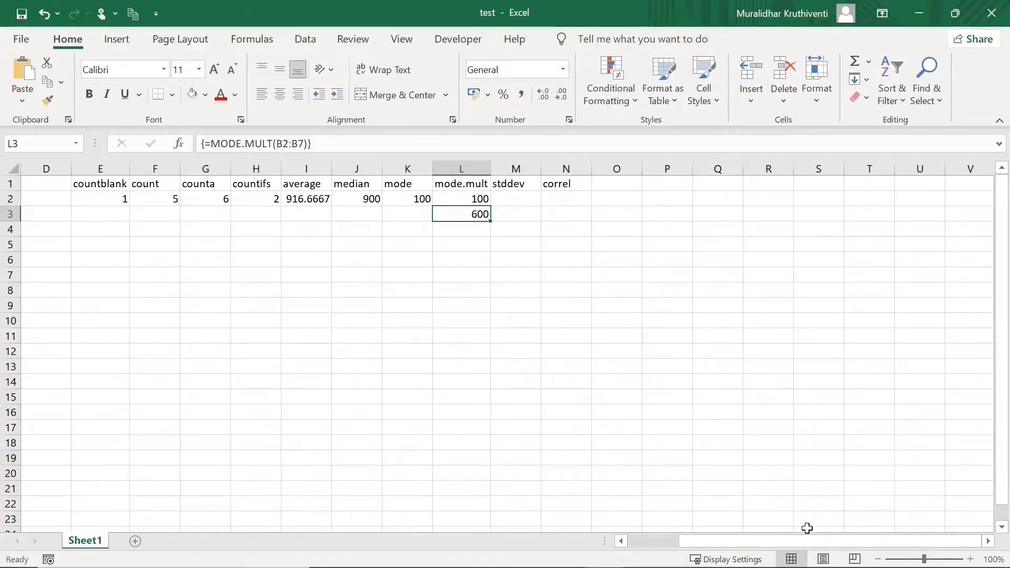
pyautogui.moveTo(799, 537); pyautogui.dragTo(718, 537)
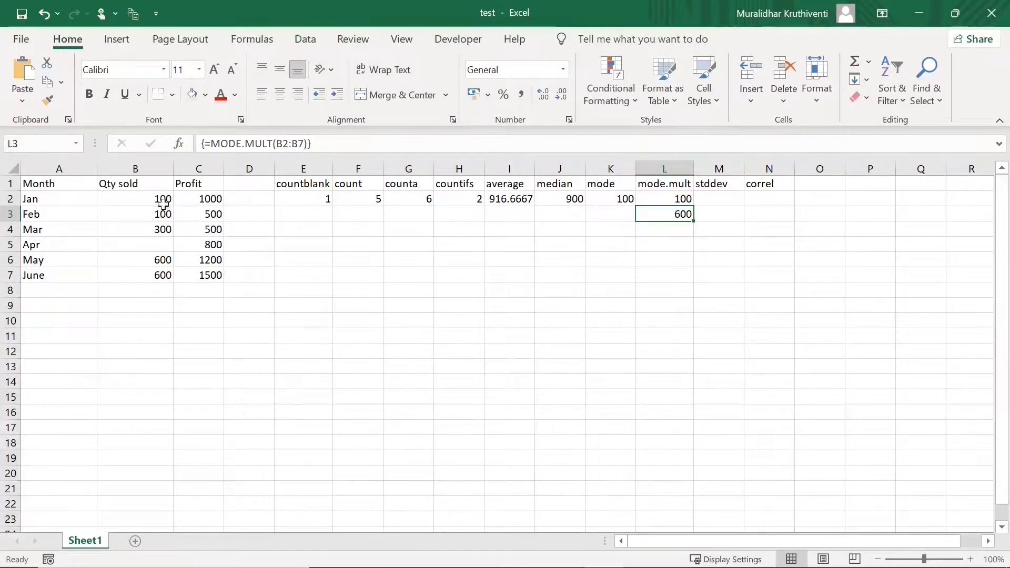
pyautogui.click(680, 198)
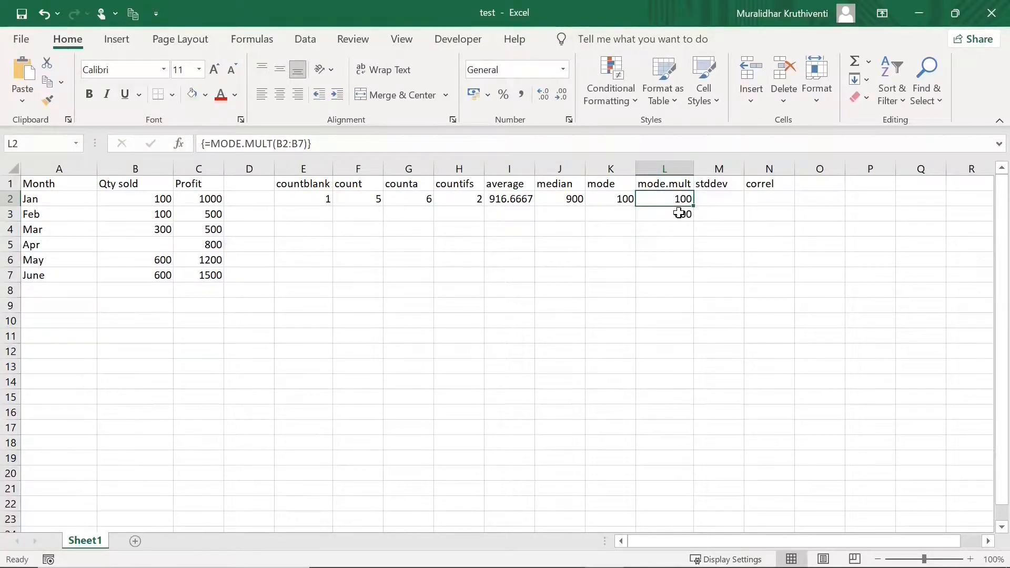
# Enter a STDEV.P formula in cell M2 for the Qty sold values in B2:B7.
pyautogui.hotkey('ctrl', 'z')
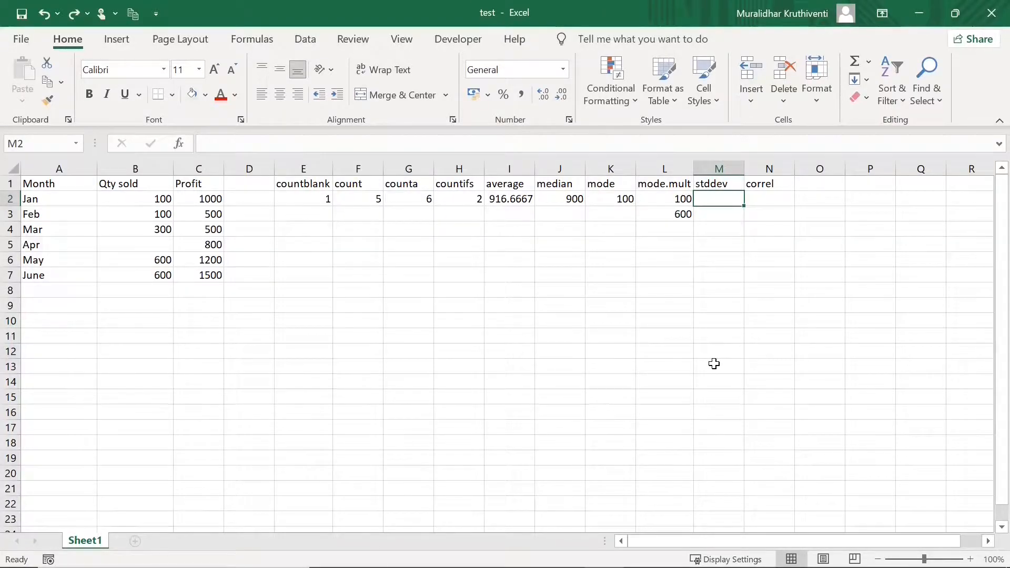
pyautogui.write('=std')
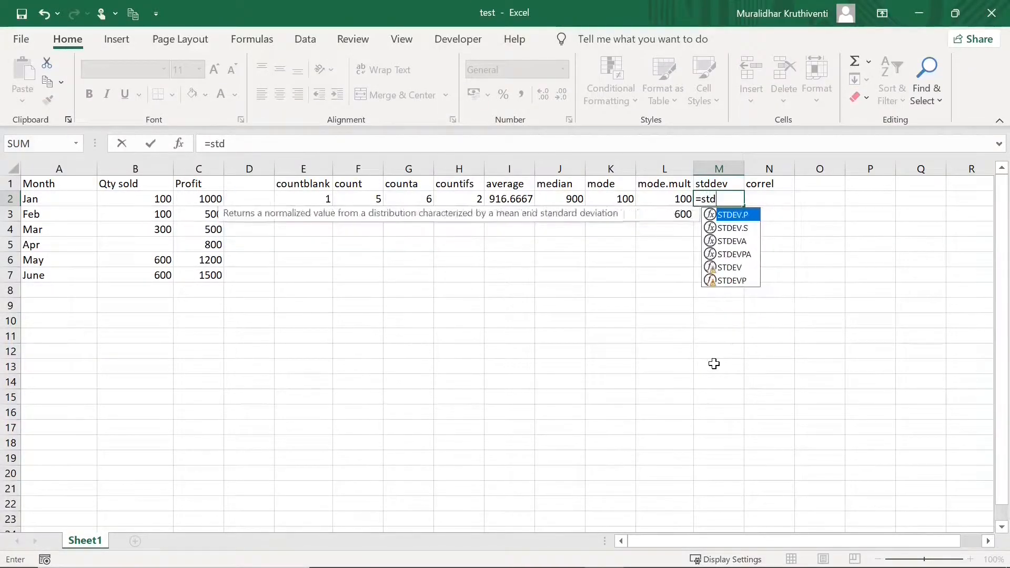
pyautogui.write('ev')
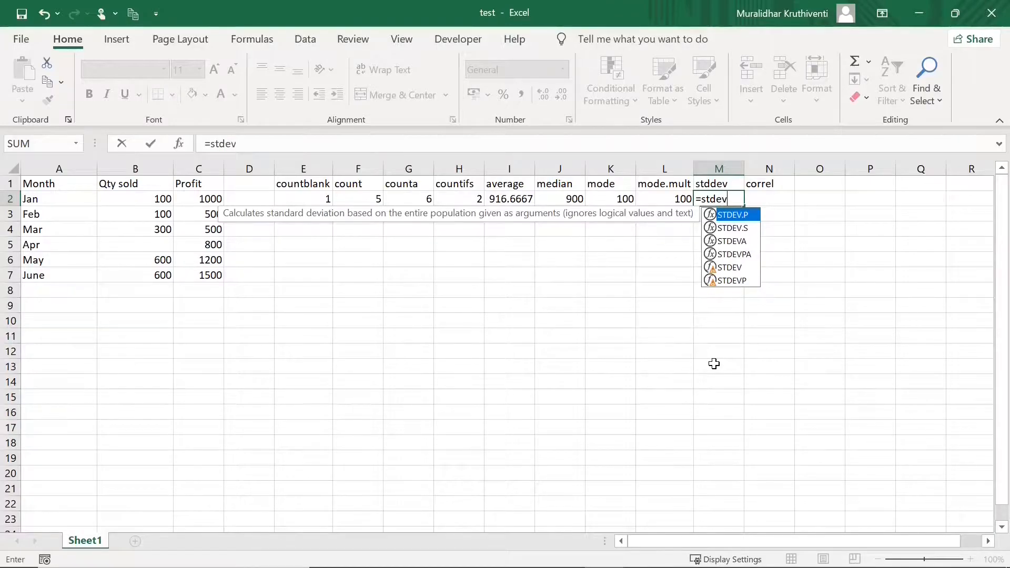
pyautogui.write('.p')
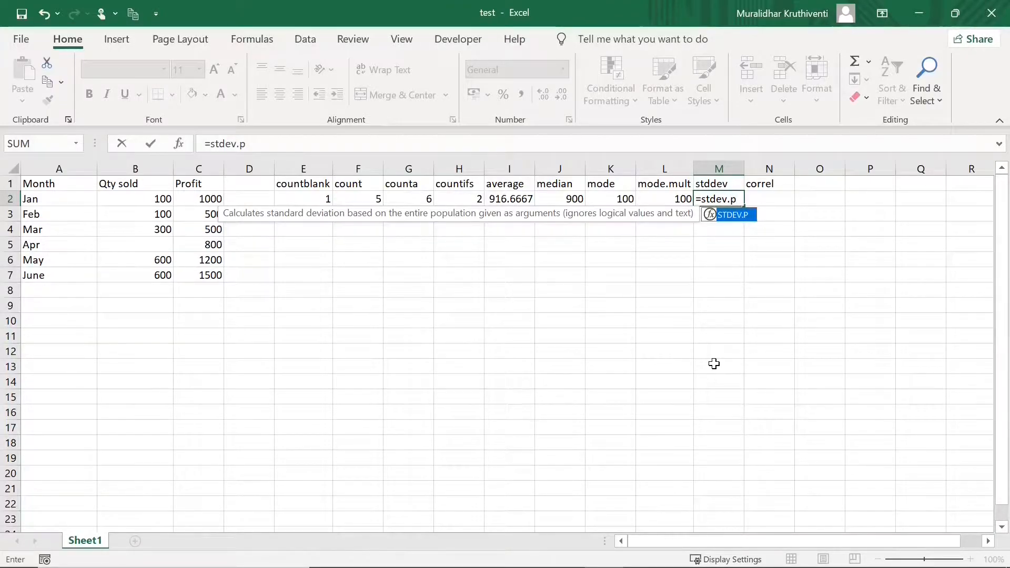
pyautogui.write('(')
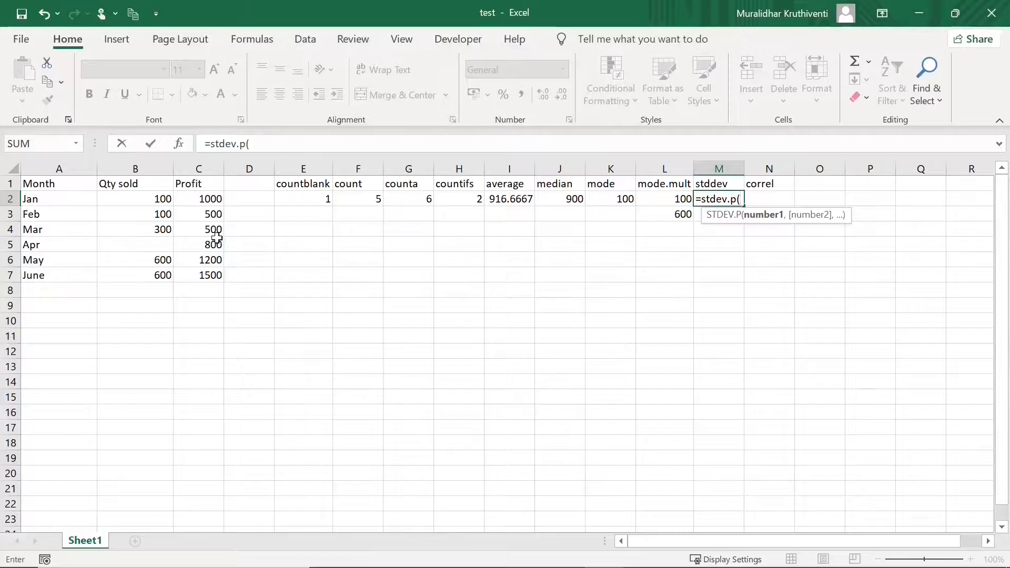
pyautogui.moveTo(155, 198); pyautogui.dragTo(162, 270)
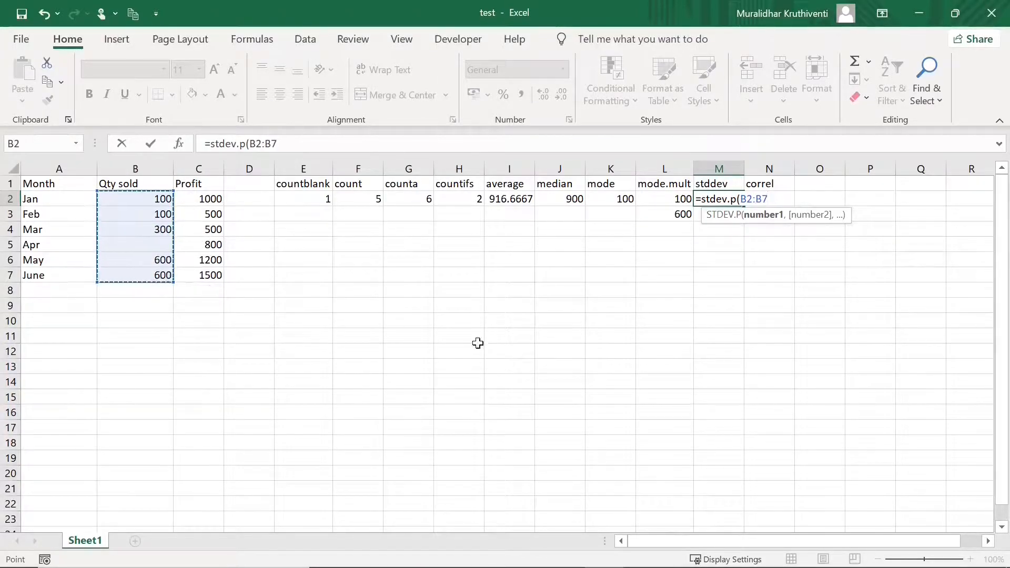
pyautogui.write(')')
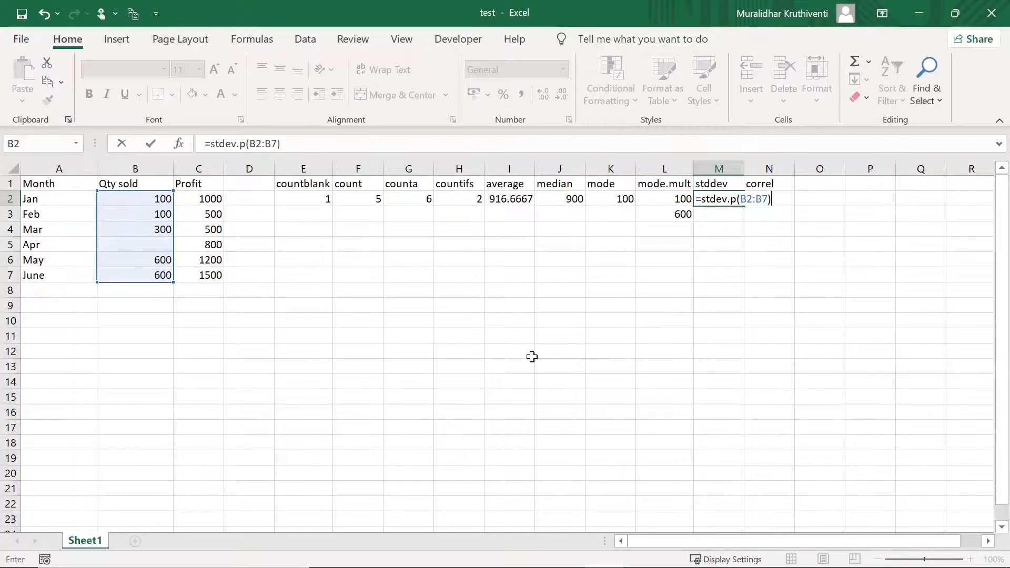
pyautogui.press('Return')
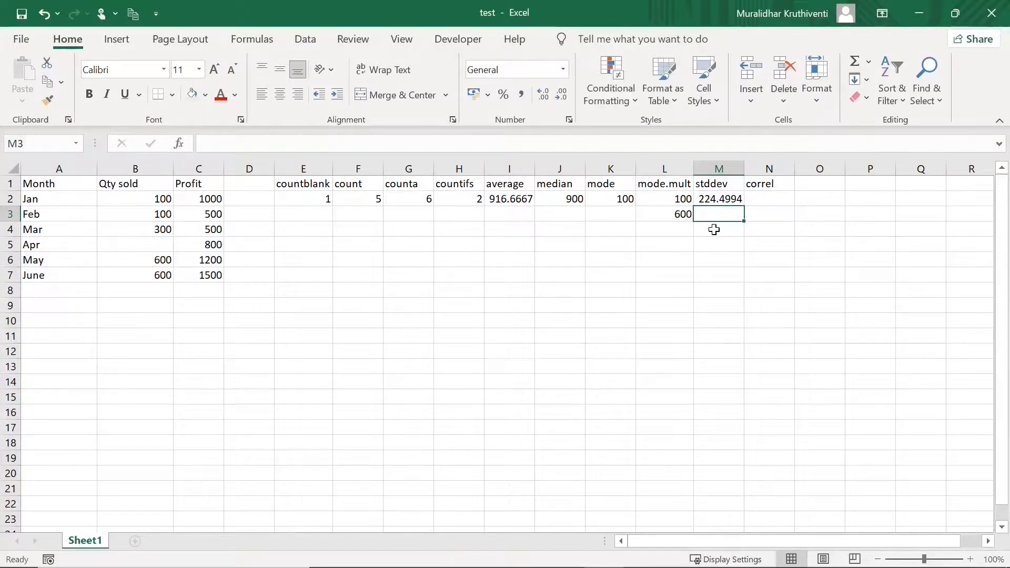
# Change the header in cell N1 to Quartile and enter the header correl in cell O1.
pyautogui.click(763, 183)
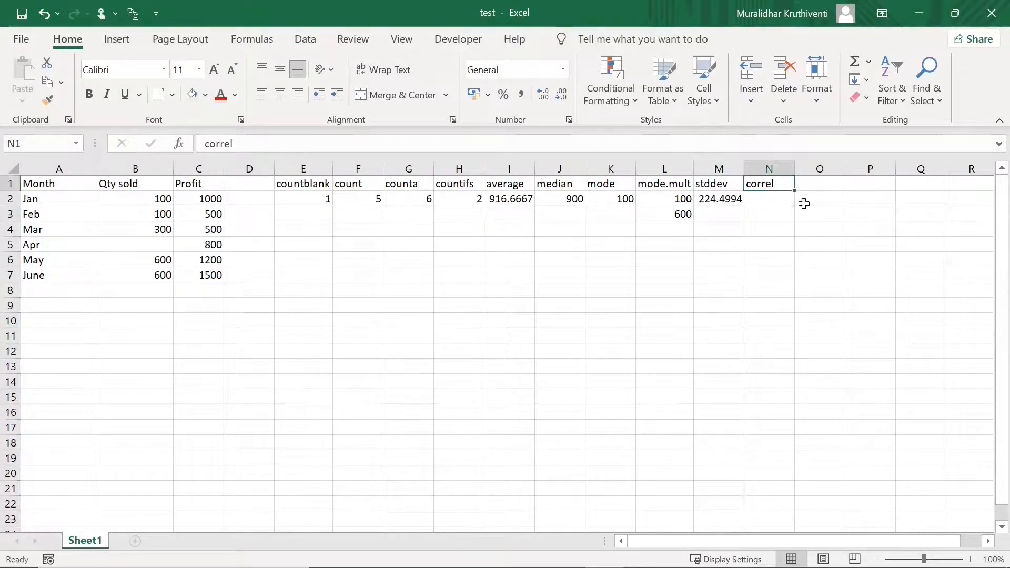
pyautogui.write('Quartile')
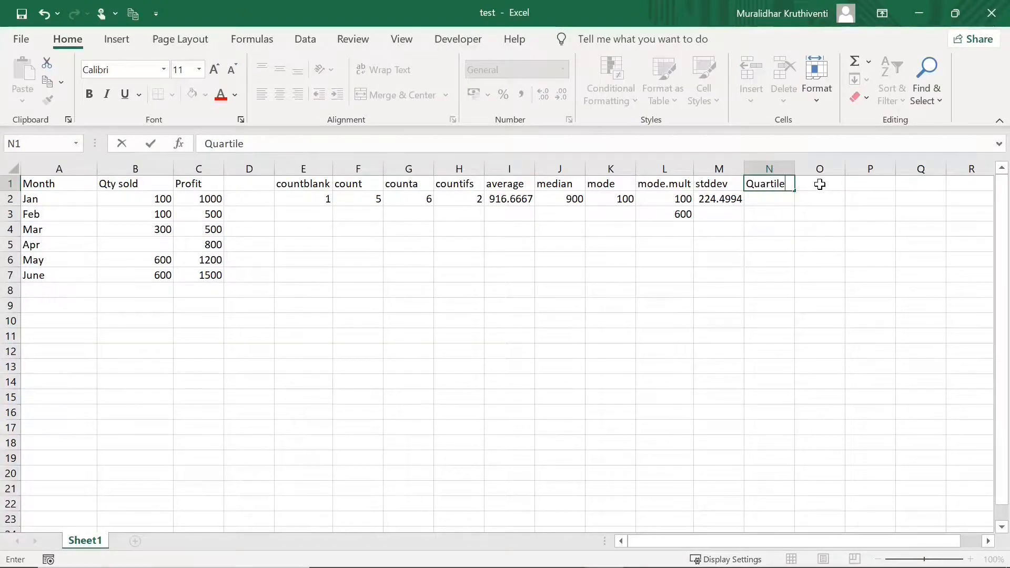
pyautogui.click(818, 185)
pyautogui.write('correl')
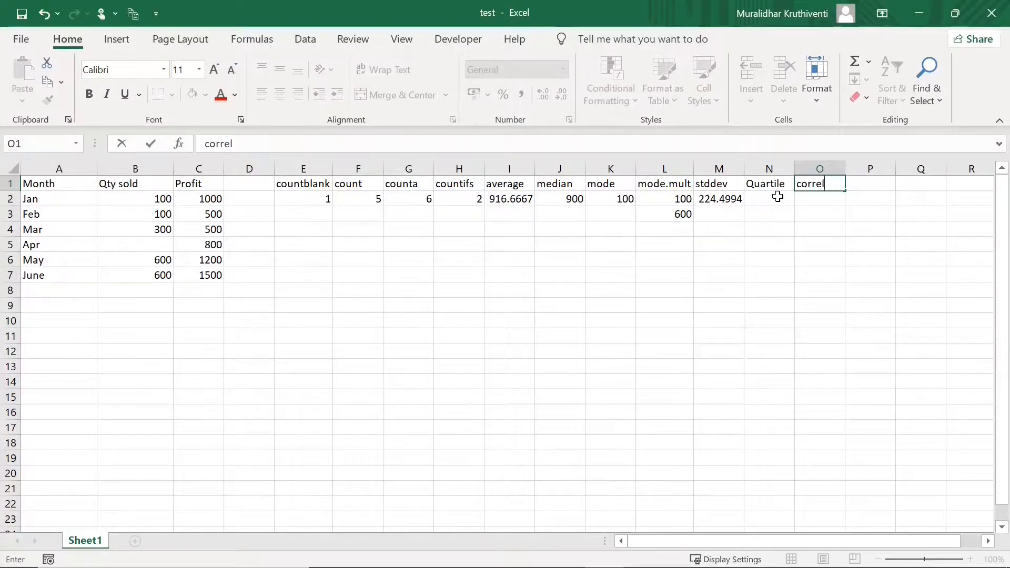
# Enter a QUARTILE formula in cell N2 that returns quartile 3 of the Profit values in C2:C7.
pyautogui.rightClick(777, 198)
pyautogui.click(757, 200)
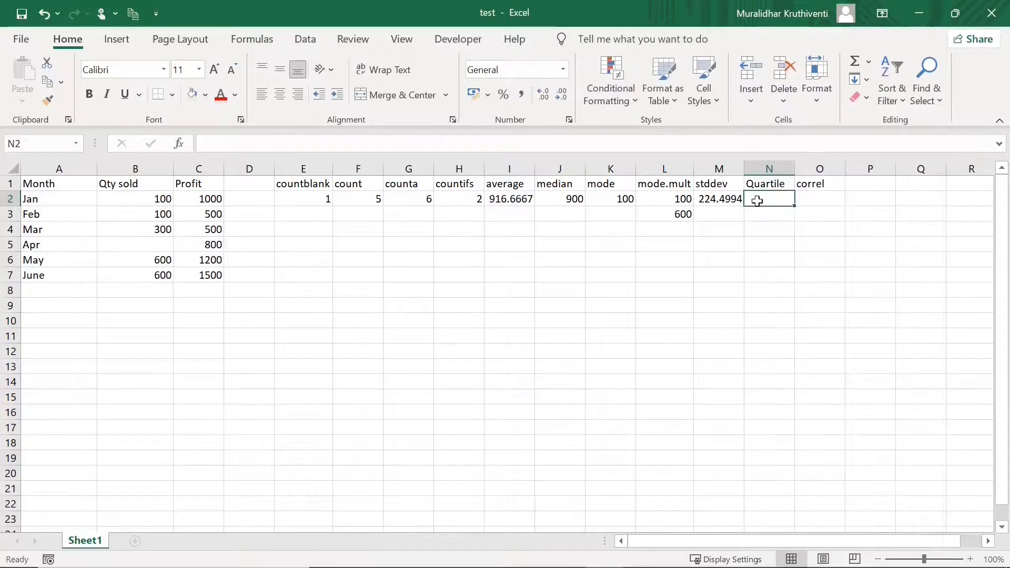
pyautogui.write('=')
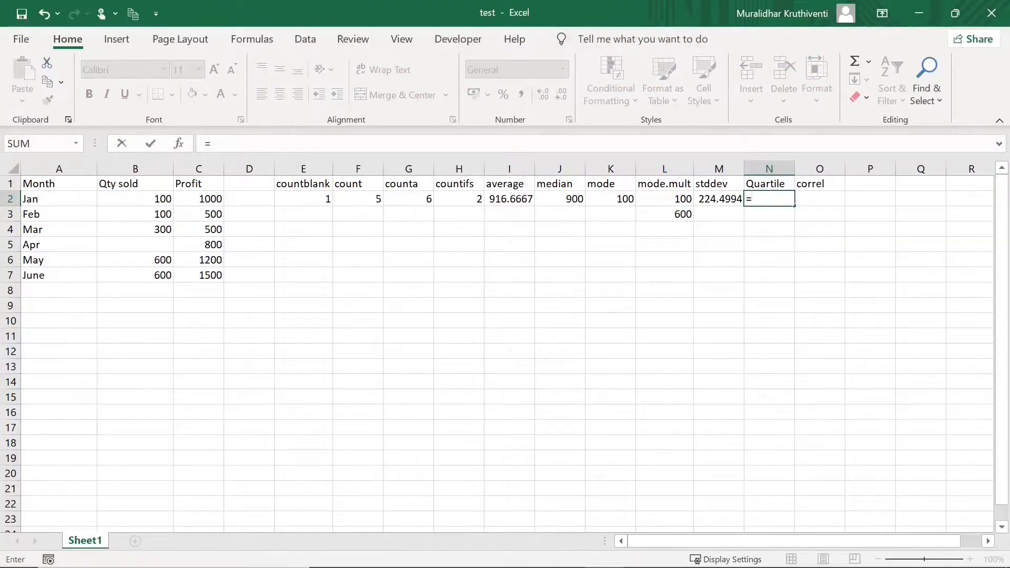
pyautogui.write('Quartil')
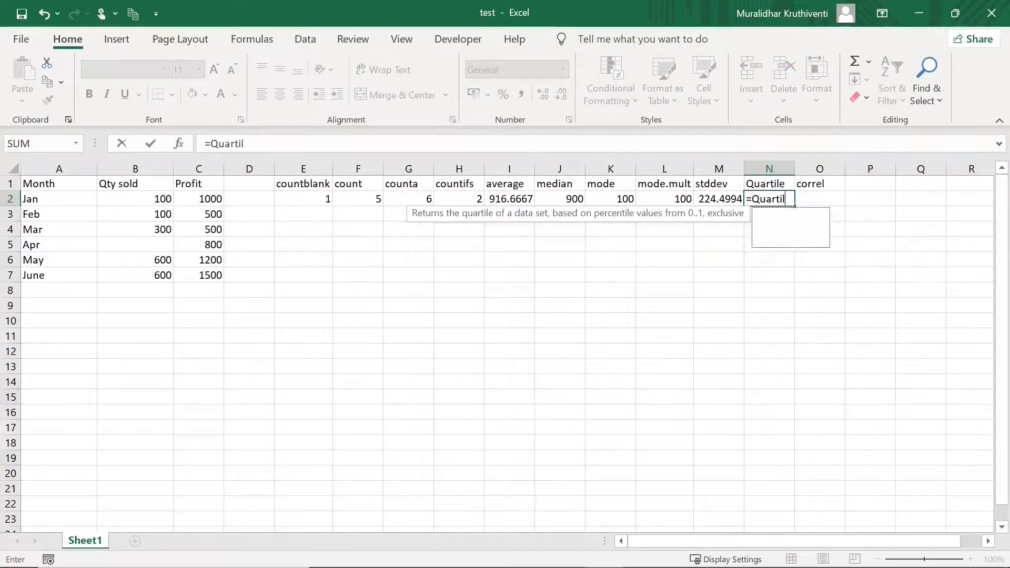
pyautogui.write('e(')
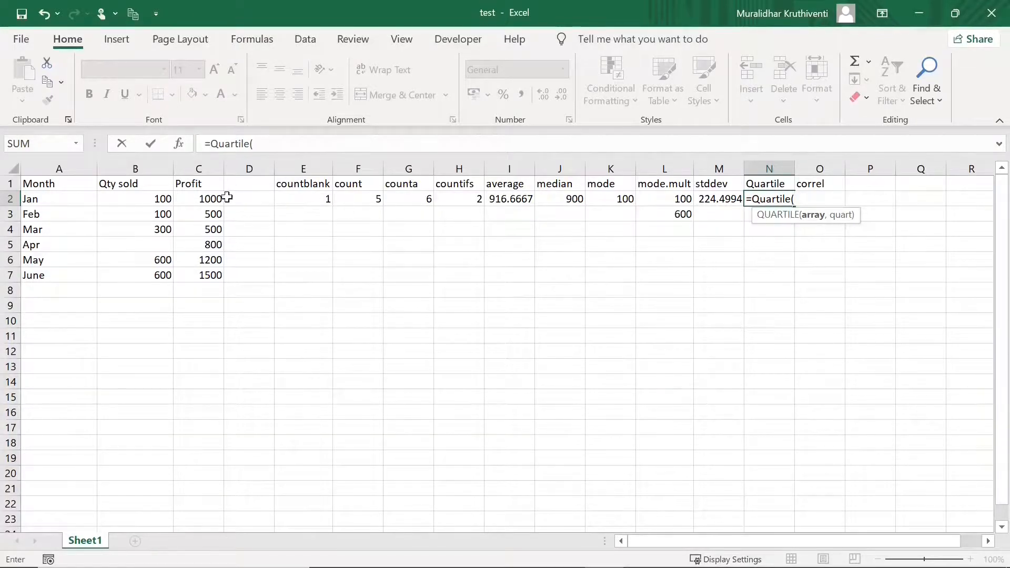
pyautogui.moveTo(213, 199); pyautogui.dragTo(216, 271)
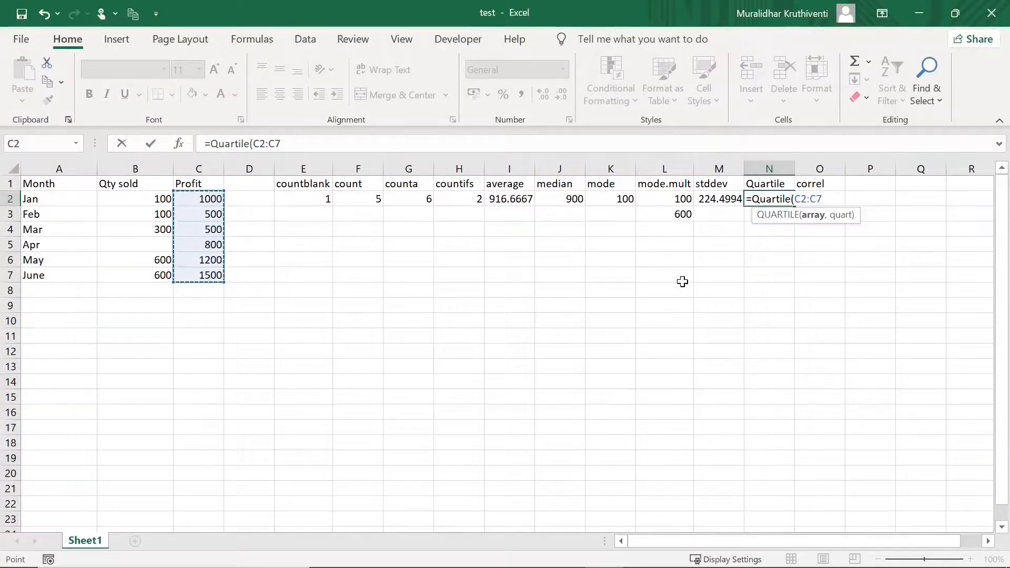
pyautogui.write(',3)')
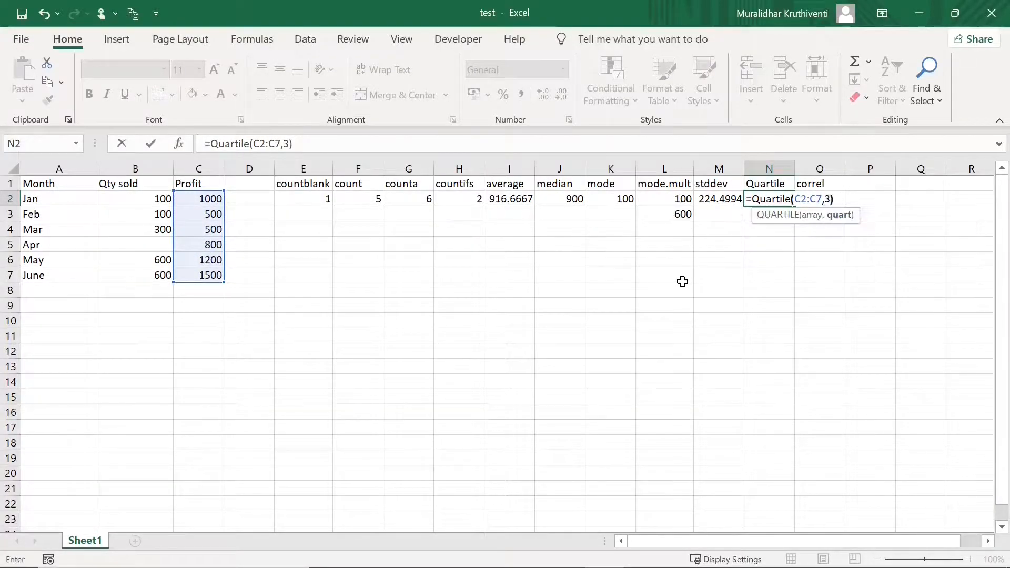
pyautogui.press('Return')
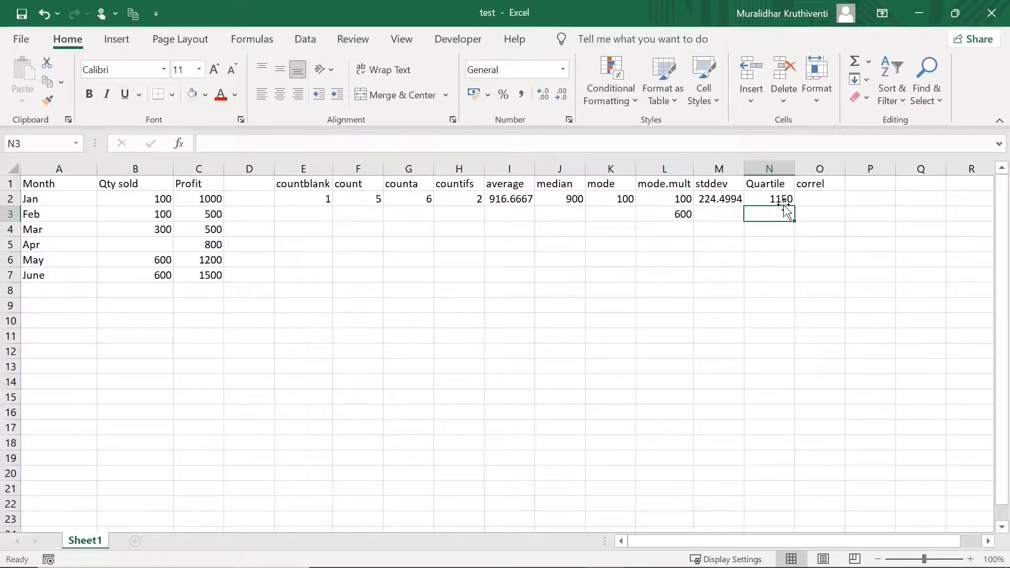
# Enter a CORREL formula in cell O2 that correlates the Qty sold values in B2:B7 with the Profit values in C2:C7.
pyautogui.click(819, 198)
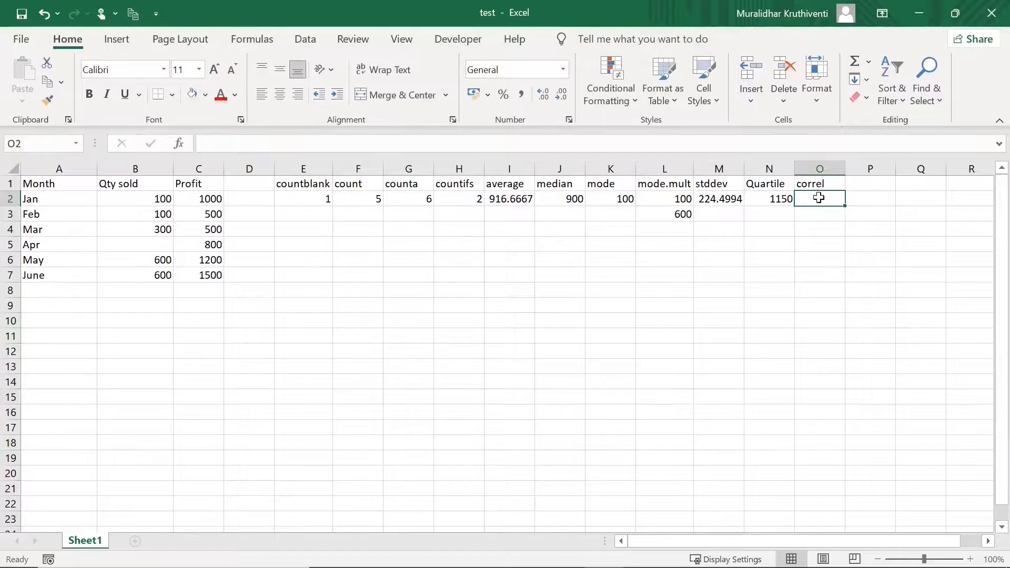
pyautogui.hotkey('ctrl', 'c')
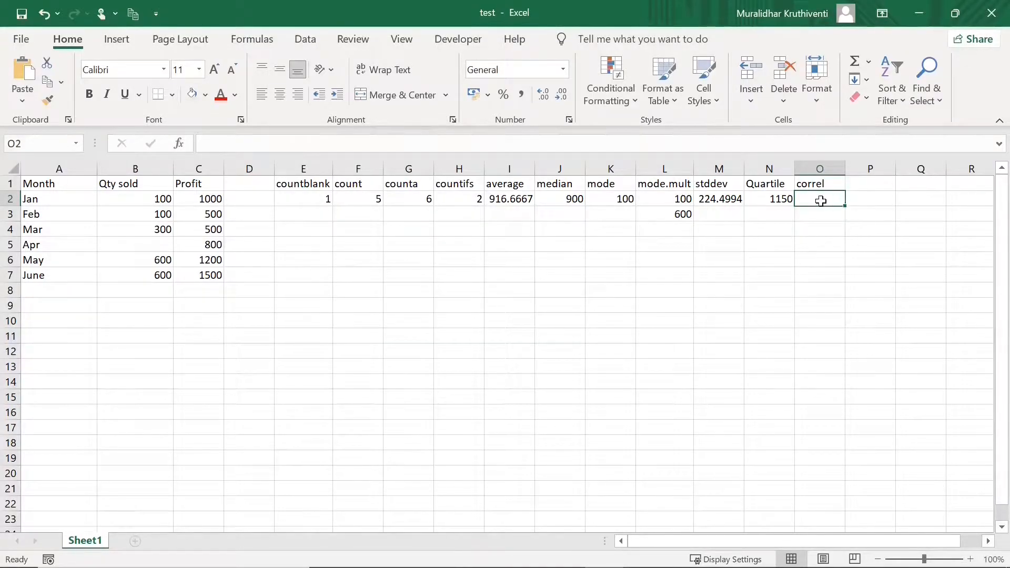
pyautogui.write('=corre')
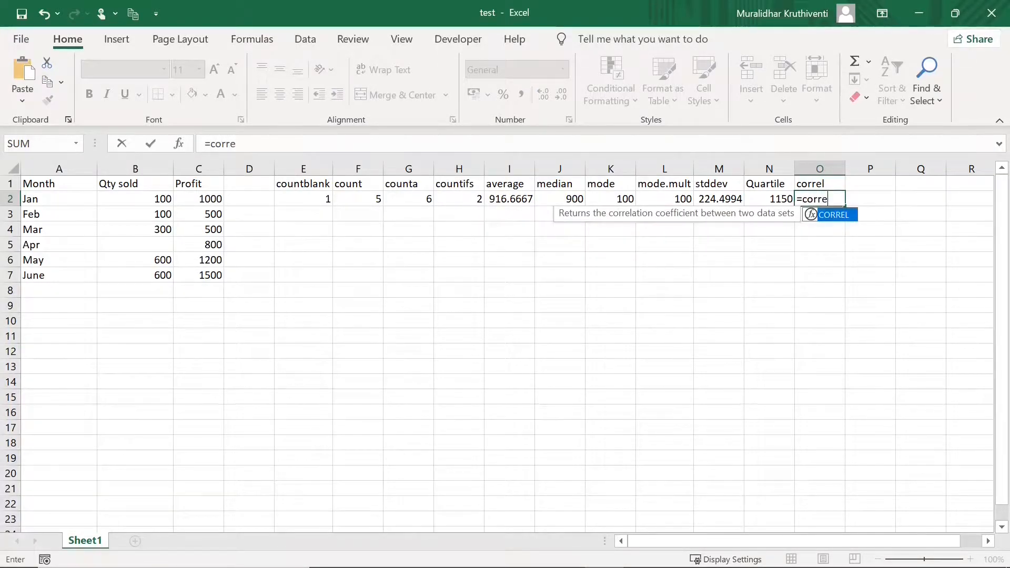
pyautogui.write('(')
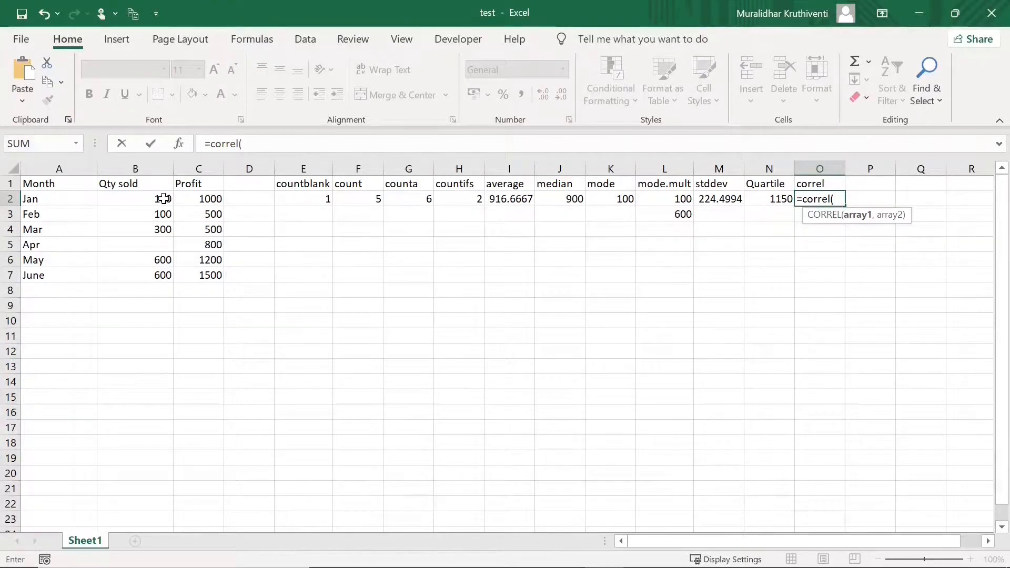
pyautogui.moveTo(164, 199); pyautogui.dragTo(161, 273)
pyautogui.write(',')
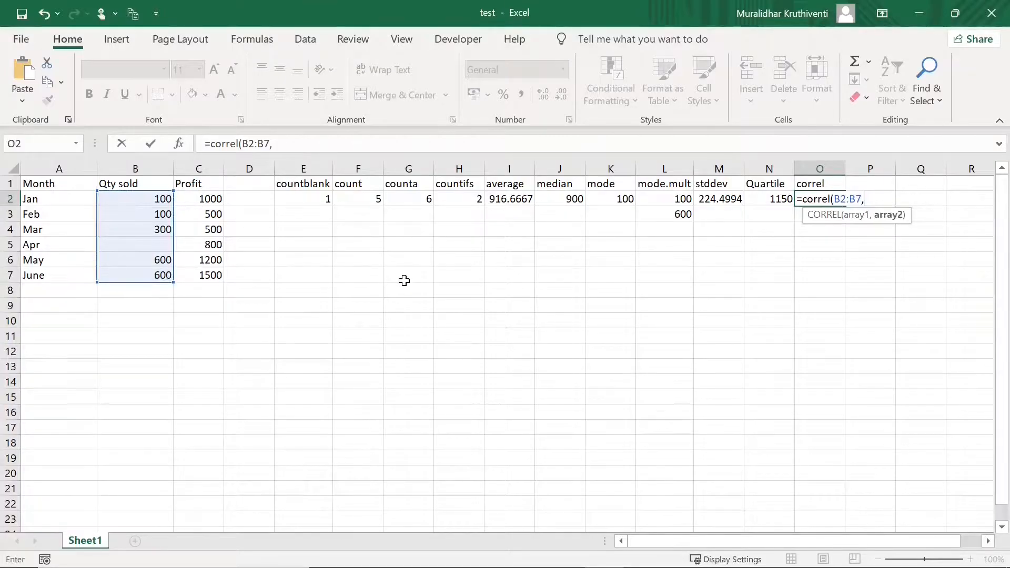
pyautogui.click(213, 198)
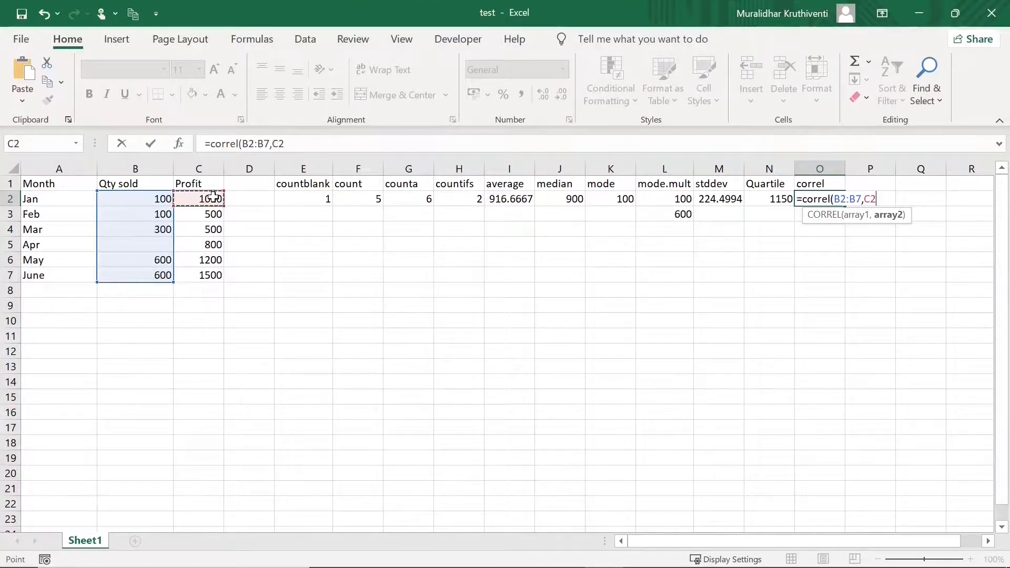
pyautogui.moveTo(214, 196); pyautogui.dragTo(217, 272)
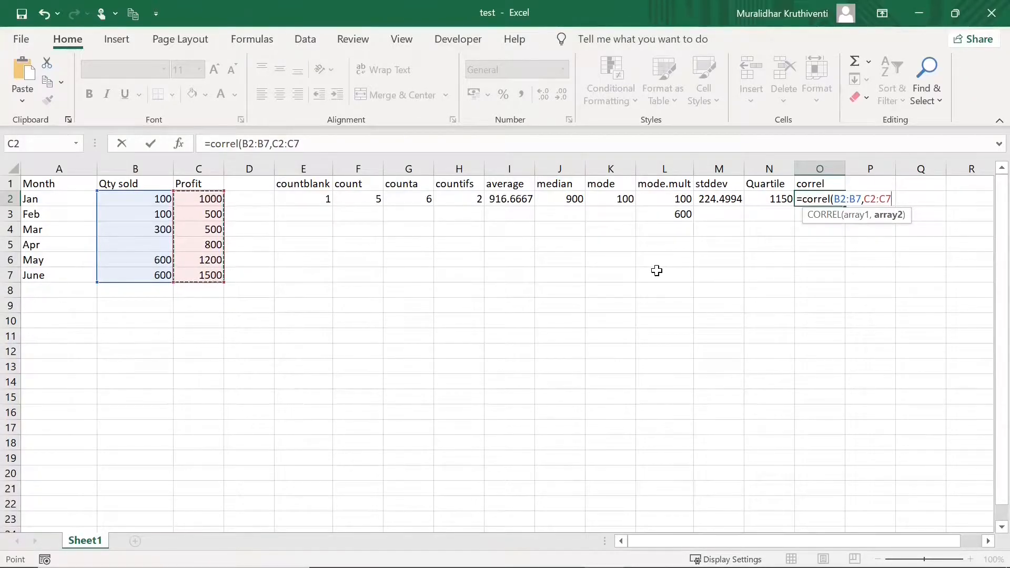
pyautogui.write(')')
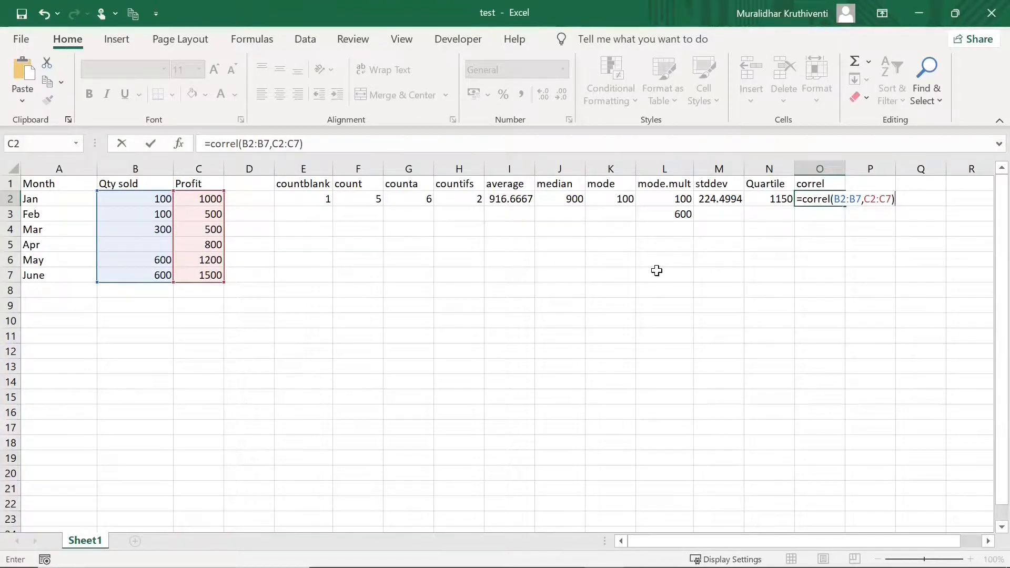
pyautogui.press('Return')
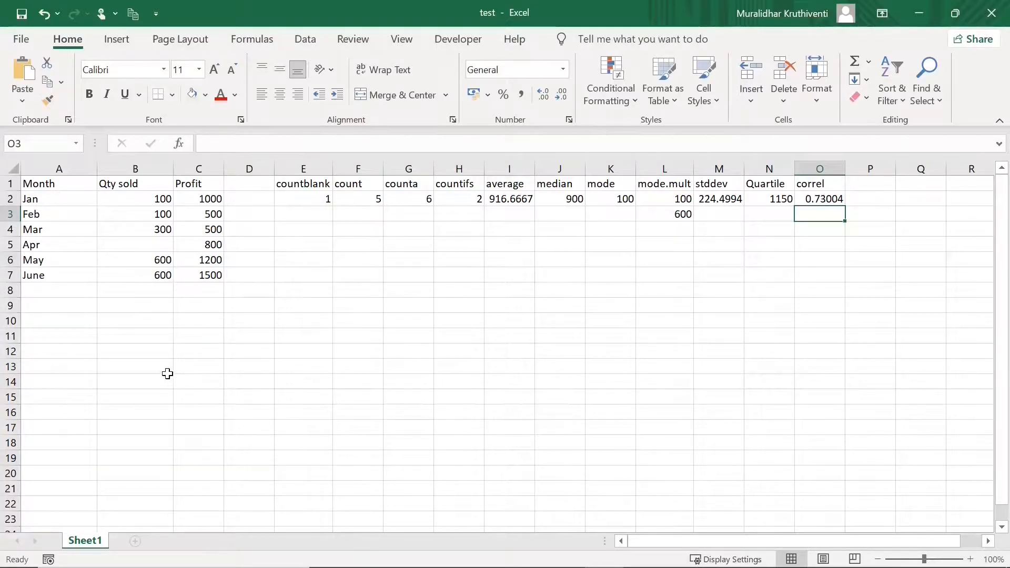
# Enter the sample values 10, 20 and 30 in cells B12 to B14.
pyautogui.click(160, 352)
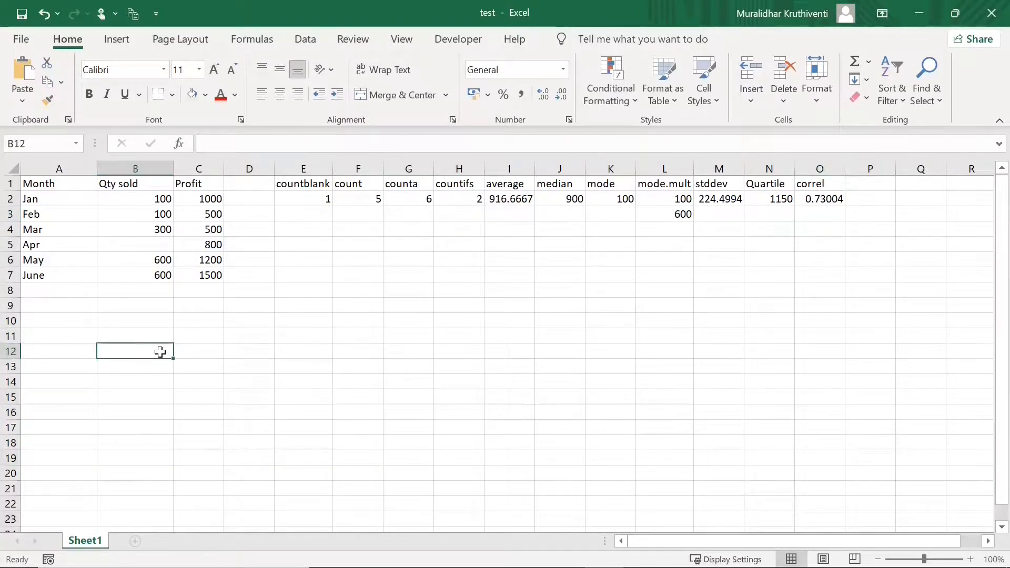
pyautogui.write('10')
pyautogui.press('Return')
pyautogui.write('20')
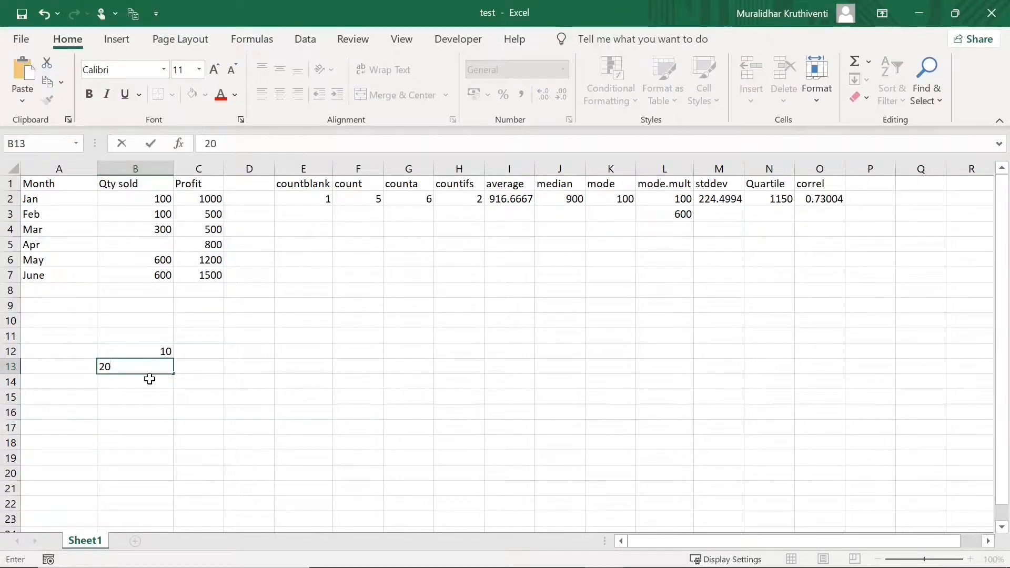
pyautogui.press('Return')
pyautogui.write('30')
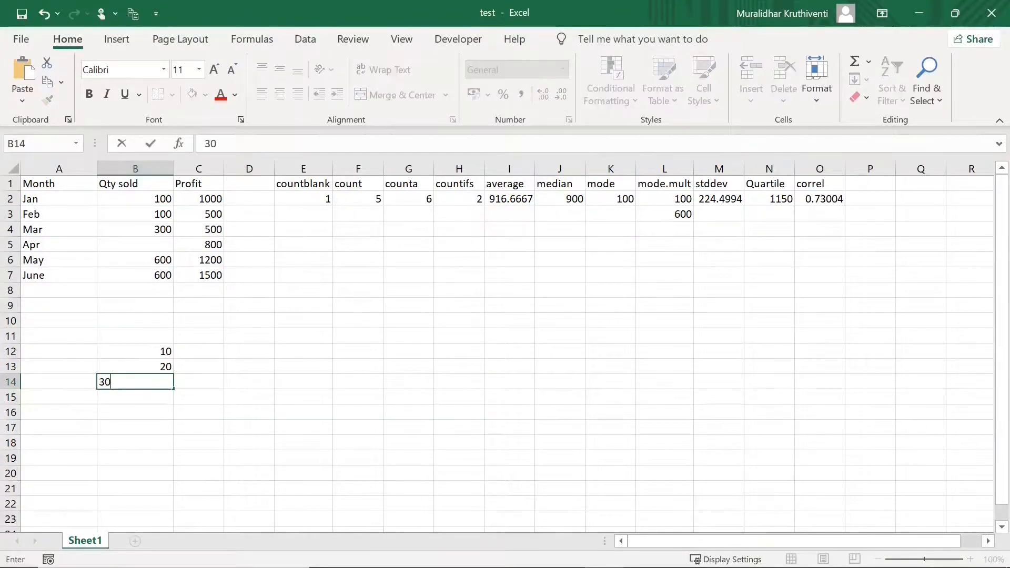
# Enter the sample values 100, 200 and 300 in cells C12 to C14.
pyautogui.click(202, 353)
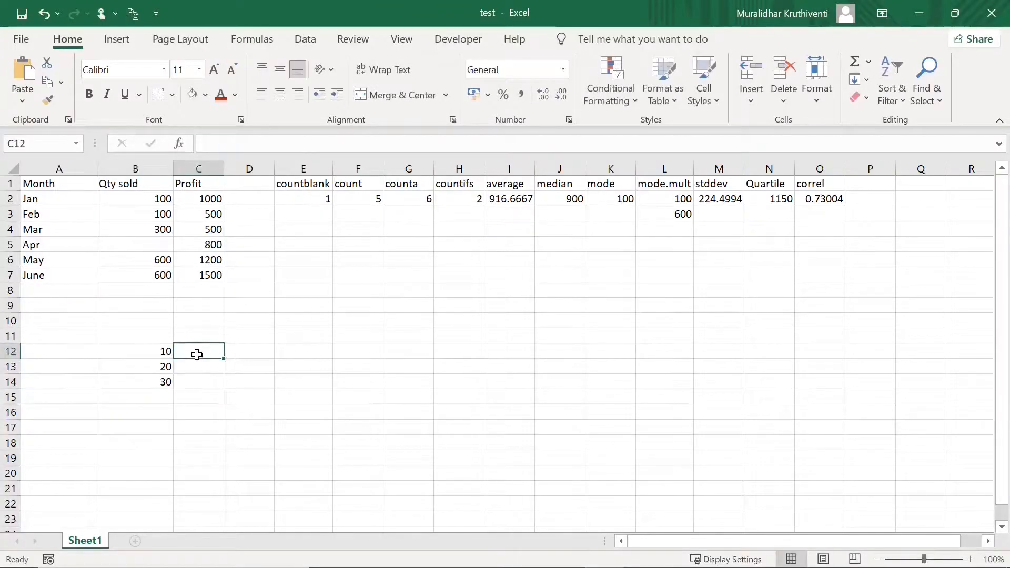
pyautogui.write('19')
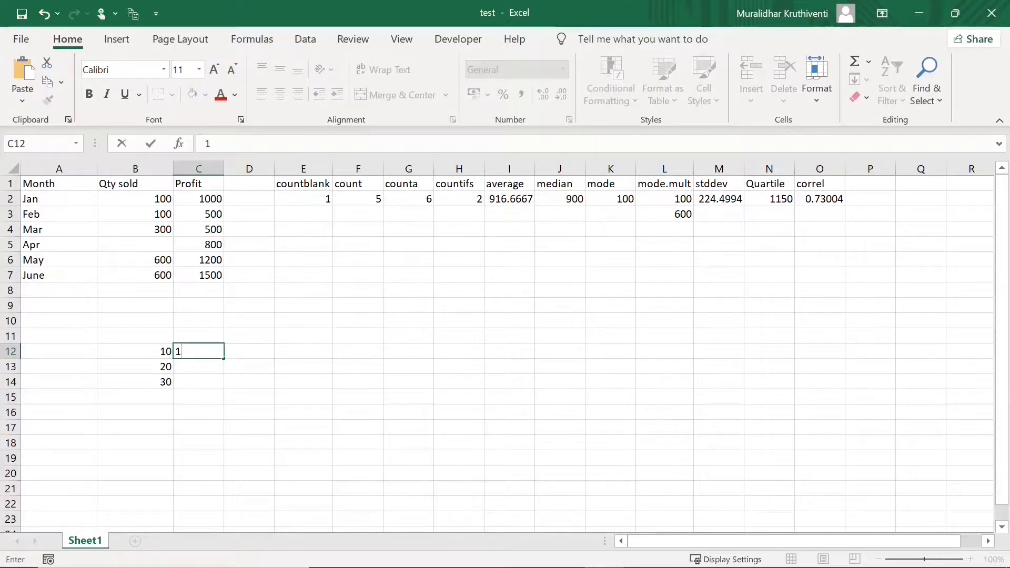
pyautogui.click(197, 367)
pyautogui.write('200')
pyautogui.click(200, 381)
pyautogui.write('30')
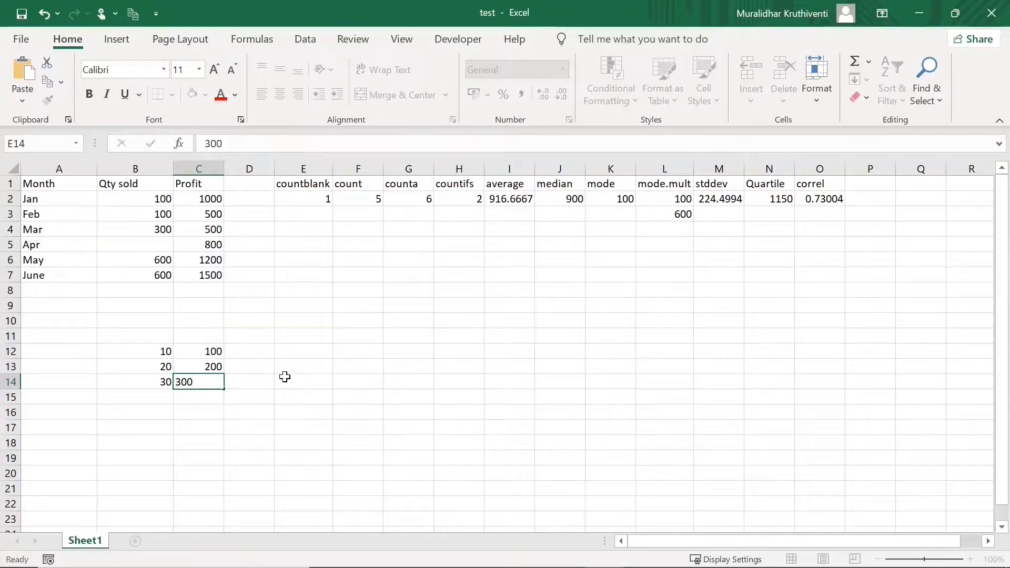
pyautogui.write('0')
pyautogui.click(284, 376)
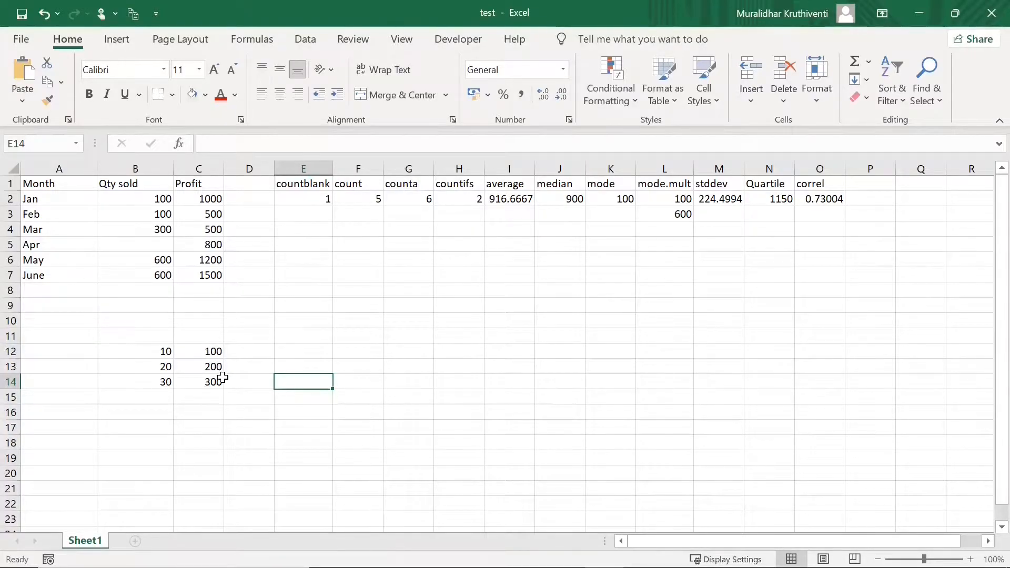
pyautogui.click(171, 200)
pyautogui.click(210, 200)
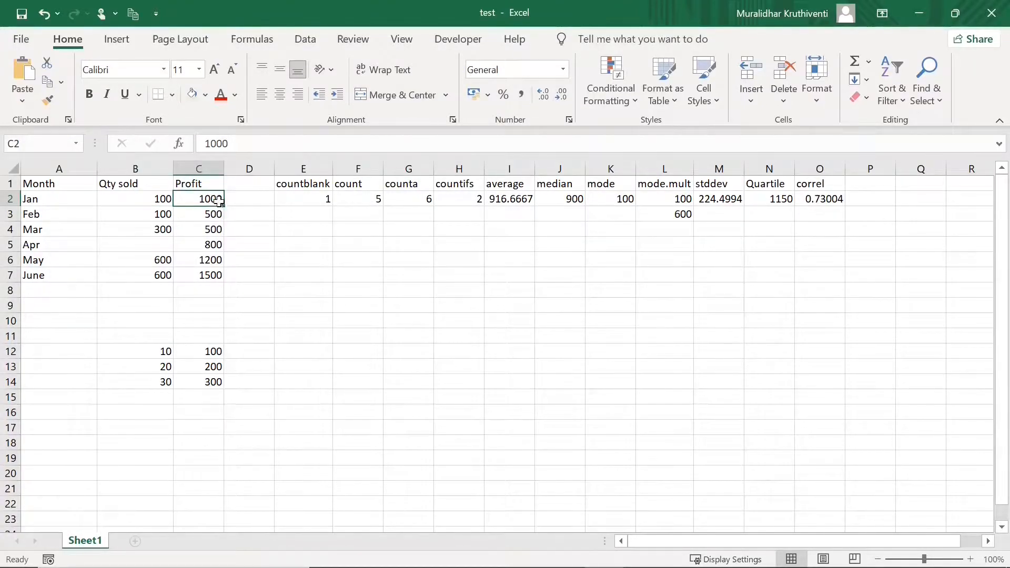
pyautogui.click(218, 245)
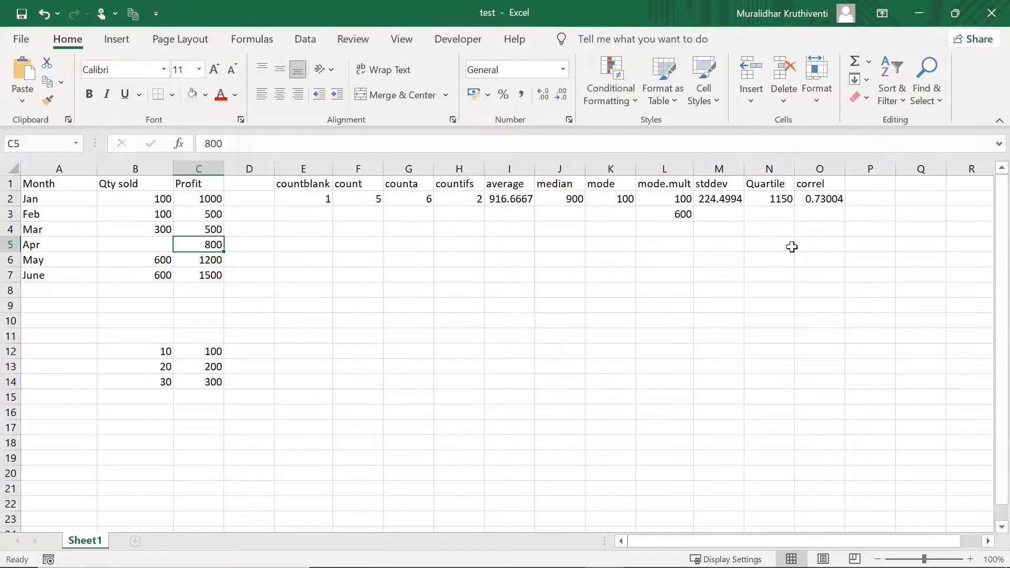
# Enter a second correl header in cell P1.
pyautogui.click(859, 189)
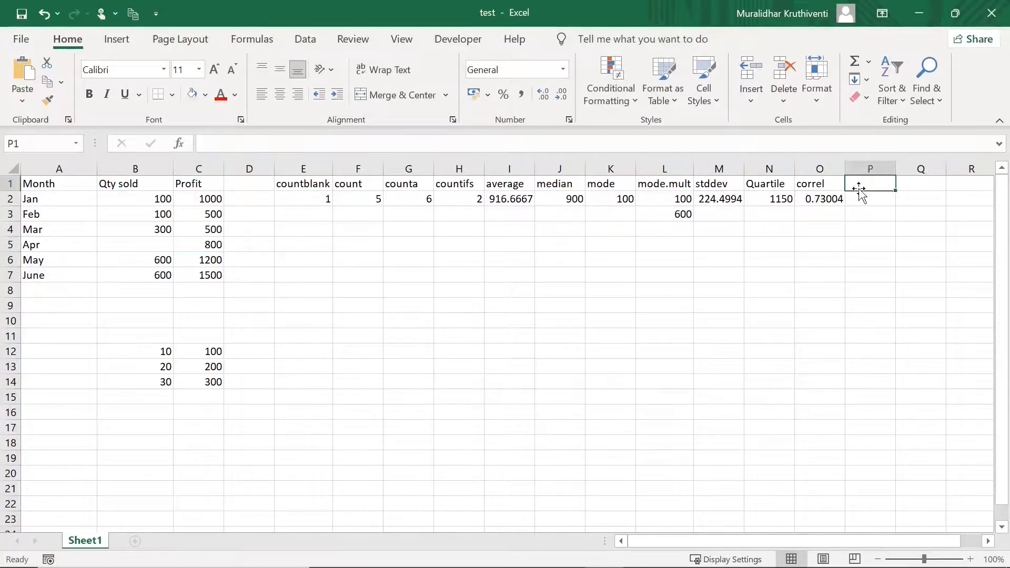
pyautogui.write('correl')
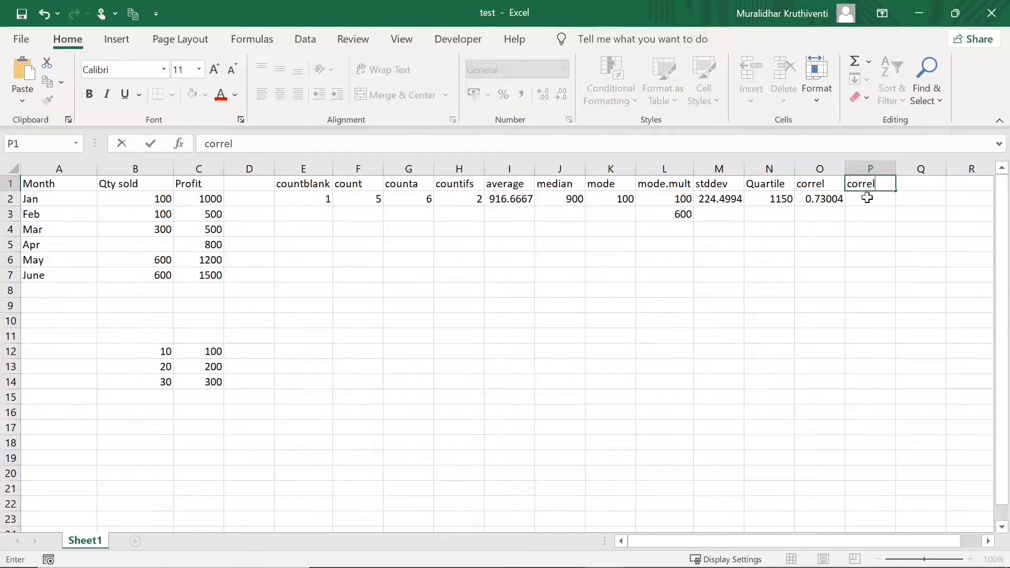
pyautogui.press('Return')
pyautogui.rightClick(867, 198)
pyautogui.press('Escape')
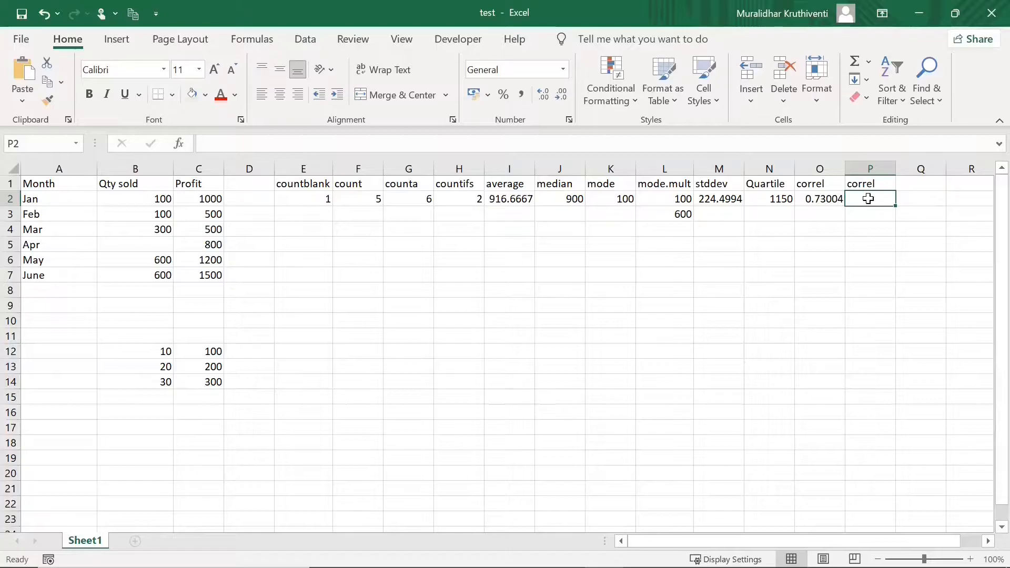
# Enter a CORREL formula in cell P2 that correlates the sample values in B12:B14 with those in C12:C14.
pyautogui.write('=c')
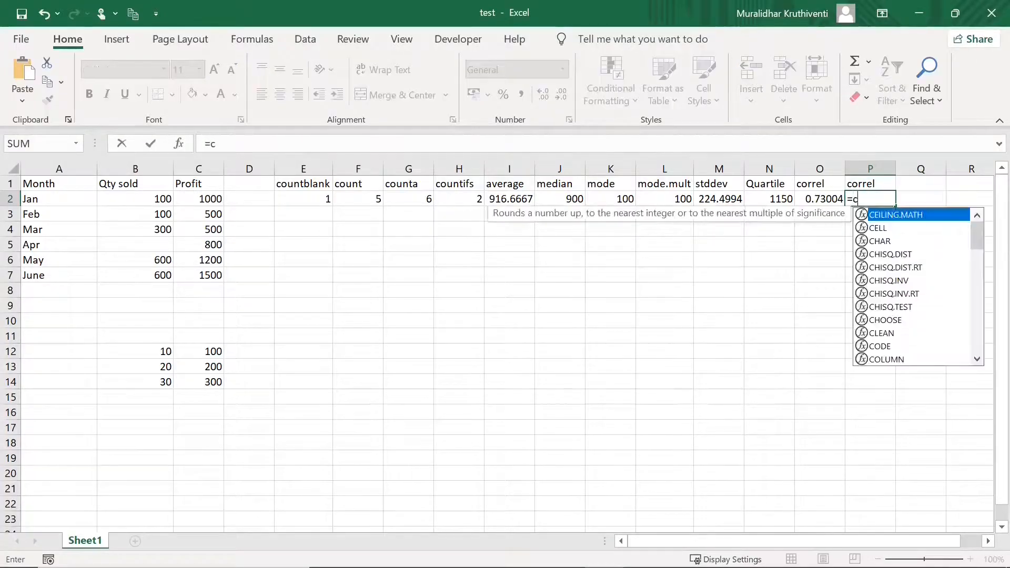
pyautogui.write('orrel')
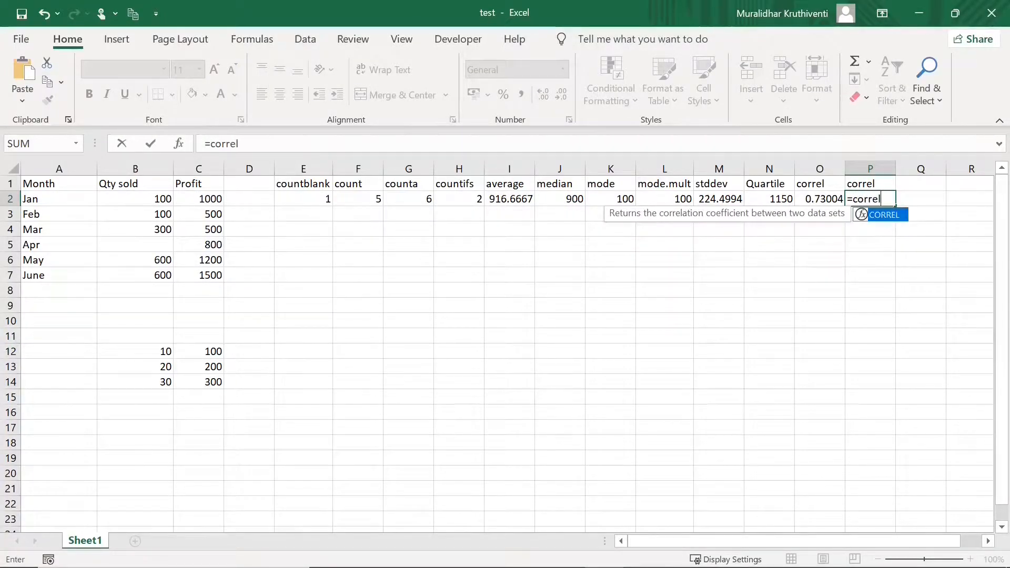
pyautogui.write('(')
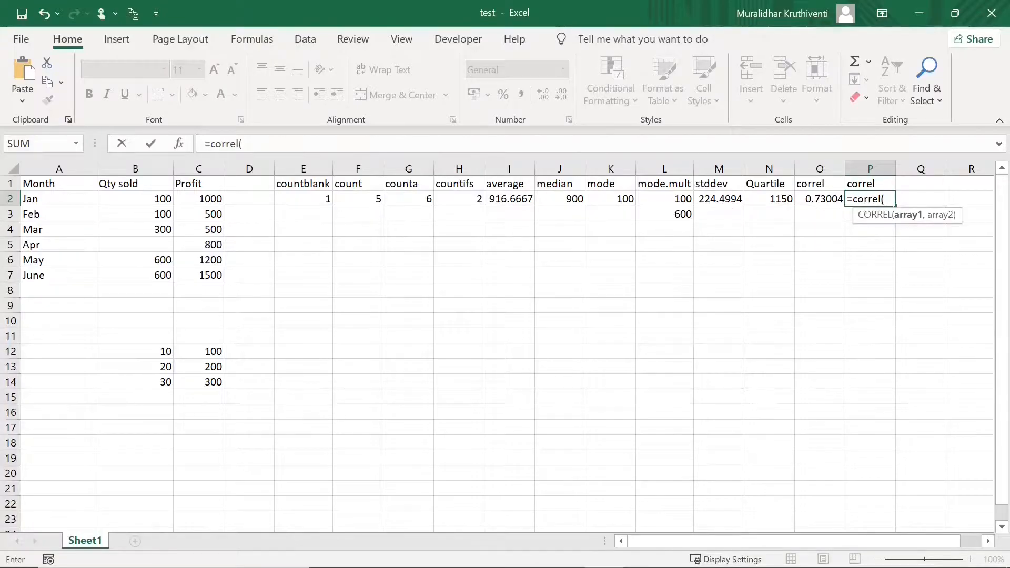
pyautogui.moveTo(159, 353); pyautogui.dragTo(158, 384)
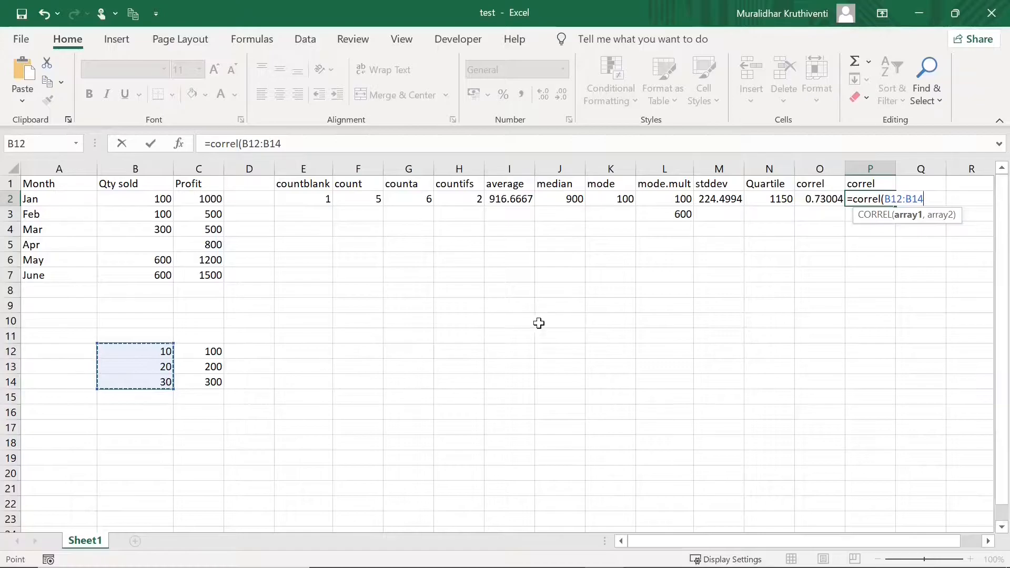
pyautogui.write(',')
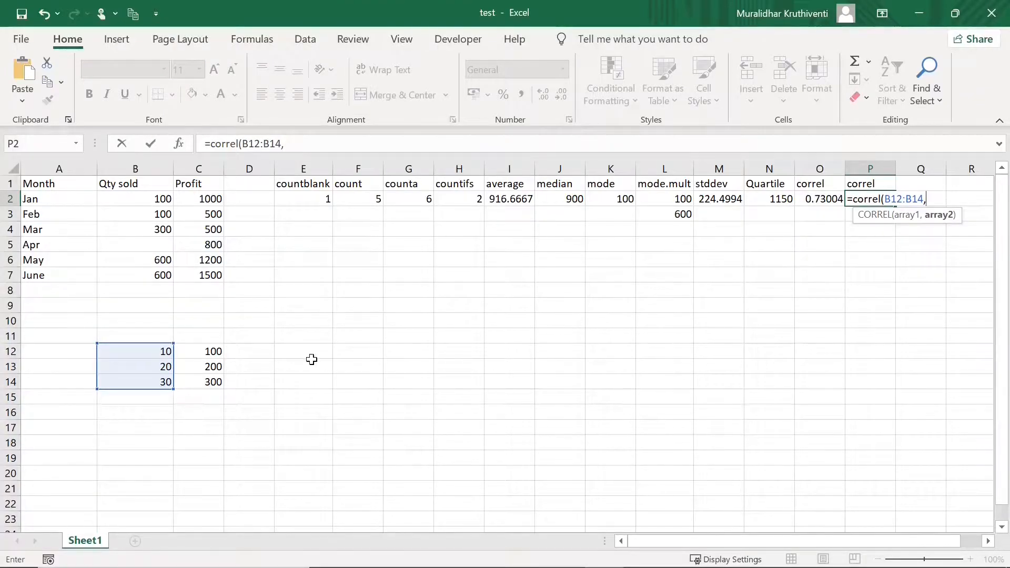
pyautogui.moveTo(218, 349); pyautogui.dragTo(216, 383)
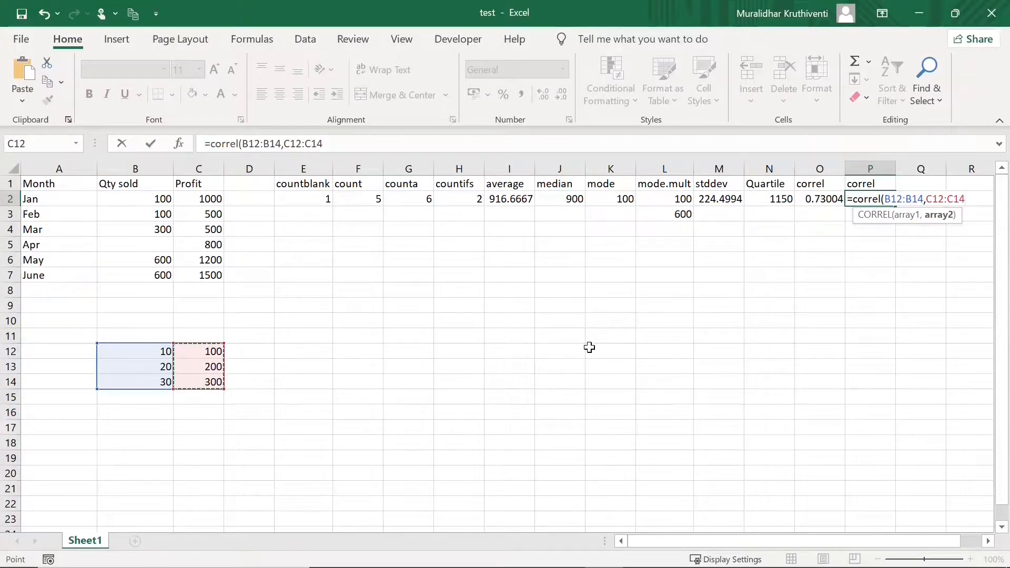
pyautogui.write(')')
pyautogui.press('Return')
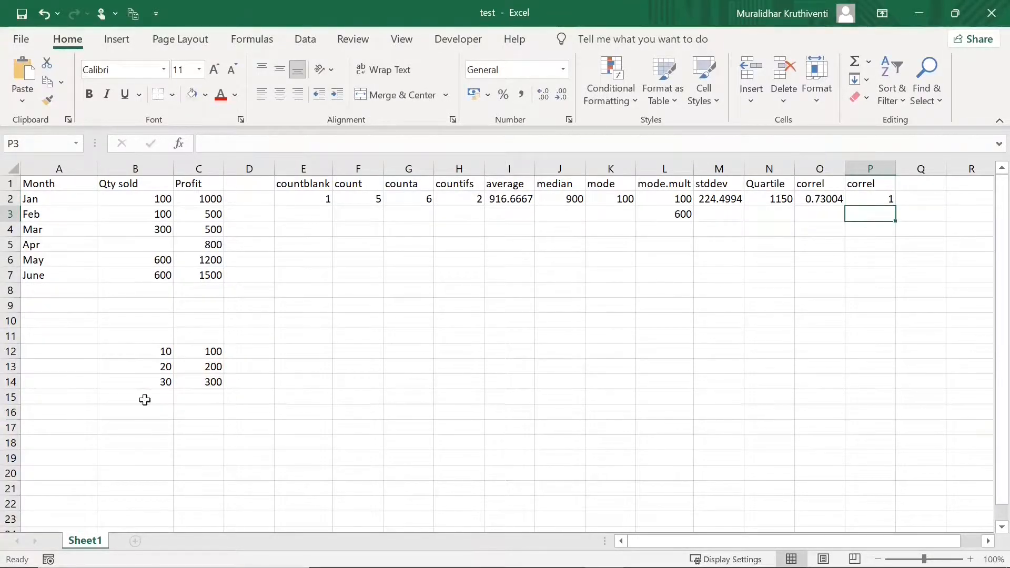
pyautogui.click(169, 354)
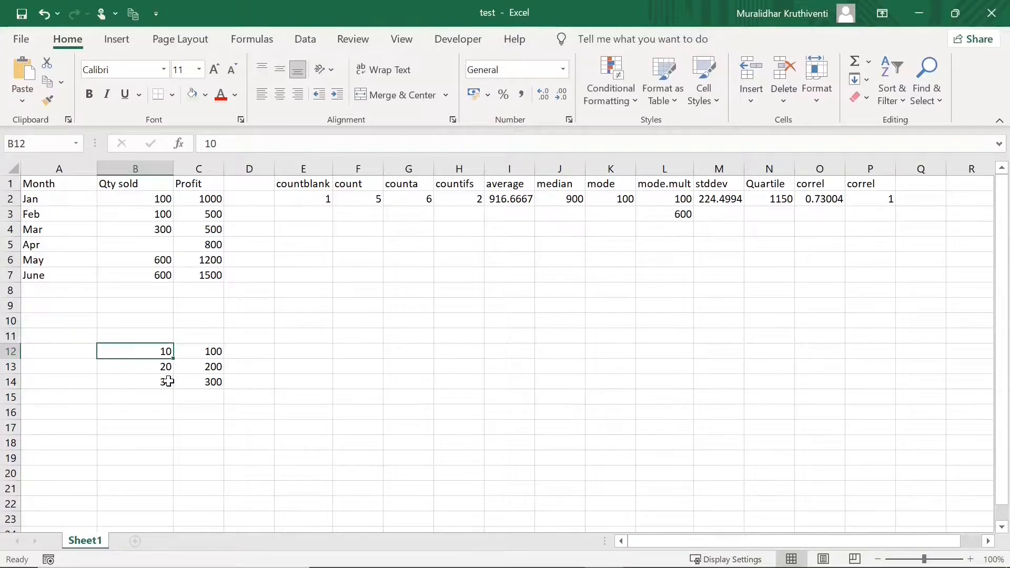
pyautogui.click(214, 354)
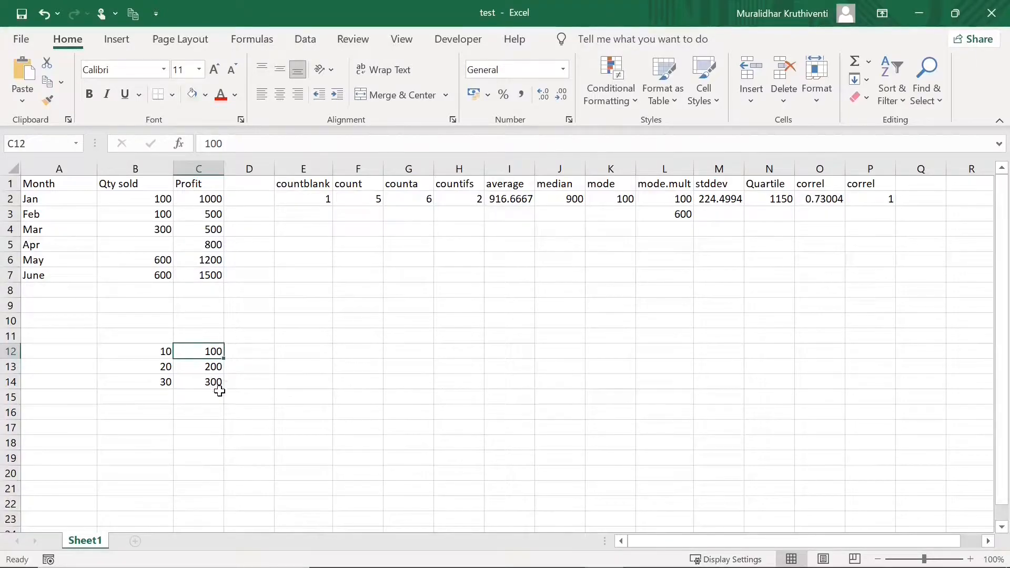
pyautogui.click(881, 197)
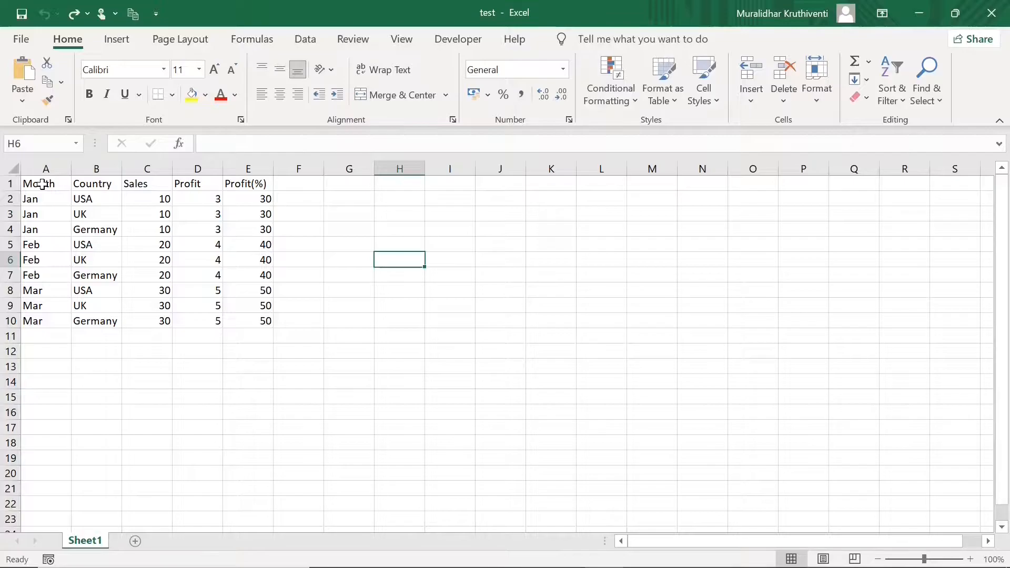
# Convert the monthly country sales data in A1:E10 into a table with headers.
pyautogui.click(42, 185)
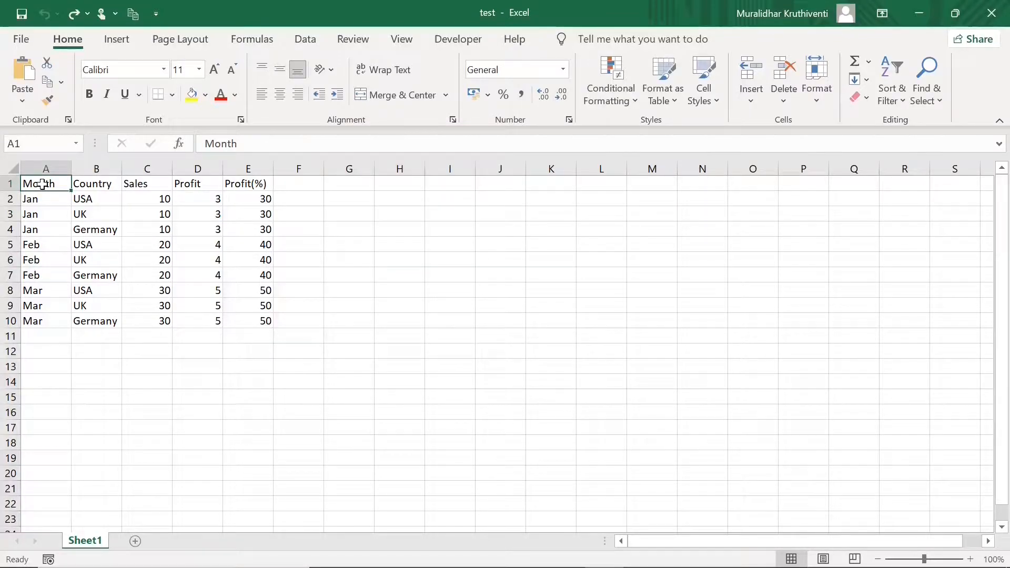
pyautogui.moveTo(42, 185); pyautogui.dragTo(174, 309)
pyautogui.click(226, 367)
pyautogui.click(47, 182)
pyautogui.press('F2')
pyautogui.click(421, 347)
pyautogui.moveTo(47, 200); pyautogui.dragTo(234, 322)
pyautogui.rightClick(221, 244)
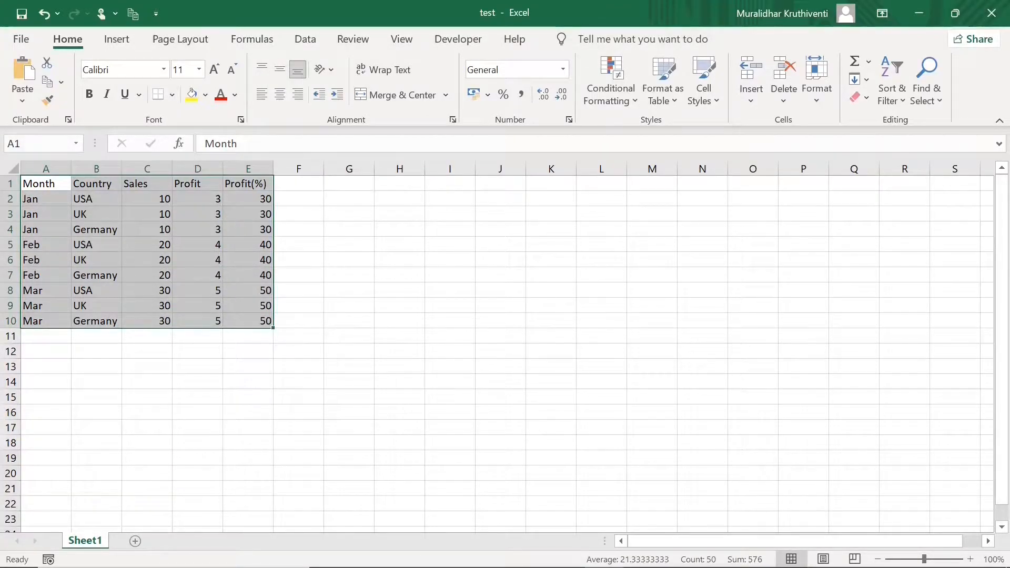
pyautogui.click(122, 42)
pyautogui.click(133, 76)
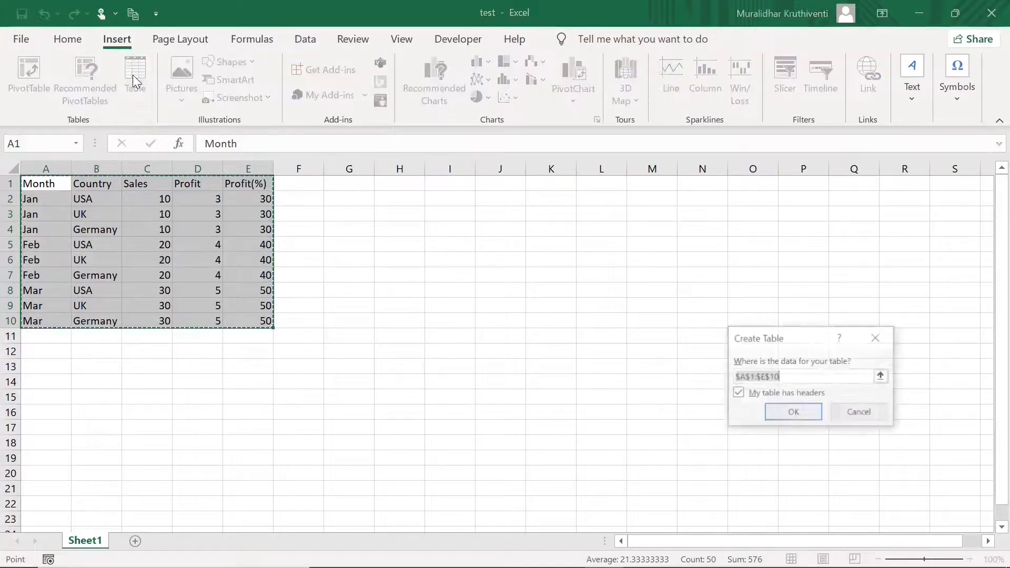
pyautogui.click(792, 414)
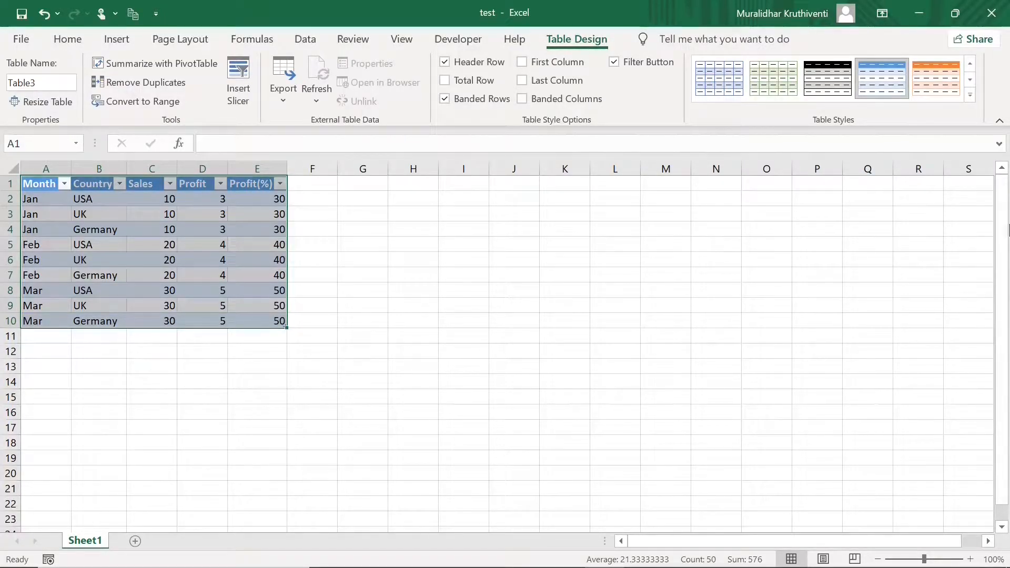
# Apply the plain None style from the Light table styles to the monthly country sales table.
pyautogui.click(970, 100)
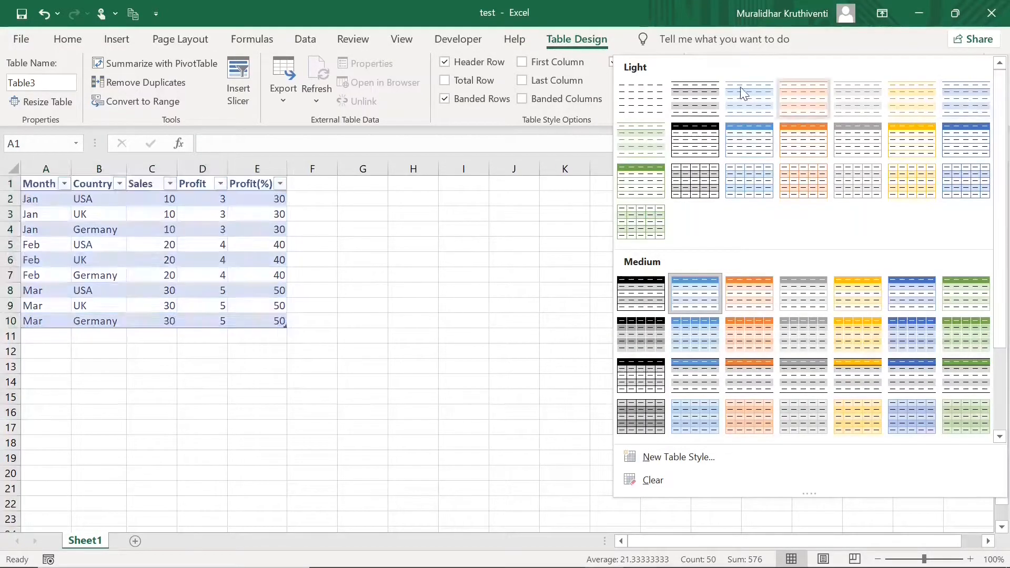
pyautogui.click(636, 100)
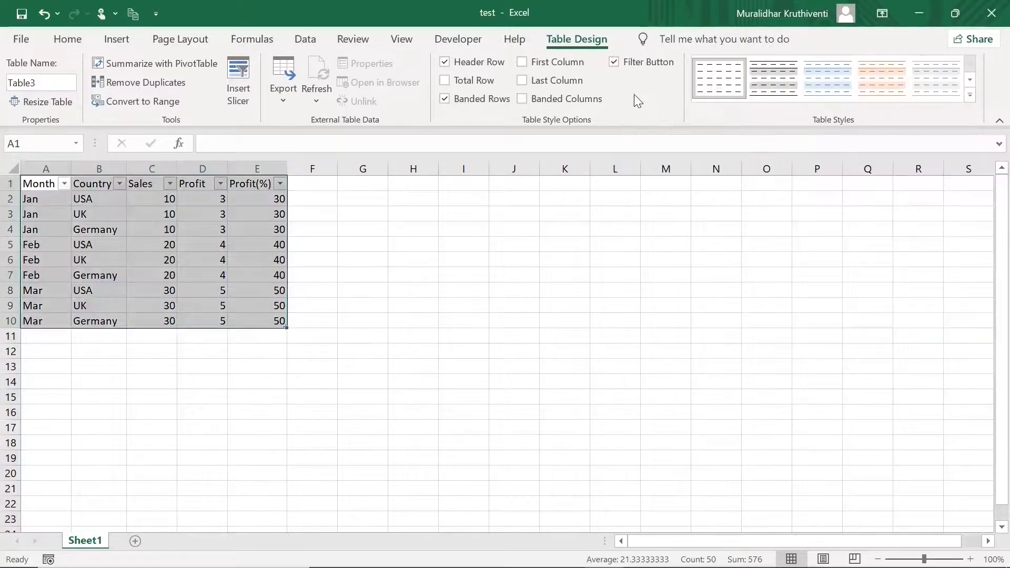
pyautogui.click(323, 318)
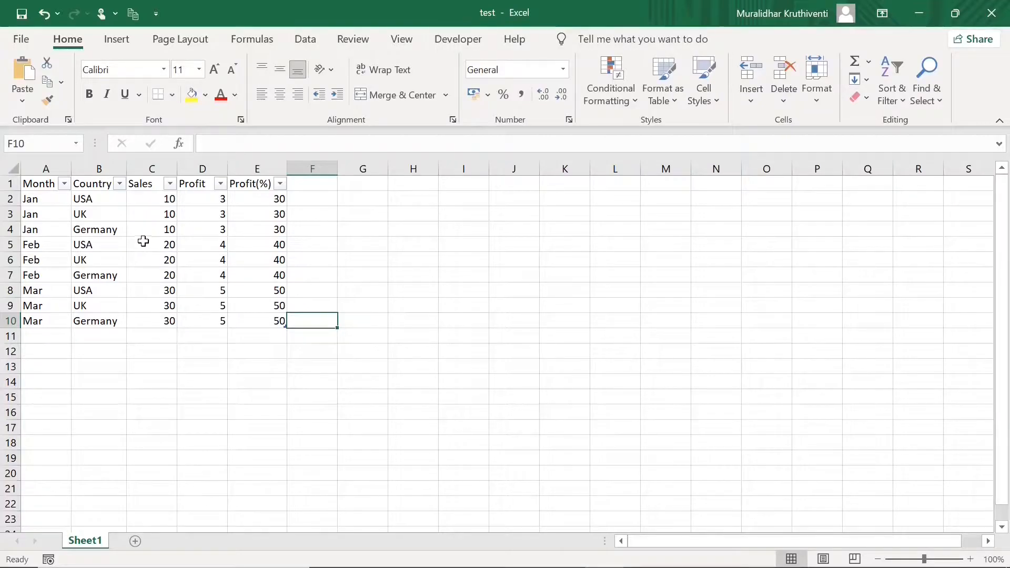
pyautogui.click(373, 294)
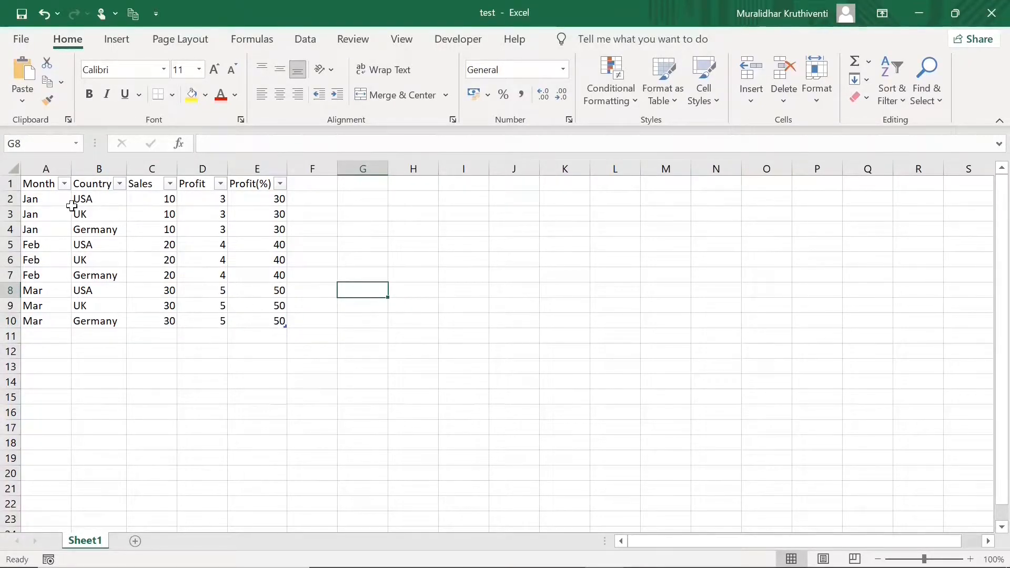
# Create a PivotTable from the whole sales table and place it on the existing worksheet at cell K1.
pyautogui.moveTo(40, 185); pyautogui.dragTo(253, 323)
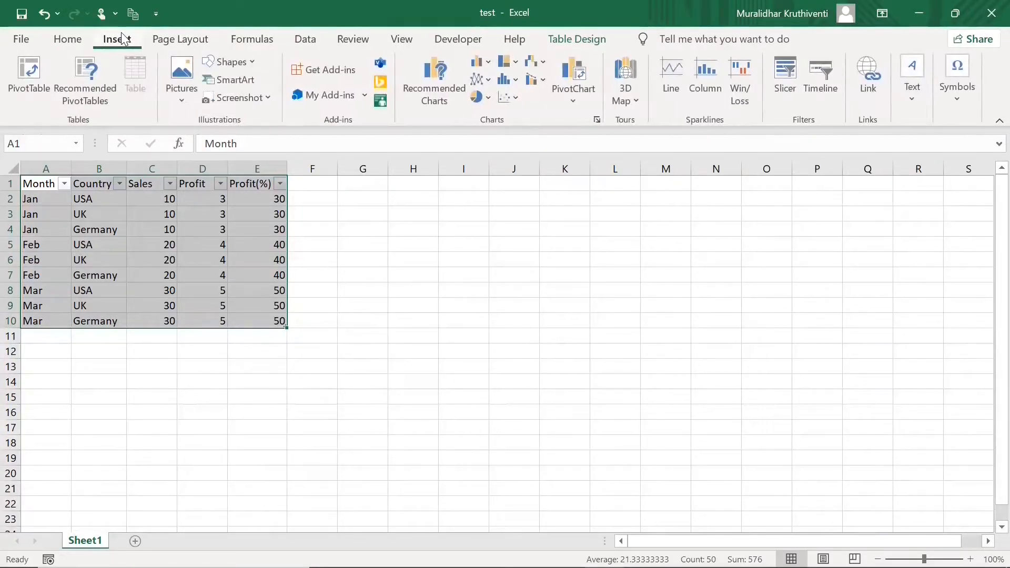
pyautogui.click(27, 74)
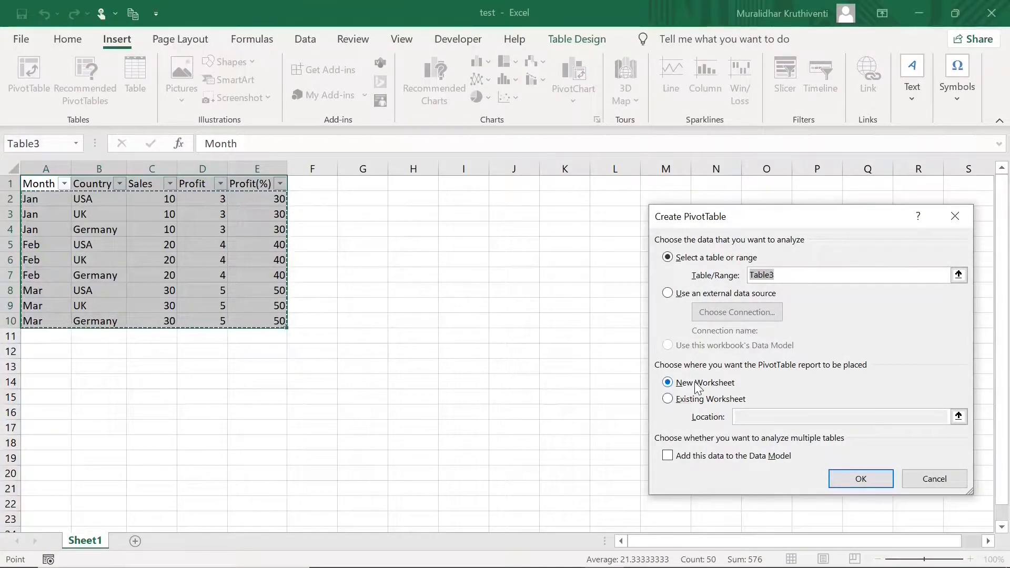
pyautogui.click(668, 399)
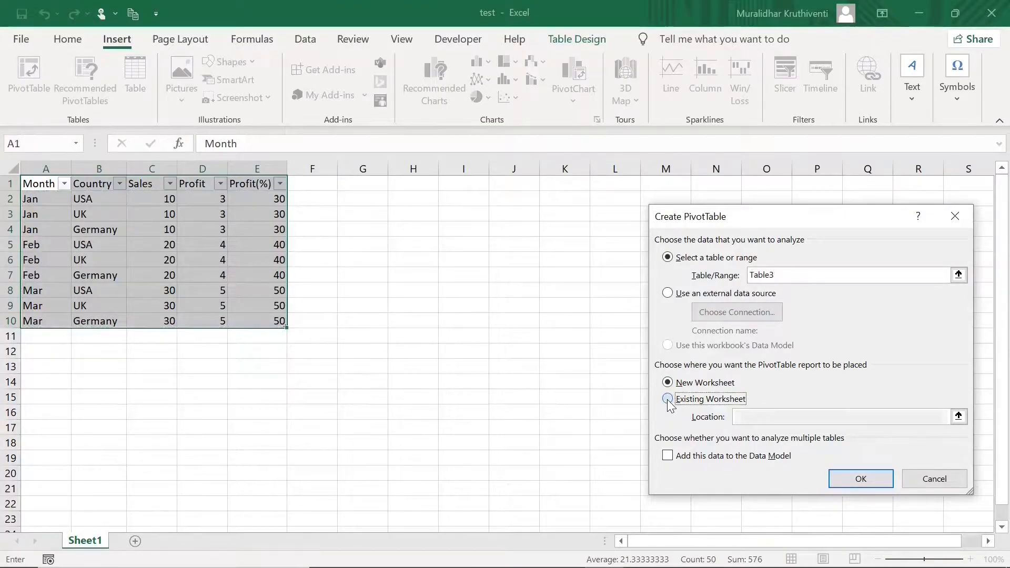
pyautogui.click(772, 418)
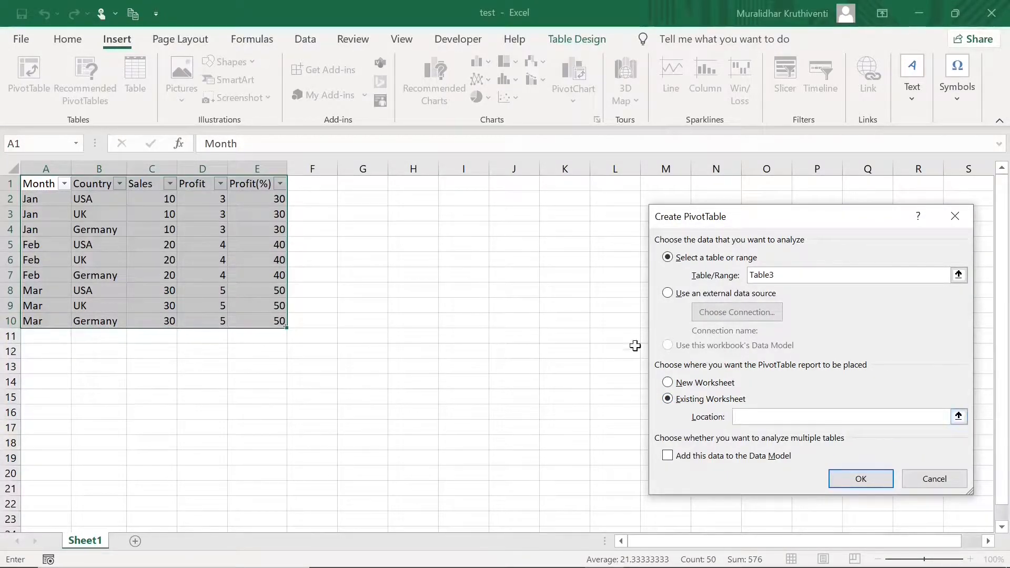
pyautogui.click(566, 187)
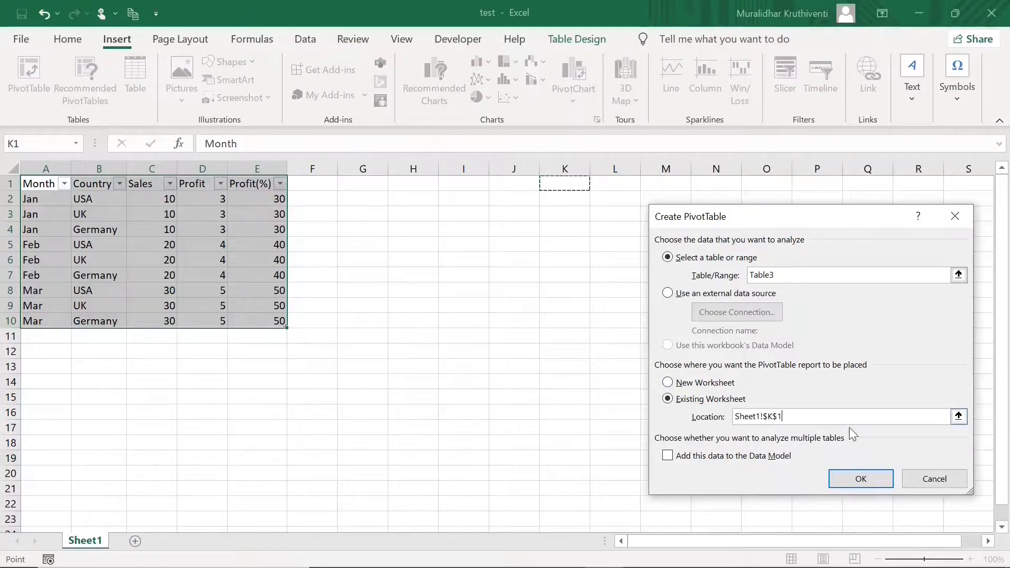
pyautogui.click(860, 477)
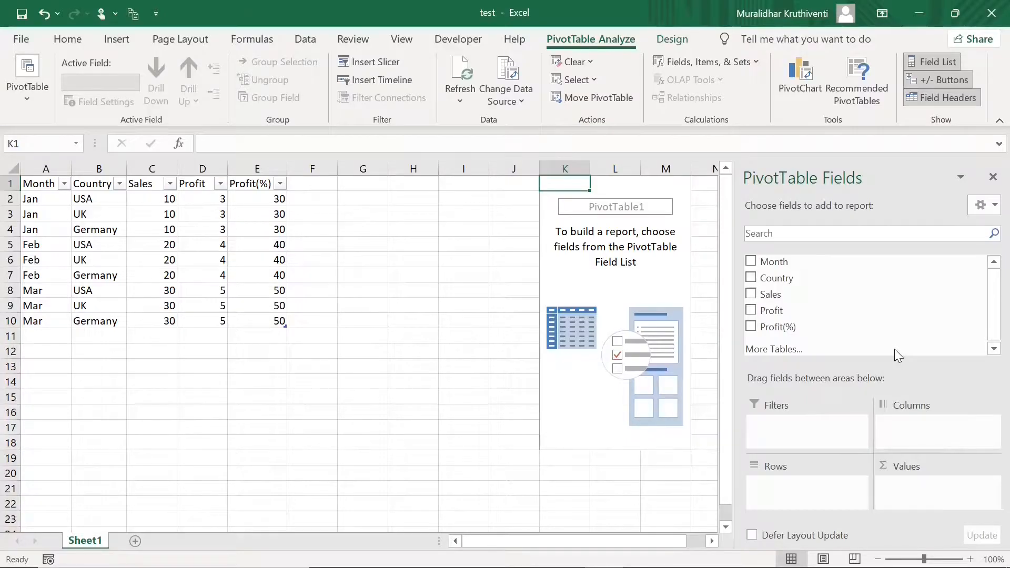
# Switch the PivotTable field list to the side-by-side fields and areas layout, and return it to the stacked layout.
pyautogui.click(995, 206)
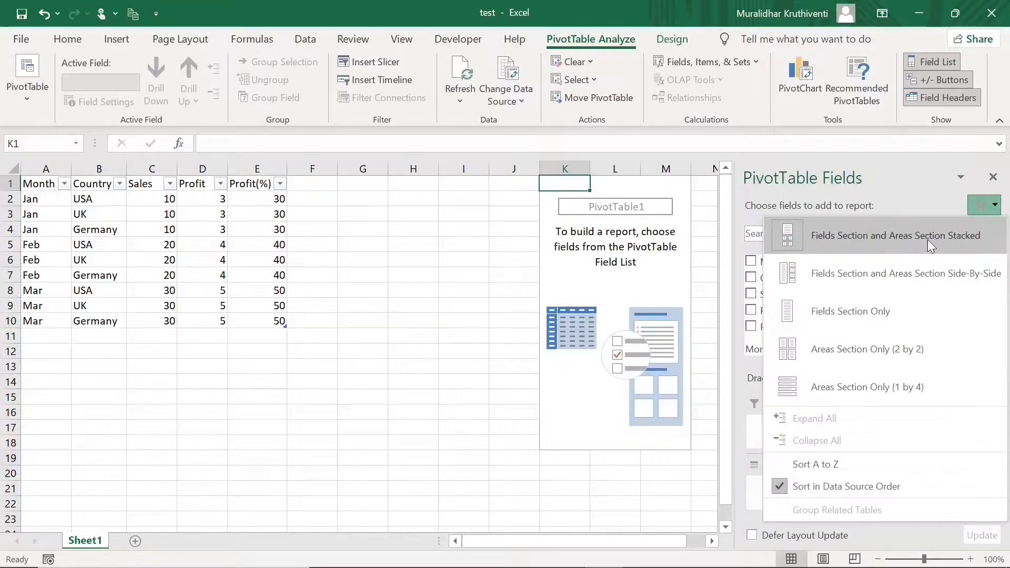
pyautogui.click(918, 273)
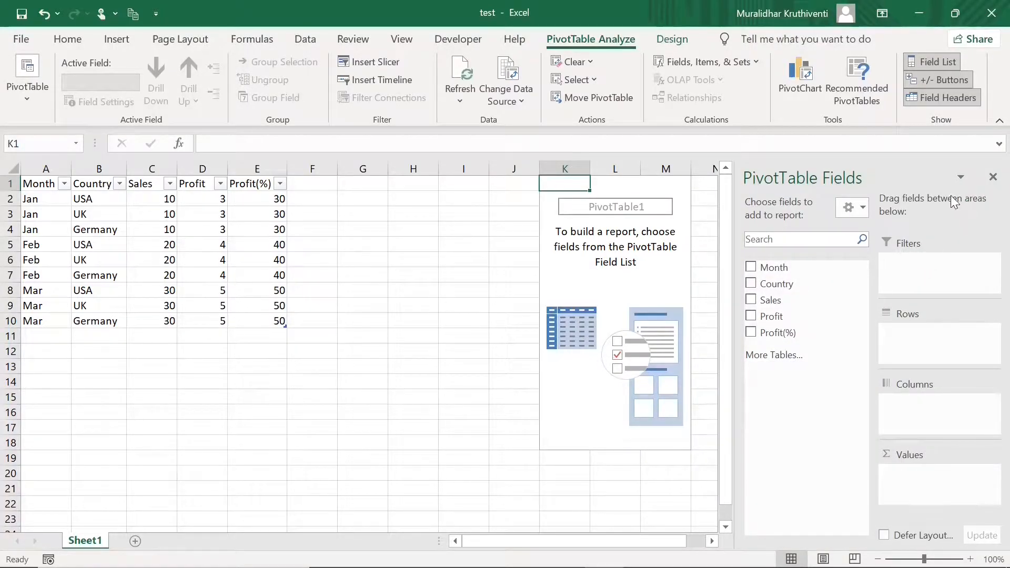
pyautogui.click(863, 202)
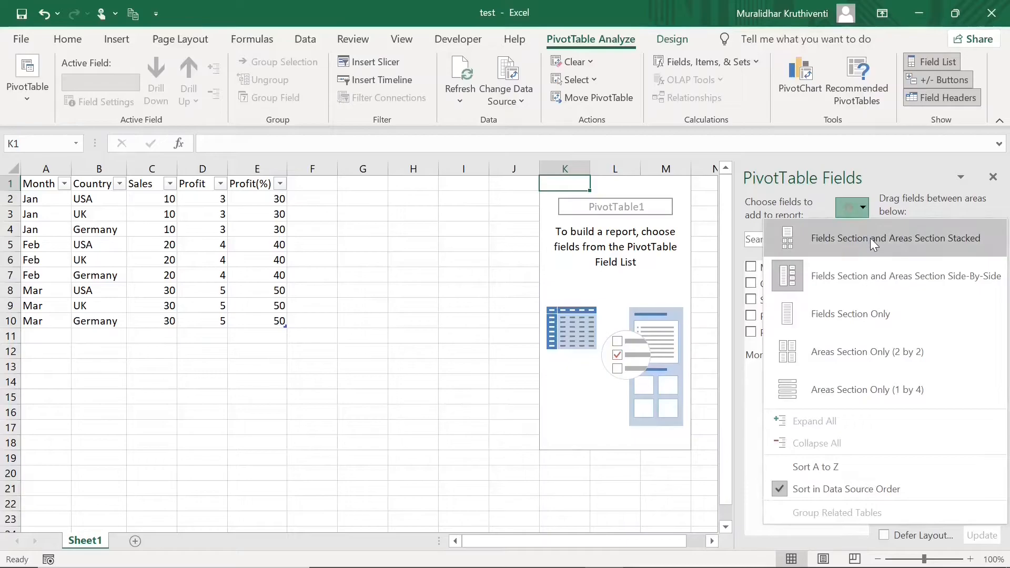
pyautogui.click(870, 238)
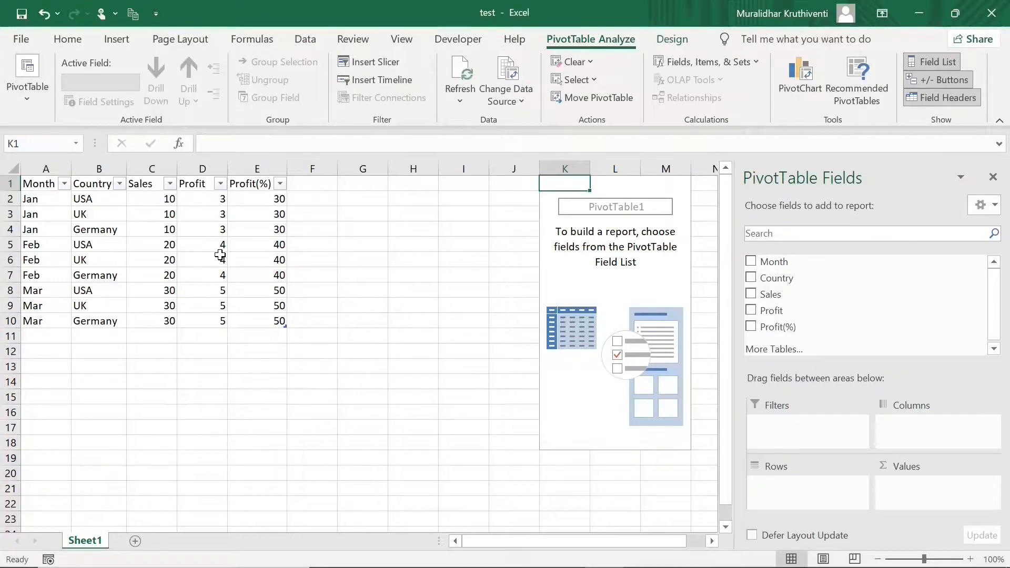
# Add Country as the PivotTable's row field and Sales as its summed value field.
pyautogui.click(750, 279)
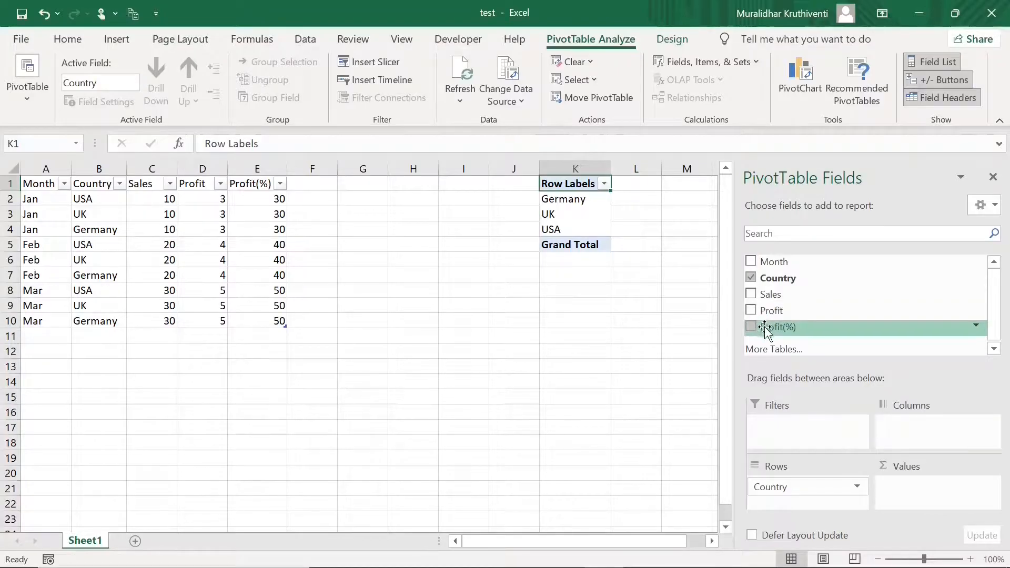
pyautogui.click(752, 294)
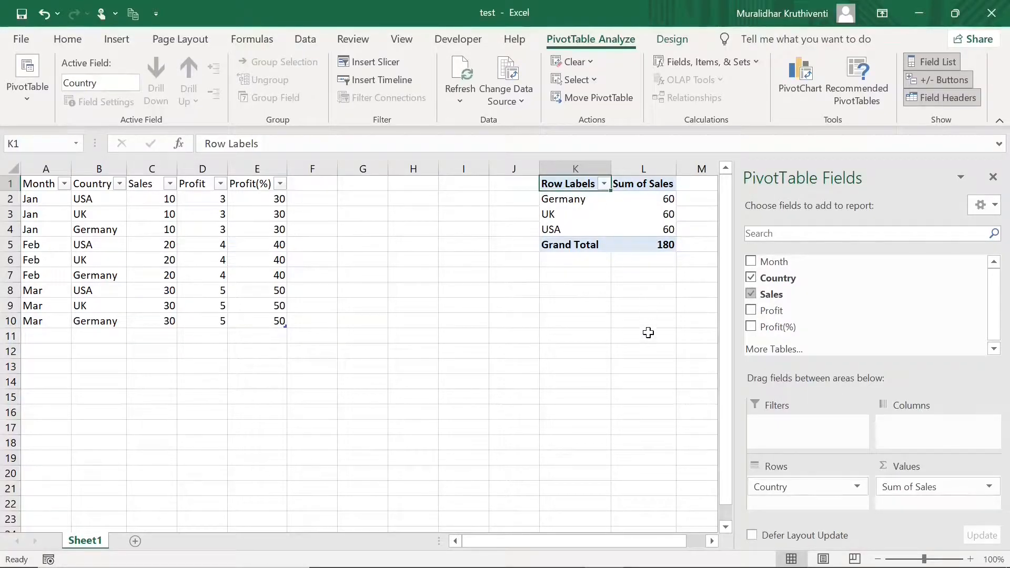
pyautogui.press('Down')
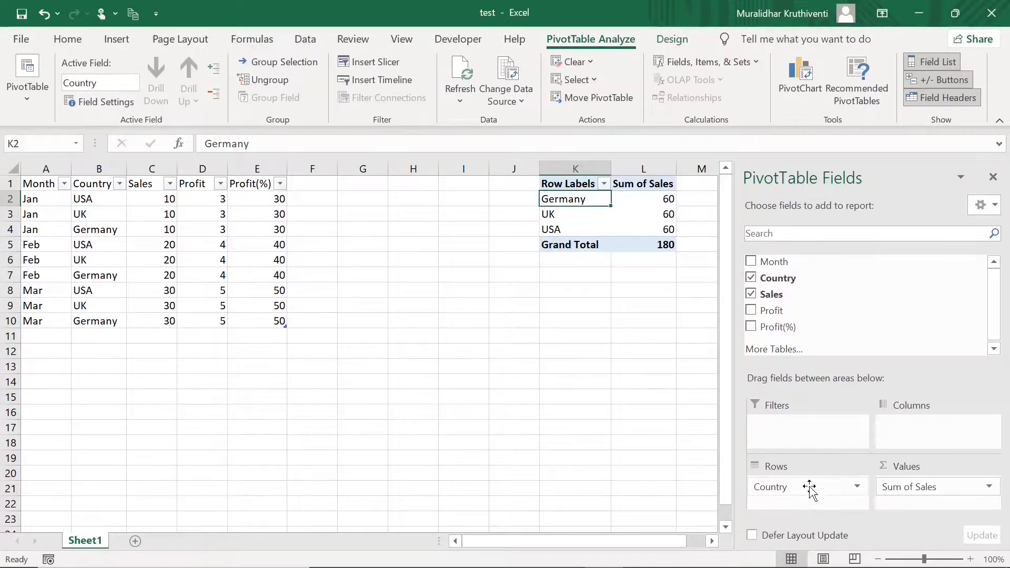
# Try adding Month as a second row field under Country in the PivotTable, and undo the addition.
pyautogui.click(751, 262)
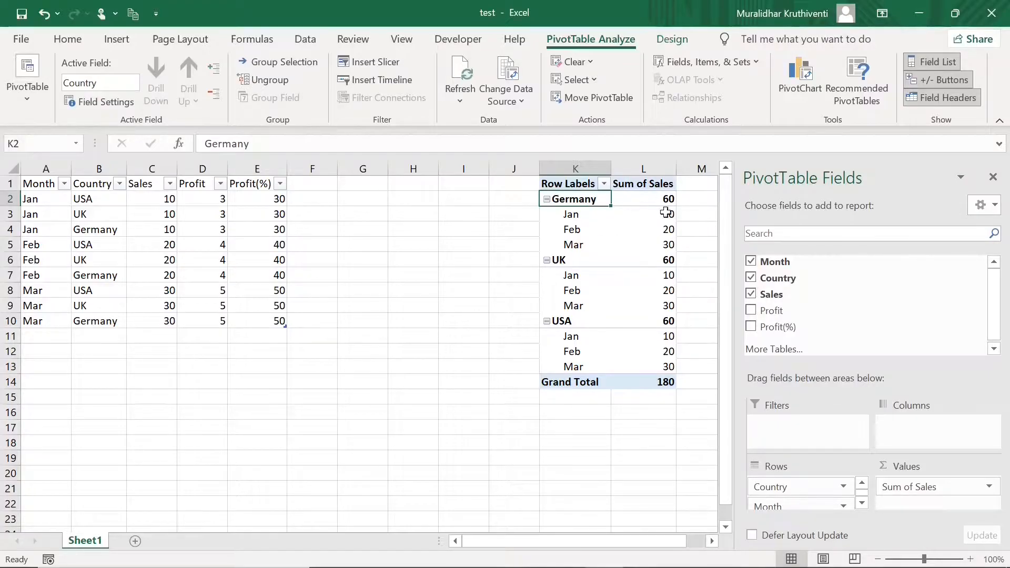
pyautogui.click(778, 507)
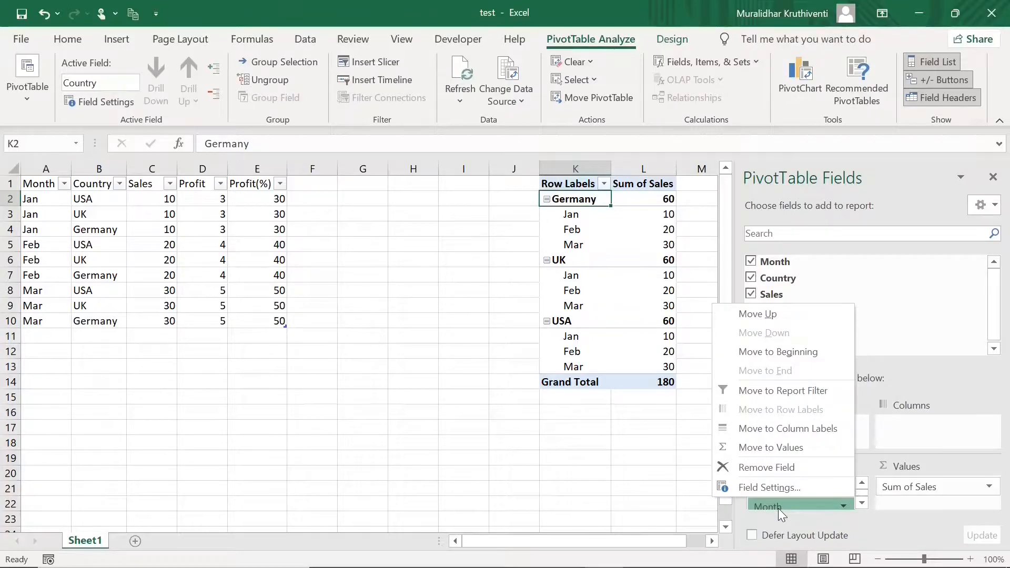
pyautogui.click(778, 508)
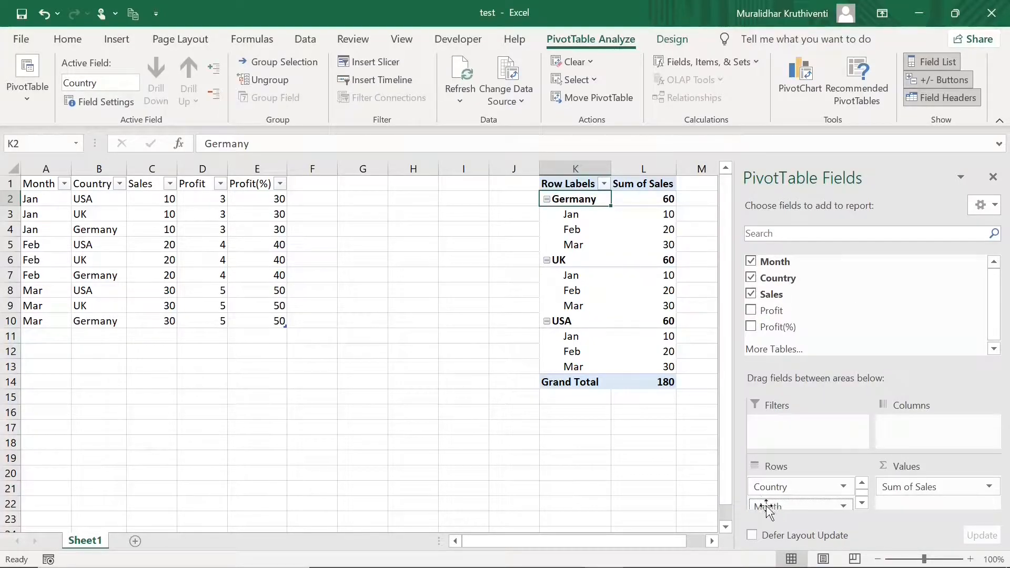
pyautogui.click(657, 468)
pyautogui.click(628, 323)
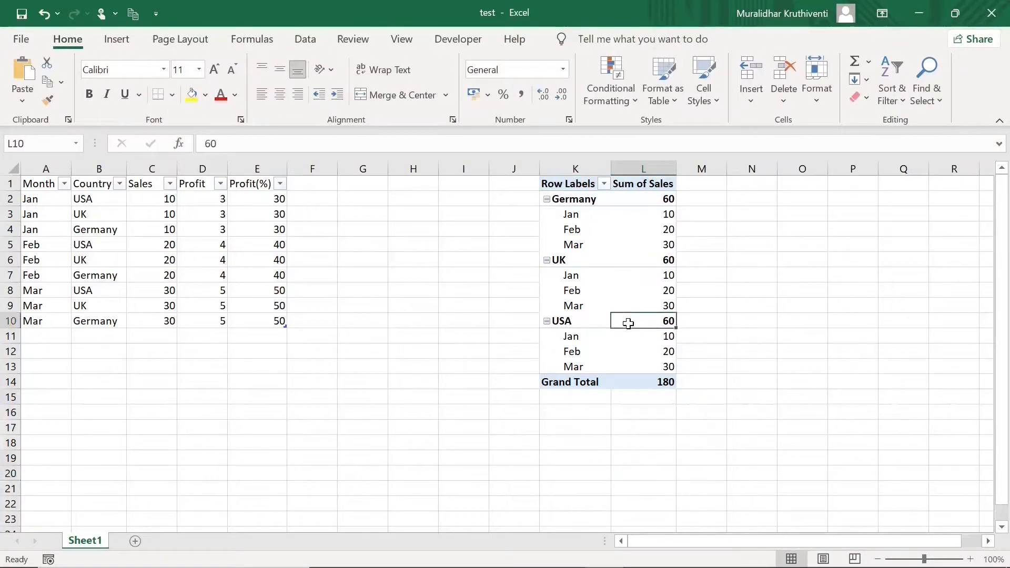
pyautogui.hotkey('ctrl', 'z')
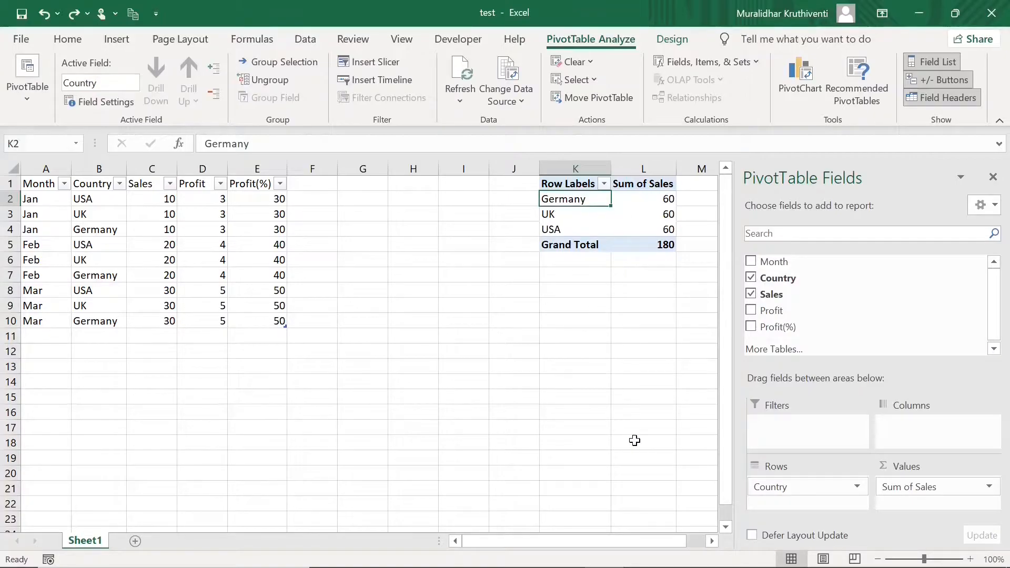
pyautogui.hotkey('ctrl', 'z')
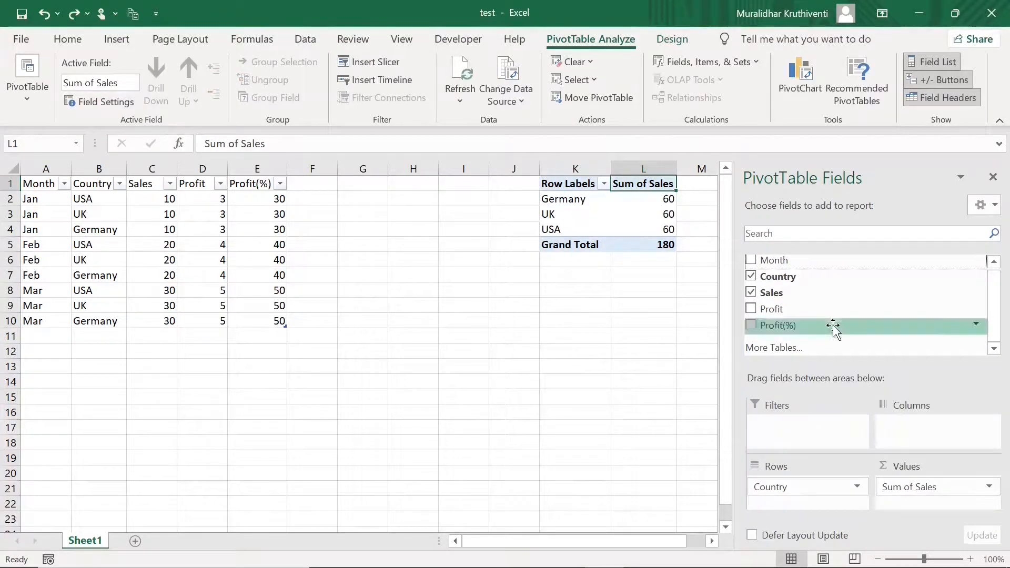
# Add Month as a report filter of the PivotTable and filter it to Jan.
pyautogui.moveTo(781, 263); pyautogui.dragTo(788, 430)
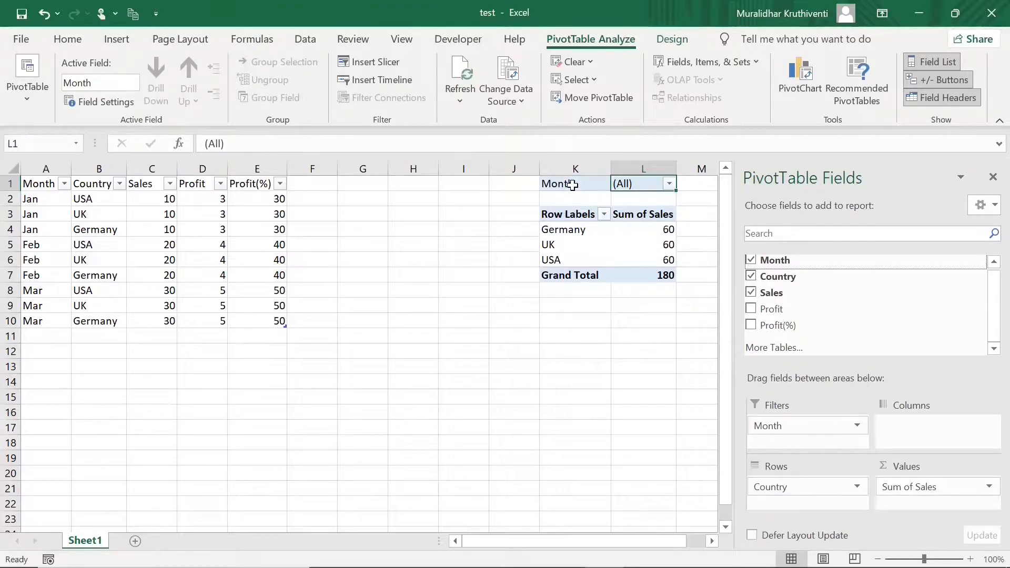
pyautogui.click(670, 184)
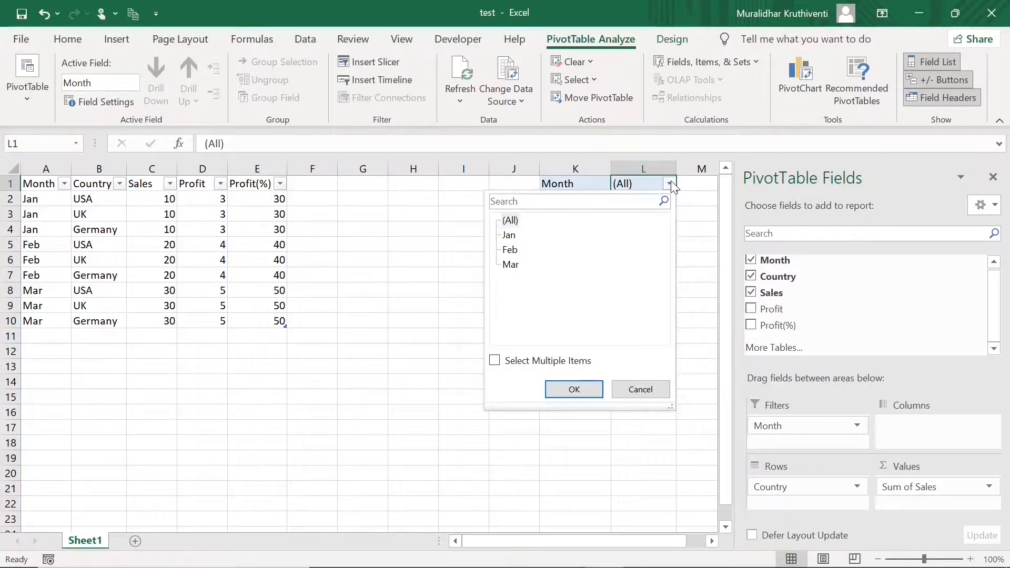
pyautogui.click(510, 237)
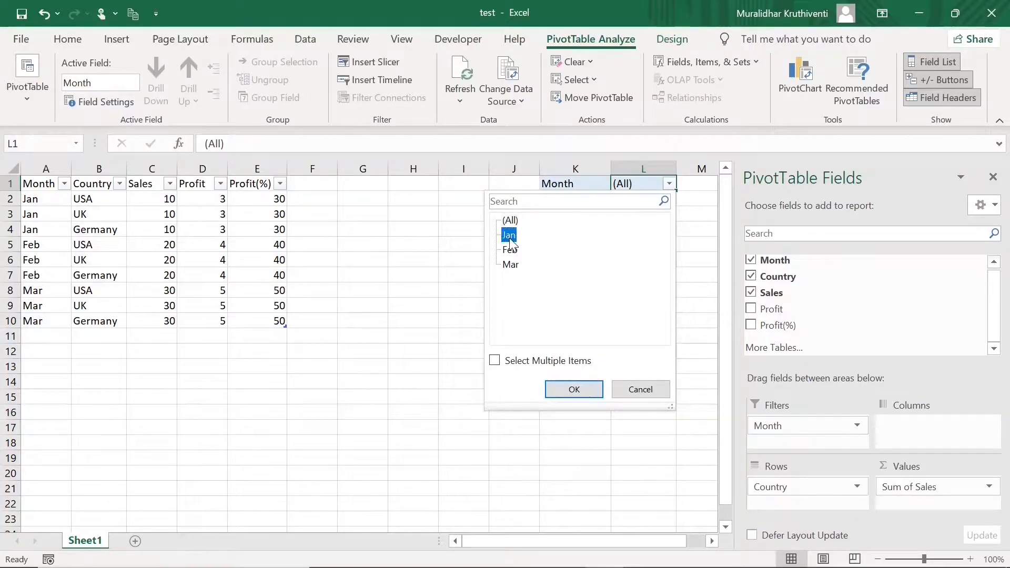
pyautogui.click(573, 392)
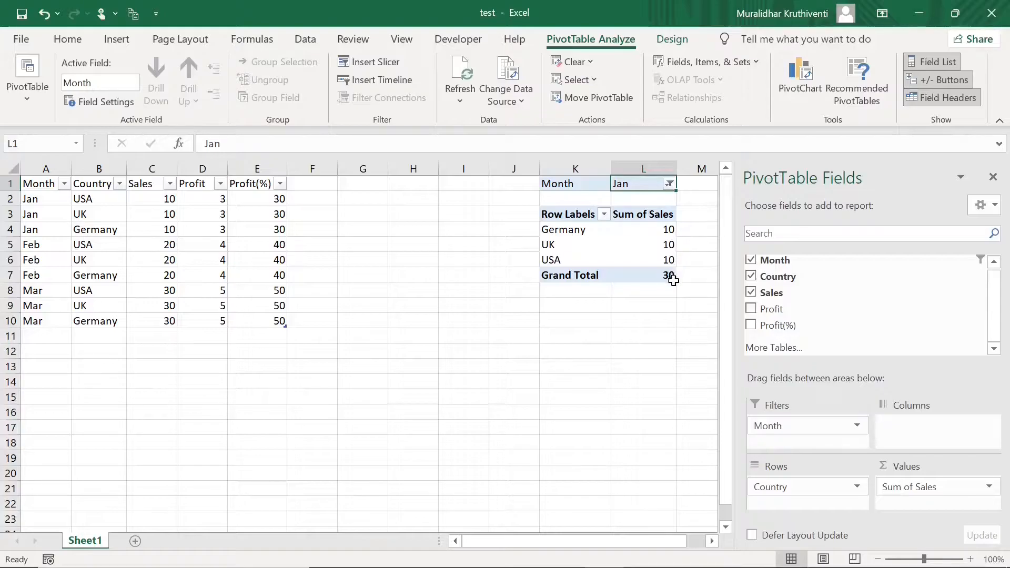
# Allow multiple items in the Month report filter and include Feb together with Jan.
pyautogui.click(669, 184)
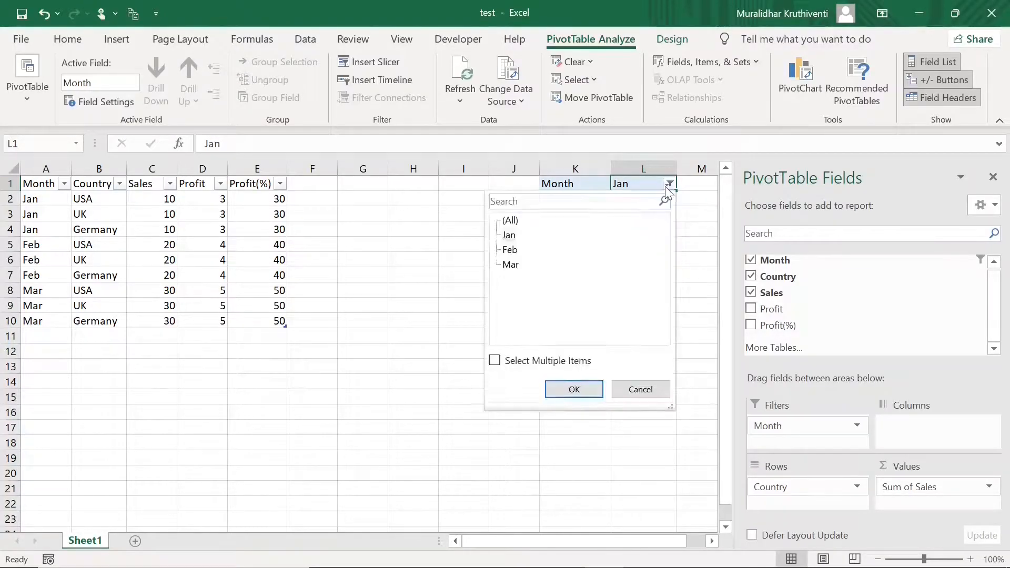
pyautogui.click(494, 362)
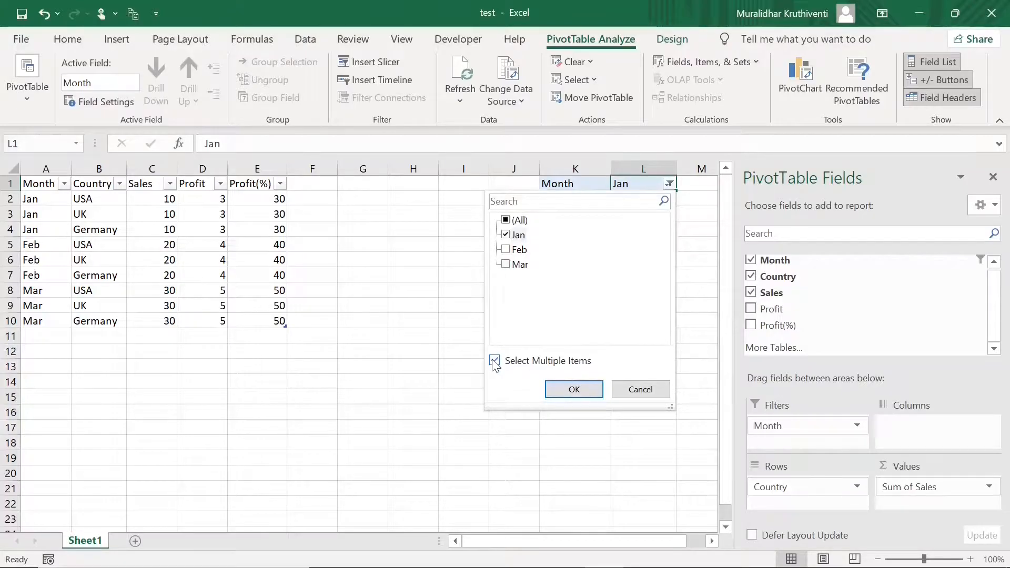
pyautogui.click(507, 249)
pyautogui.click(567, 392)
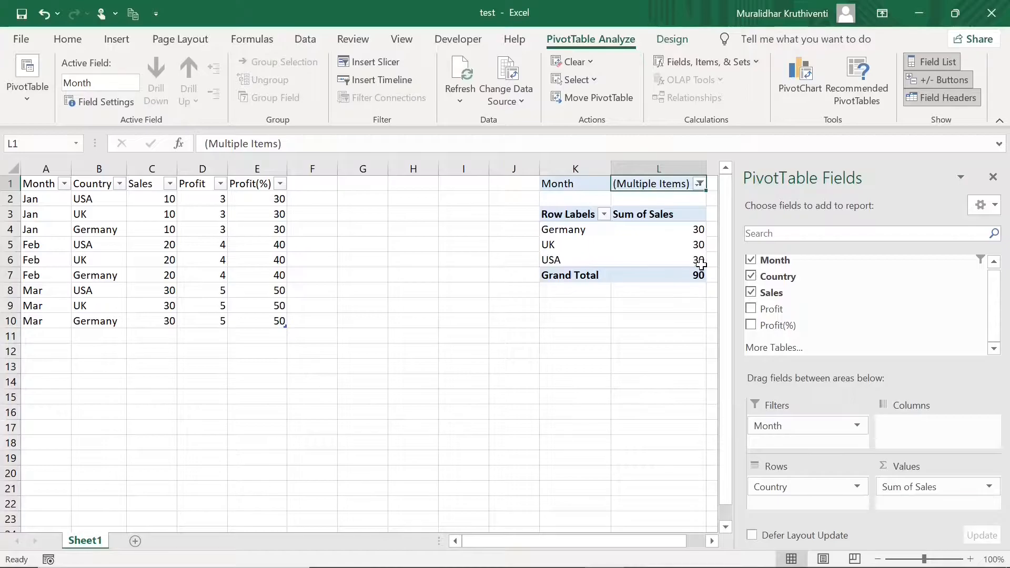
pyautogui.click(700, 184)
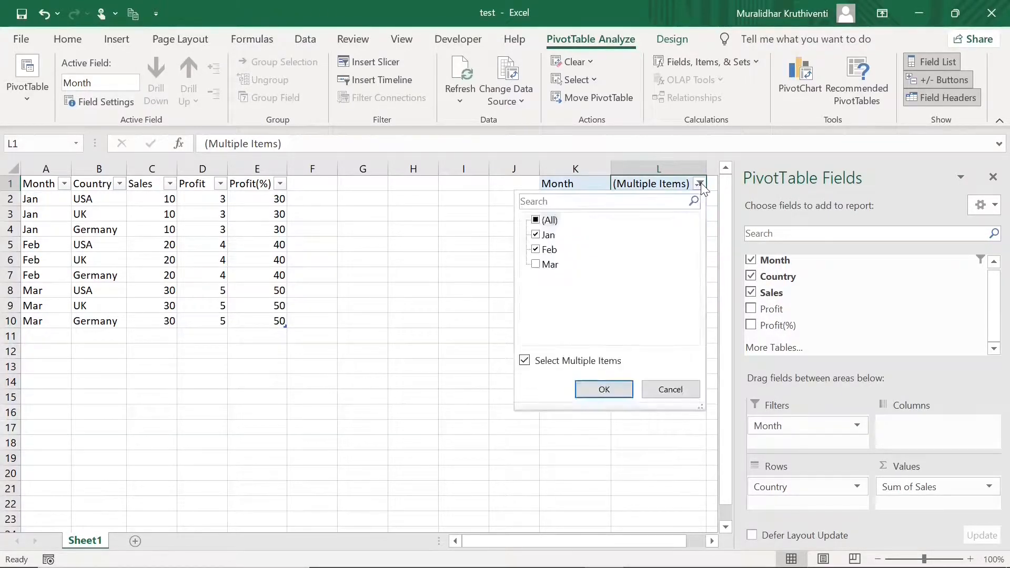
pyautogui.click(670, 390)
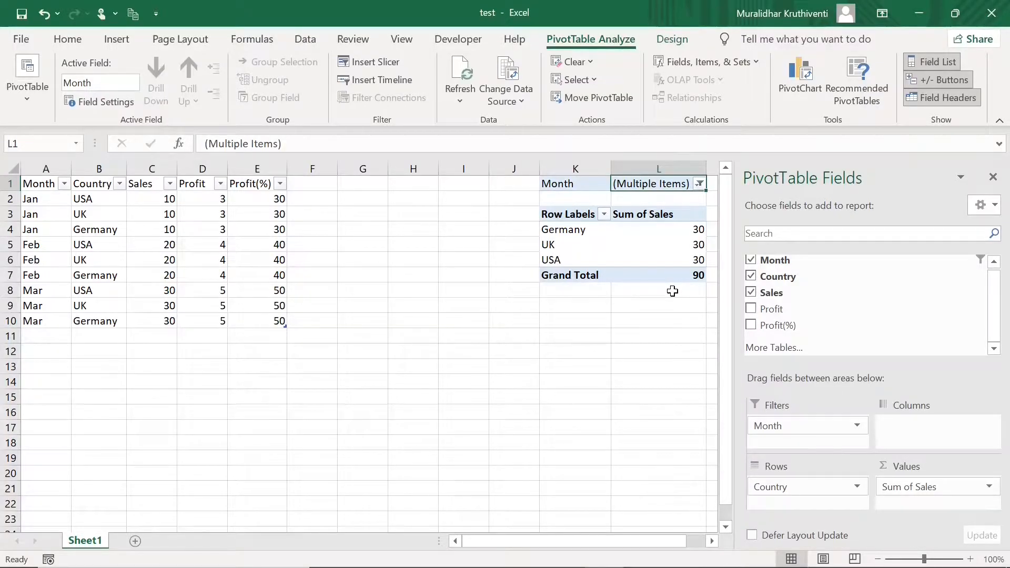
# Undo the Month filter selections and the addition of Month as a report filter.
pyautogui.hotkey('ctrl', 'z')
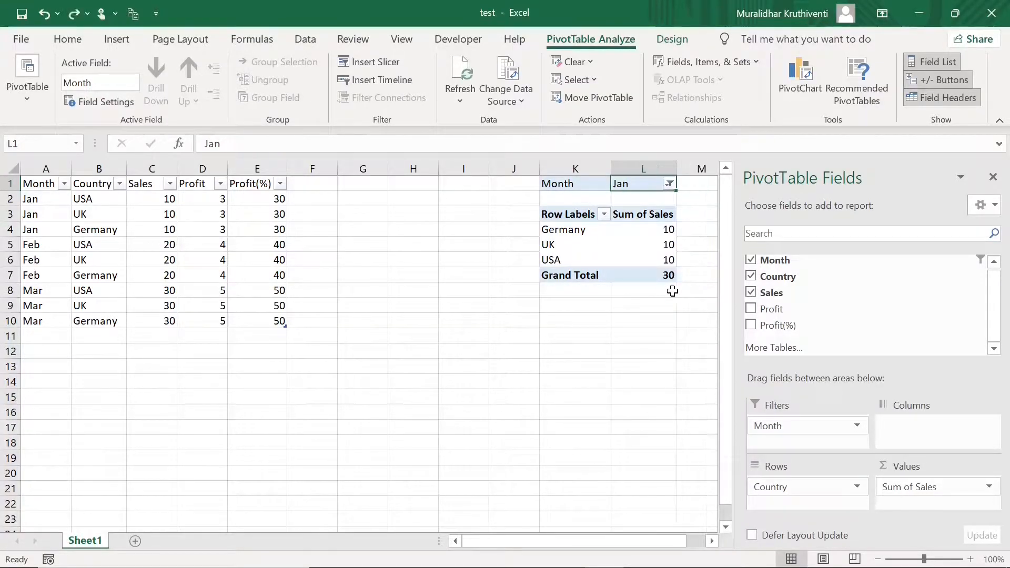
pyautogui.hotkey('ctrl', 'z')
pyautogui.hotkey('ctrl', 'z')
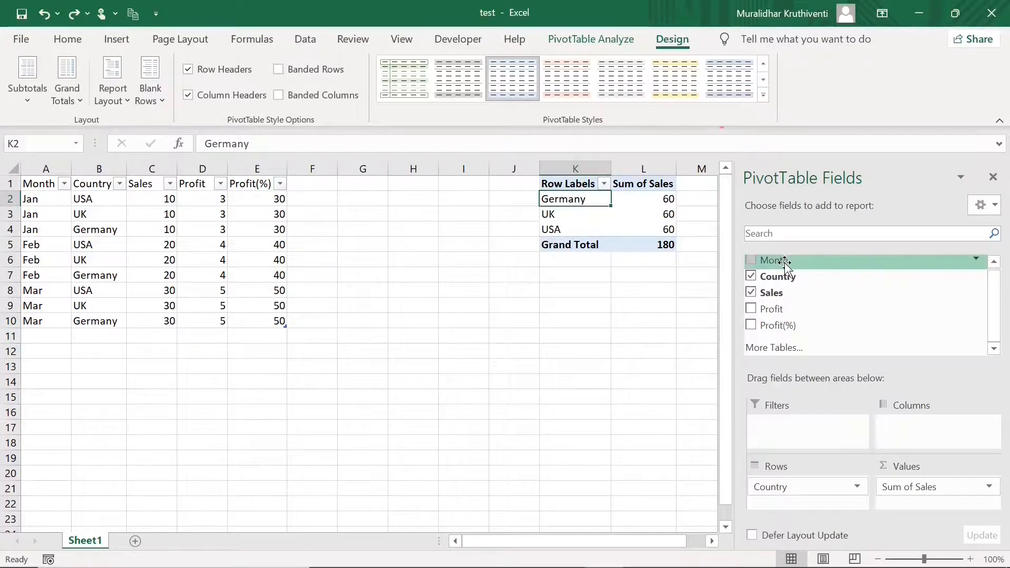
# Add Month to the PivotTable's row area below Country.
pyautogui.moveTo(784, 262); pyautogui.dragTo(810, 502)
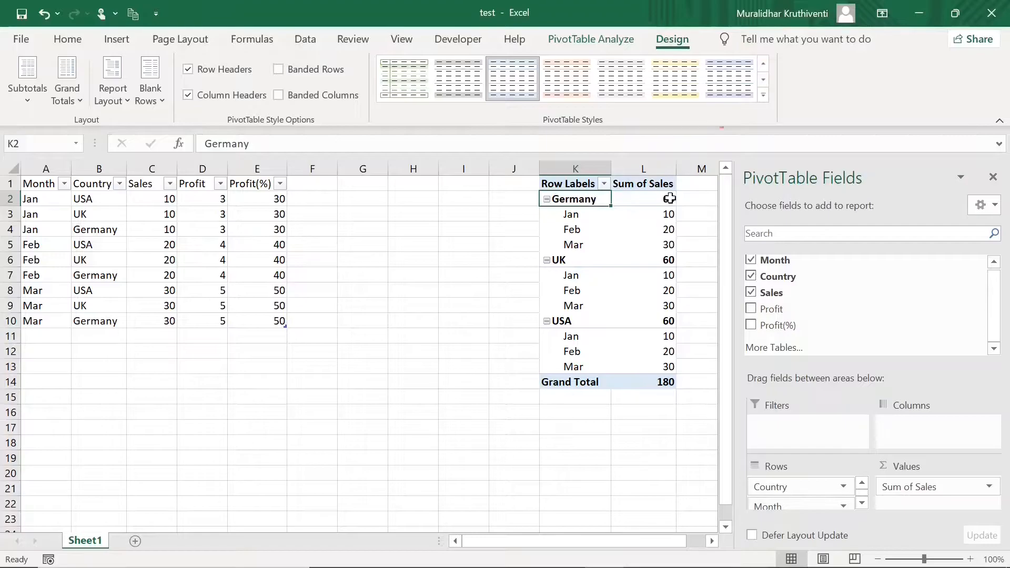
# Hide all country subtotals in the PivotTable.
pyautogui.moveTo(669, 199)
pyautogui.moveTo(675, 204)
pyautogui.moveTo(650, 279)
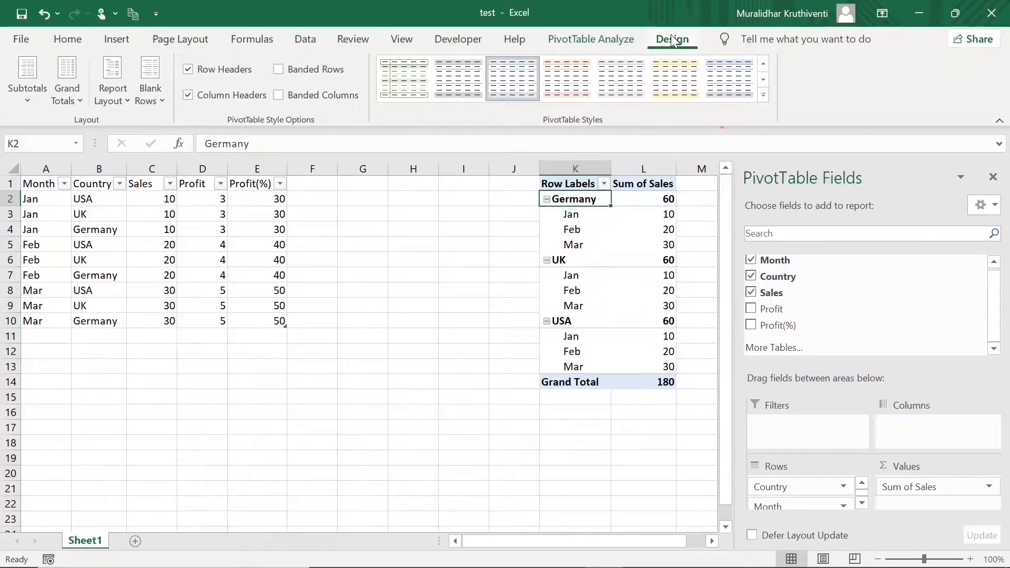
pyautogui.click(23, 100)
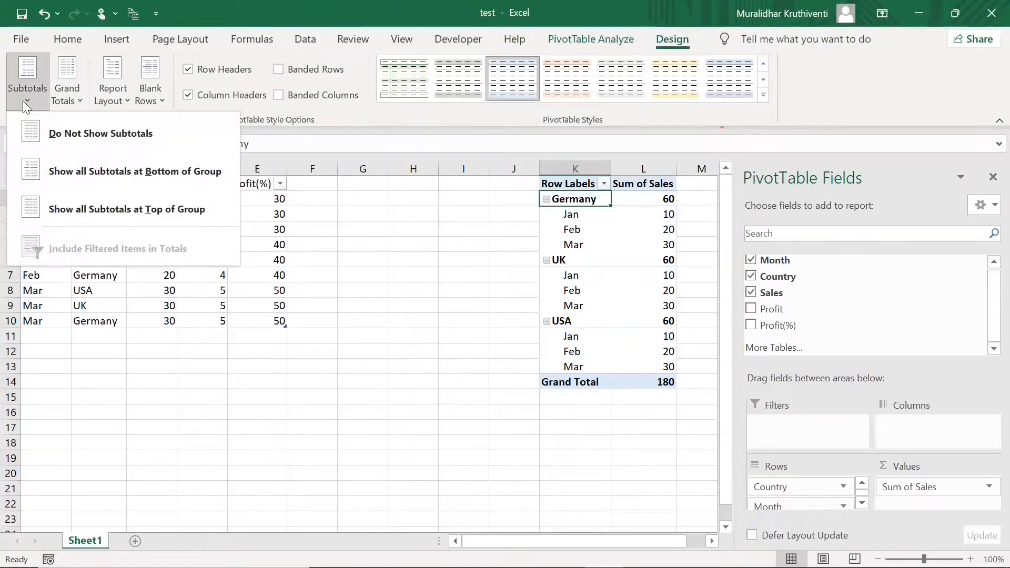
pyautogui.click(69, 135)
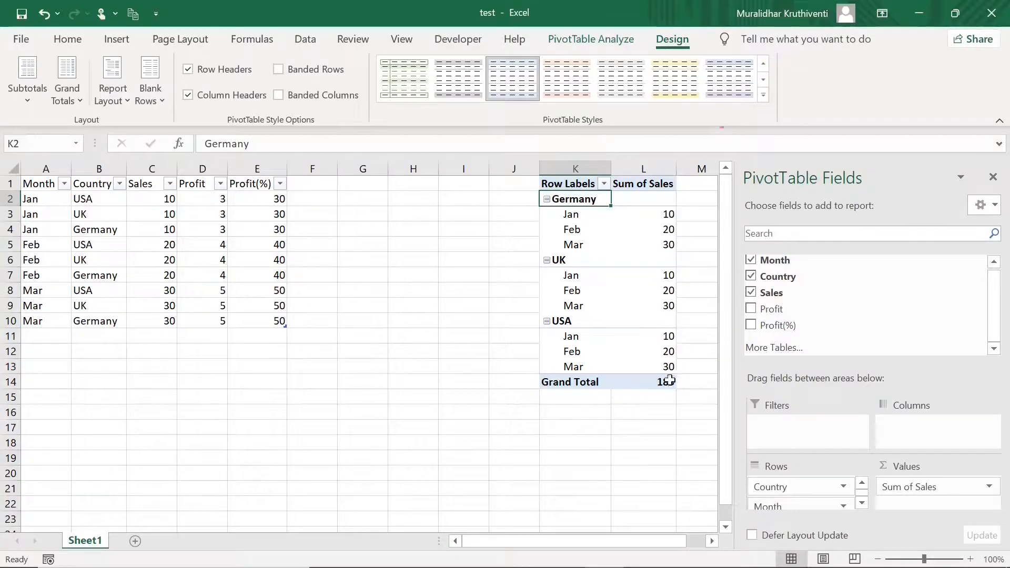
# Turn the PivotTable's grand totals off for rows and columns, and back on for rows and columns.
pyautogui.moveTo(670, 386)
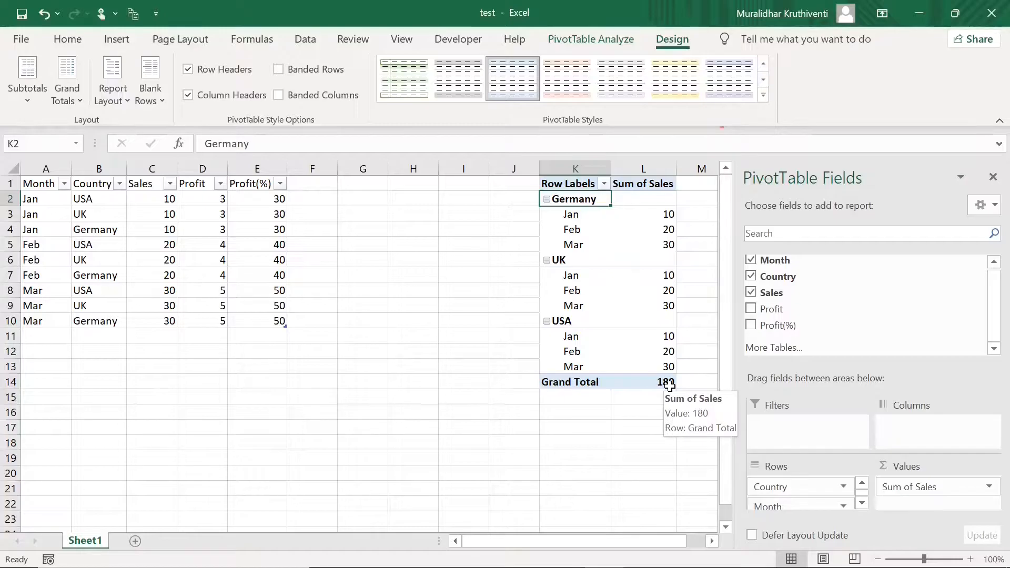
pyautogui.click(79, 103)
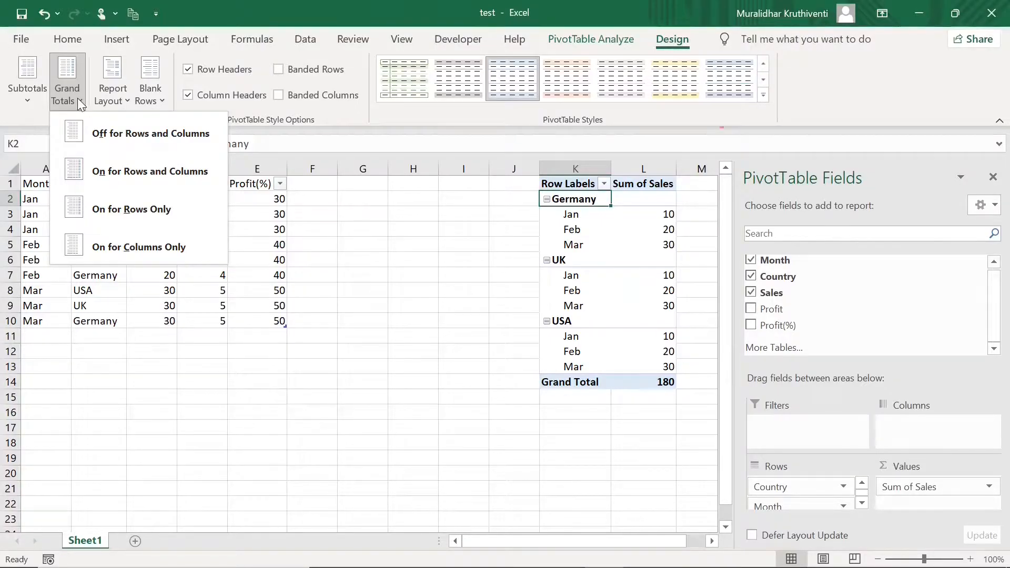
pyautogui.click(132, 172)
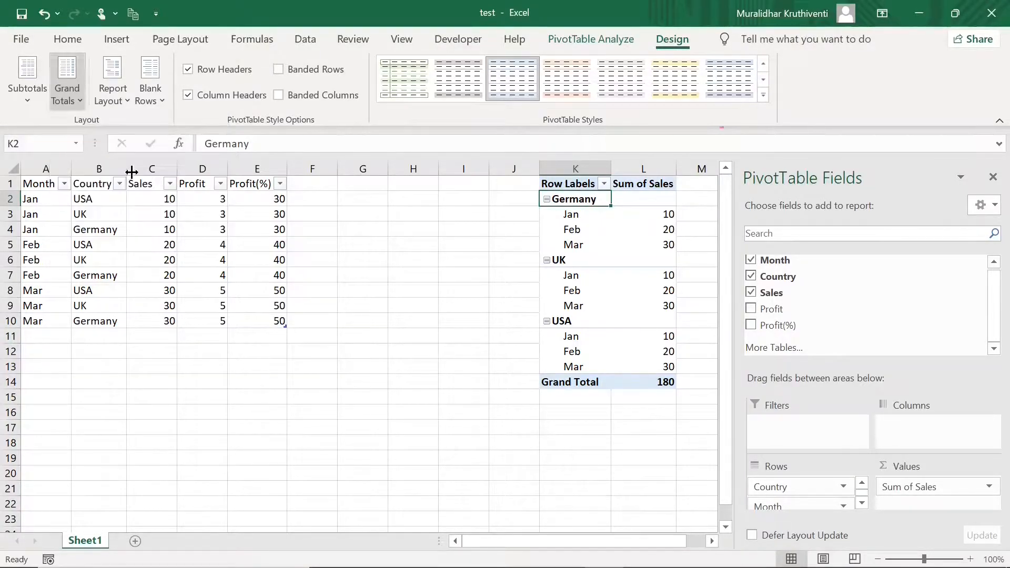
pyautogui.click(77, 95)
pyautogui.click(107, 139)
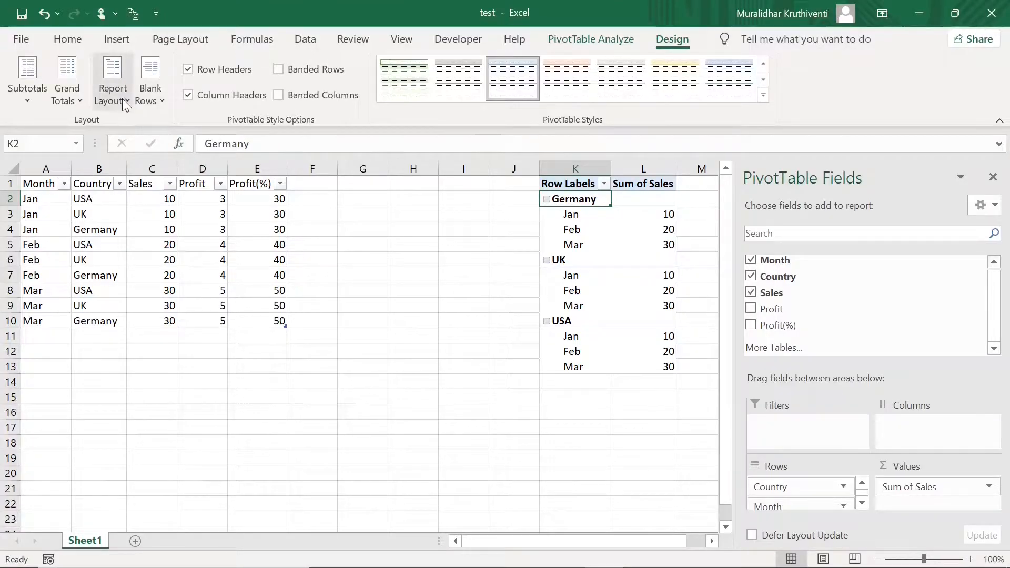
pyautogui.click(79, 94)
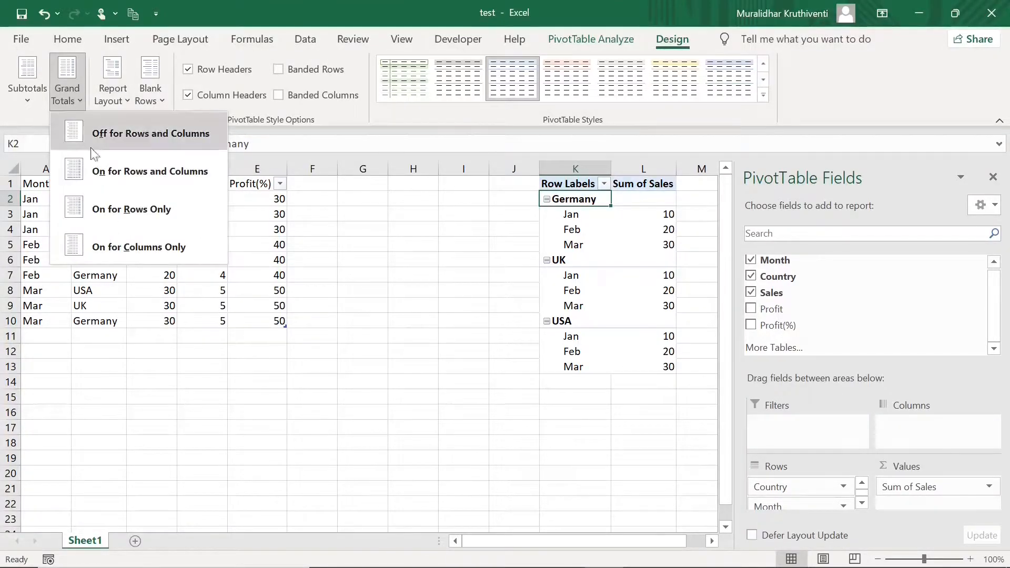
pyautogui.click(116, 172)
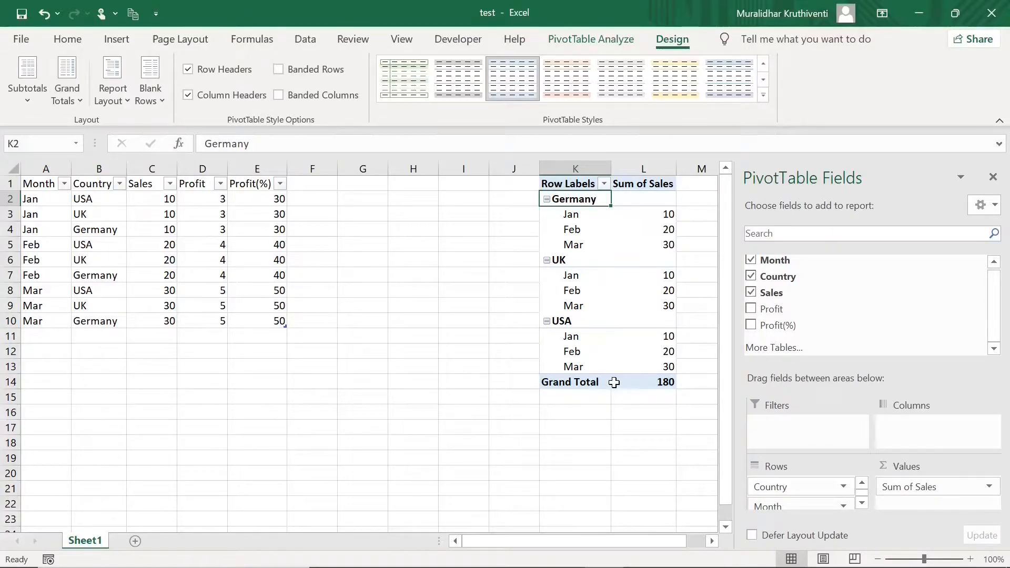
# Undo the PivotTable changes back to Country-only rows, and add Month to the row area below Country again.
pyautogui.moveTo(614, 382)
pyautogui.hotkey('ctrl', 'z')
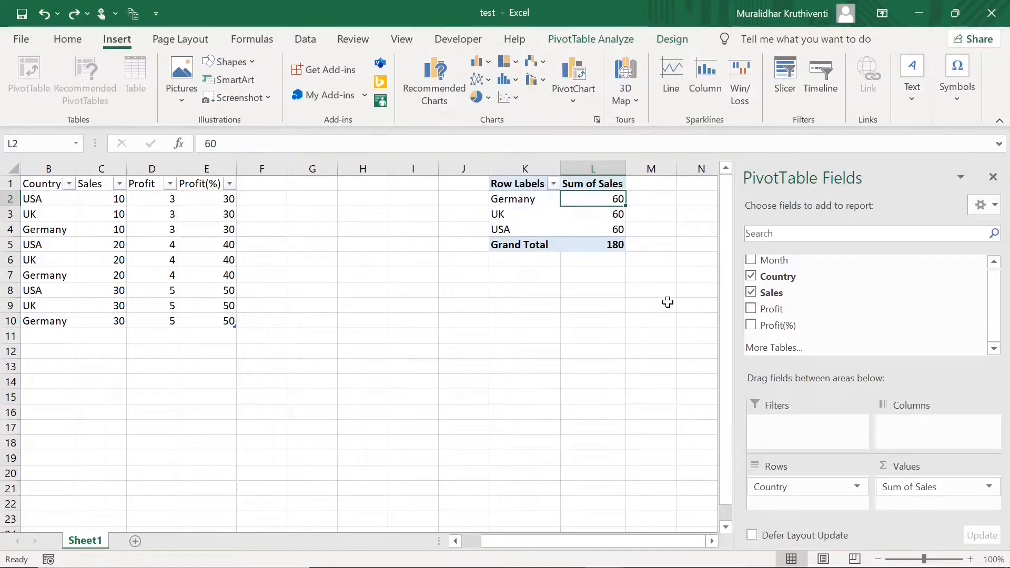
pyautogui.moveTo(779, 263); pyautogui.dragTo(811, 490)
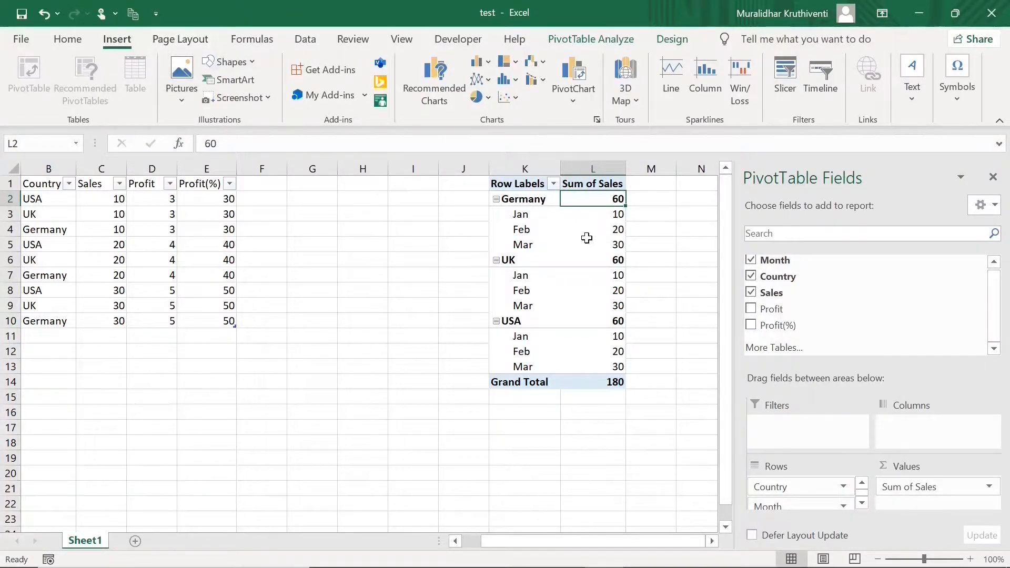
# Show the PivotTable report in tabular form, and switch it to outline form.
pyautogui.click(671, 41)
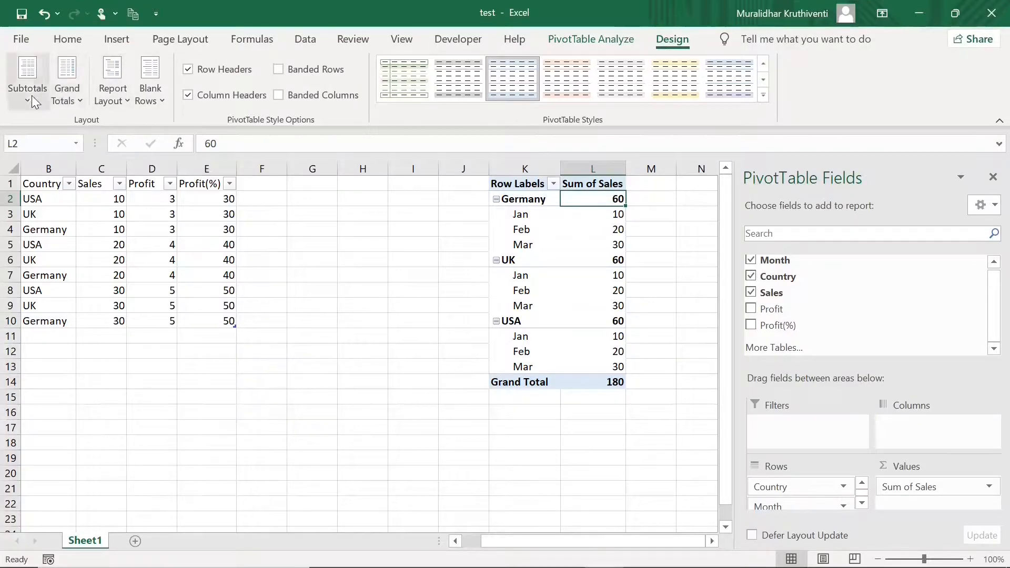
pyautogui.click(127, 102)
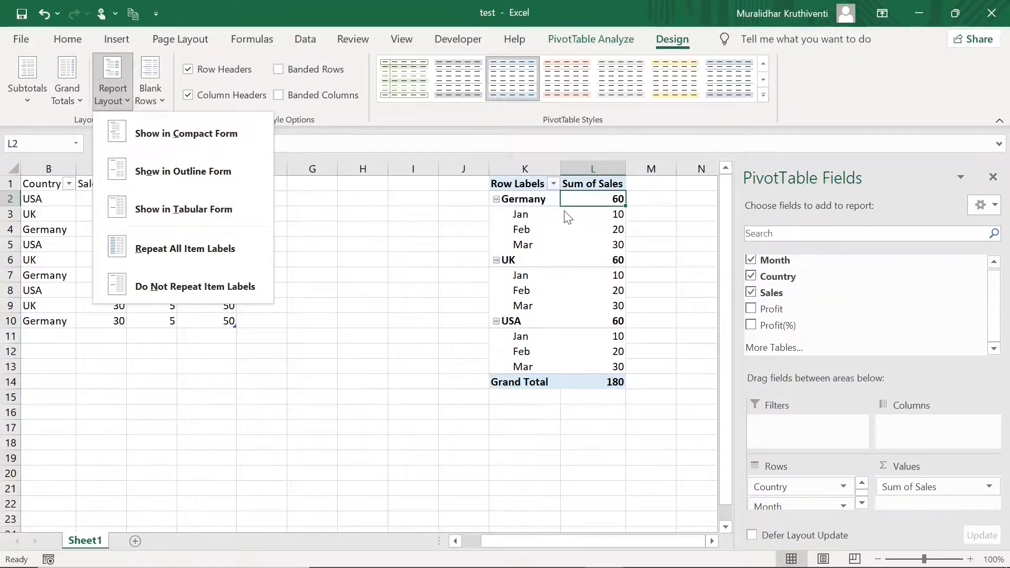
pyautogui.click(181, 210)
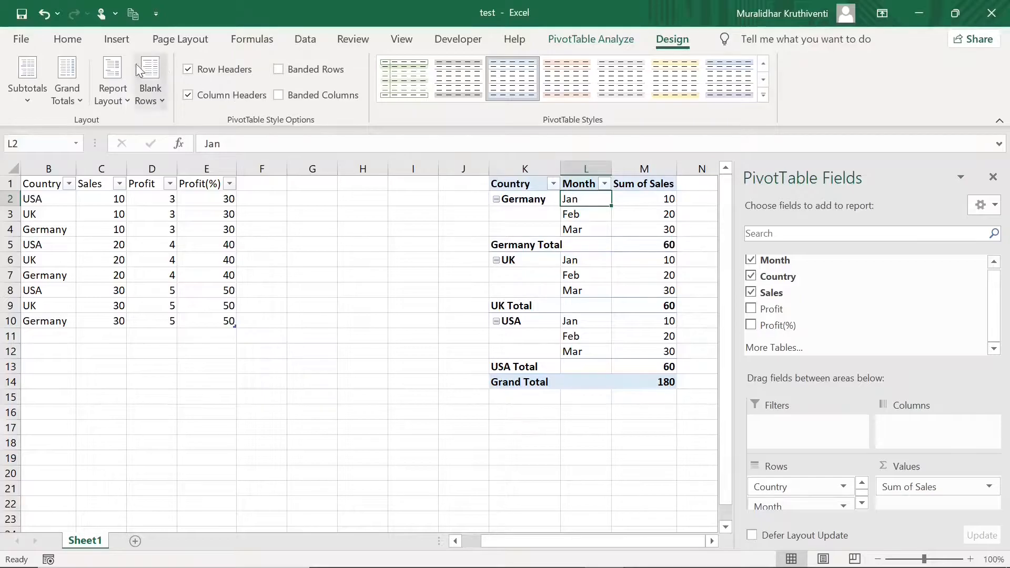
pyautogui.click(127, 102)
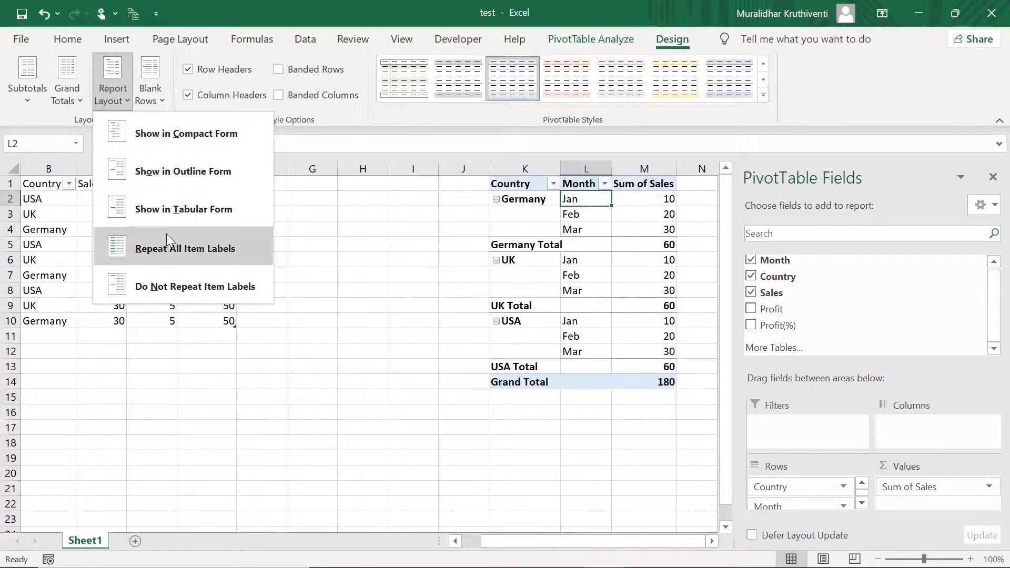
pyautogui.click(174, 175)
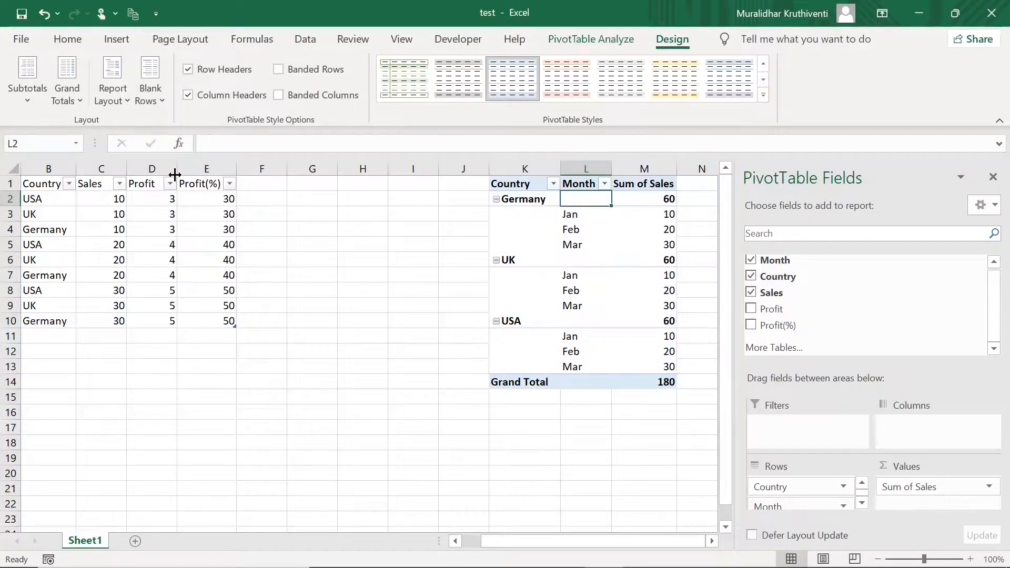
# Return the PivotTable report to compact form.
pyautogui.click(122, 96)
pyautogui.click(167, 138)
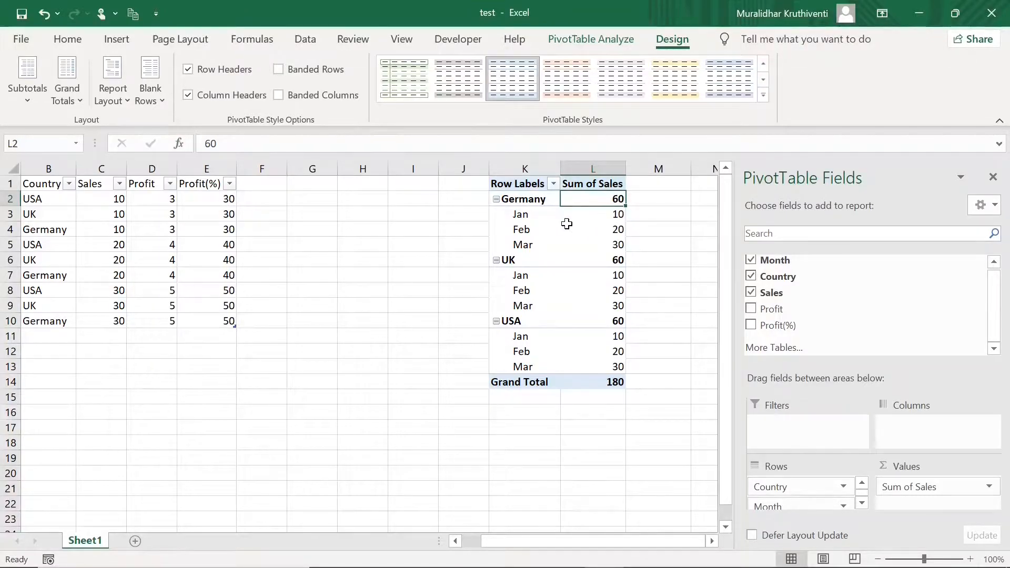
pyautogui.moveTo(567, 224)
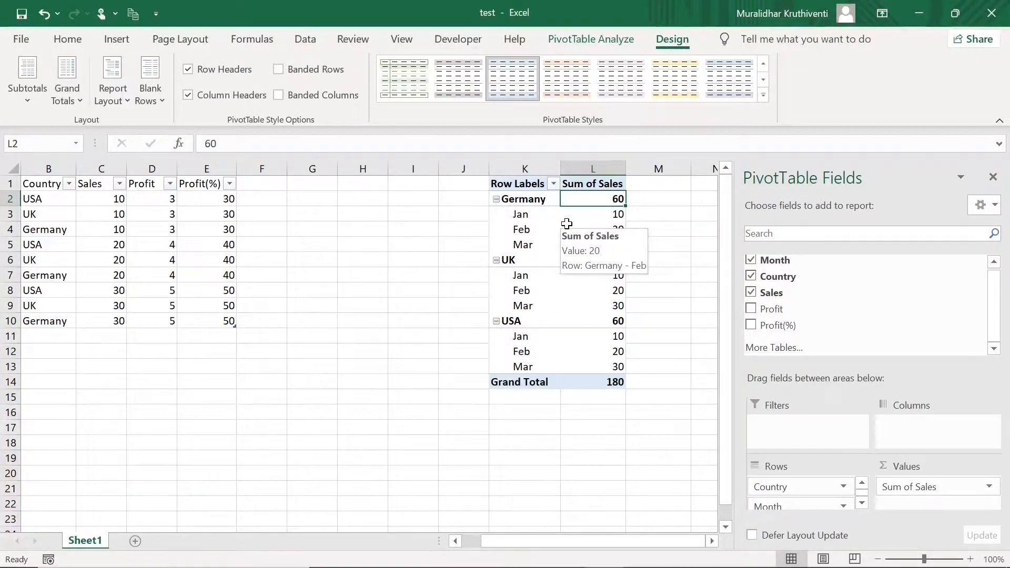
pyautogui.click(124, 104)
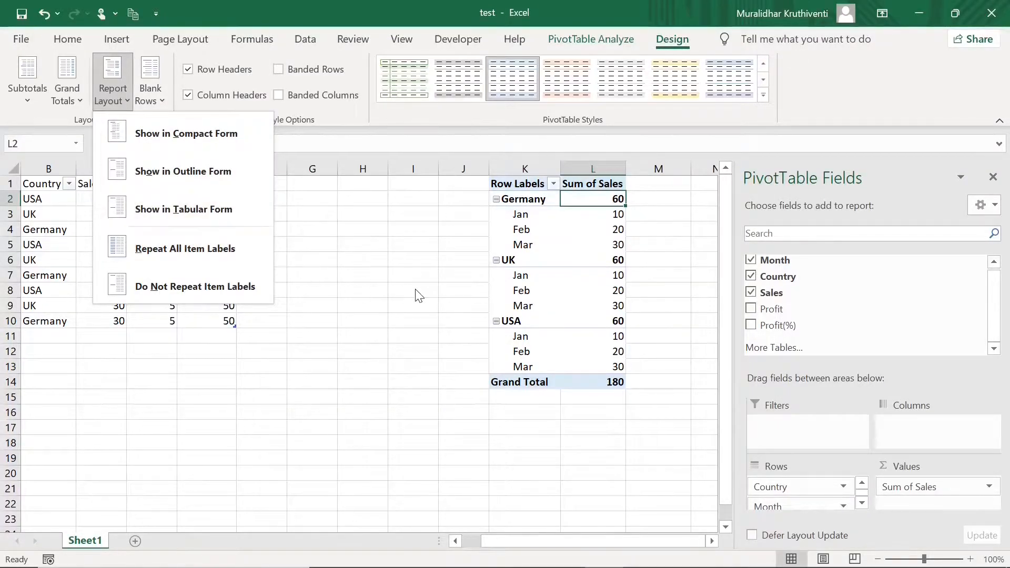
pyautogui.click(622, 270)
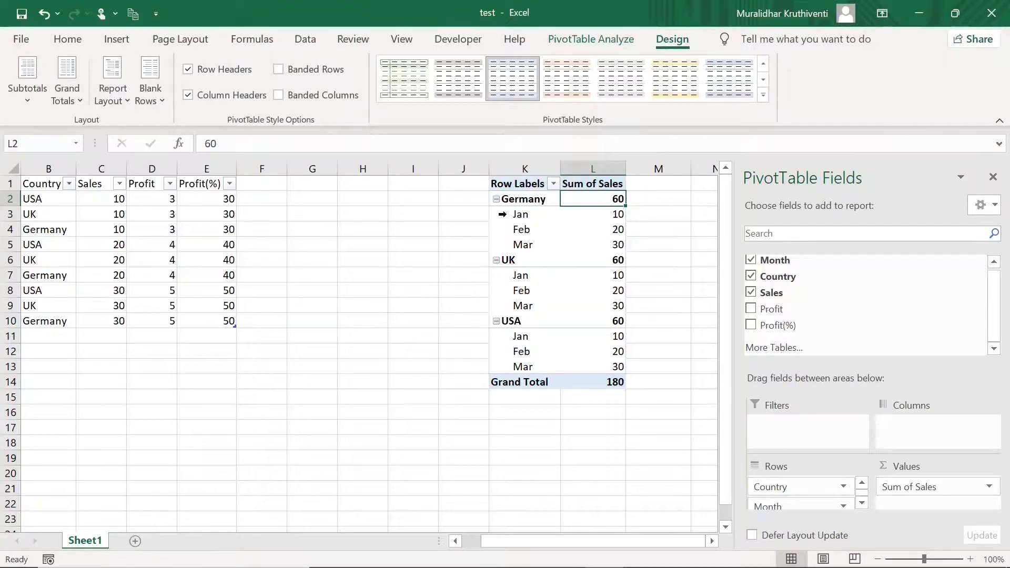
# Collapse the UK group in the PivotTable and expand it again.
pyautogui.click(497, 260)
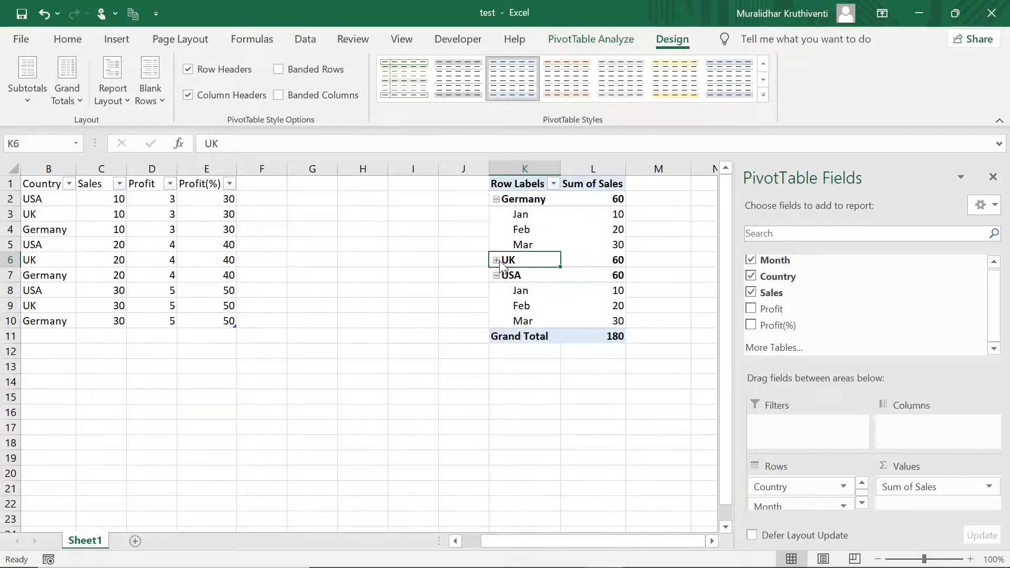
pyautogui.click(497, 261)
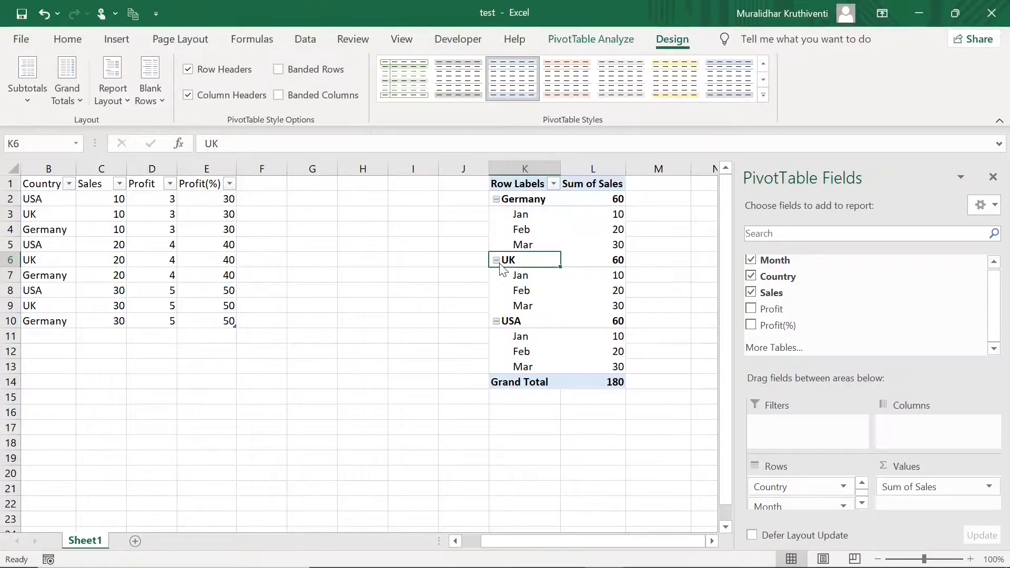
# Hide and restore the PivotTable's +/- buttons, and close and reopen the field list.
pyautogui.click(583, 40)
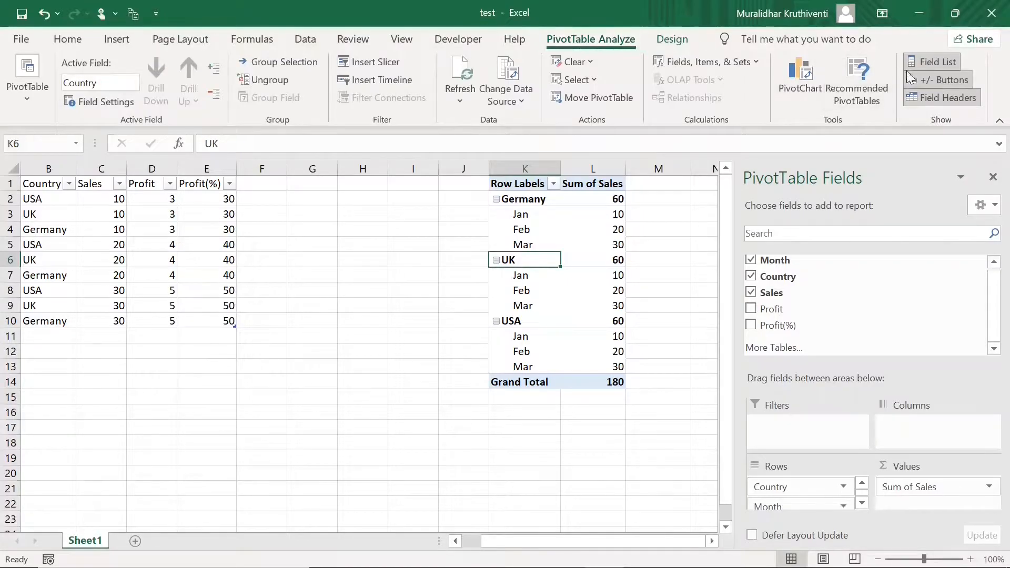
pyautogui.click(948, 79)
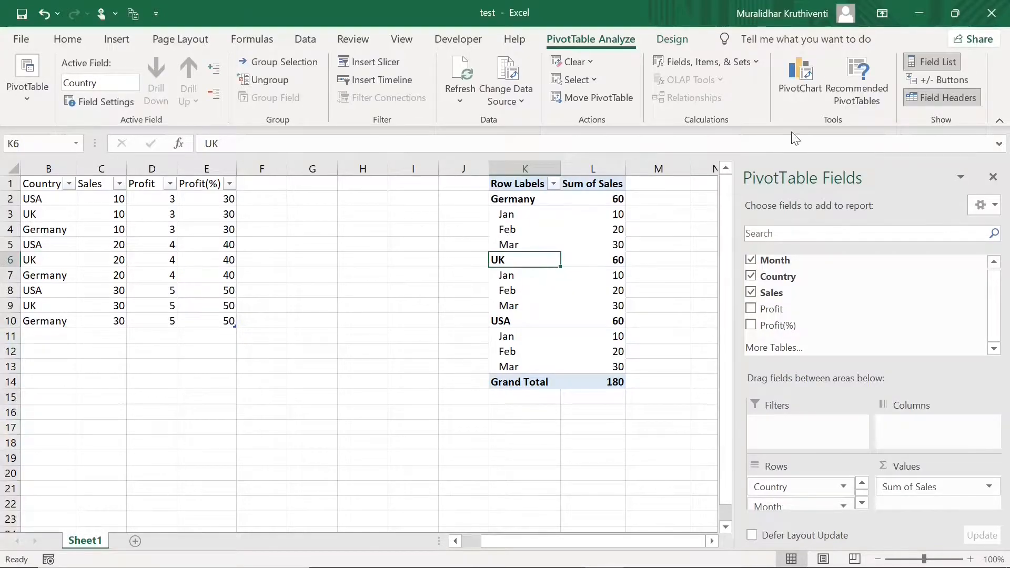
pyautogui.click(952, 79)
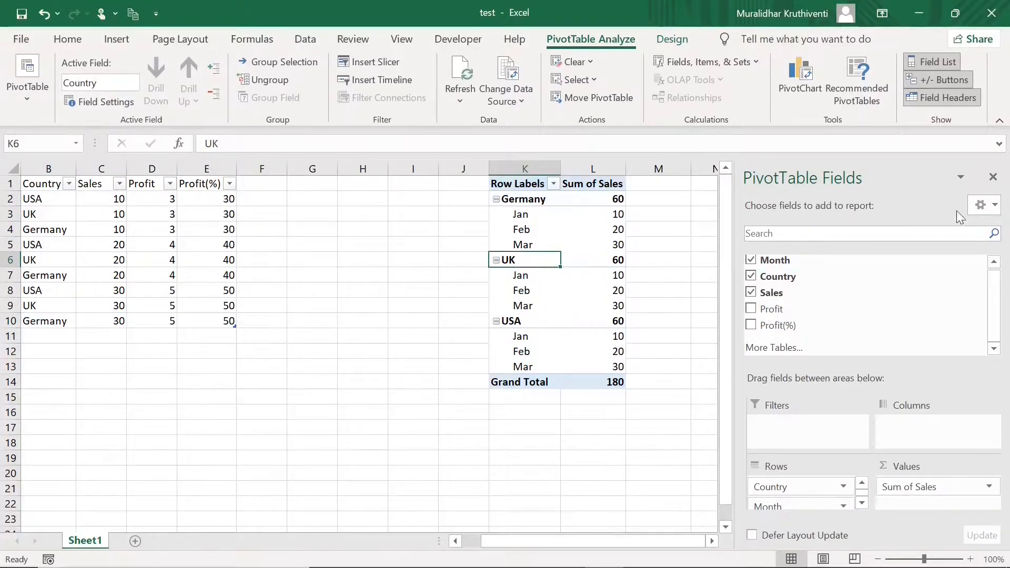
pyautogui.click(993, 178)
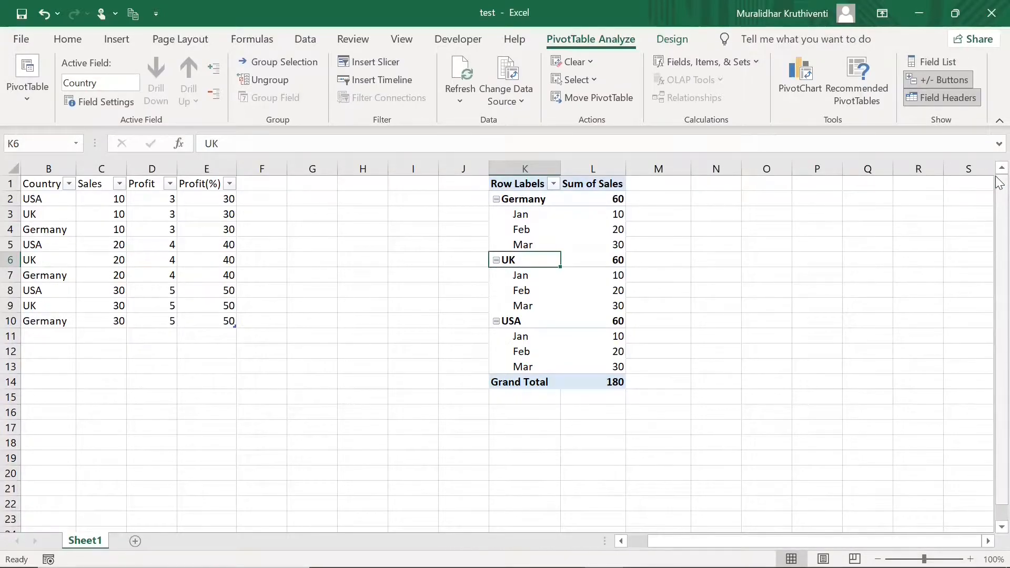
pyautogui.click(933, 62)
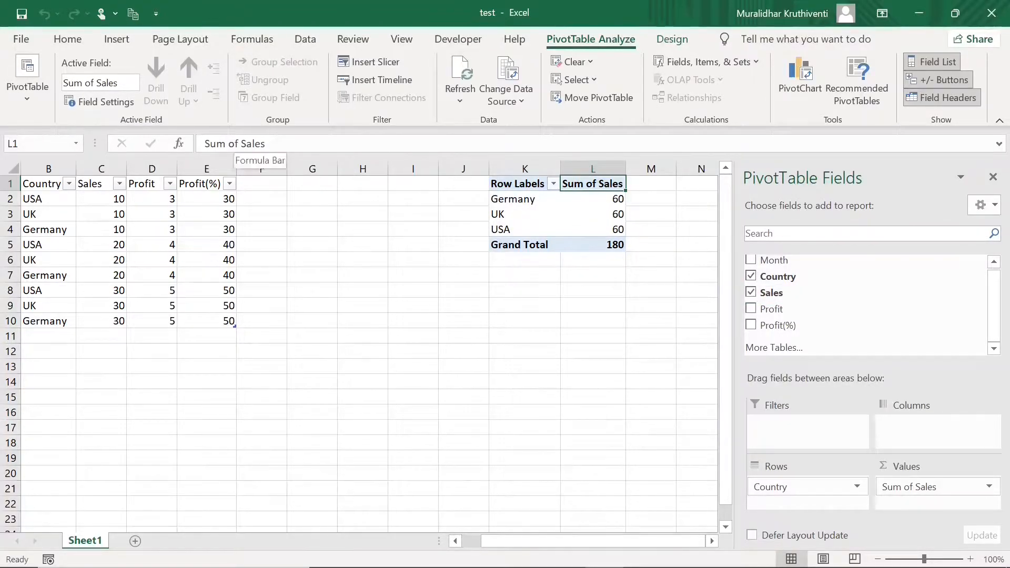
# Try to rename the PivotTable's Sum of Sales header in L1 as Sales.
pyautogui.click(235, 144)
pyautogui.press('BackSpace')
pyautogui.press('BackSpace')
pyautogui.press('BackSpace')
pyautogui.press('BackSpace')
pyautogui.press('BackSpace')
pyautogui.press('BackSpace')
pyautogui.press('BackSpace')
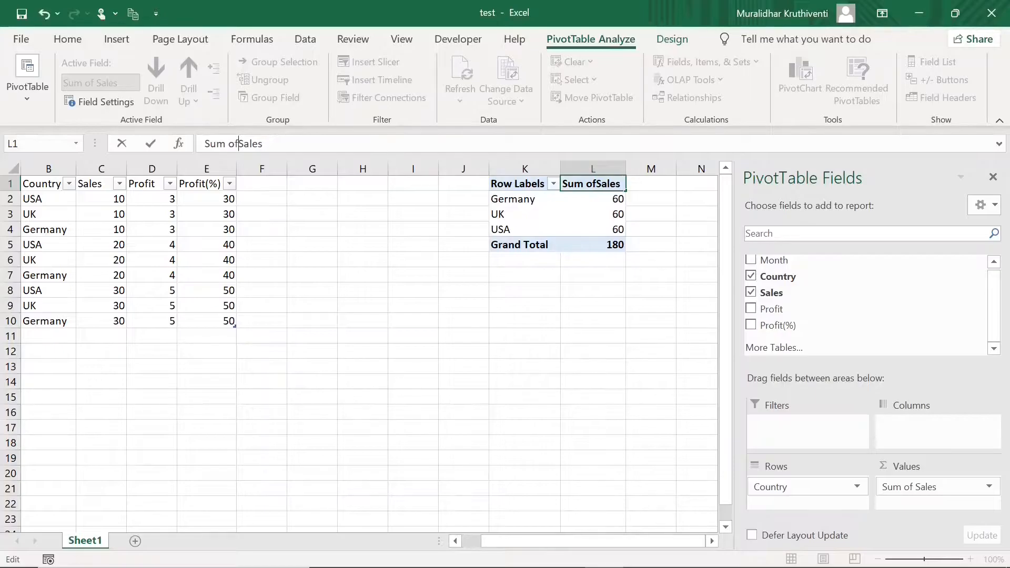
pyautogui.press('Return')
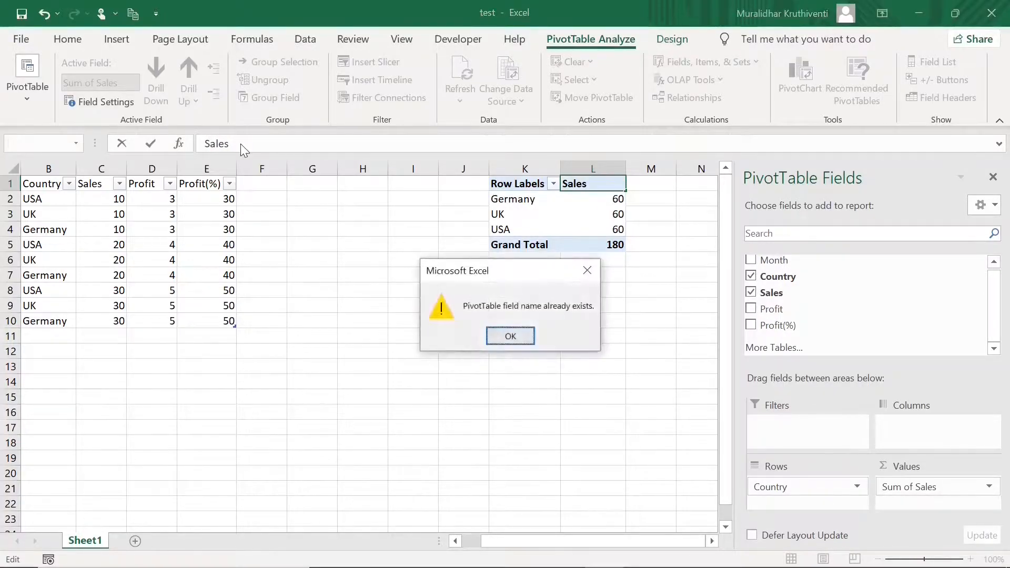
pyautogui.click(509, 336)
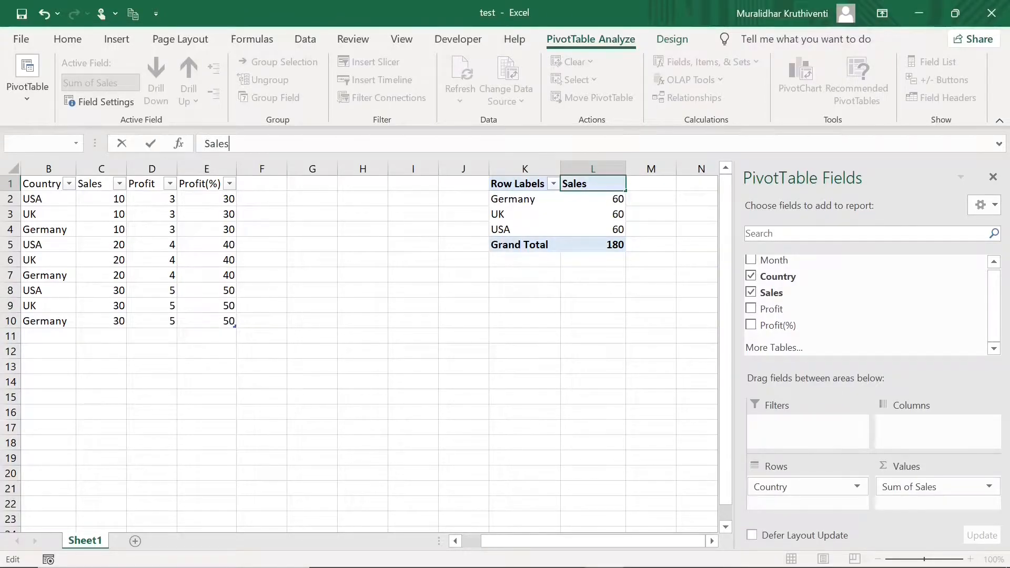
# Rename the value header in L1 as Sales by Country and autofit column L to it.
pyautogui.write('by')
pyautogui.write(' c')
pyautogui.press('BackSpace')
pyautogui.write('ountry')
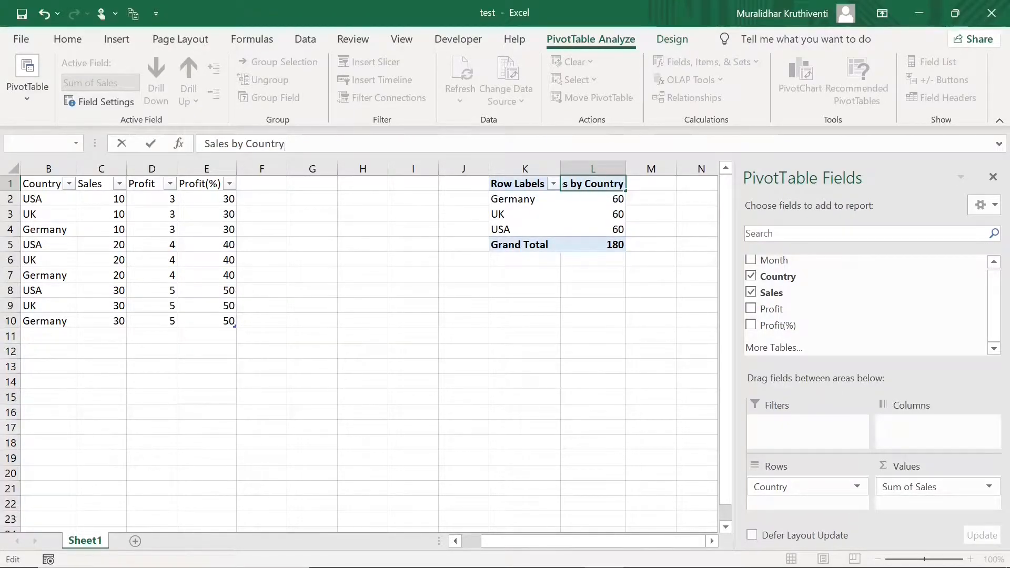
pyautogui.press('Return')
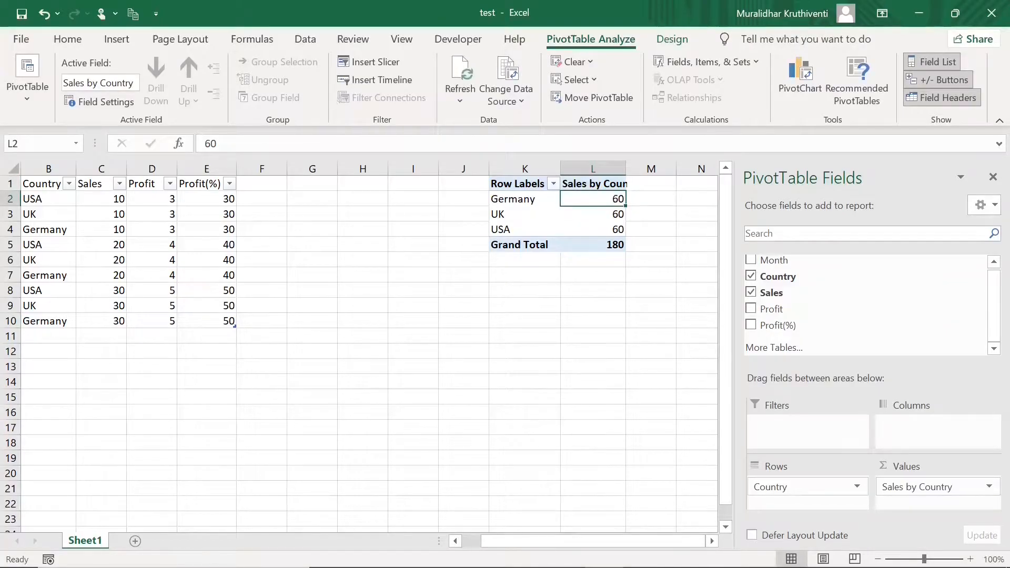
pyautogui.doubleClick(627, 165)
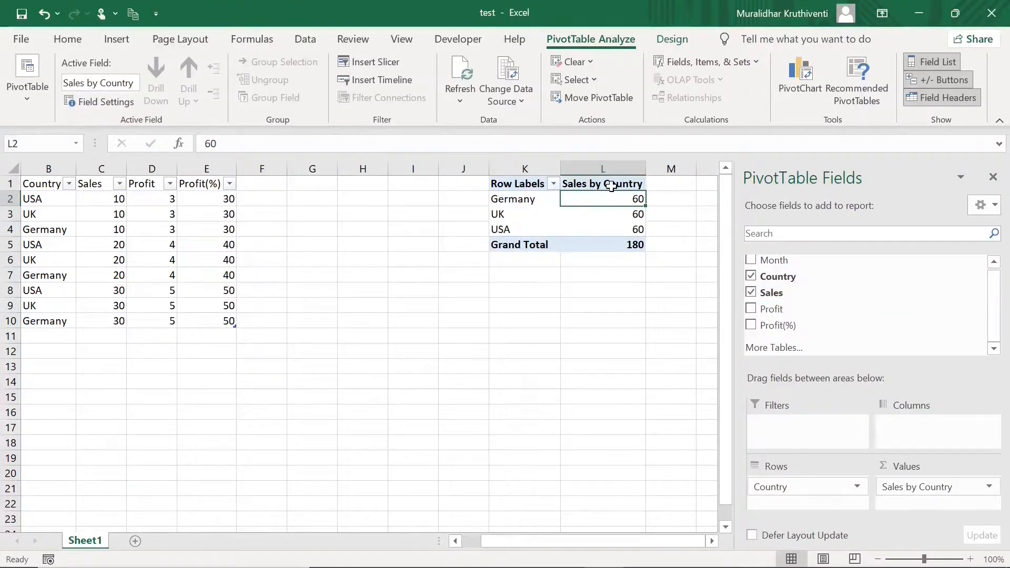
pyautogui.click(581, 231)
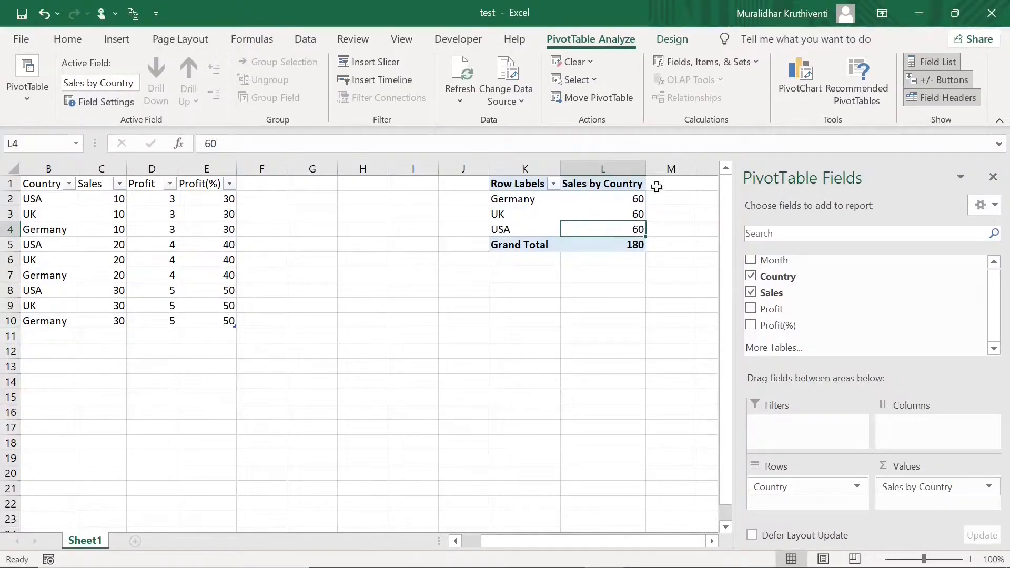
pyautogui.moveTo(636, 208)
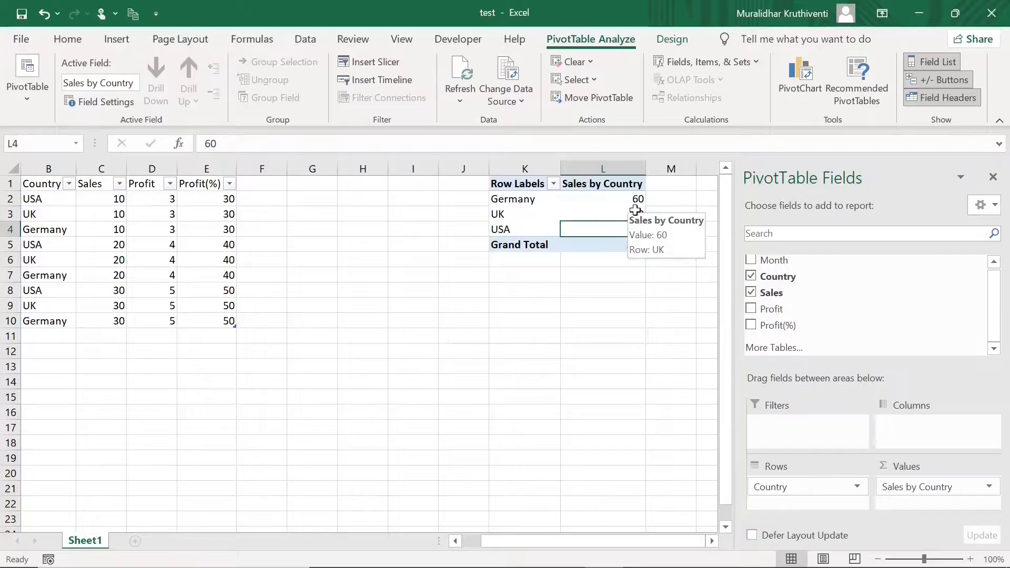
# Summarise the PivotTable's Sales by Country field by Average in its value field settings, and undo that change.
pyautogui.click(991, 489)
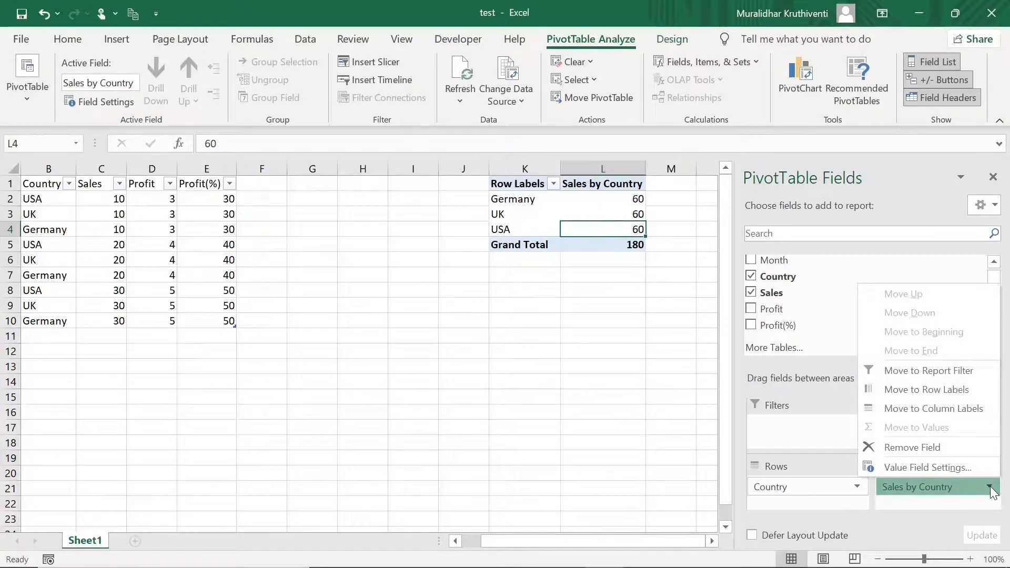
pyautogui.click(929, 472)
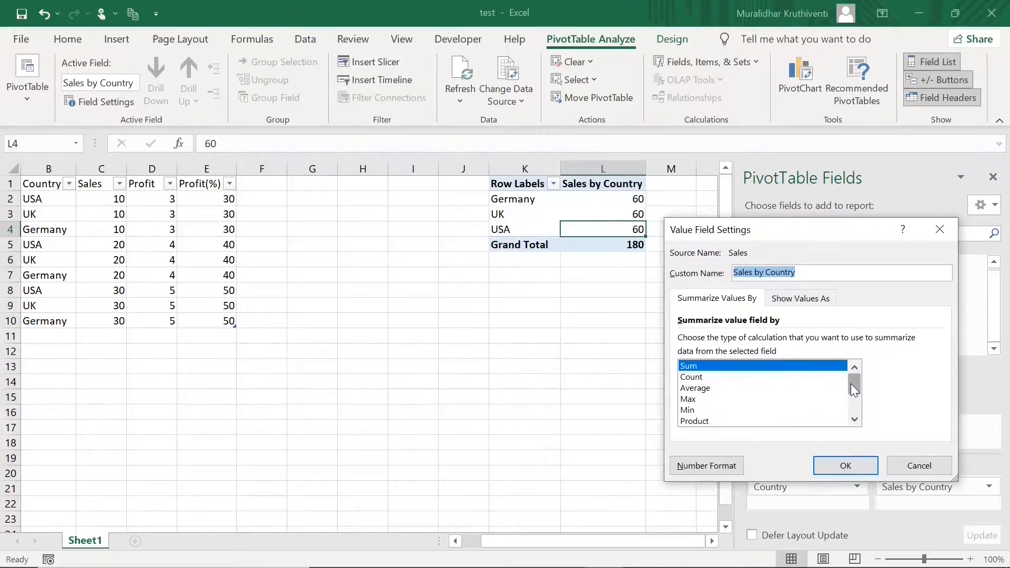
pyautogui.moveTo(851, 383)
pyautogui.mouseDown()
pyautogui.moveTo(854, 402)
pyautogui.moveTo(854, 369)
pyautogui.mouseUp()
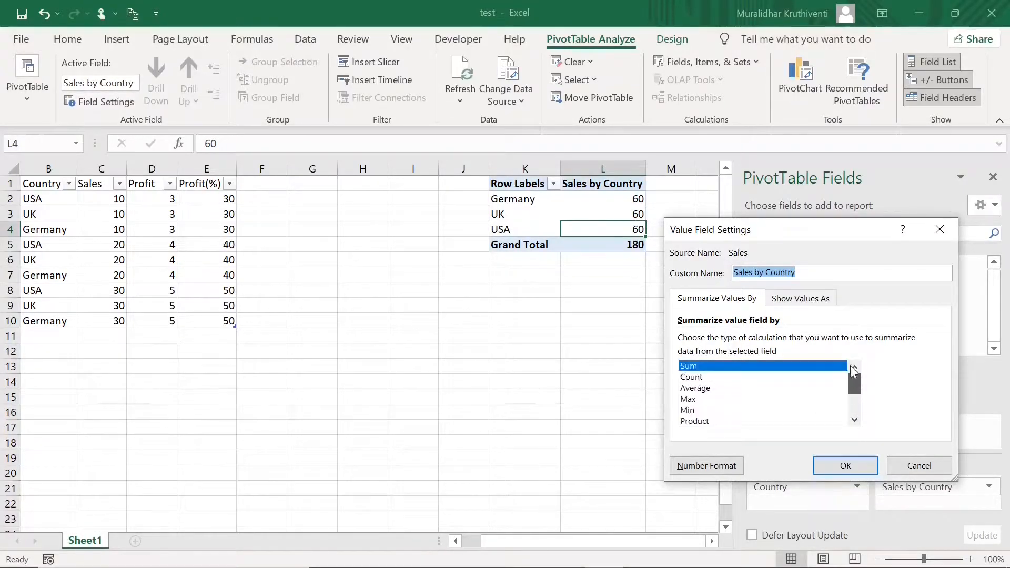
pyautogui.click(706, 387)
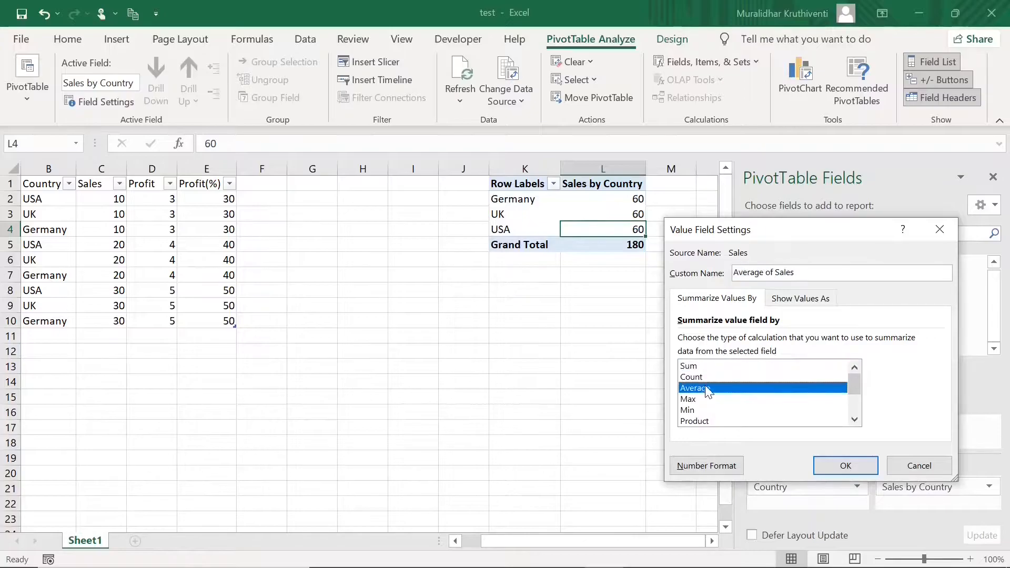
pyautogui.click(851, 467)
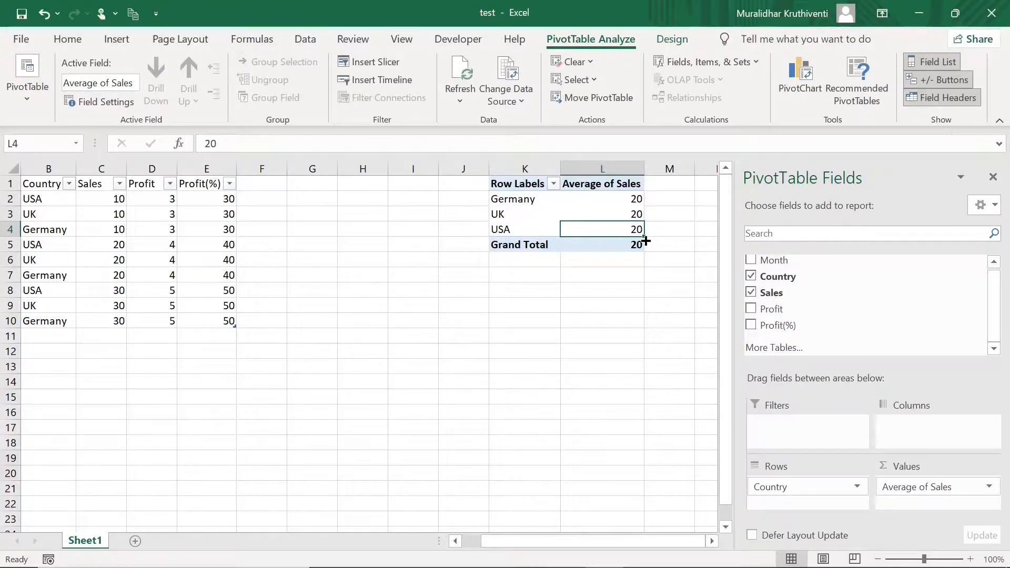
pyautogui.hotkey('ctrl', 'z')
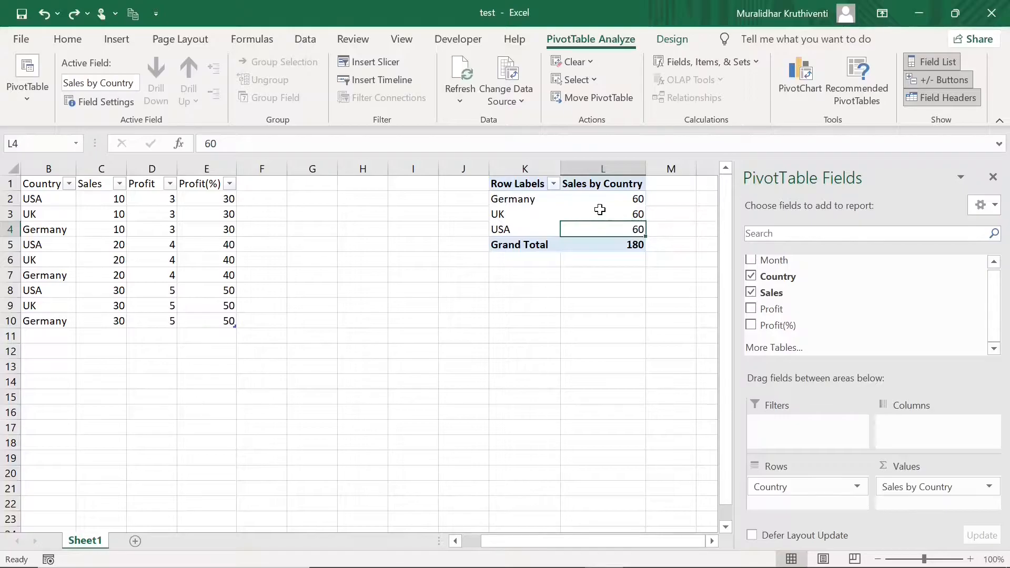
# Review the Show Values As and Summarize Values By choices for the PivotTable's sales values, and the value field's menu.
pyautogui.moveTo(611, 210)
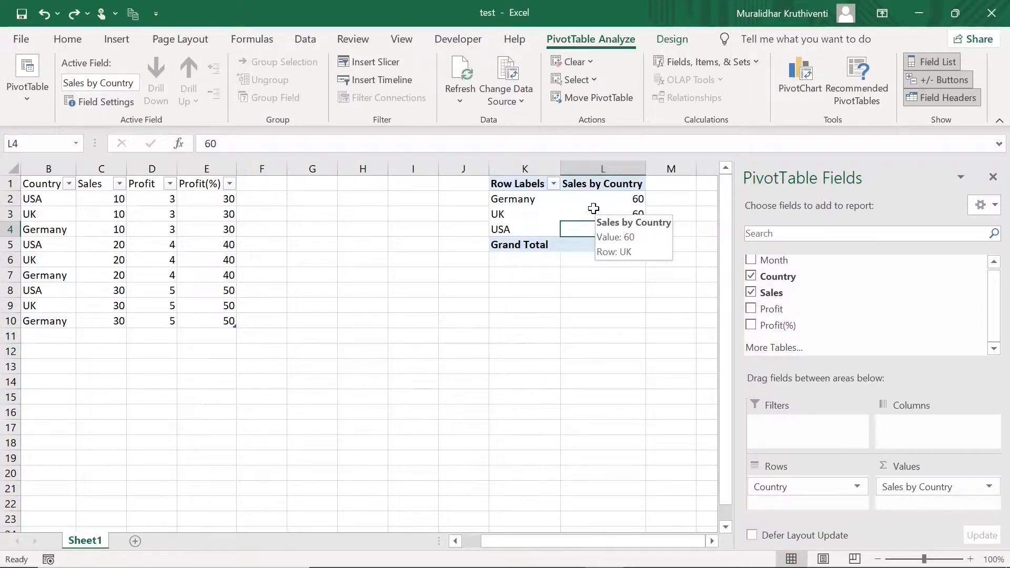
pyautogui.rightClick(595, 210)
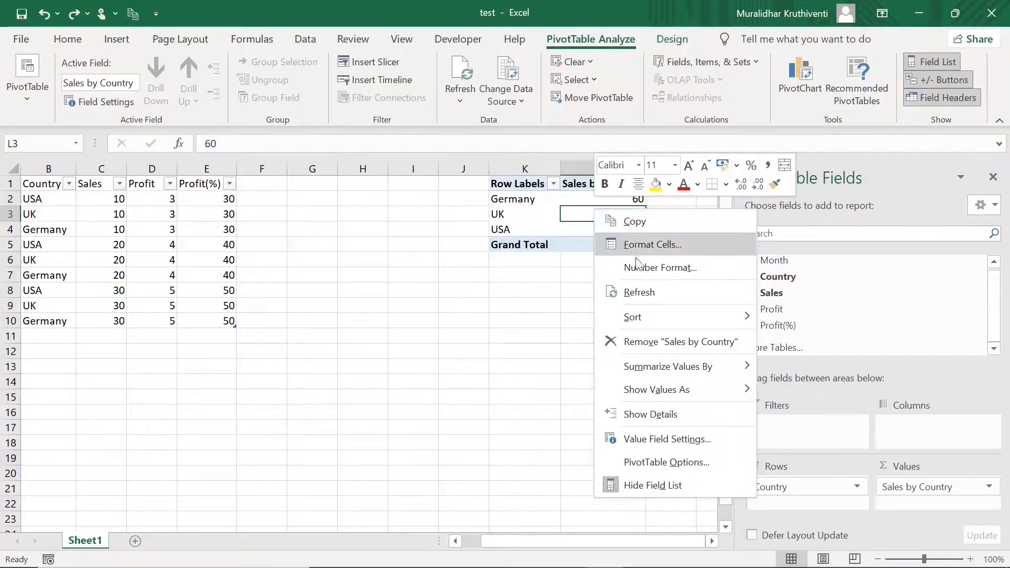
pyautogui.moveTo(686, 387)
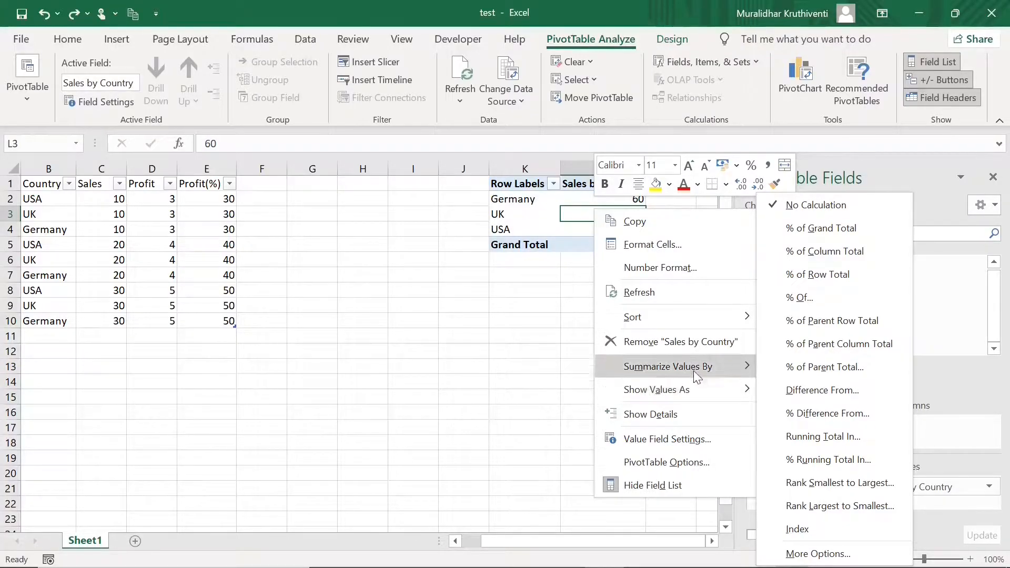
pyautogui.moveTo(699, 364)
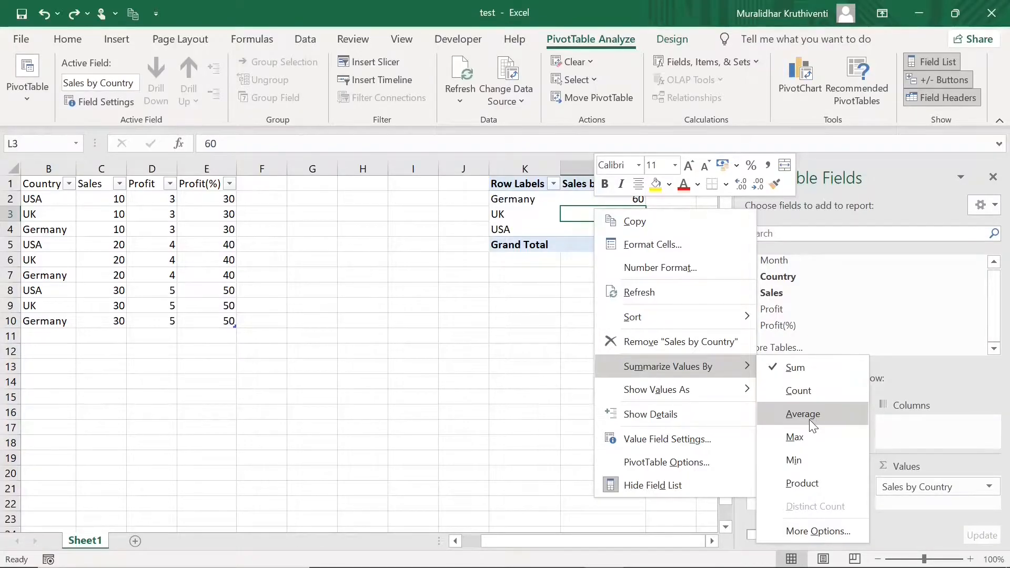
pyautogui.click(581, 218)
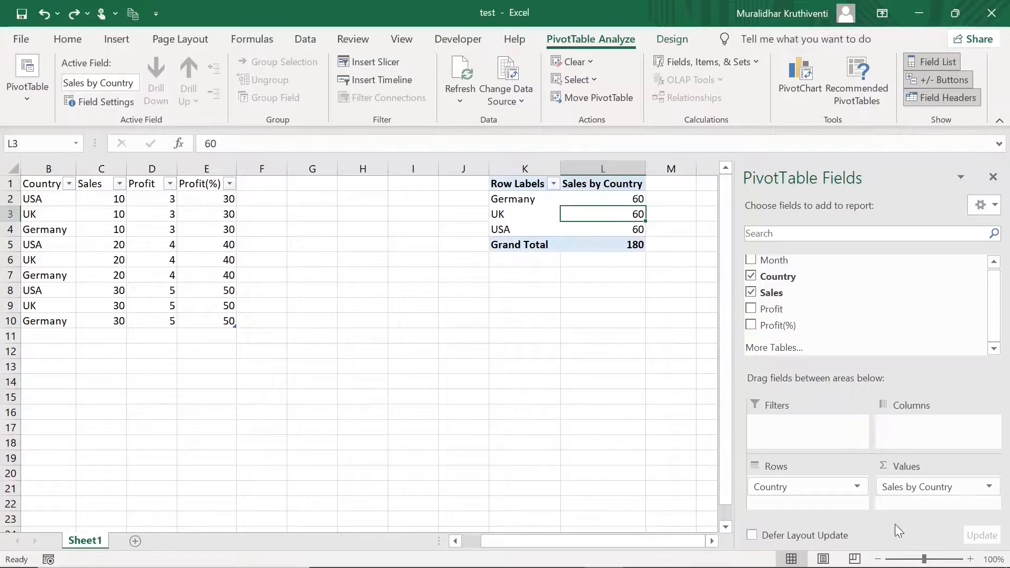
pyautogui.click(987, 489)
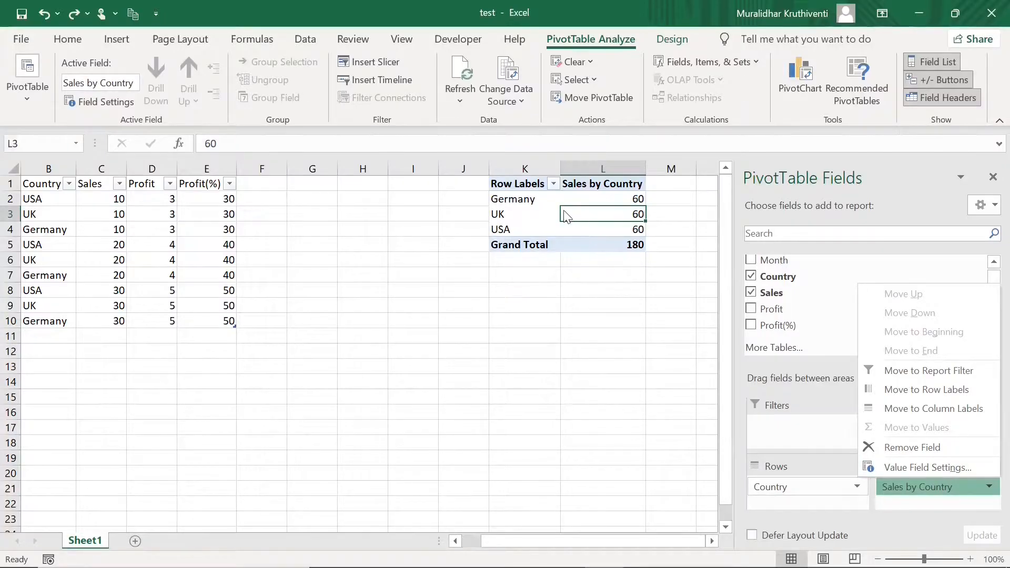
pyautogui.click(548, 217)
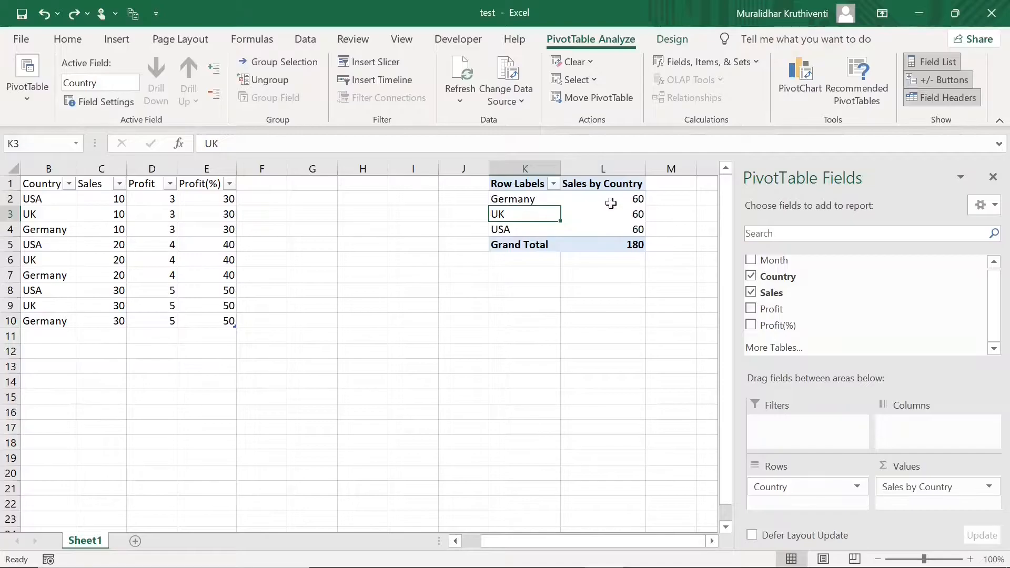
pyautogui.moveTo(612, 222)
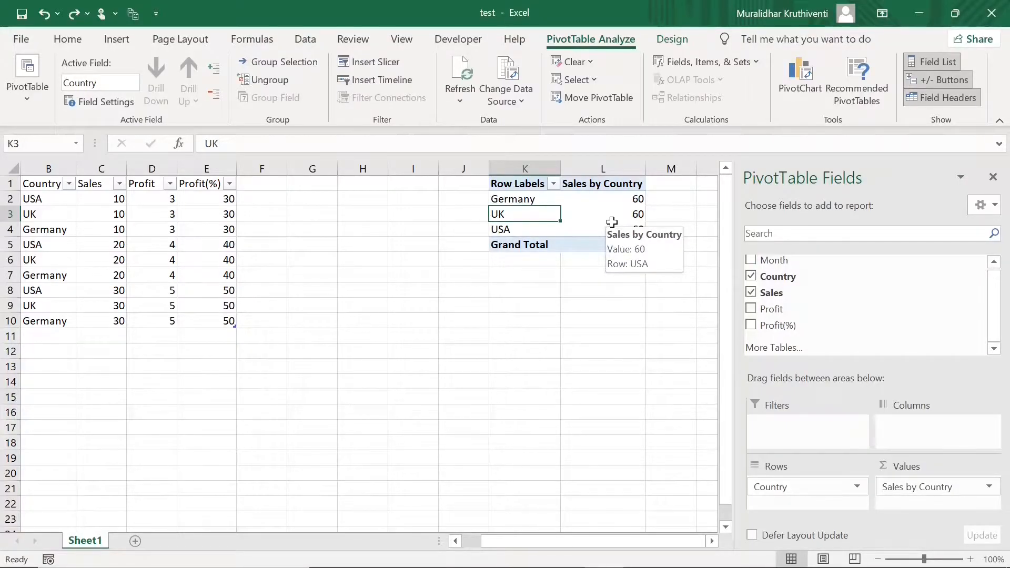
# Review the layout, totals, display, printing and data settings in the PivotTable Options dialog, and cancel it.
pyautogui.click(601, 202)
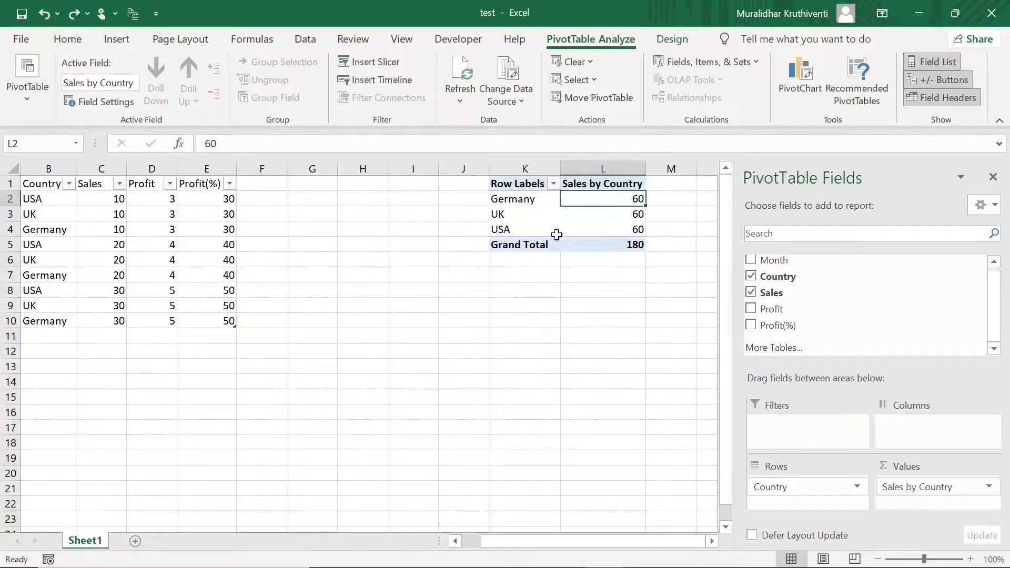
pyautogui.click(597, 213)
pyautogui.rightClick(596, 213)
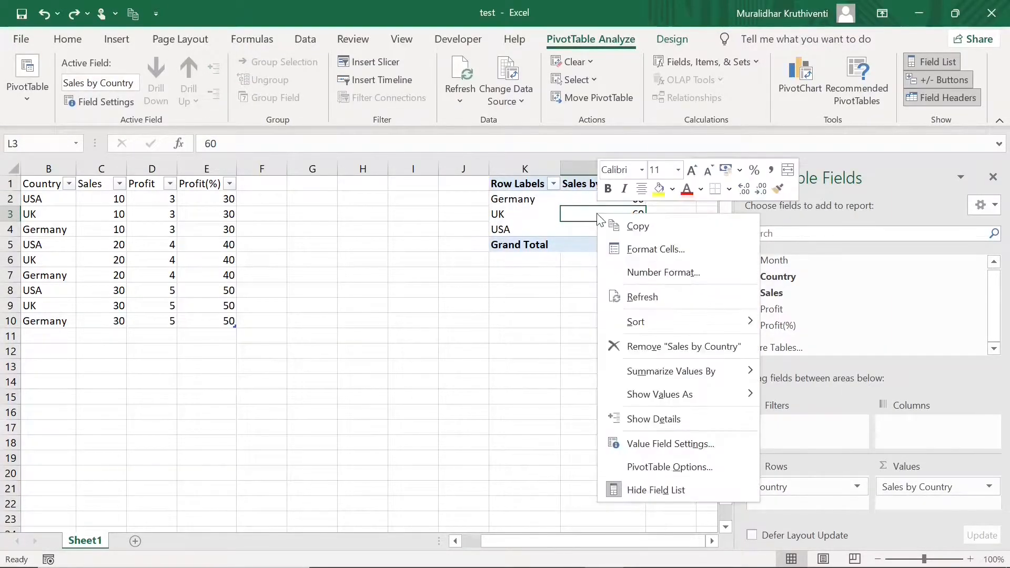
pyautogui.click(684, 467)
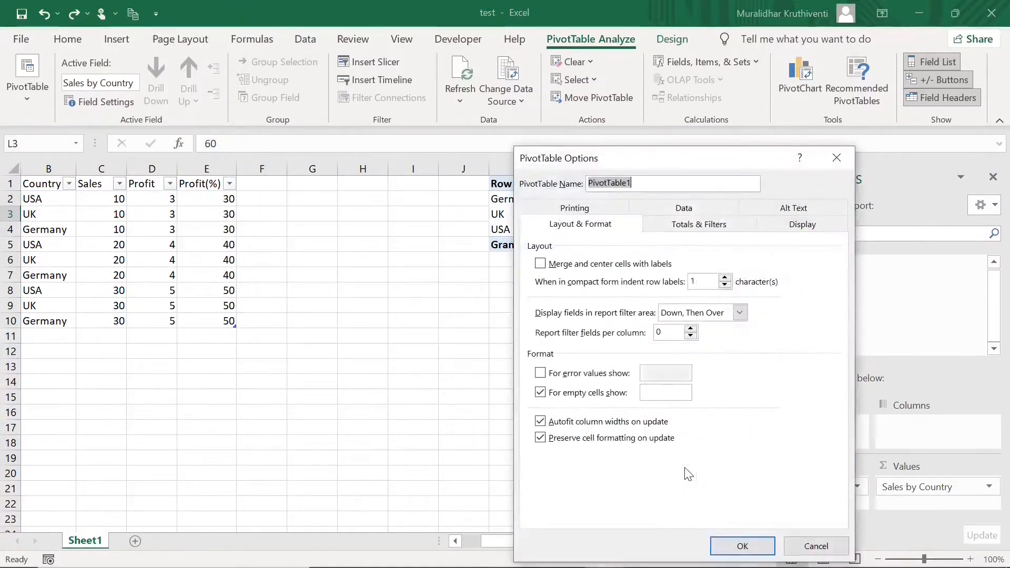
pyautogui.click(590, 230)
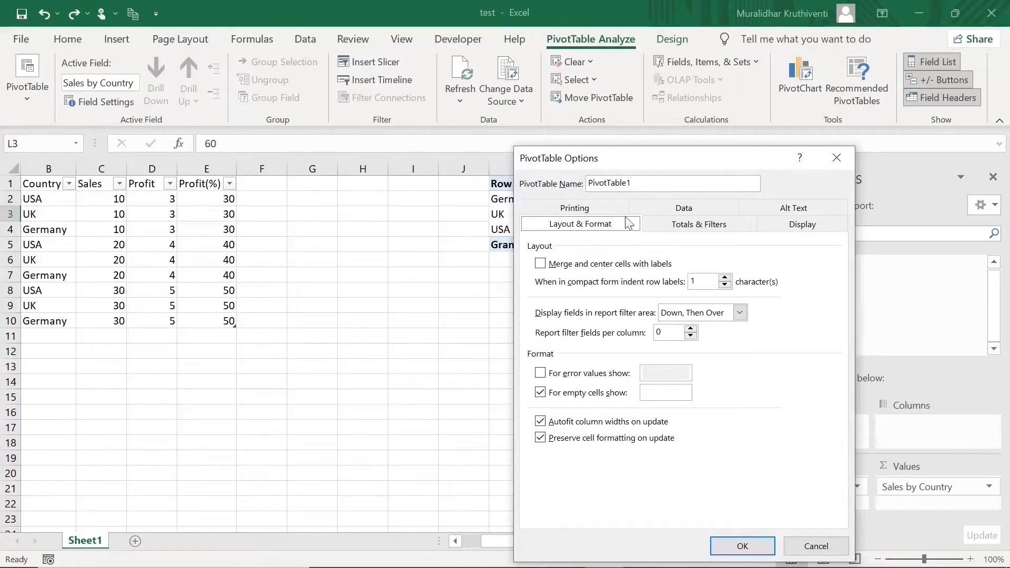
pyautogui.click(689, 226)
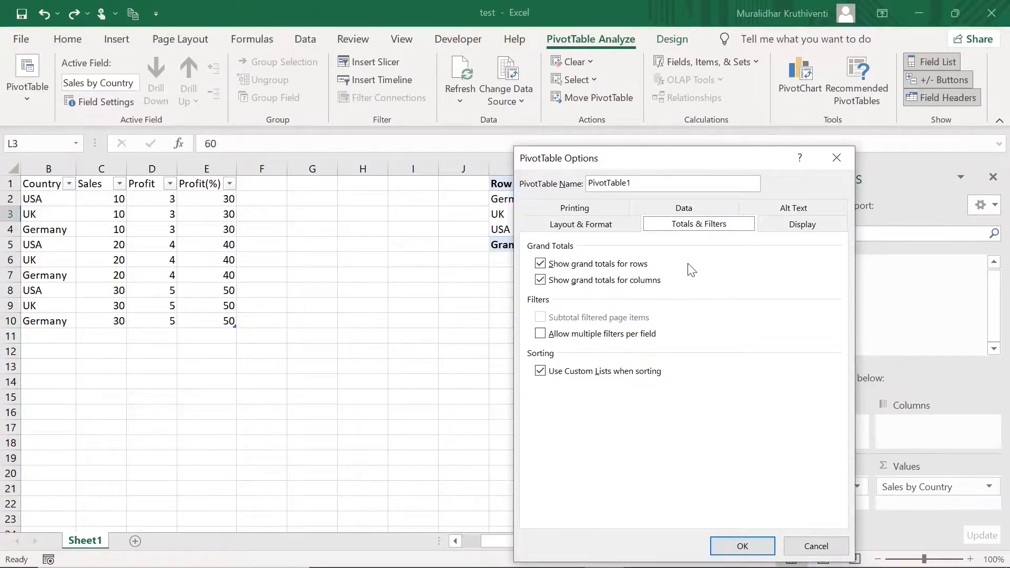
pyautogui.click(803, 225)
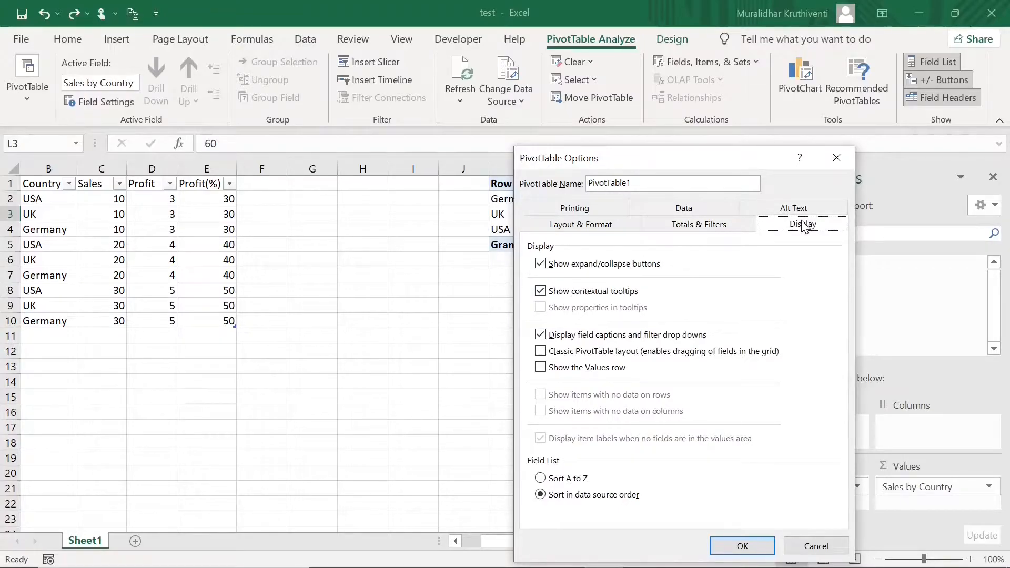
pyautogui.click(573, 211)
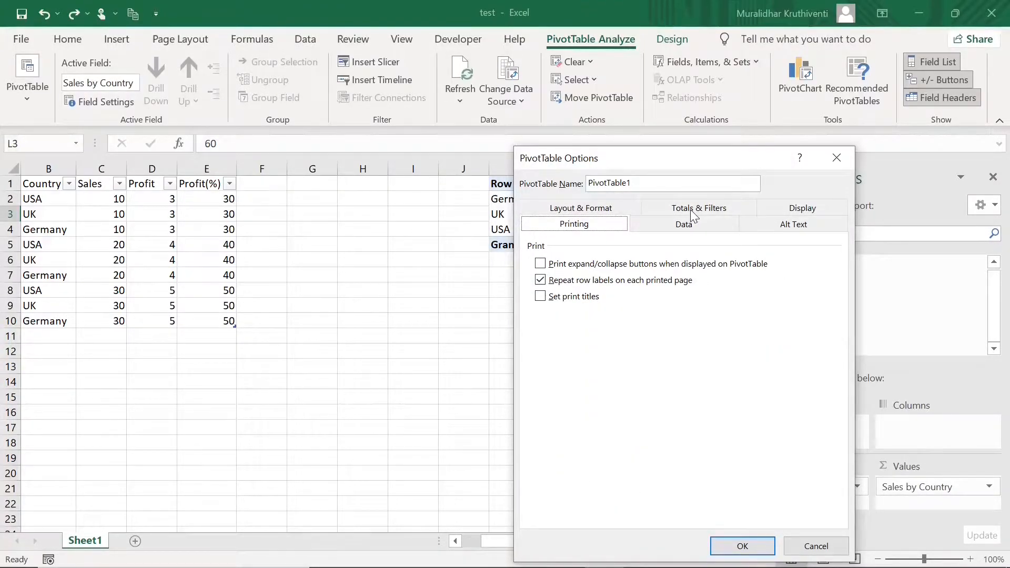
pyautogui.click(693, 228)
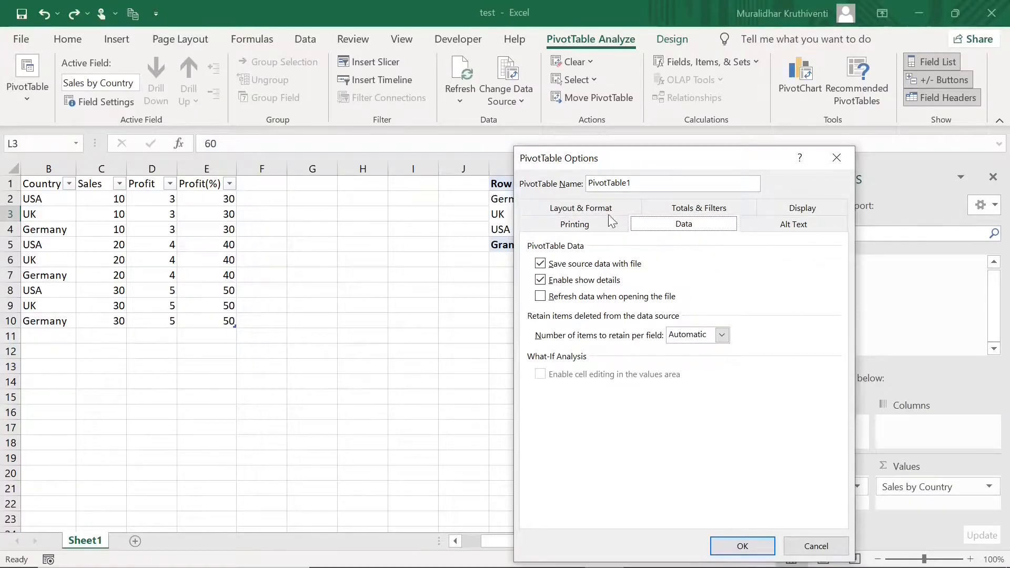
pyautogui.moveTo(613, 155); pyautogui.dragTo(570, 101)
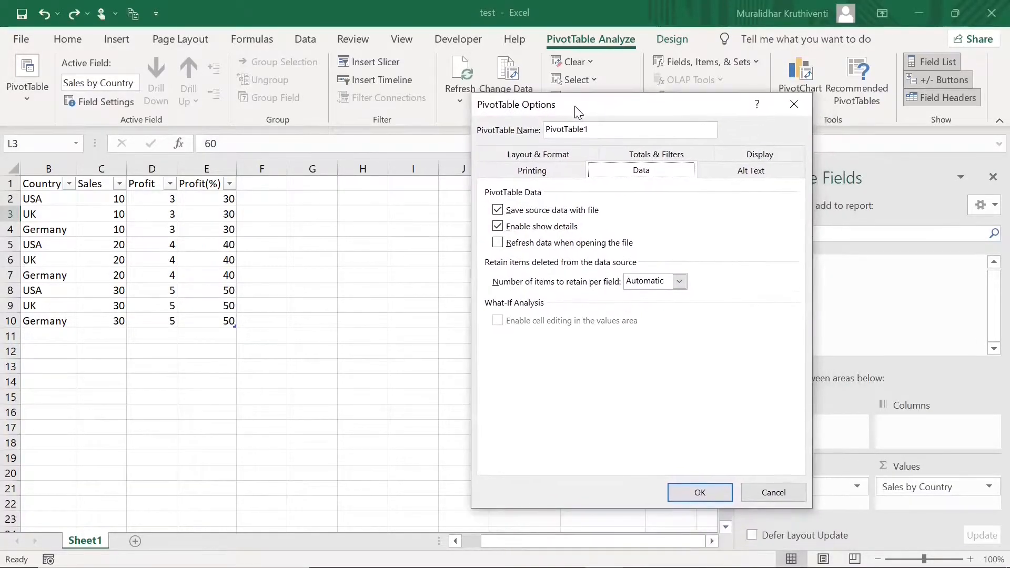
pyautogui.click(773, 494)
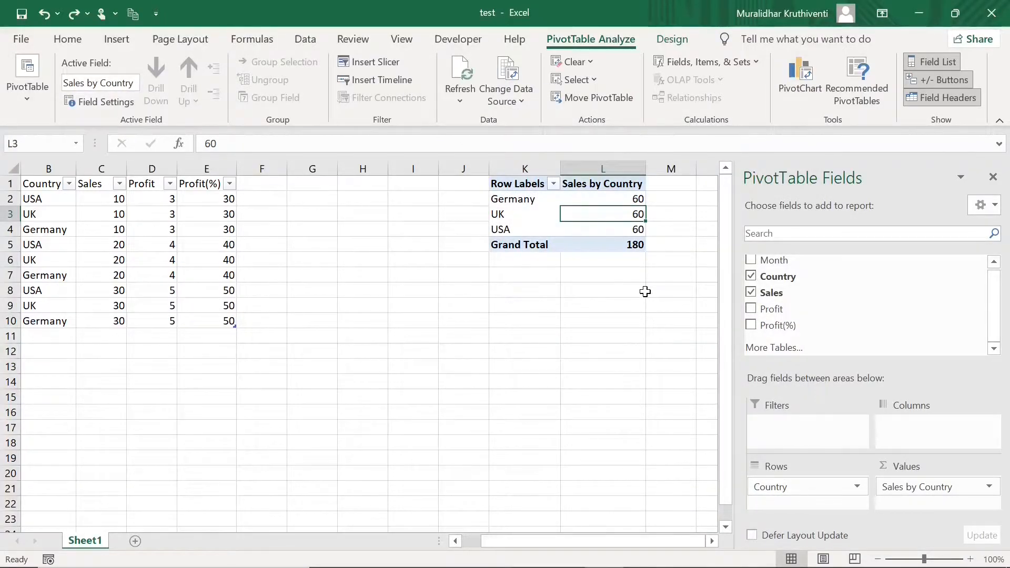
pyautogui.click(637, 200)
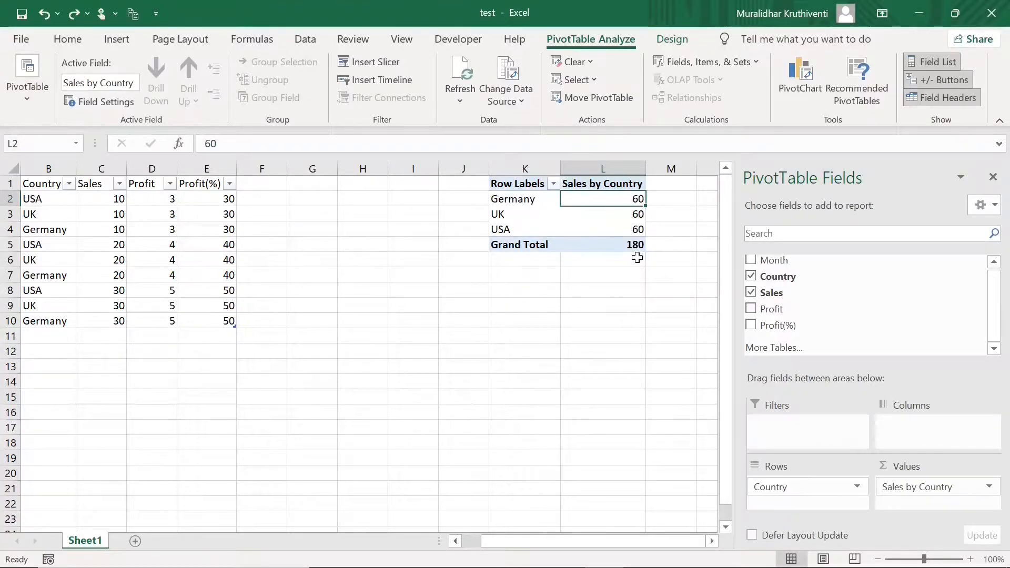
pyautogui.click(632, 214)
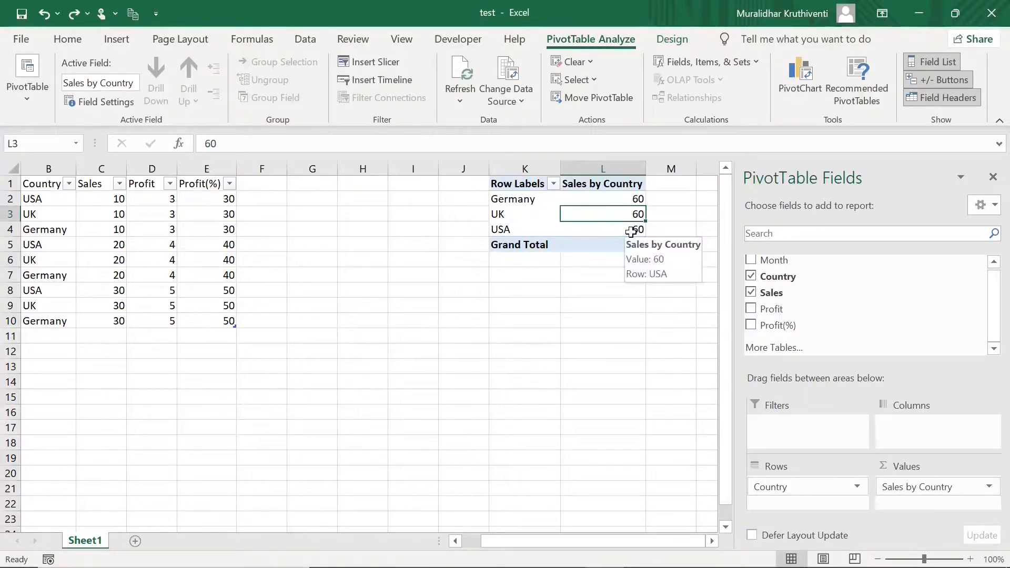
pyautogui.click(631, 230)
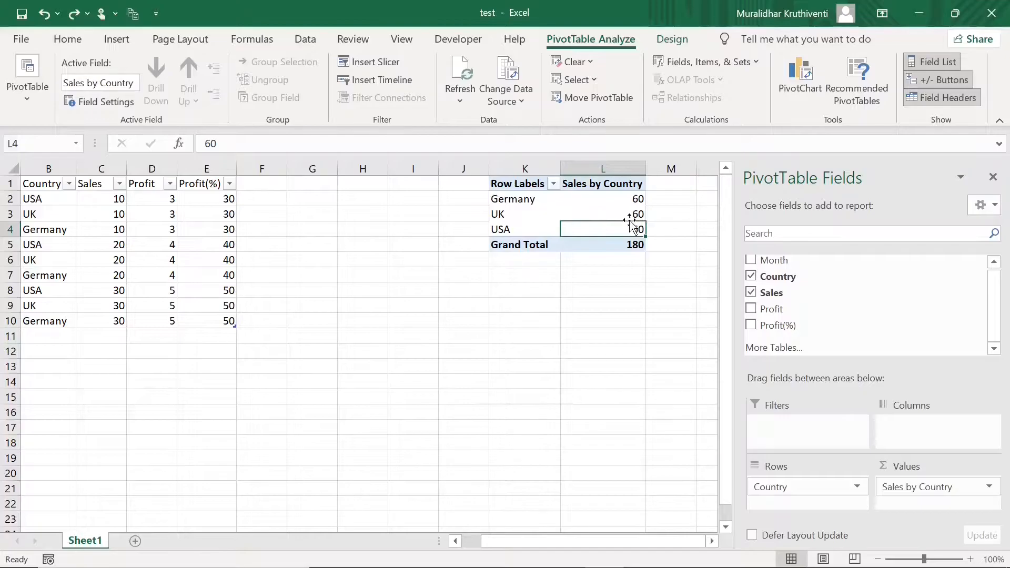
pyautogui.moveTo(622, 200)
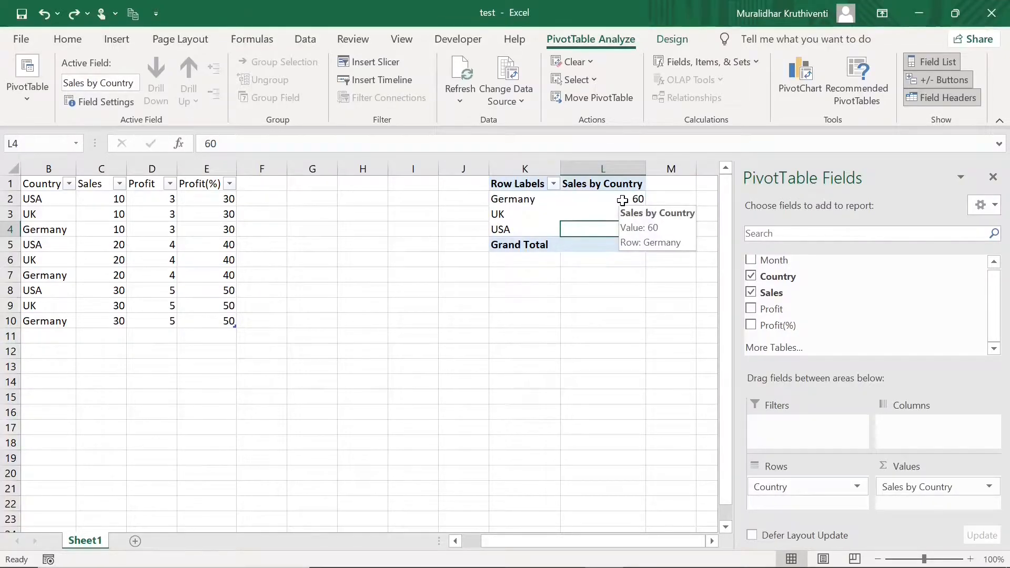
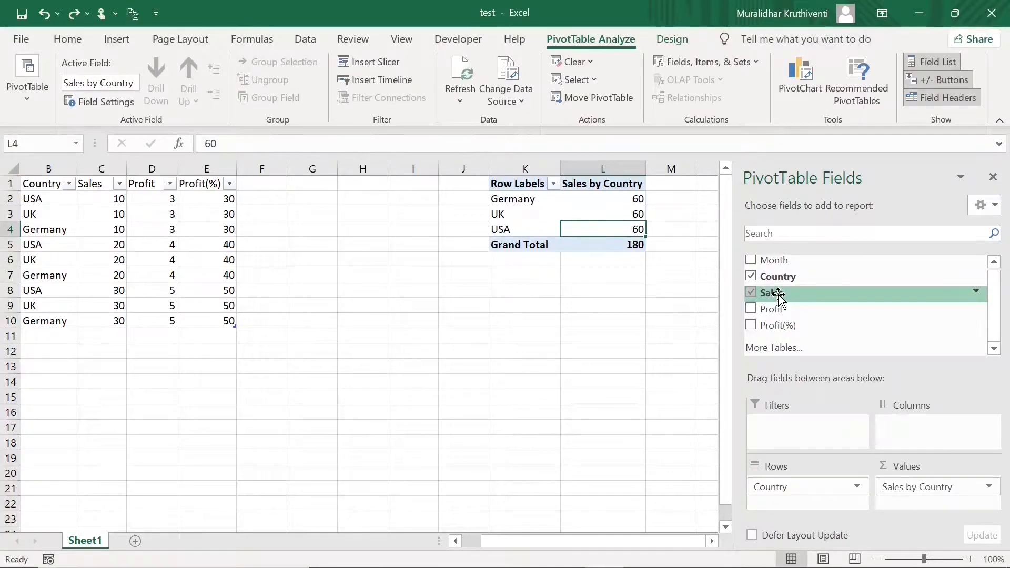
# Add the Sales field to the PivotTable's values a second time and compare the two value column headers.
pyautogui.moveTo(779, 297); pyautogui.dragTo(903, 502)
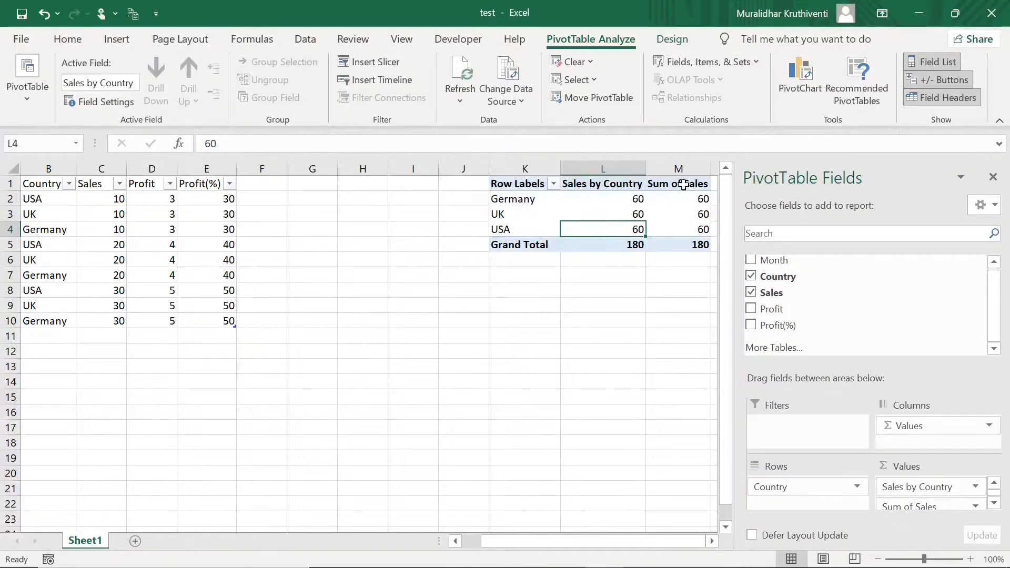
pyautogui.click(602, 185)
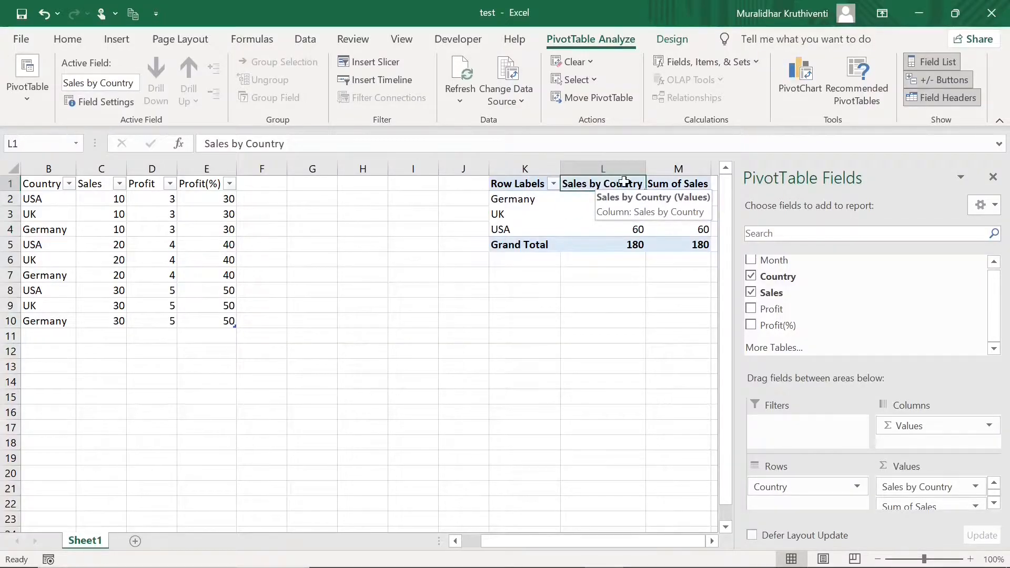
pyautogui.click(677, 184)
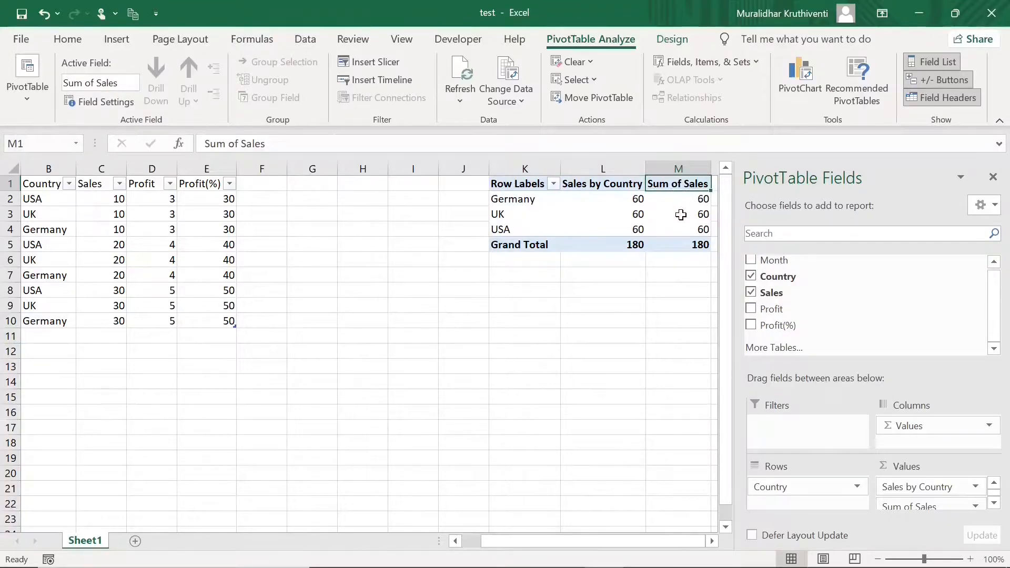
# Show the Sum of Sales values in column M as % of Grand Total.
pyautogui.rightClick(680, 214)
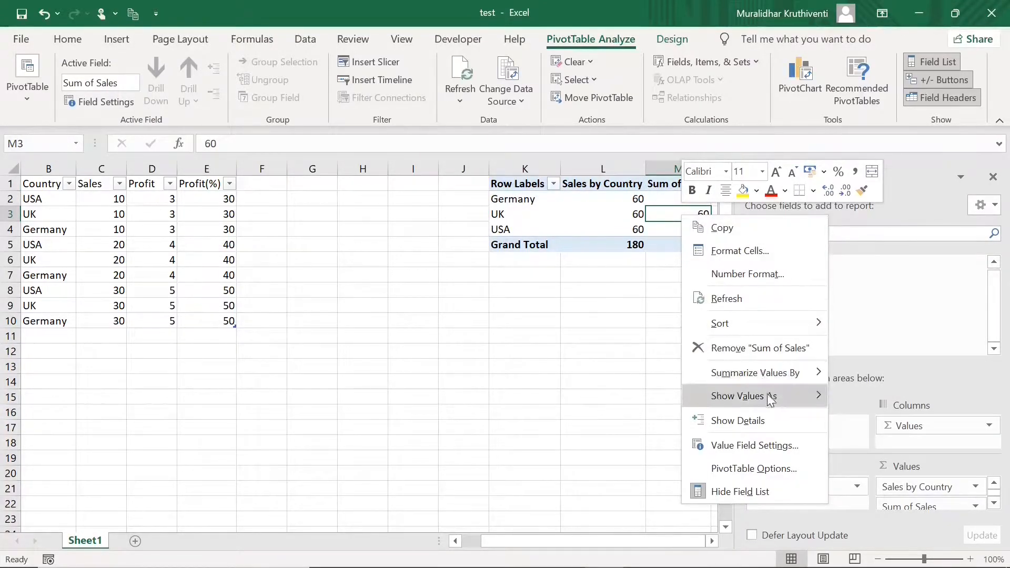
pyautogui.moveTo(770, 398)
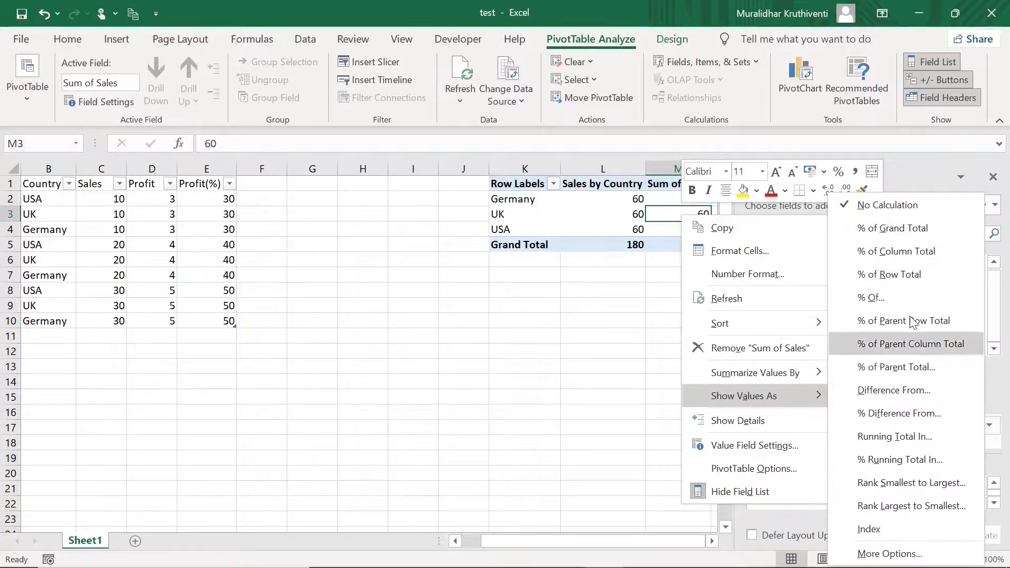
pyautogui.click(898, 230)
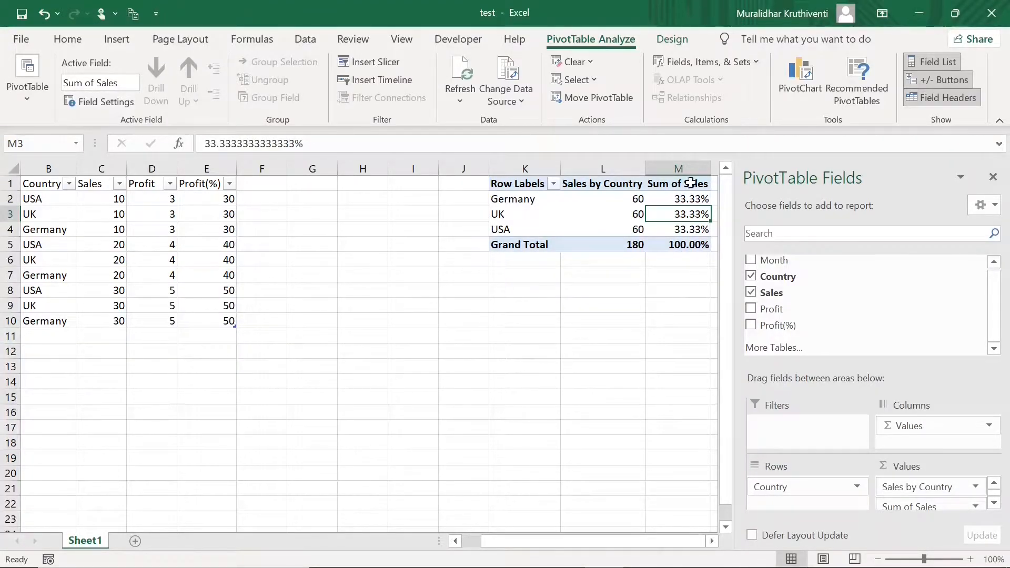
# Try Month as a report filter, review its multiple-item selection without applying it, and undo the added filter.
pyautogui.moveTo(696, 210)
pyautogui.click(679, 183)
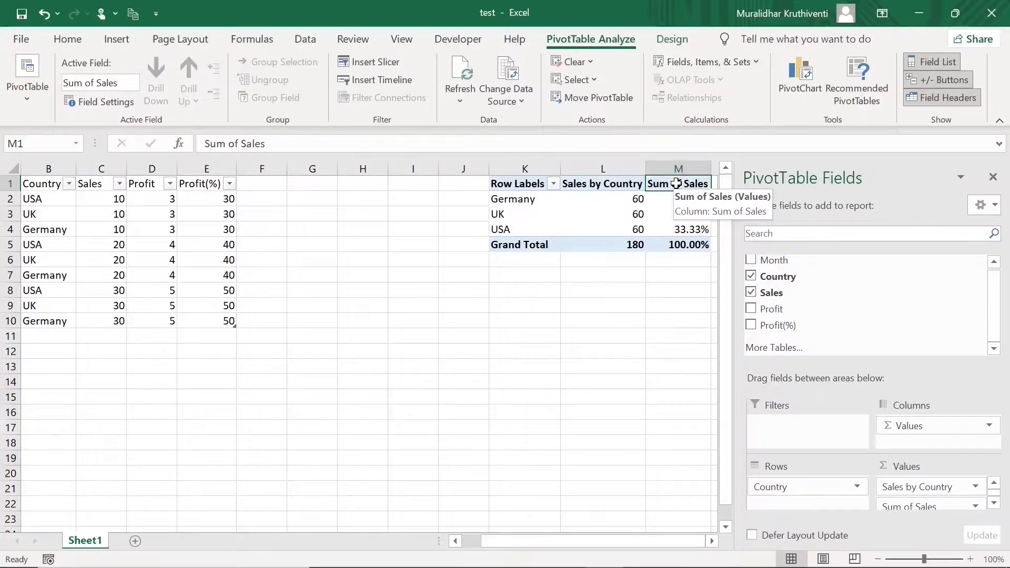
pyautogui.click(637, 184)
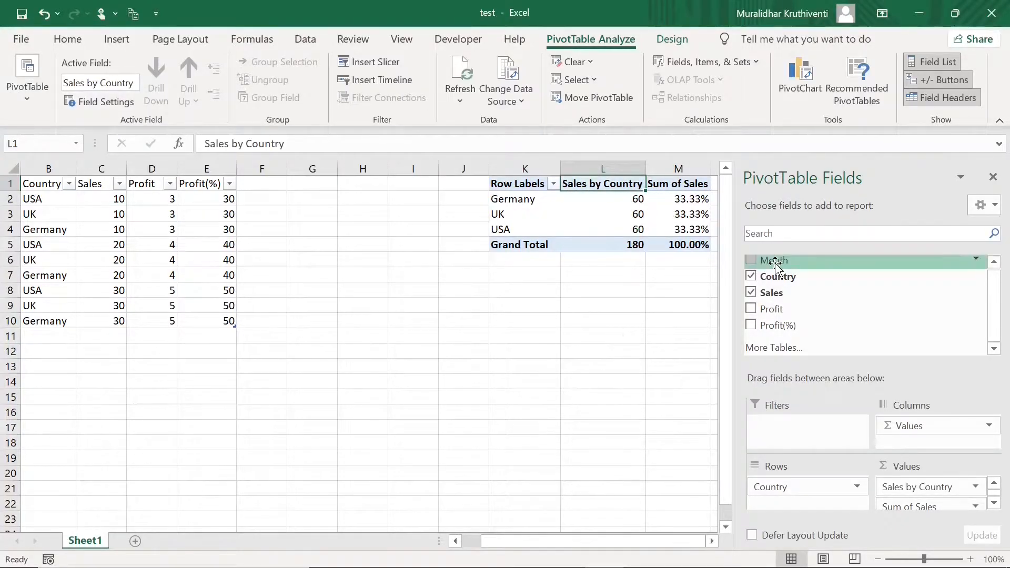
pyautogui.moveTo(767, 262); pyautogui.dragTo(784, 431)
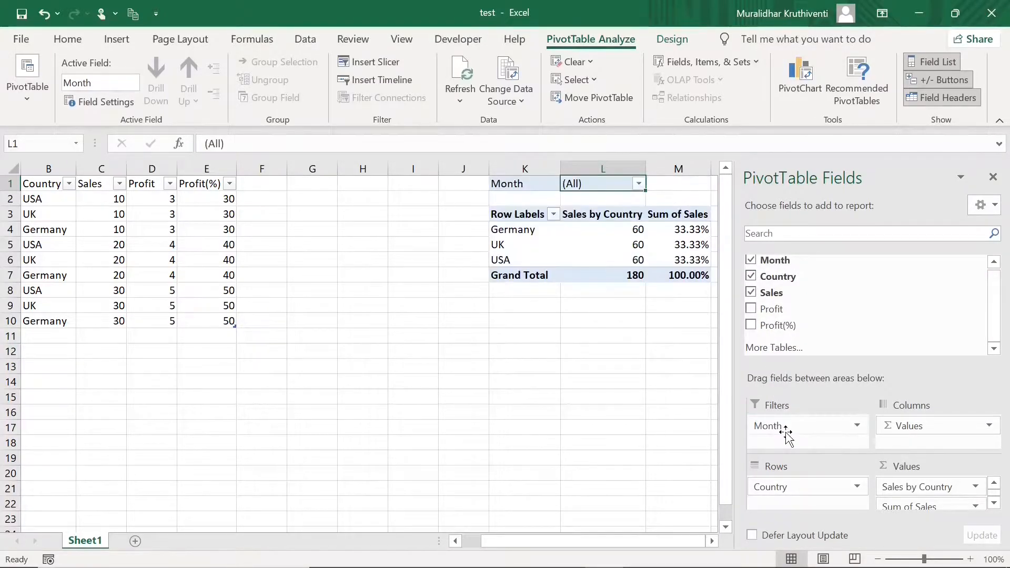
pyautogui.click(638, 184)
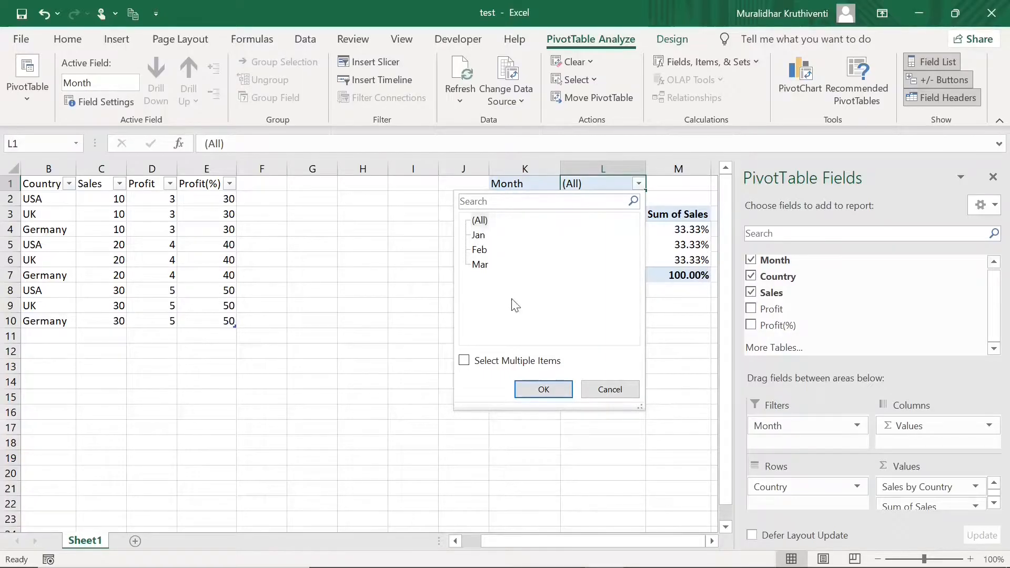
pyautogui.click(463, 361)
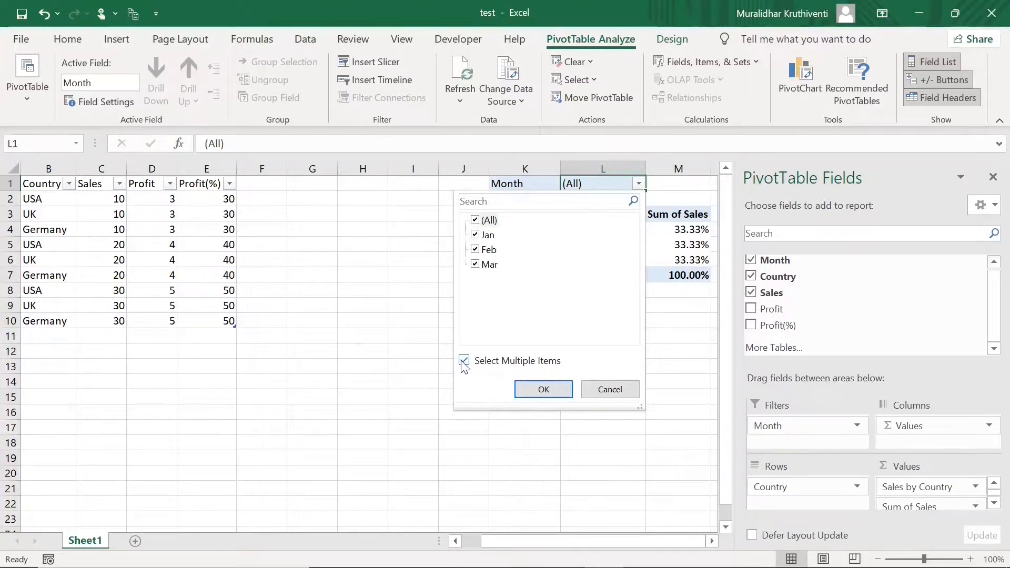
pyautogui.click(606, 389)
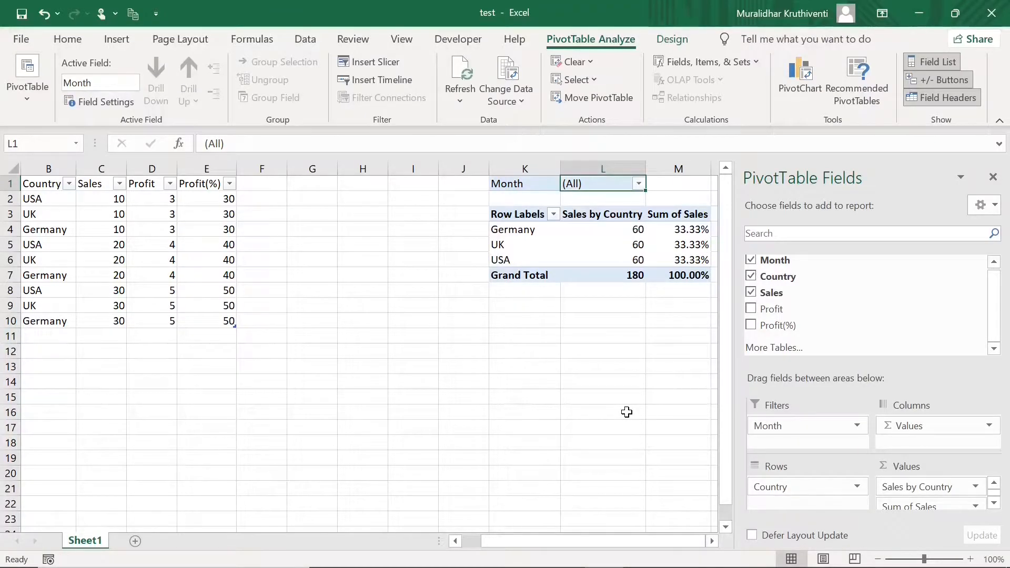
pyautogui.hotkey('ctrl', 'z')
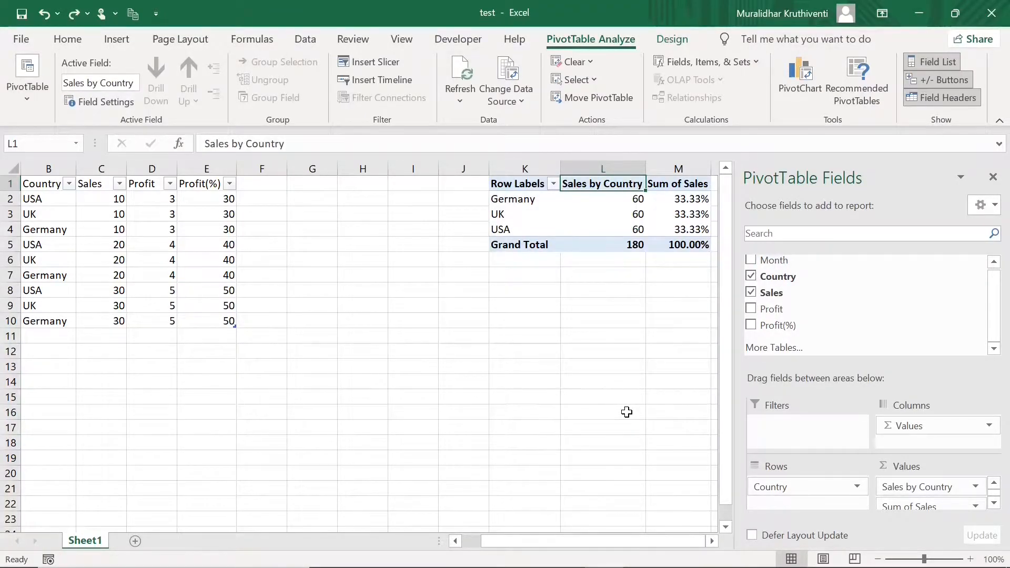
# Add Month as a slicer for the PivotTable, shift it slightly and filter the country sales to Jan.
pyautogui.rightClick(775, 260)
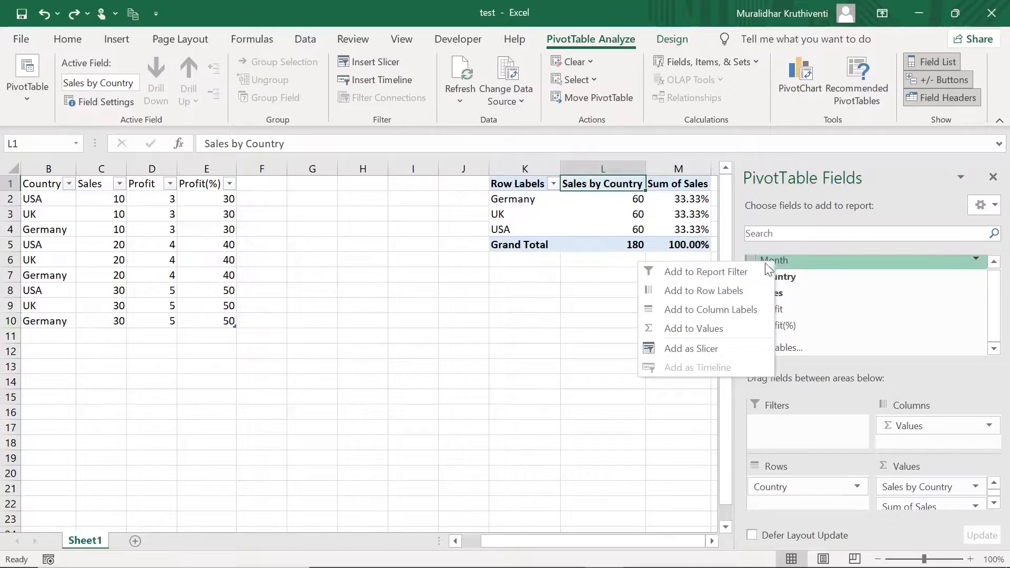
pyautogui.click(688, 345)
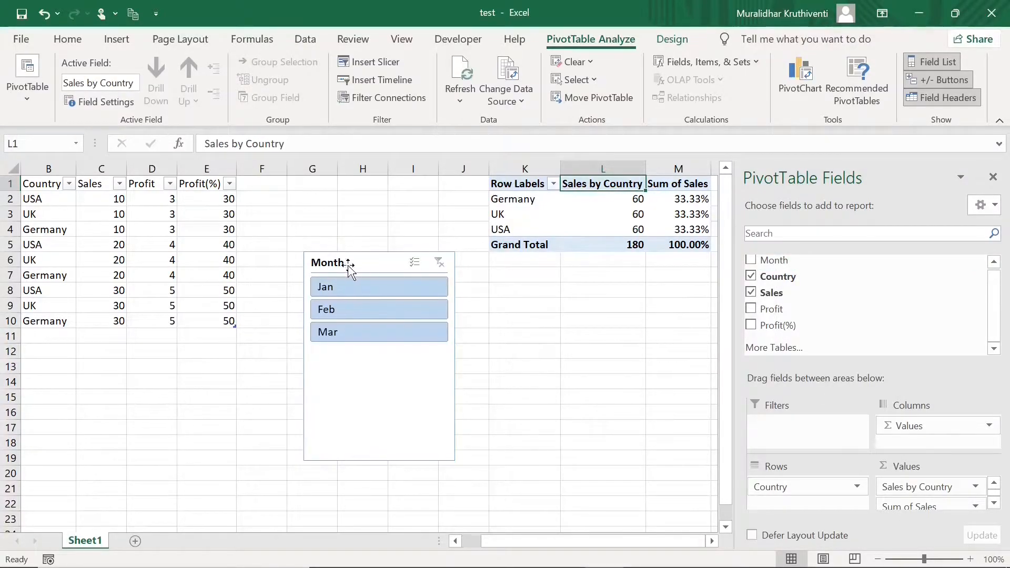
pyautogui.moveTo(351, 263); pyautogui.dragTo(356, 266)
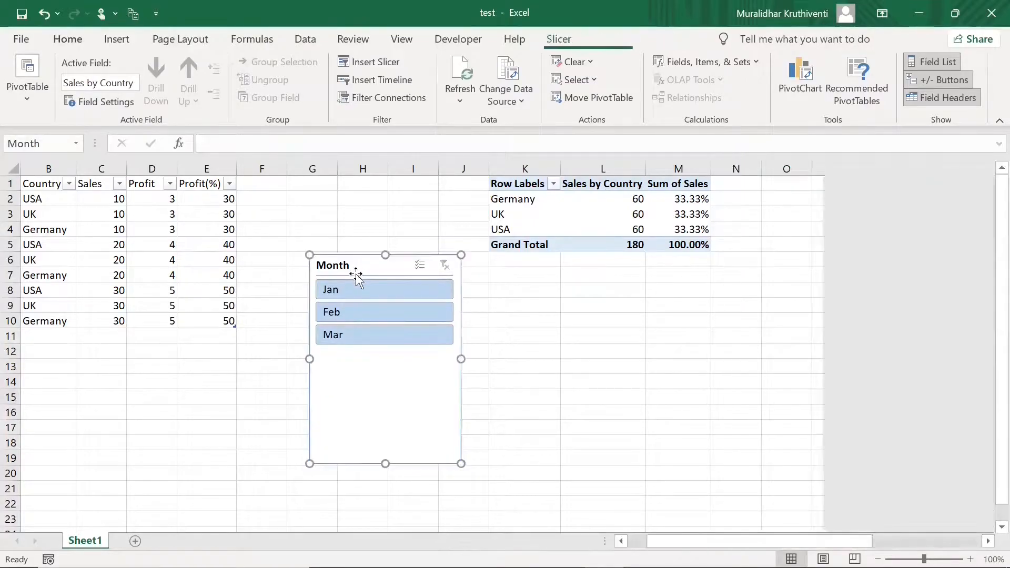
pyautogui.click(350, 291)
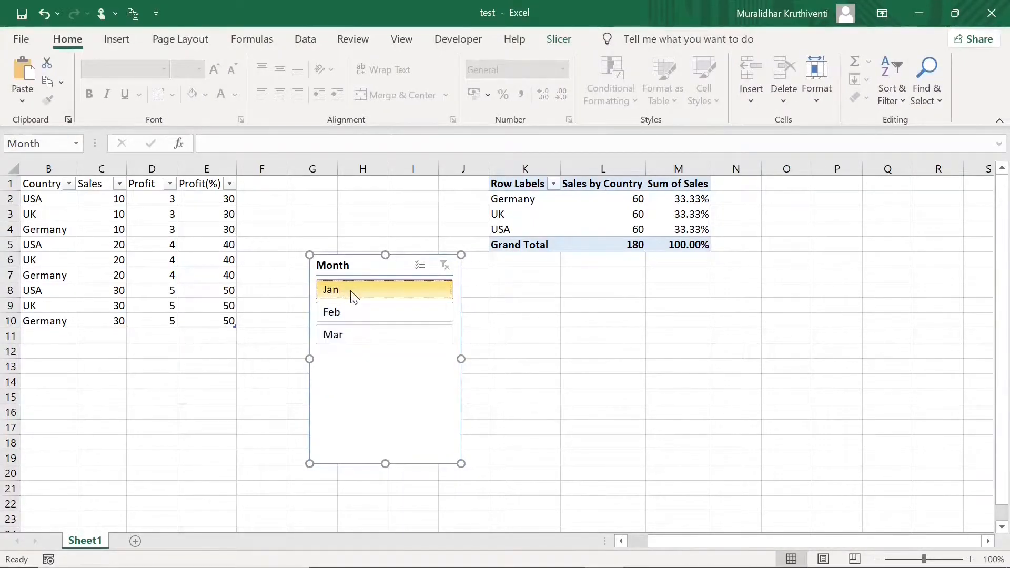
pyautogui.moveTo(640, 212)
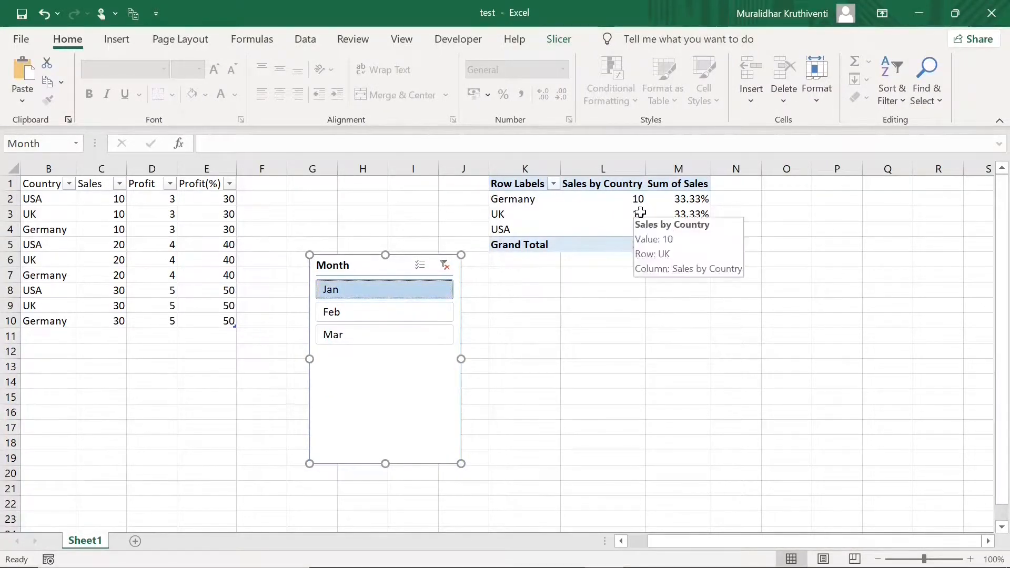
pyautogui.moveTo(640, 247)
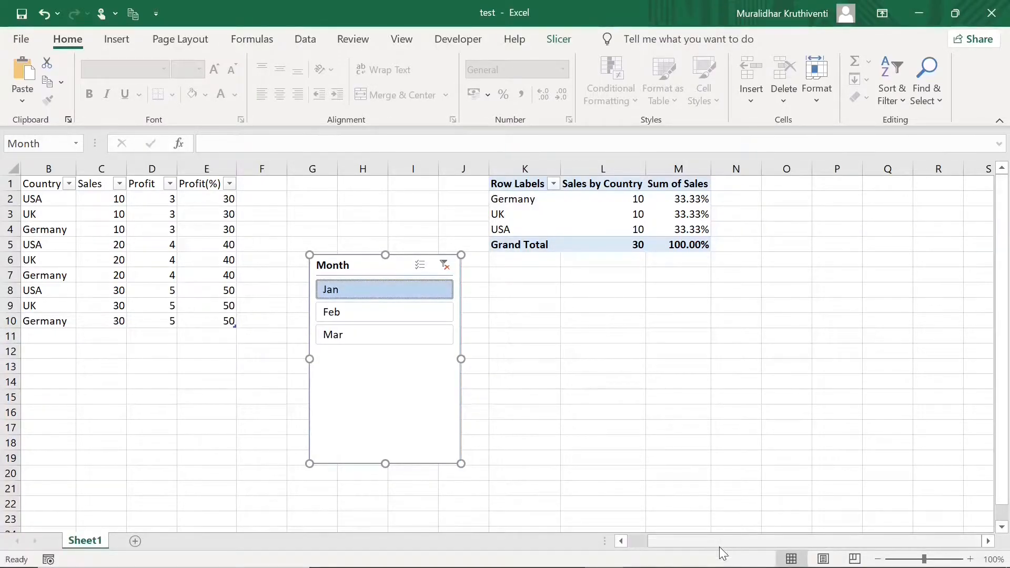
# Filter the PivotTable with the Month slicer to Feb, to Mar, and to both months together using multi-select.
pyautogui.moveTo(718, 547); pyautogui.dragTo(675, 544)
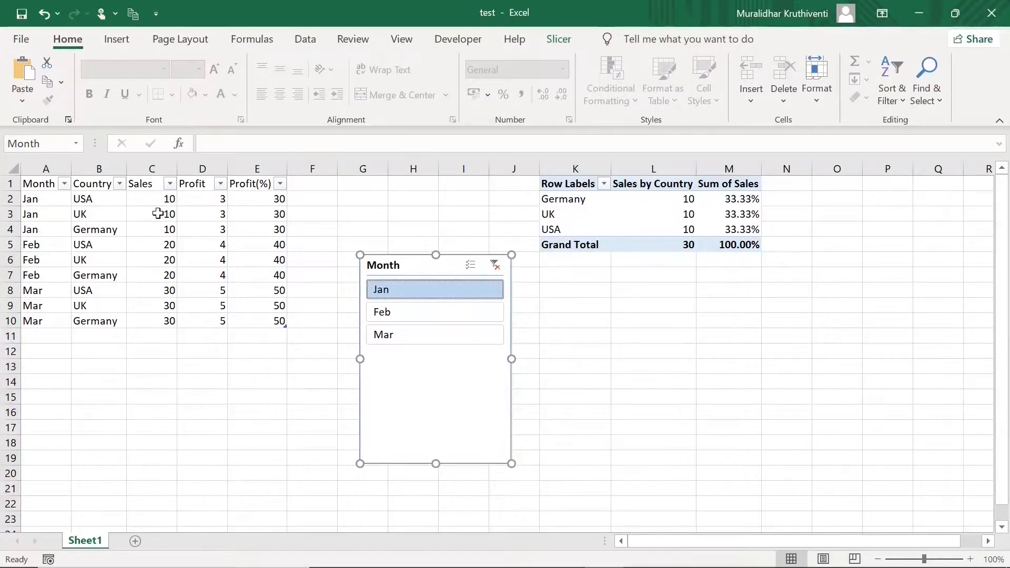
pyautogui.click(393, 314)
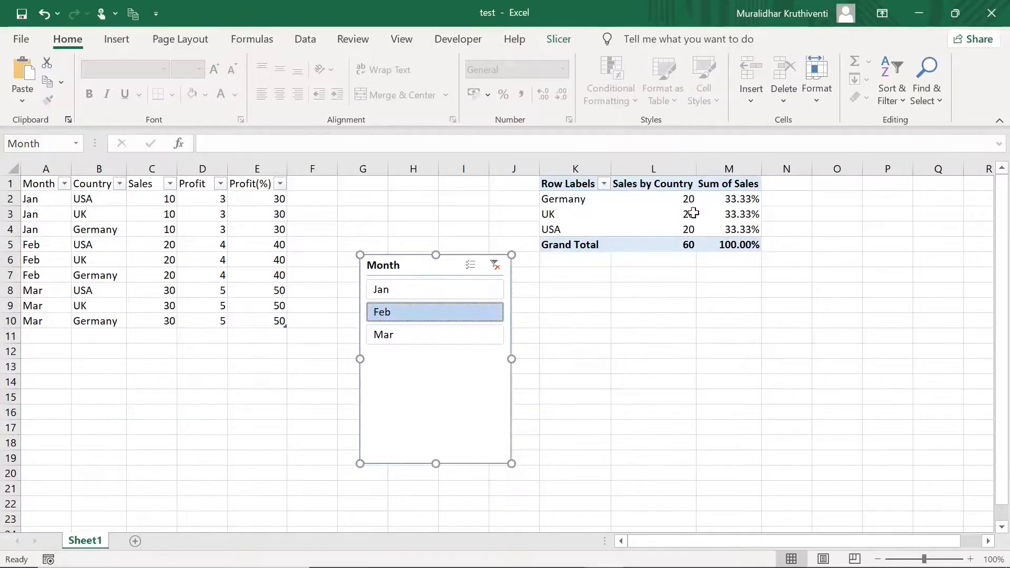
pyautogui.click(462, 337)
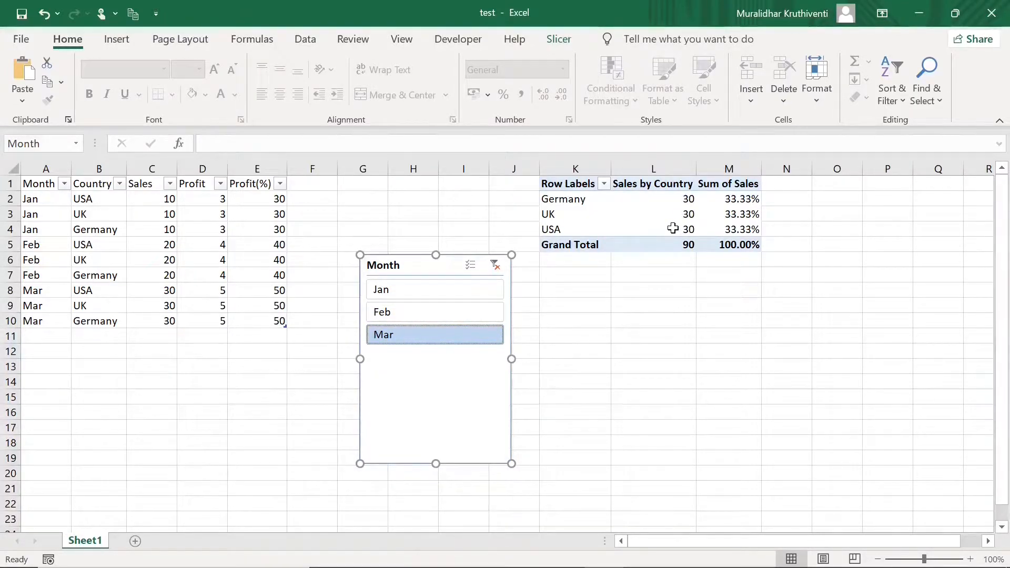
pyautogui.click(473, 268)
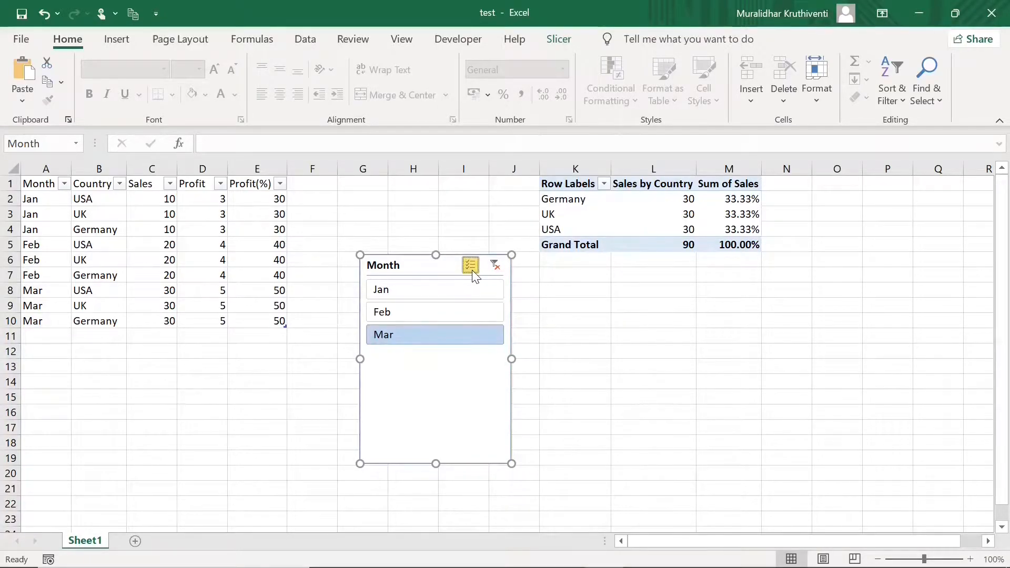
pyautogui.click(414, 310)
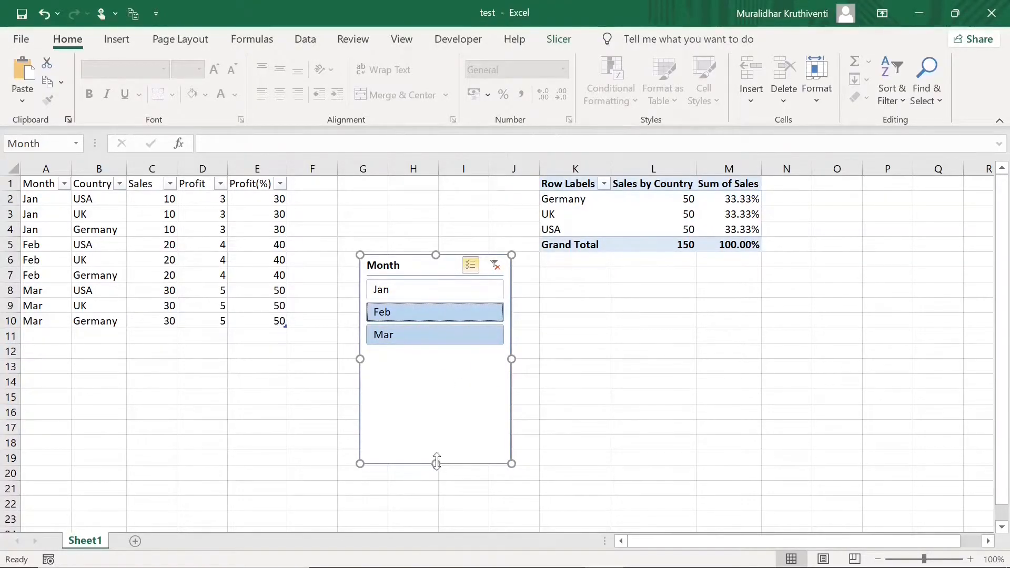
# Shorten the Month slicer to fit its month entries, place it below the PivotTable and deselect it.
pyautogui.moveTo(436, 462); pyautogui.dragTo(444, 367)
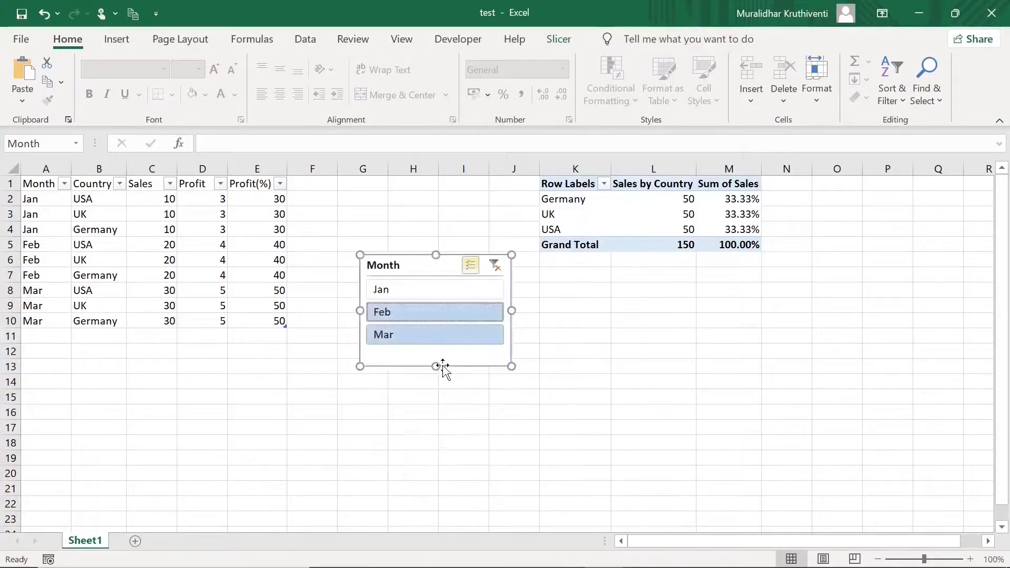
pyautogui.moveTo(423, 265); pyautogui.dragTo(748, 295)
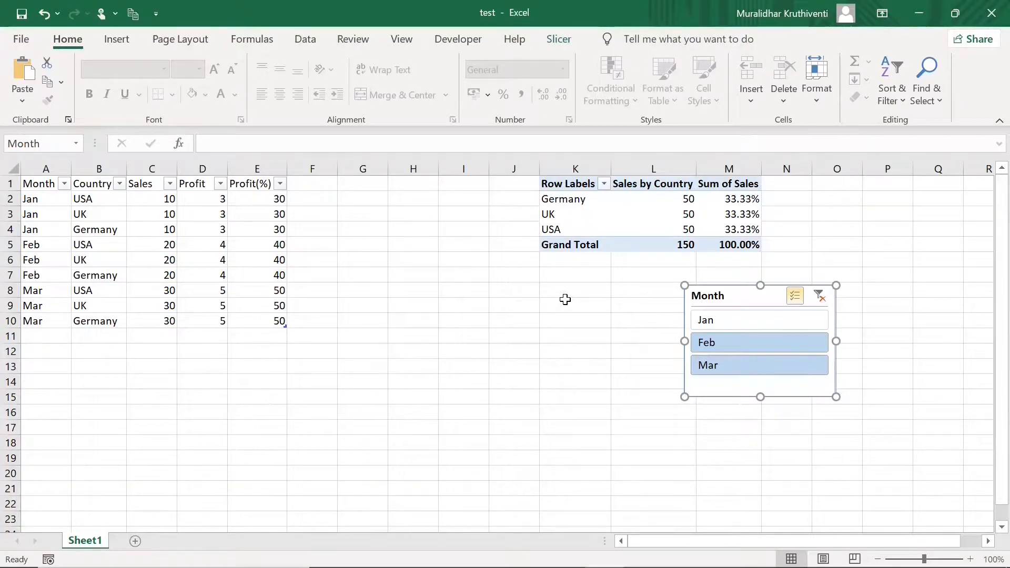
pyautogui.click(517, 400)
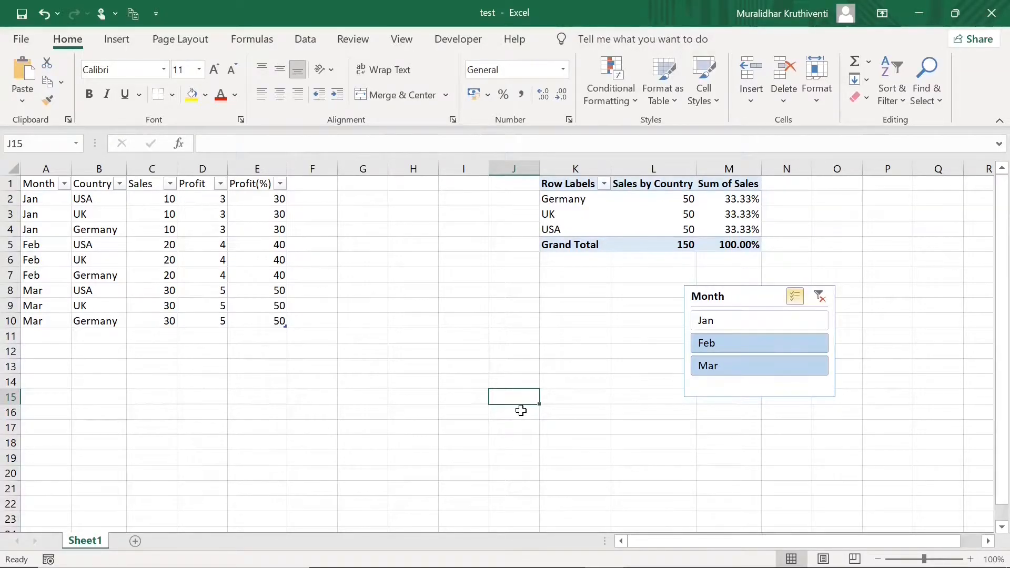
# Undo the Month slicer's changes, its insertion and the % of Grand Total display of Sum of Sales.
pyautogui.hotkey('ctrl', 'z')
pyautogui.hotkey('ctrl', 'z')
pyautogui.hotkey('ctrl', 'z')
pyautogui.hotkey('ctrl', 'z')
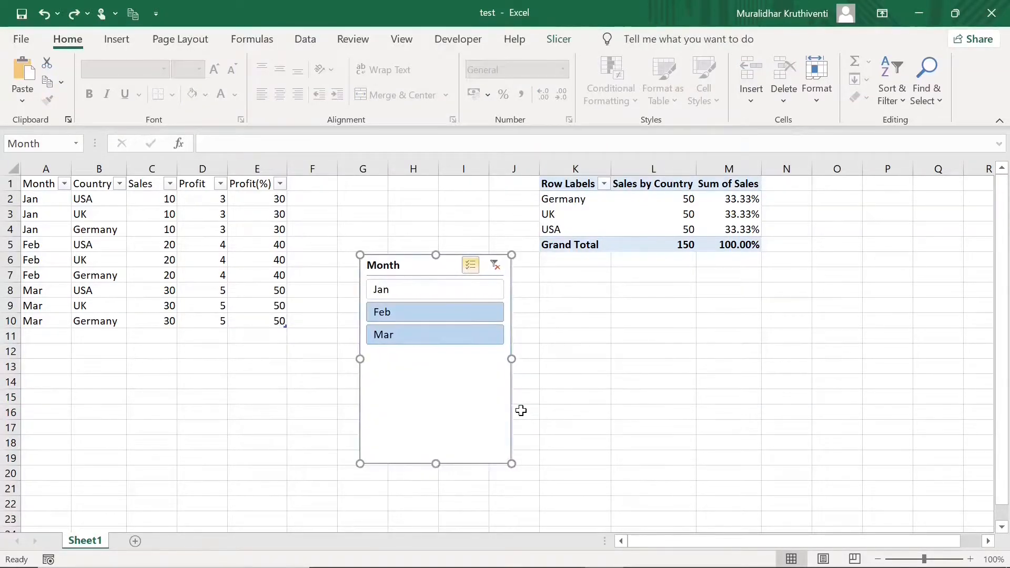
pyautogui.hotkey('ctrl', 'z')
pyautogui.hotkey('ctrl', 'z')
pyautogui.hotkey('ctrl', 'z')
pyautogui.hotkey('ctrl', 'z')
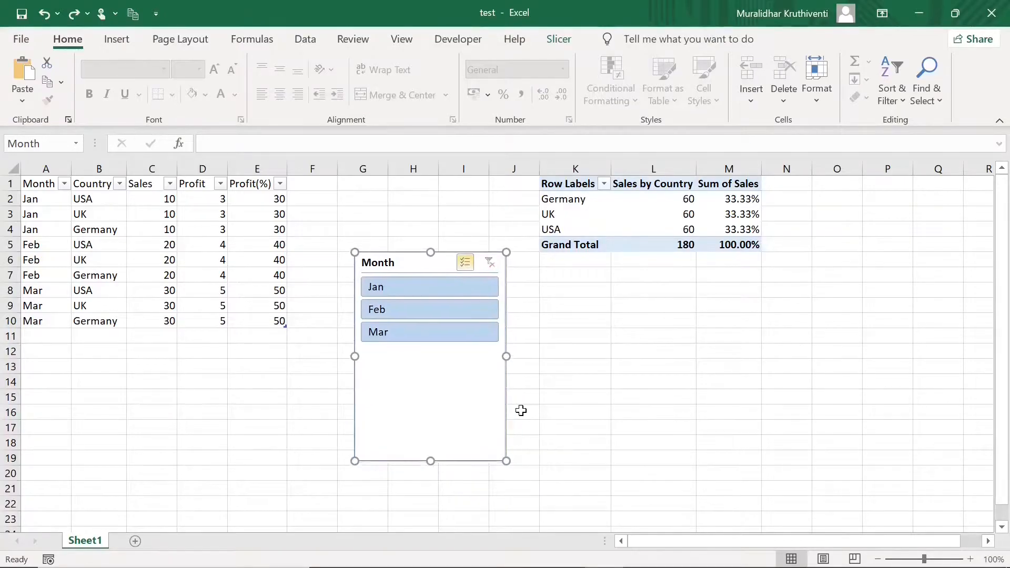
pyautogui.hotkey('ctrl', 'z')
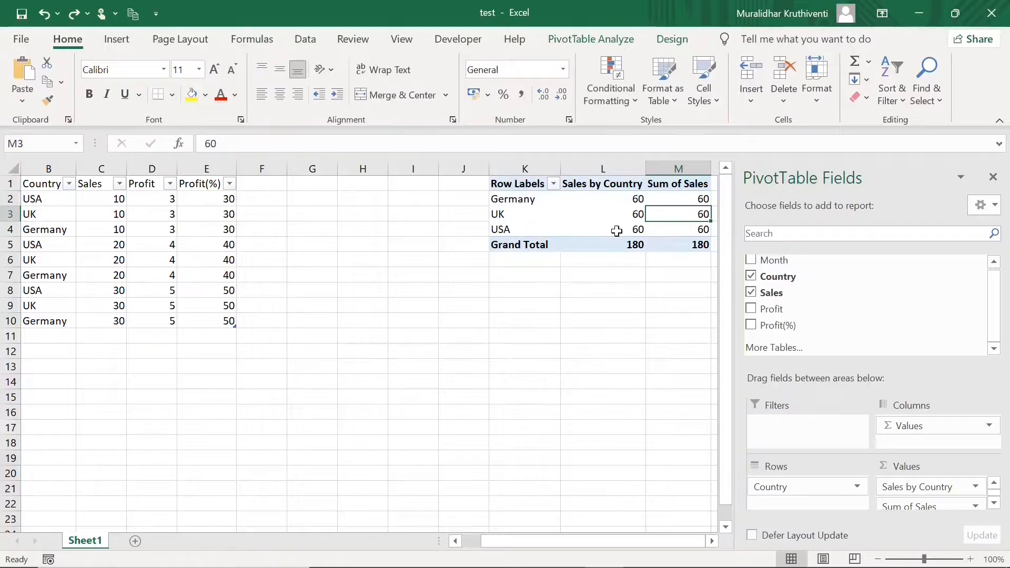
# Add a new record in row 11 of the source table with month Apr, country USA and sales 40.
pyautogui.moveTo(617, 232)
pyautogui.moveTo(520, 539); pyautogui.dragTo(468, 542)
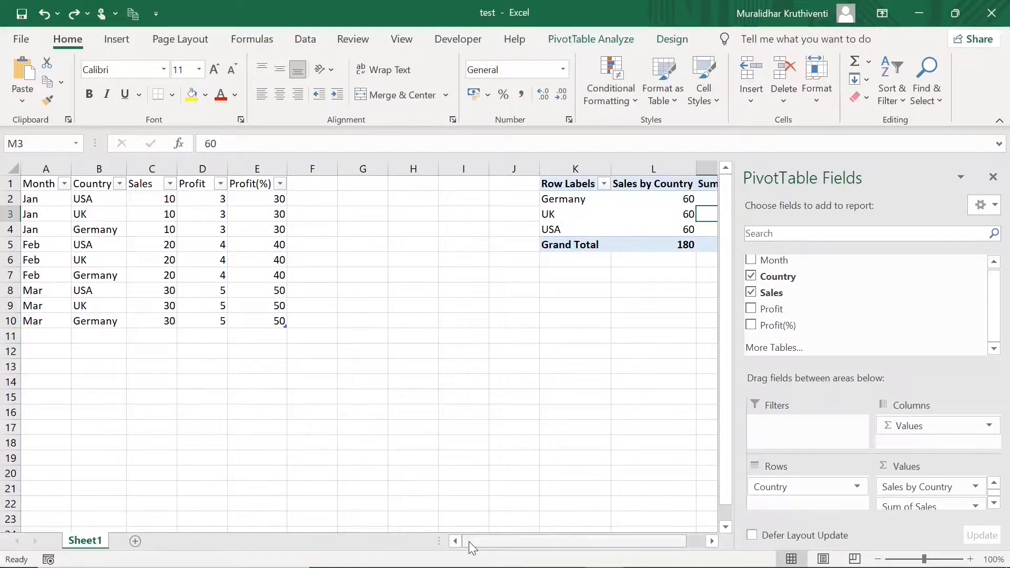
pyautogui.click(49, 338)
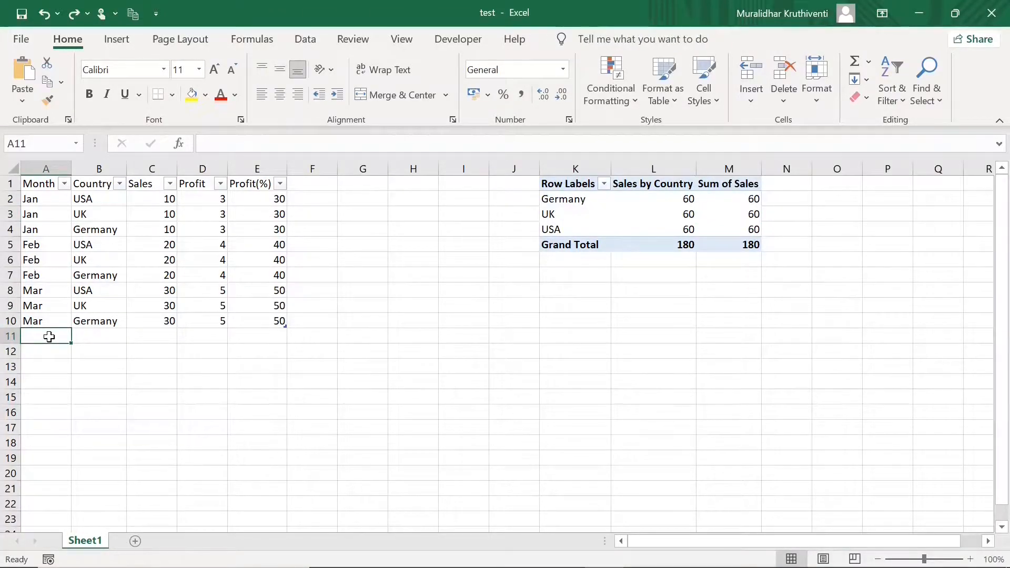
pyautogui.write('Apr')
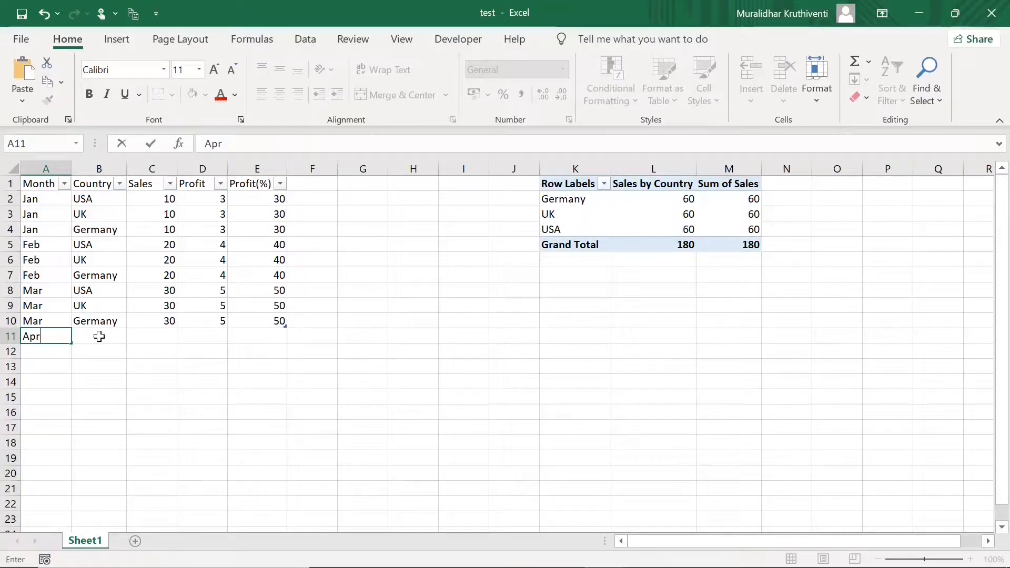
pyautogui.click(99, 336)
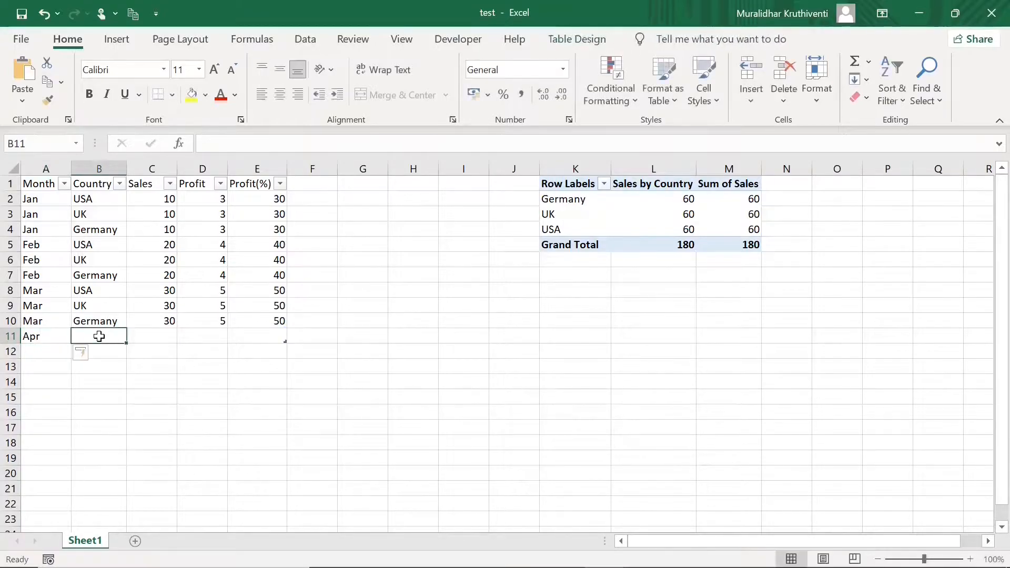
pyautogui.write('USA')
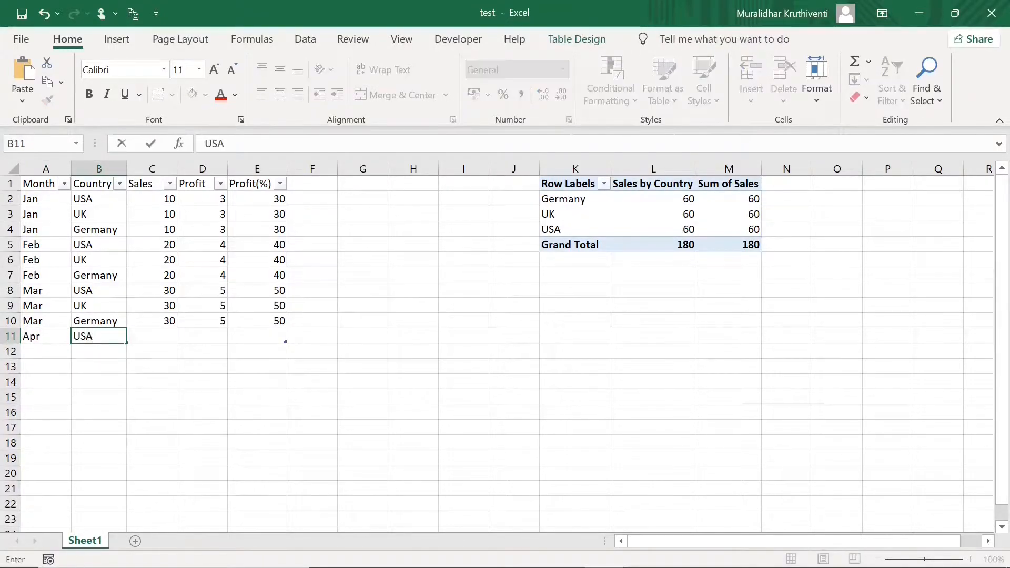
pyautogui.click(162, 339)
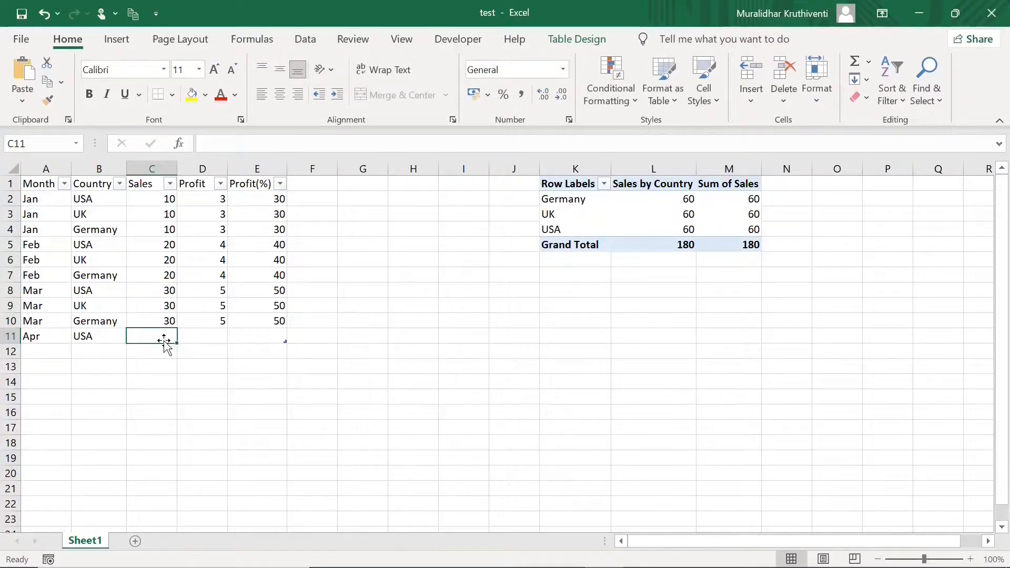
pyautogui.write('40')
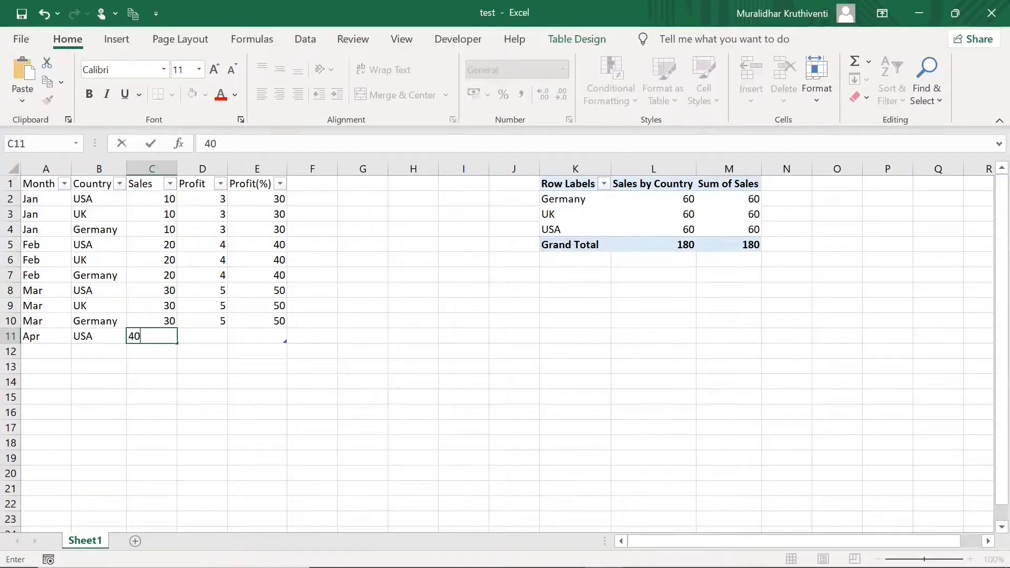
pyautogui.click(216, 339)
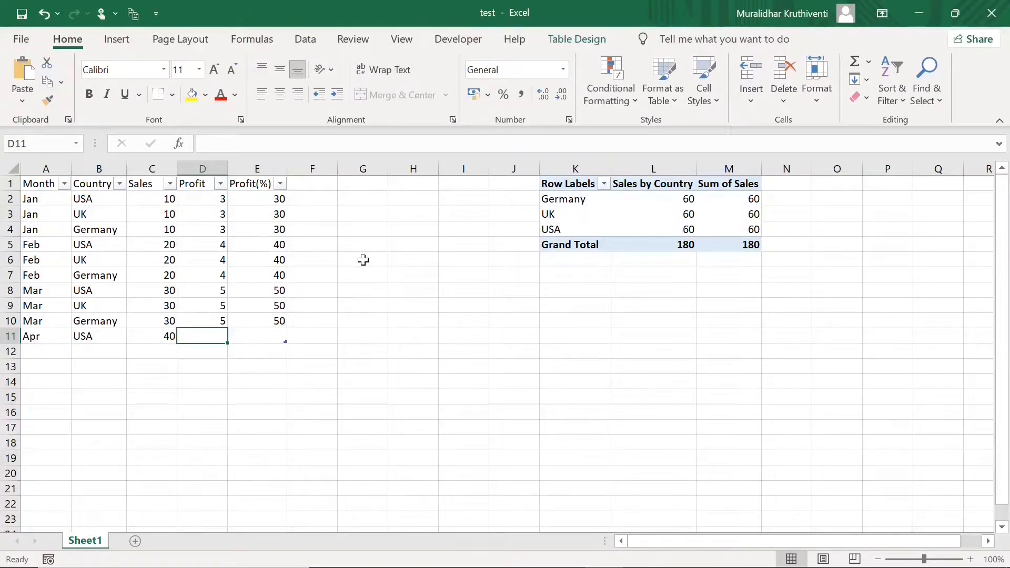
# Refresh the PivotTable to include the new source row and check the USA value under Sales by Country.
pyautogui.rightClick(638, 221)
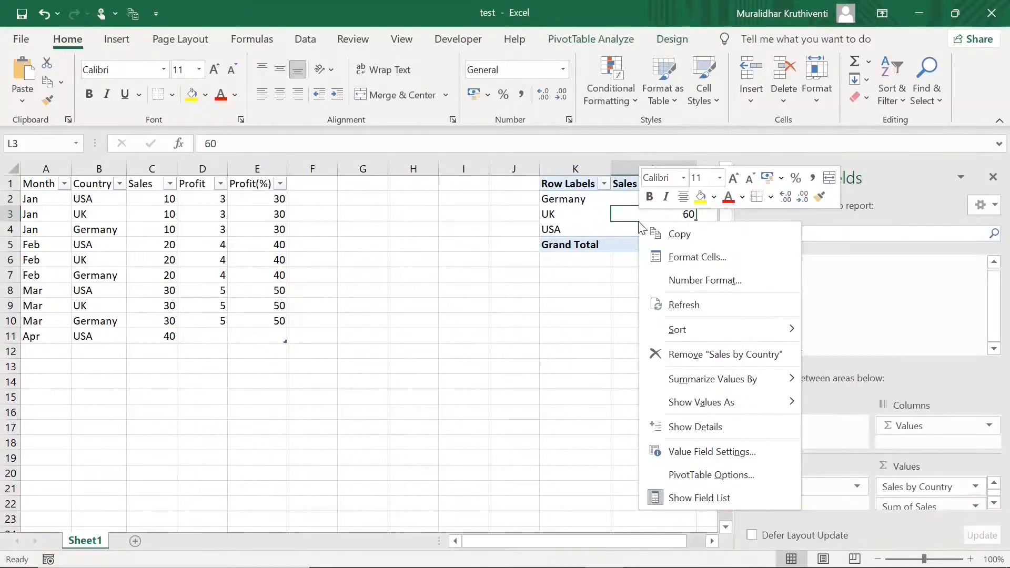
pyautogui.click(677, 313)
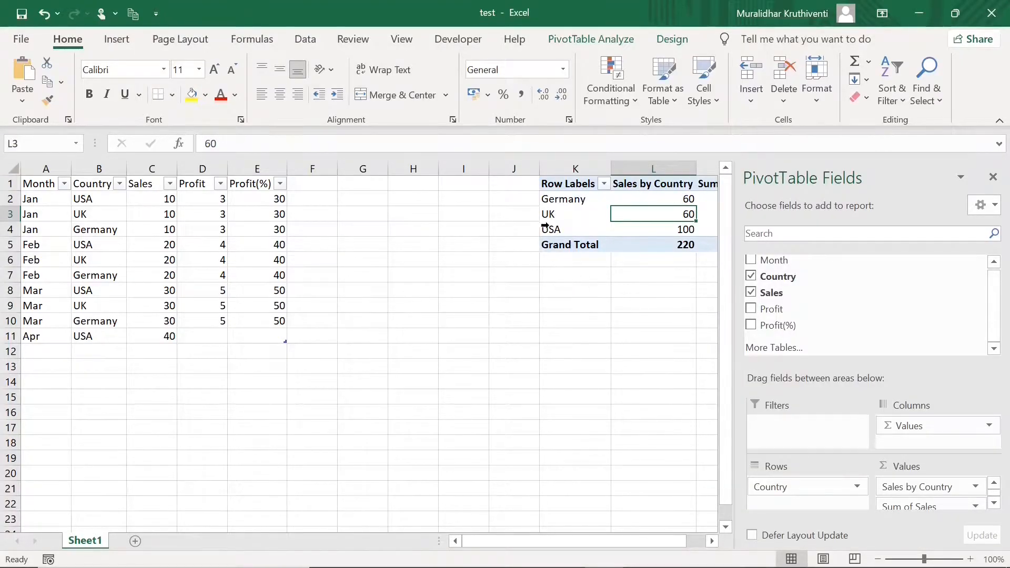
pyautogui.click(687, 233)
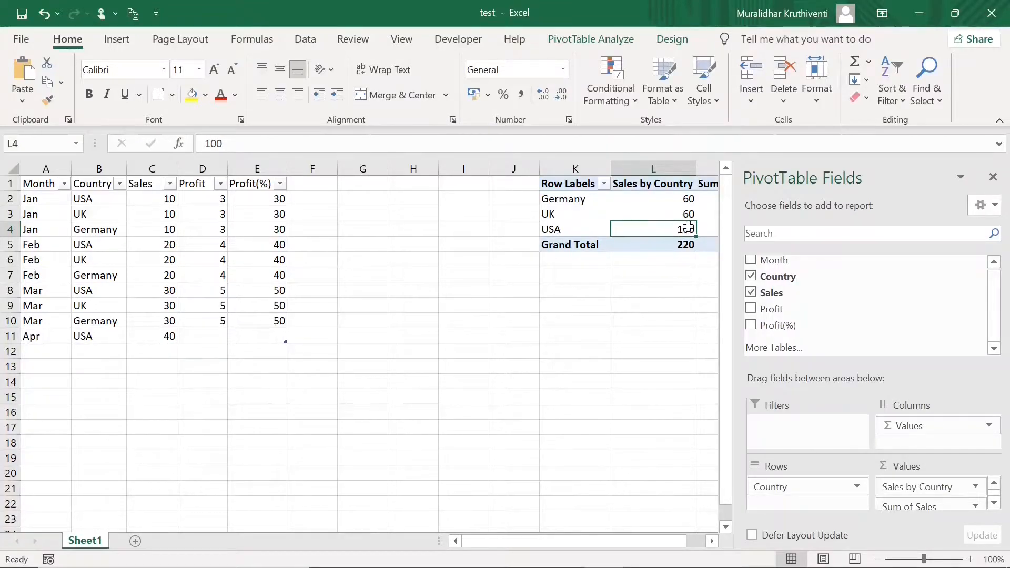
# Select the source table A1:E11, examine the Table command's description, and recheck the USA value under Sales by Country.
pyautogui.moveTo(687, 228)
pyautogui.moveTo(47, 190); pyautogui.dragTo(252, 329)
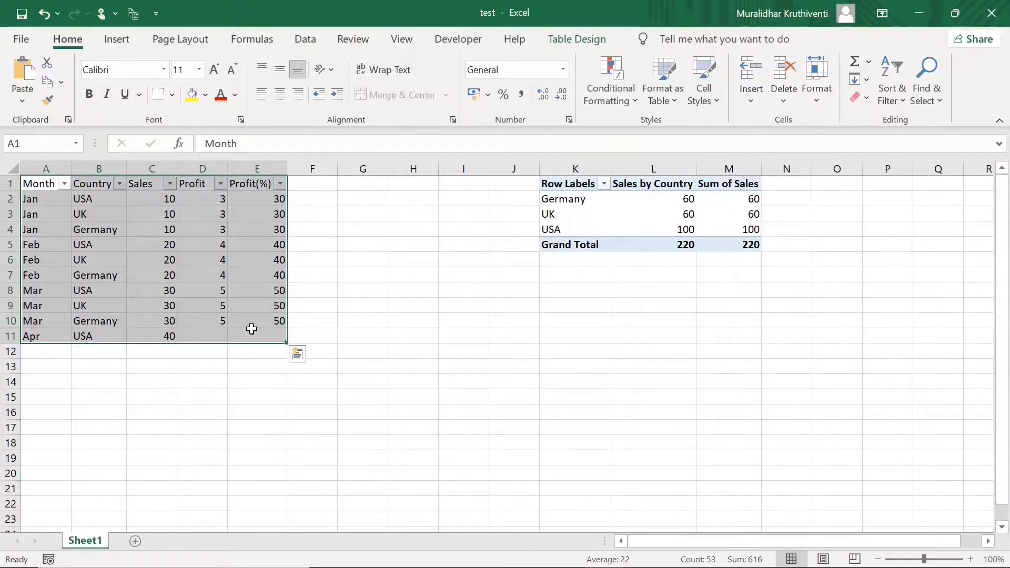
pyautogui.click(117, 43)
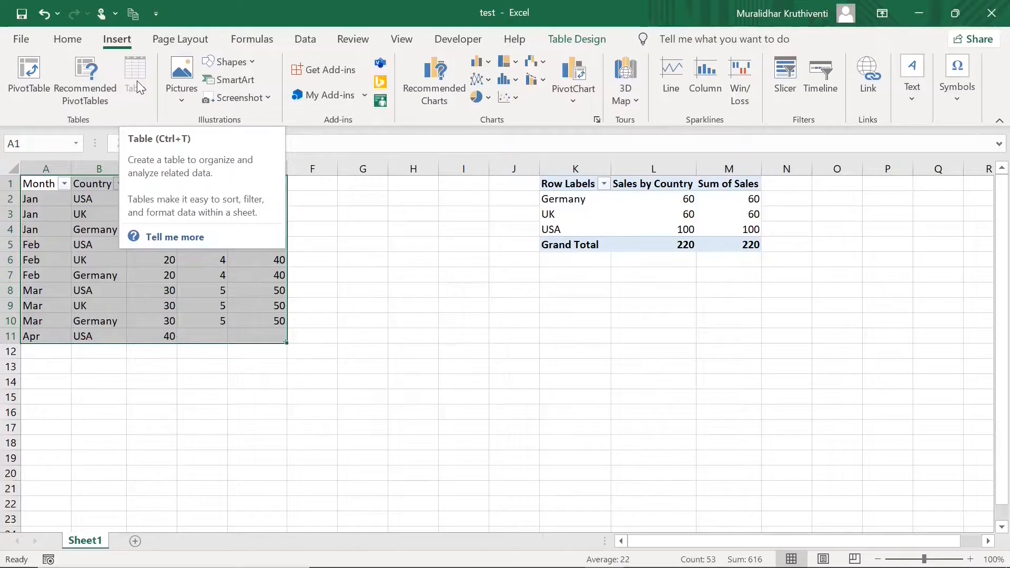
pyautogui.click(390, 286)
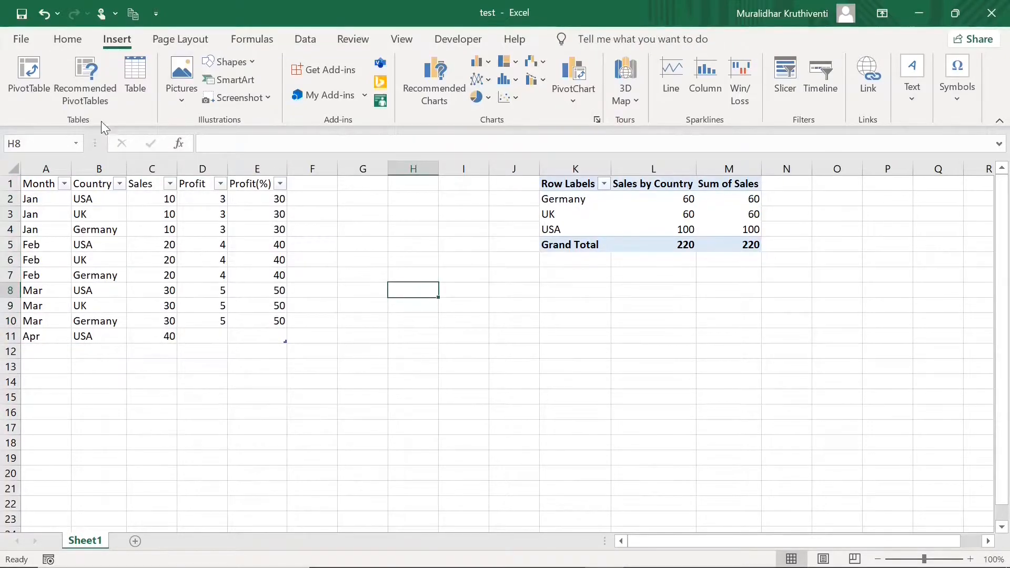
pyautogui.click(69, 43)
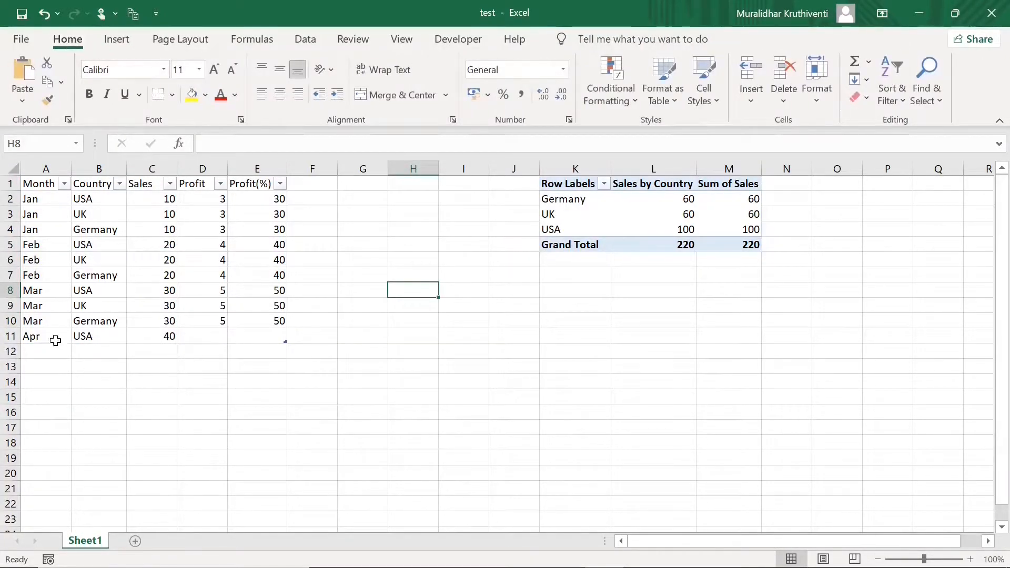
pyautogui.click(693, 233)
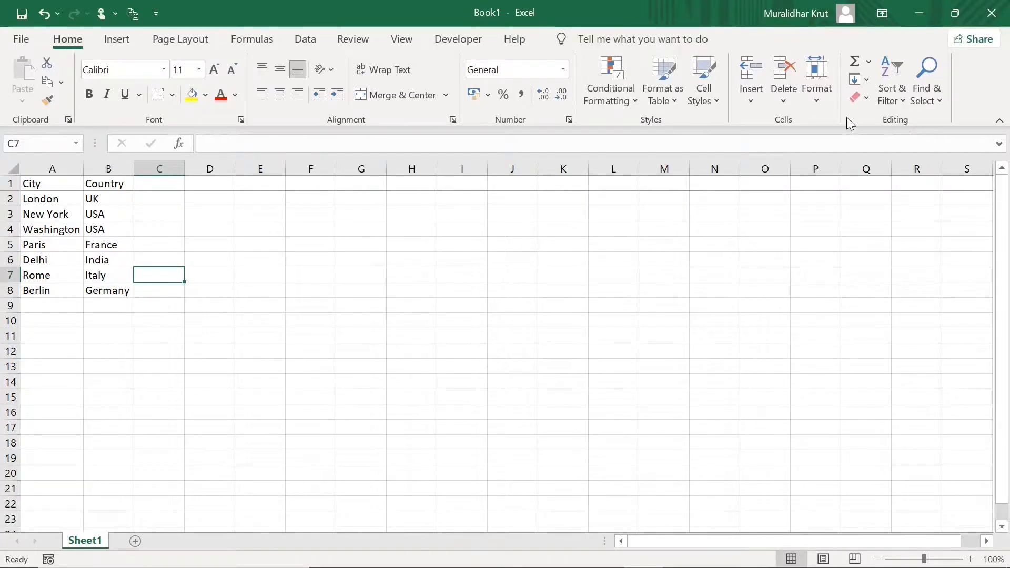
# In the Book1 workbook, search the City column for Rome with Find.
pyautogui.click(45, 168)
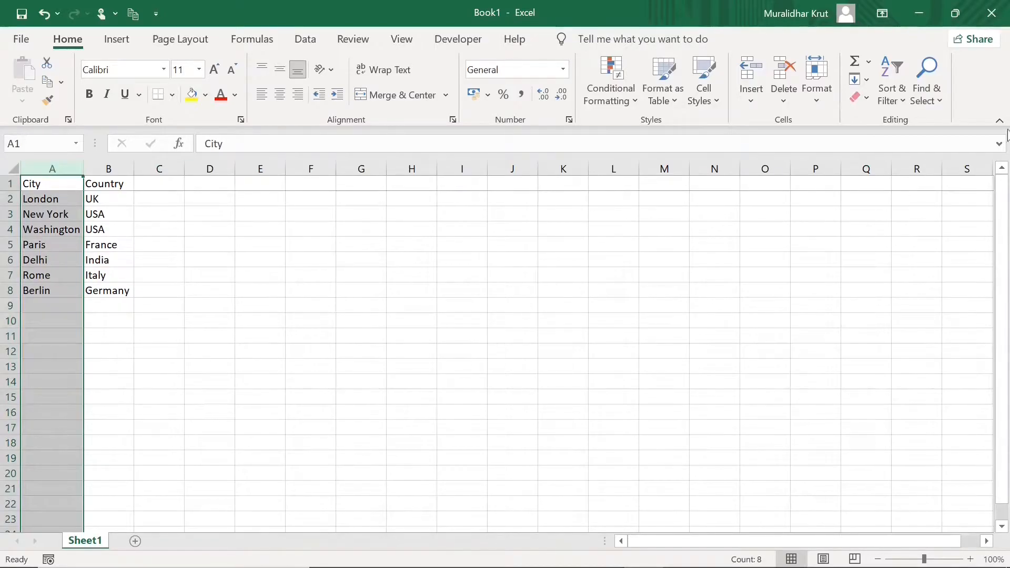
pyautogui.click(940, 105)
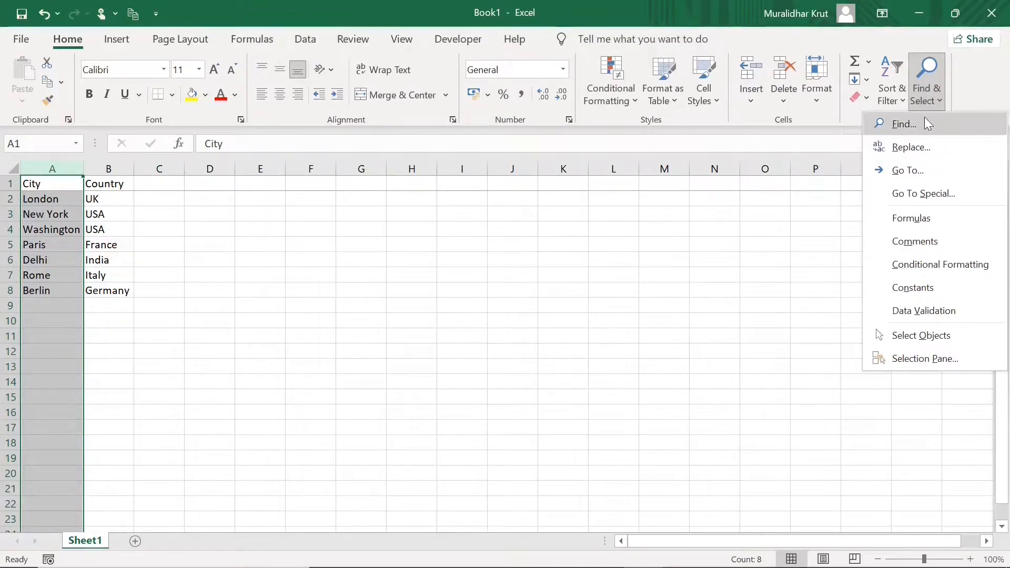
pyautogui.click(922, 122)
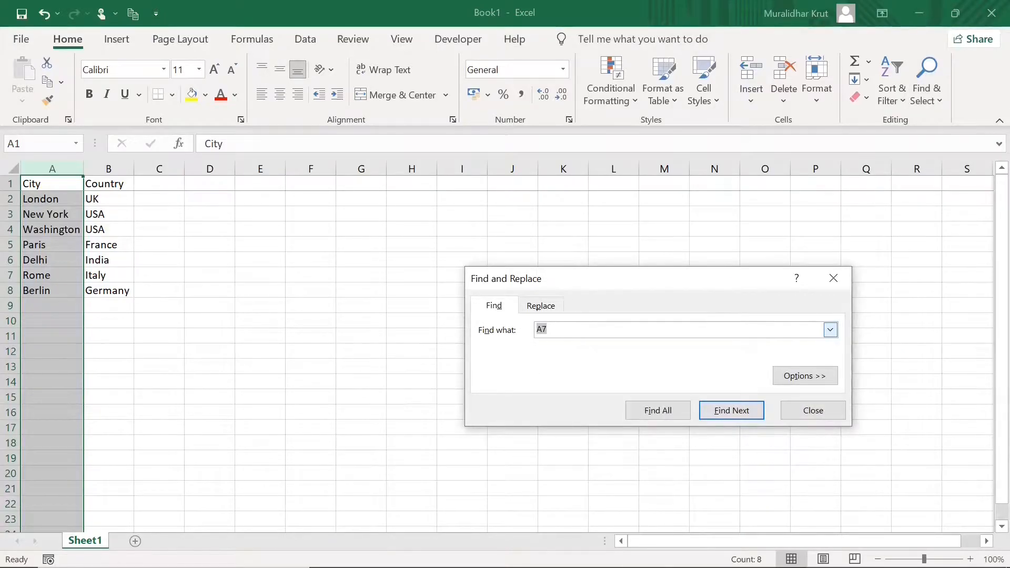
pyautogui.write('Rome')
pyautogui.click(741, 413)
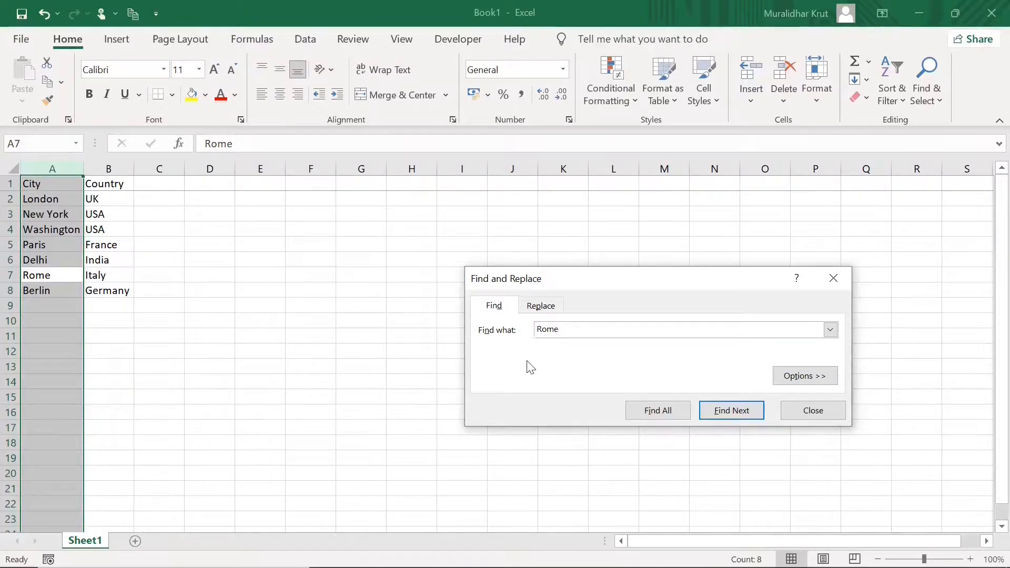
# Search the City column for New York with Find Next.
pyautogui.moveTo(563, 329); pyautogui.dragTo(506, 322)
pyautogui.write('New York')
pyautogui.click(744, 417)
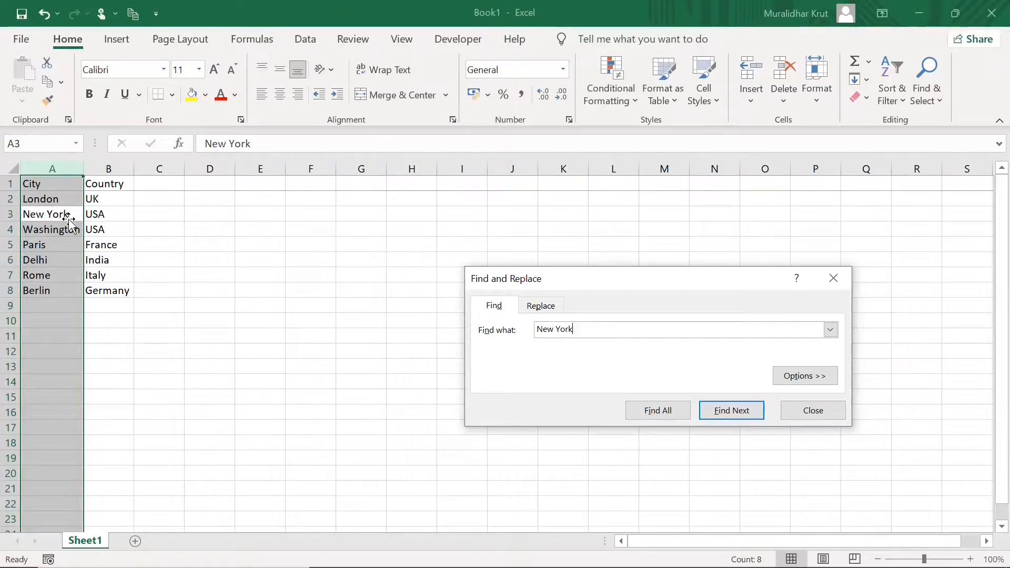
# View the Replace options of Find and Replace, close the dialog and deselect the City column.
pyautogui.click(813, 411)
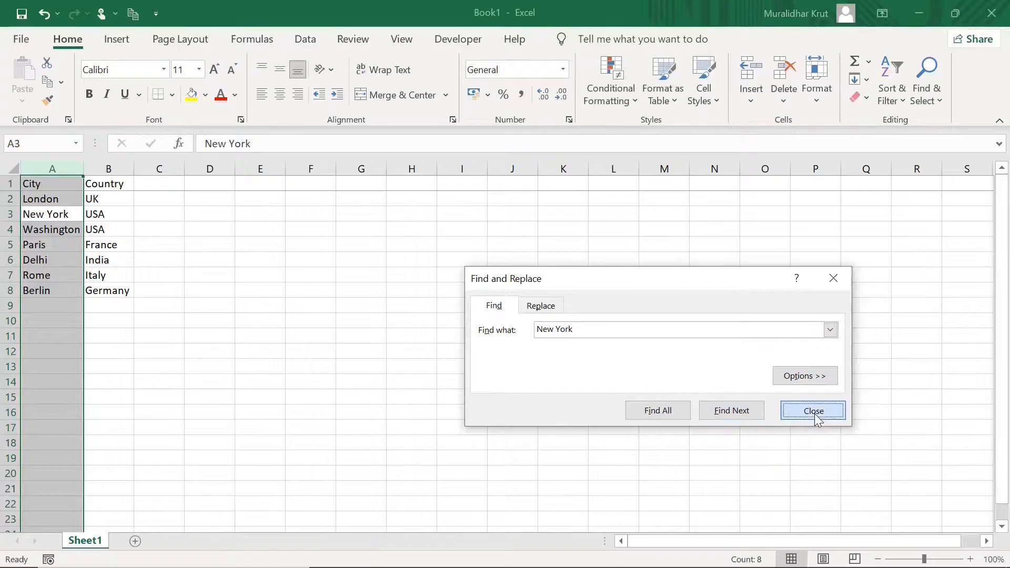
pyautogui.click(549, 310)
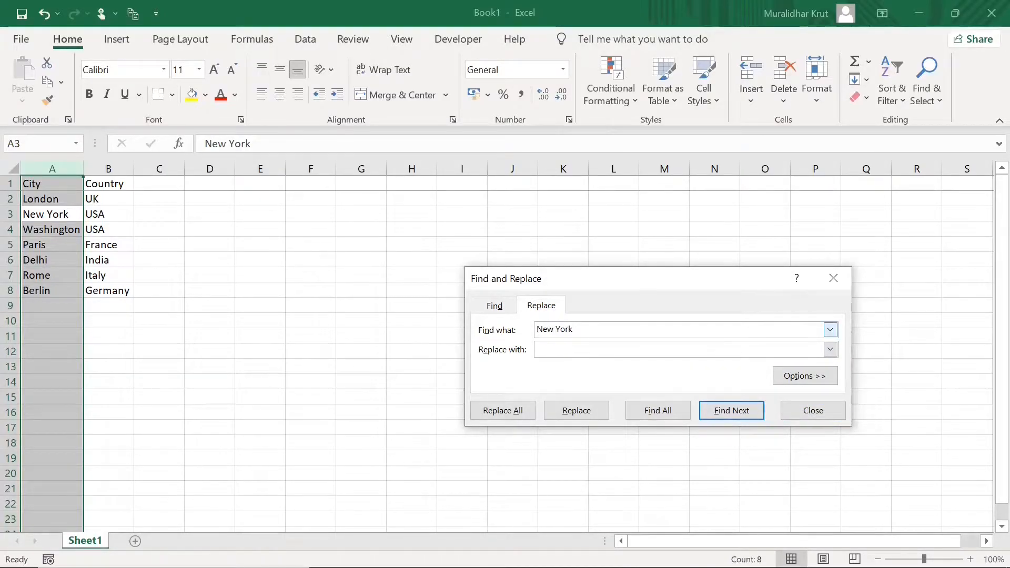
pyautogui.rightClick(581, 331)
pyautogui.click(629, 342)
pyautogui.click(813, 413)
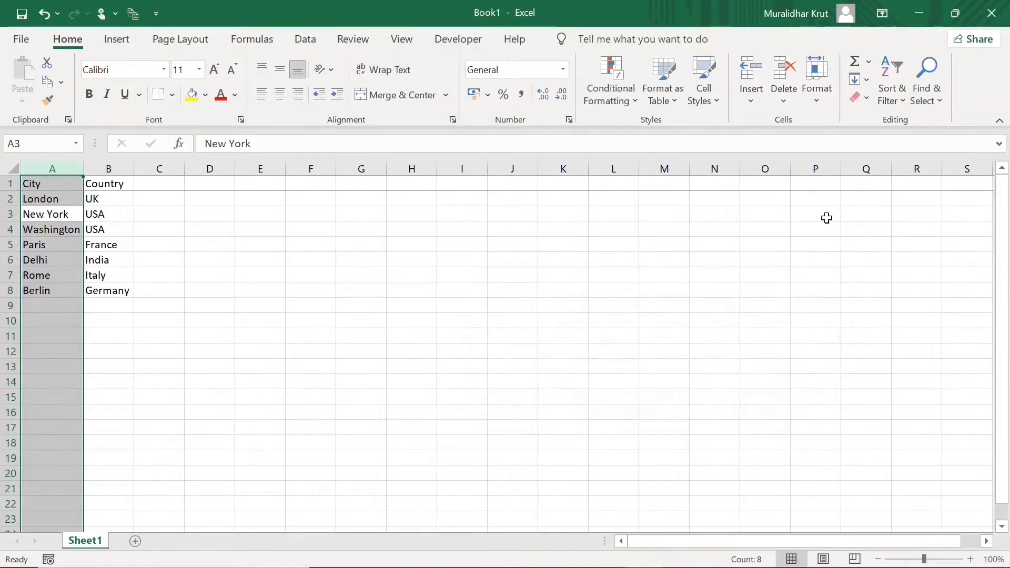
pyautogui.click(141, 255)
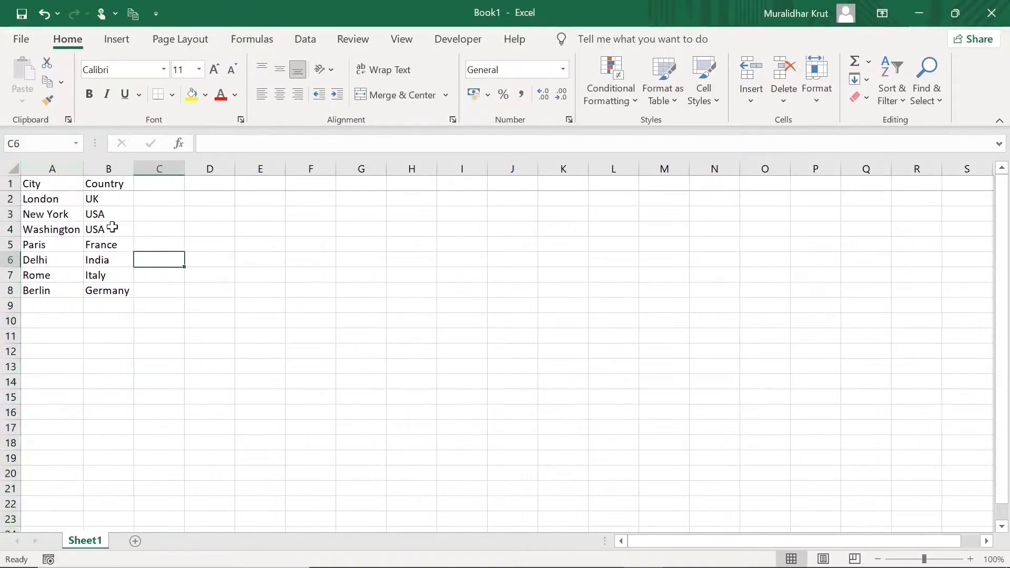
# Jump to cell A7 with Go To, starting from the selected City column.
pyautogui.click(57, 166)
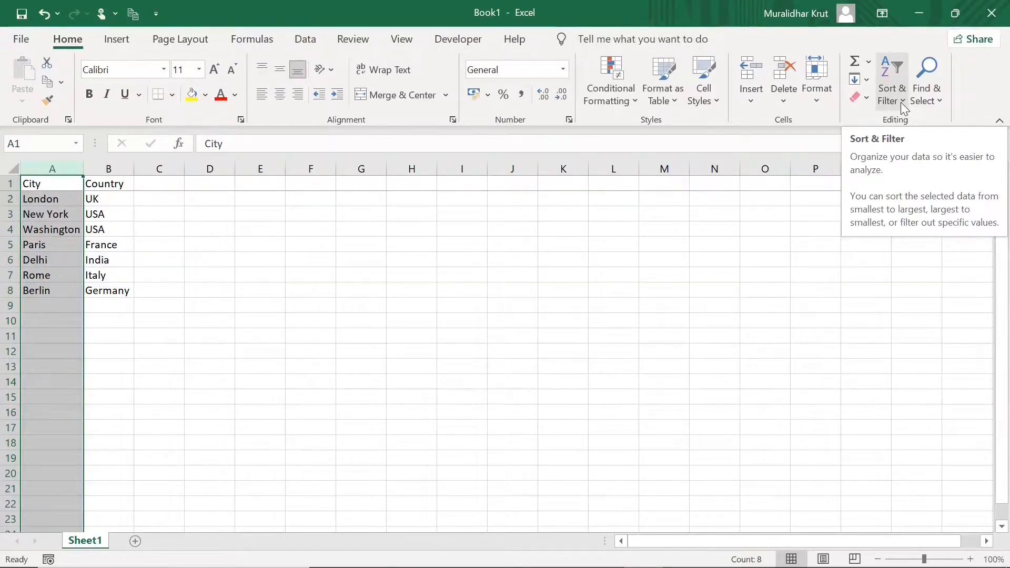
pyautogui.click(940, 99)
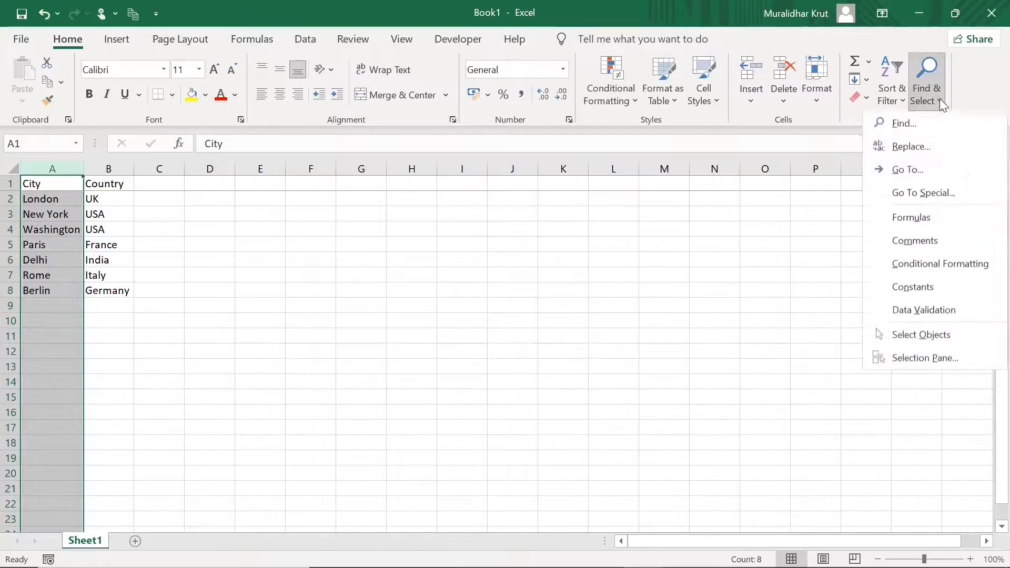
pyautogui.click(908, 178)
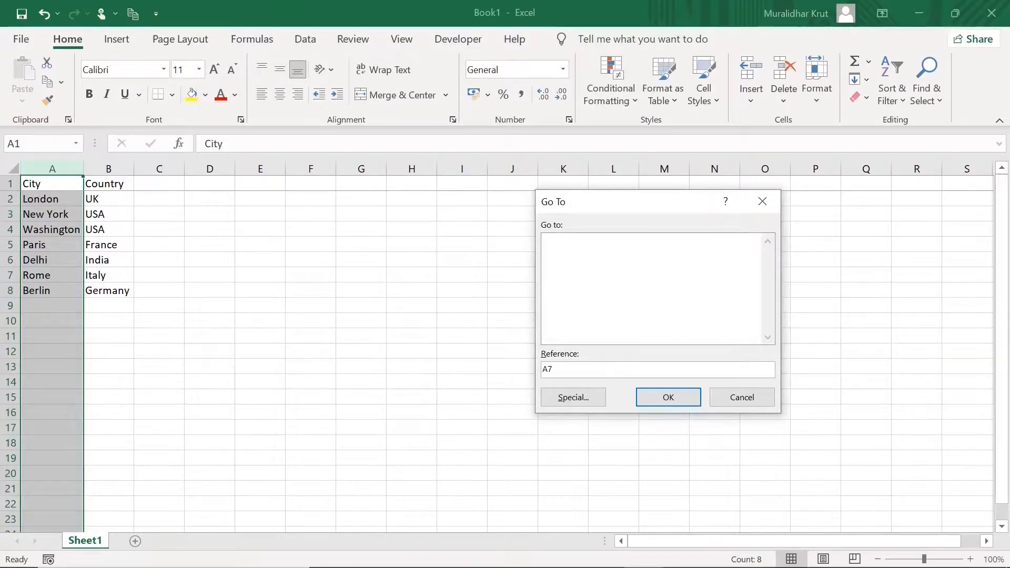
pyautogui.click(668, 397)
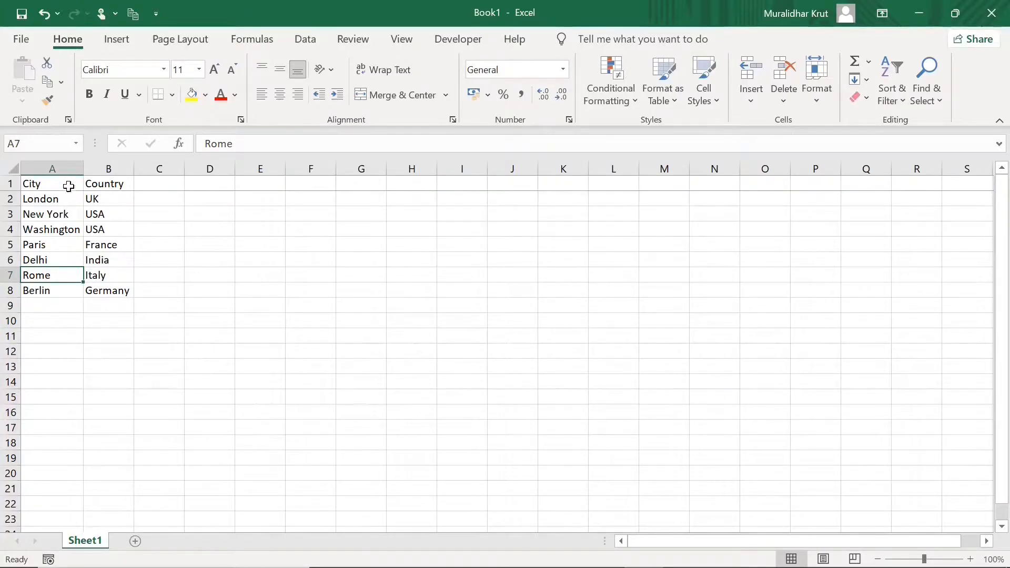
# Sort only the City column from A to Z, continuing with the current selection, and undo the sort.
pyautogui.click(62, 167)
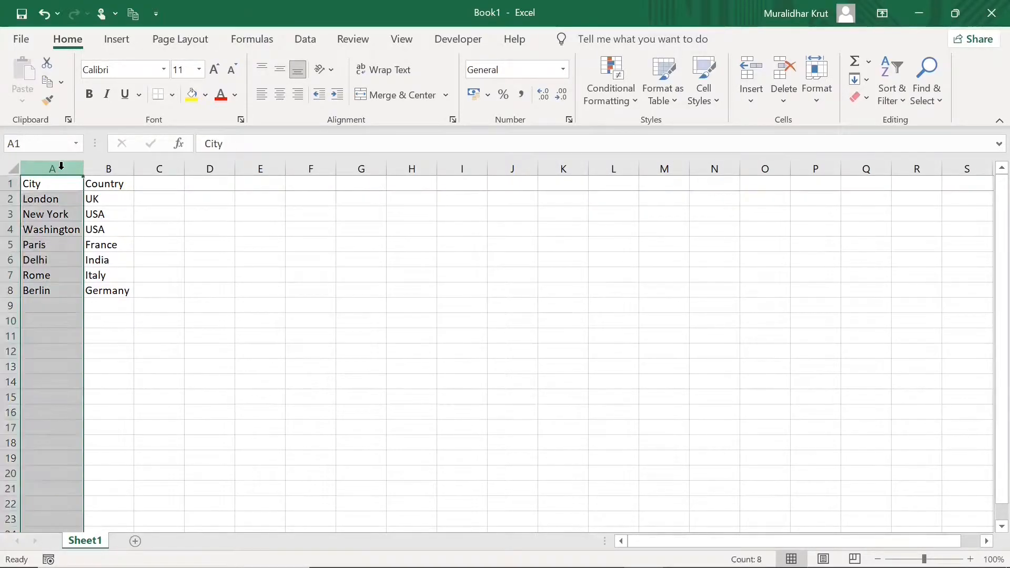
pyautogui.click(902, 99)
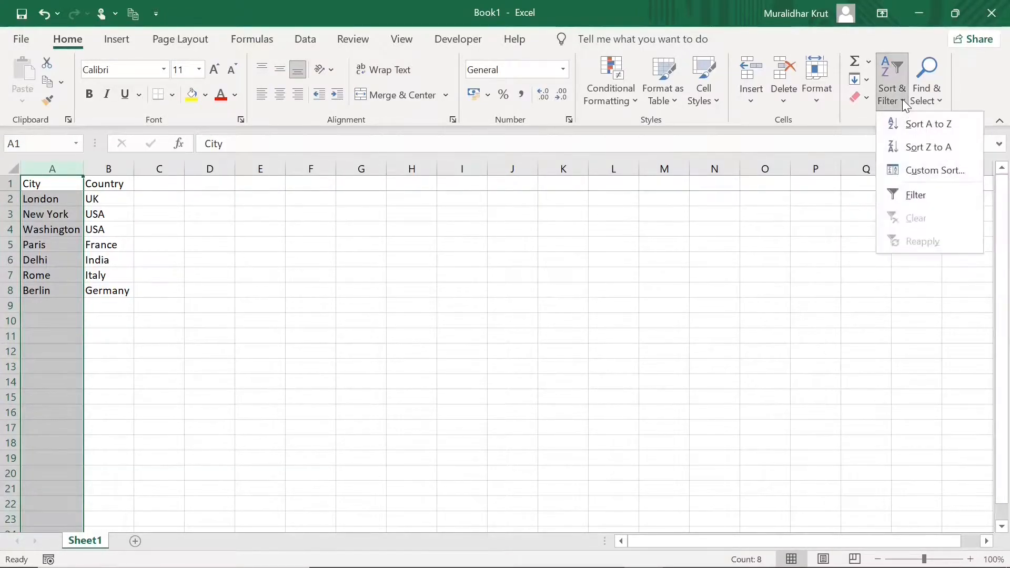
pyautogui.click(923, 126)
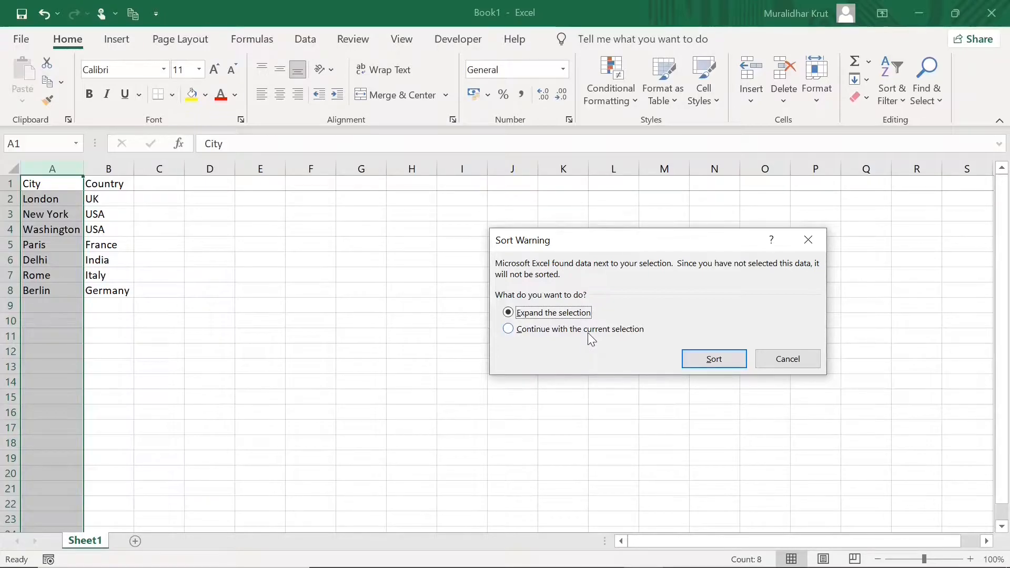
pyautogui.click(510, 330)
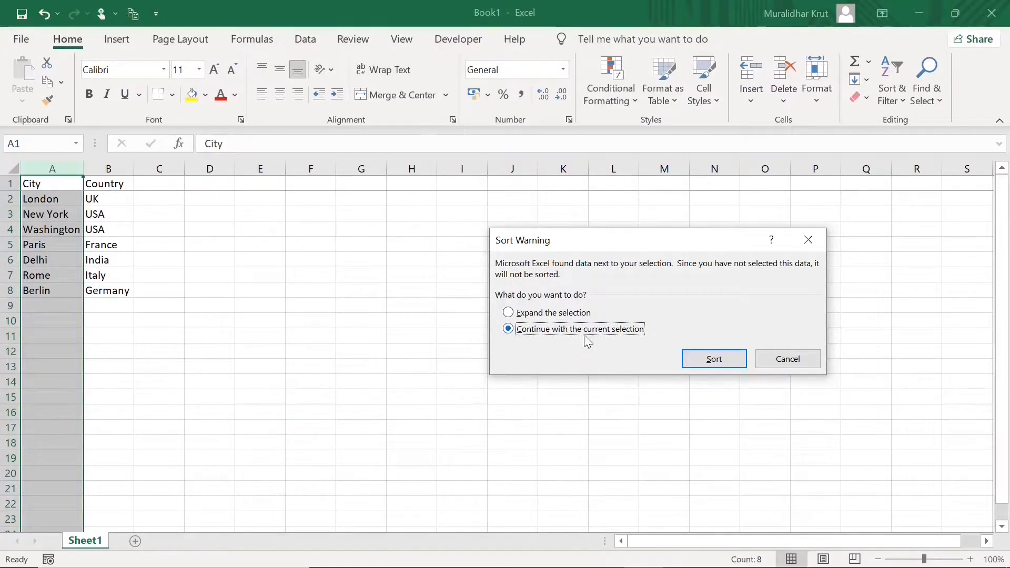
pyautogui.click(707, 362)
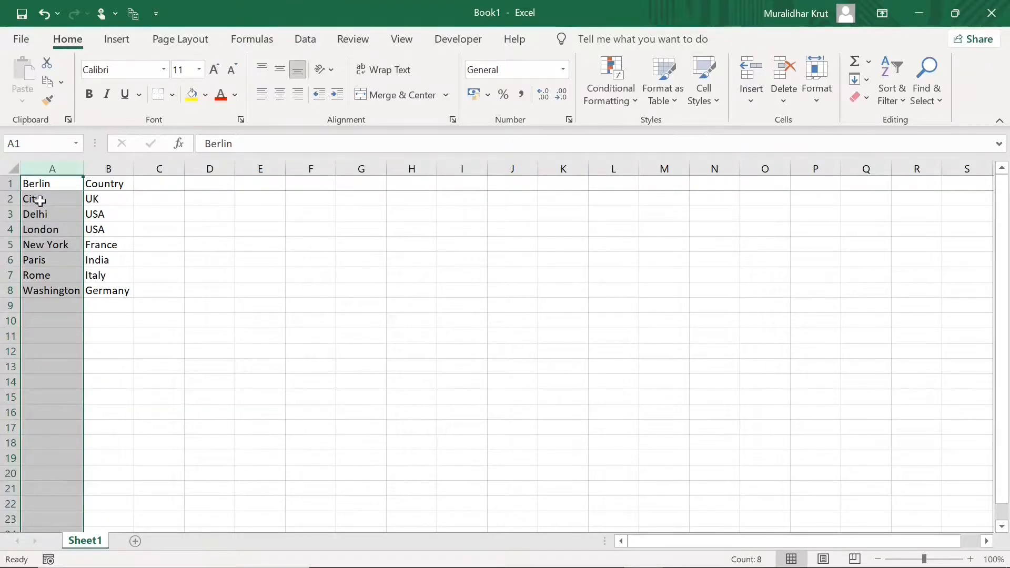
pyautogui.click(39, 200)
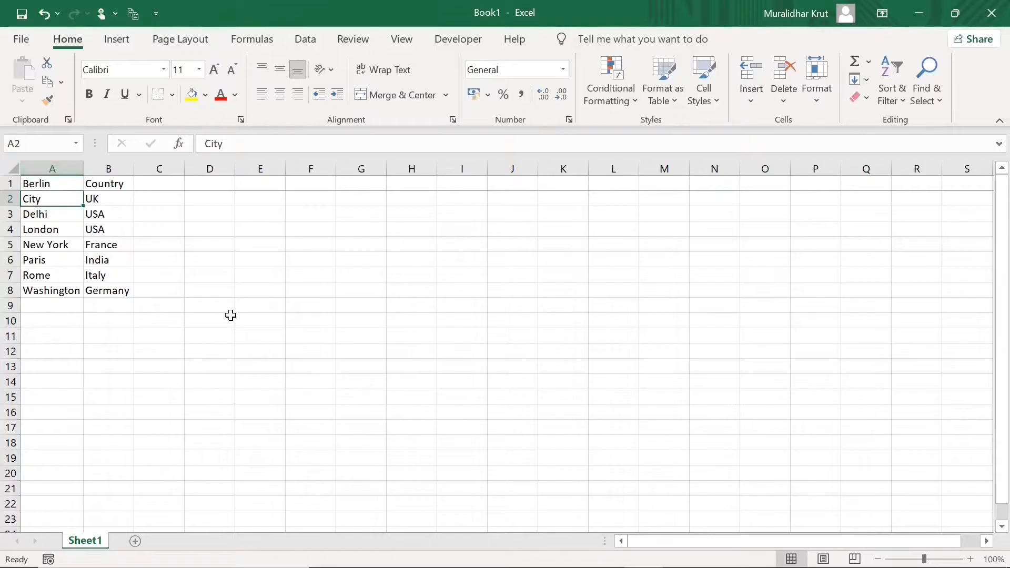
pyautogui.click(43, 14)
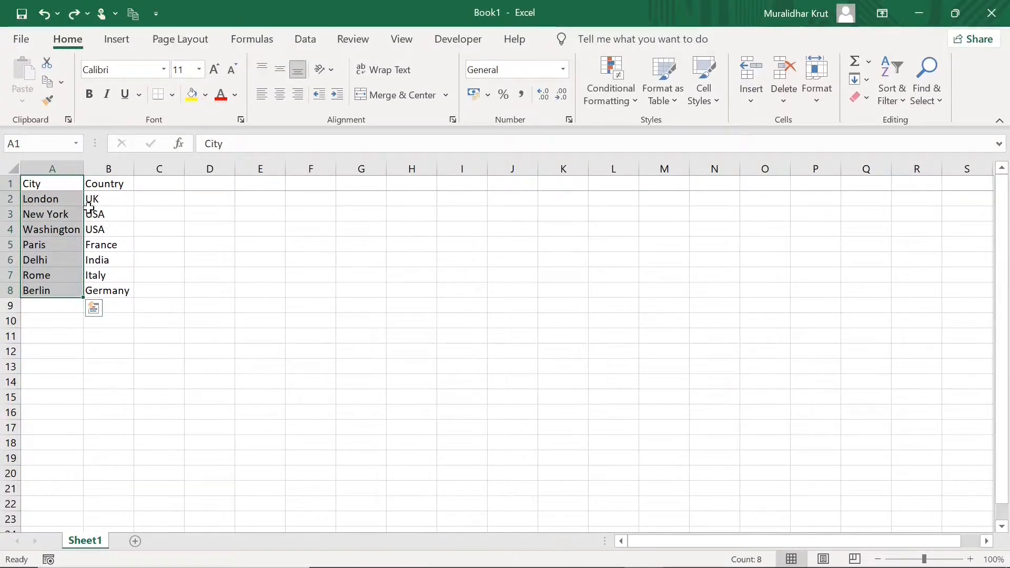
# Make the City and Country headers in A1:B1 bold.
pyautogui.click(35, 186)
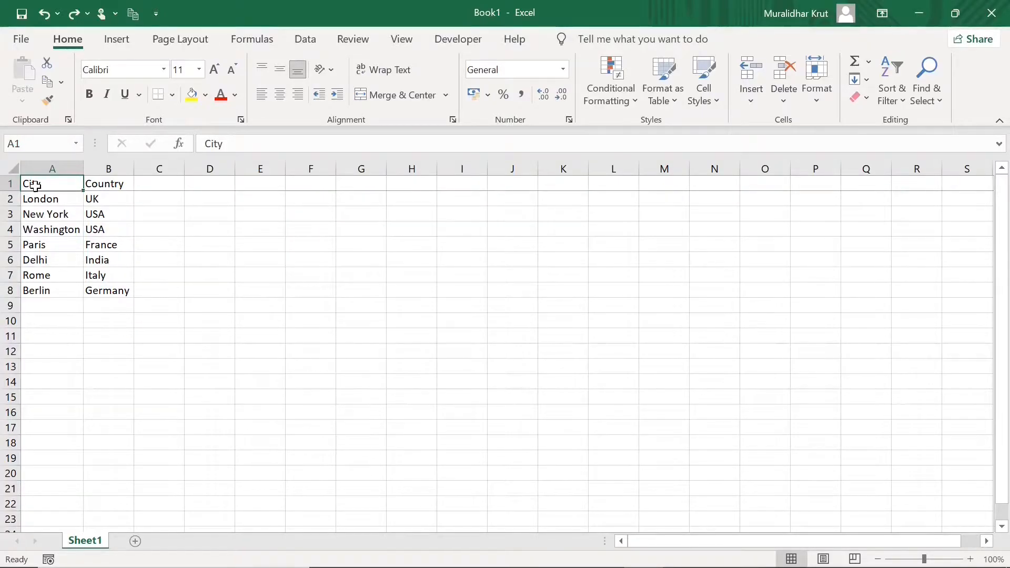
pyautogui.keyDown('ctrl'); pyautogui.click(103, 185); pyautogui.keyUp('ctrl')
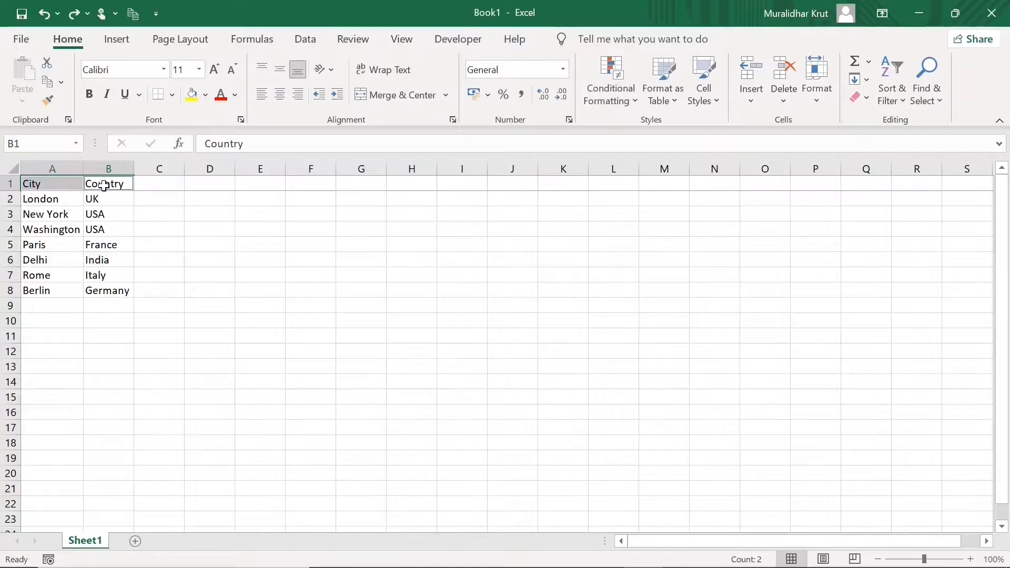
pyautogui.click(89, 95)
pyautogui.click(60, 217)
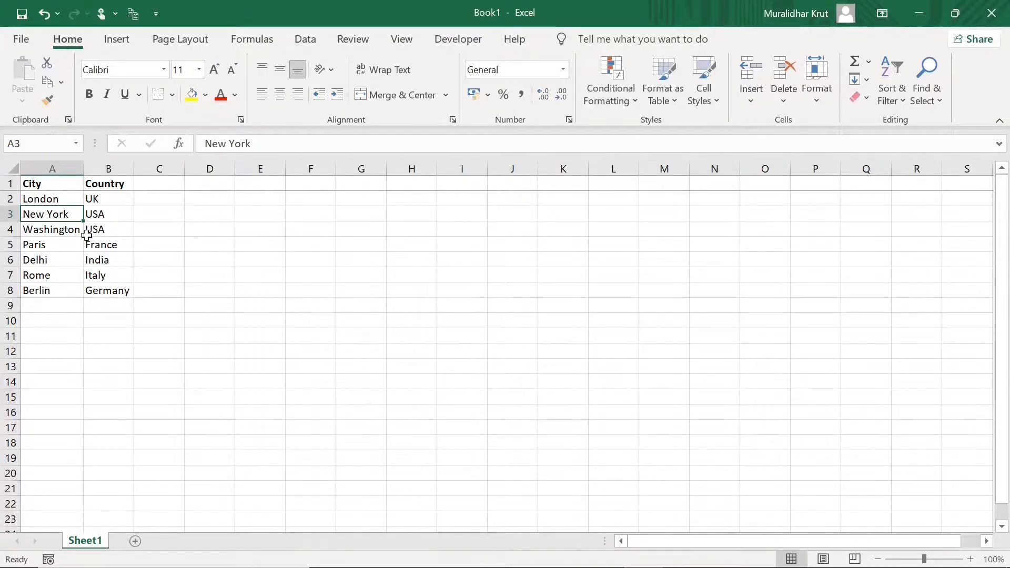
# Sort the City column from A to Z, expanding the selection to include the Country column.
pyautogui.click(53, 167)
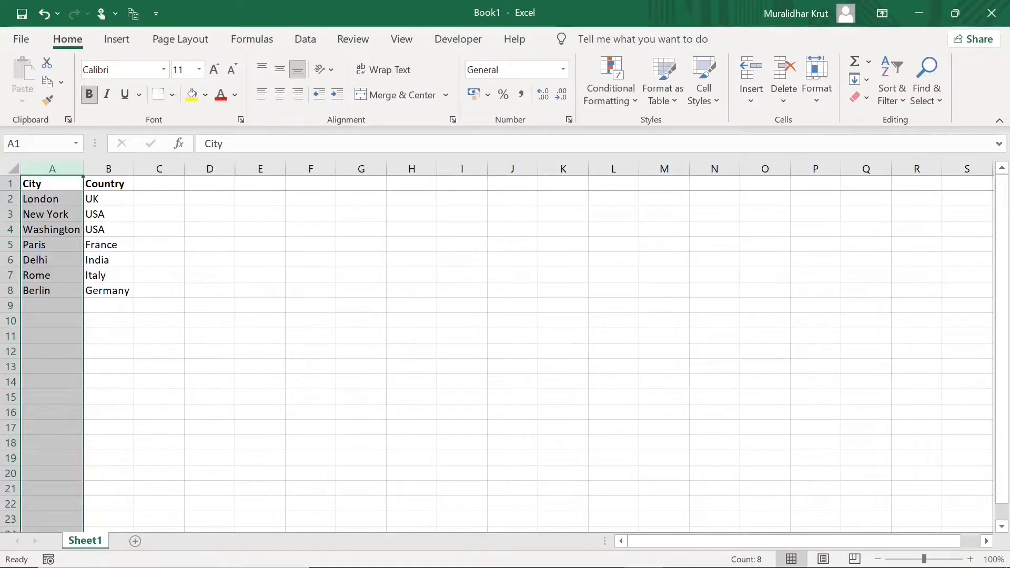
pyautogui.click(899, 105)
pyautogui.click(910, 124)
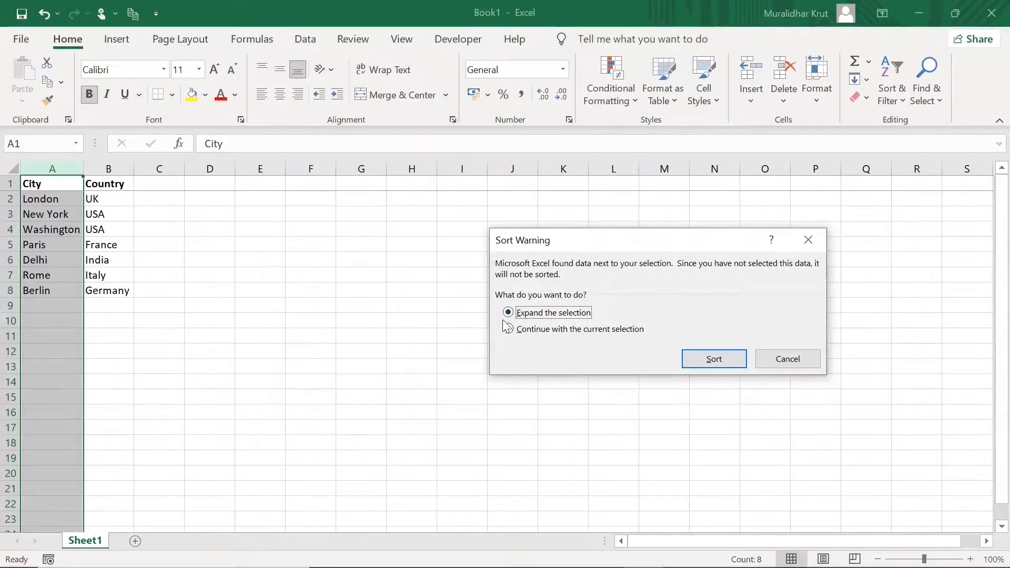
pyautogui.click(711, 362)
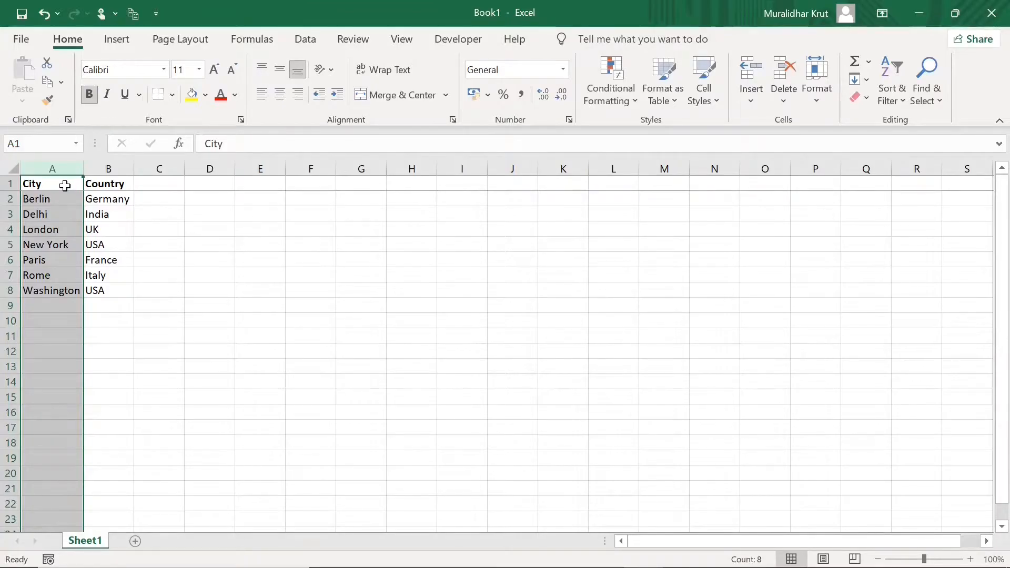
pyautogui.click(58, 200)
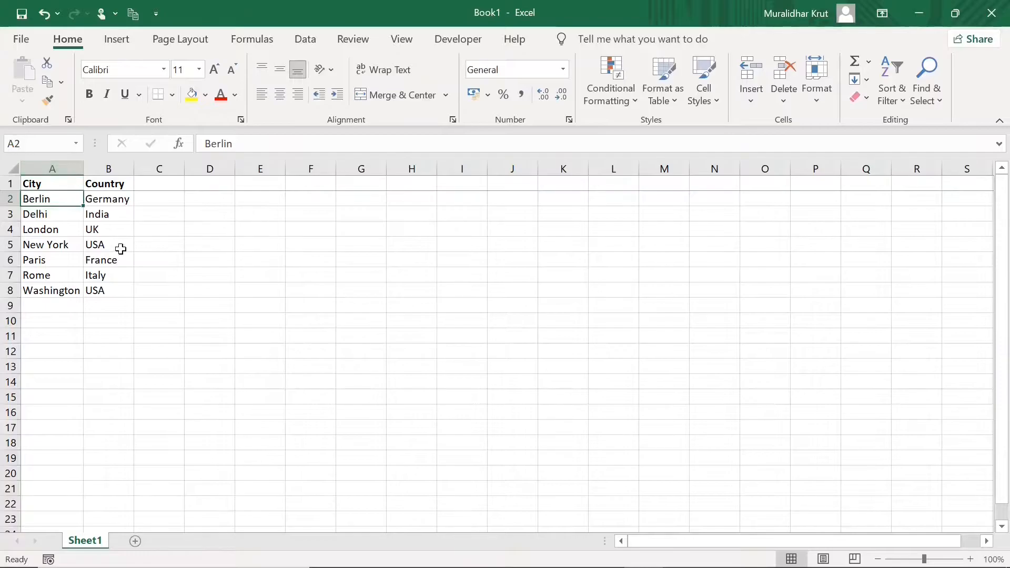
pyautogui.click(49, 166)
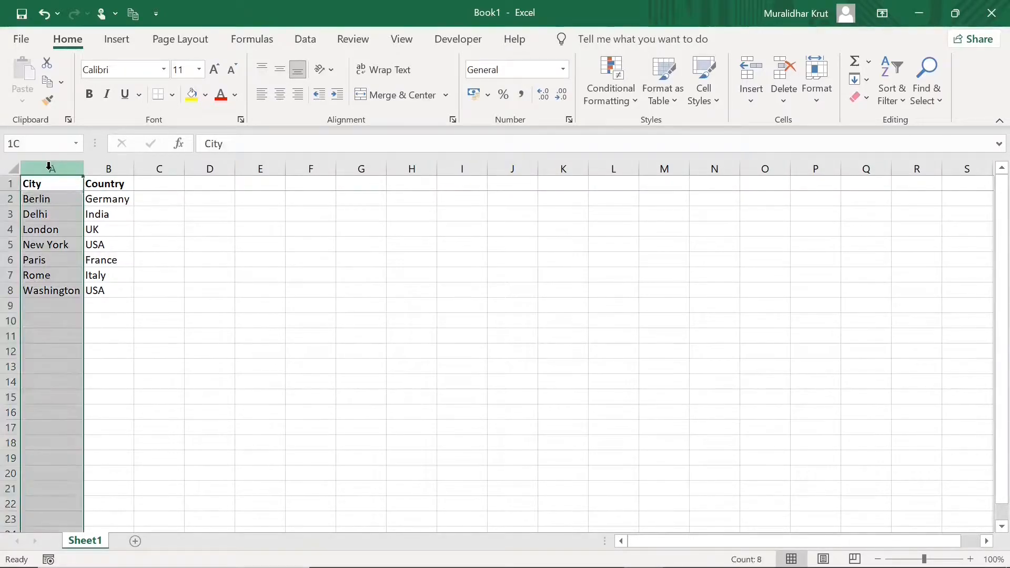
pyautogui.click(903, 102)
pyautogui.click(911, 116)
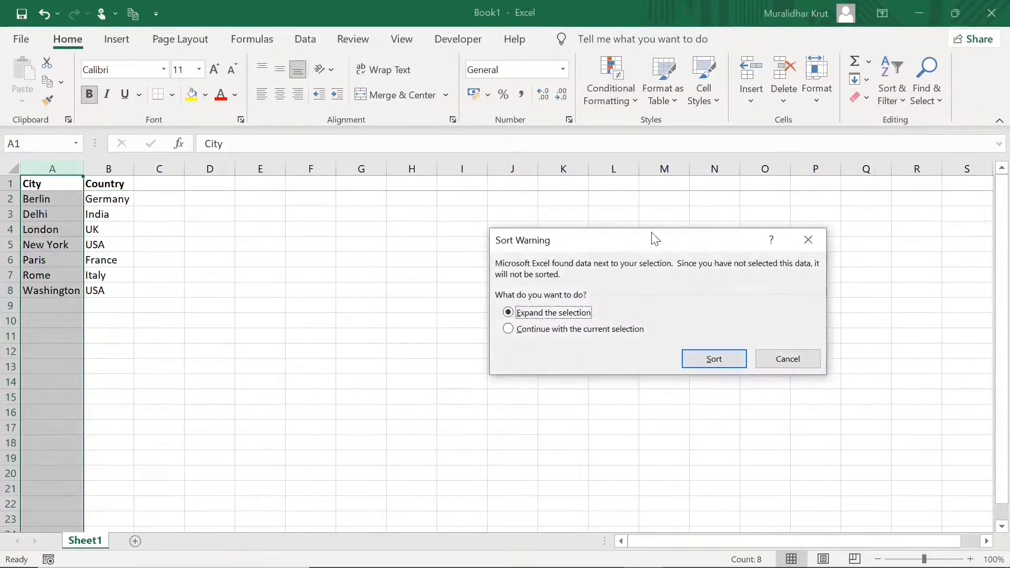
pyautogui.click(788, 359)
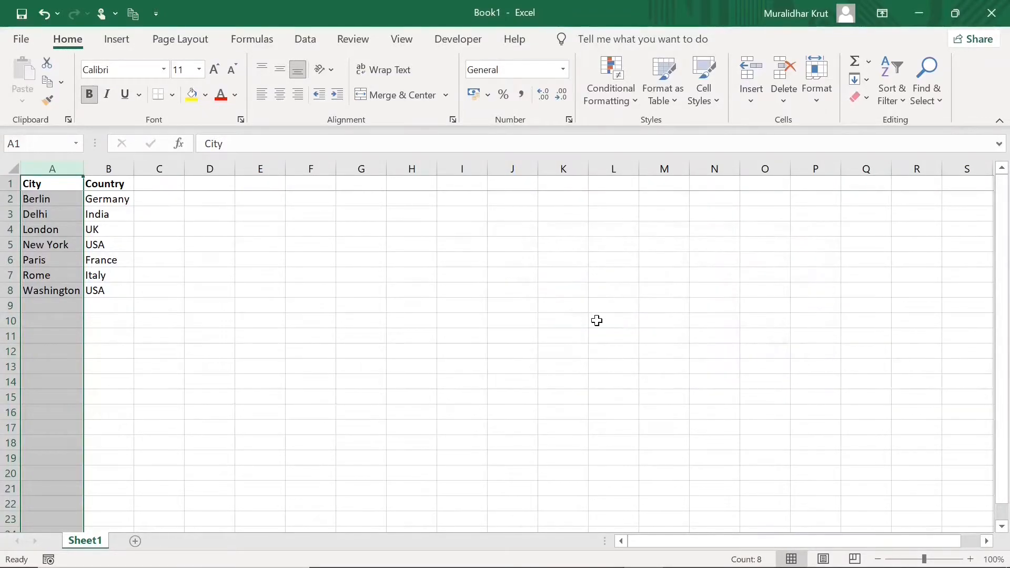
# Sort the City column from Z to A, expanding the selection to include the Country column.
pyautogui.press('Down')
pyautogui.press('Down')
pyautogui.press('Down')
pyautogui.press('Down')
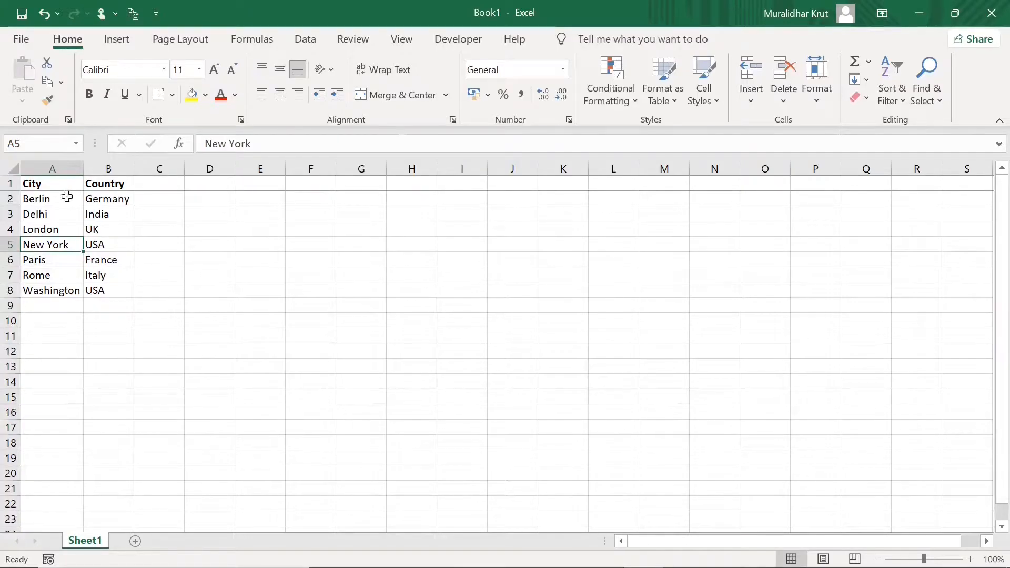
pyautogui.click(58, 169)
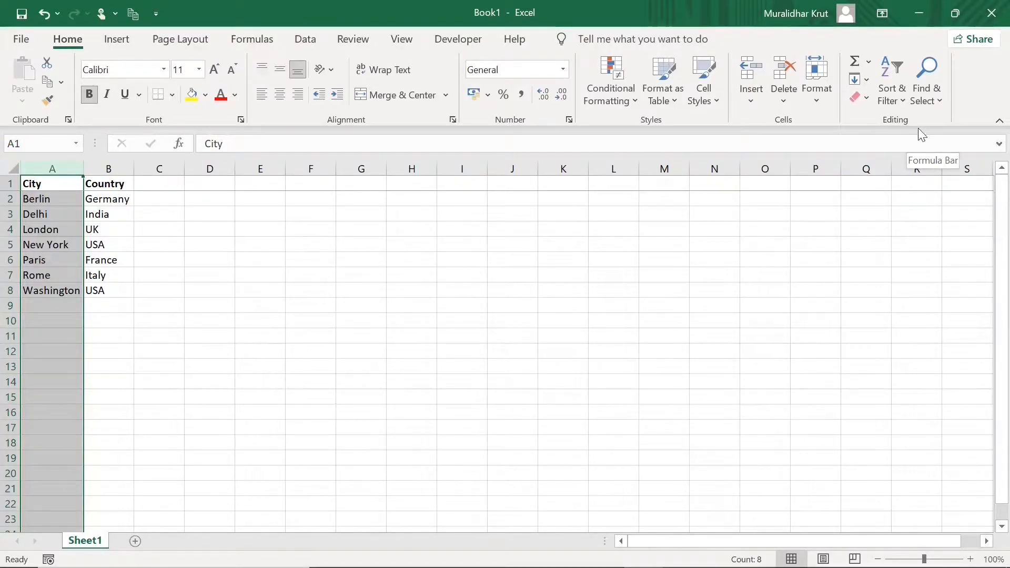
pyautogui.click(903, 101)
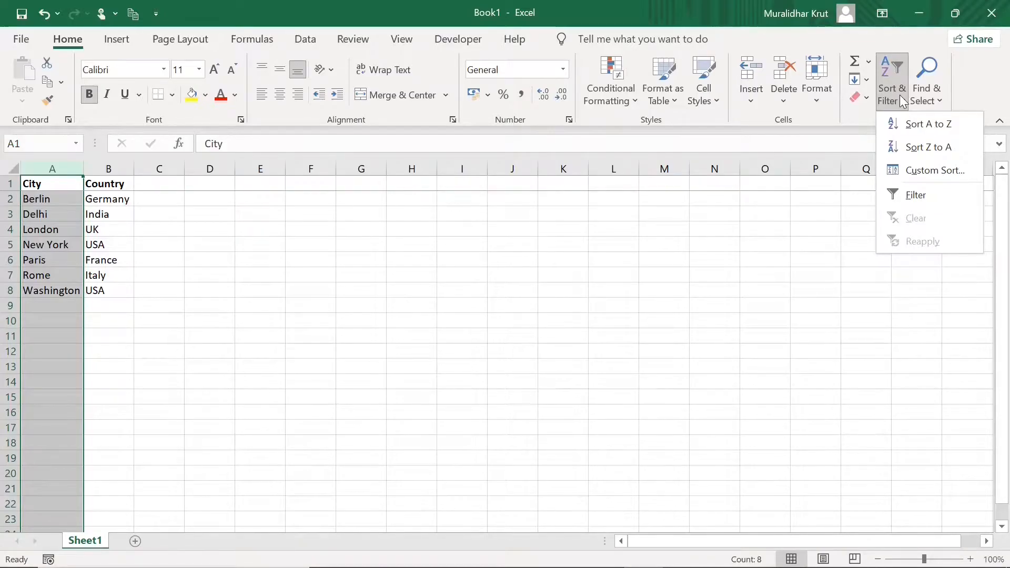
pyautogui.click(924, 154)
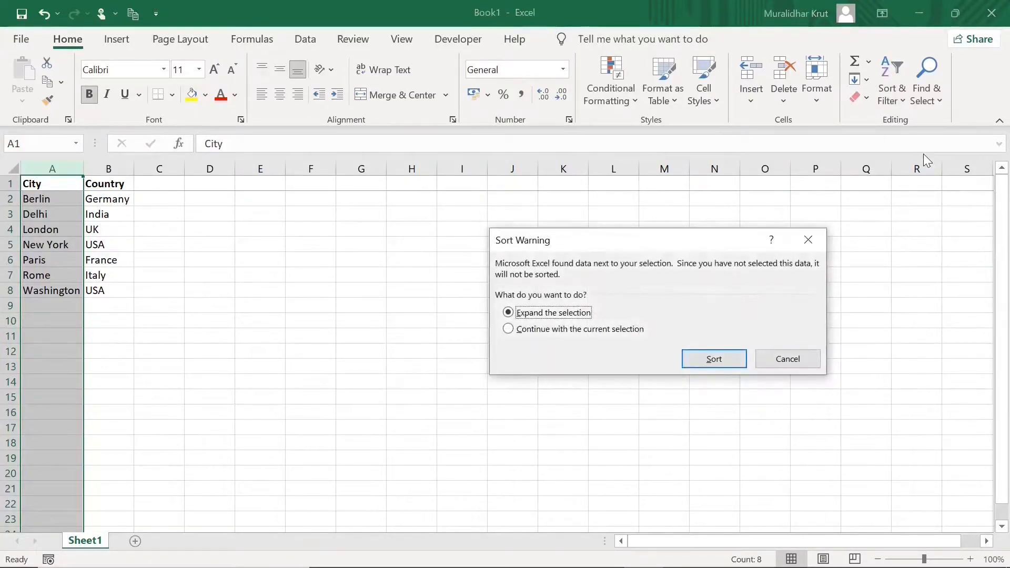
pyautogui.click(707, 359)
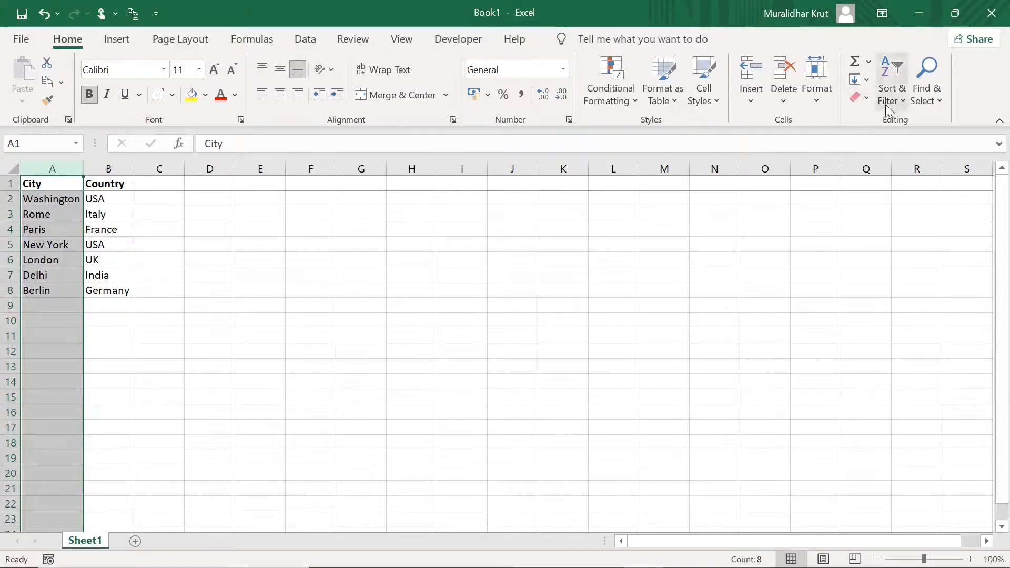
pyautogui.click(904, 101)
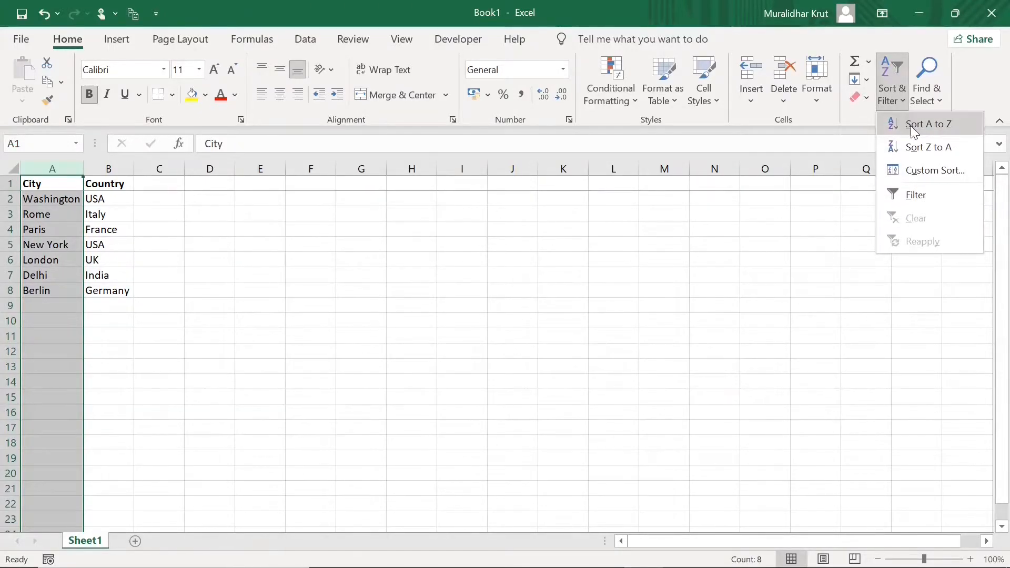
pyautogui.click(916, 146)
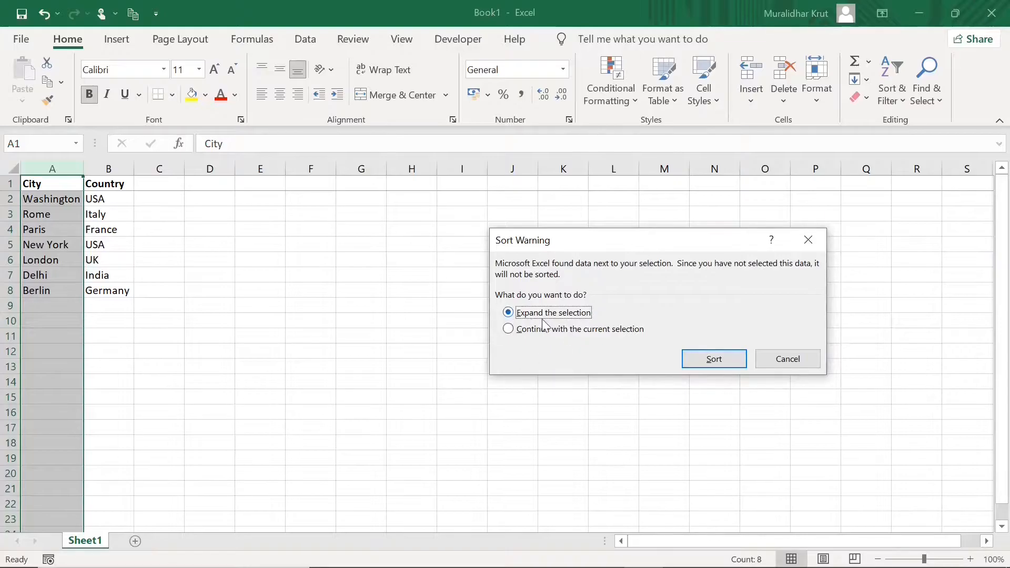
pyautogui.click(782, 359)
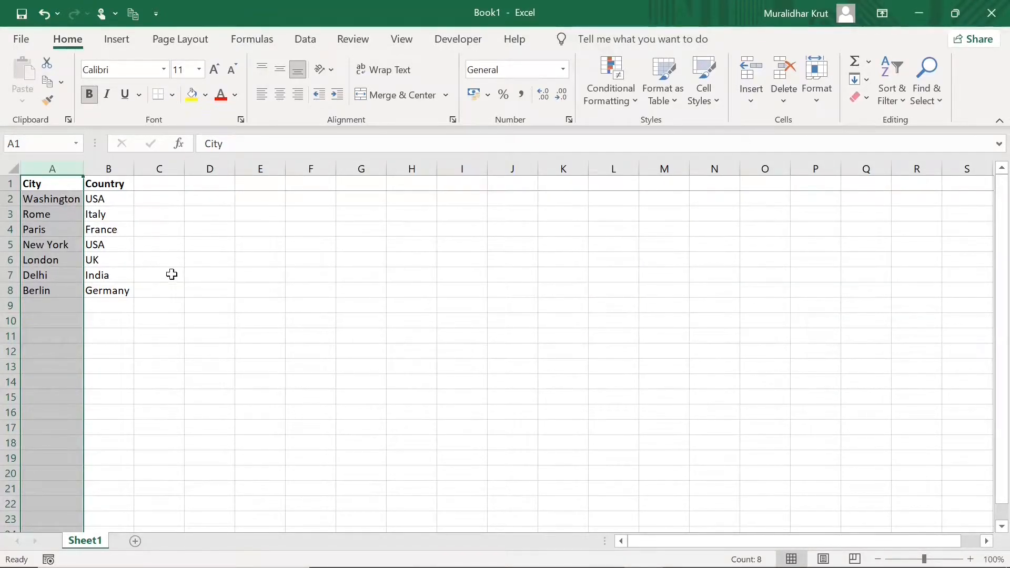
# Undo back to the Month and Profit table and check the Sort & Filter options for the Month column.
pyautogui.hotkey('ctrl', 'z')
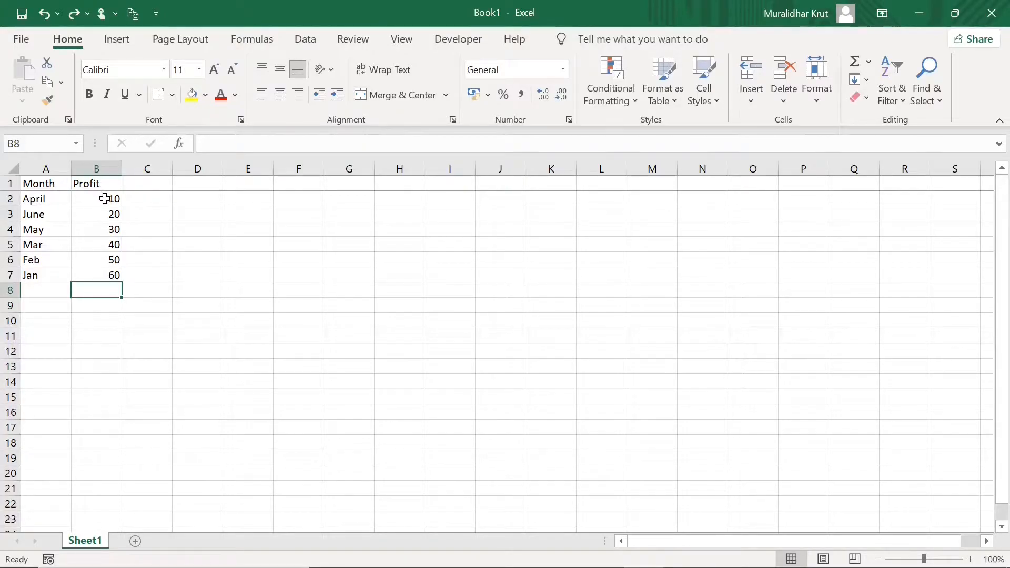
pyautogui.click(42, 201)
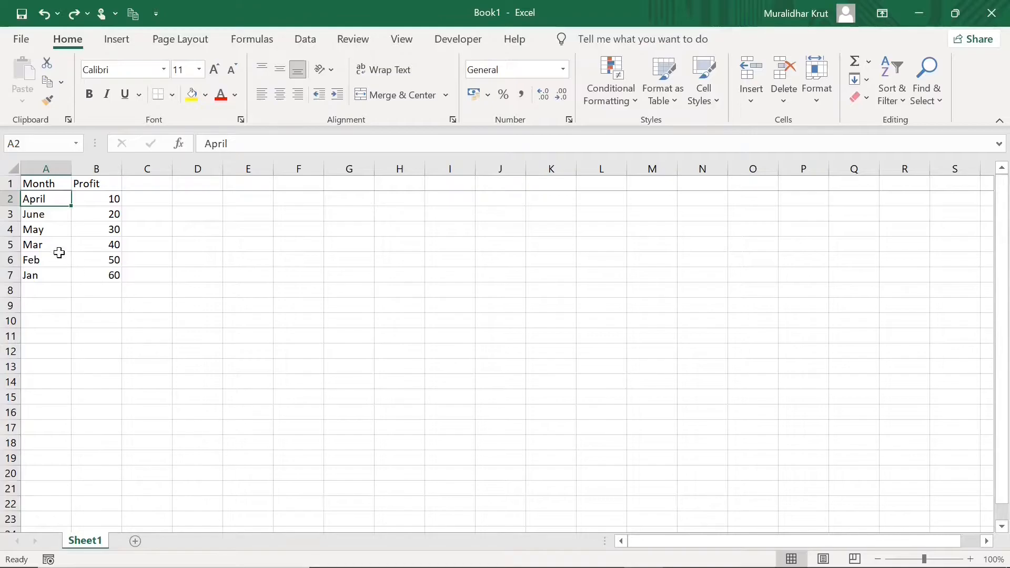
pyautogui.click(42, 169)
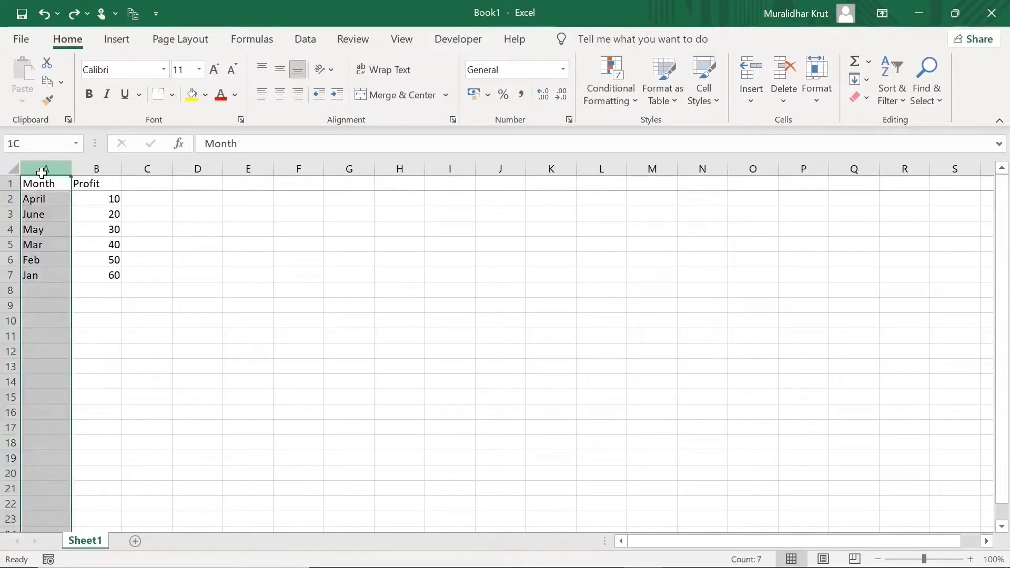
pyautogui.click(905, 103)
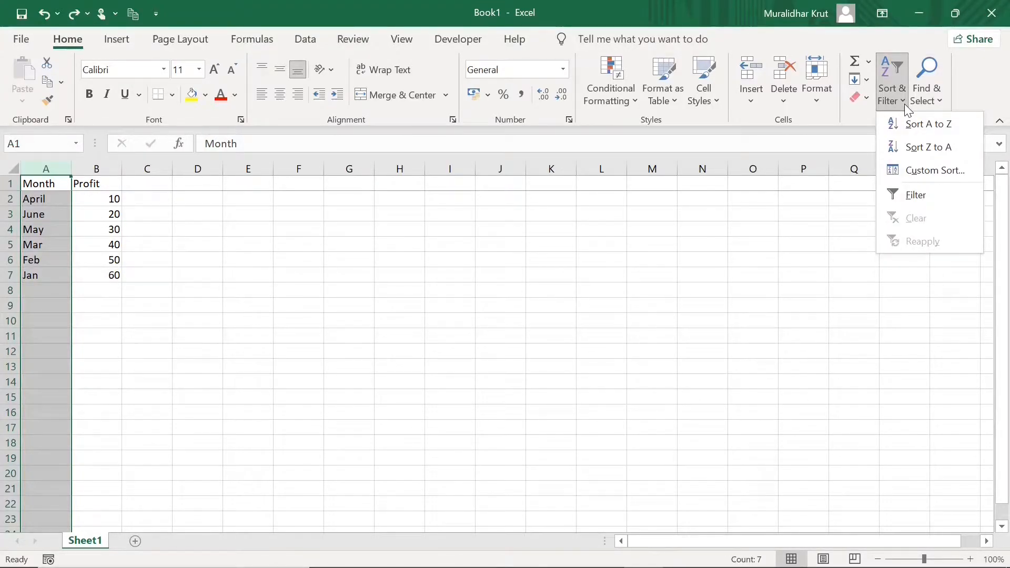
pyautogui.click(903, 103)
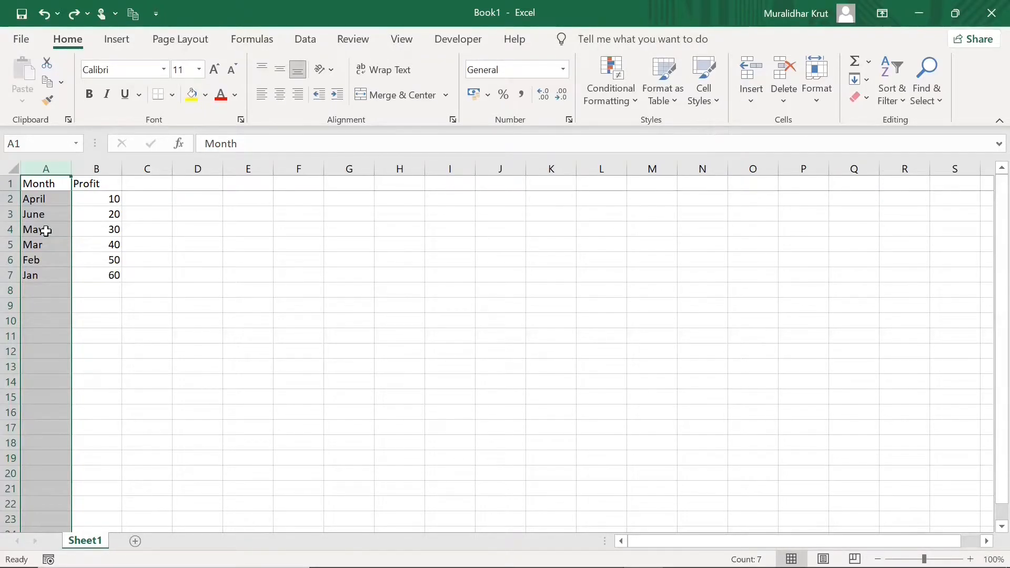
pyautogui.click(211, 260)
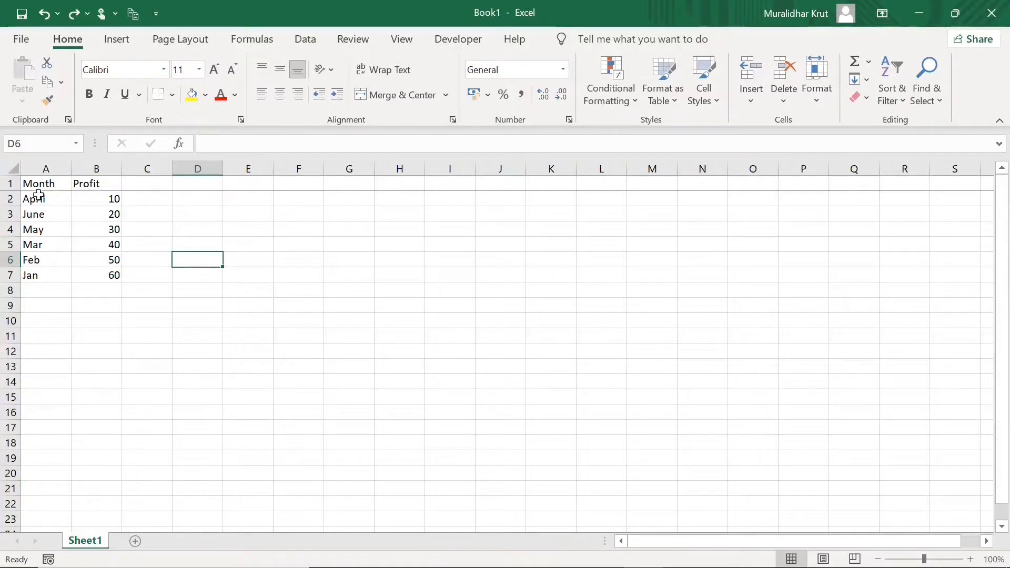
# Switch to Notepad to review the Month and Profit source data, and return to the Excel sheet.
pyautogui.moveTo(642, 567)
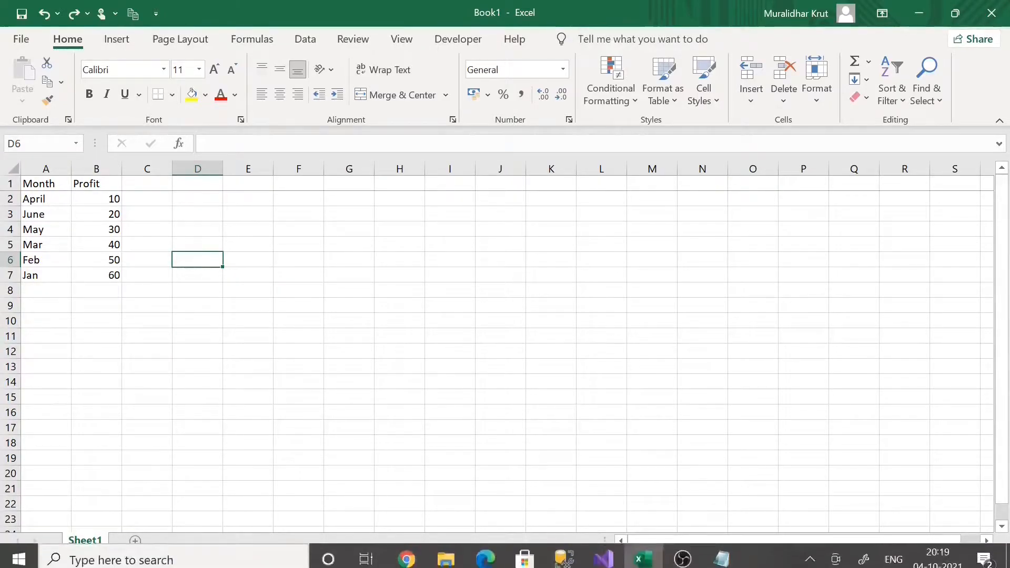
pyautogui.click(722, 559)
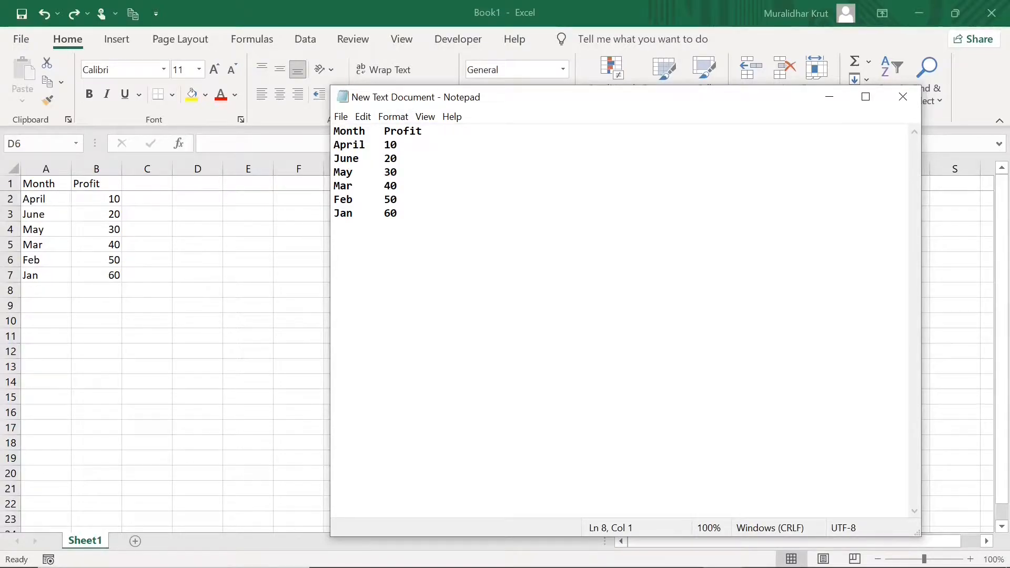
pyautogui.moveTo(424, 99); pyautogui.dragTo(230, 158)
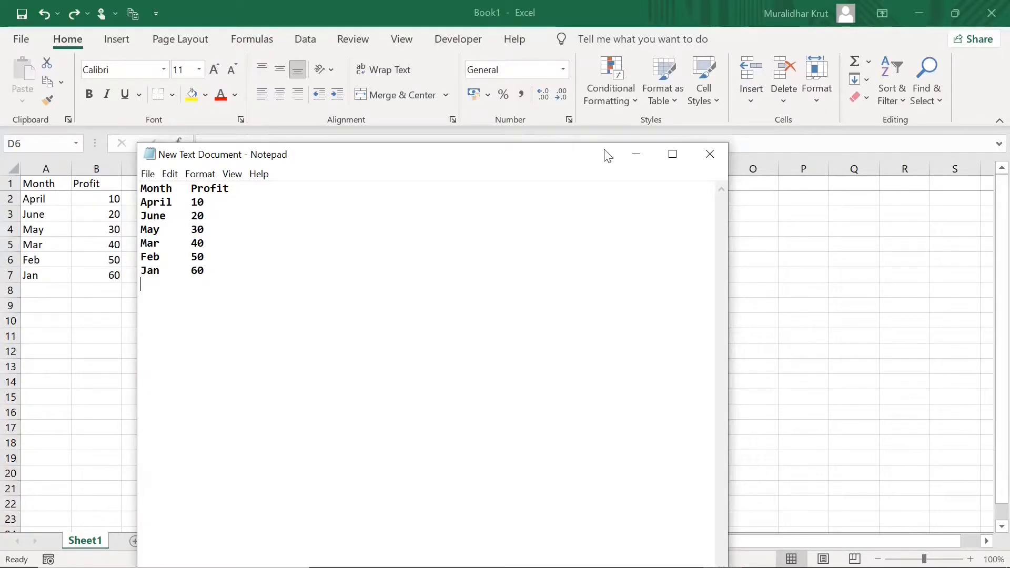
pyautogui.click(632, 154)
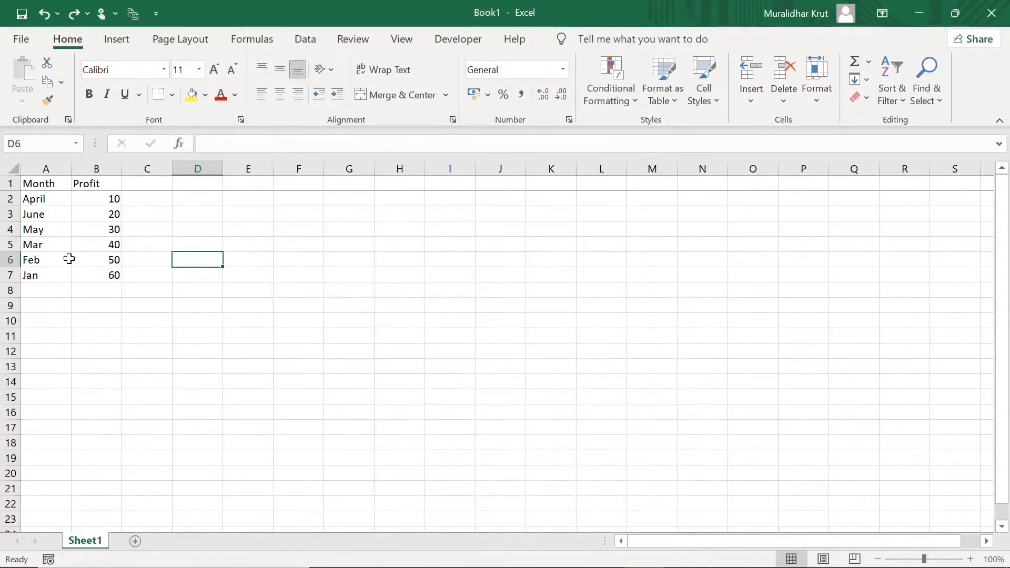
# Set up a custom sort of the Month and Profit table by Month, based on cell values.
pyautogui.click(37, 247)
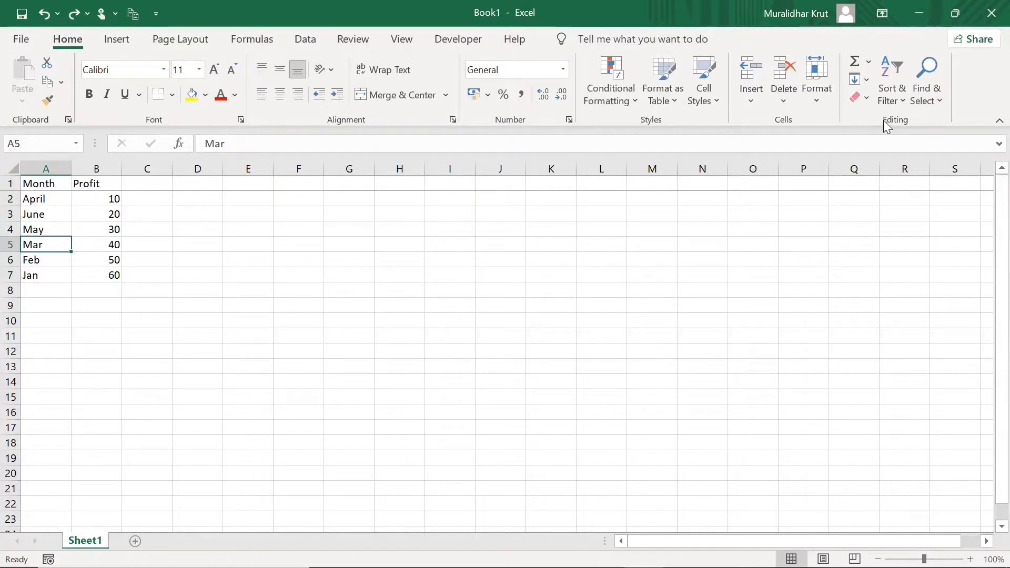
pyautogui.click(896, 99)
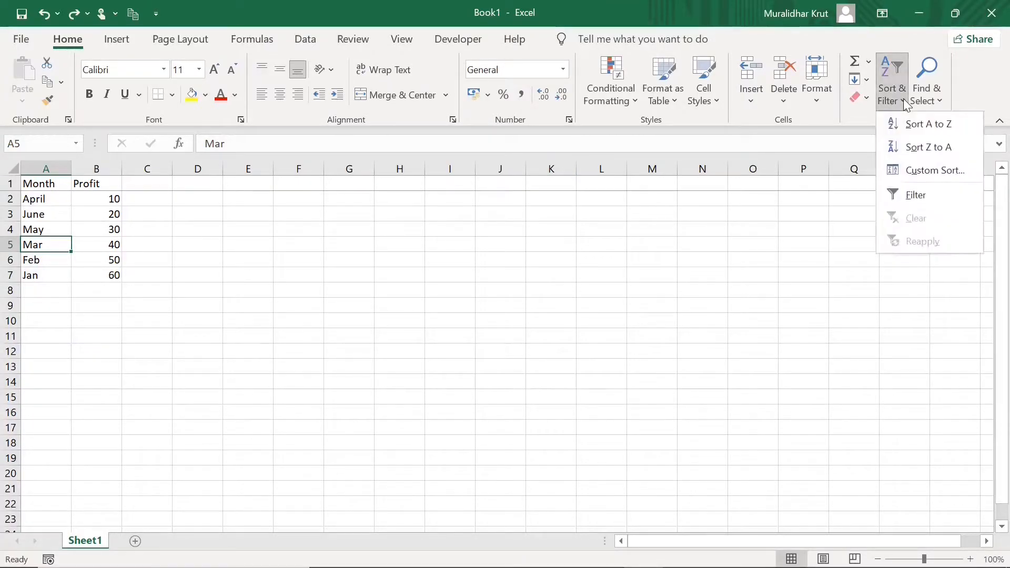
pyautogui.click(927, 170)
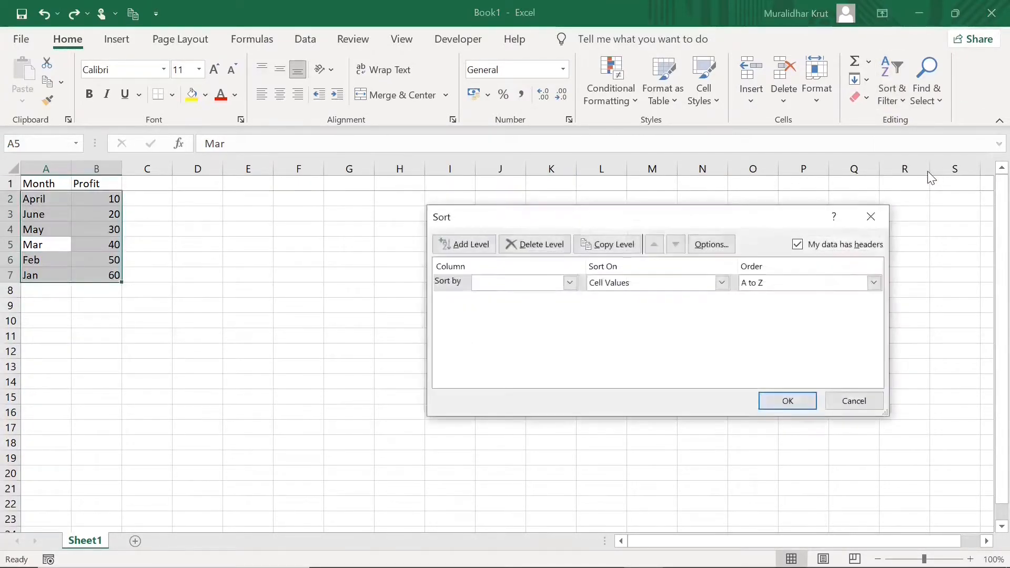
pyautogui.click(571, 283)
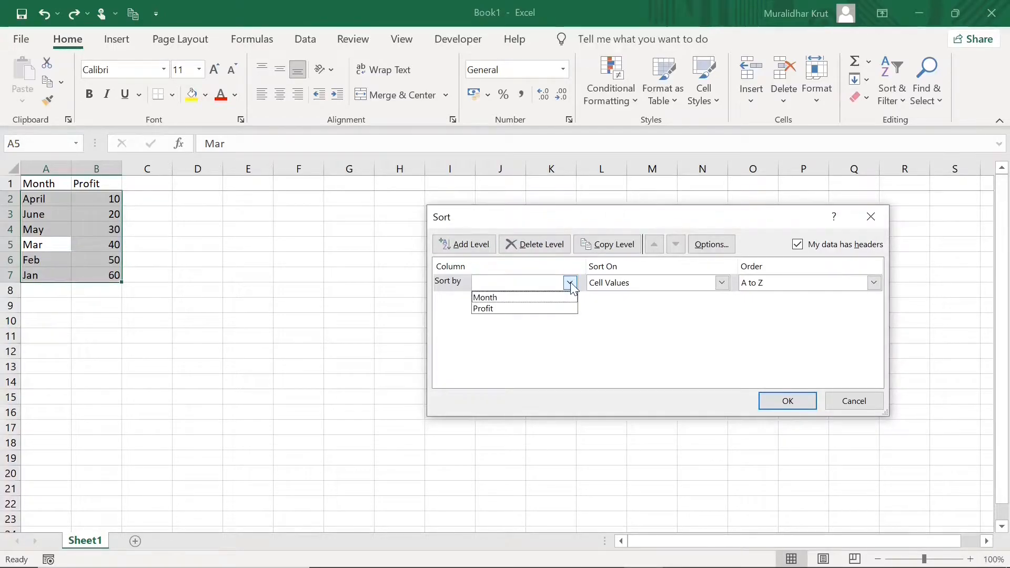
pyautogui.click(526, 298)
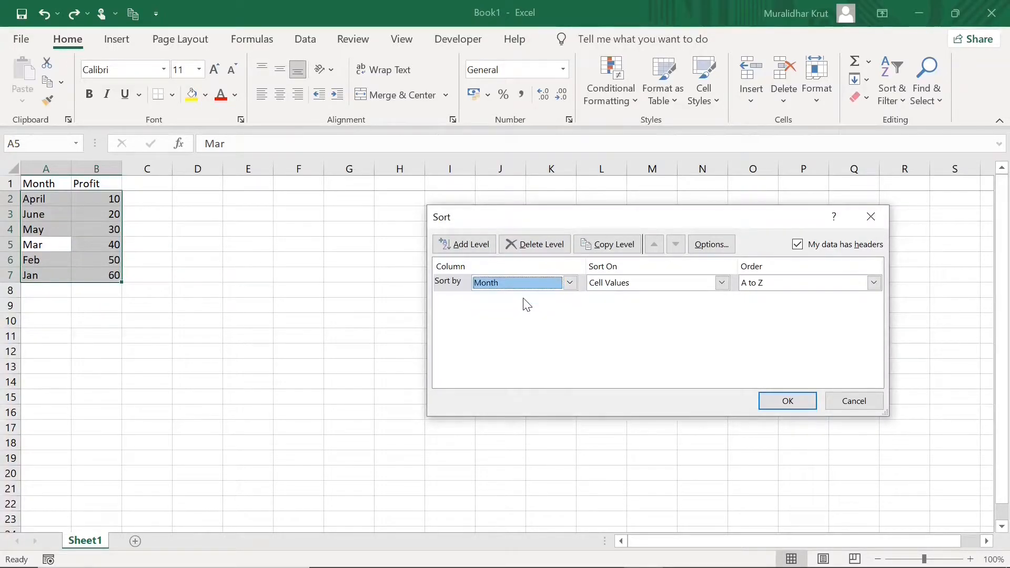
pyautogui.click(723, 281)
pyautogui.click(724, 283)
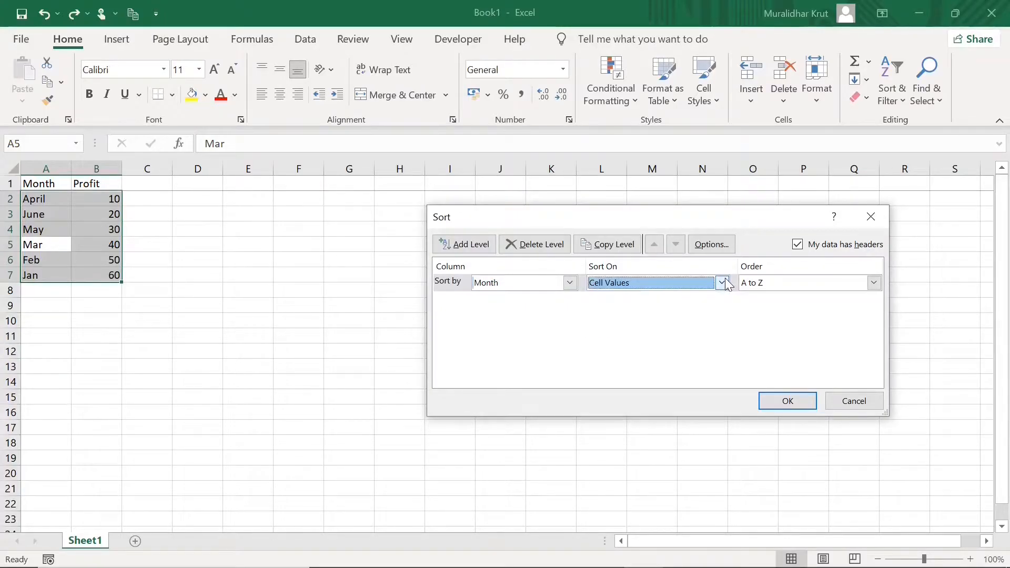
# Create the custom list Jan, Feb, Mar, April, May, June as the sort order and apply the sort.
pyautogui.click(874, 283)
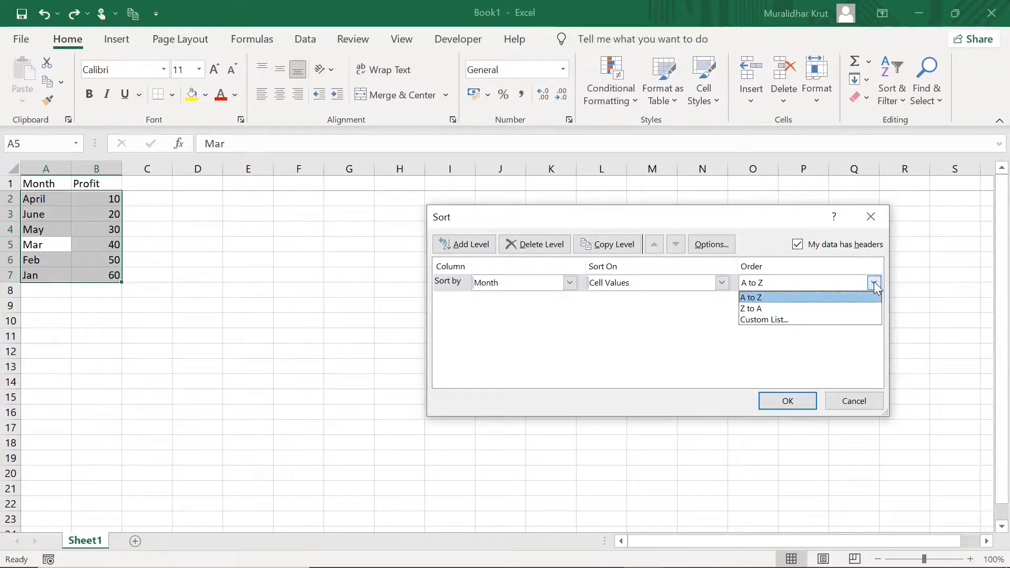
pyautogui.click(817, 316)
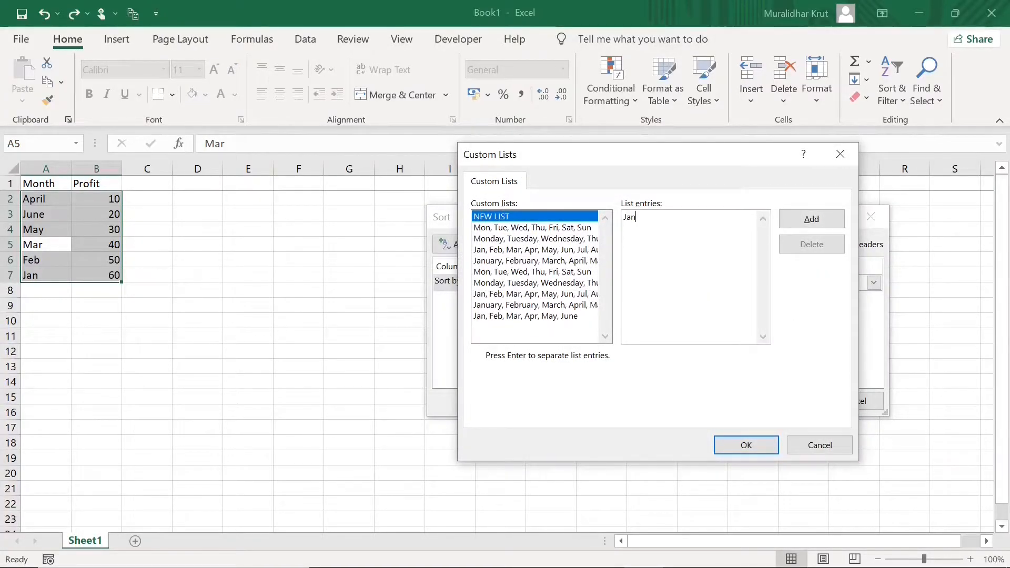
pyautogui.write('Feb')
pyautogui.press('Return')
pyautogui.write('ne')
pyautogui.click(751, 445)
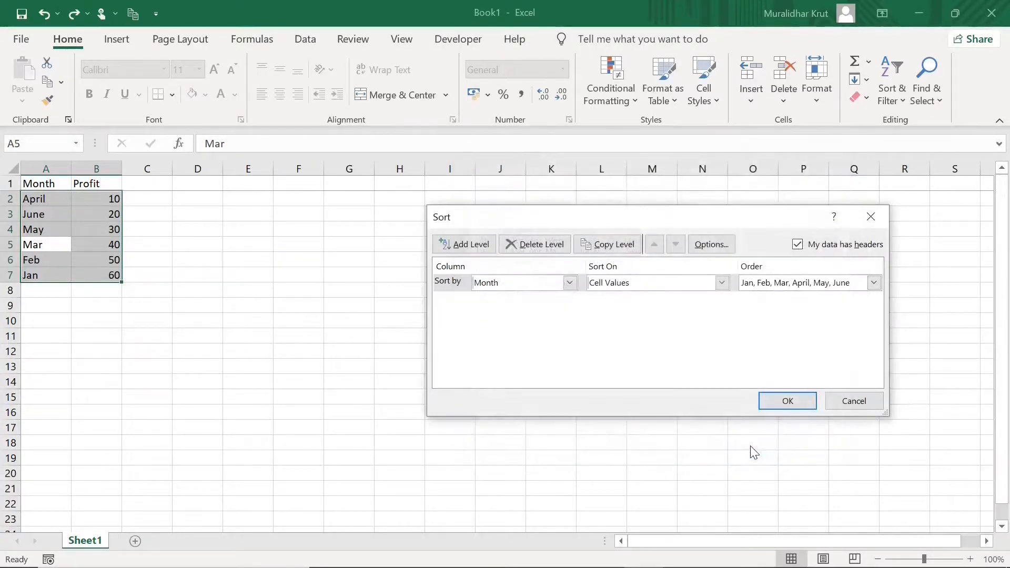
pyautogui.click(786, 405)
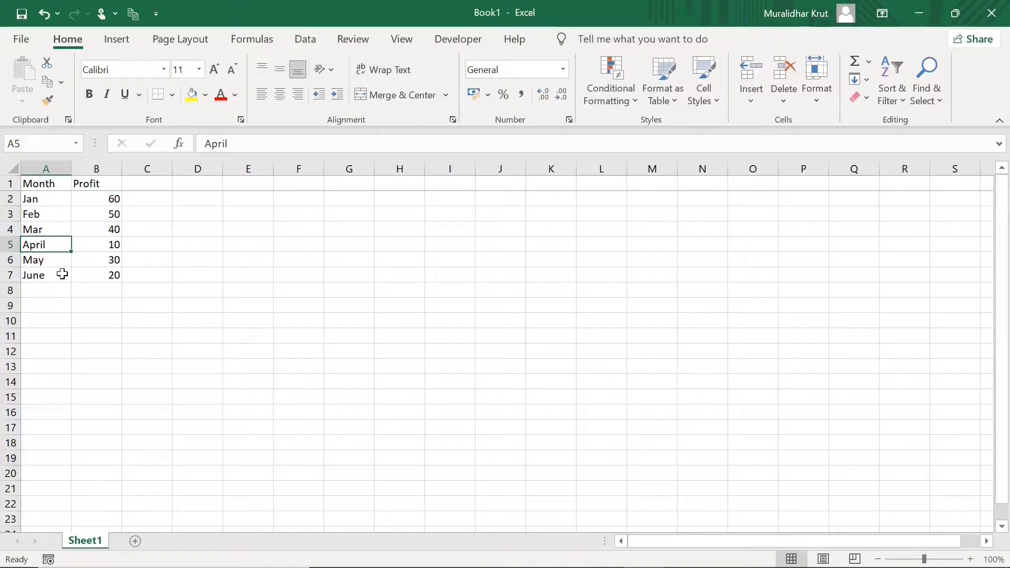
# Compare the sorted Month and Profit rows with the original list in Notepad, and return to the Excel sheet.
pyautogui.click(116, 201)
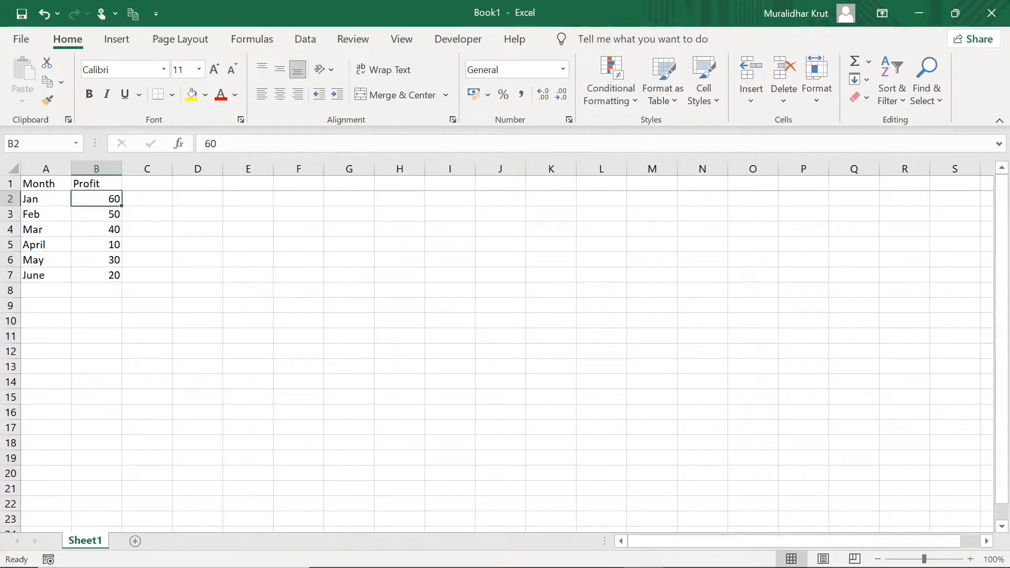
pyautogui.click(726, 558)
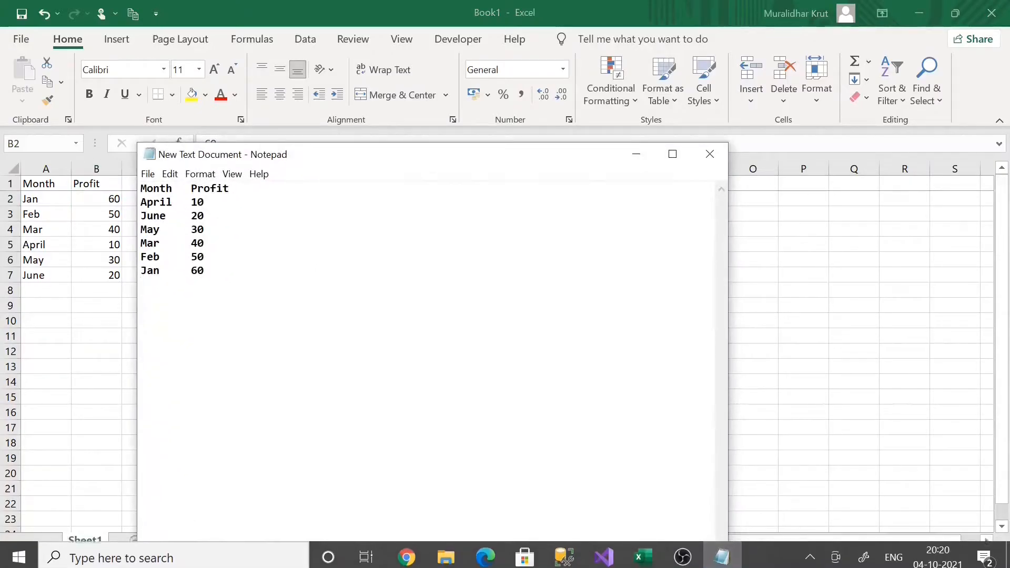
pyautogui.moveTo(367, 160); pyautogui.dragTo(414, 134)
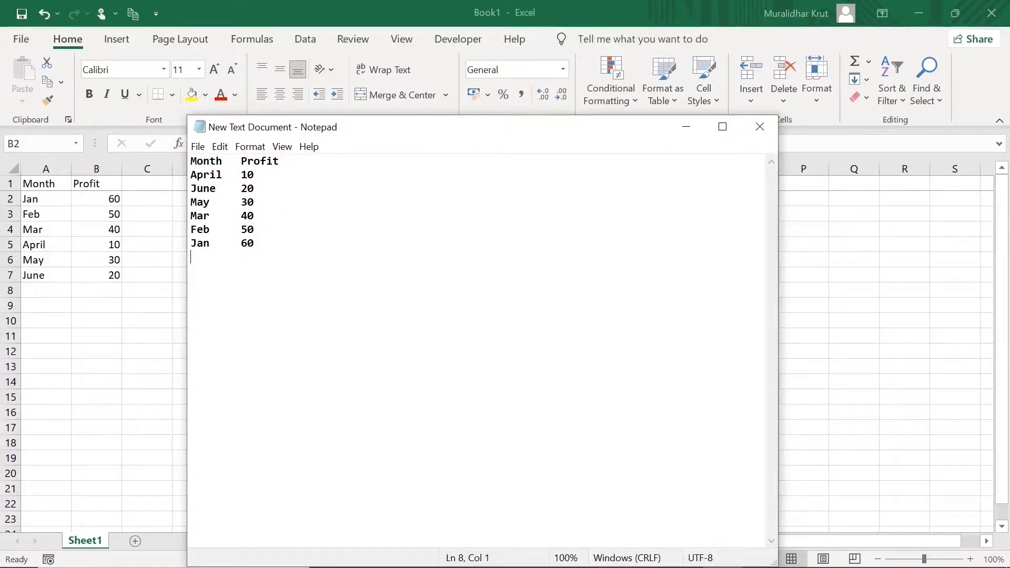
pyautogui.hotkey('shift', 'Left')
pyautogui.hotkey('shift', 'Home')
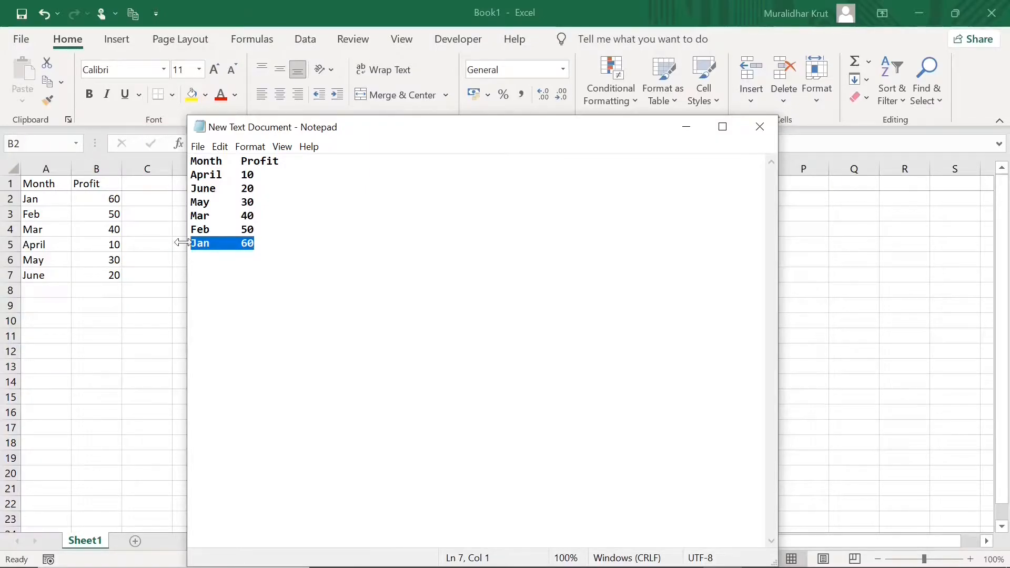
pyautogui.rightClick(264, 232)
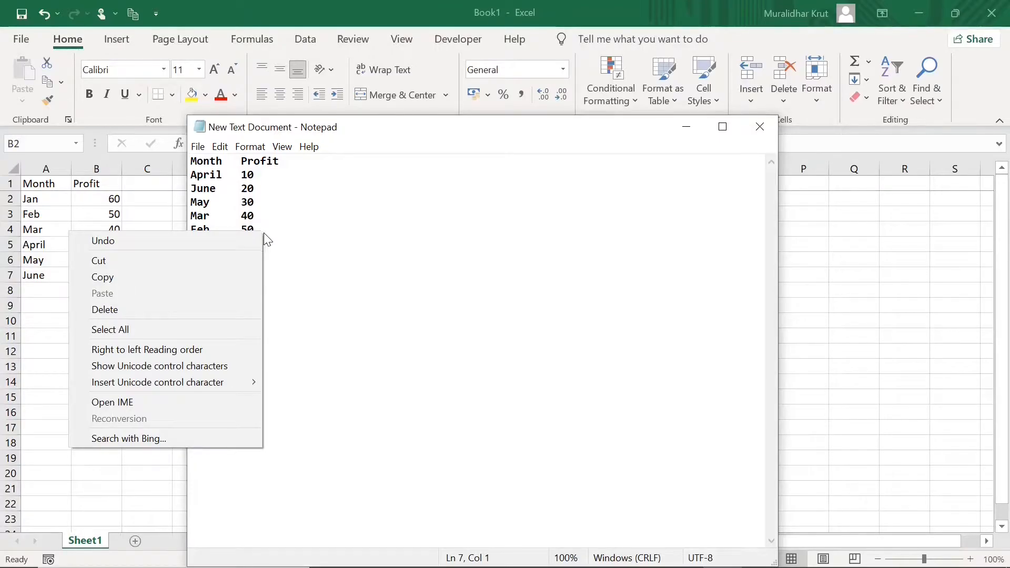
pyautogui.click(262, 232)
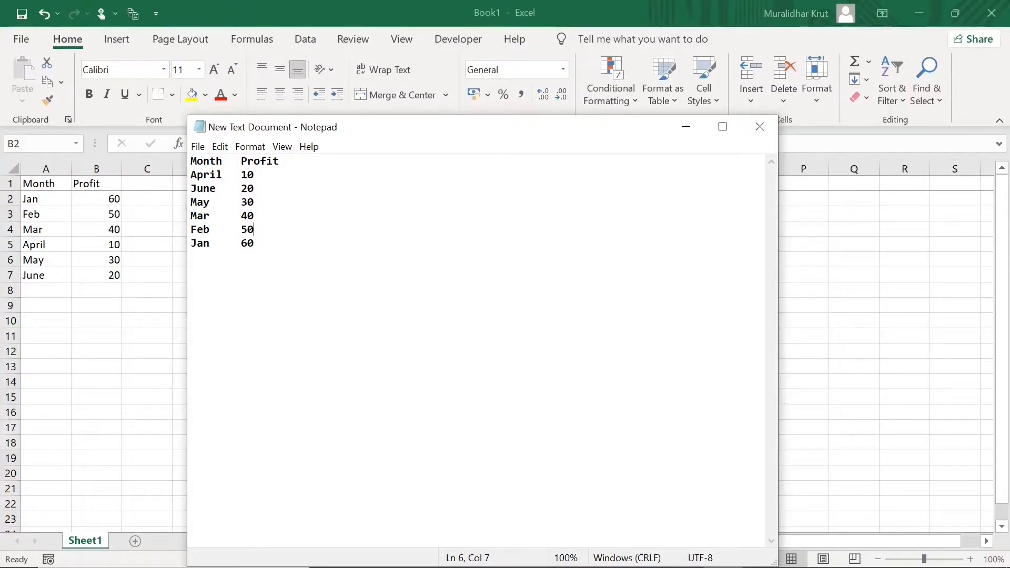
pyautogui.click(685, 126)
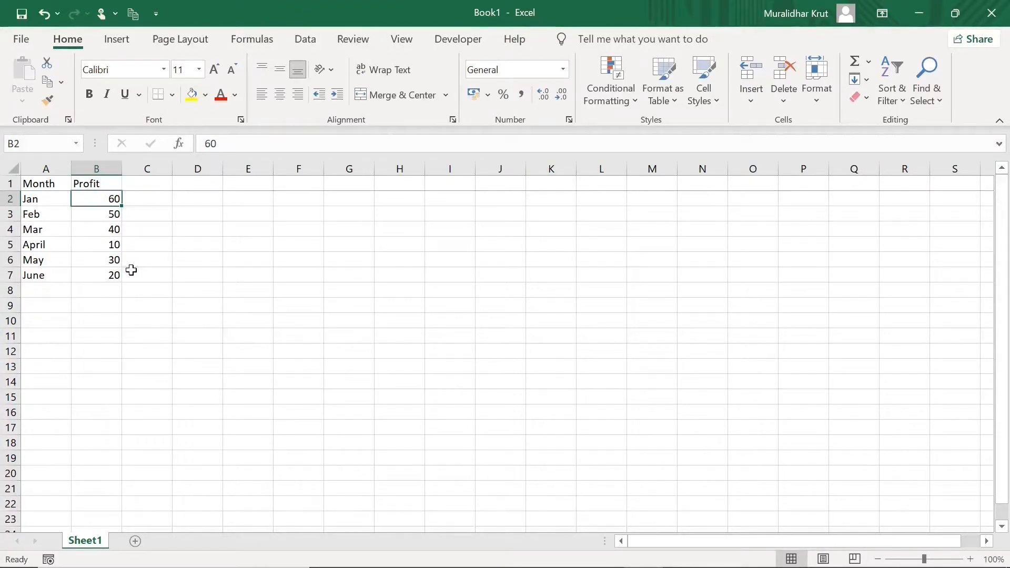
# Add a filter to the Month column of the Month and Profit table.
pyautogui.click(100, 290)
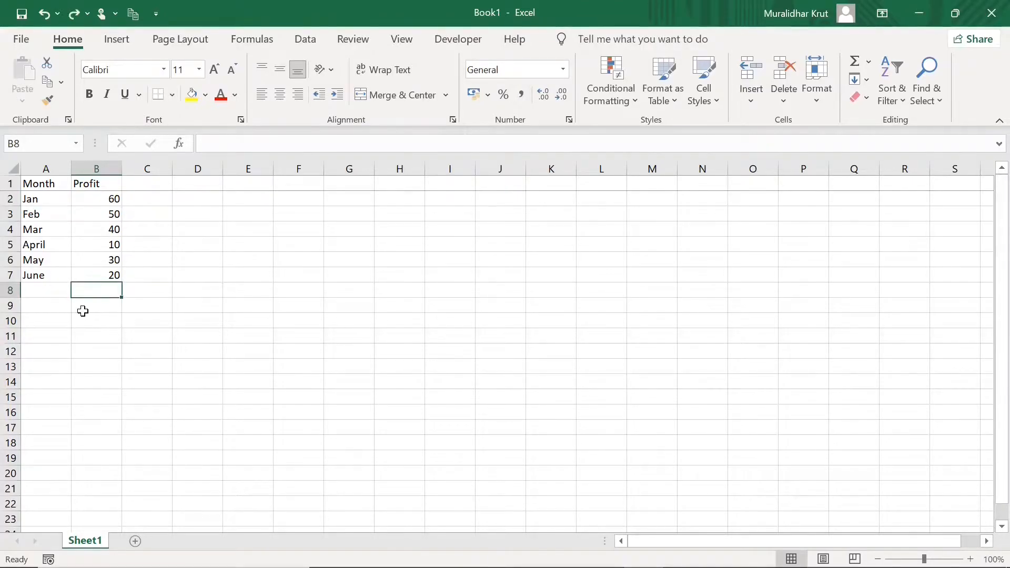
pyautogui.click(42, 169)
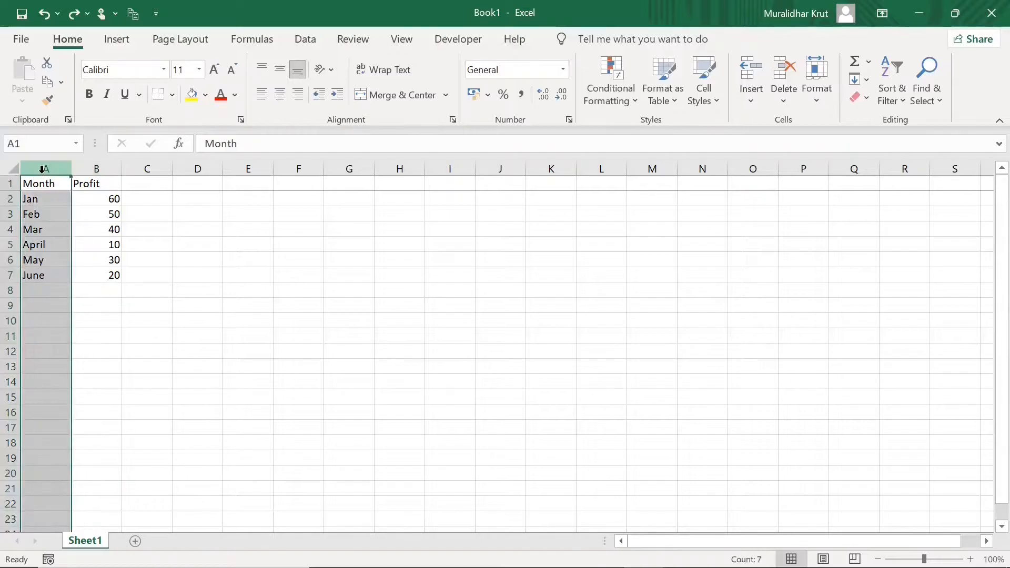
pyautogui.click(96, 168)
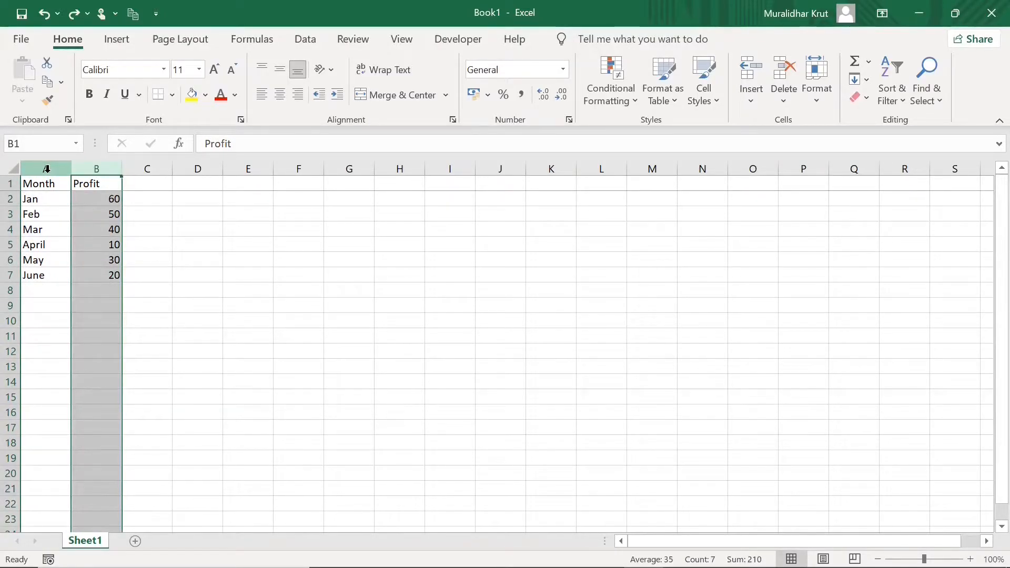
pyautogui.click(46, 169)
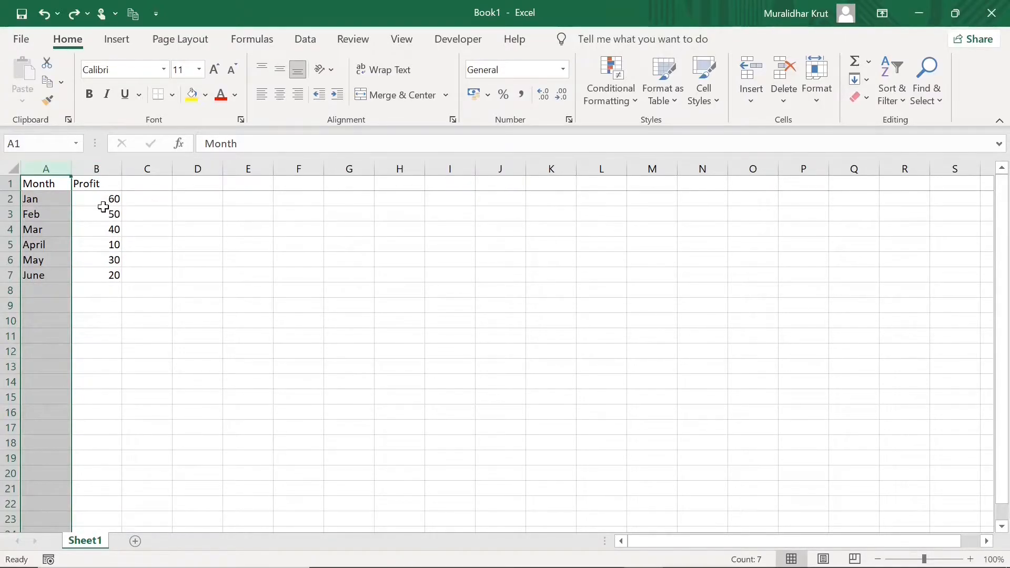
pyautogui.click(901, 103)
pyautogui.click(913, 196)
# Filter the Month column to exclude Mar, May and blank entries.
pyautogui.click(64, 183)
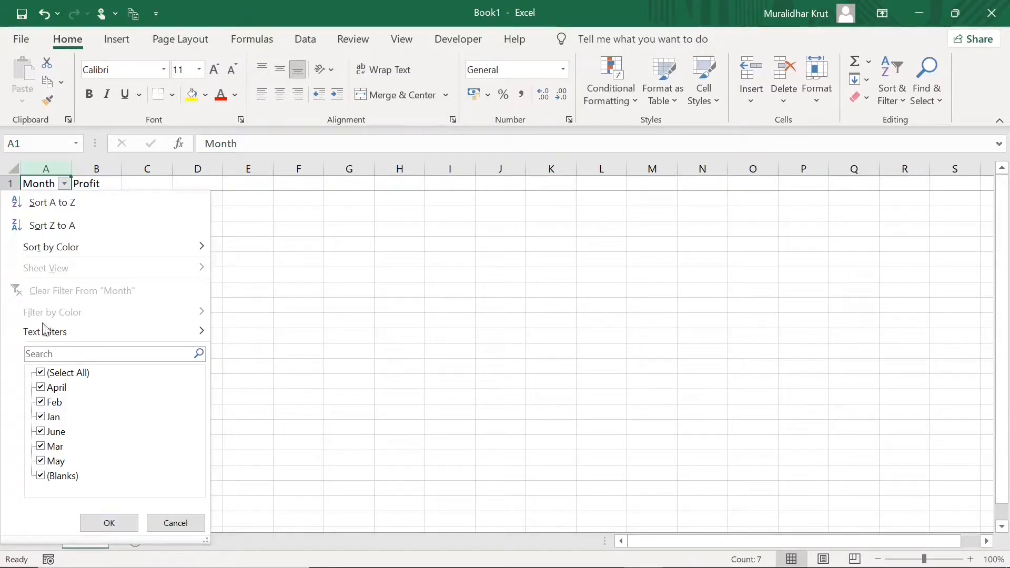
pyautogui.click(40, 476)
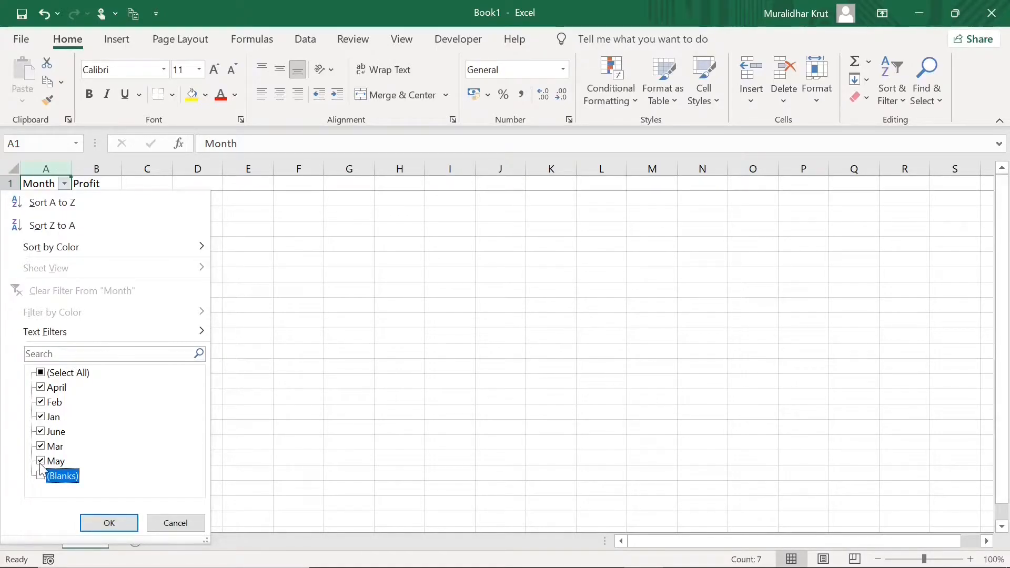
pyautogui.click(41, 462)
pyautogui.click(41, 447)
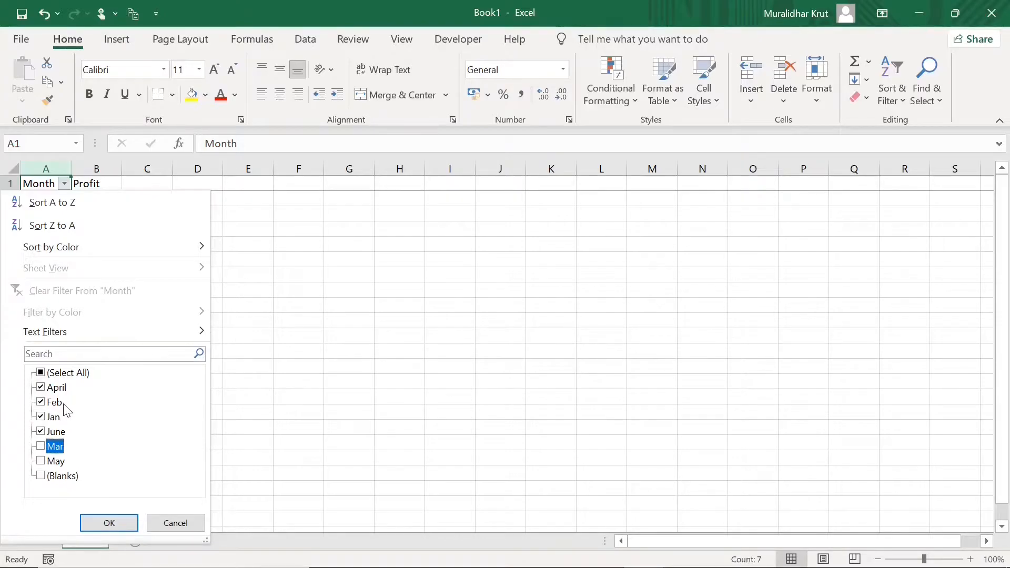
pyautogui.click(114, 521)
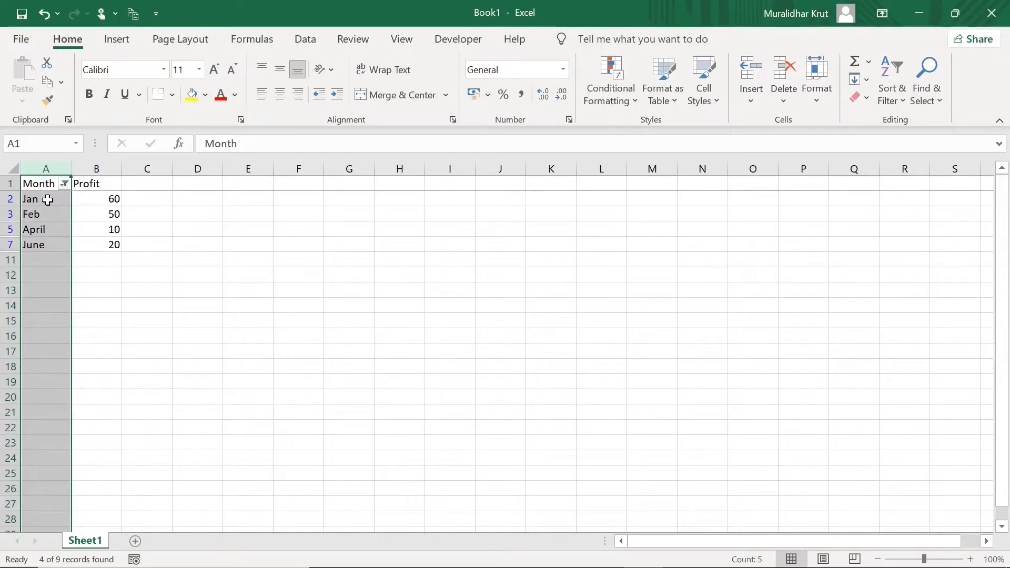
# Review the Month filter choices, and undo both the filtering and the filter added to the Month column.
pyautogui.click(54, 262)
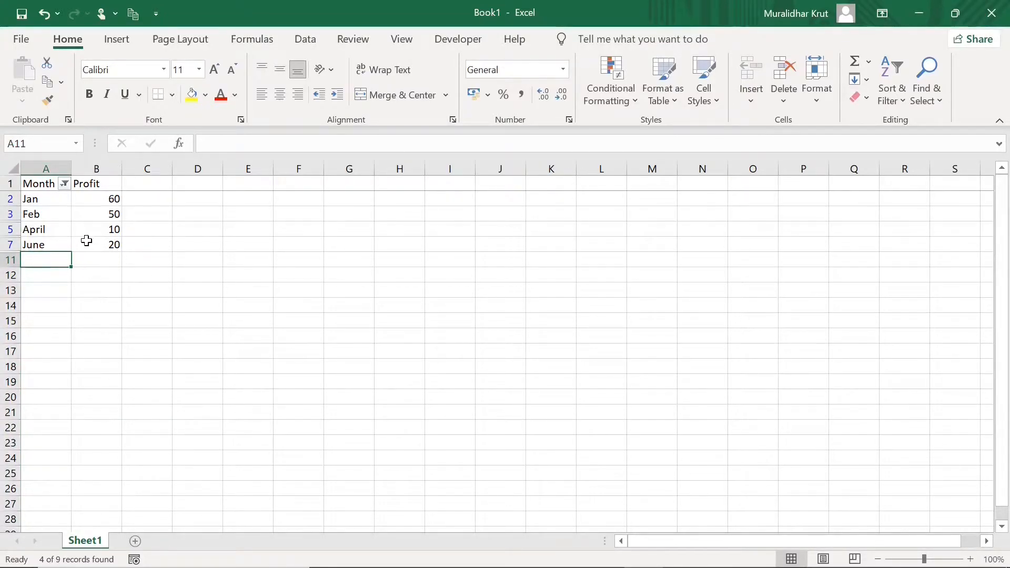
pyautogui.click(65, 184)
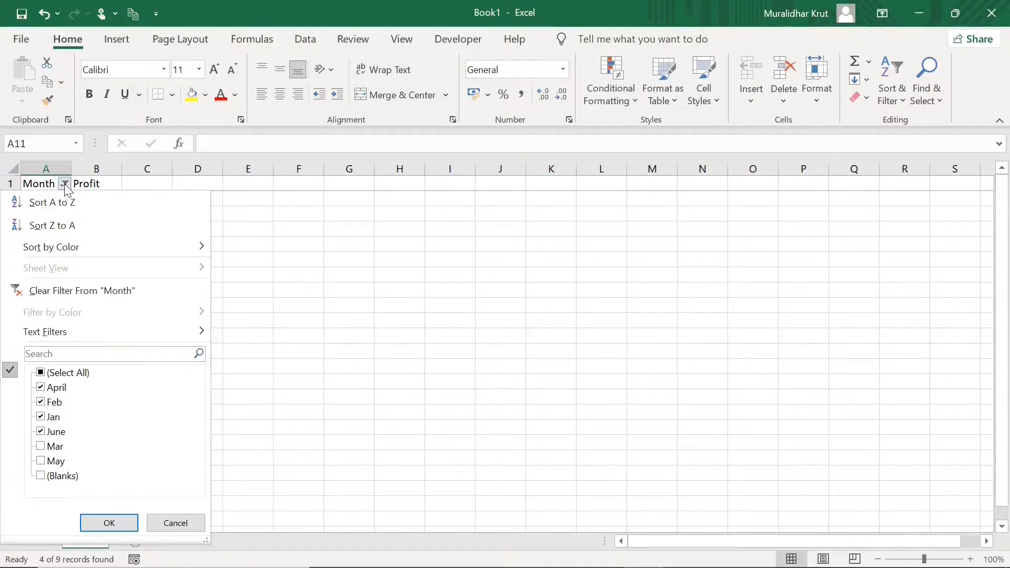
pyautogui.click(65, 186)
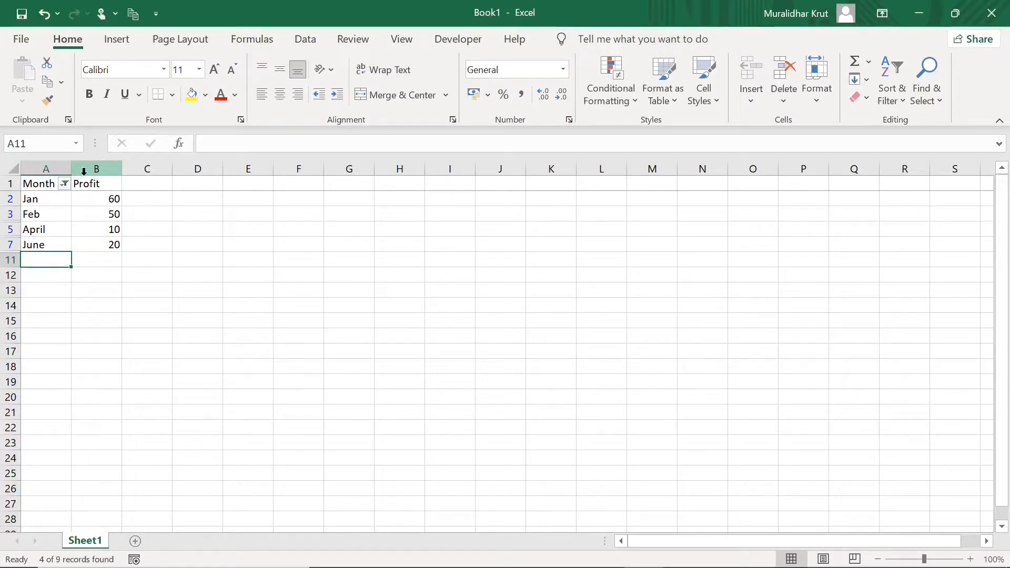
pyautogui.click(46, 14)
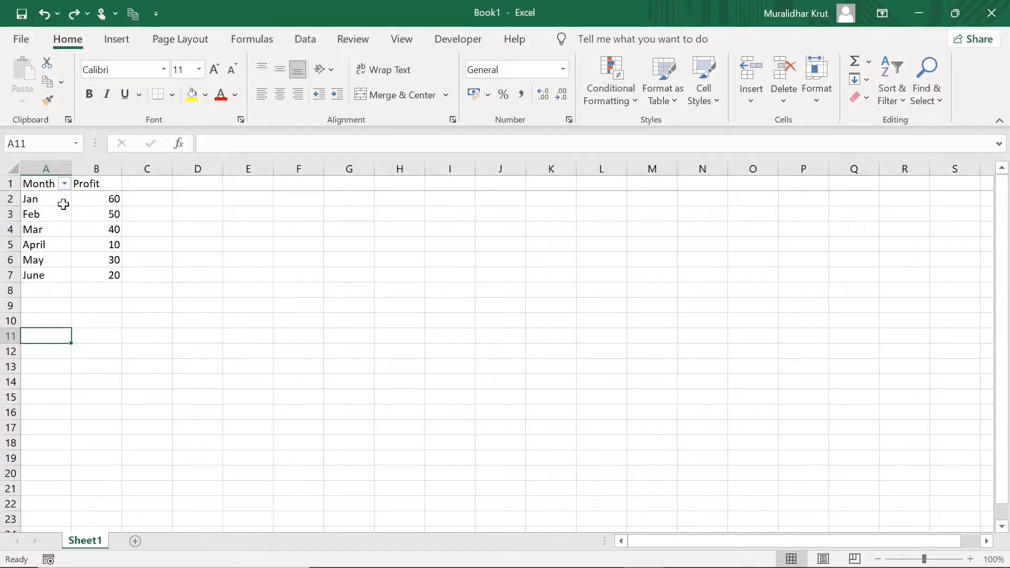
pyautogui.click(45, 14)
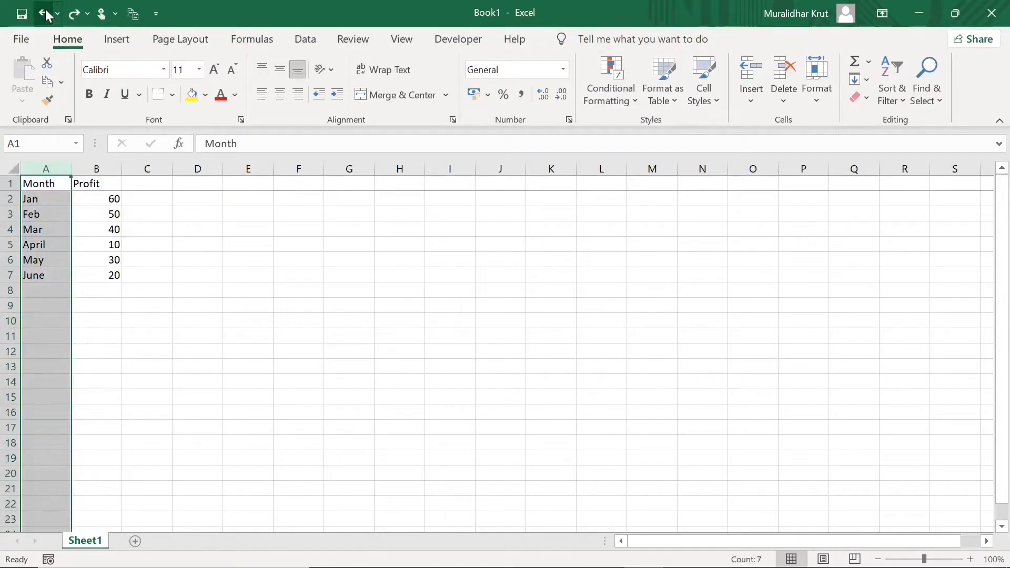
# Add a filter to the Profit column.
pyautogui.click(108, 169)
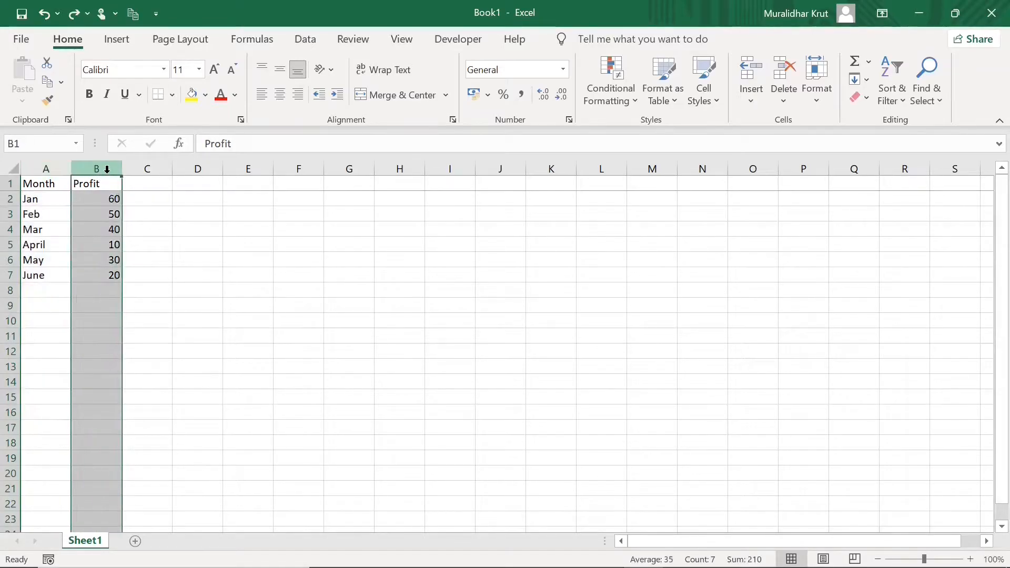
pyautogui.click(899, 103)
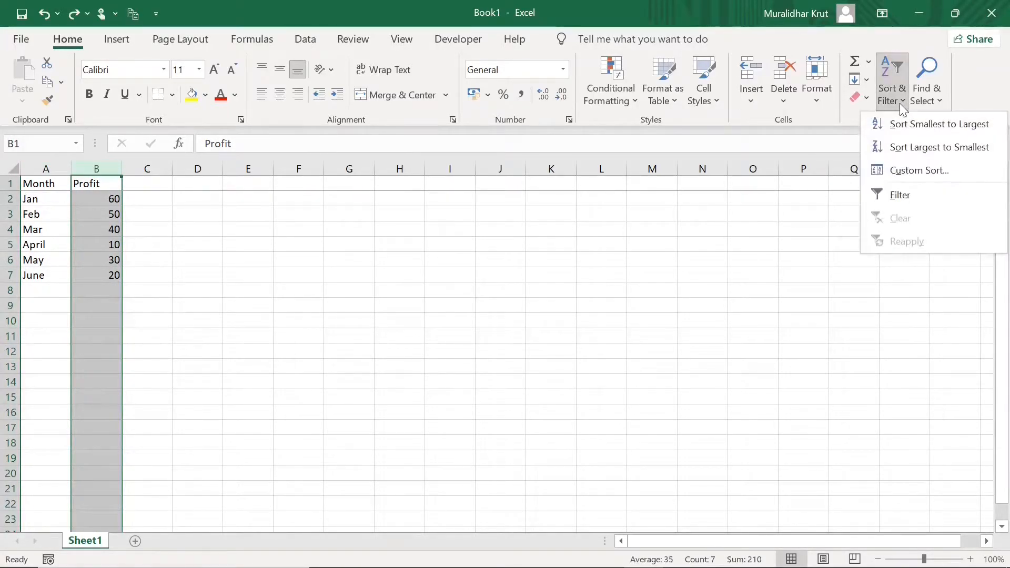
pyautogui.click(906, 195)
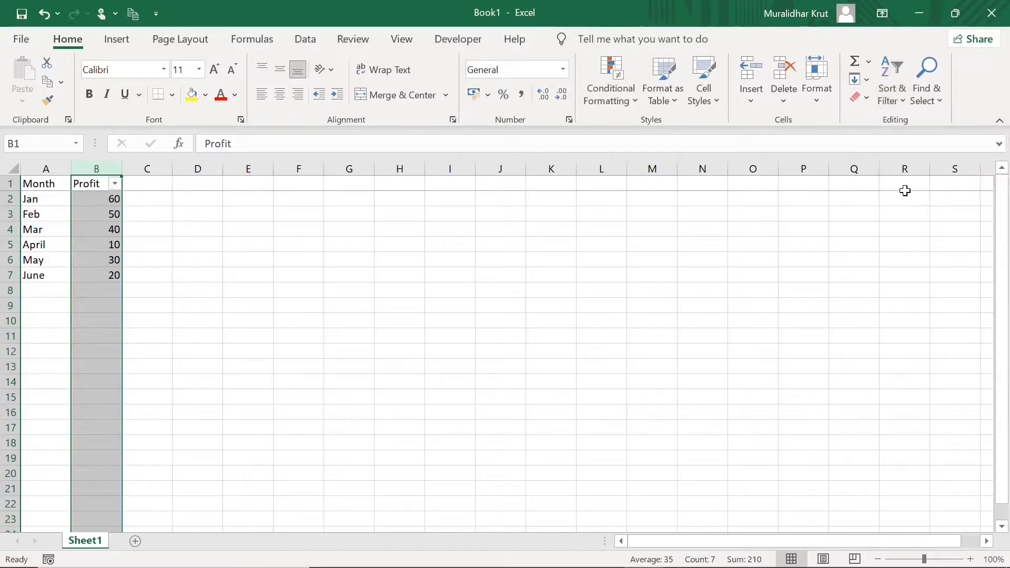
# Filter the Profit column to show only the values 20 and 30.
pyautogui.click(115, 184)
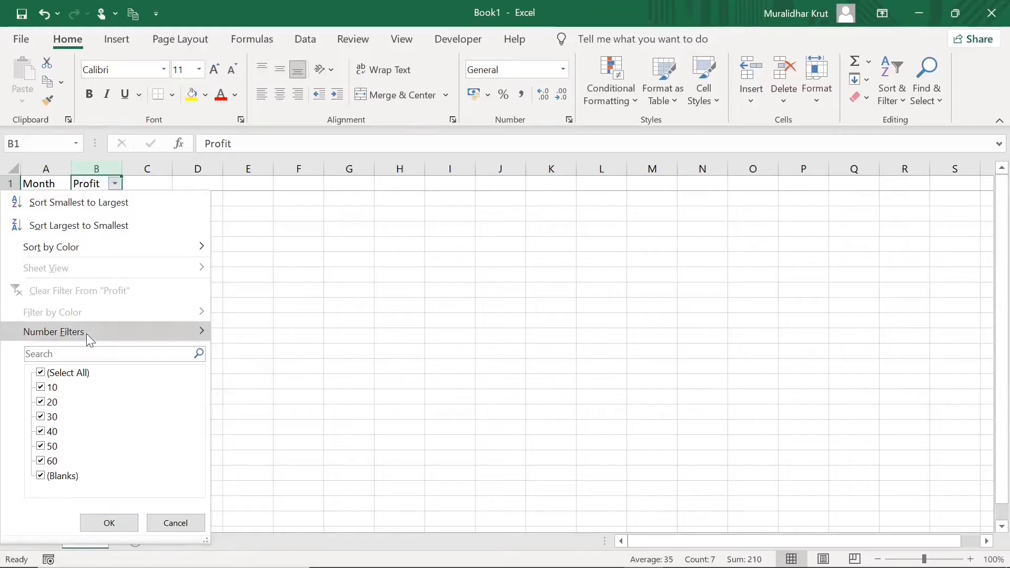
pyautogui.click(41, 373)
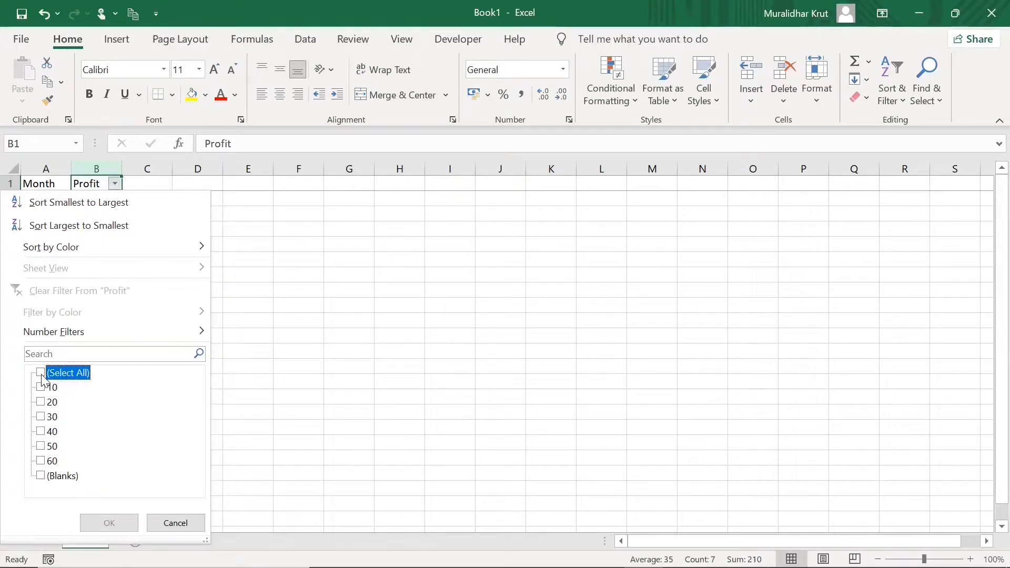
pyautogui.click(41, 403)
pyautogui.click(41, 417)
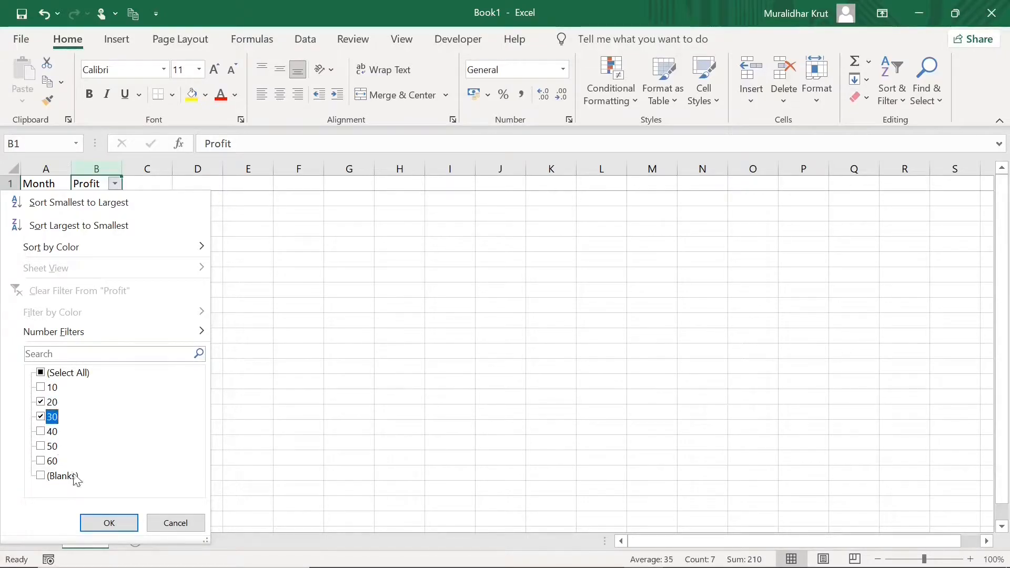
pyautogui.click(109, 523)
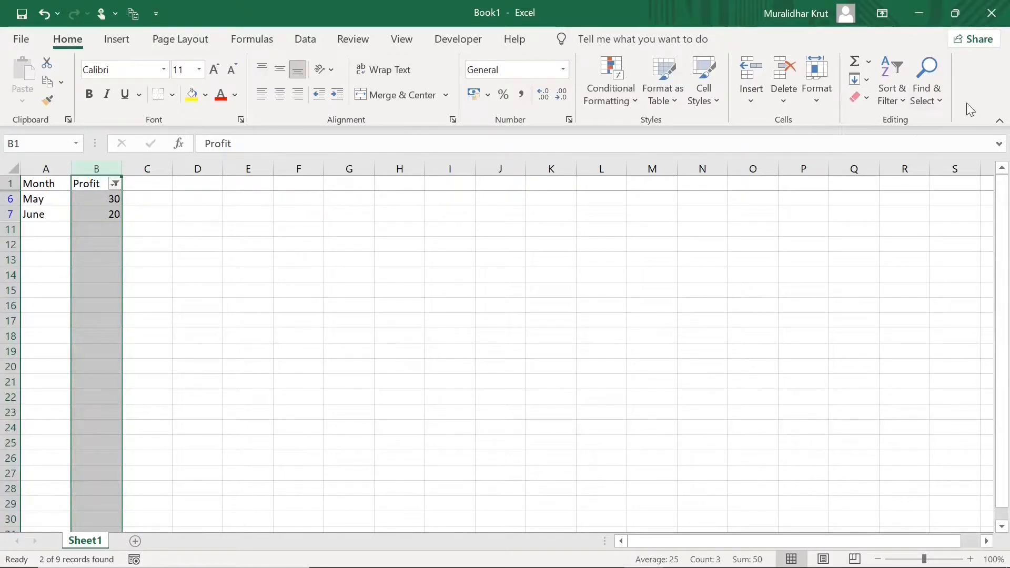
# Look at the sort and filter options, and undo the filtering of the Profit values.
pyautogui.click(899, 99)
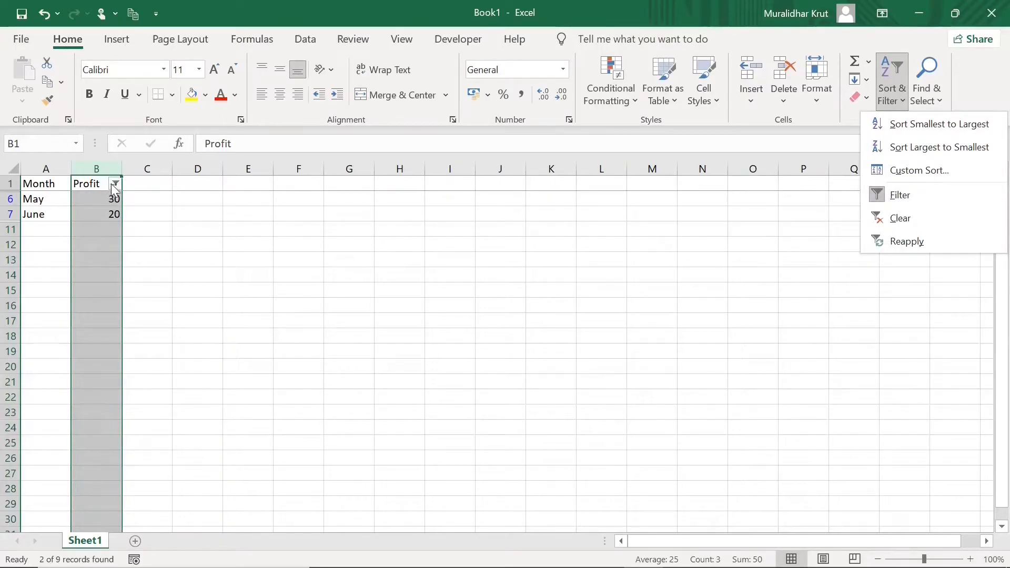
pyautogui.moveTo(112, 183)
pyautogui.click(258, 243)
pyautogui.click(257, 241)
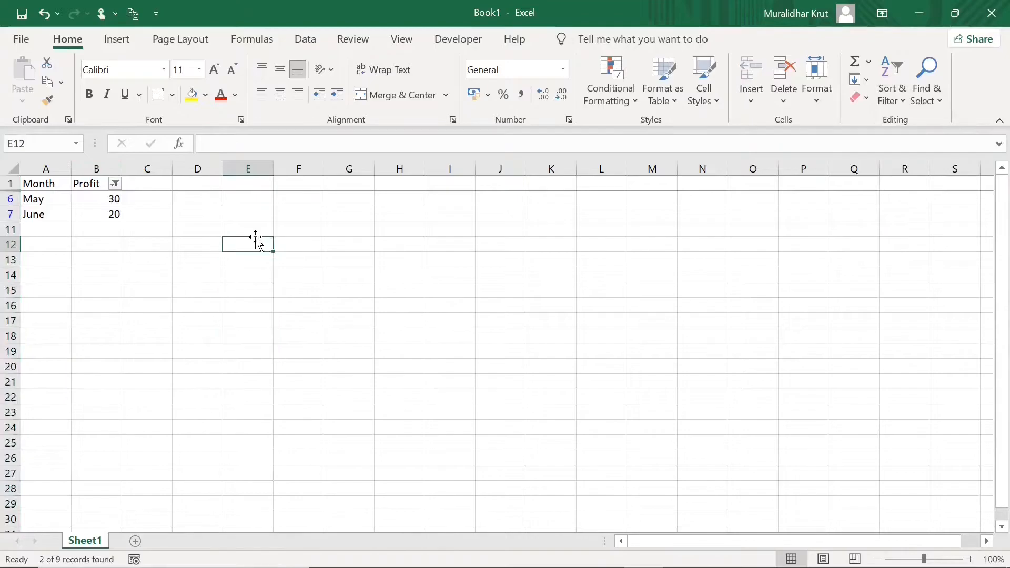
pyautogui.hotkey('ctrl', 'z')
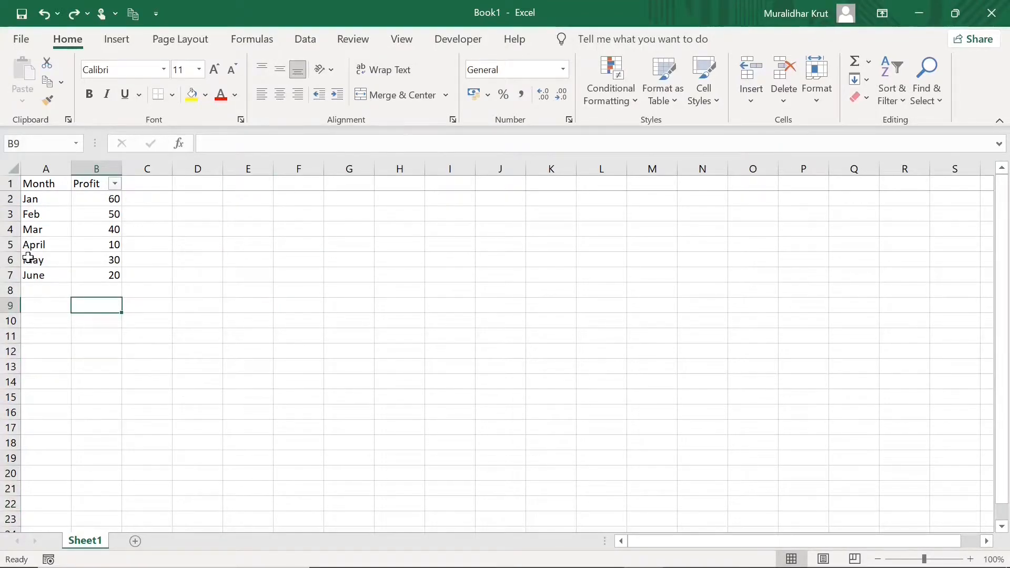
# Insert a blank row above the Mar row.
pyautogui.click(10, 230)
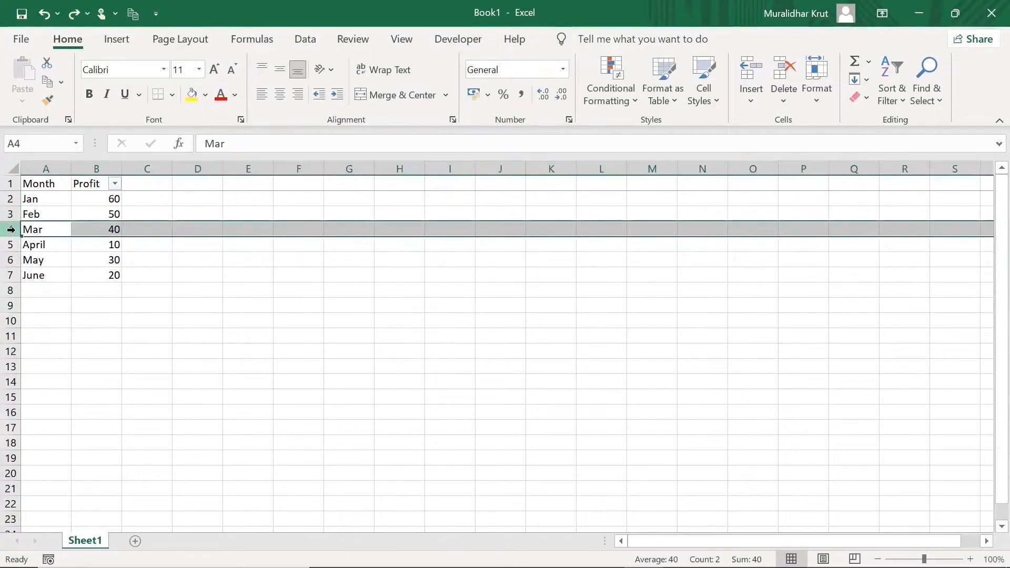
pyautogui.rightClick(15, 234)
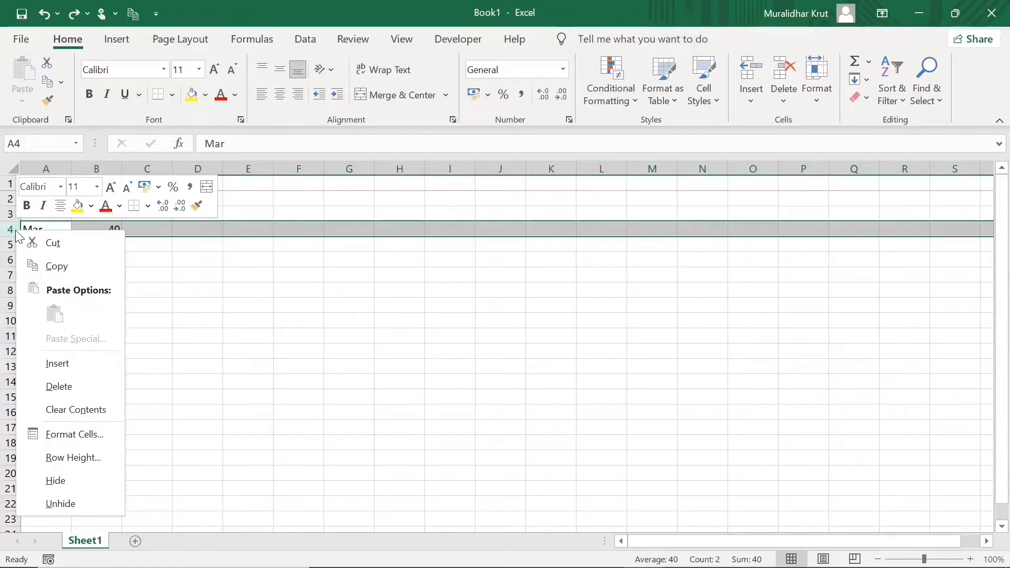
pyautogui.click(71, 363)
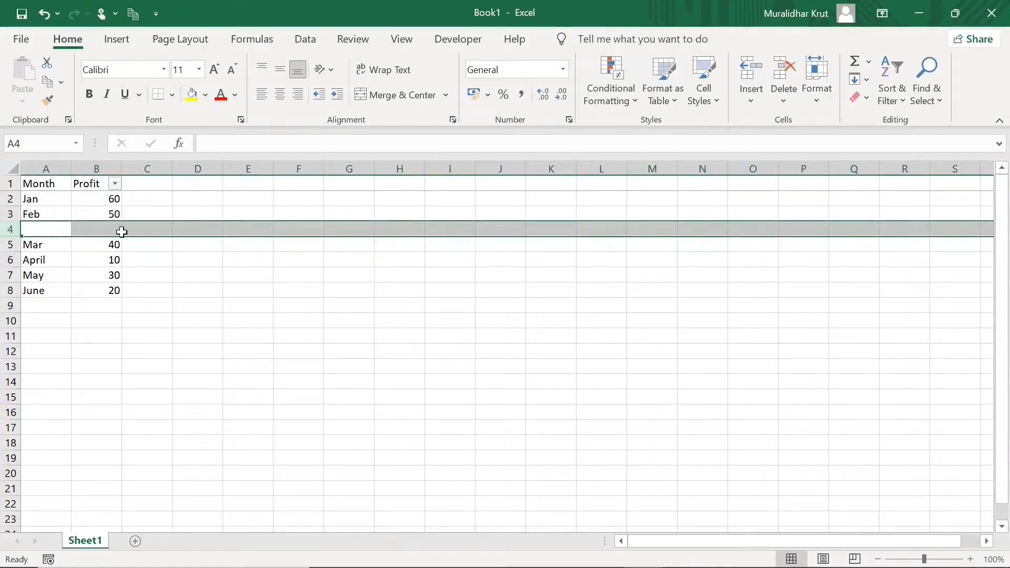
# Insert a blank column before the Profit column.
pyautogui.click(97, 168)
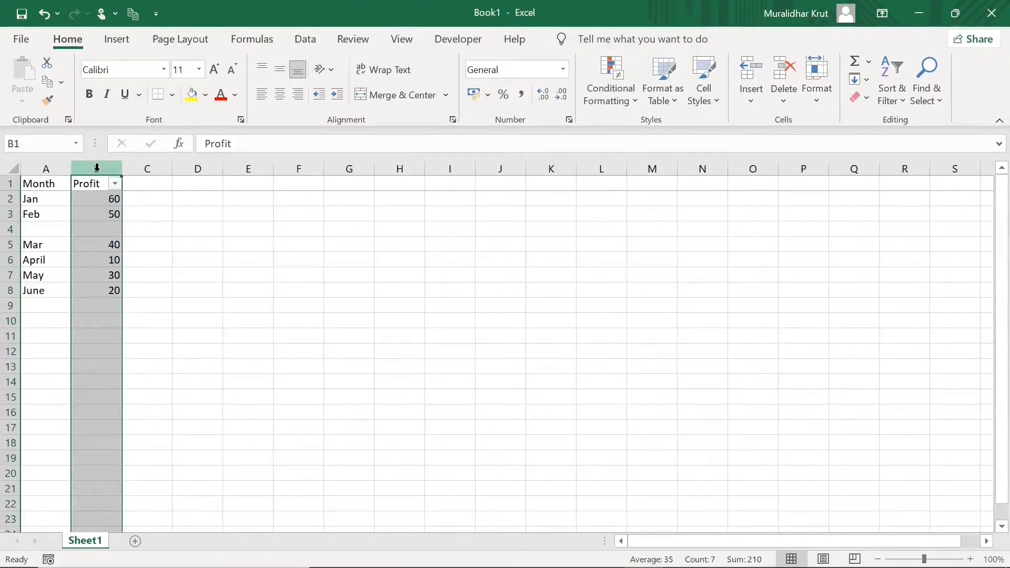
pyautogui.rightClick(97, 168)
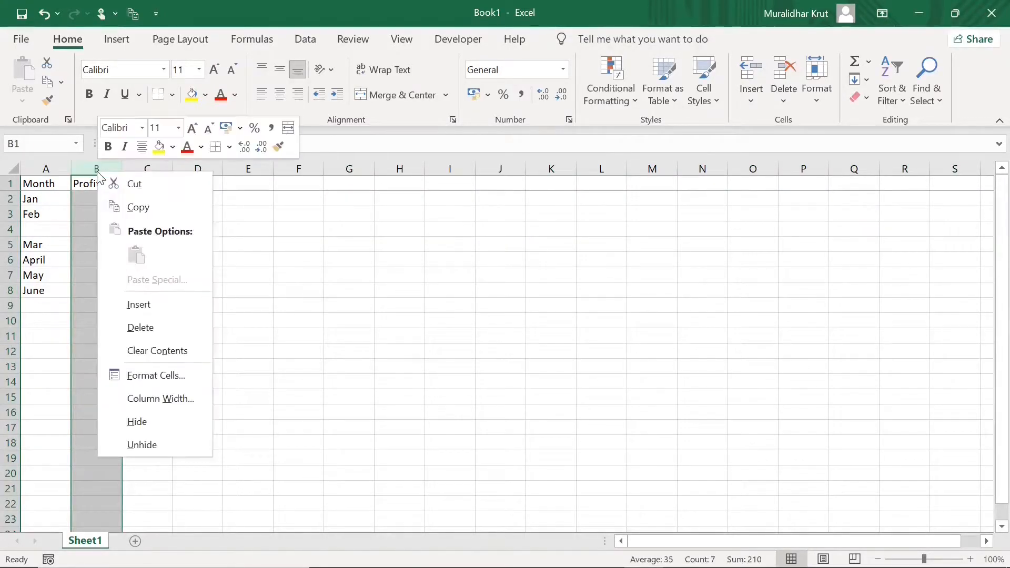
pyautogui.click(136, 305)
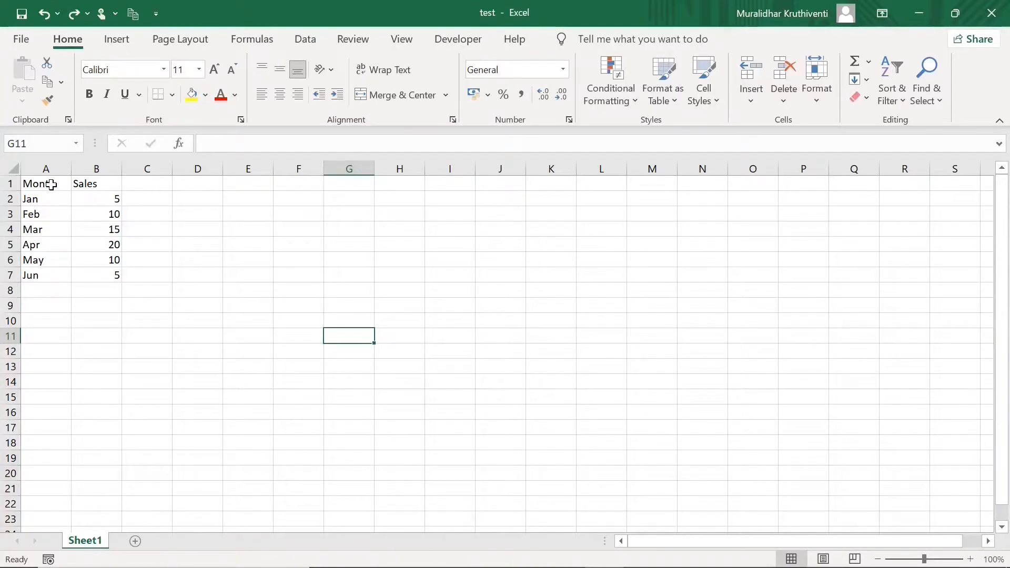
# Review the Month and Sales data in the test workbook.
pyautogui.click(51, 184)
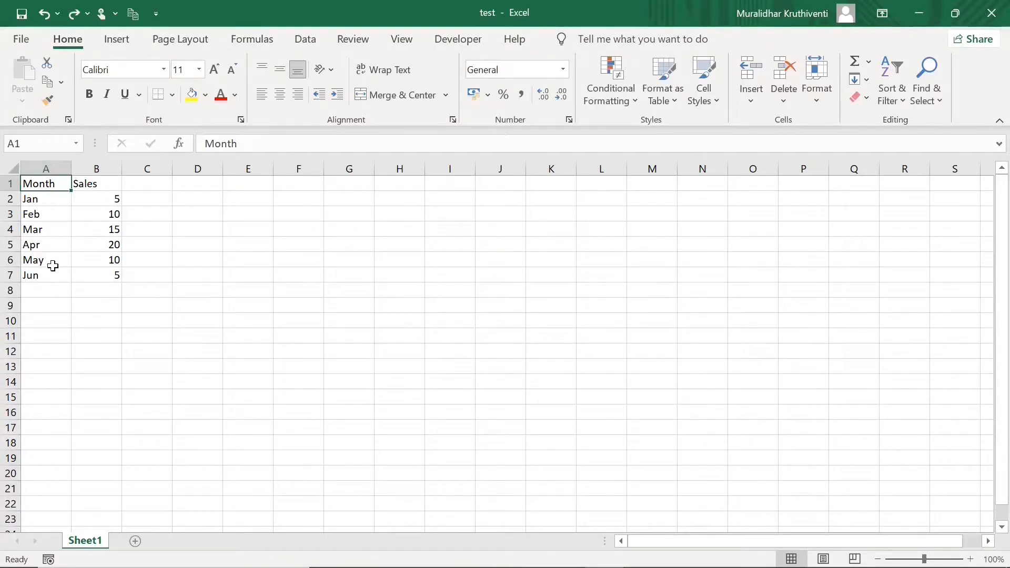
pyautogui.click(112, 197)
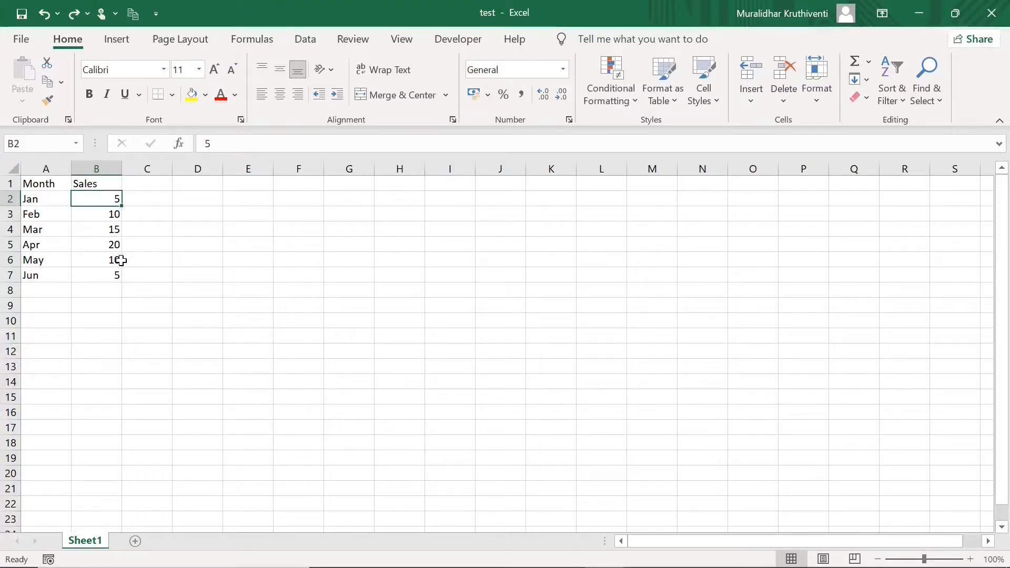
pyautogui.click(220, 258)
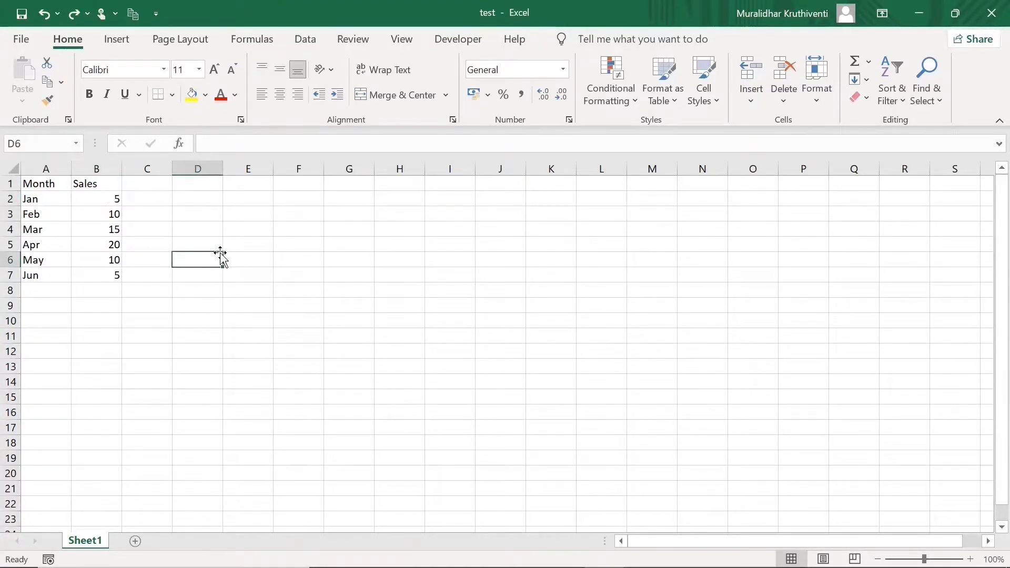
# Insert a blank 2-D clustered column chart on the sheet, without preselecting any data.
pyautogui.click(458, 290)
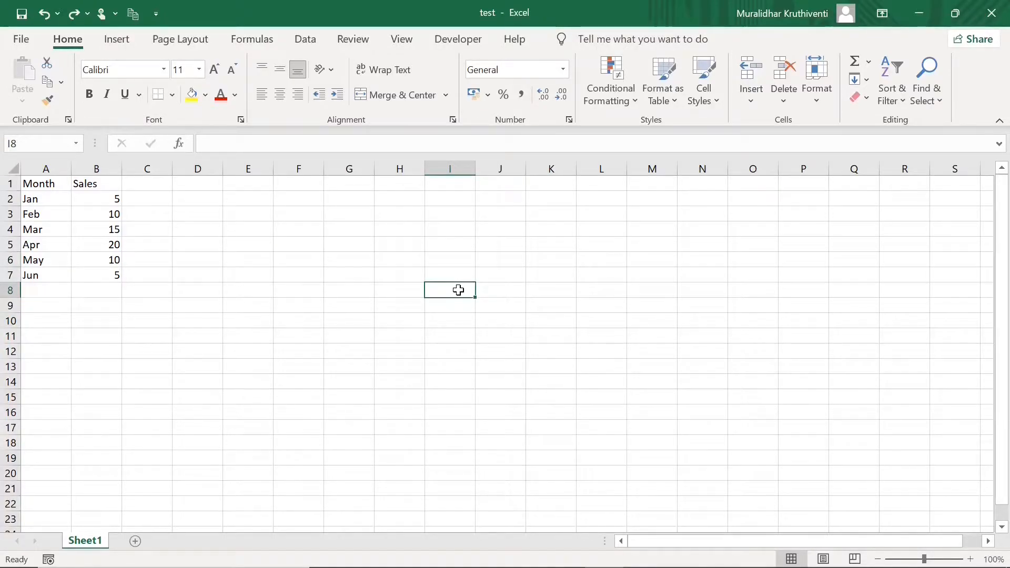
pyautogui.click(122, 42)
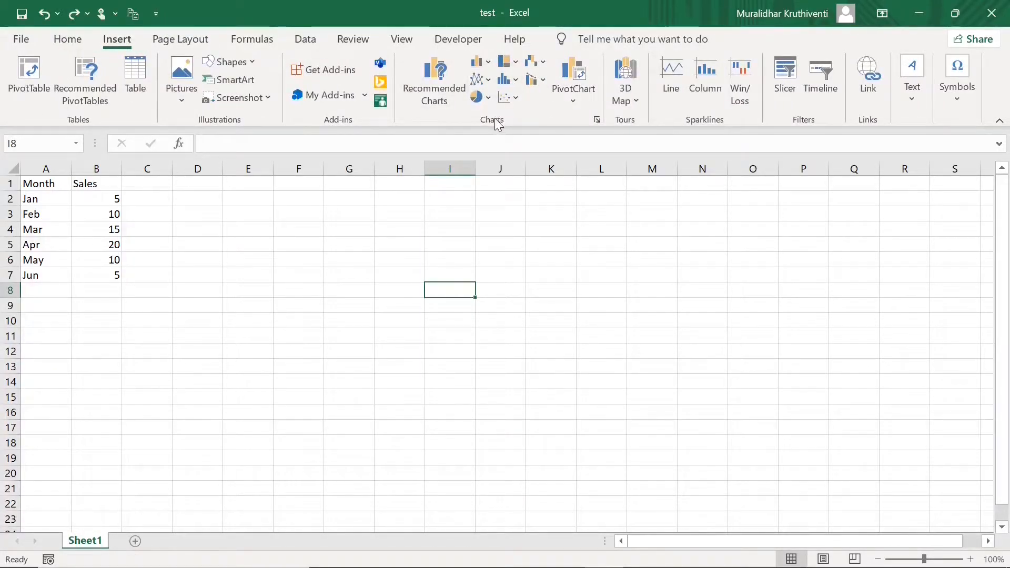
pyautogui.click(492, 61)
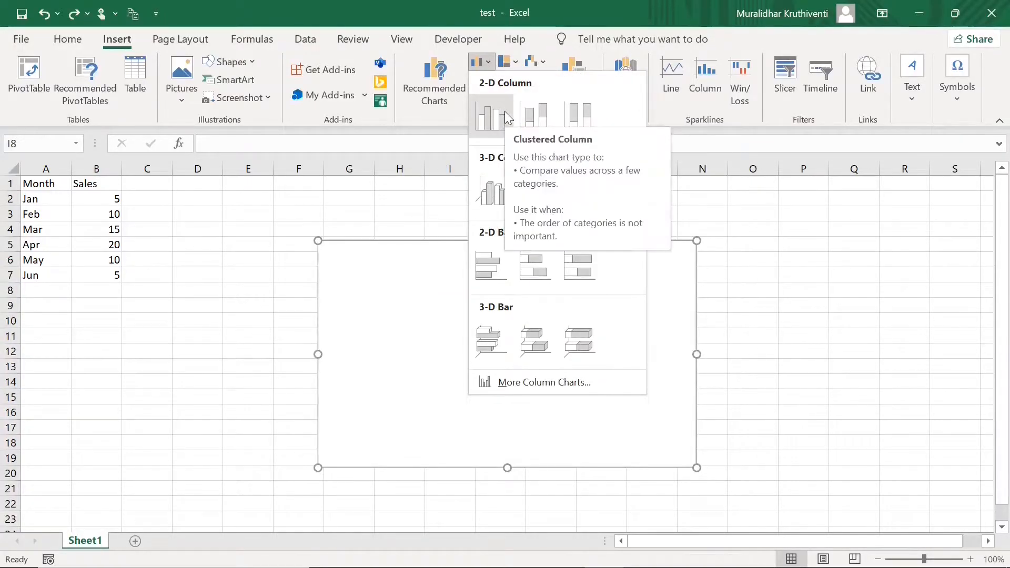
pyautogui.click(505, 113)
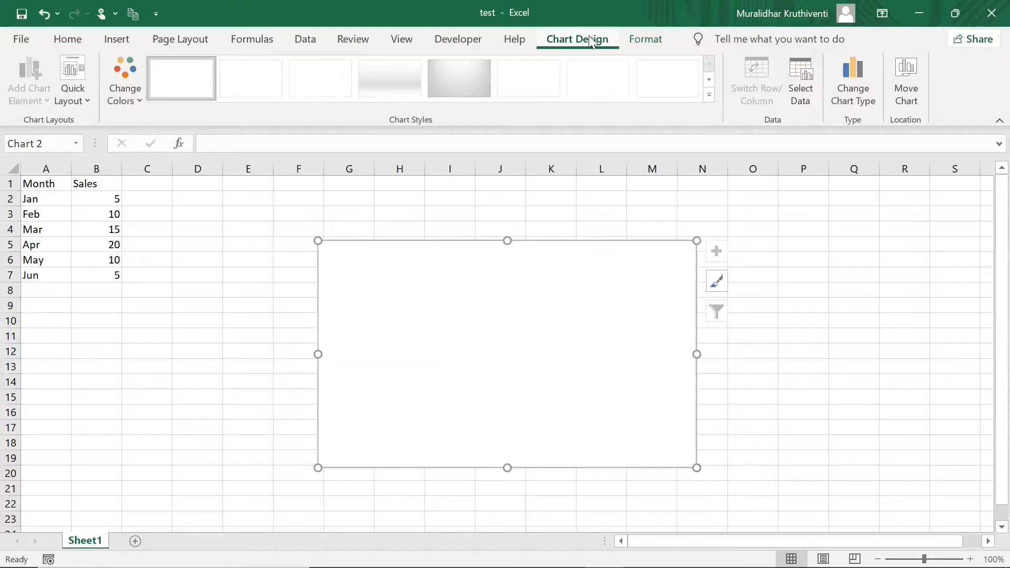
# Add a data series named Sales to the chart, with its values taken from cells B2:B7.
pyautogui.click(801, 99)
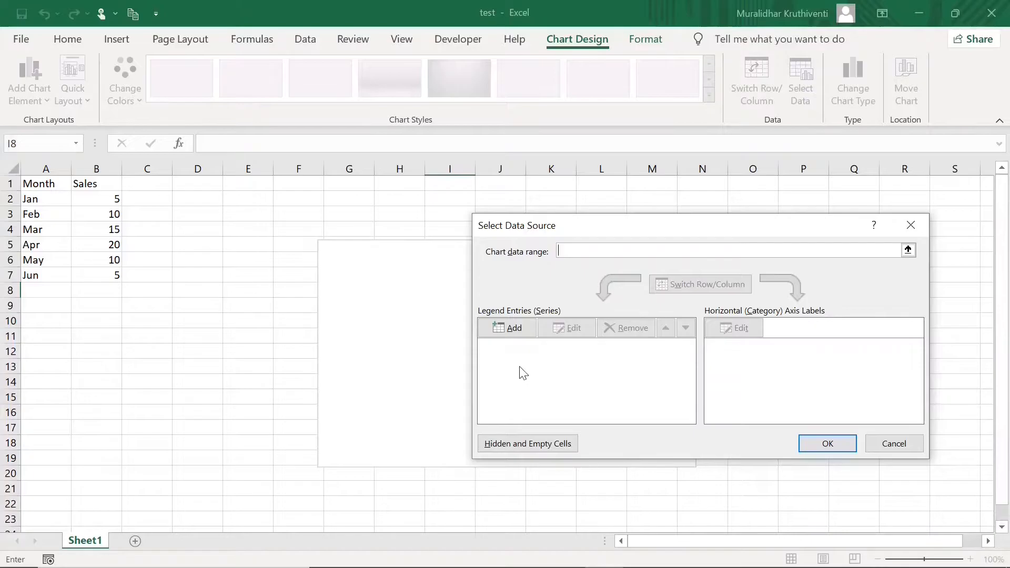
pyautogui.click(501, 327)
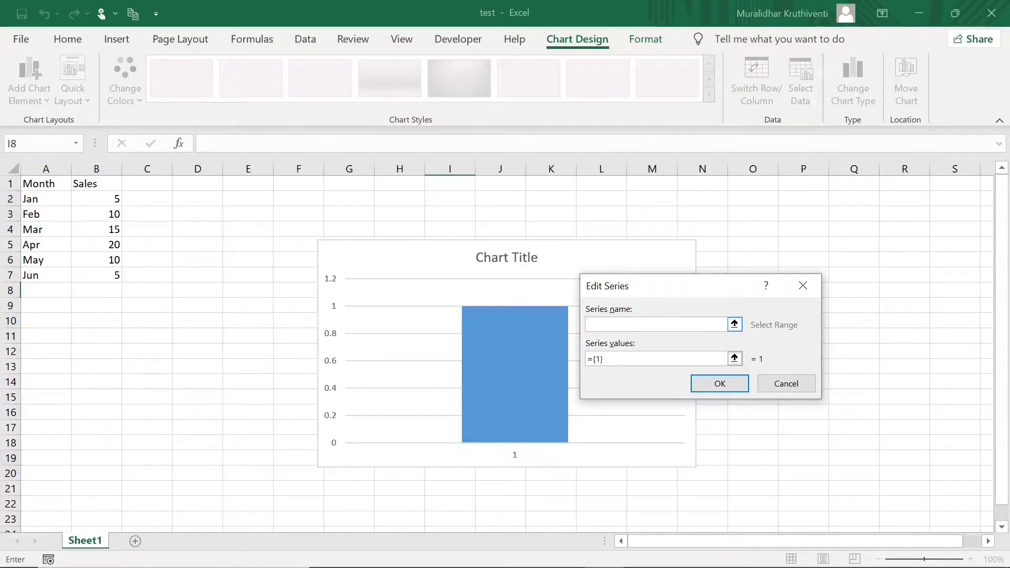
pyautogui.write('Sales')
pyautogui.press('Tab')
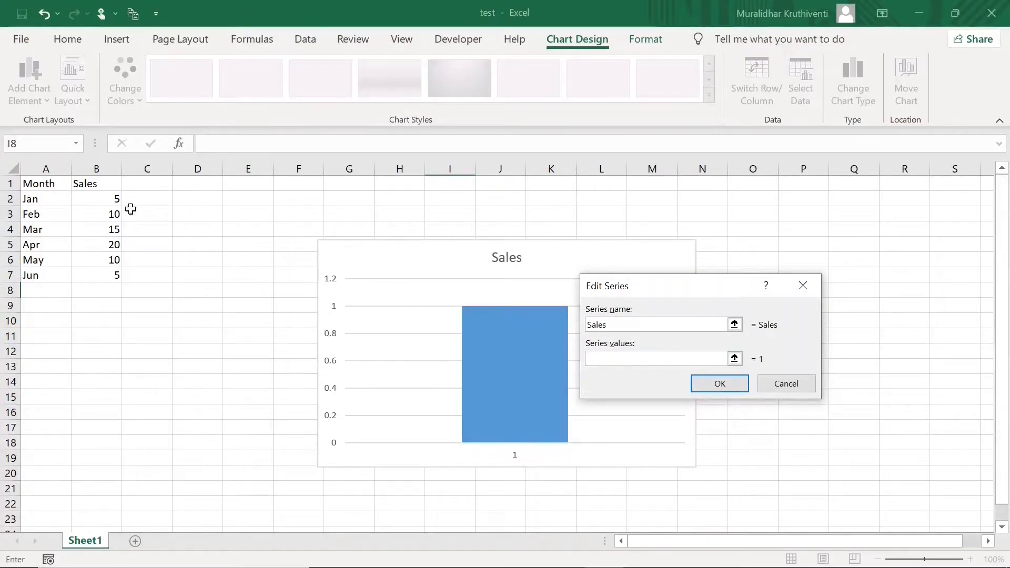
pyautogui.moveTo(112, 200); pyautogui.dragTo(117, 273)
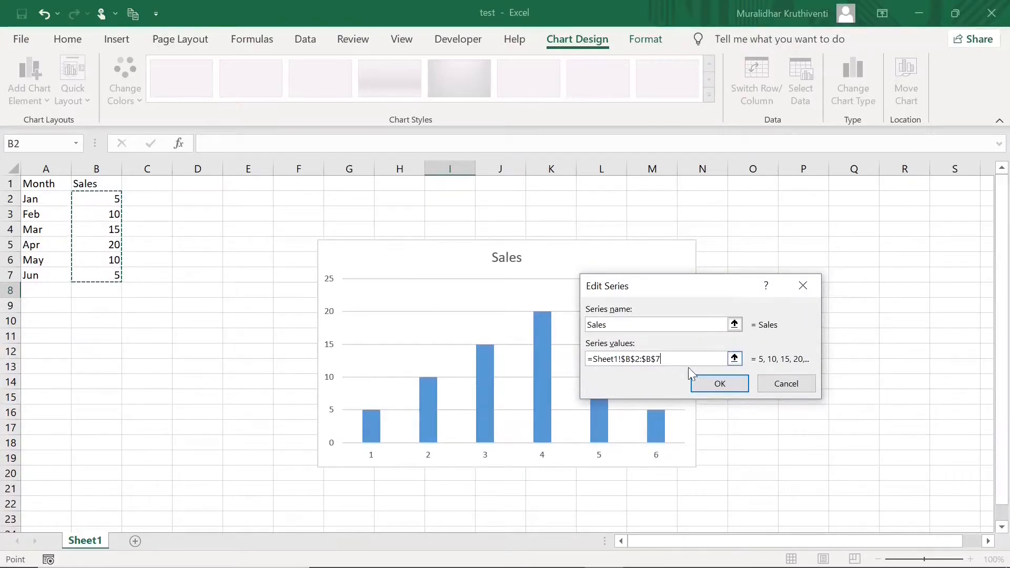
pyautogui.click(725, 388)
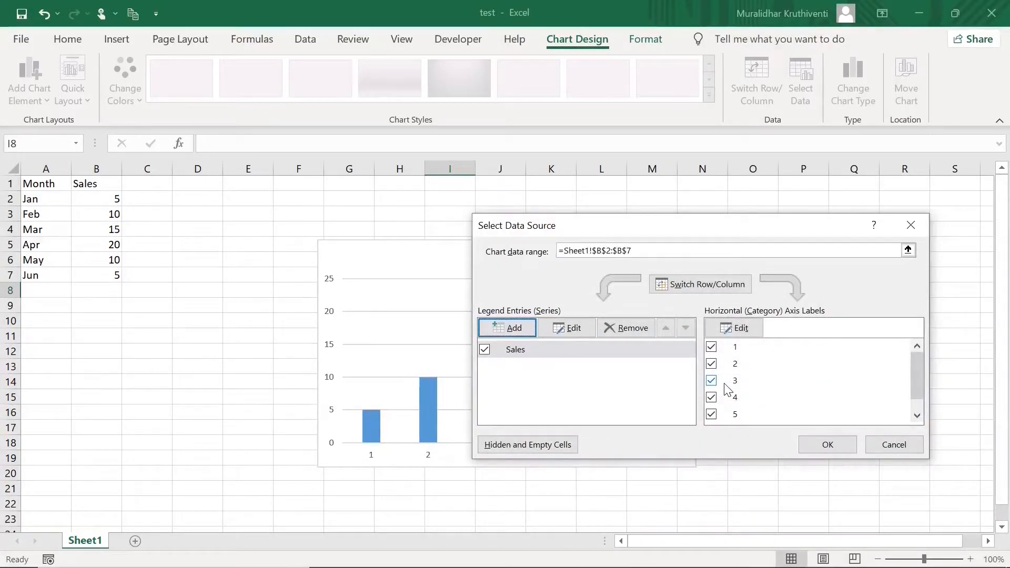
pyautogui.click(827, 446)
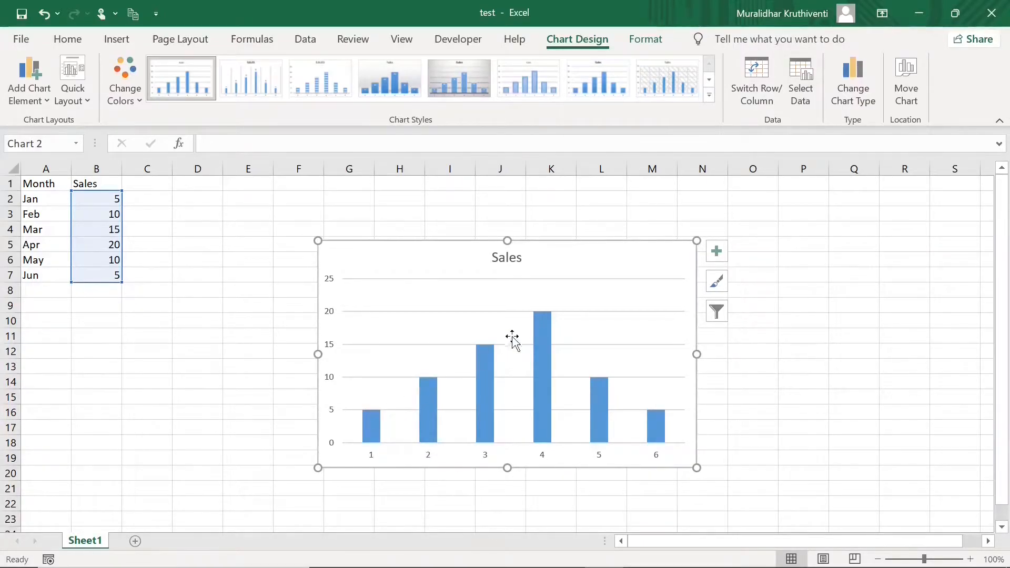
pyautogui.moveTo(547, 319)
pyautogui.click(623, 391)
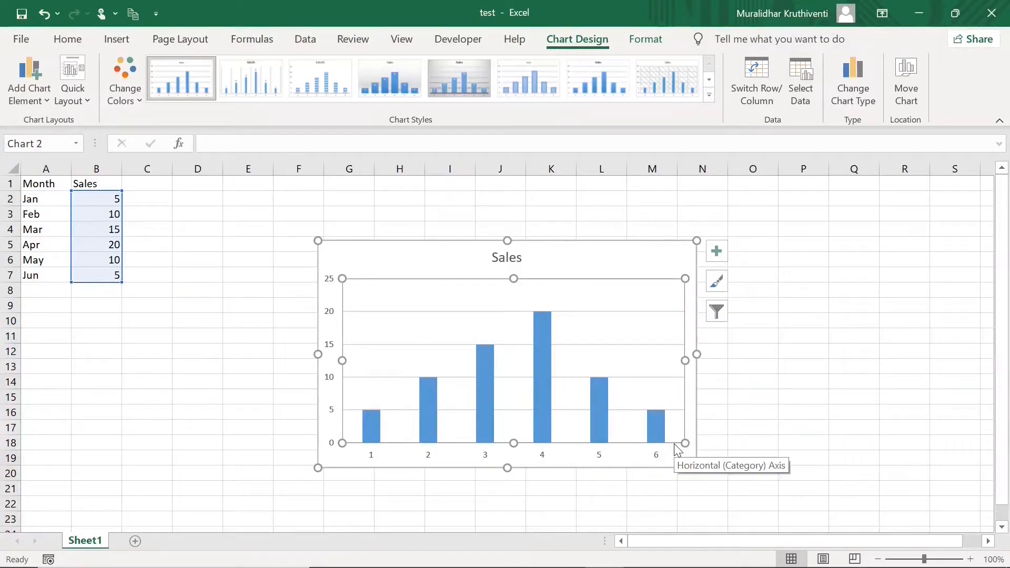
pyautogui.moveTo(598, 383)
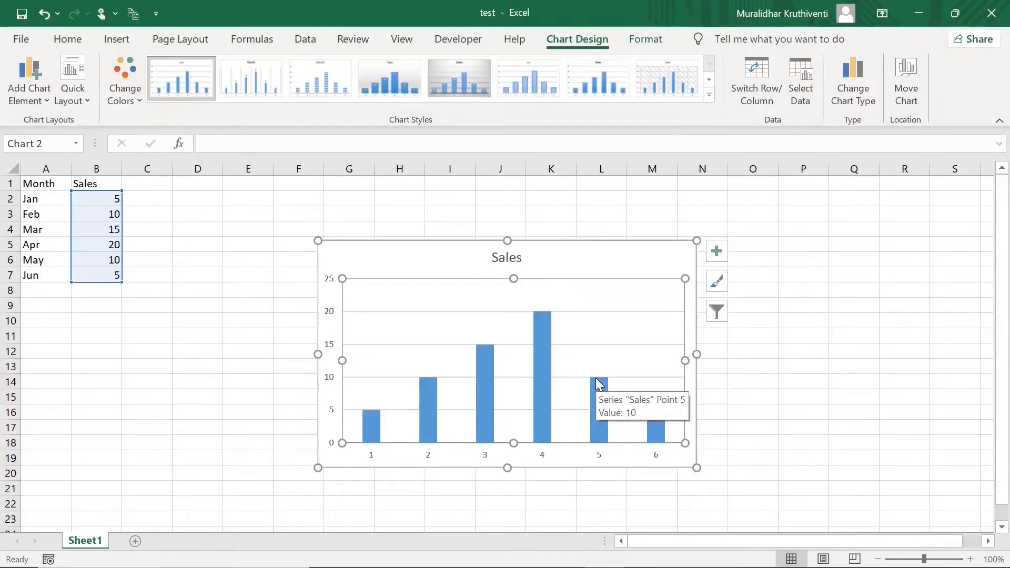
pyautogui.click(660, 431)
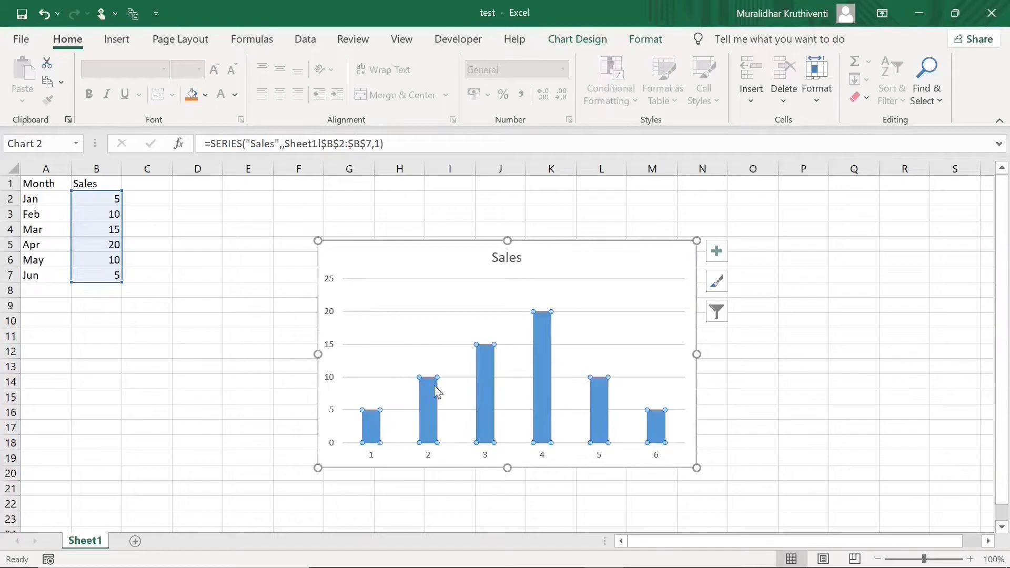
# Set the chart's horizontal axis labels to the month names in cells A2:A7.
pyautogui.rightClick(447, 338)
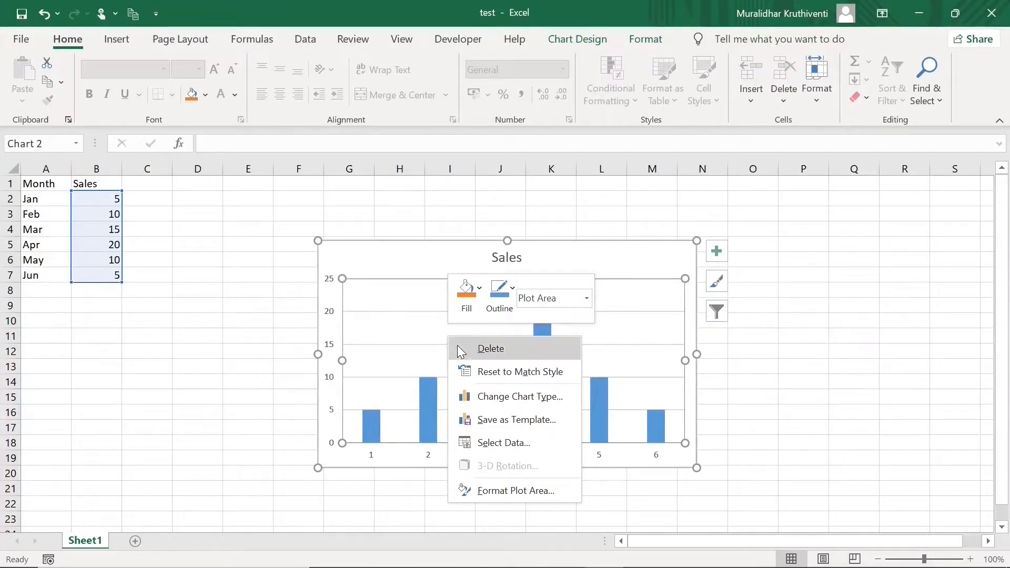
pyautogui.click(506, 442)
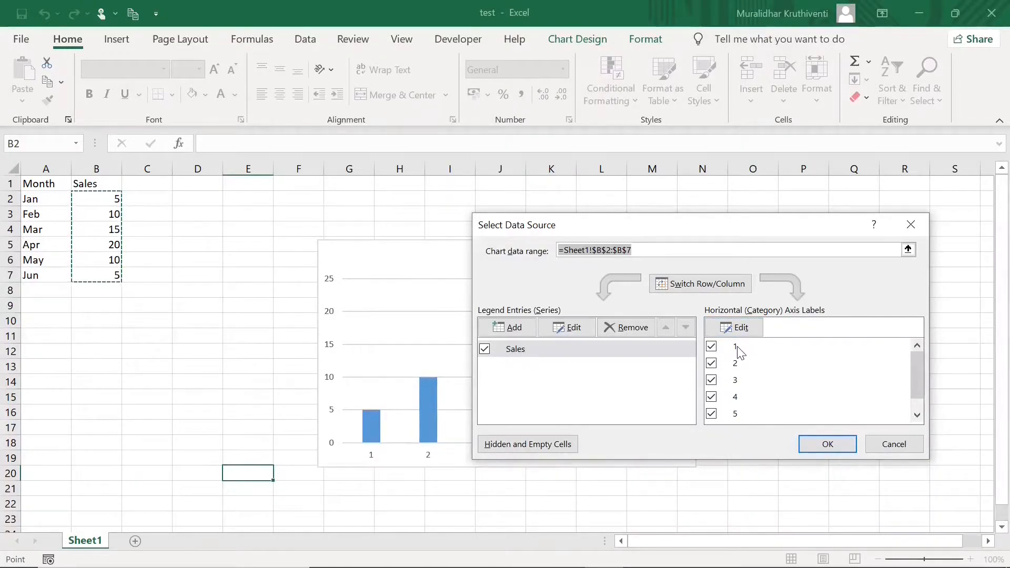
pyautogui.click(736, 333)
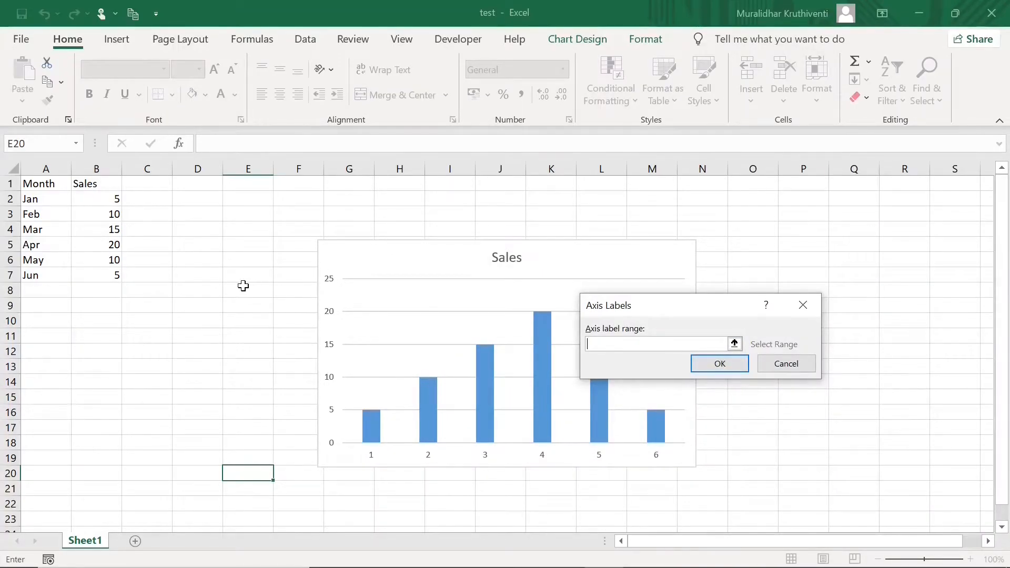
pyautogui.moveTo(42, 201); pyautogui.dragTo(48, 271)
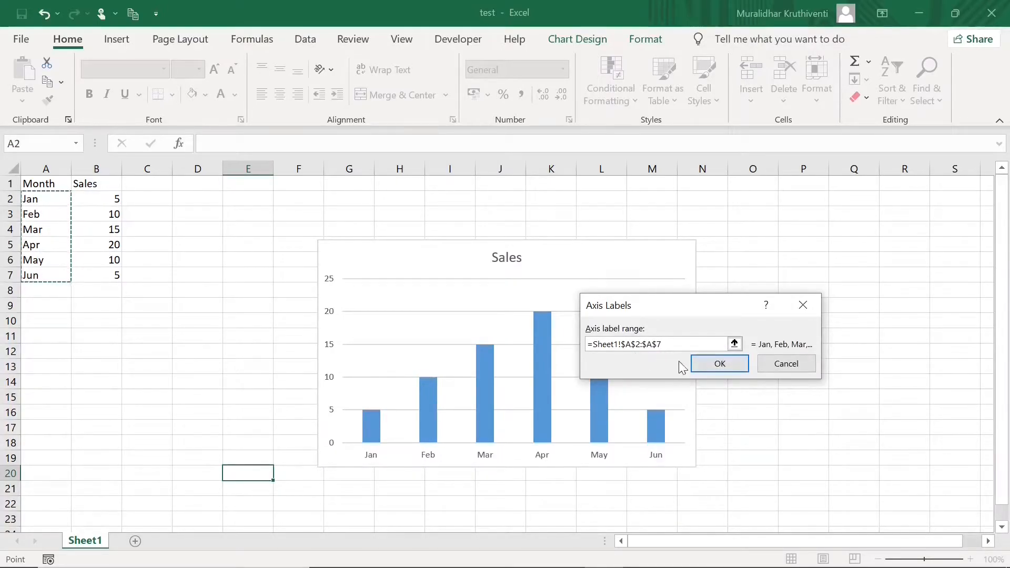
pyautogui.click(718, 367)
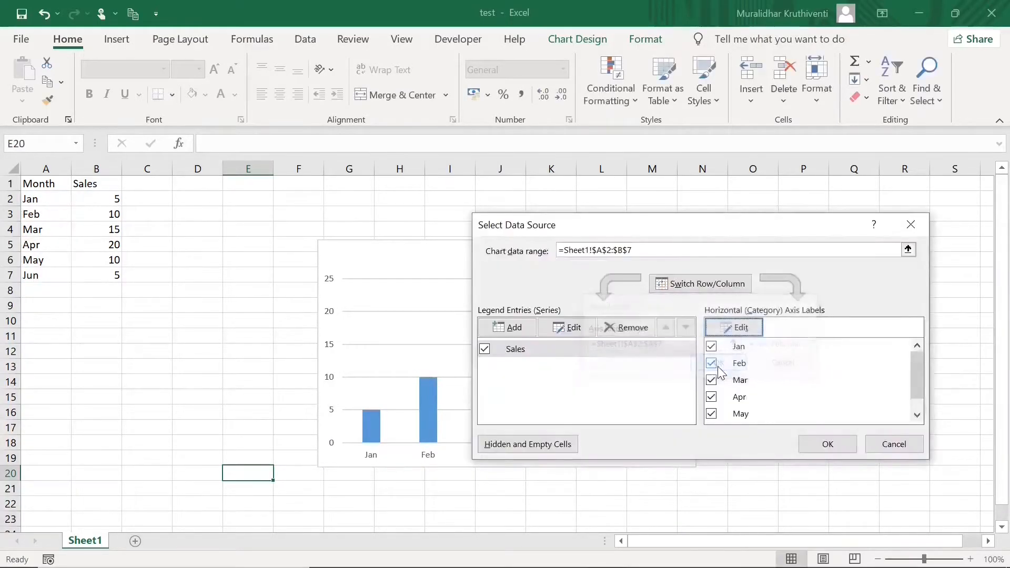
pyautogui.click(829, 445)
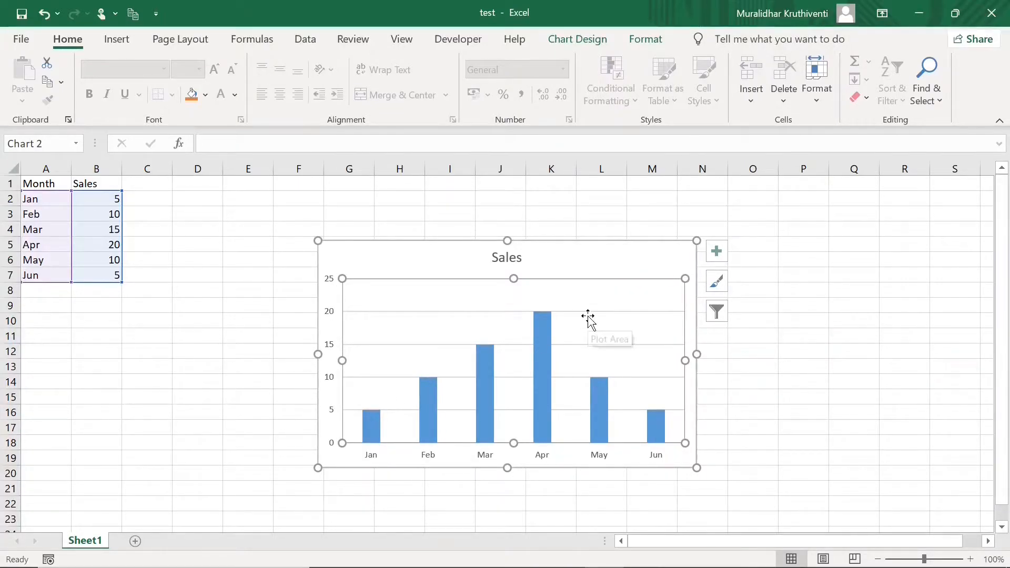
# Change the chart title to "Sales by month".
pyautogui.click(583, 274)
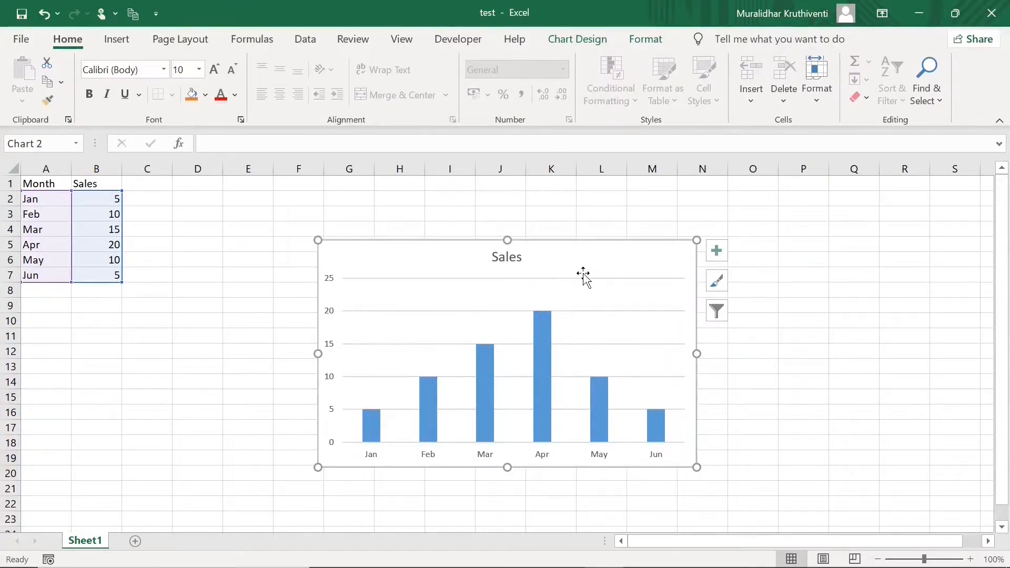
pyautogui.click(514, 256)
pyautogui.click(522, 257)
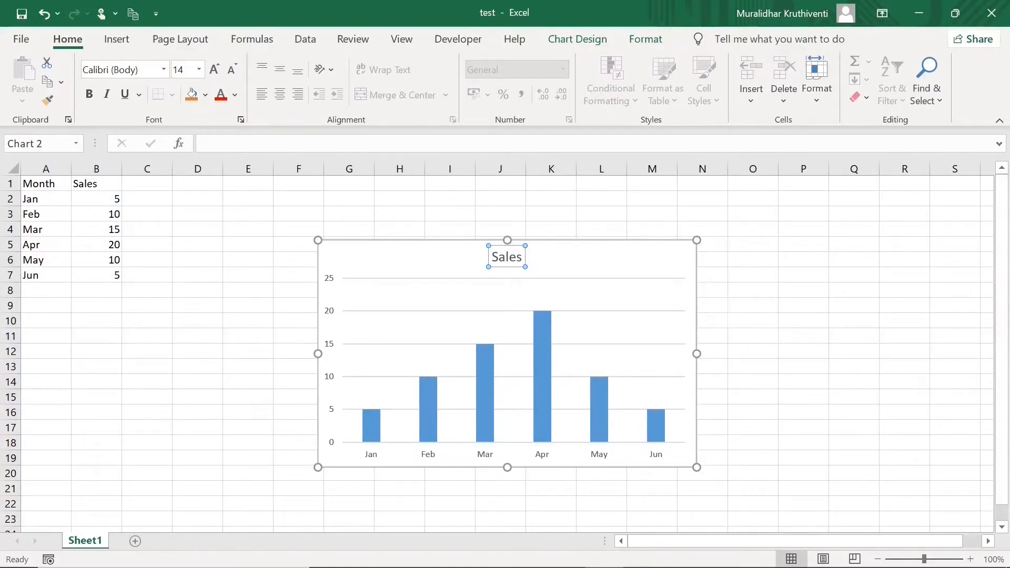
pyautogui.write('by month')
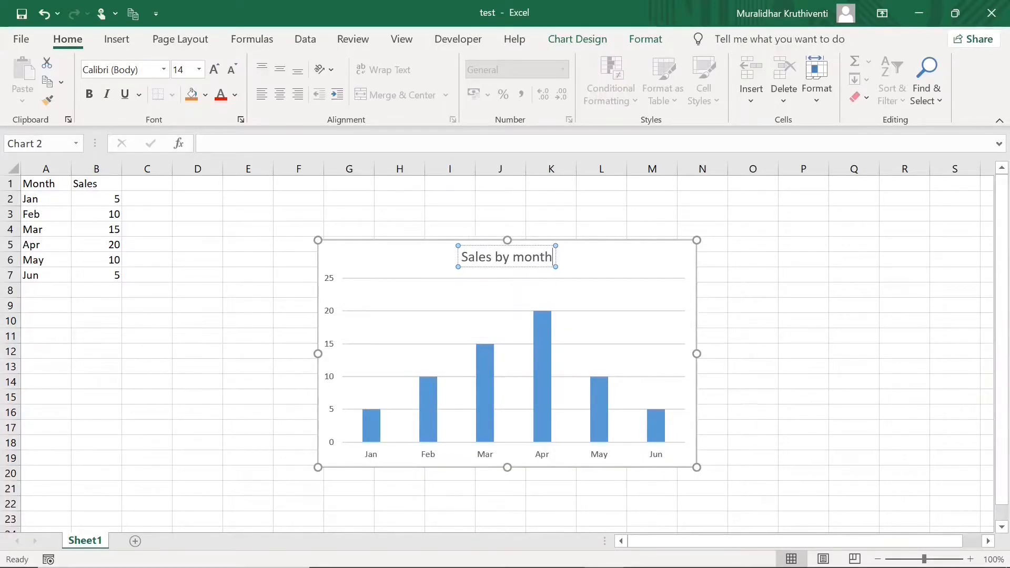
pyautogui.click(603, 266)
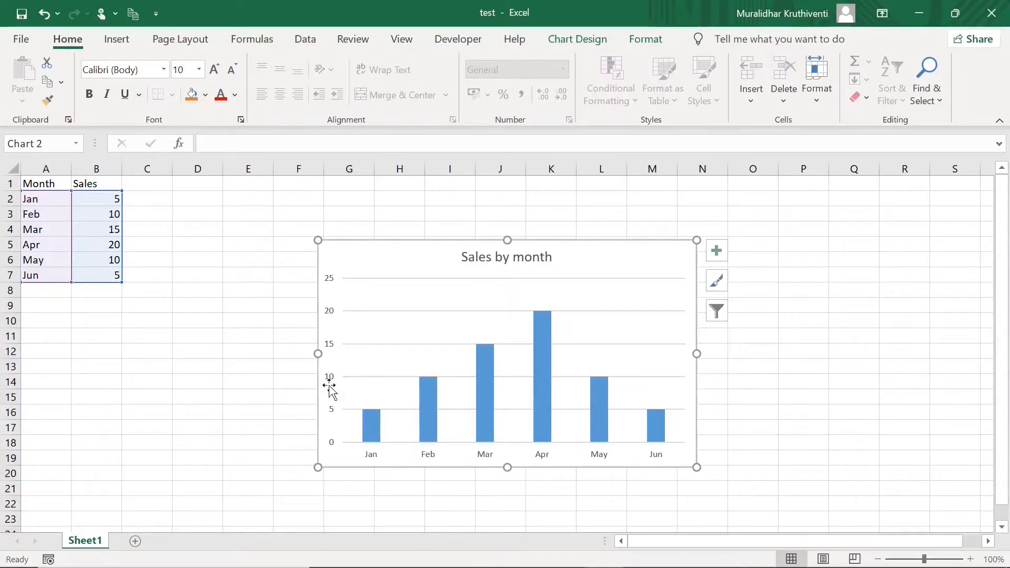
pyautogui.click(584, 339)
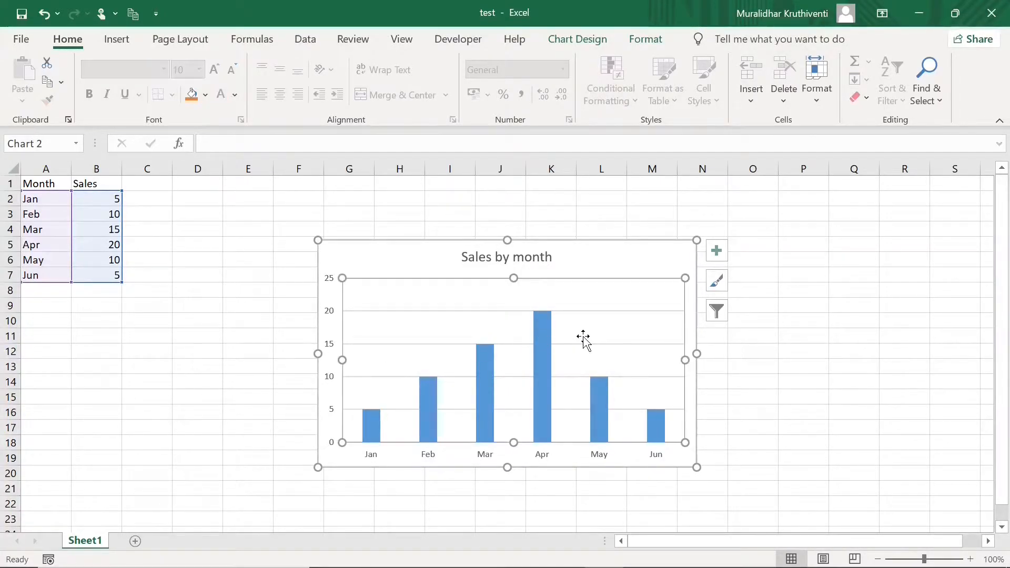
# Add axis titles to the Sales by month chart and name the horizontal axis title "Month".
pyautogui.click(721, 257)
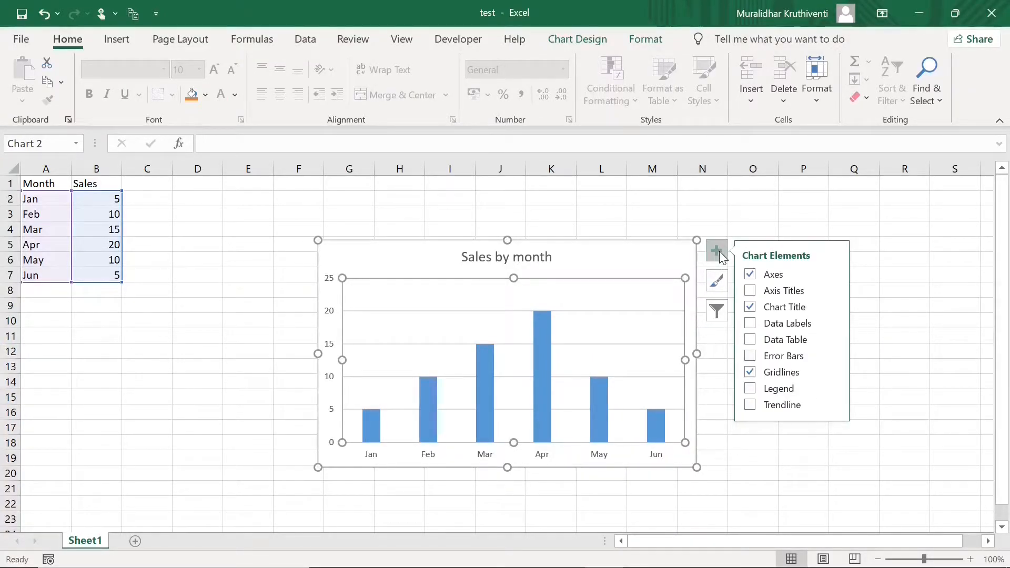
pyautogui.click(750, 291)
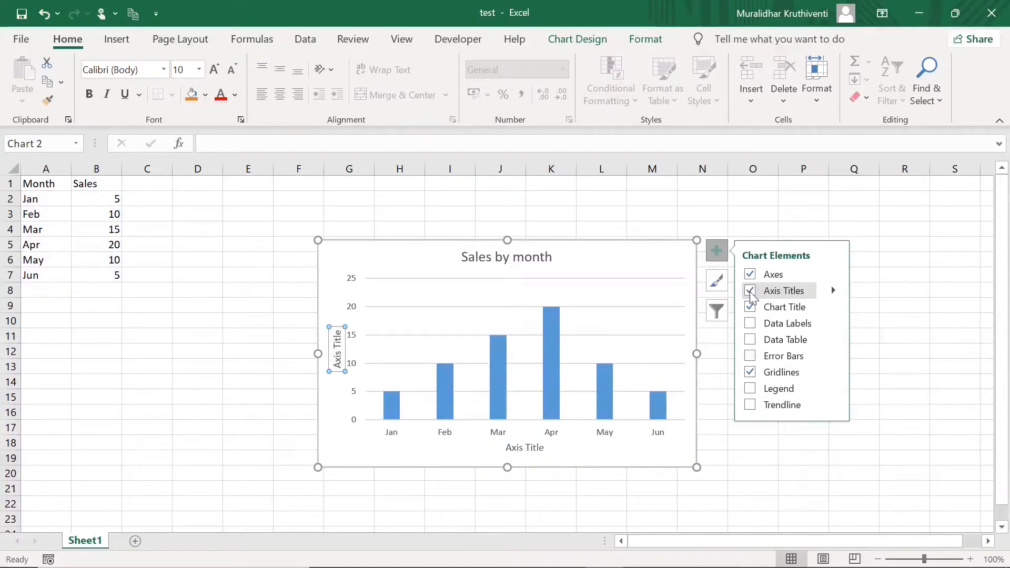
pyautogui.click(527, 448)
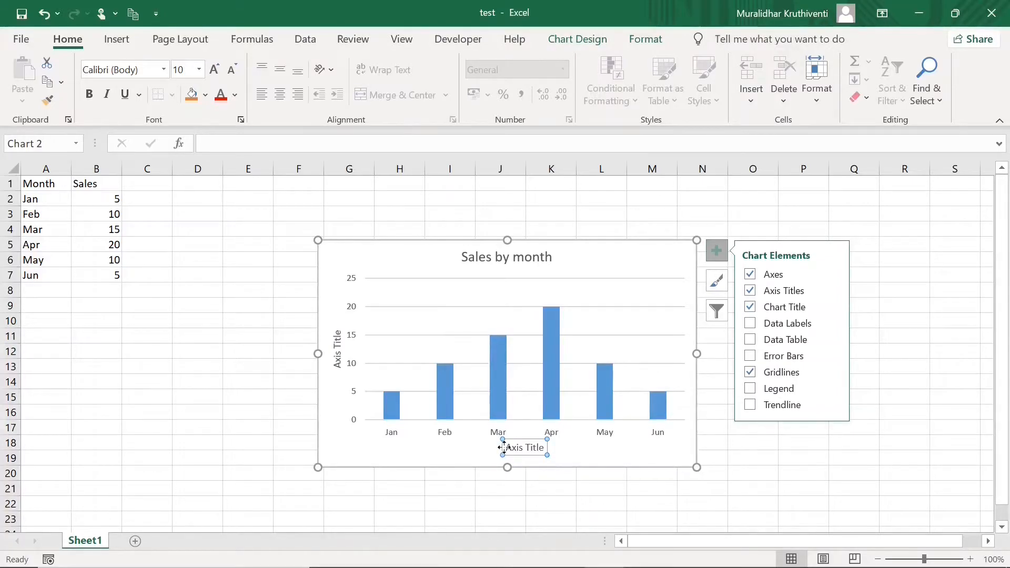
pyautogui.moveTo(506, 448); pyautogui.dragTo(547, 448)
pyautogui.write('Month')
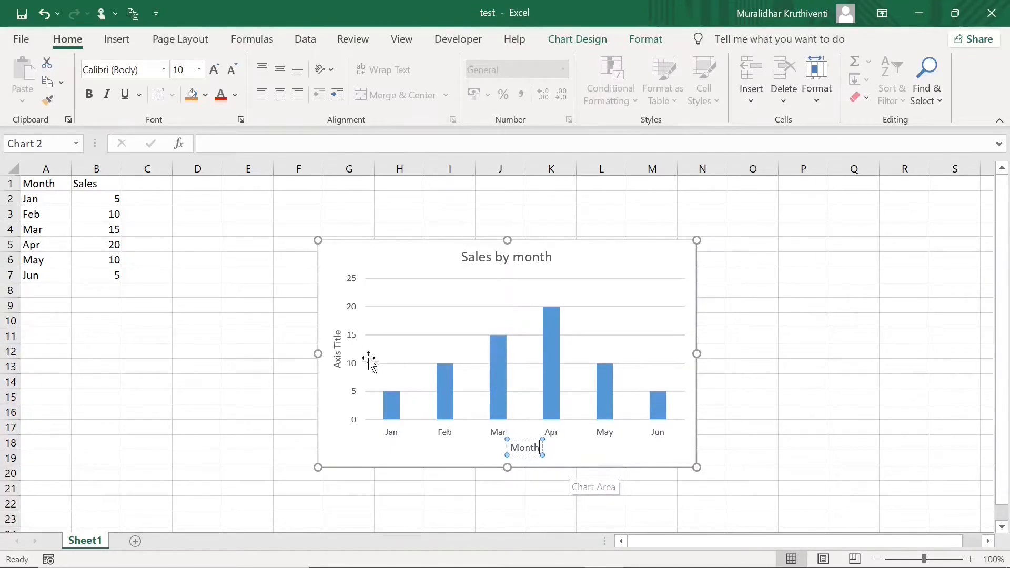
# Rename the chart's vertical axis title as "Sales".
pyautogui.click(337, 349)
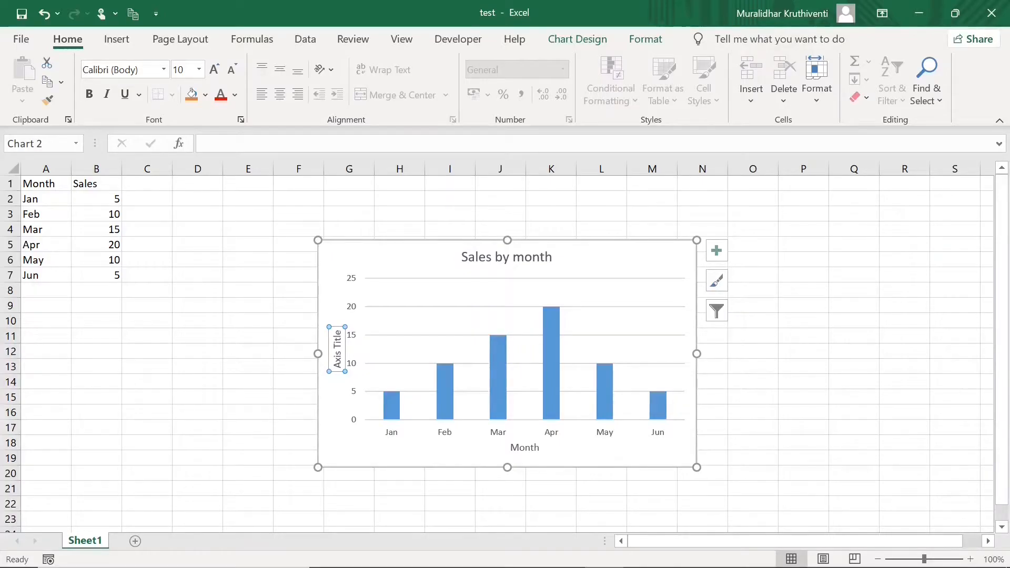
pyautogui.write('Sa')
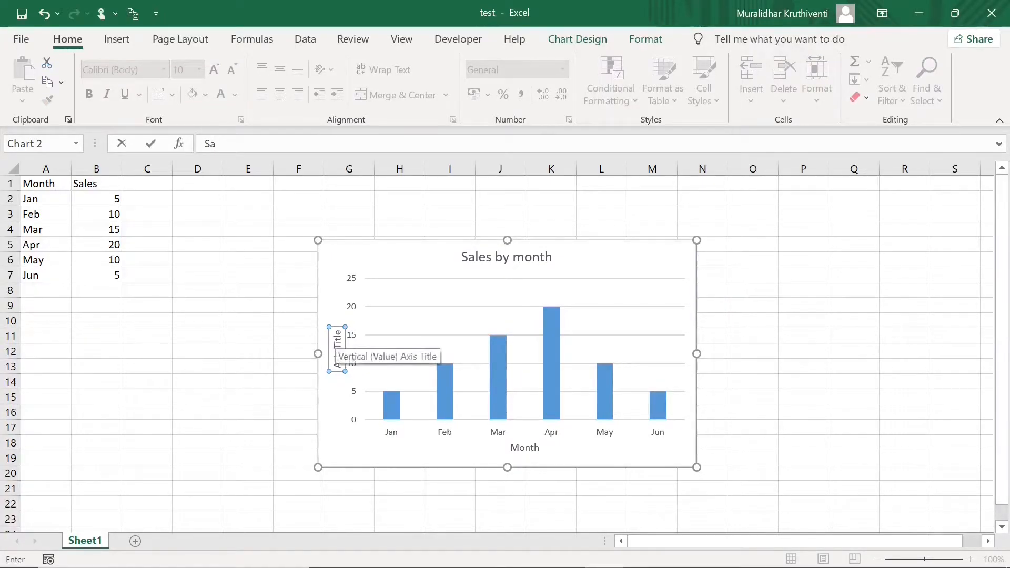
pyautogui.doubleClick(337, 355)
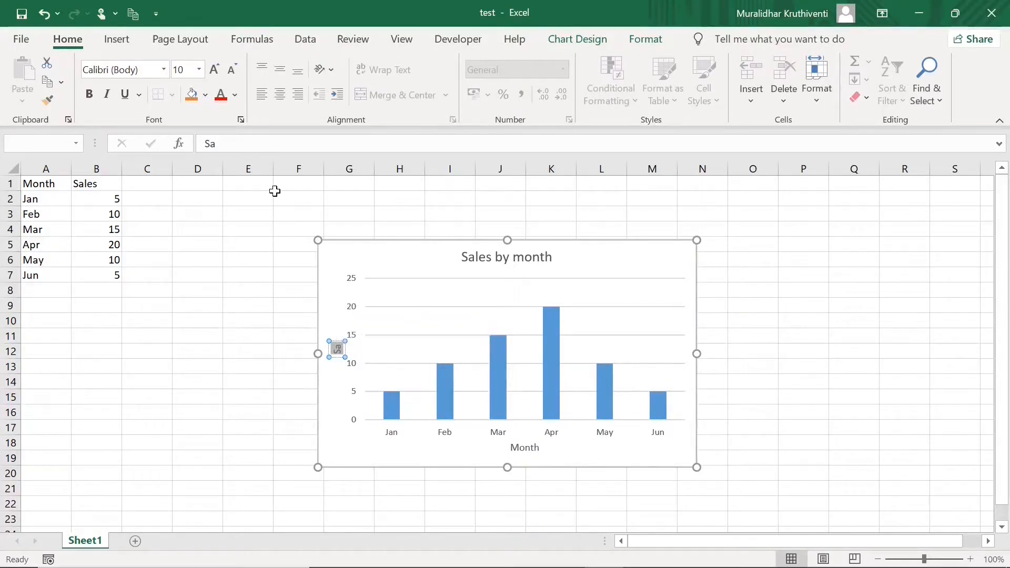
pyautogui.write('SA')
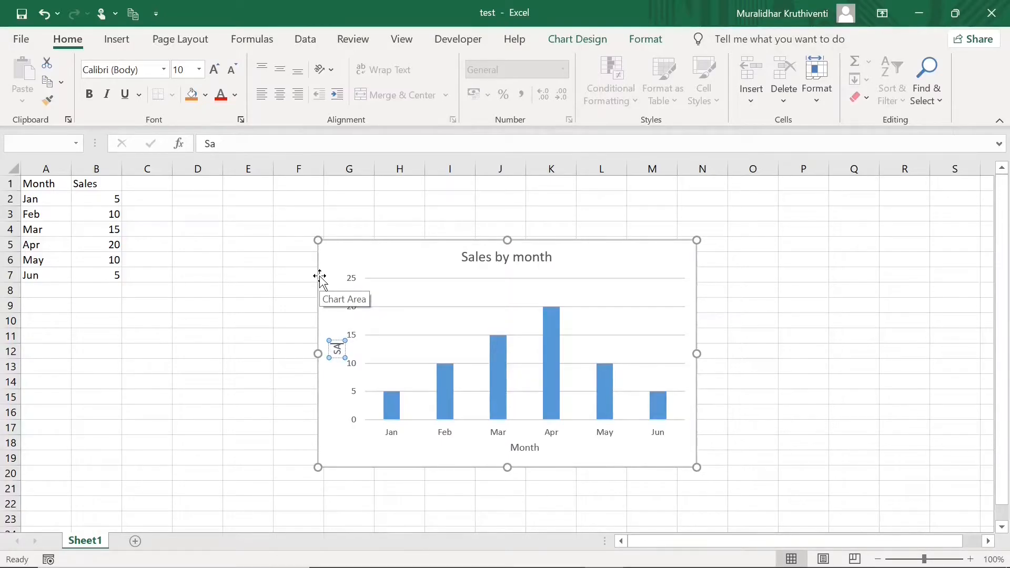
pyautogui.press('BackSpace')
pyautogui.write('ales')
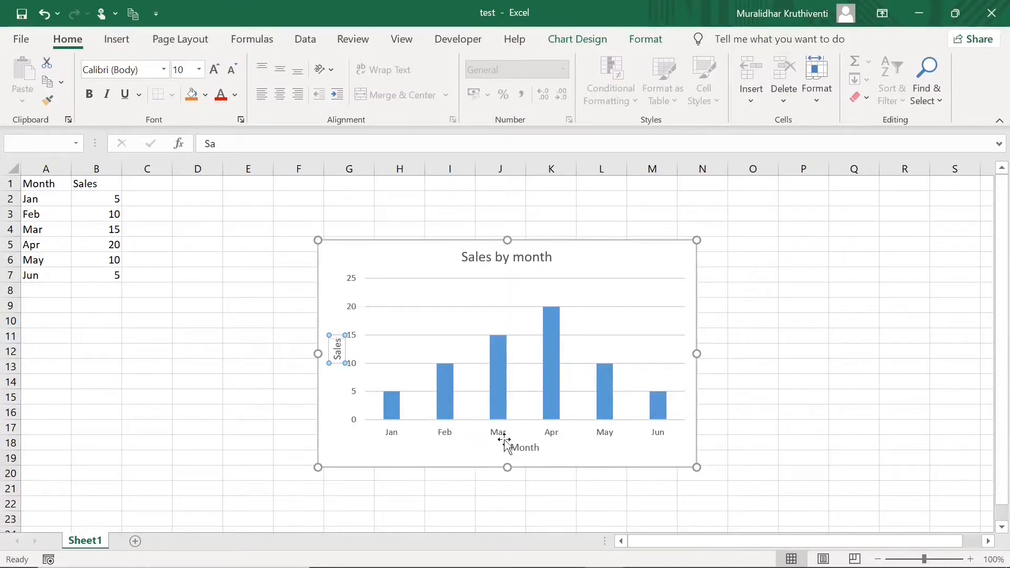
pyautogui.click(600, 349)
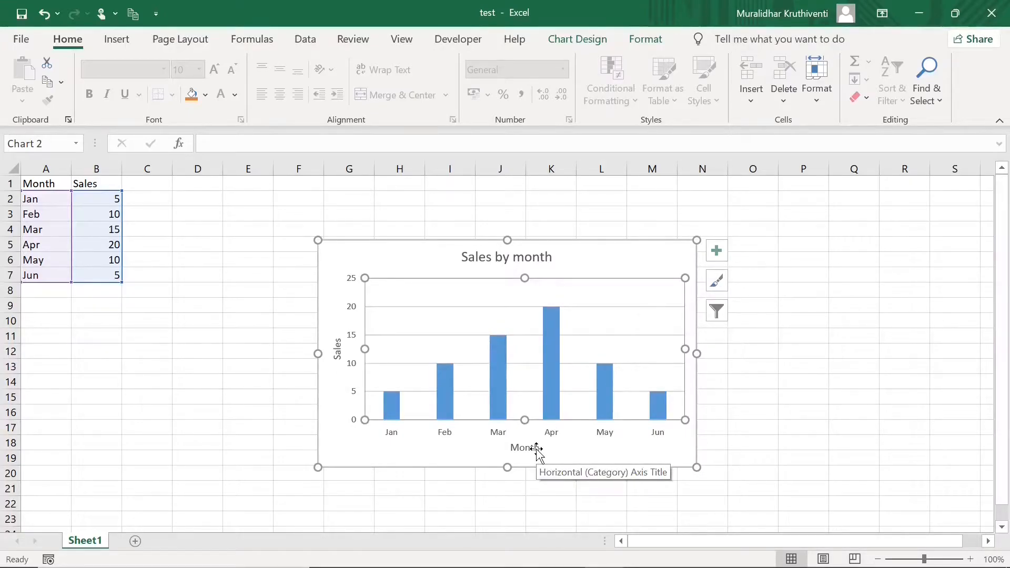
# Show data labels on the chart's columns.
pyautogui.click(715, 253)
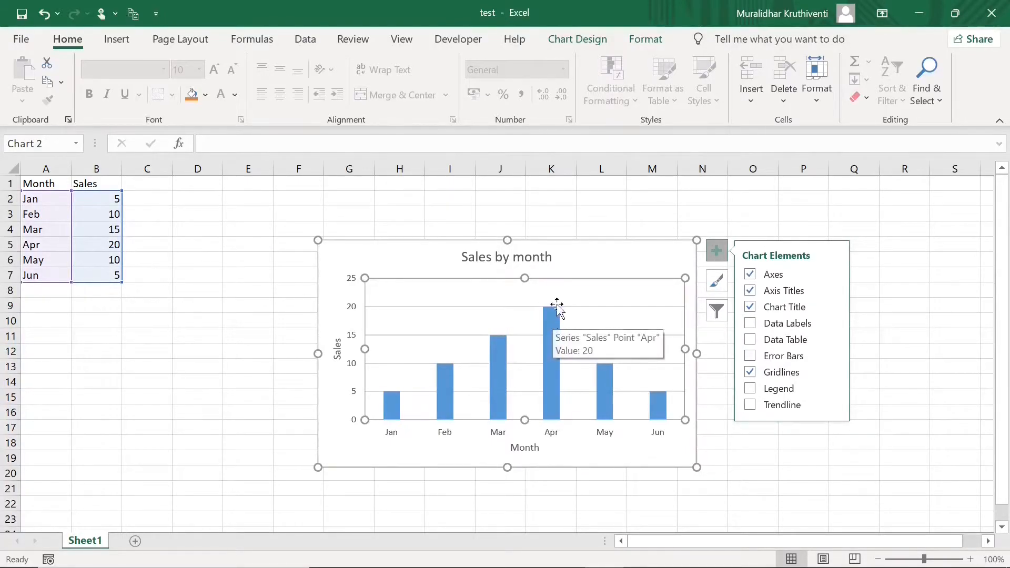
pyautogui.moveTo(553, 307)
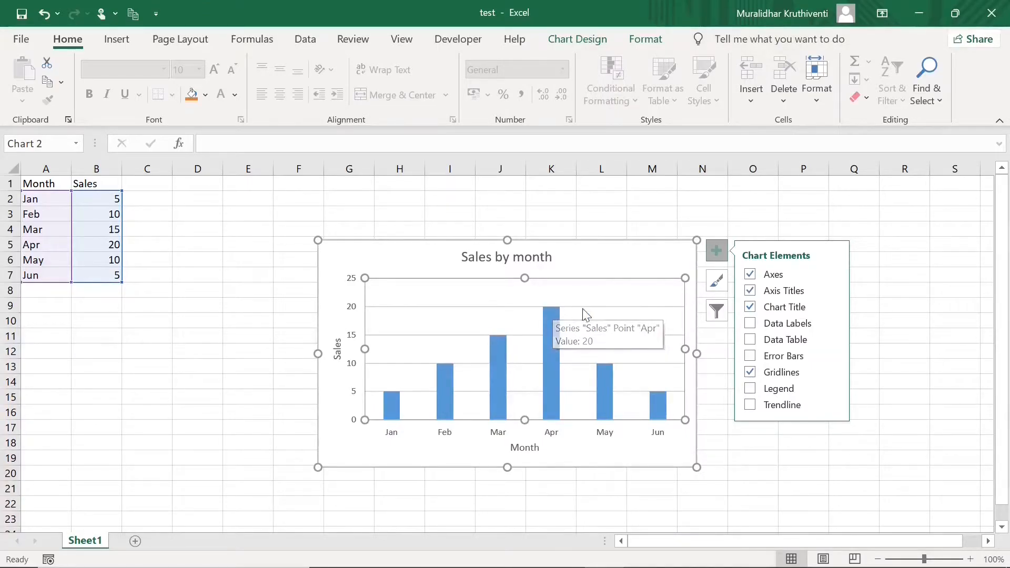
pyautogui.click(750, 323)
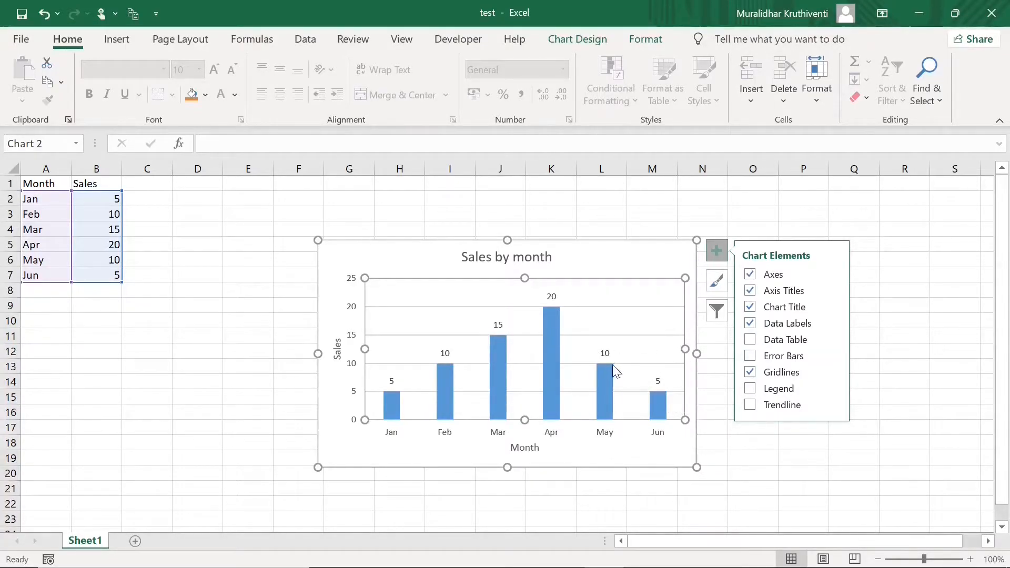
# Try out a data table and a trendline on the chart, and remove both.
pyautogui.click(752, 341)
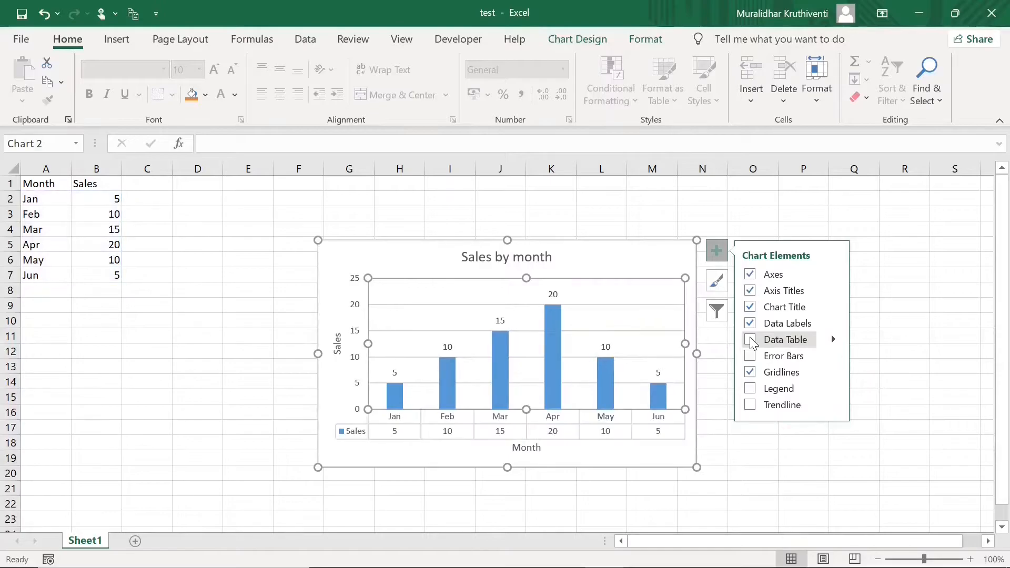
pyautogui.click(751, 340)
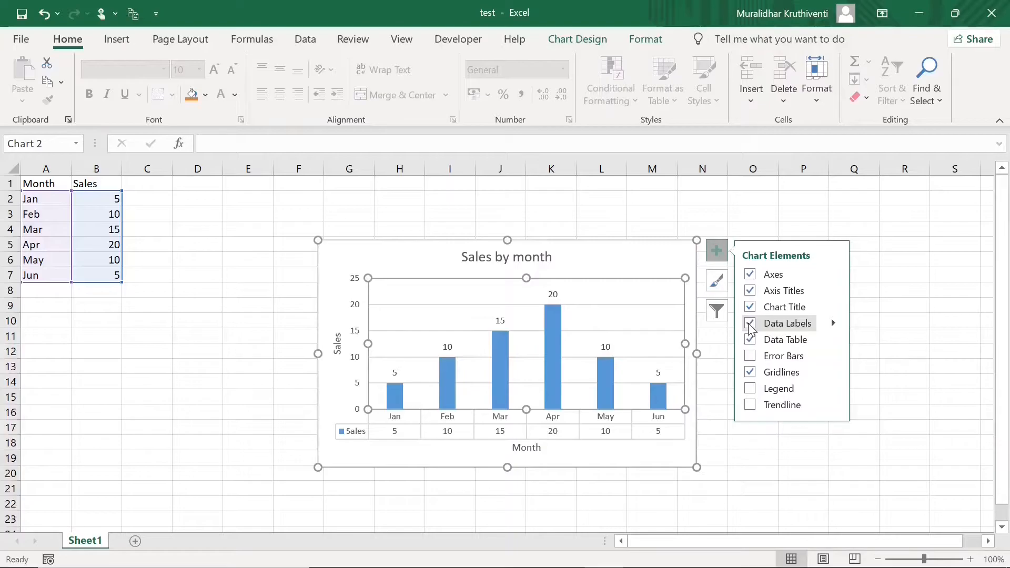
pyautogui.click(750, 340)
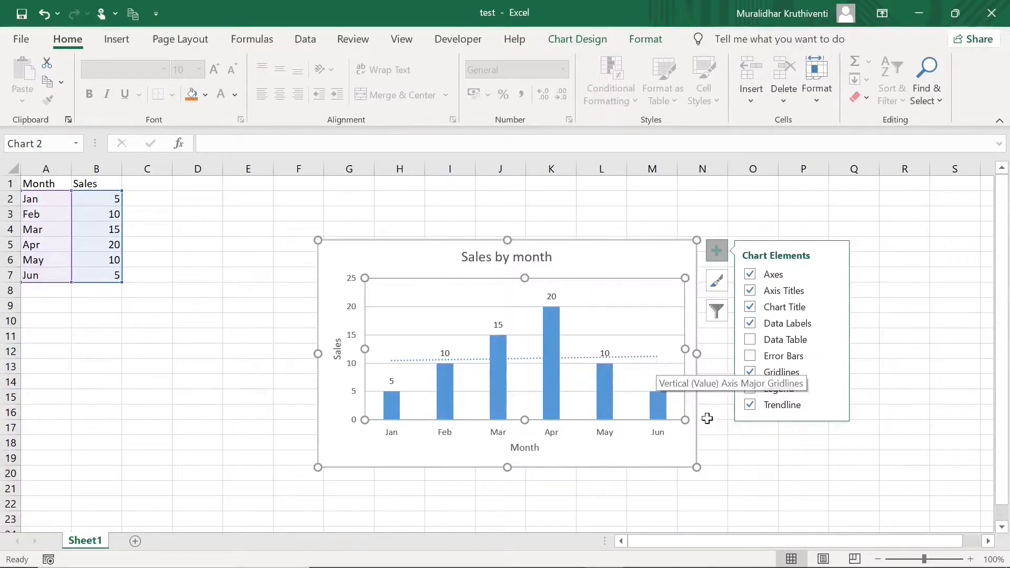
pyautogui.click(750, 405)
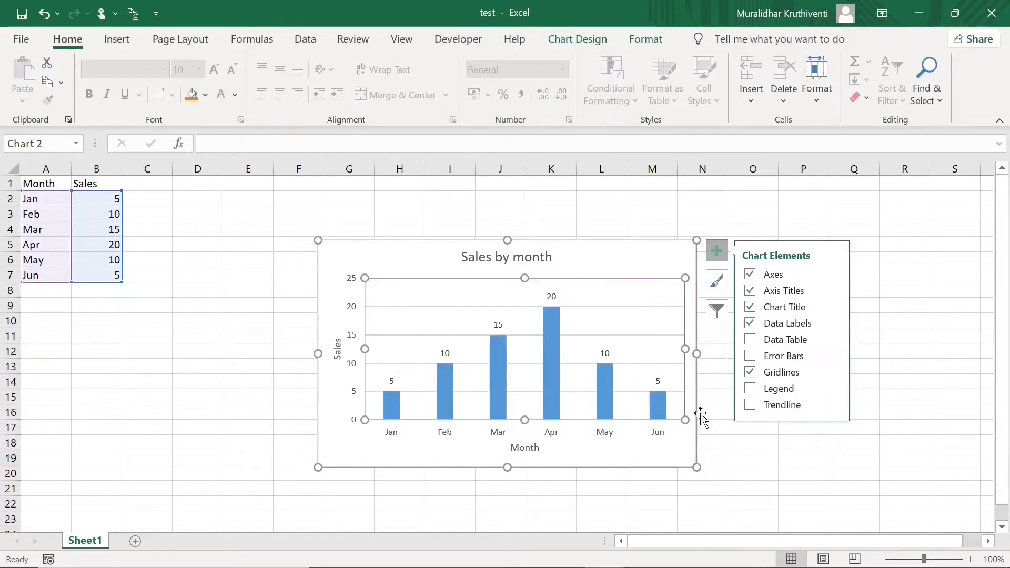
pyautogui.click(618, 264)
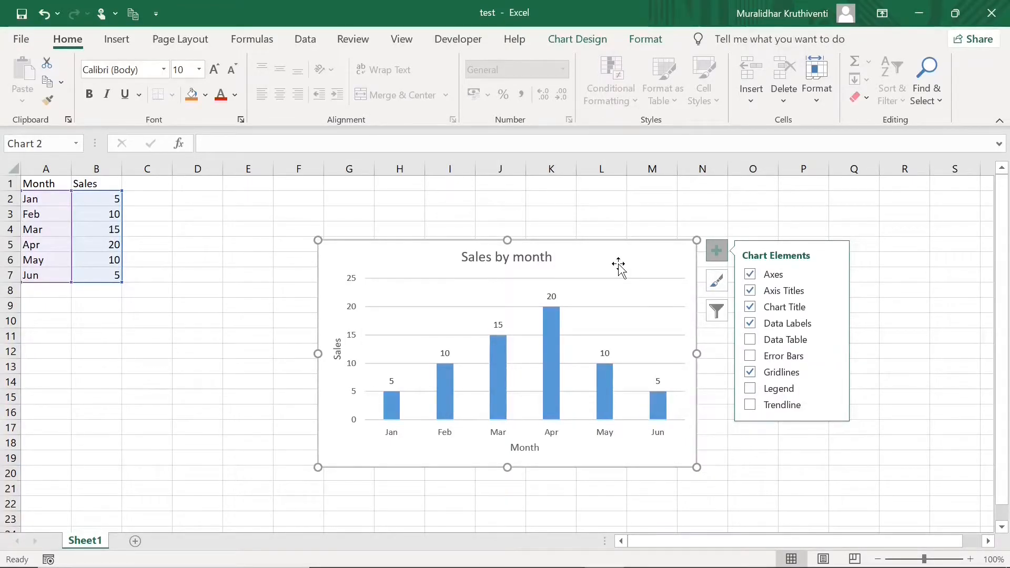
pyautogui.click(612, 299)
pyautogui.click(716, 253)
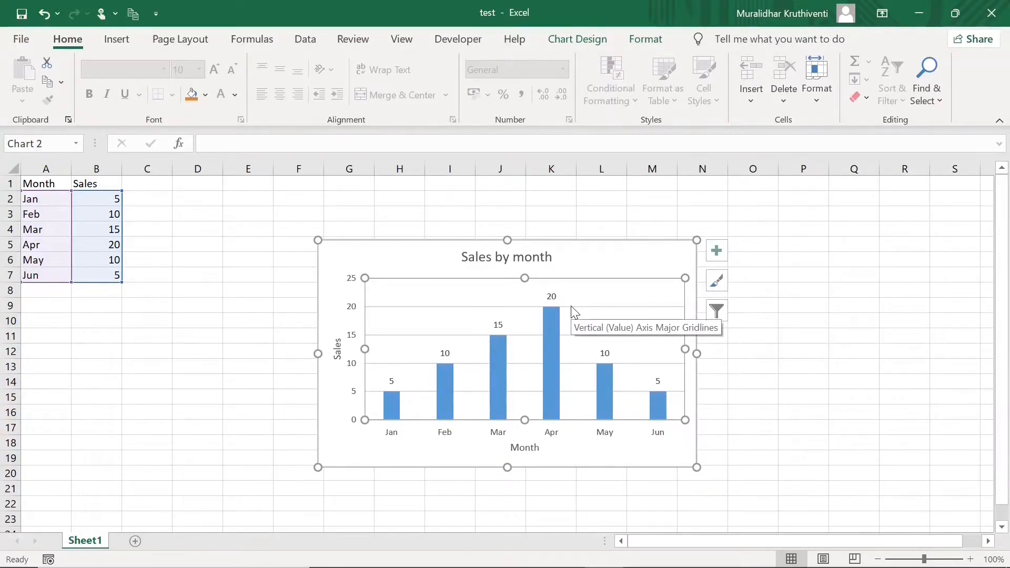
# Enter the column header "Profit" in cell C1, beside Sales.
pyautogui.click(149, 185)
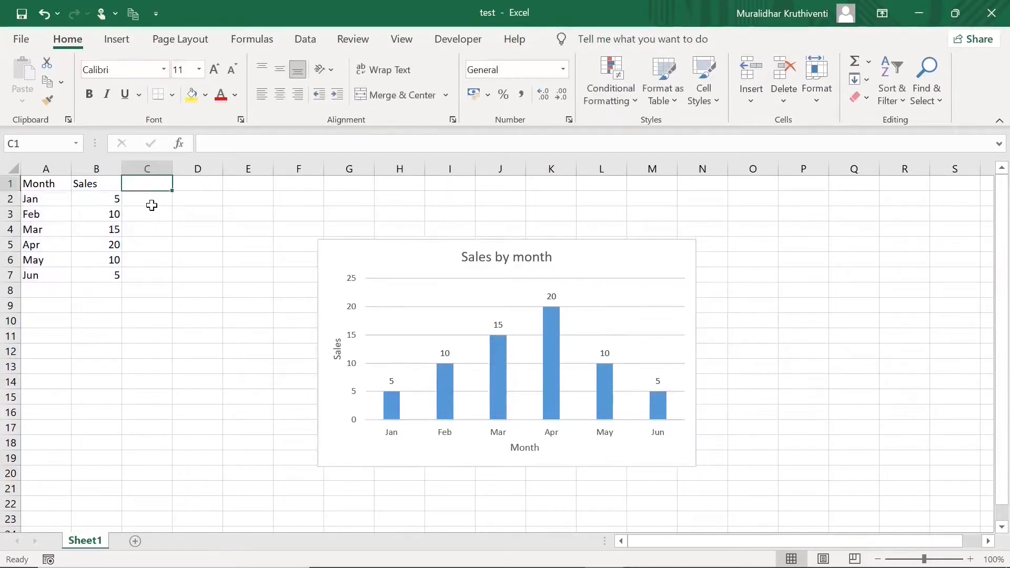
pyautogui.write('Proft')
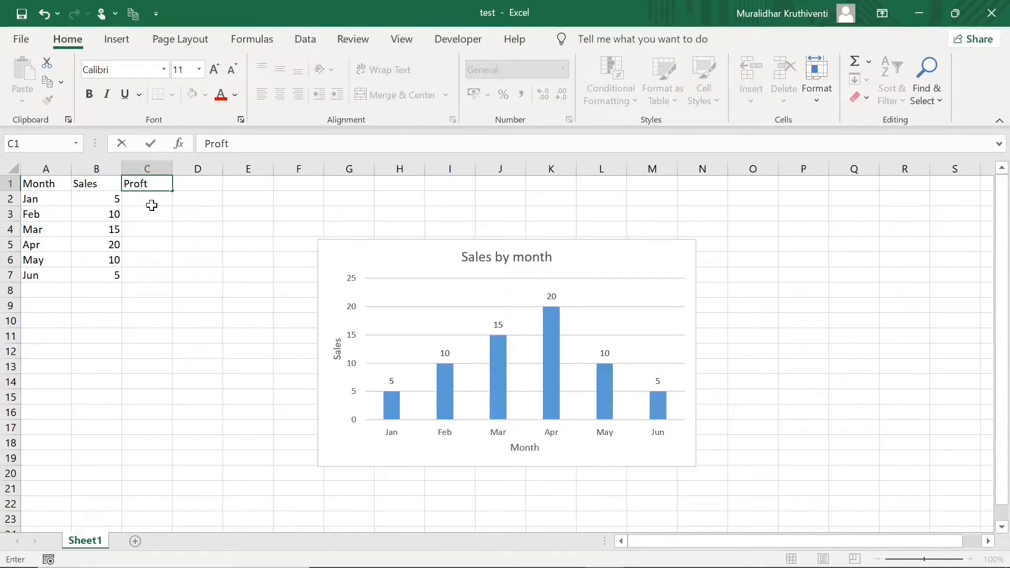
pyautogui.press('BackSpace')
pyautogui.click(152, 206)
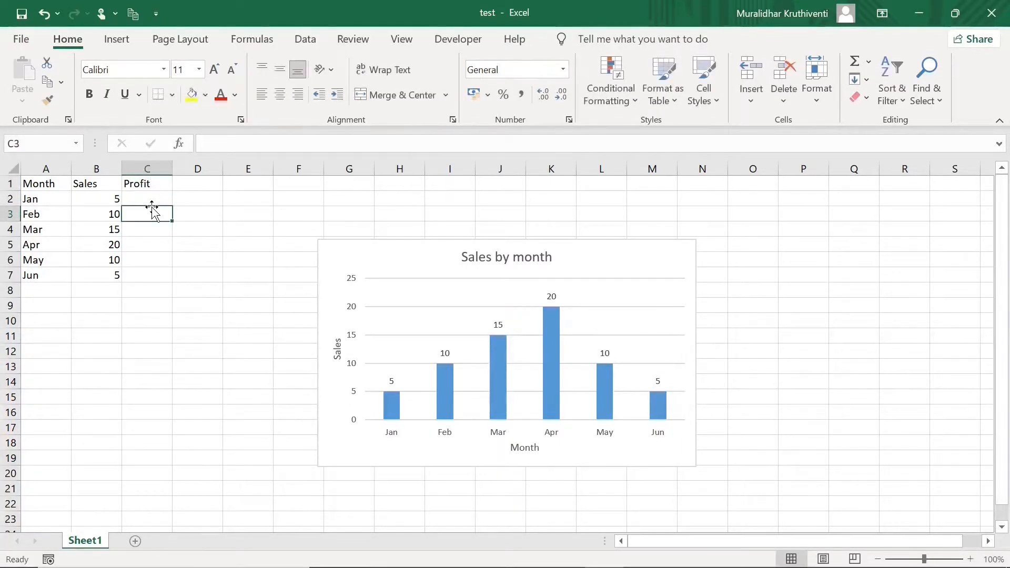
# Fill in the Profit values 1, 2, 3, 4 and 2 for Jan to May in cells C2 to C6.
pyautogui.click(152, 198)
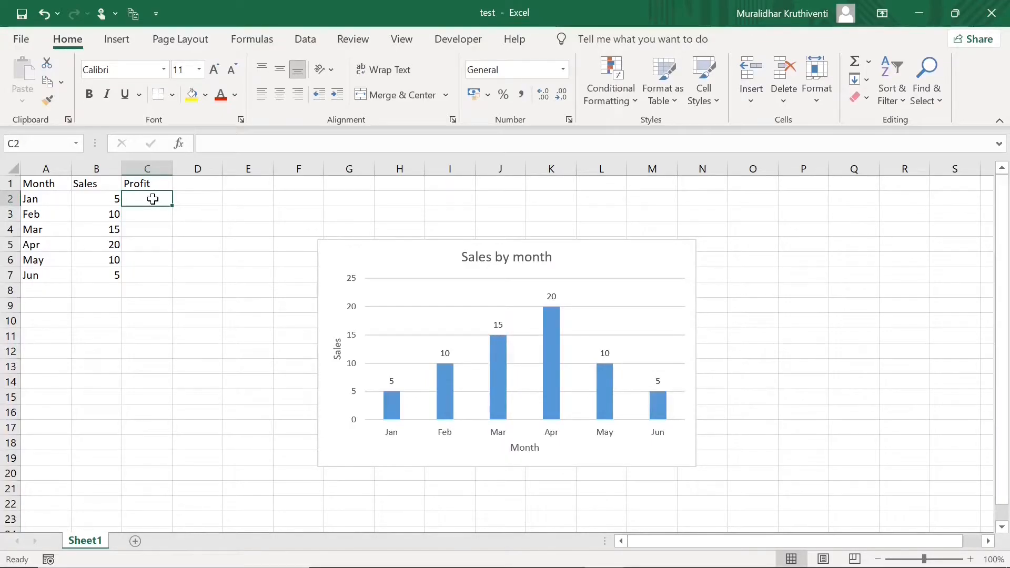
pyautogui.write('1')
pyautogui.press('Return')
pyautogui.write('2')
pyautogui.press('Return')
pyautogui.write('3')
pyautogui.press('Return')
pyautogui.write('4')
pyautogui.press('Return')
pyautogui.write('2')
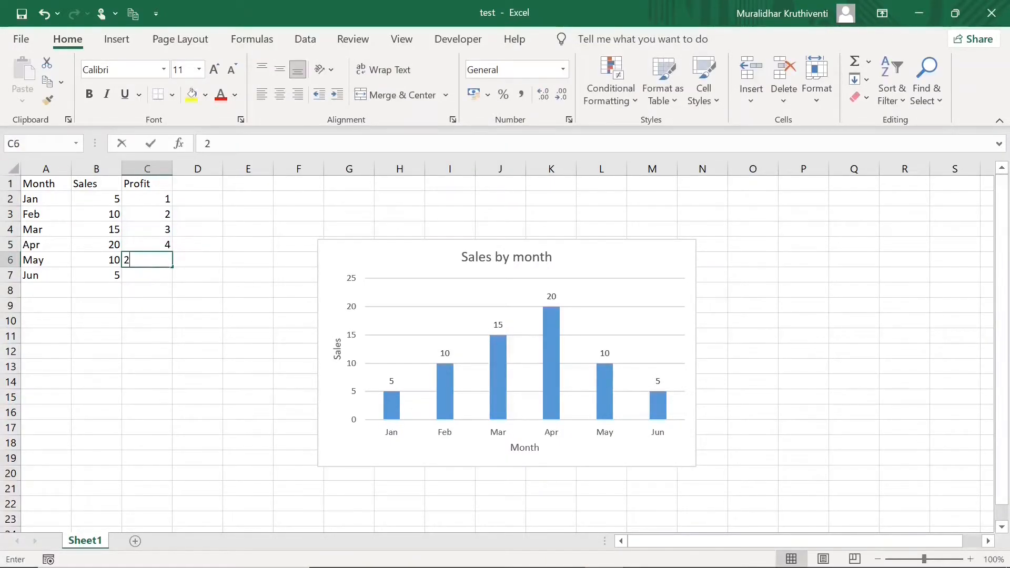
pyautogui.click(149, 284)
pyautogui.write('1')
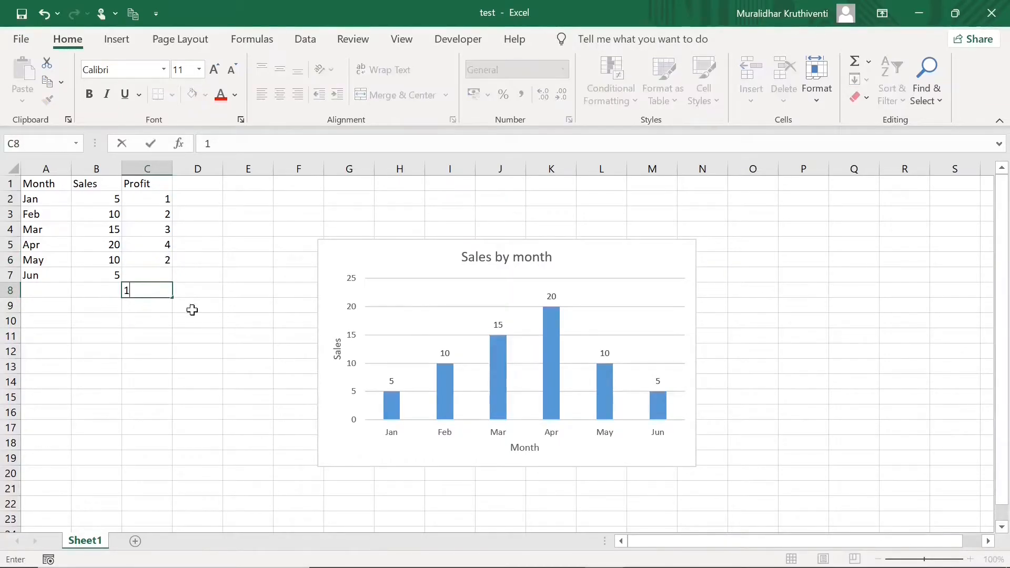
pyautogui.click(220, 352)
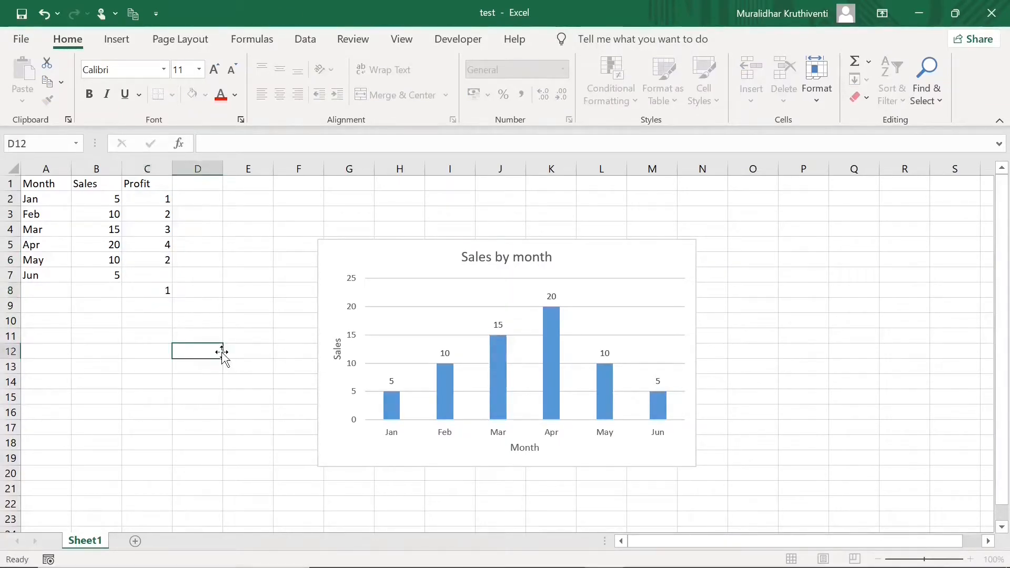
pyautogui.click(171, 295)
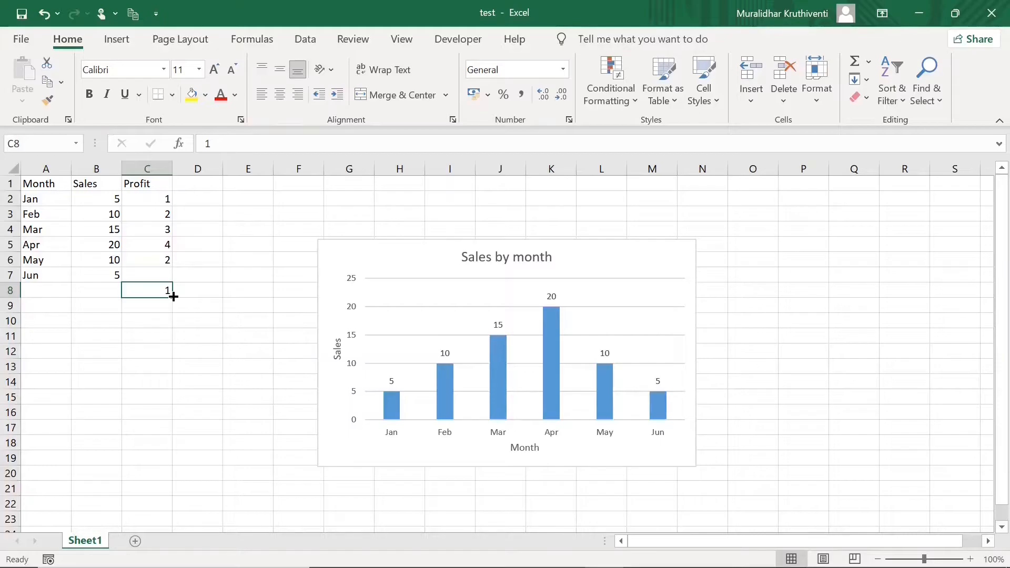
pyautogui.press('BackSpace')
# Enter 1 as the June profit in cell C7.
pyautogui.click(160, 274)
pyautogui.write('1')
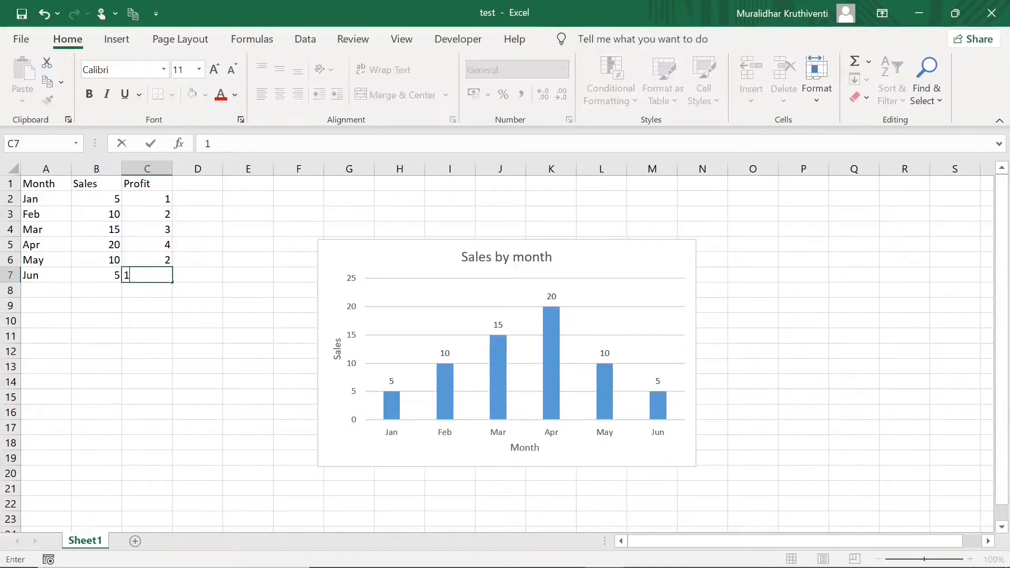
pyautogui.click(247, 249)
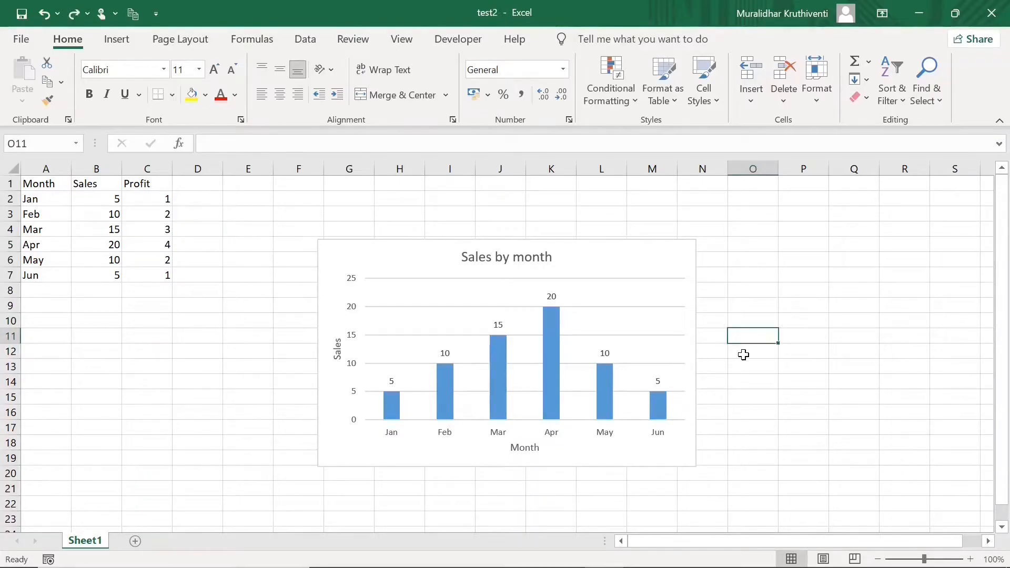
# Extend the chart's data range from the Sales column to include the Profit values in C2:C7.
pyautogui.click(446, 259)
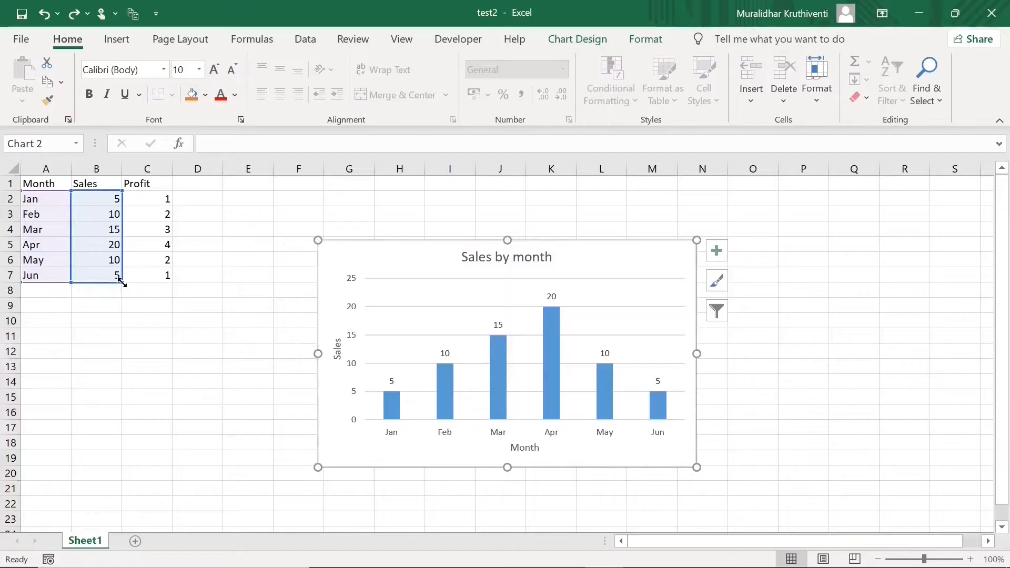
pyautogui.moveTo(122, 282); pyautogui.dragTo(169, 283)
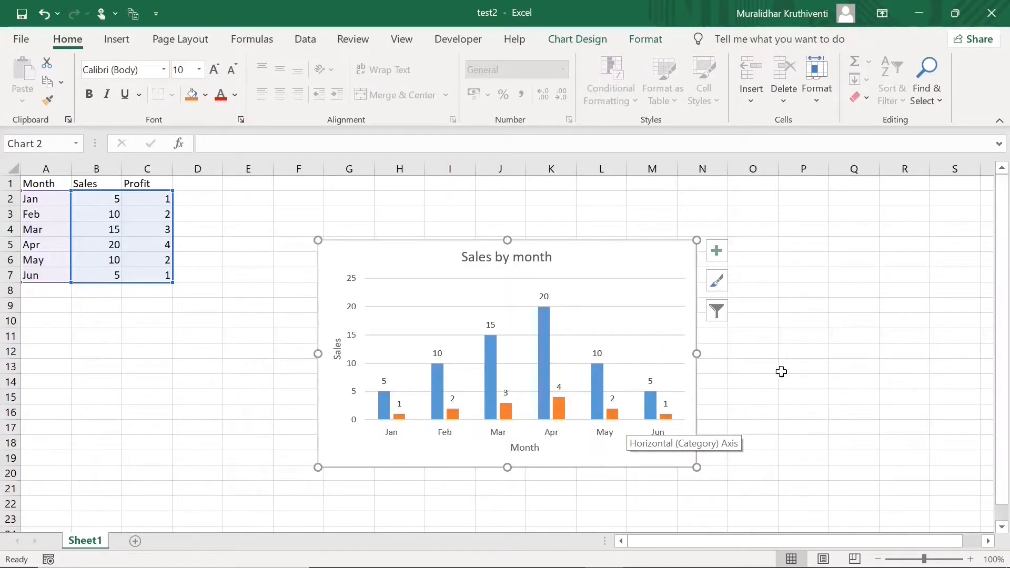
pyautogui.click(492, 484)
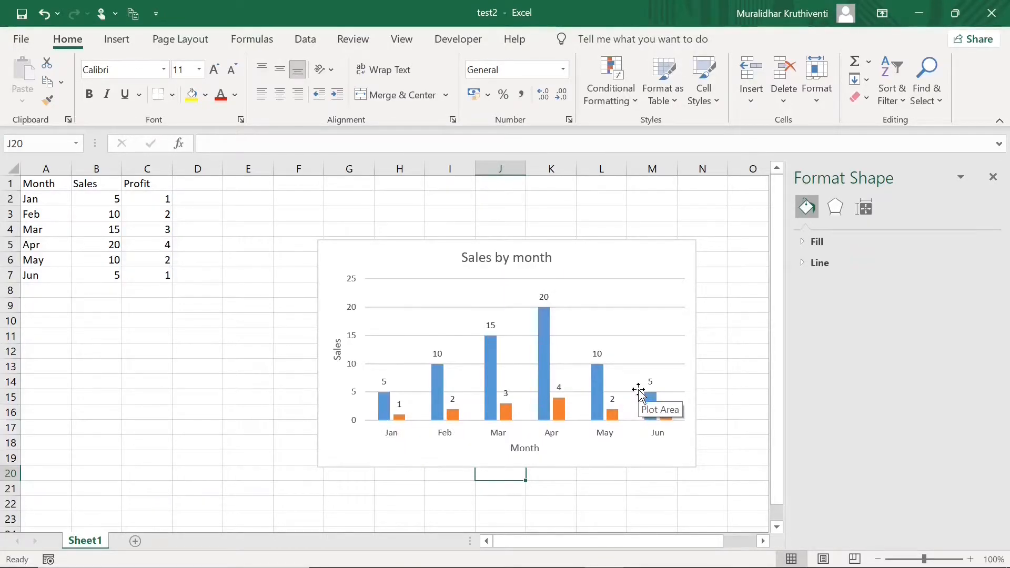
# Change the chart's vertical axis title to "Sales and Profit".
pyautogui.moveTo(384, 410)
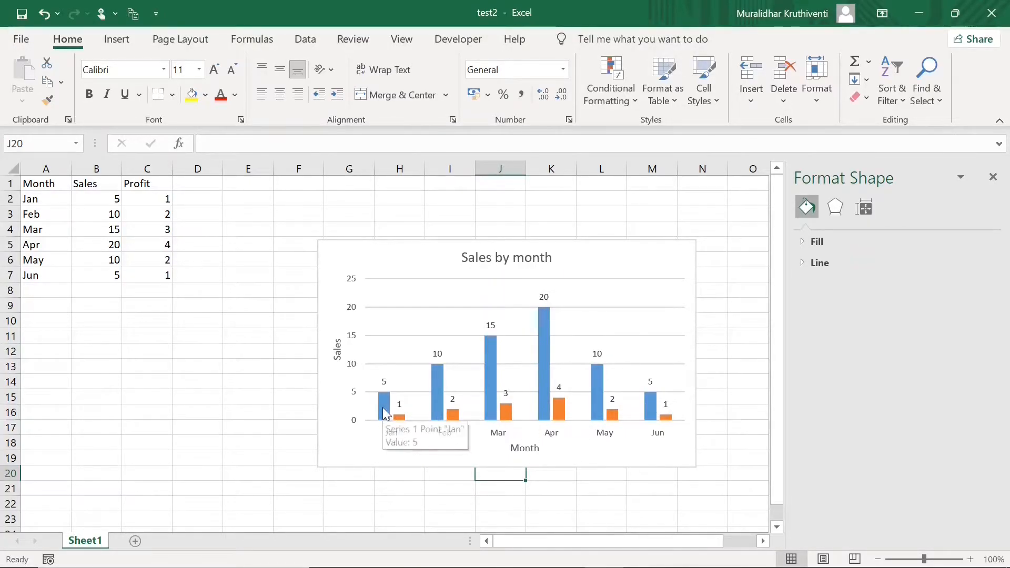
pyautogui.click(383, 408)
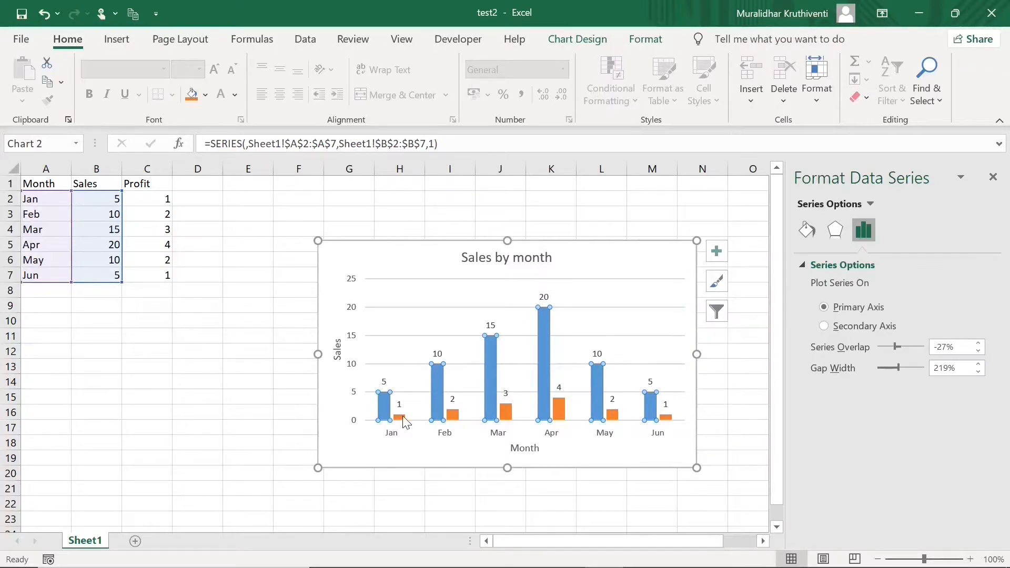
pyautogui.click(403, 416)
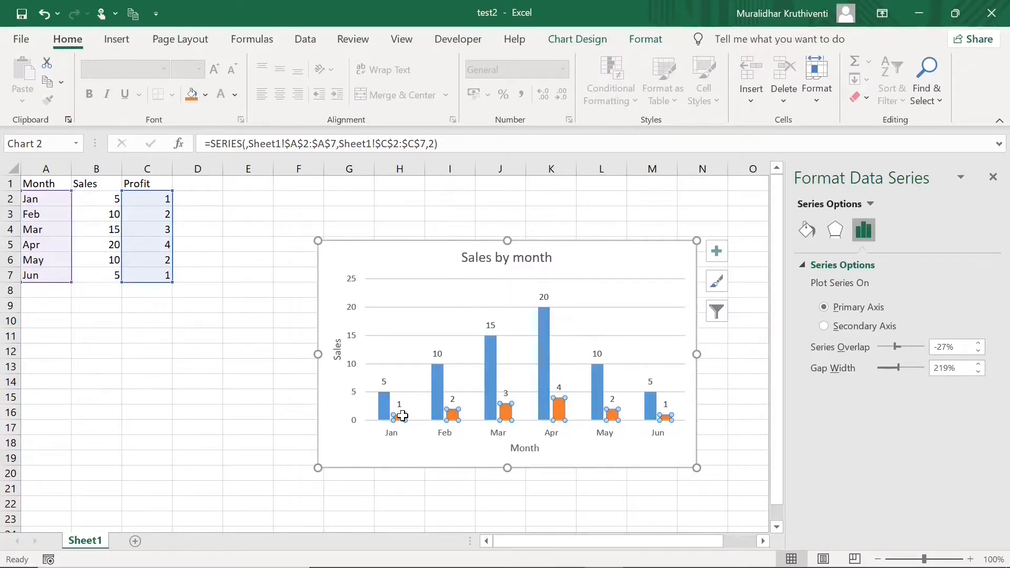
pyautogui.click(336, 353)
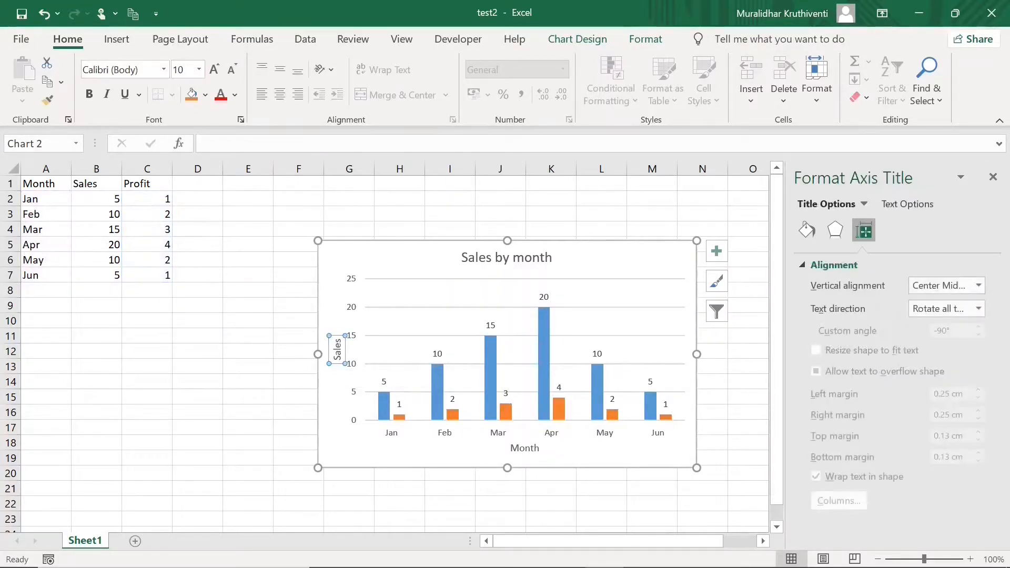
pyautogui.write('Sa')
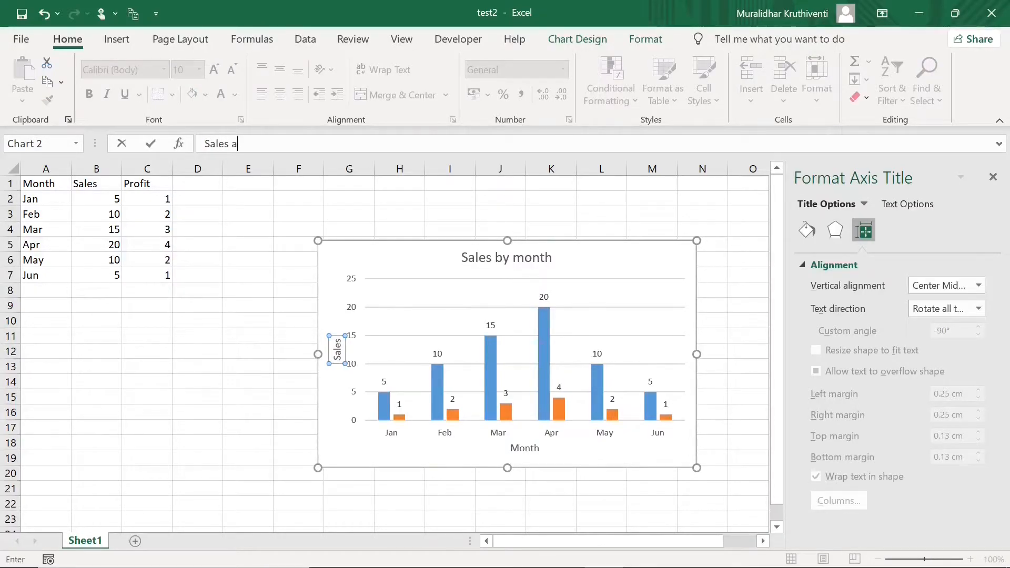
pyautogui.write('les and Profit')
pyautogui.click(589, 505)
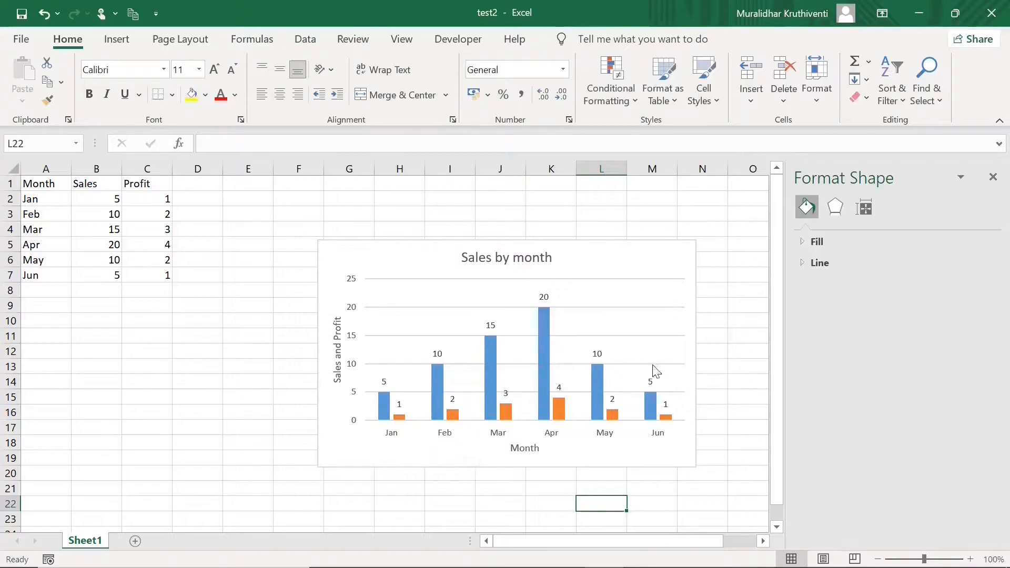
# Add a legend to the Sales by month chart and select it.
pyautogui.click(598, 343)
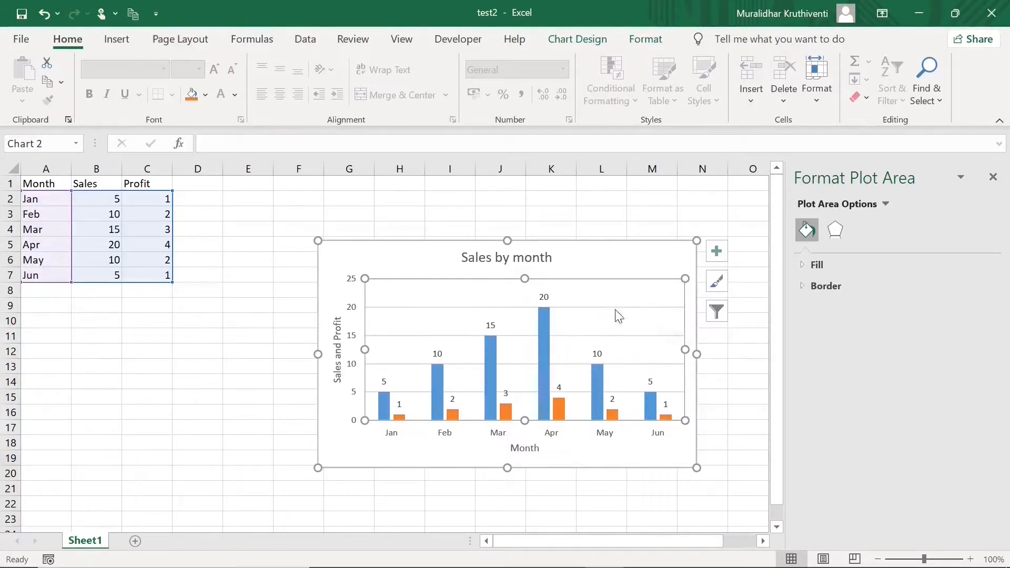
pyautogui.click(718, 254)
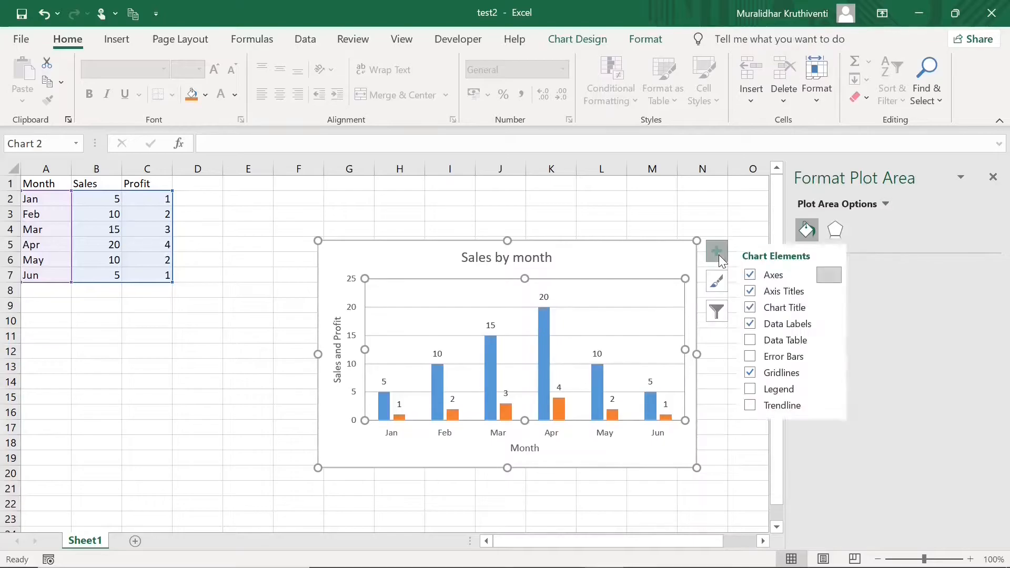
pyautogui.click(750, 389)
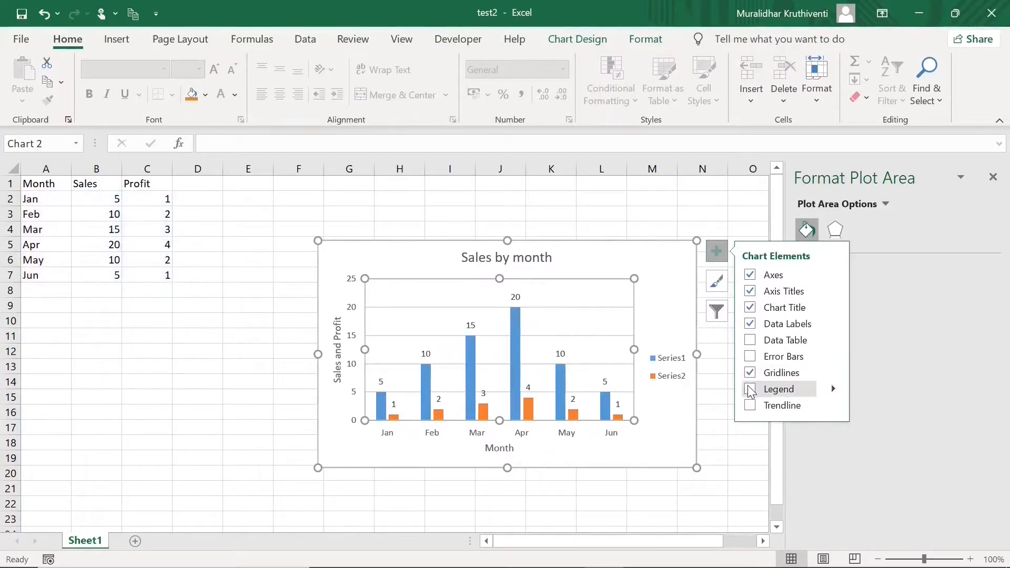
pyautogui.click(666, 360)
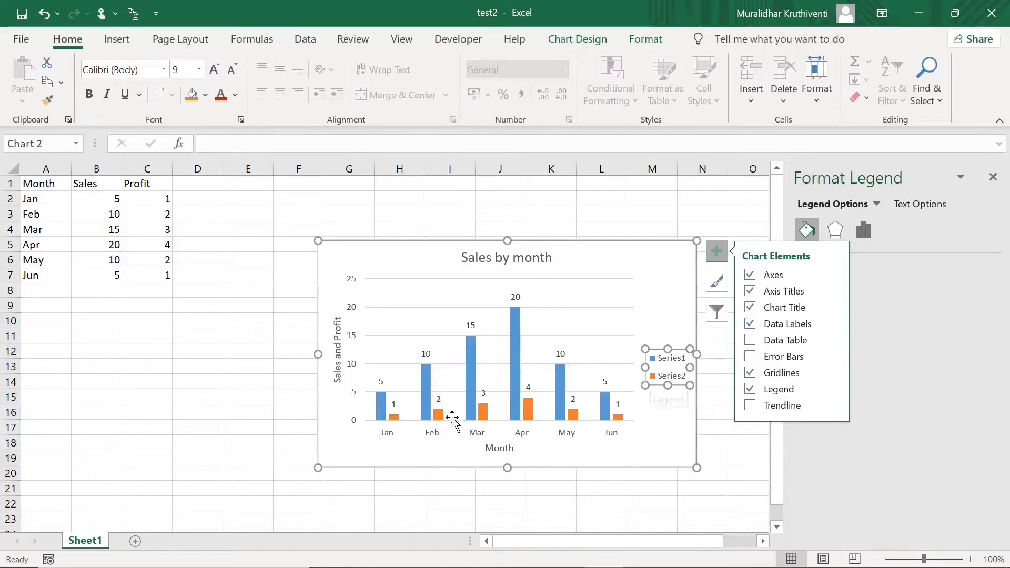
# Rename Series1 to "Sales" in the chart's data source.
pyautogui.click(544, 326)
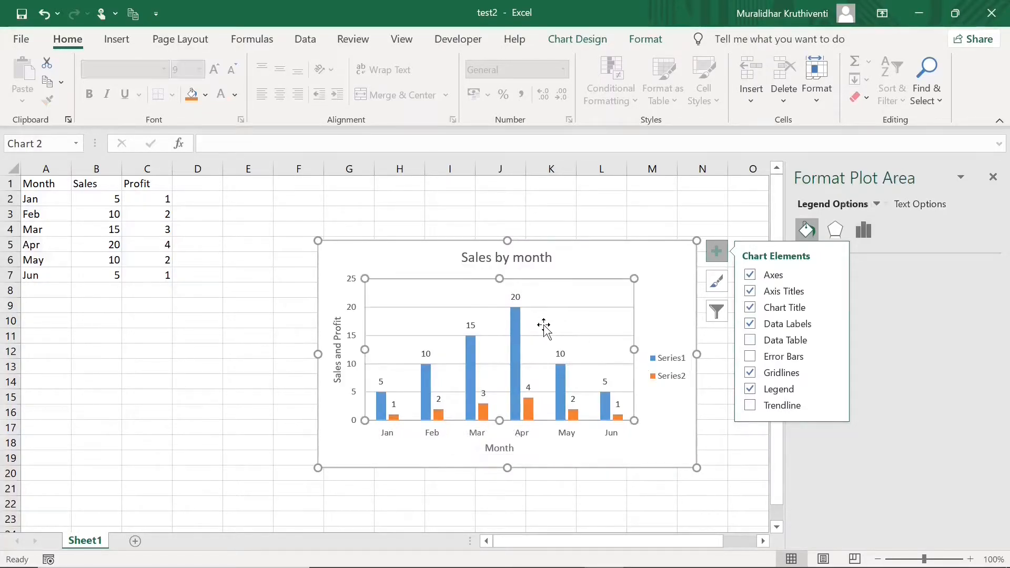
pyautogui.rightClick(545, 328)
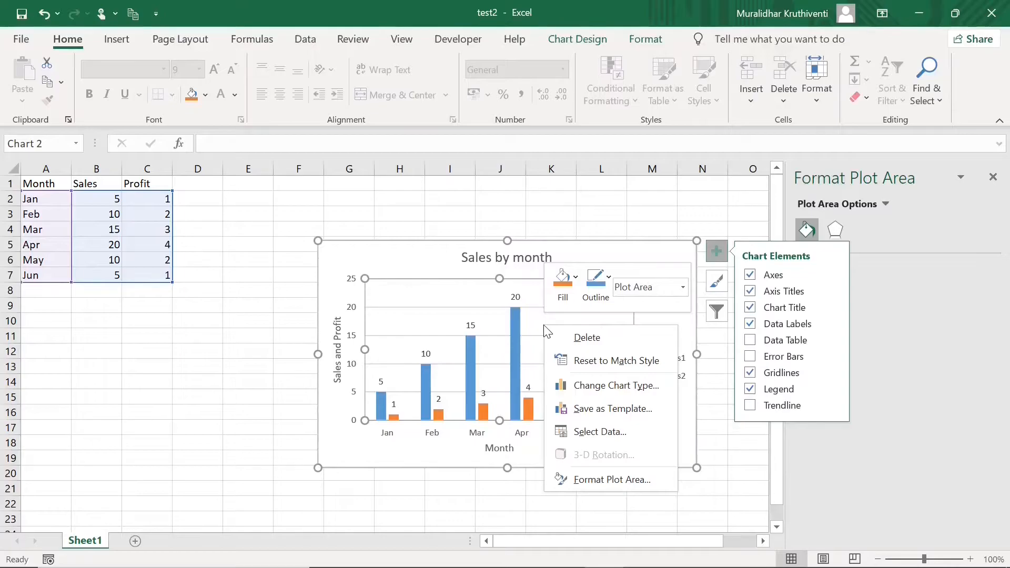
pyautogui.click(594, 433)
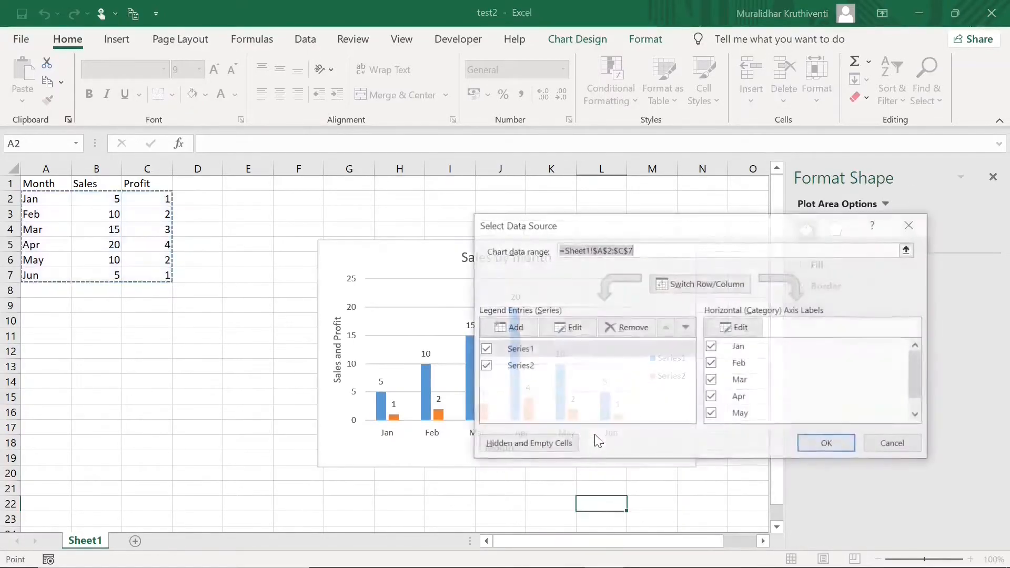
pyautogui.click(519, 351)
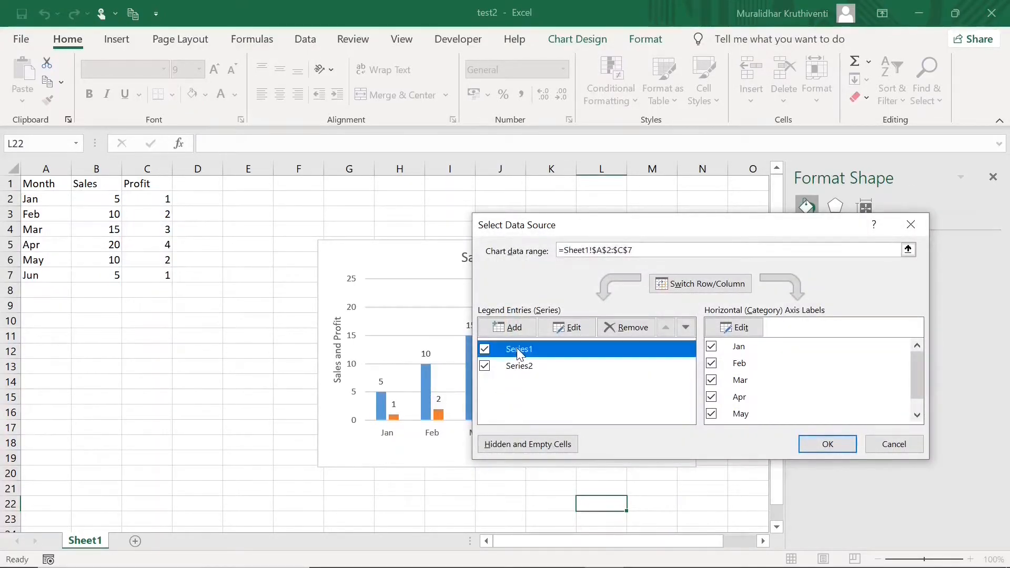
pyautogui.click(574, 329)
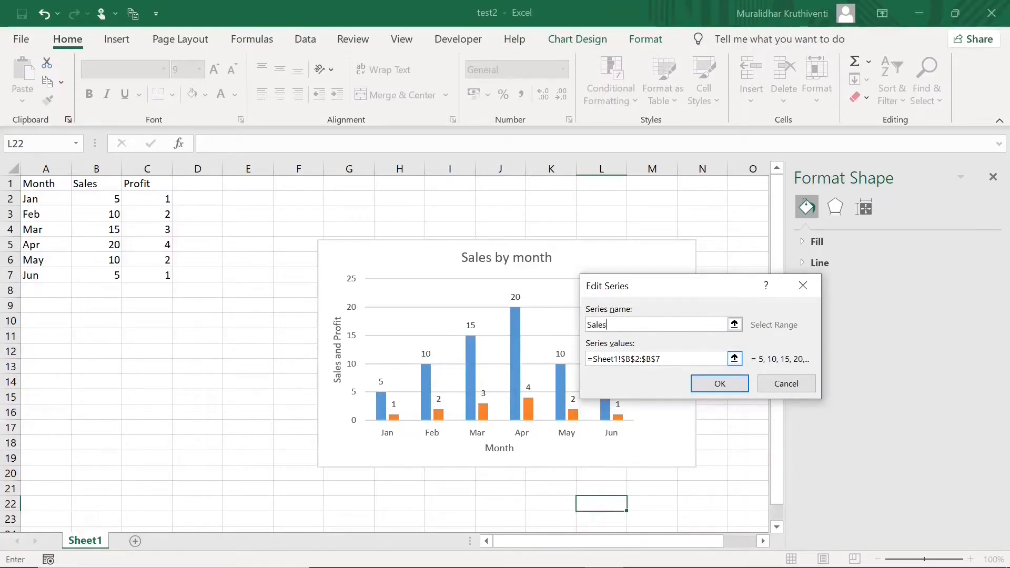
pyautogui.click(724, 384)
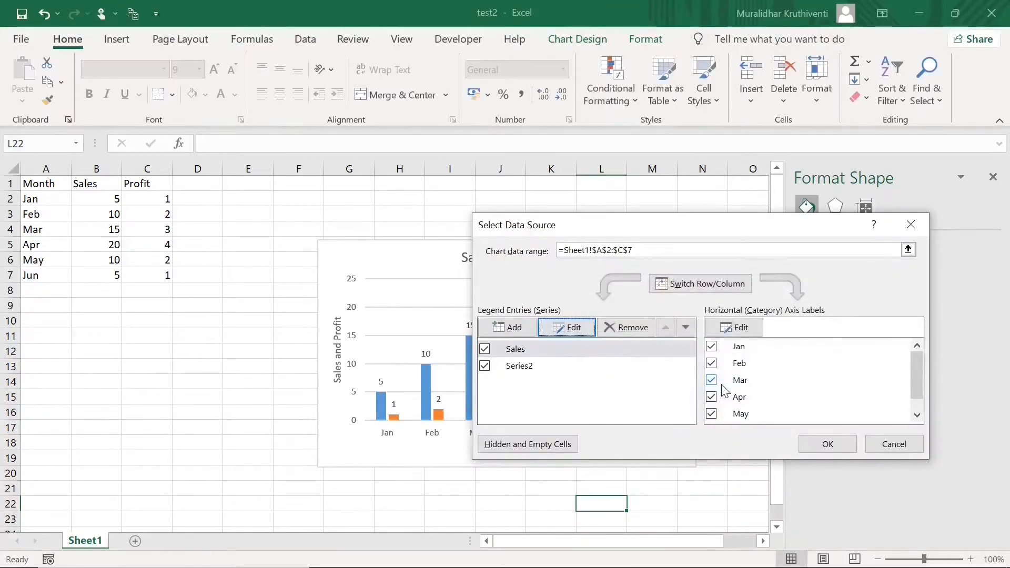
# Rename Series2 to "Profit" and apply the changes to the chart's data source.
pyautogui.click(509, 367)
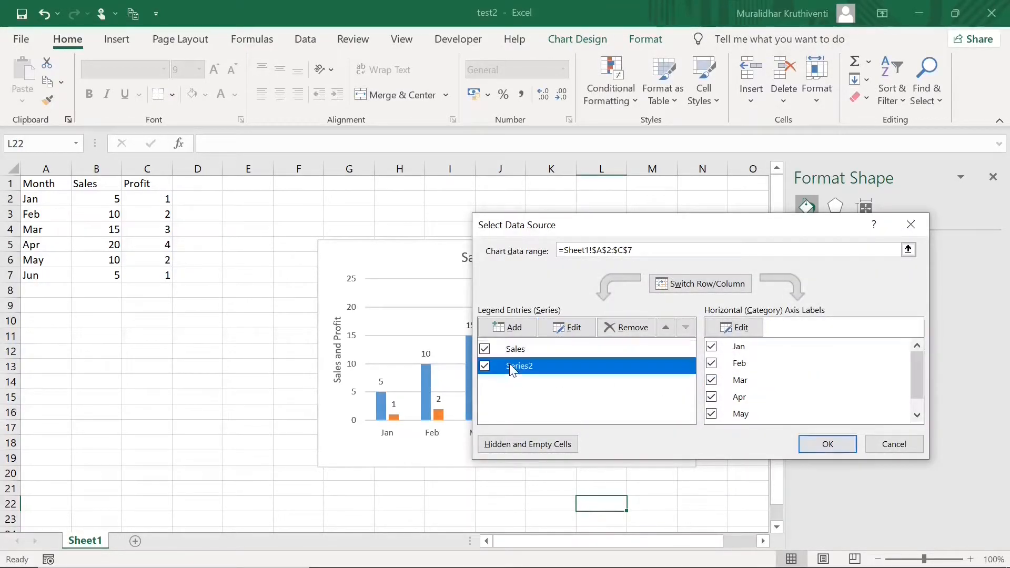
pyautogui.click(575, 327)
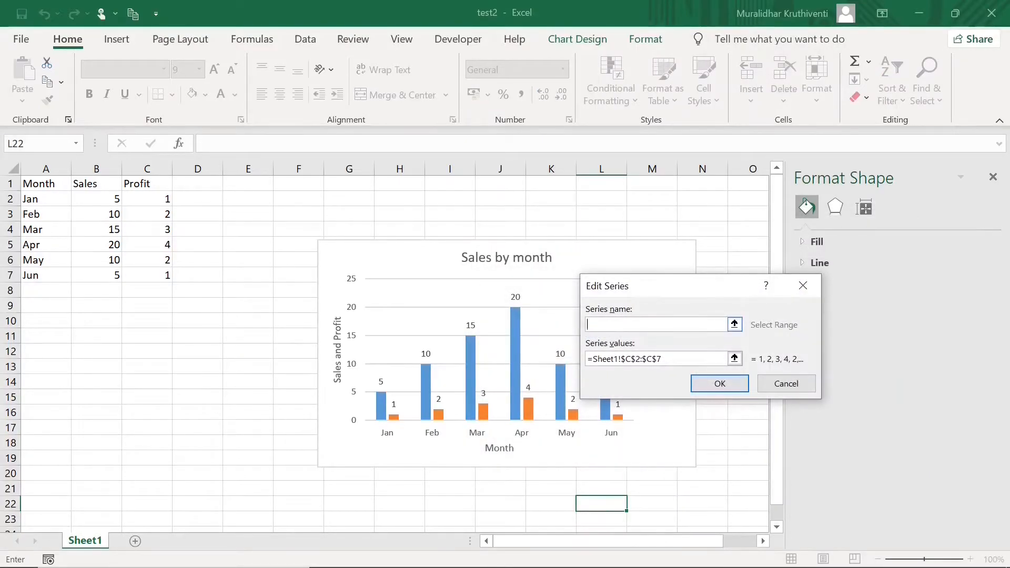
pyautogui.write('ro')
pyautogui.click(714, 385)
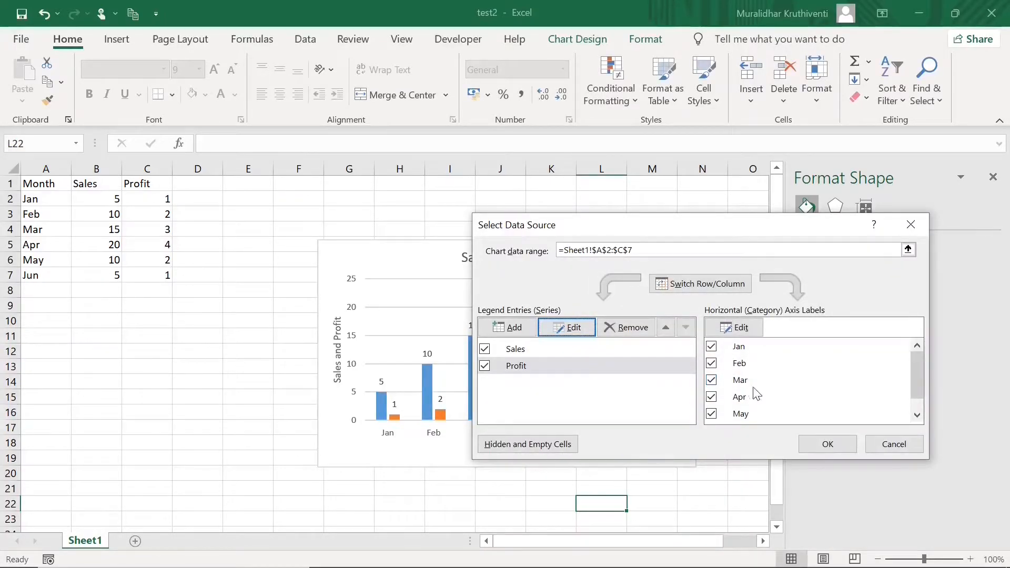
pyautogui.click(840, 446)
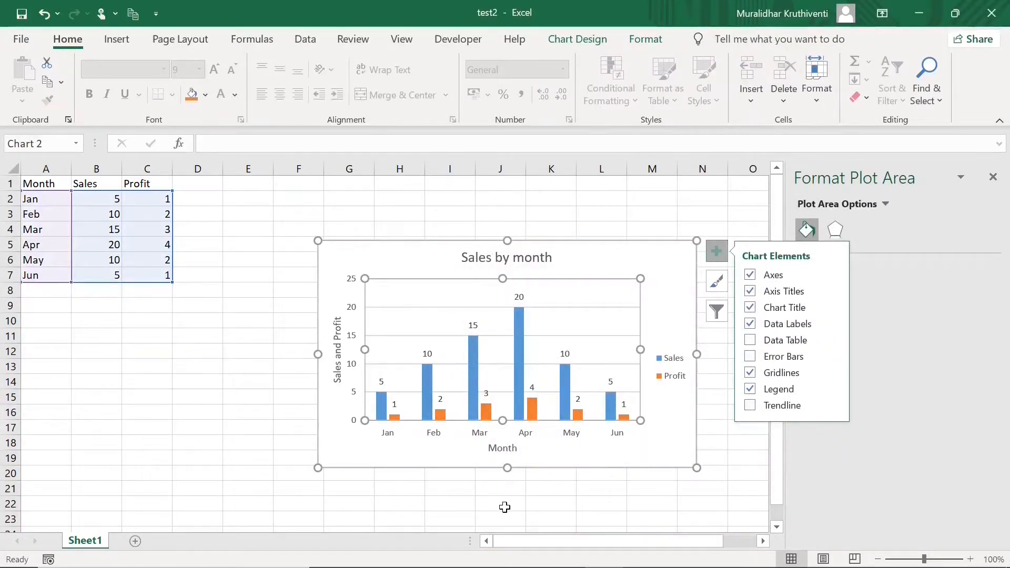
pyautogui.click(674, 359)
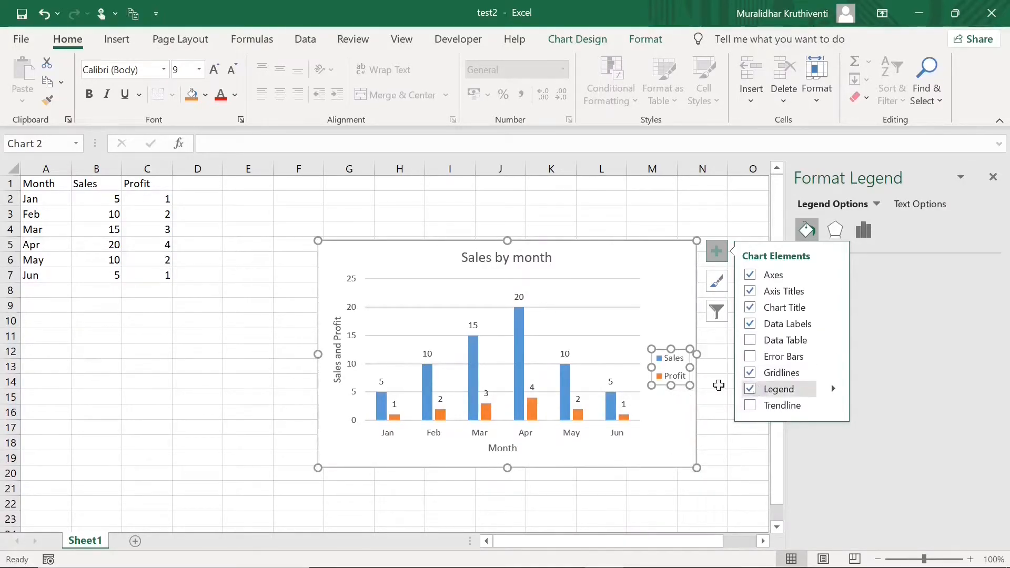
pyautogui.click(672, 439)
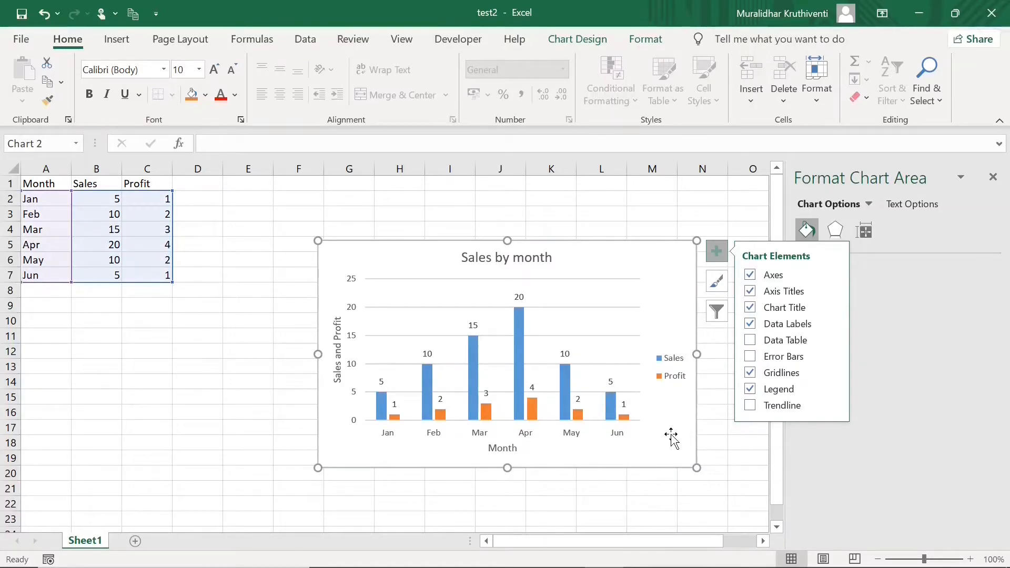
pyautogui.click(552, 489)
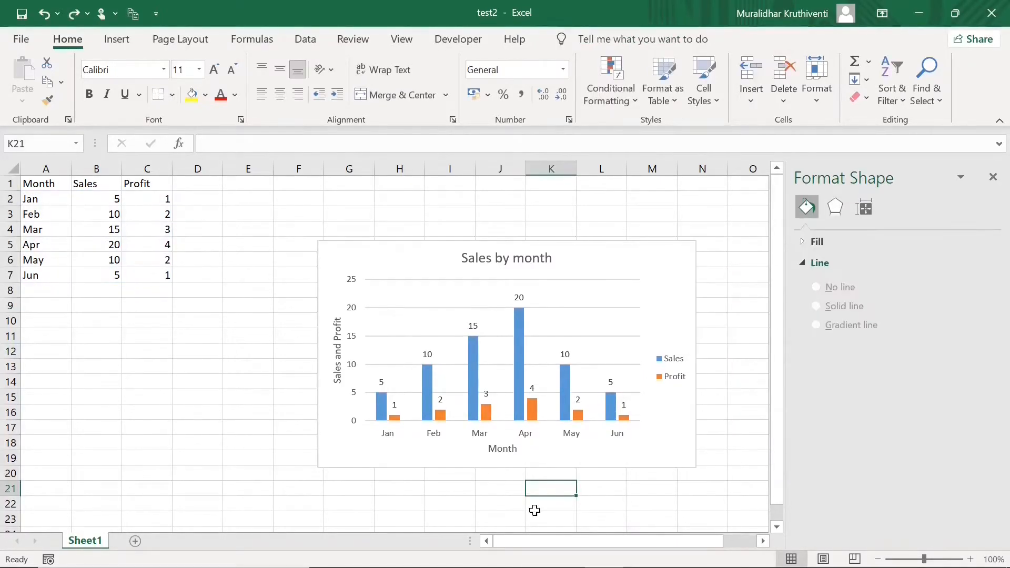
# Open the chart type settings for the Profit series.
pyautogui.click(488, 411)
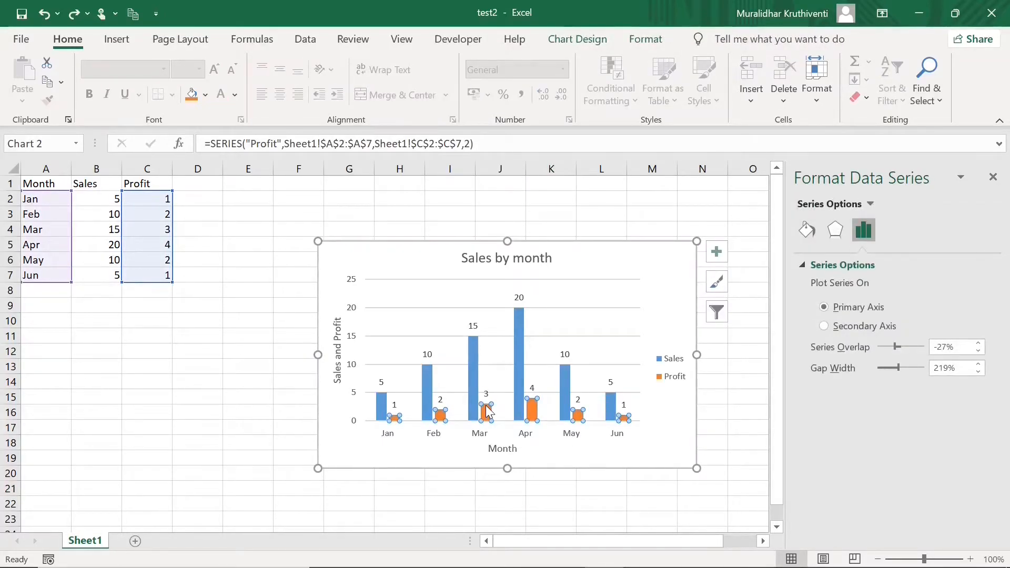
pyautogui.rightClick(486, 406)
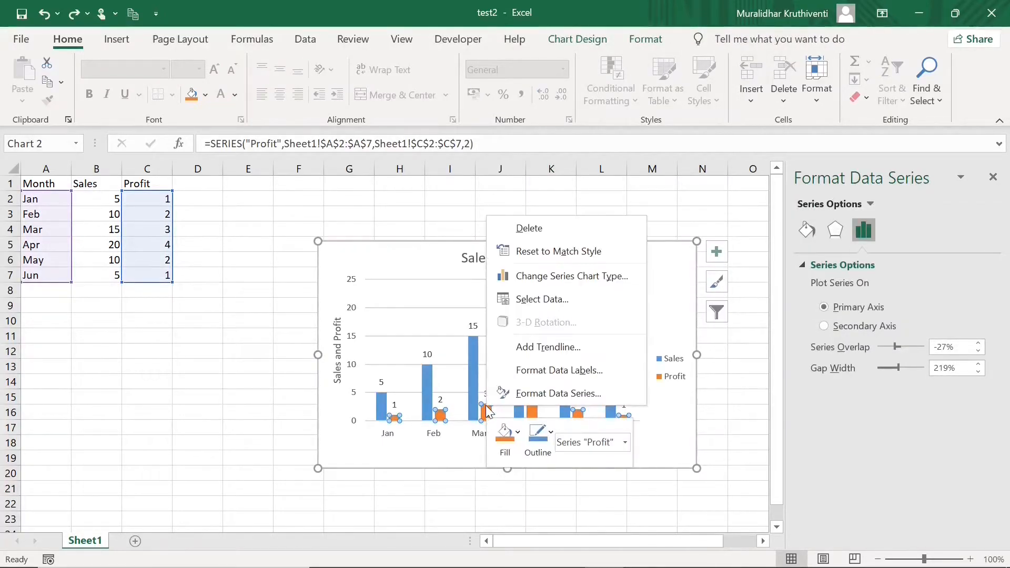
pyautogui.click(582, 277)
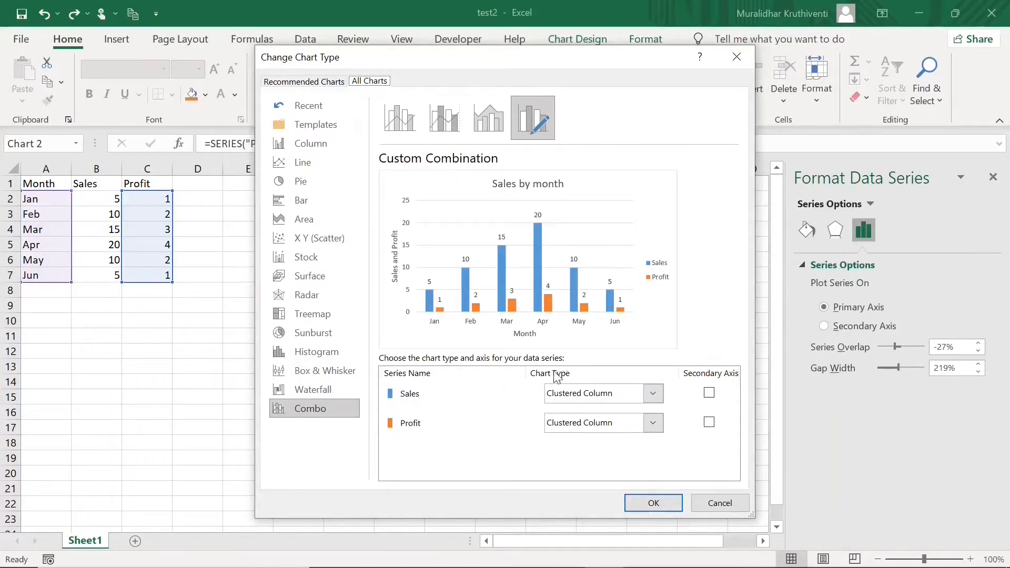
# Try the 100% Stacked Line type and its version with markers for the Profit series.
pyautogui.click(653, 424)
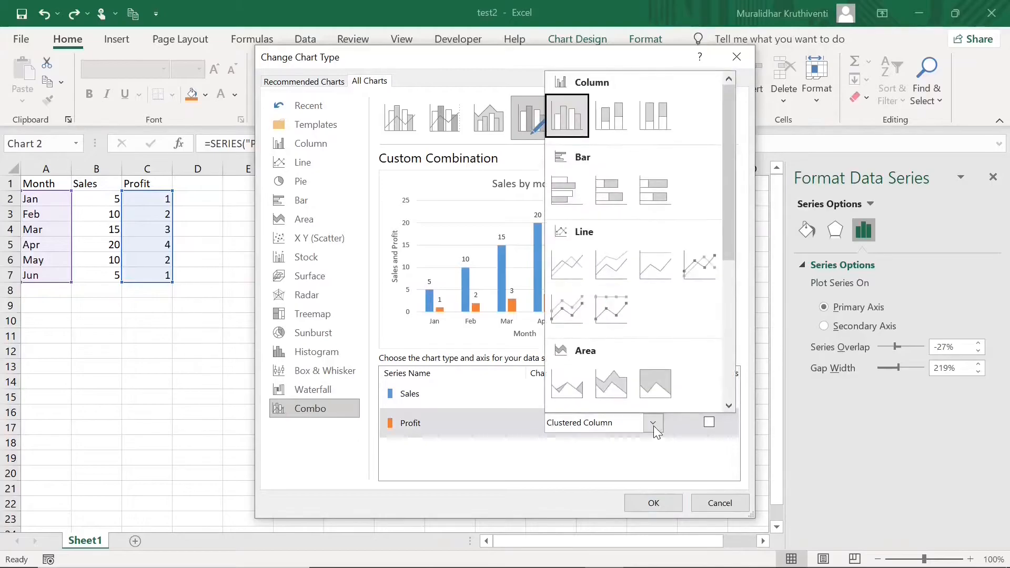
pyautogui.click(655, 265)
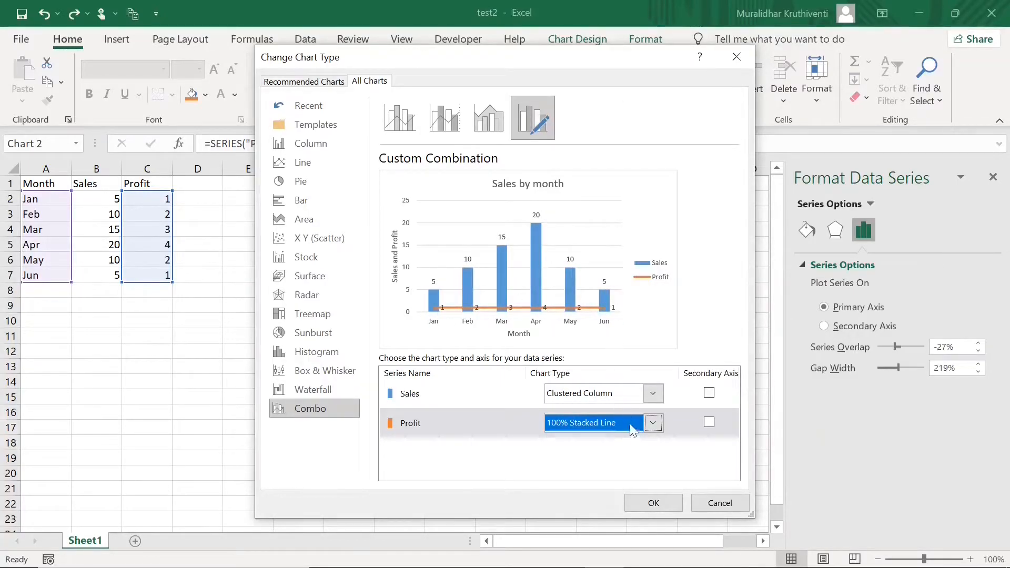
pyautogui.click(657, 427)
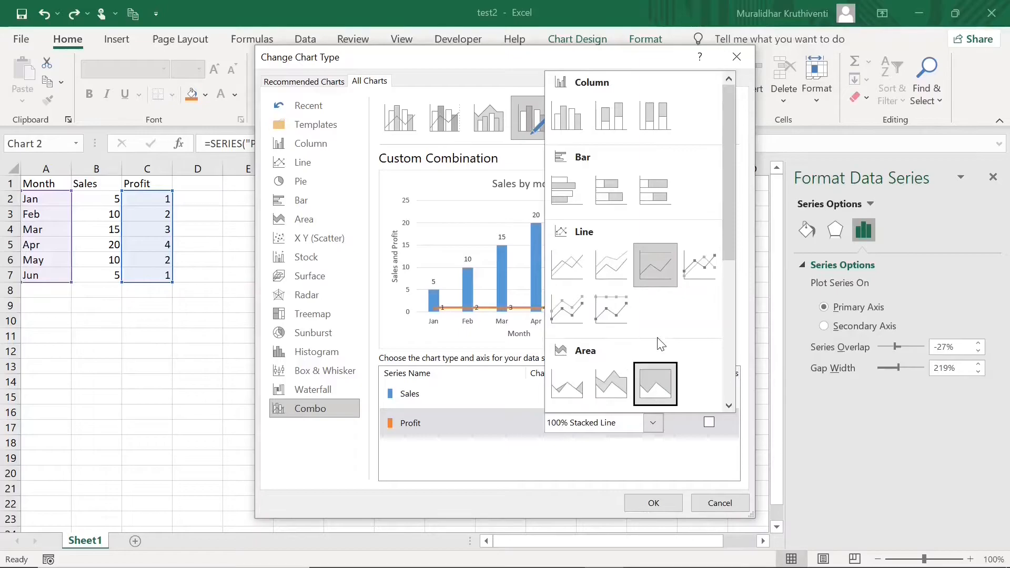
pyautogui.click(609, 308)
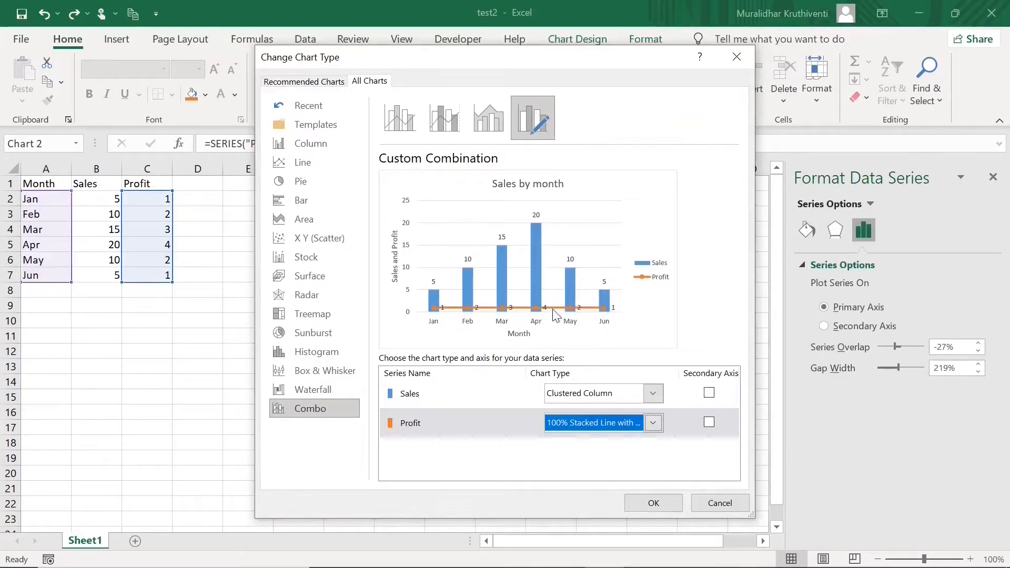
# Set the Profit series to the Line with Markers chart type and apply it to the chart.
pyautogui.click(654, 424)
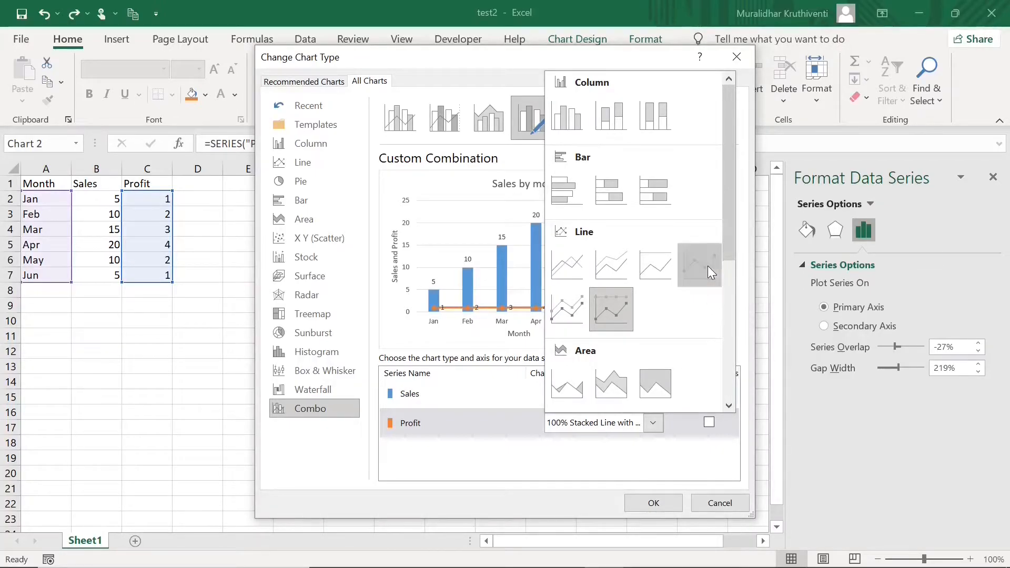
pyautogui.click(708, 266)
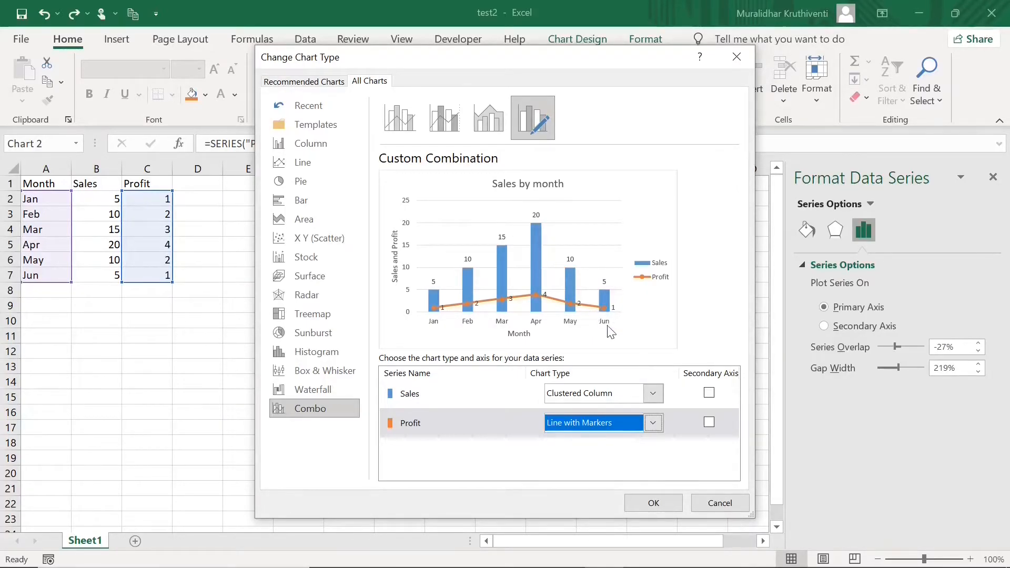
pyautogui.click(656, 504)
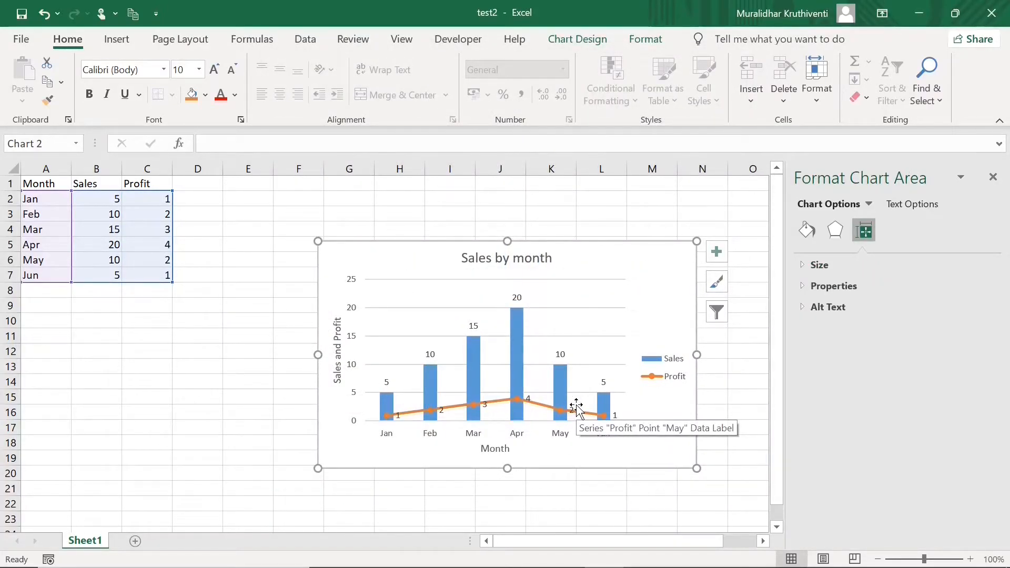
pyautogui.click(587, 475)
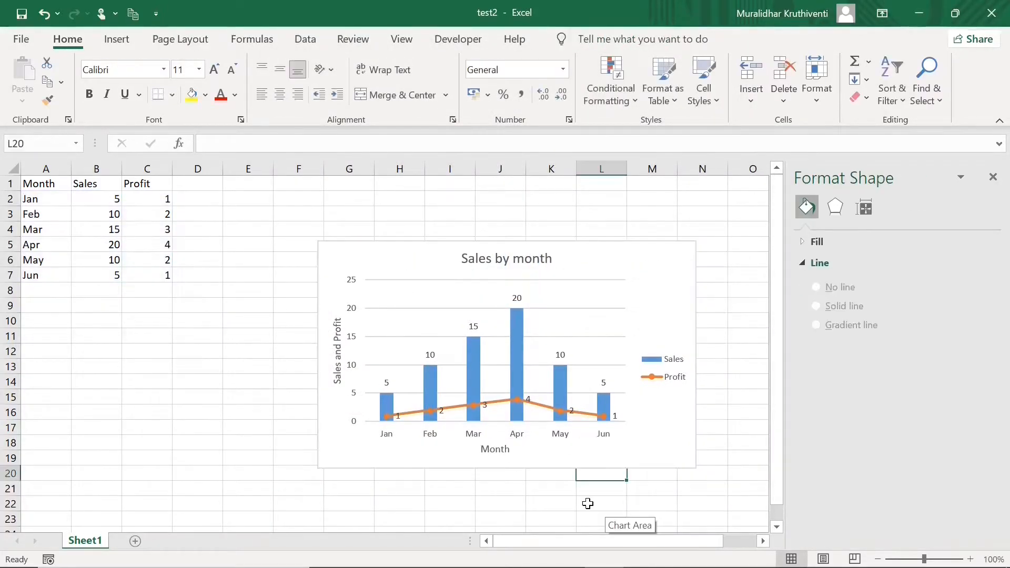
# Try the gradient and solid line styles on the Profit series, returning its line to Automatic.
pyautogui.click(513, 399)
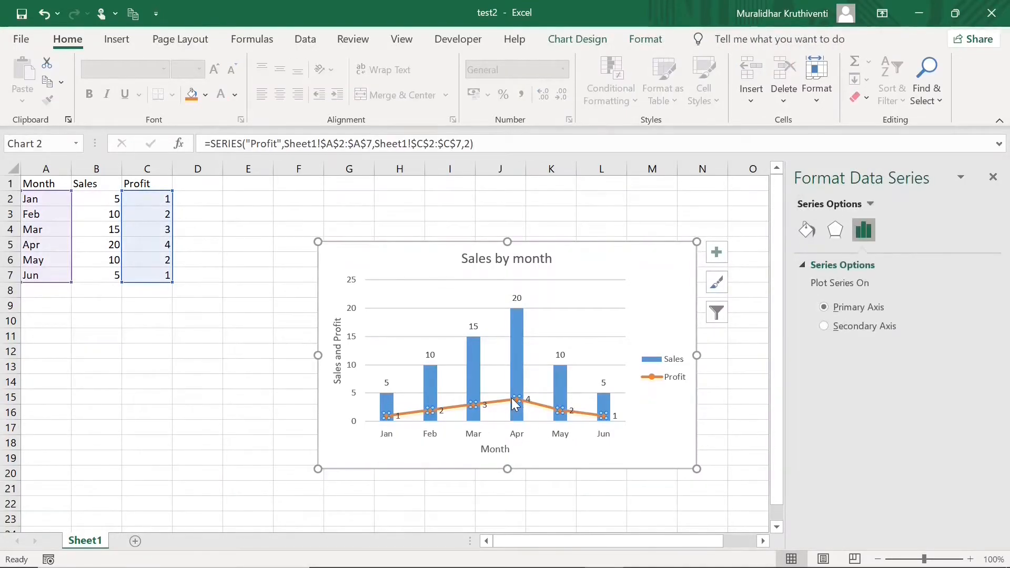
pyautogui.click(806, 230)
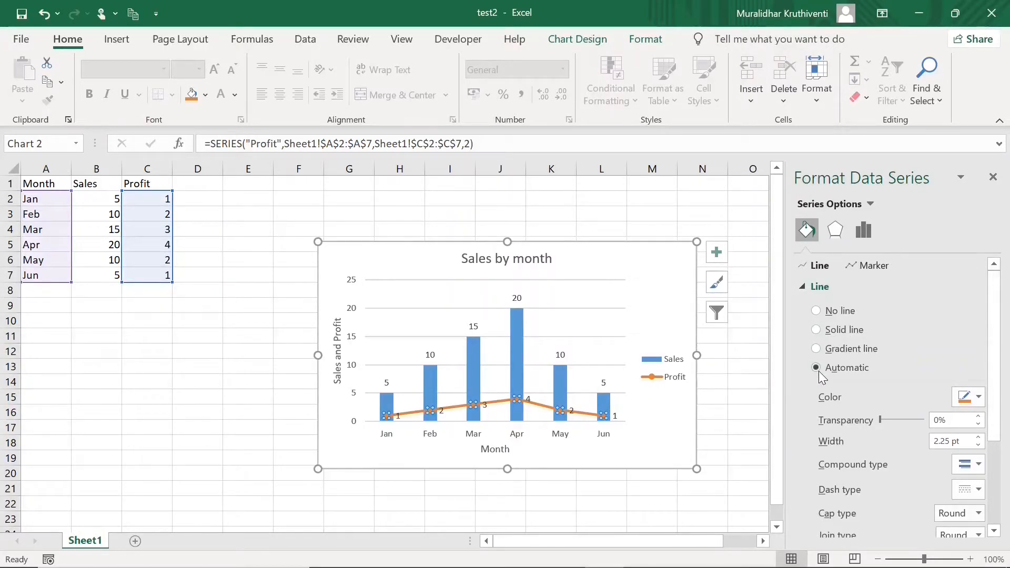
pyautogui.click(820, 353)
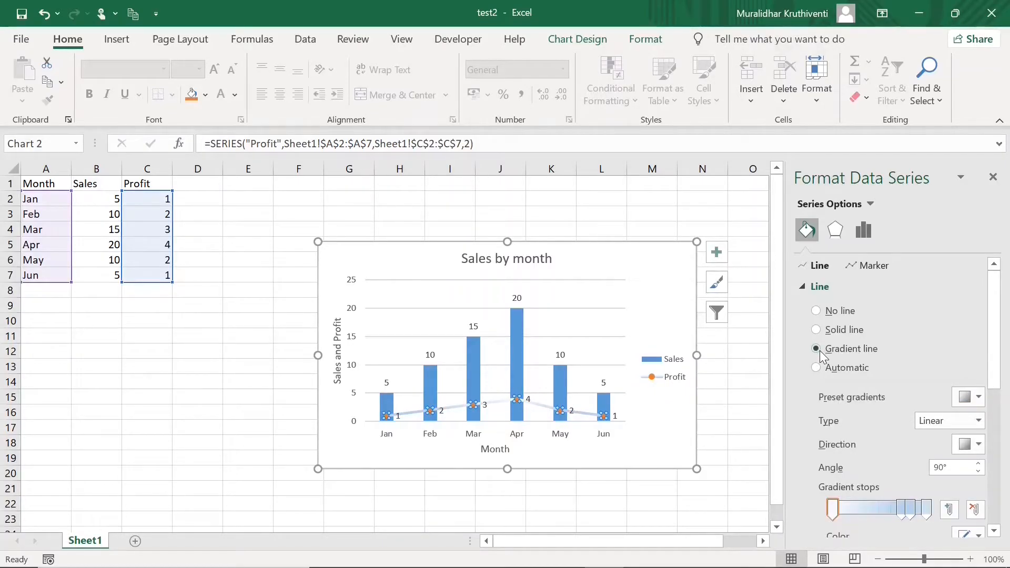
pyautogui.click(818, 332)
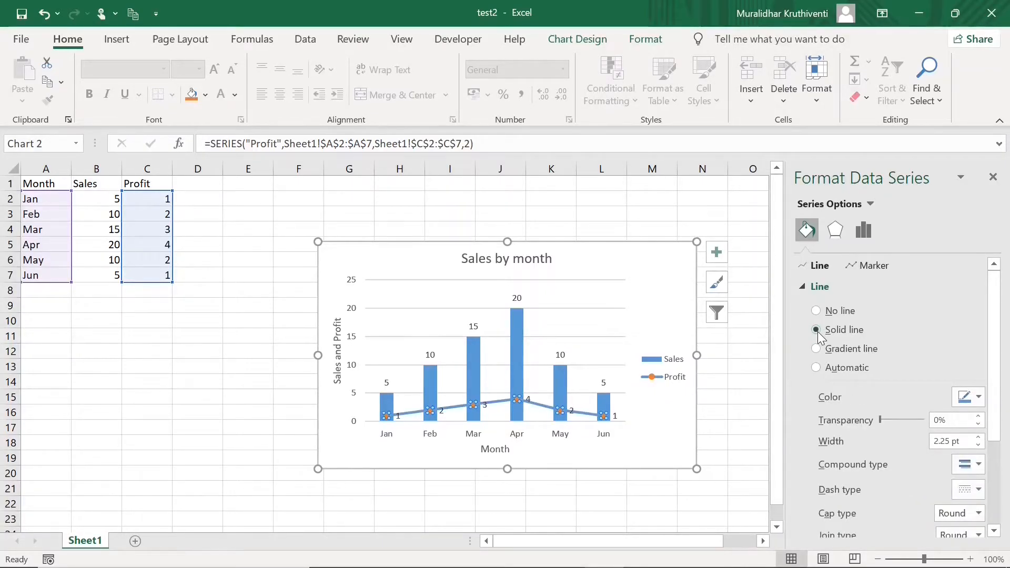
pyautogui.click(817, 369)
# Set the Profit markers' border to Automatic and increase the border width to 2 pt.
pyautogui.click(871, 267)
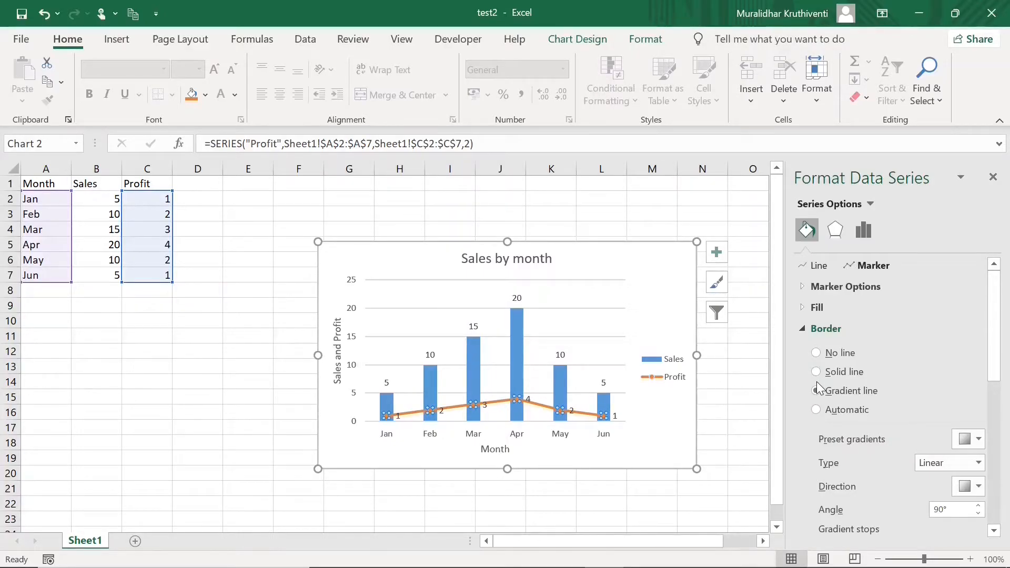
pyautogui.click(817, 410)
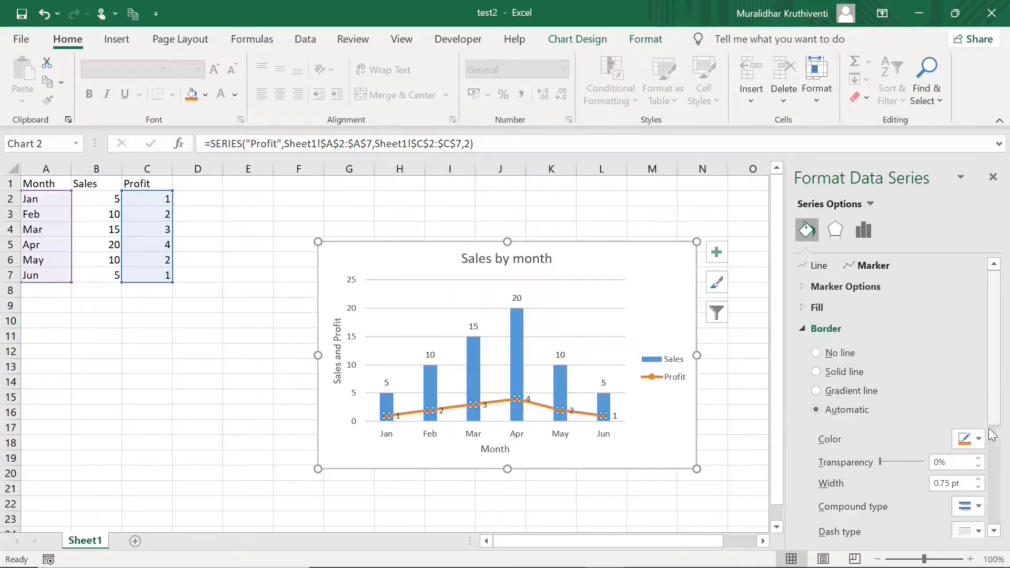
pyautogui.click(978, 480)
pyautogui.click(978, 480)
pyautogui.click(978, 480)
pyautogui.click(978, 479)
pyautogui.click(978, 479)
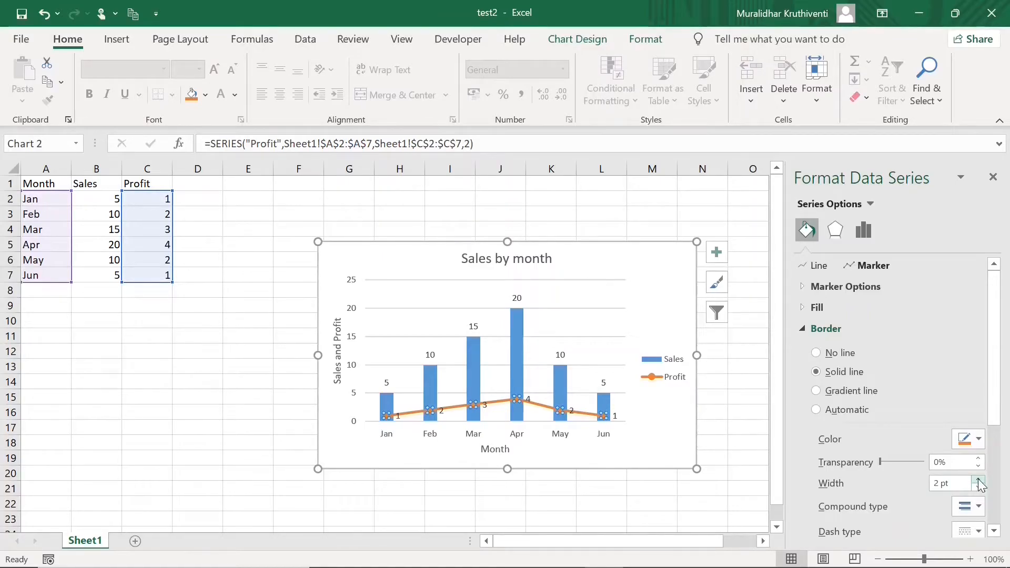
pyautogui.click(661, 429)
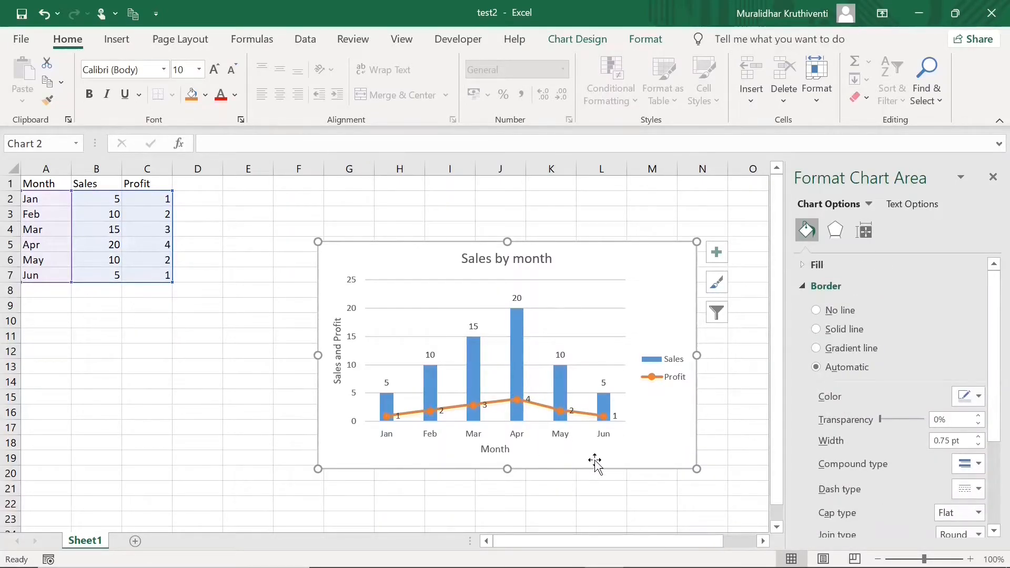
pyautogui.click(578, 489)
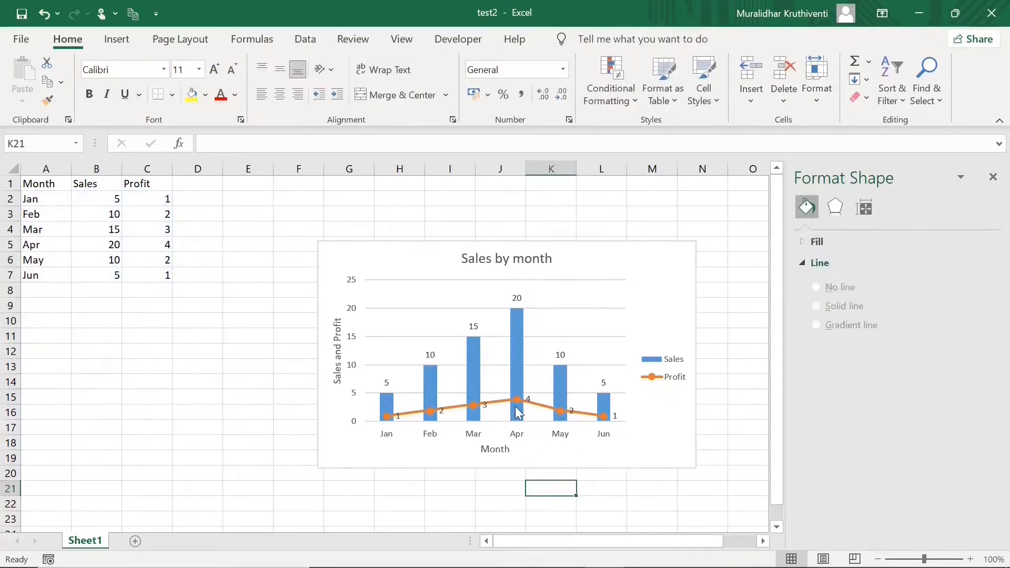
# Show the line formatting options of the Profit series.
pyautogui.moveTo(516, 400)
pyautogui.click(472, 406)
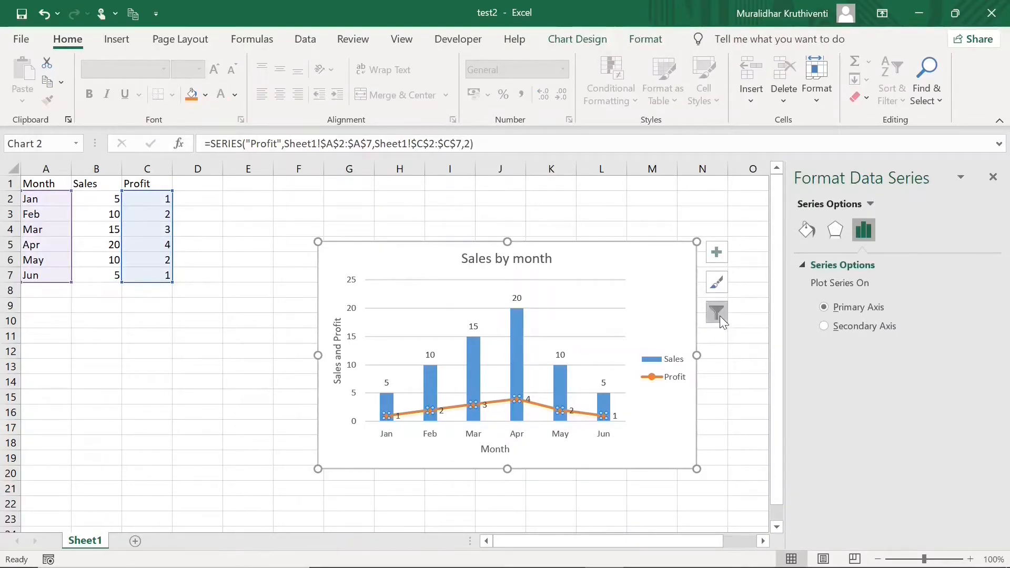
pyautogui.click(809, 230)
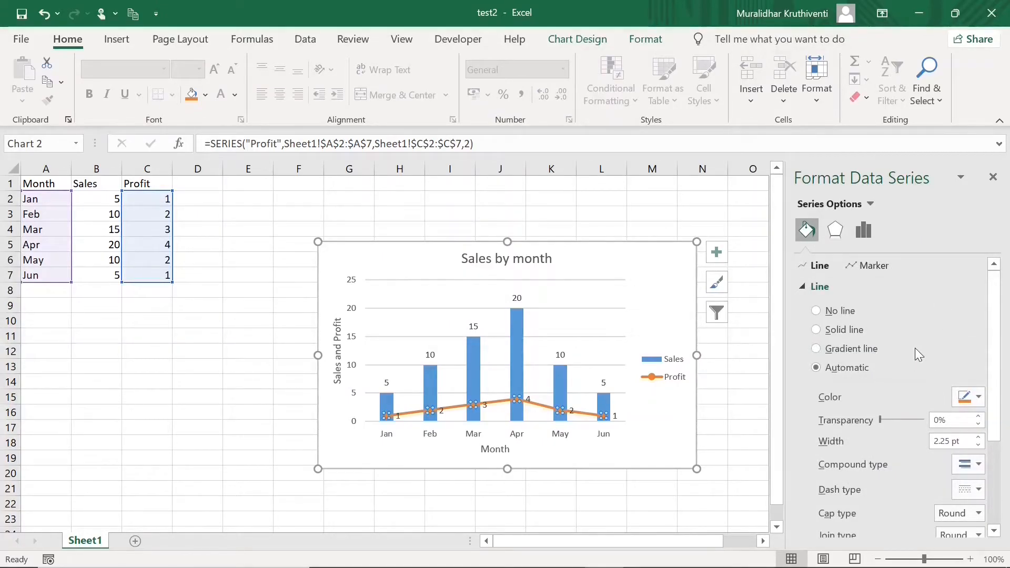
pyautogui.click(263, 429)
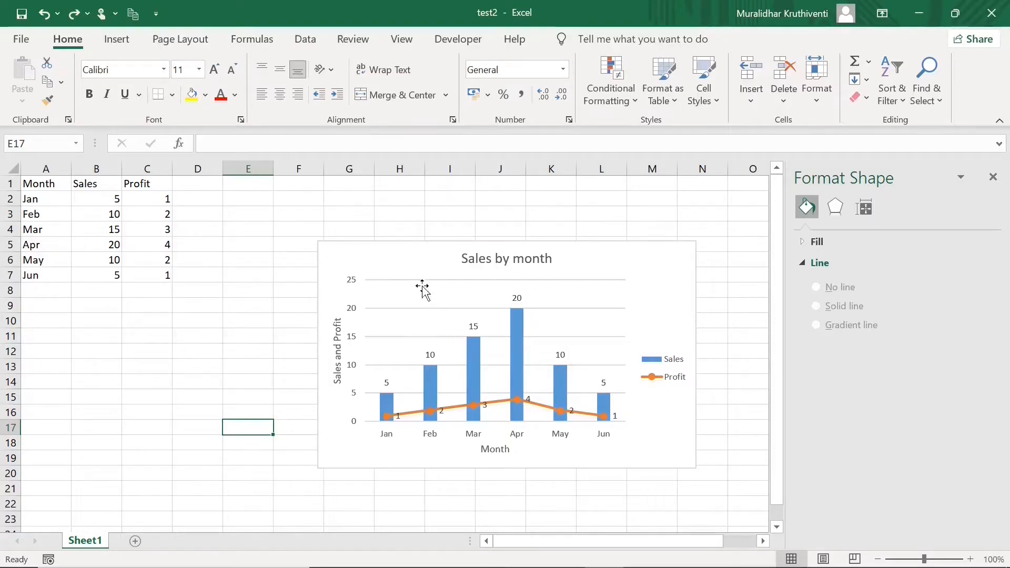
# Change the Sales by month chart from the combination type to a Pie chart.
pyautogui.click(408, 262)
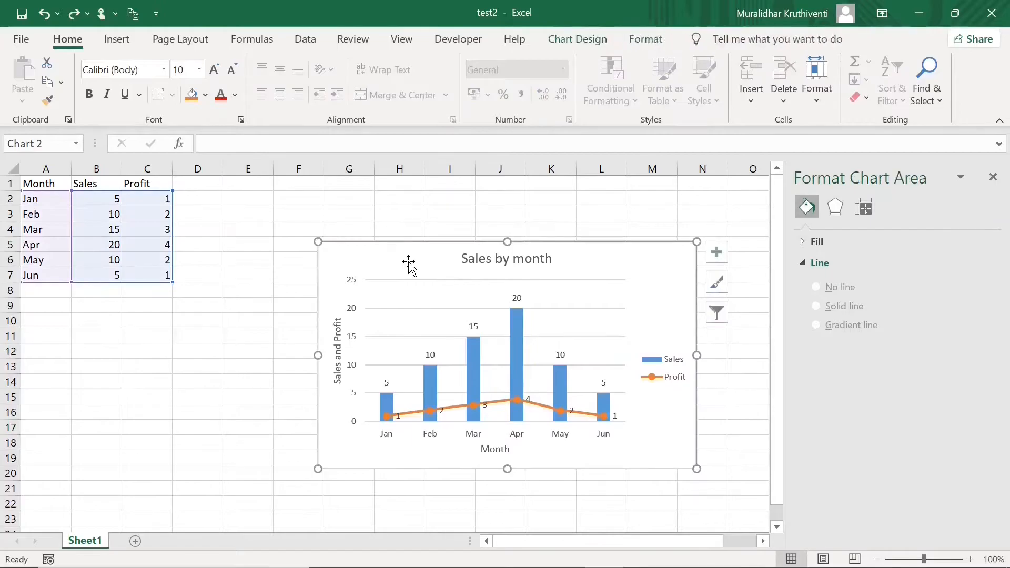
pyautogui.rightClick(409, 266)
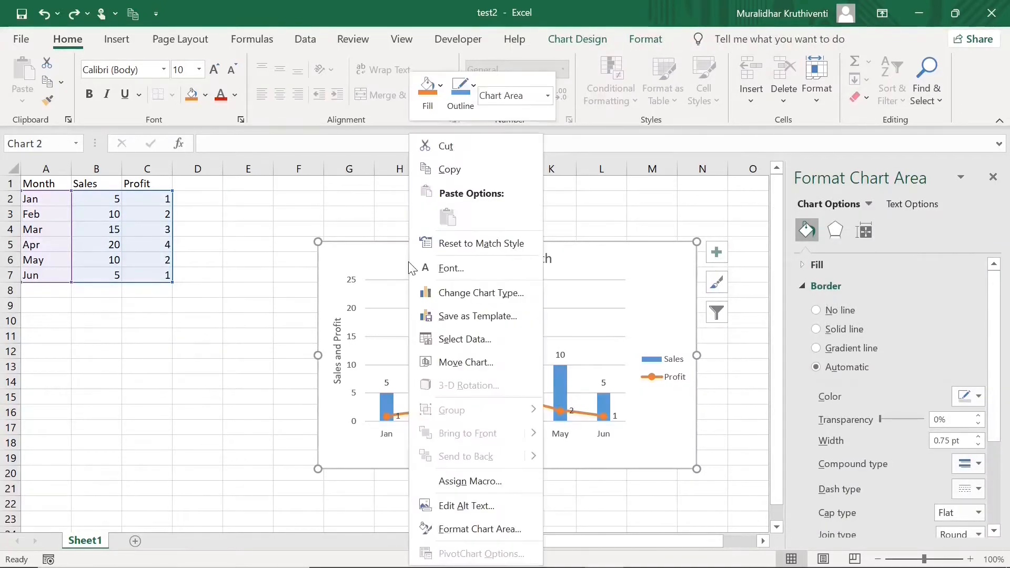
pyautogui.click(479, 293)
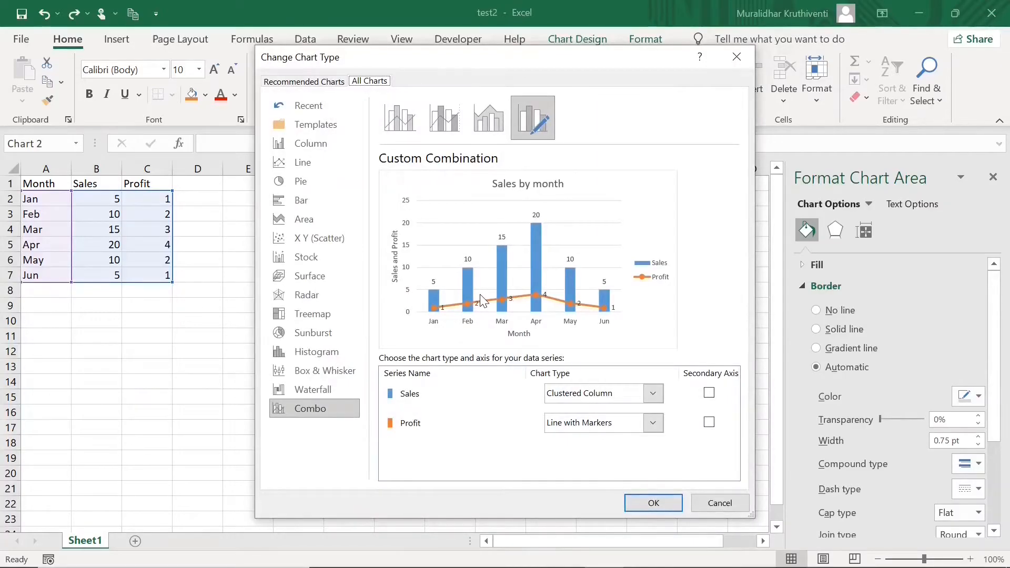
pyautogui.click(301, 182)
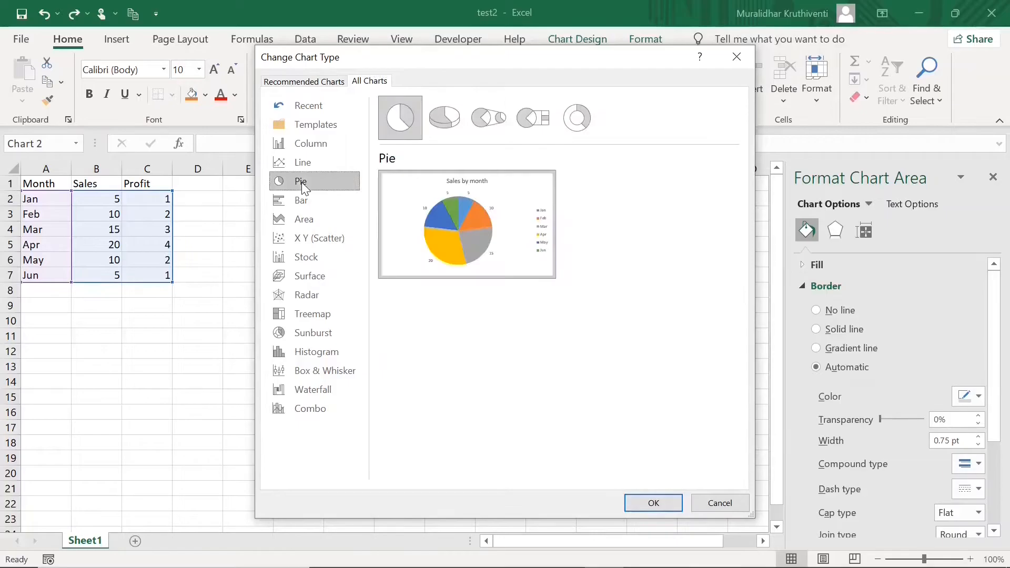
pyautogui.click(653, 504)
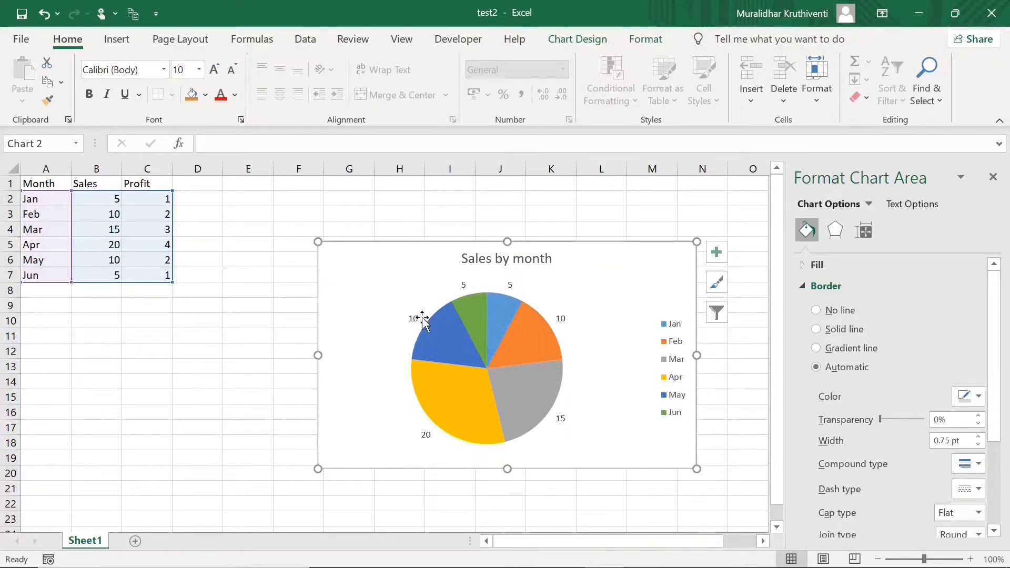
# Change the Sales by month chart type to Clustered Bar.
pyautogui.rightClick(374, 286)
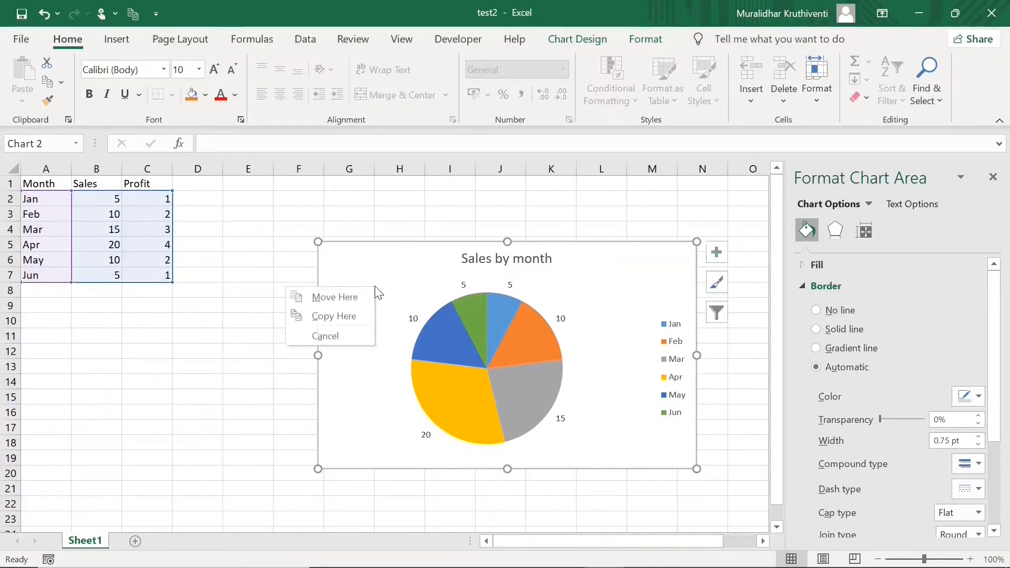
pyautogui.click(383, 270)
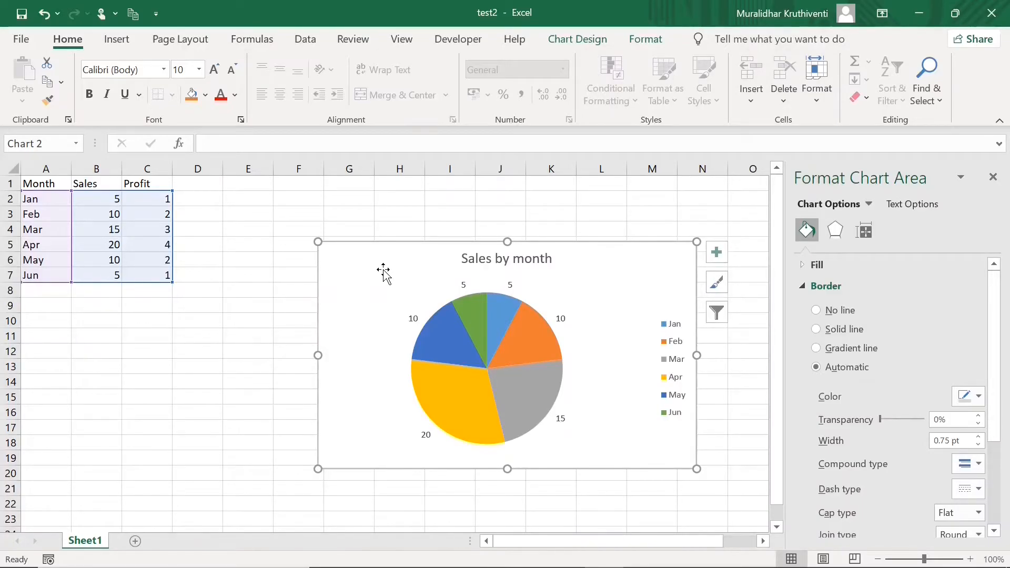
pyautogui.rightClick(384, 267)
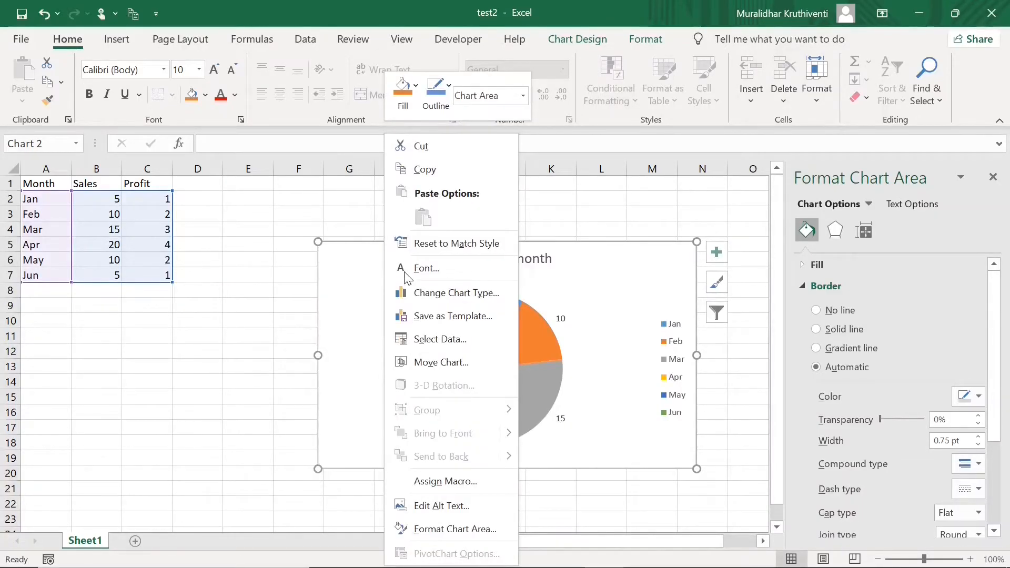
pyautogui.click(453, 294)
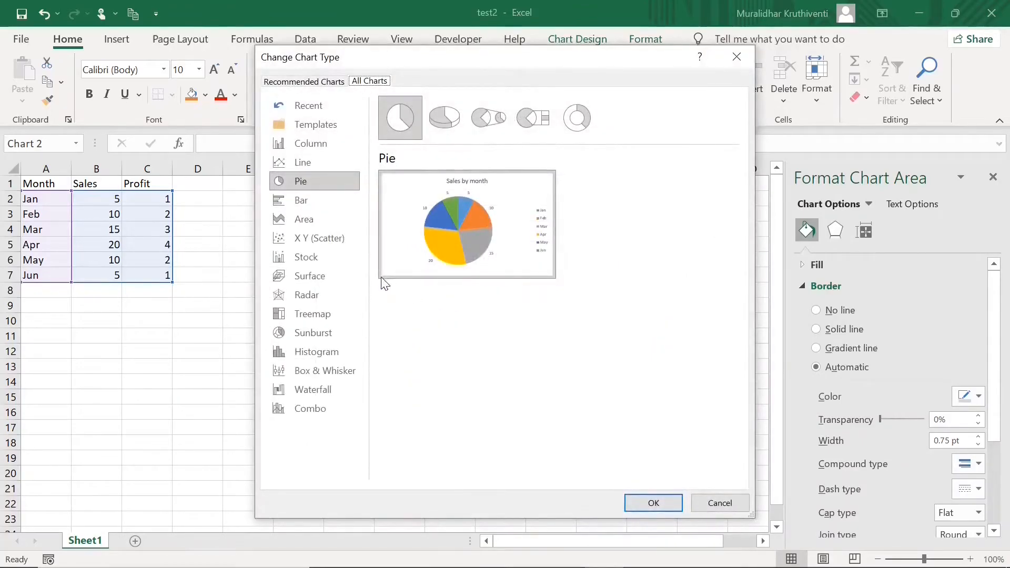
pyautogui.click(306, 200)
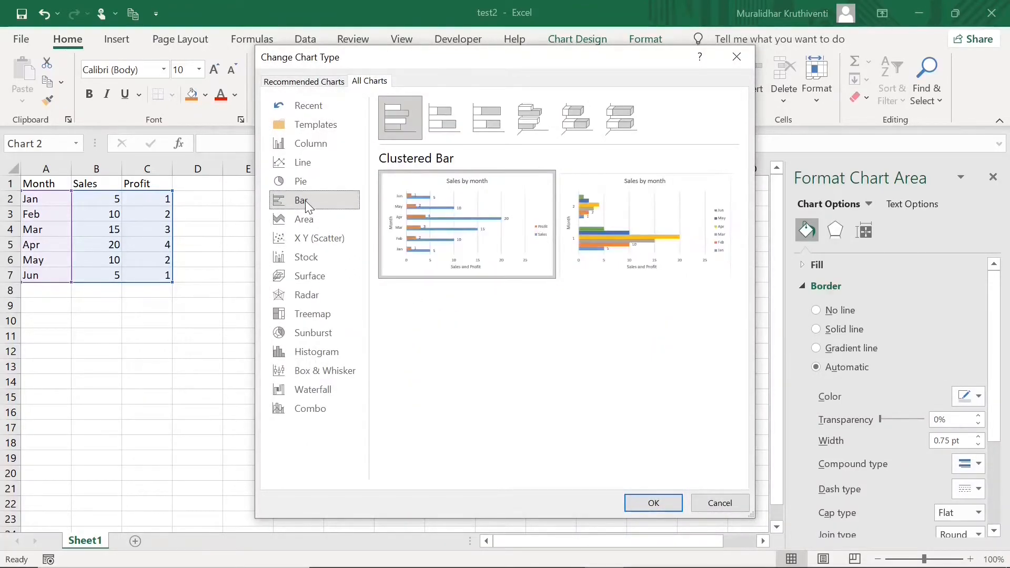
pyautogui.click(655, 502)
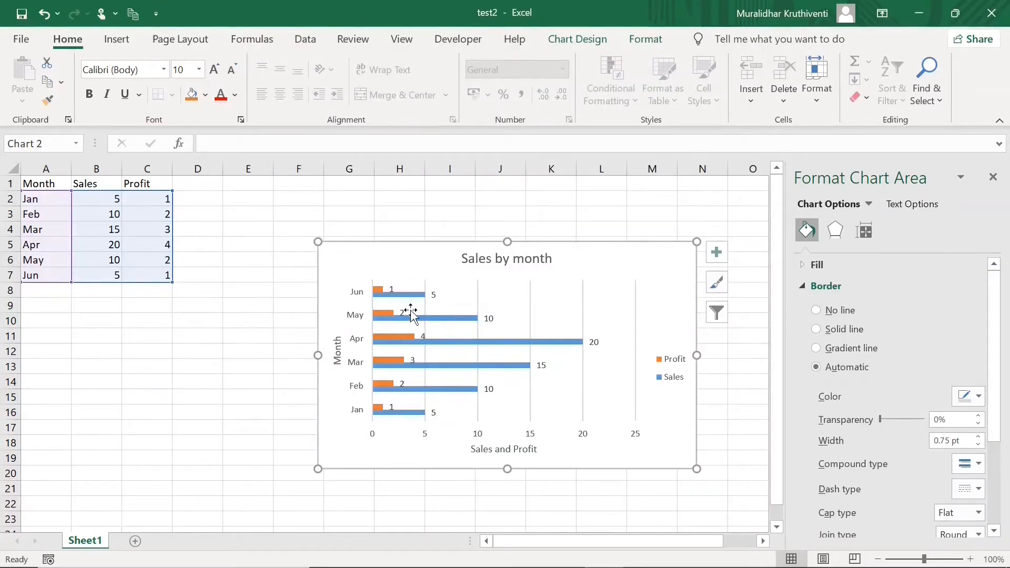
# Undo the last chart type change and redo it.
pyautogui.scroll(-1, 374, 337)
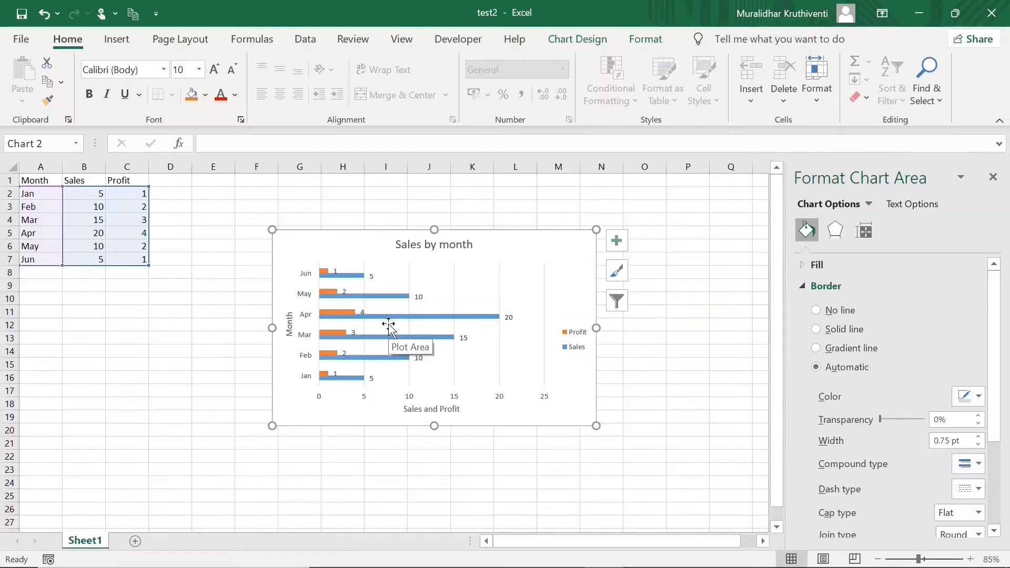
pyautogui.scroll(1, 389, 324)
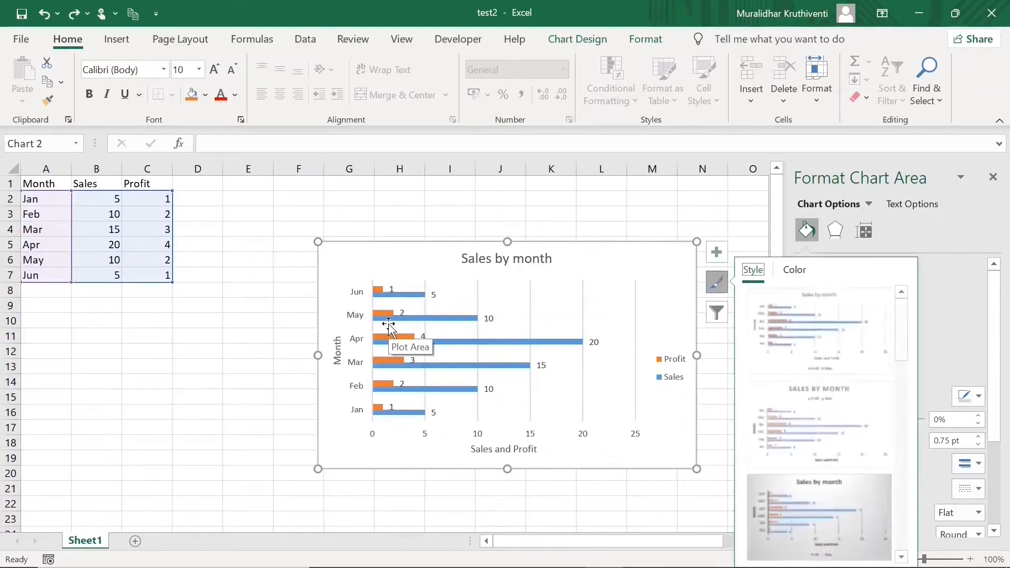
pyautogui.click(229, 363)
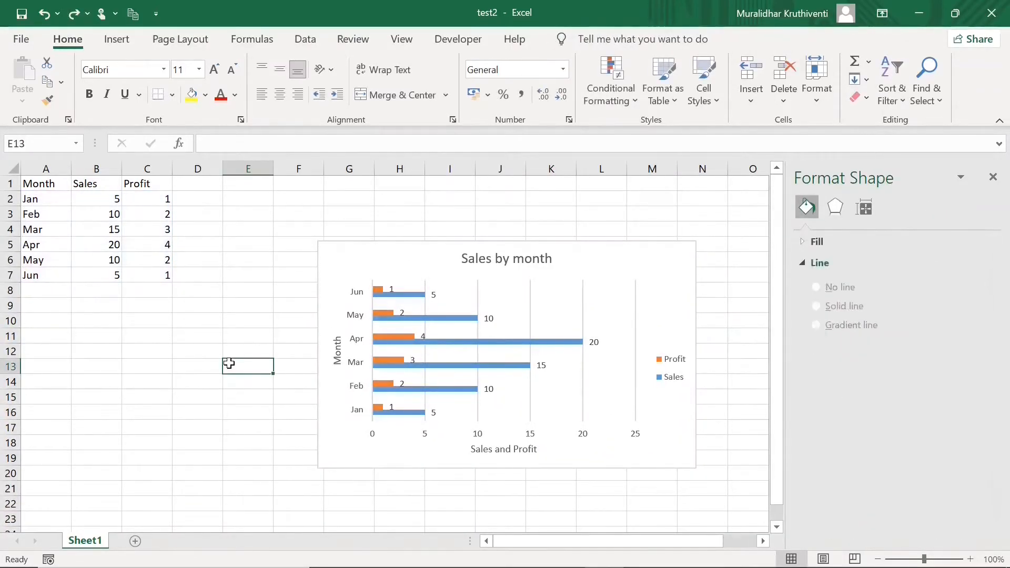
pyautogui.hotkey('ctrl', 'z')
pyautogui.hotkey('ctrl', 'y')
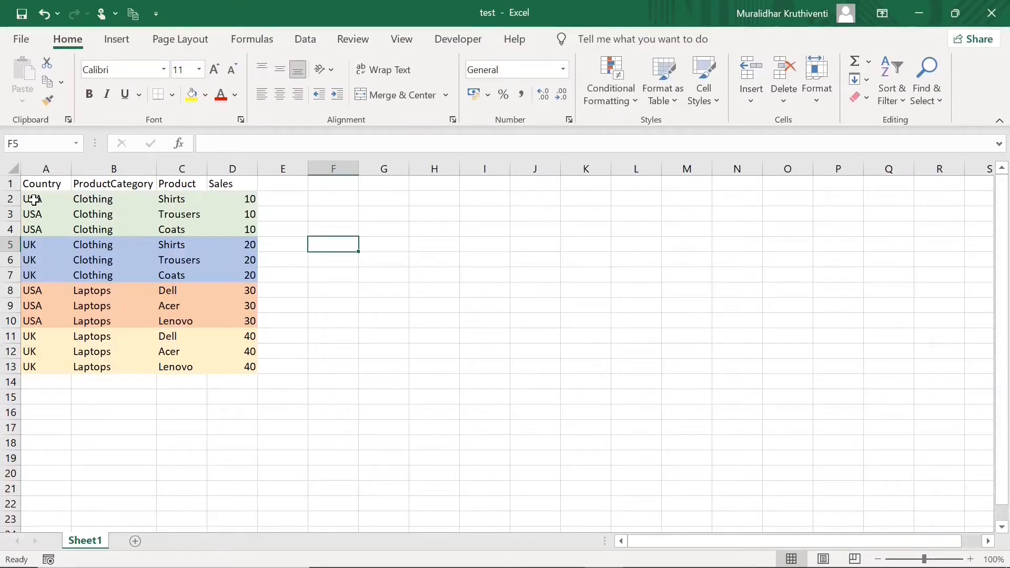
# Examine the test workbook's table for how countries, product categories and products relate to their sales values.
pyautogui.click(47, 261)
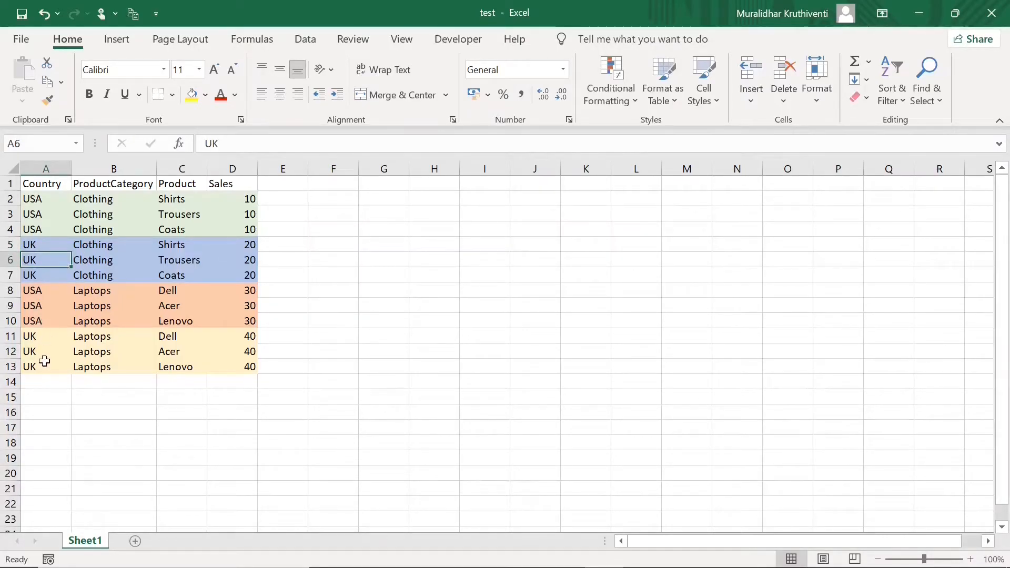
pyautogui.click(106, 217)
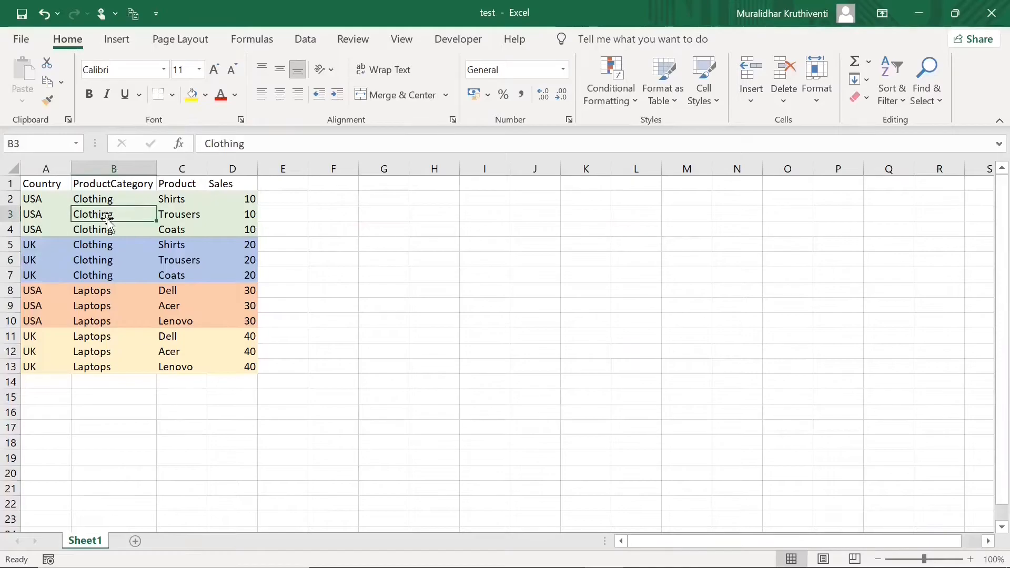
pyautogui.click(104, 306)
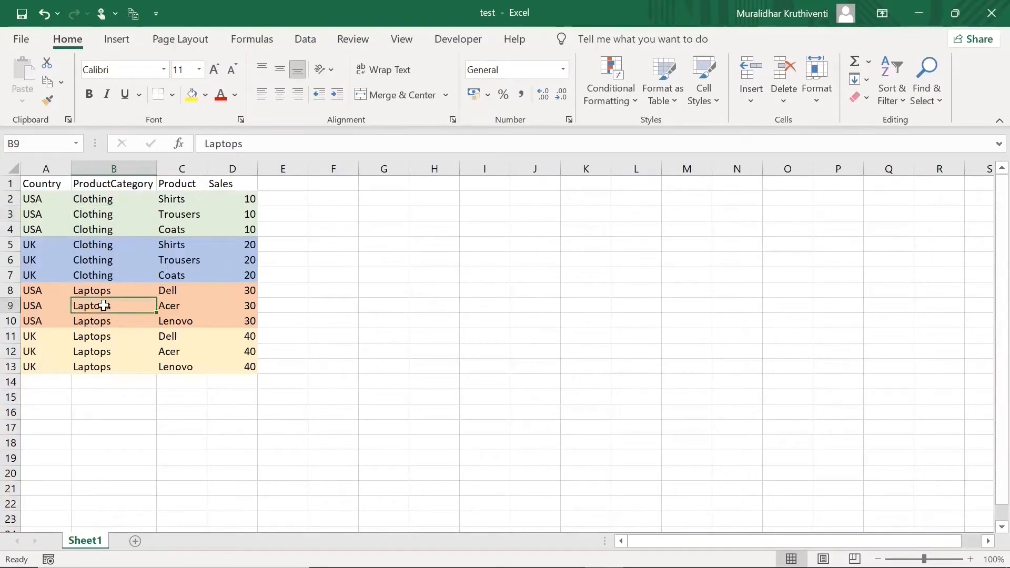
pyautogui.click(104, 352)
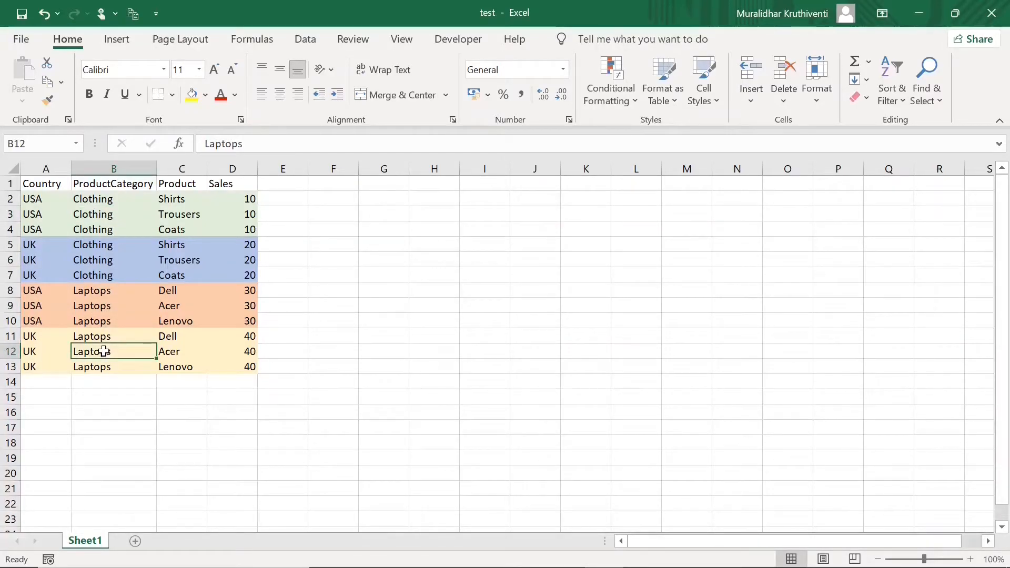
pyautogui.click(186, 204)
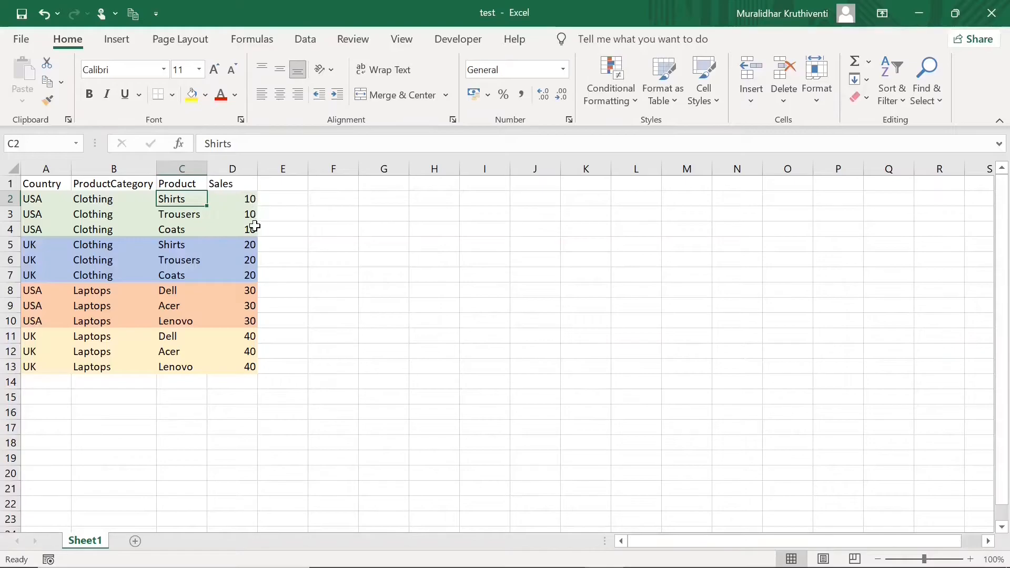
pyautogui.click(182, 257)
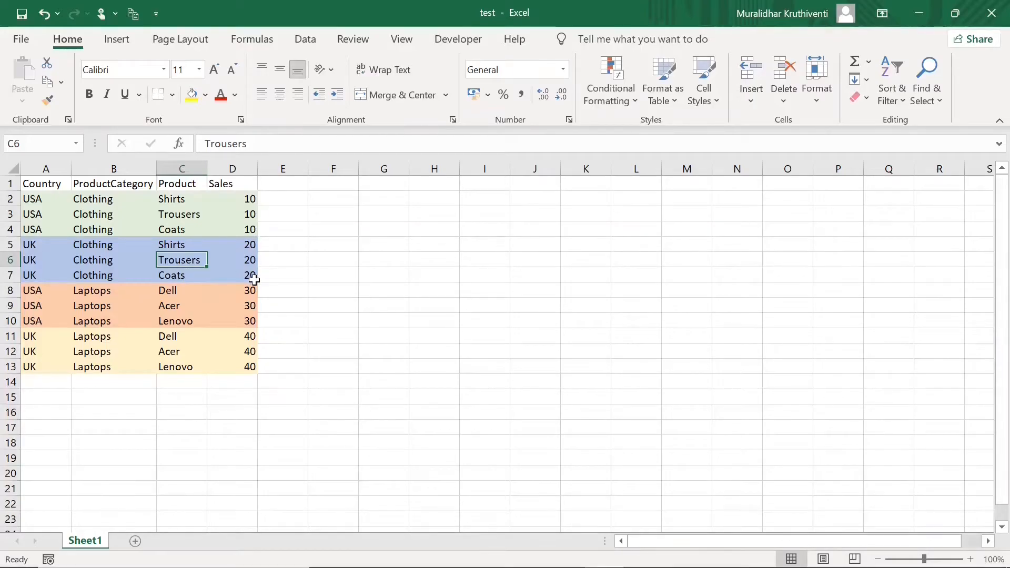
pyautogui.click(173, 295)
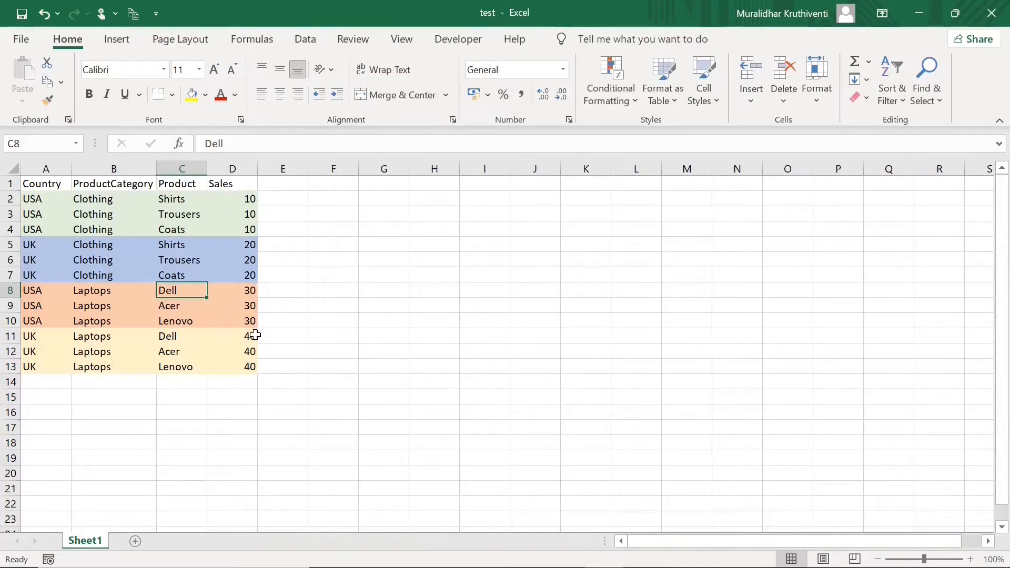
pyautogui.click(176, 351)
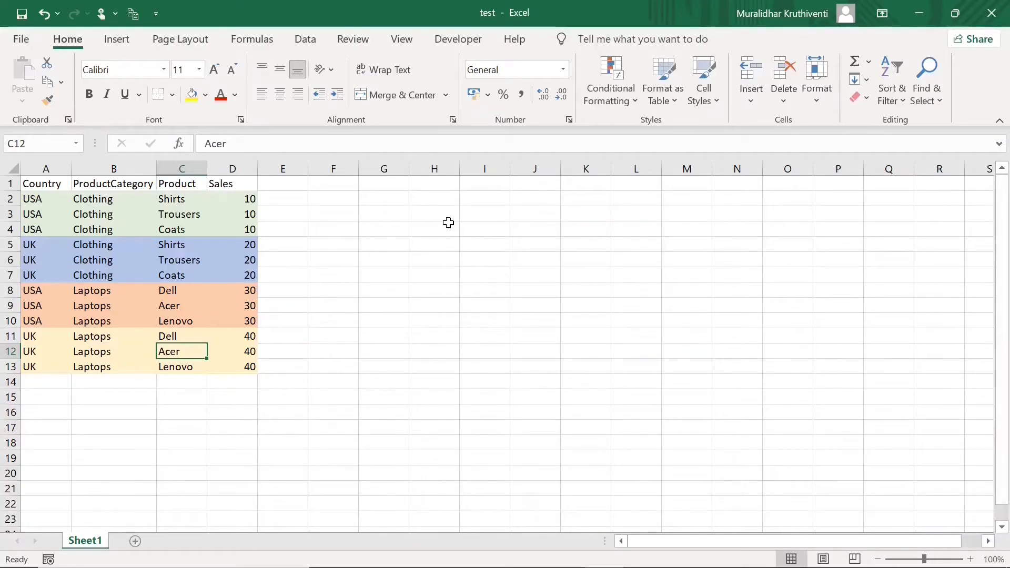
# Use Advanced Filter to copy only the unique Country records from A1:A13, with their header, to cell I4.
pyautogui.click(476, 232)
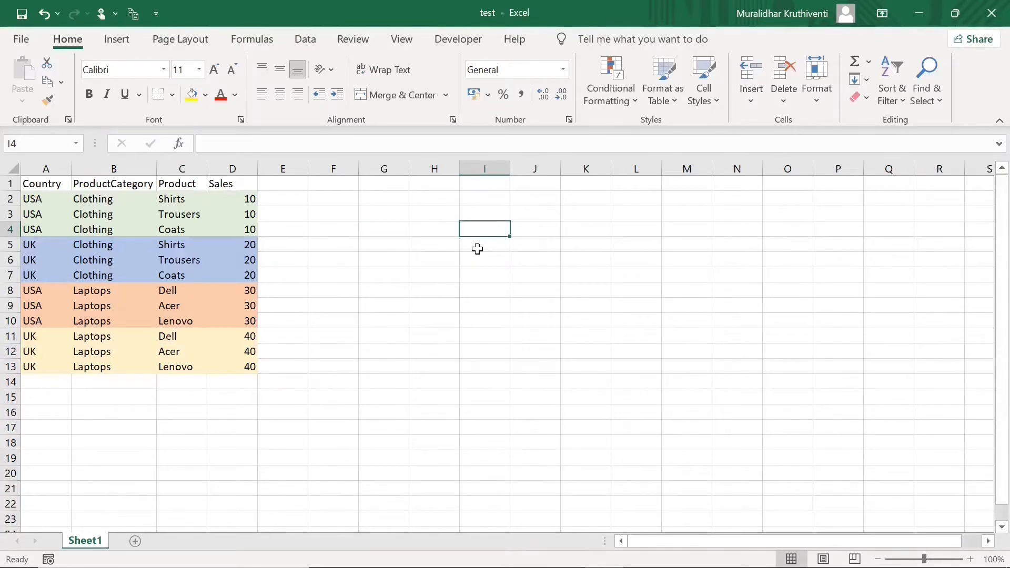
pyautogui.click(306, 40)
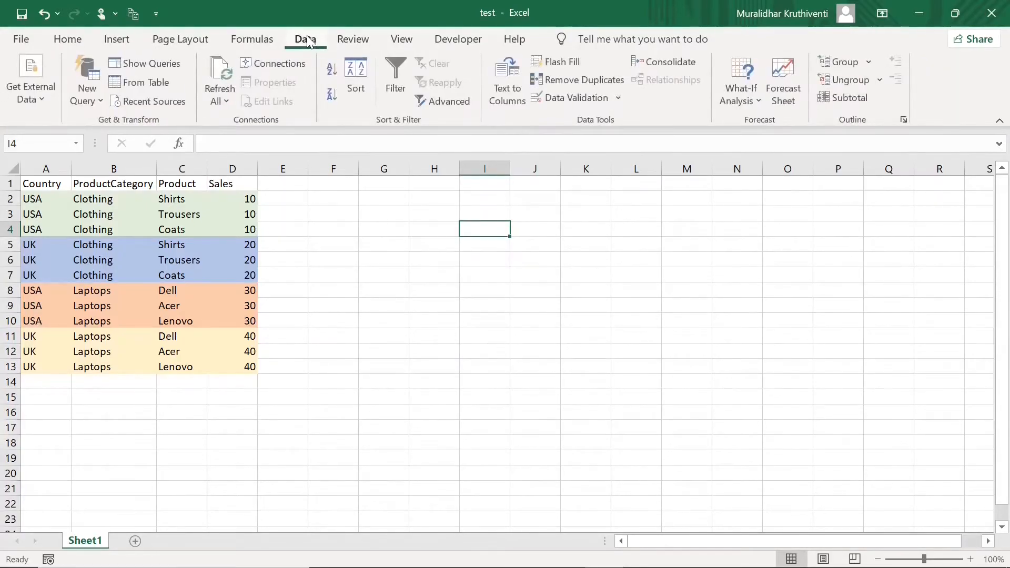
pyautogui.click(448, 101)
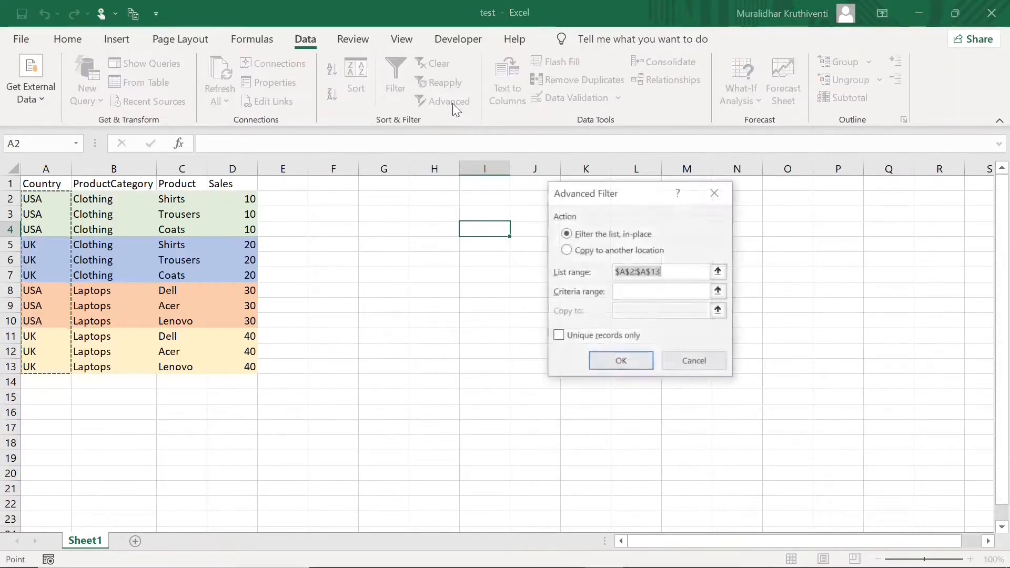
pyautogui.click(567, 251)
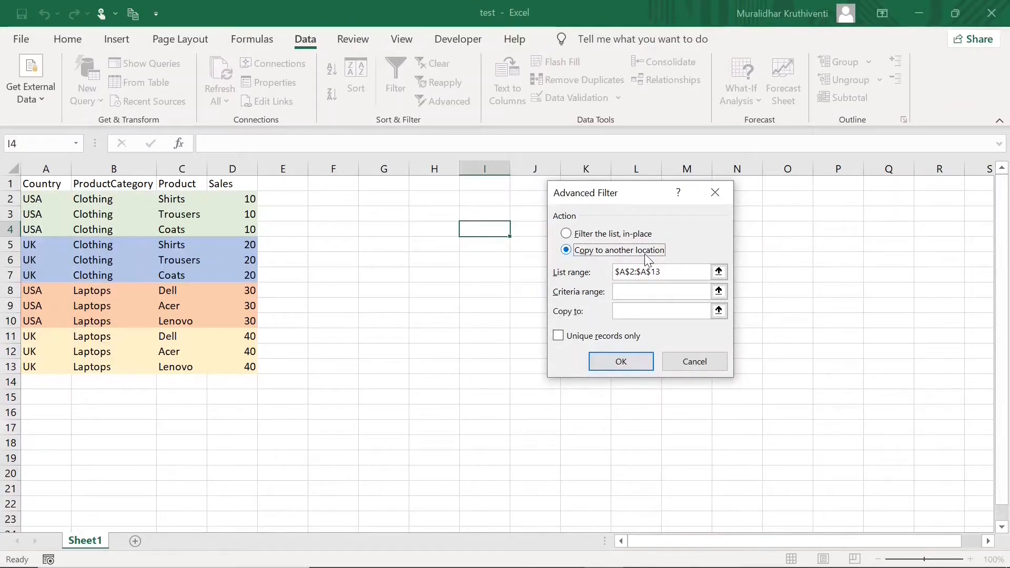
pyautogui.moveTo(662, 271); pyautogui.dragTo(592, 272)
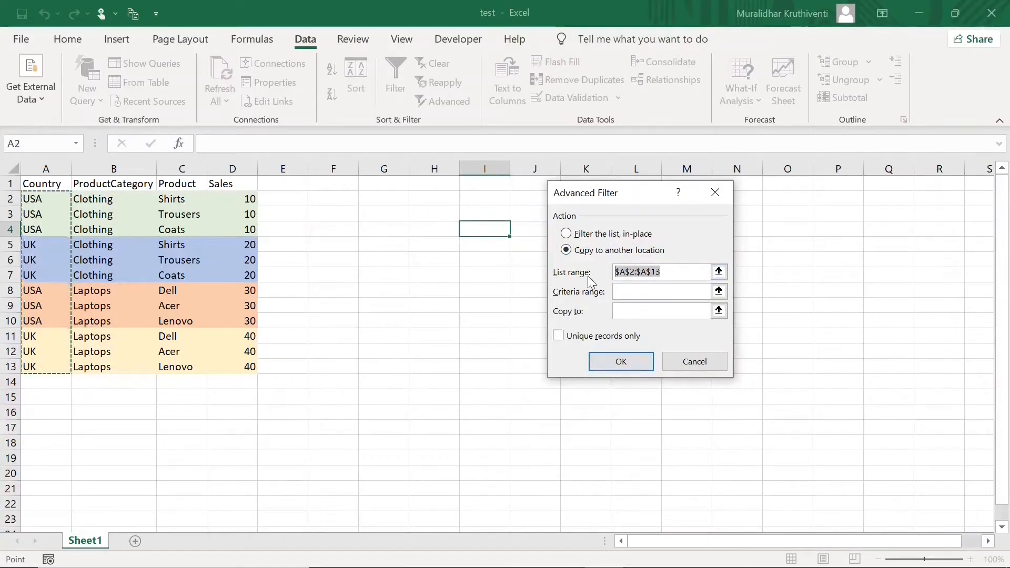
pyautogui.press('BackSpace')
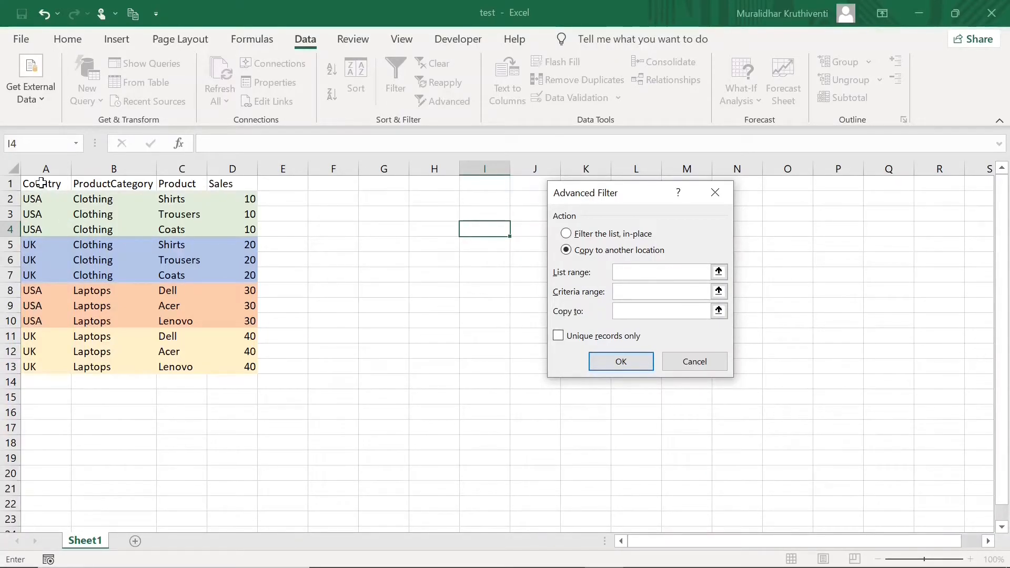
pyautogui.moveTo(41, 183); pyautogui.dragTo(46, 367)
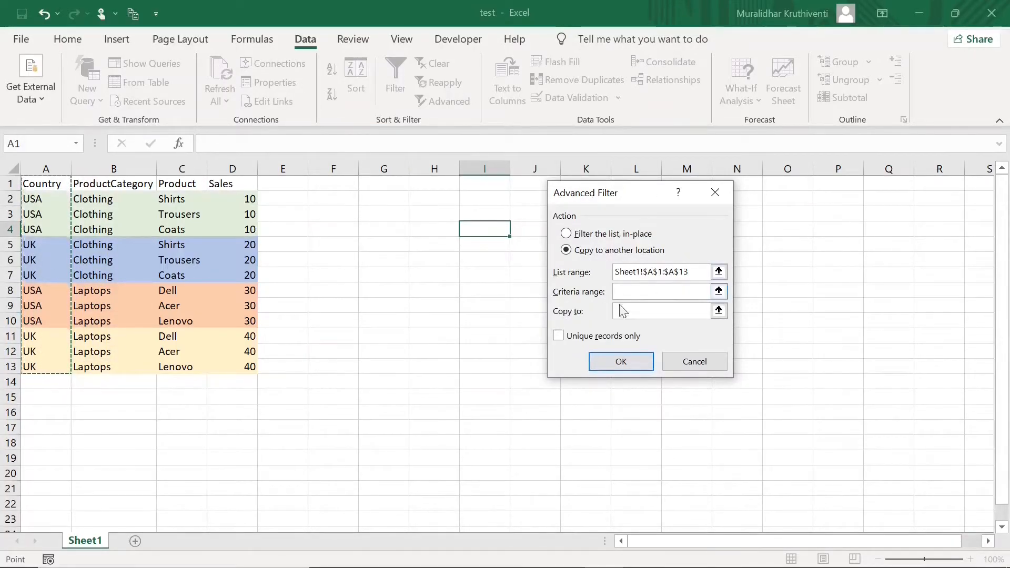
pyautogui.click(650, 311)
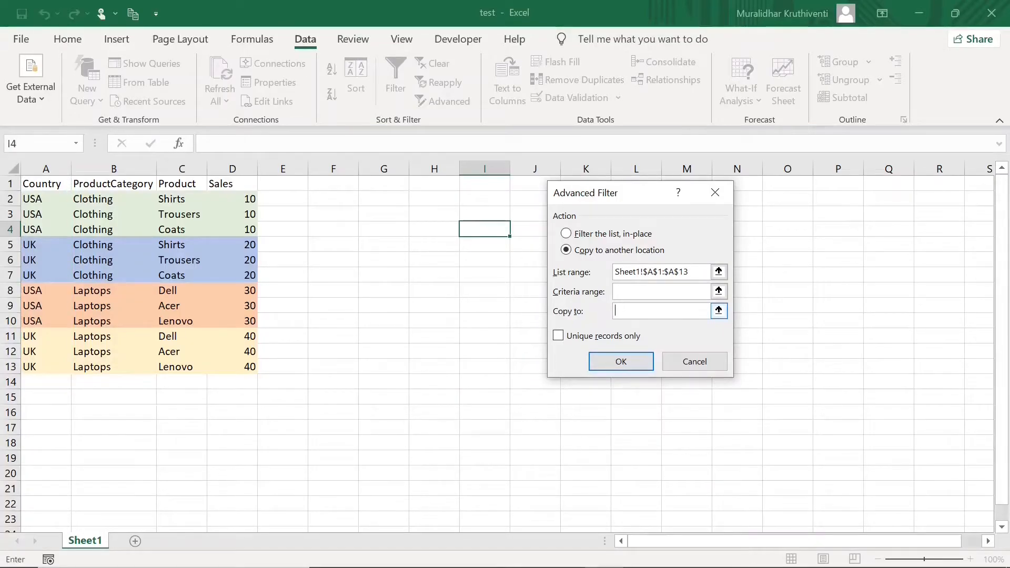
pyautogui.click(499, 231)
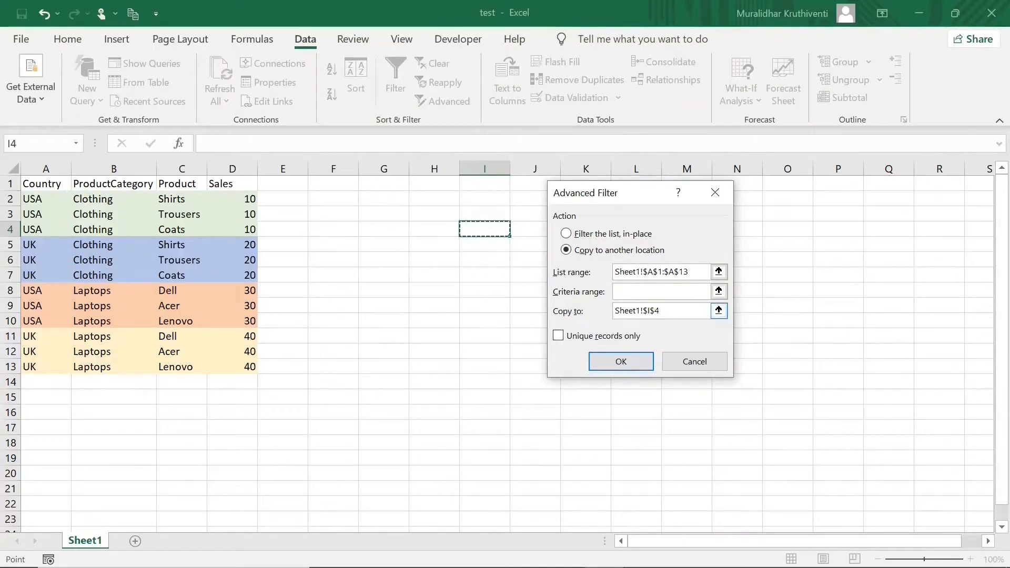
pyautogui.click(559, 338)
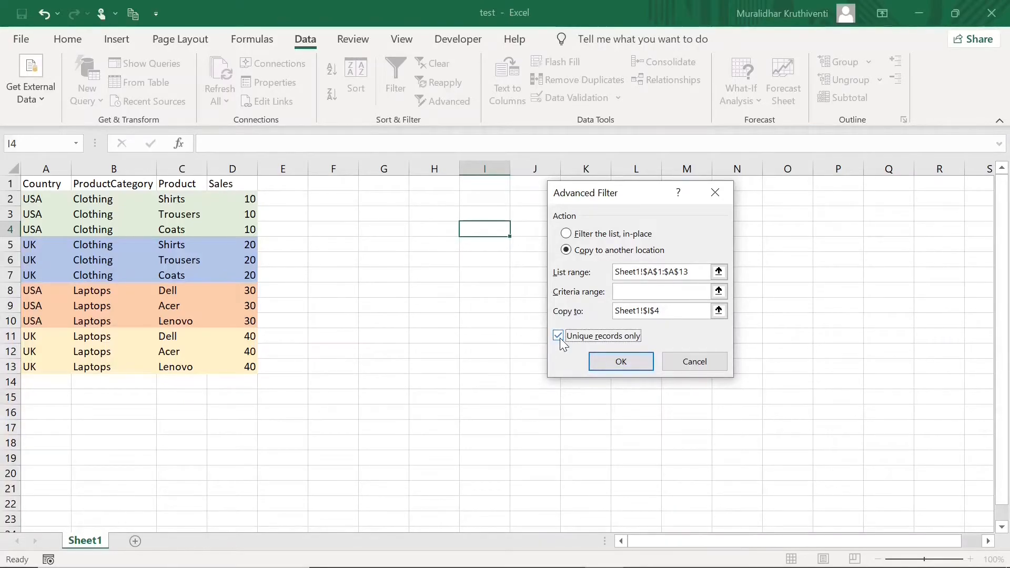
pyautogui.click(630, 367)
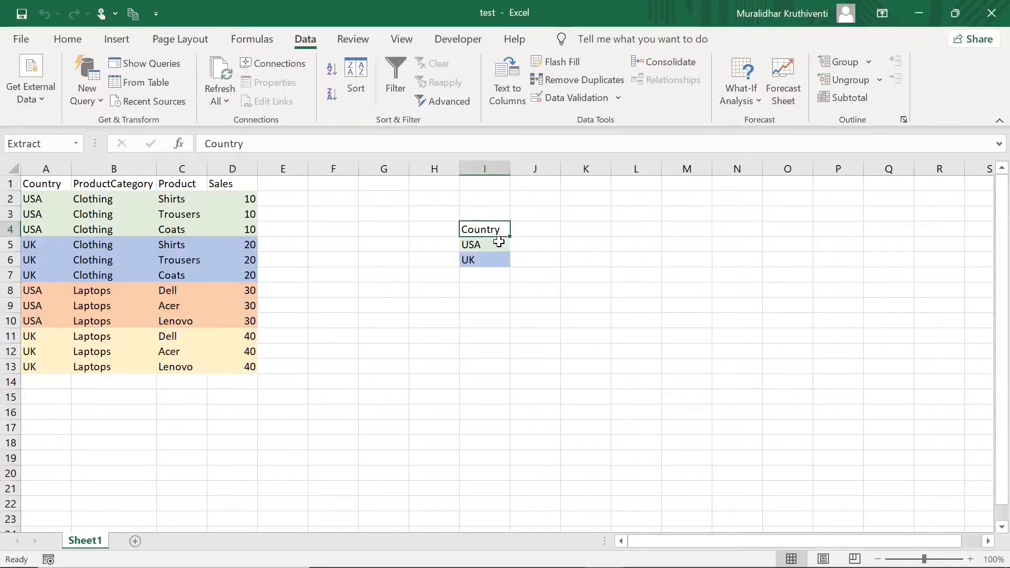
# Use Advanced Filter to copy only the unique ProductCategory records from B1:B13 to cell J4, and autofit column J's width.
pyautogui.click(537, 229)
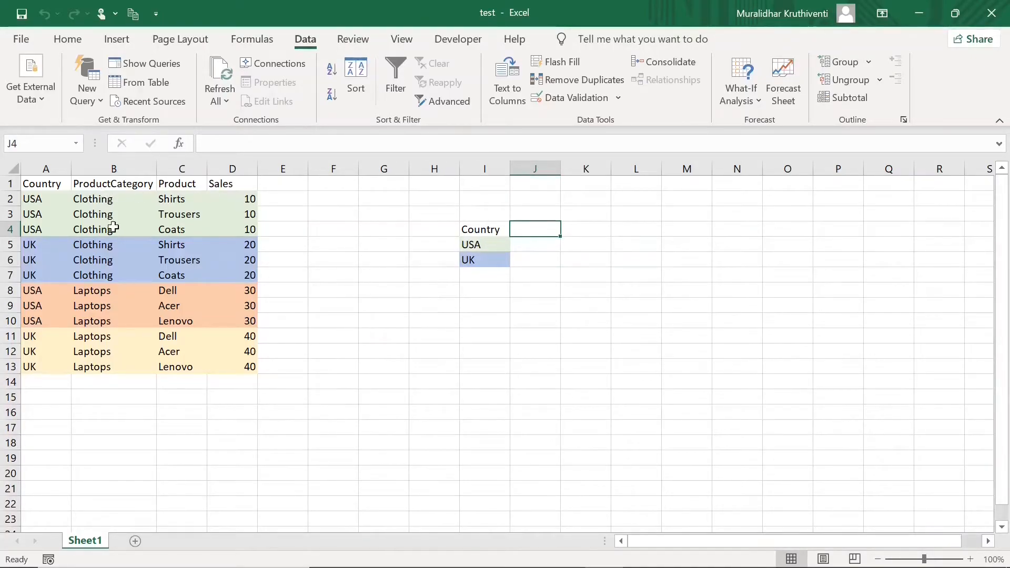
pyautogui.click(448, 106)
pyautogui.click(567, 251)
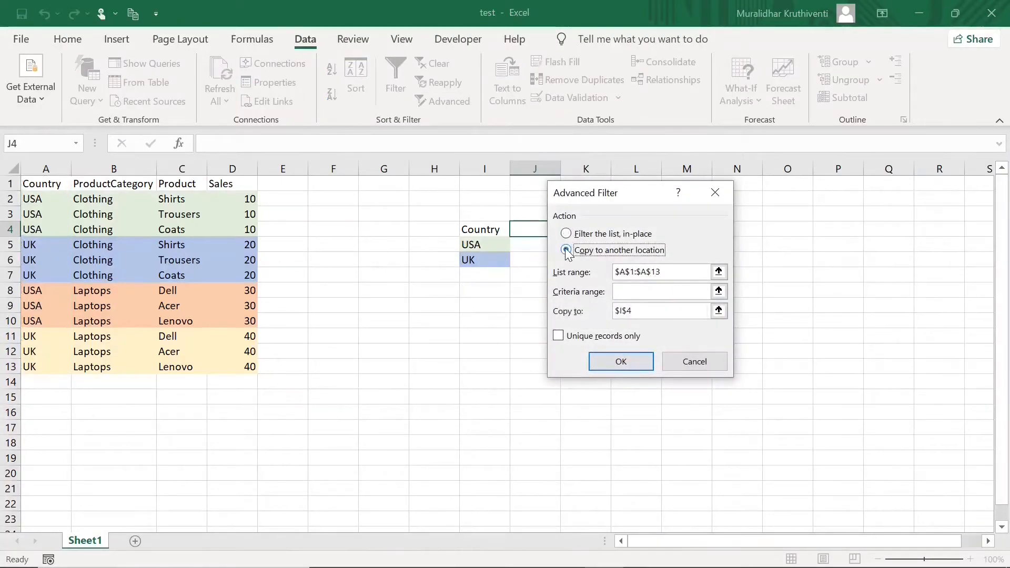
pyautogui.press('Tab')
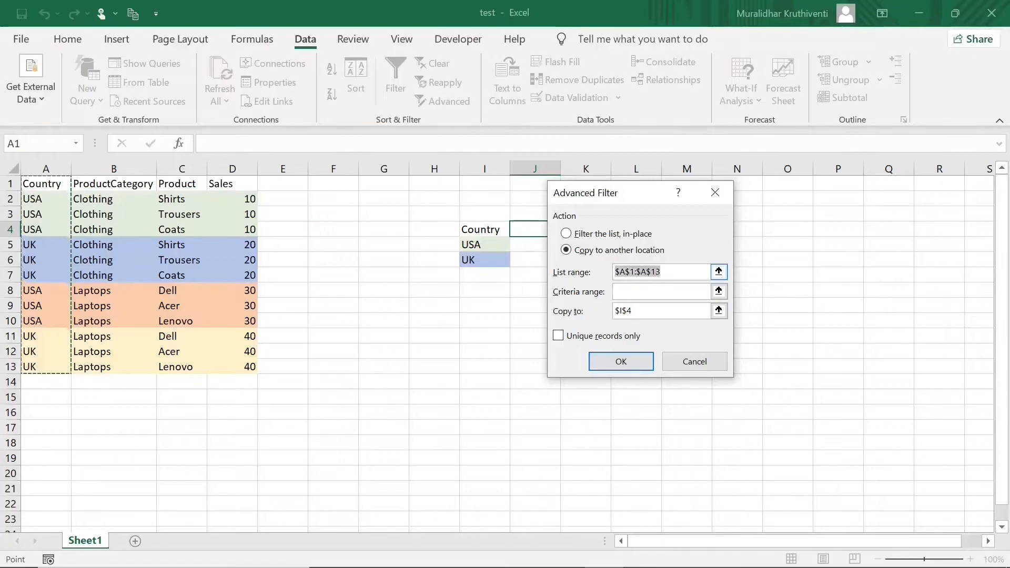
pyautogui.press('BackSpace')
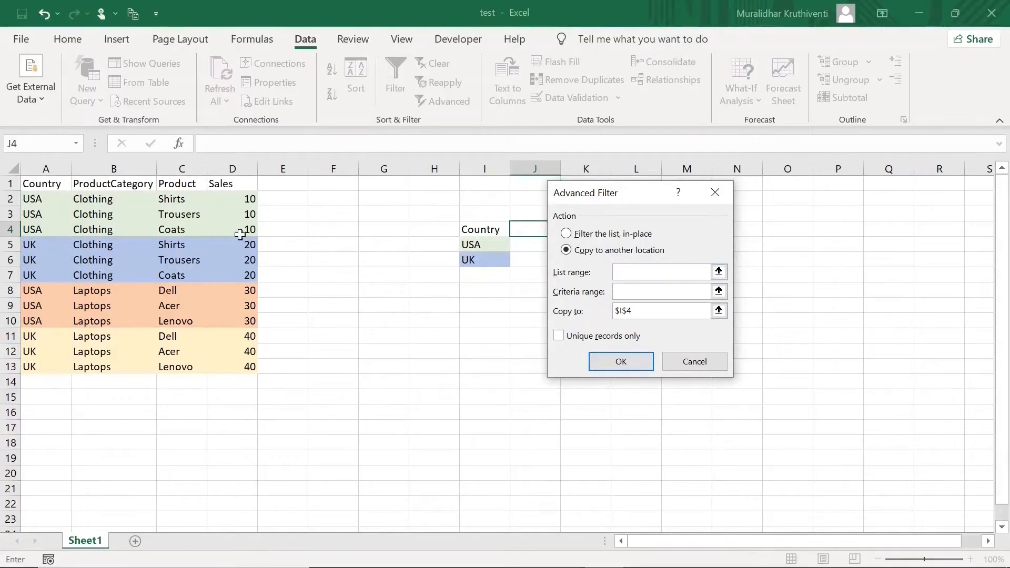
pyautogui.moveTo(111, 183); pyautogui.dragTo(135, 365)
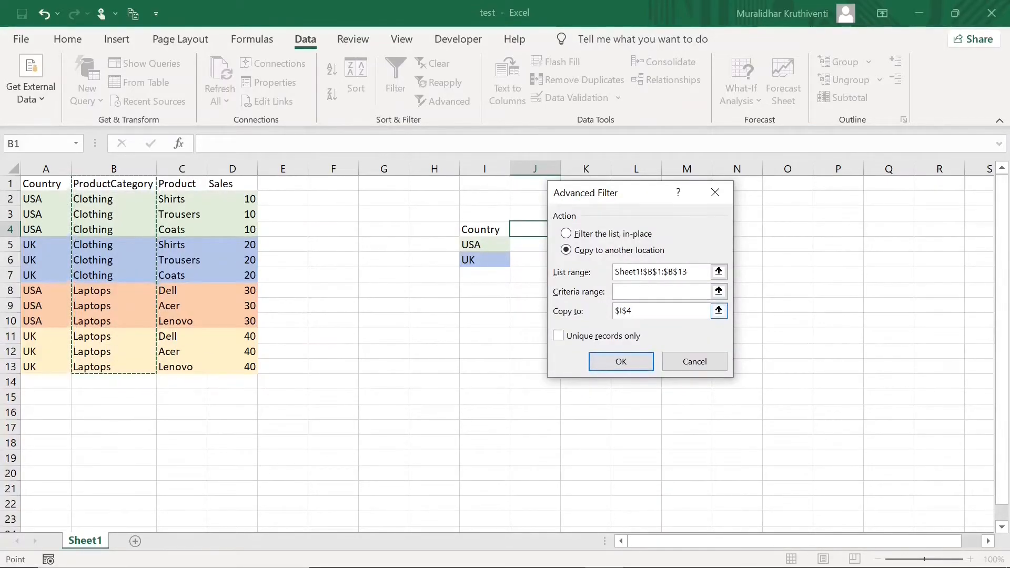
pyautogui.click(616, 310)
pyautogui.press('BackSpace')
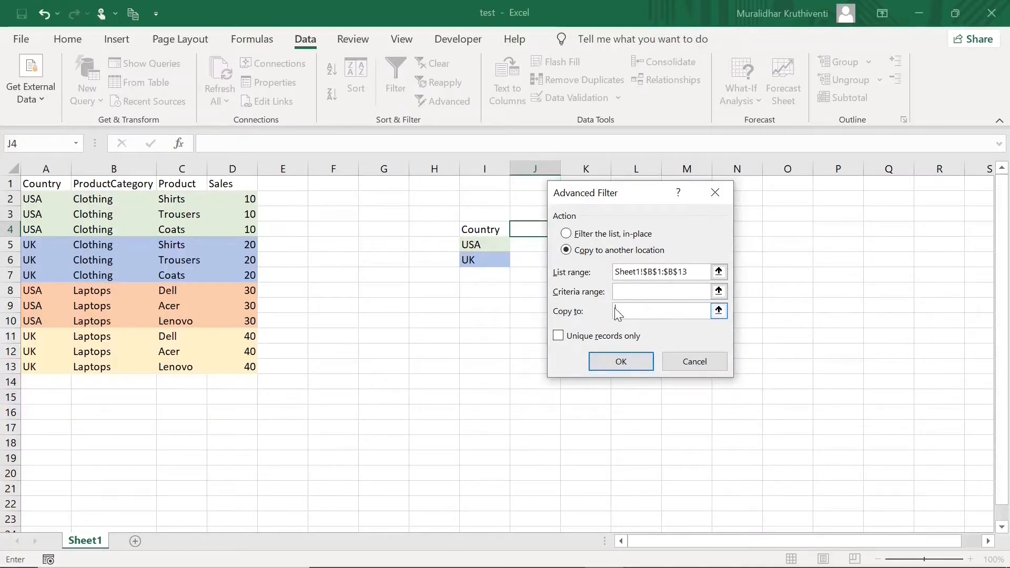
pyautogui.click(533, 226)
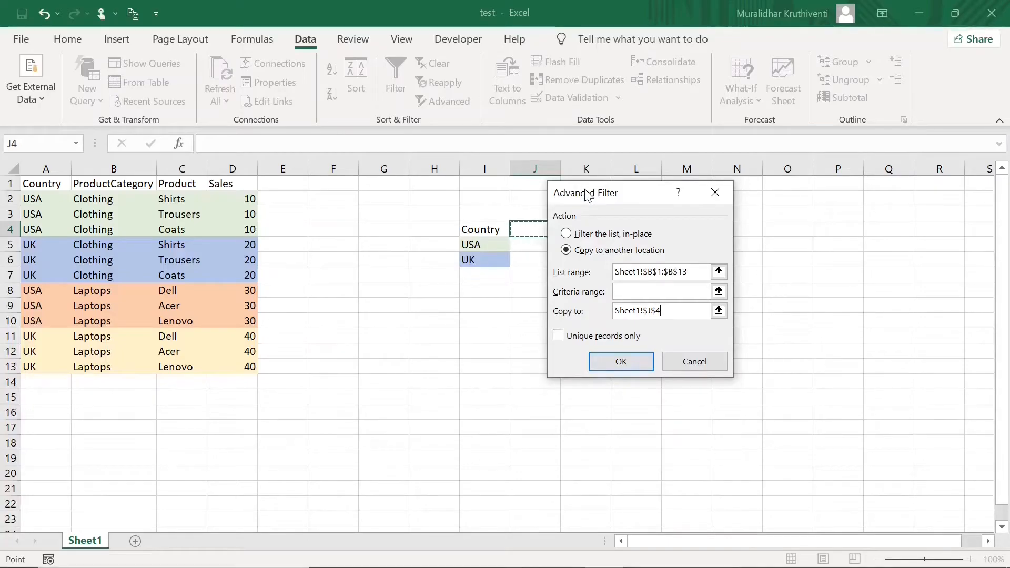
pyautogui.moveTo(588, 195); pyautogui.dragTo(630, 202)
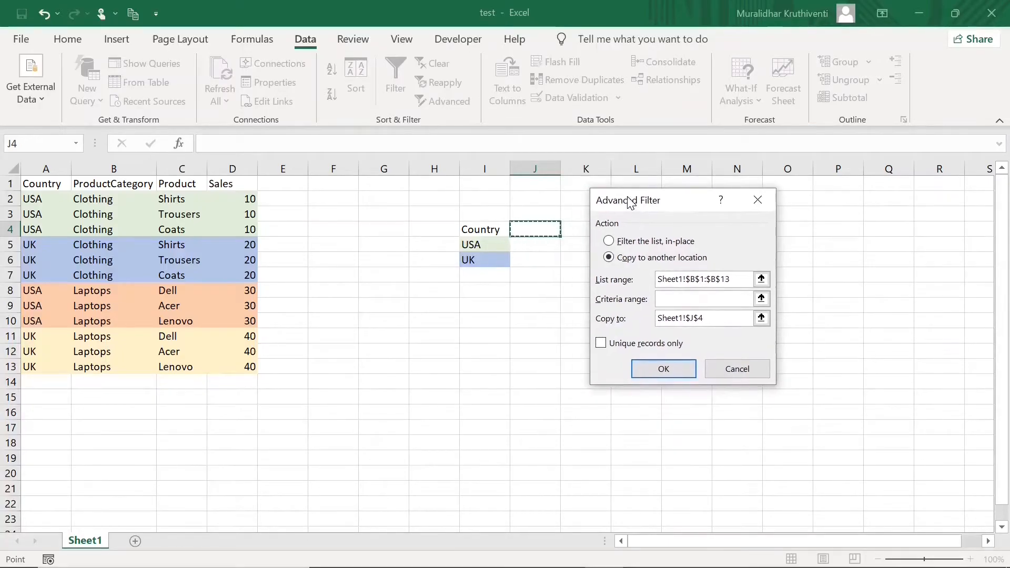
pyautogui.click(601, 344)
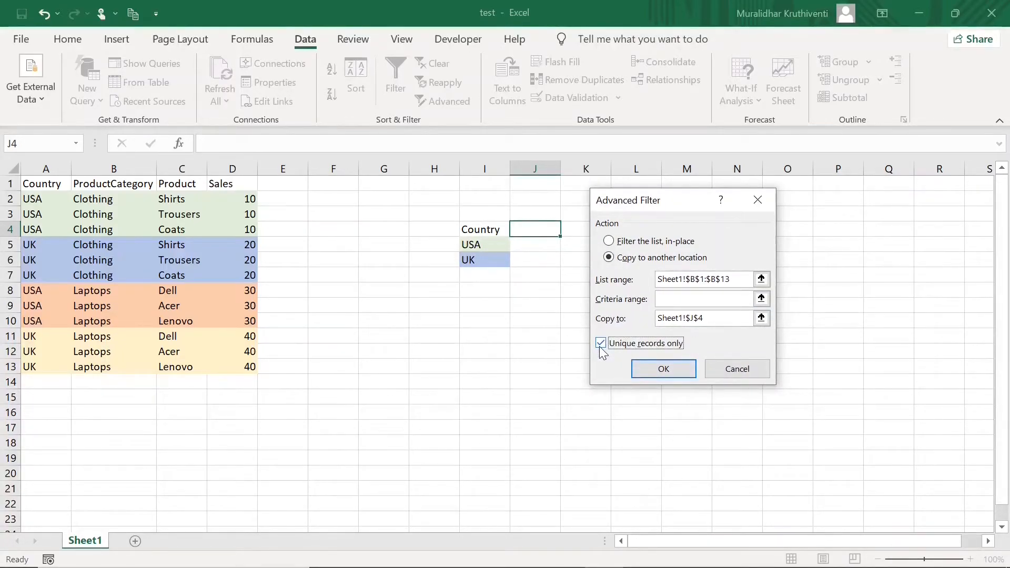
pyautogui.click(662, 369)
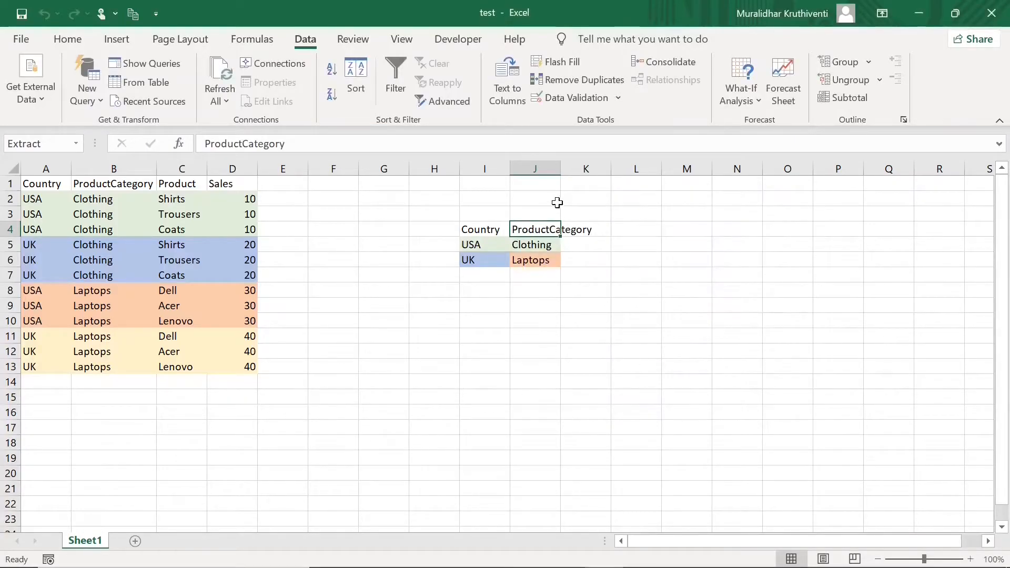
pyautogui.doubleClick(562, 171)
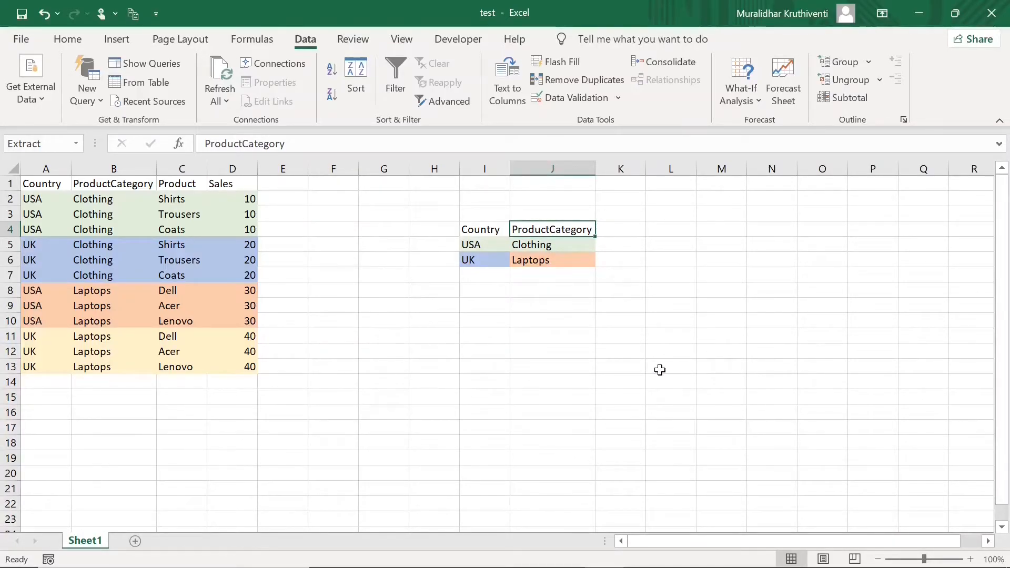
# Enter the headers Country, Product and Sales in cells L4, M4 and N4.
pyautogui.press('Right')
pyautogui.press('Right')
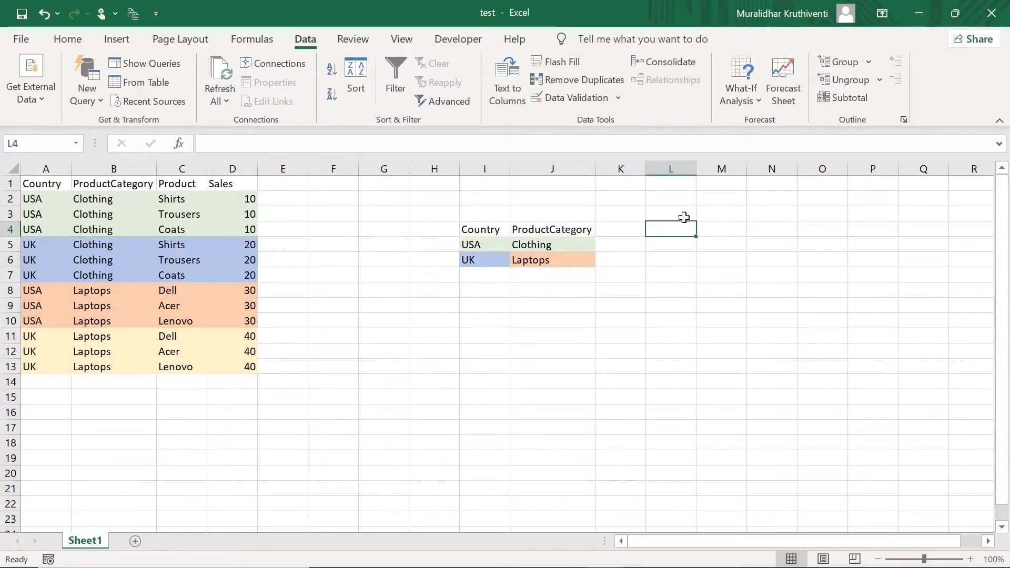
pyautogui.write('Country')
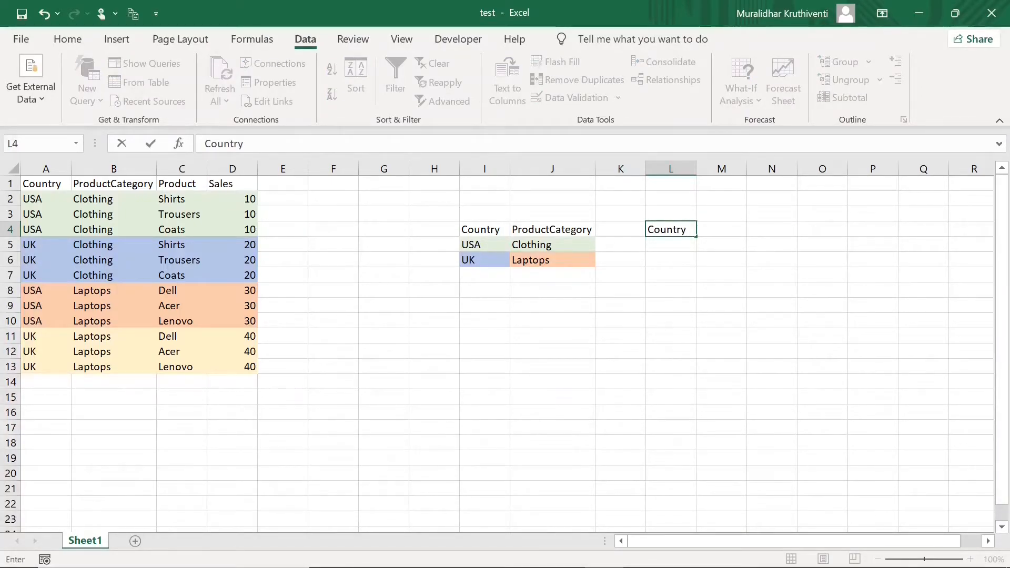
pyautogui.click(712, 226)
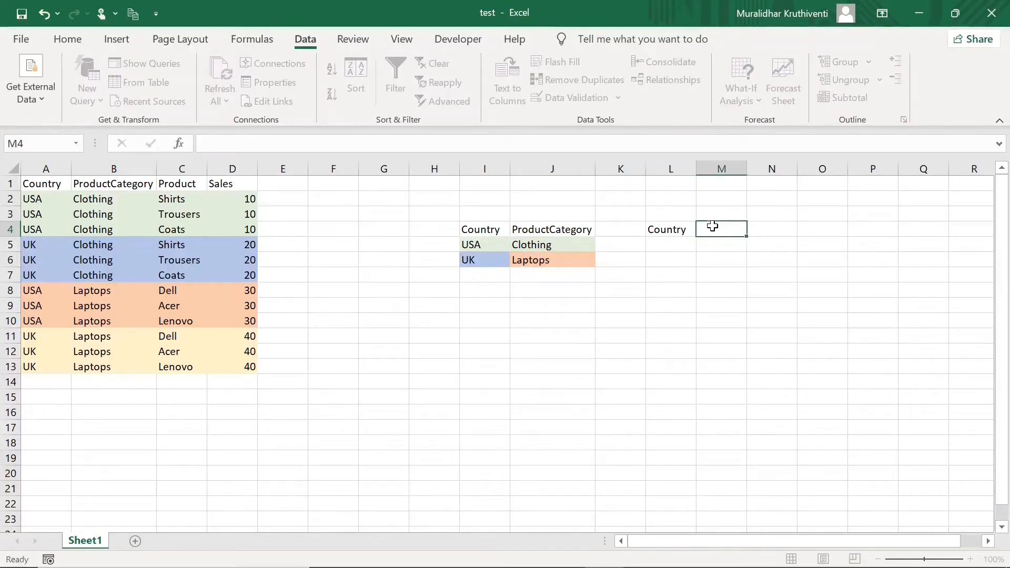
pyautogui.write('Product')
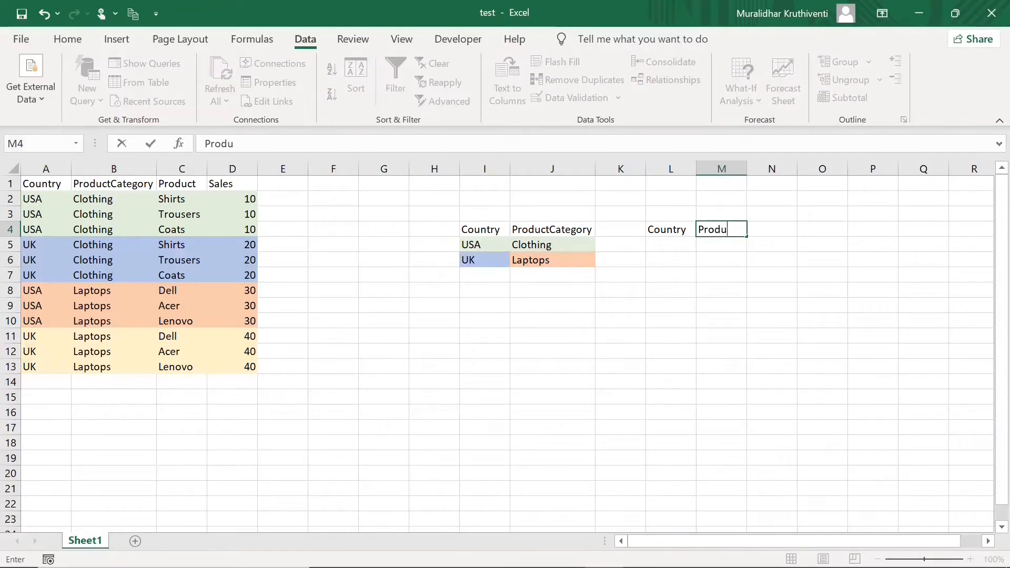
pyautogui.click(775, 234)
pyautogui.write('Sale')
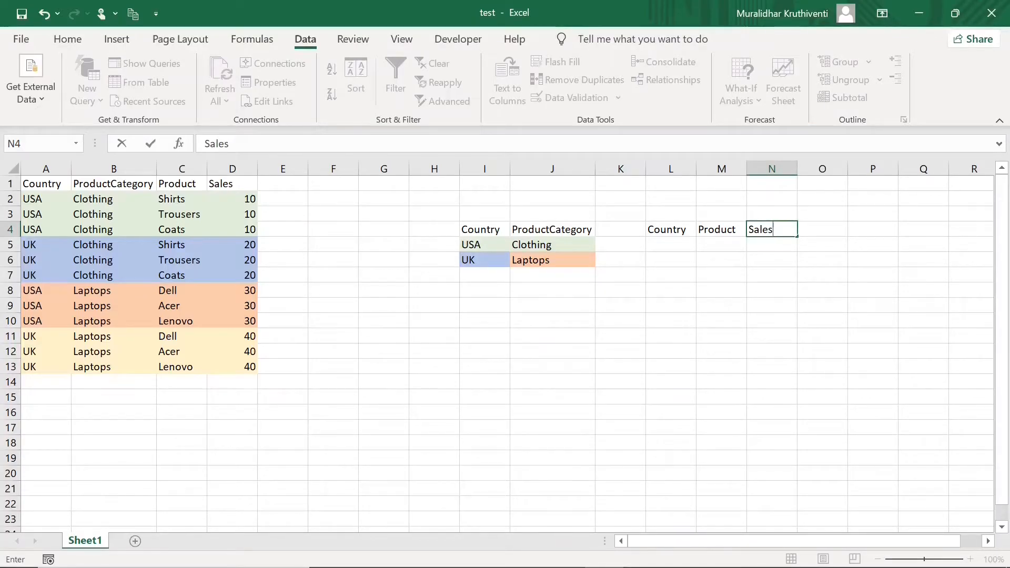
pyautogui.write('s')
# Add a List data validation to cell L5 with source =$I$5:$I$6, and open its dropdown to view the country choices.
pyautogui.click(668, 247)
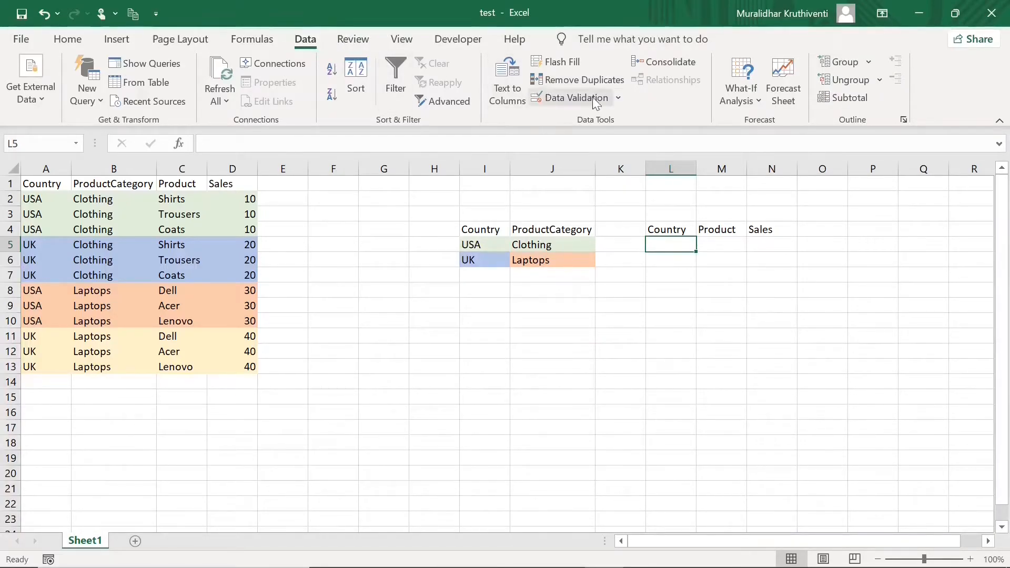
pyautogui.click(617, 98)
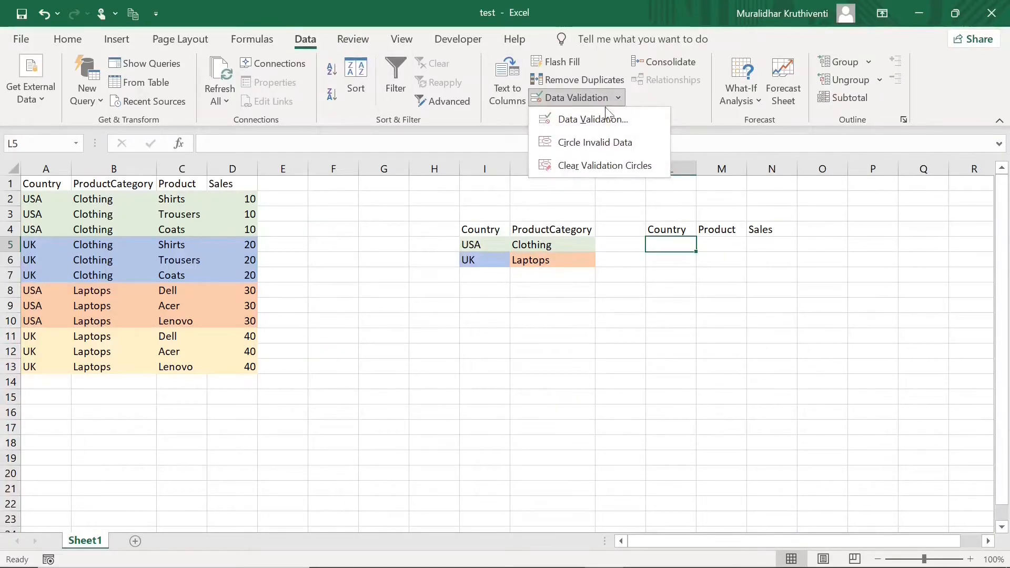
pyautogui.click(601, 112)
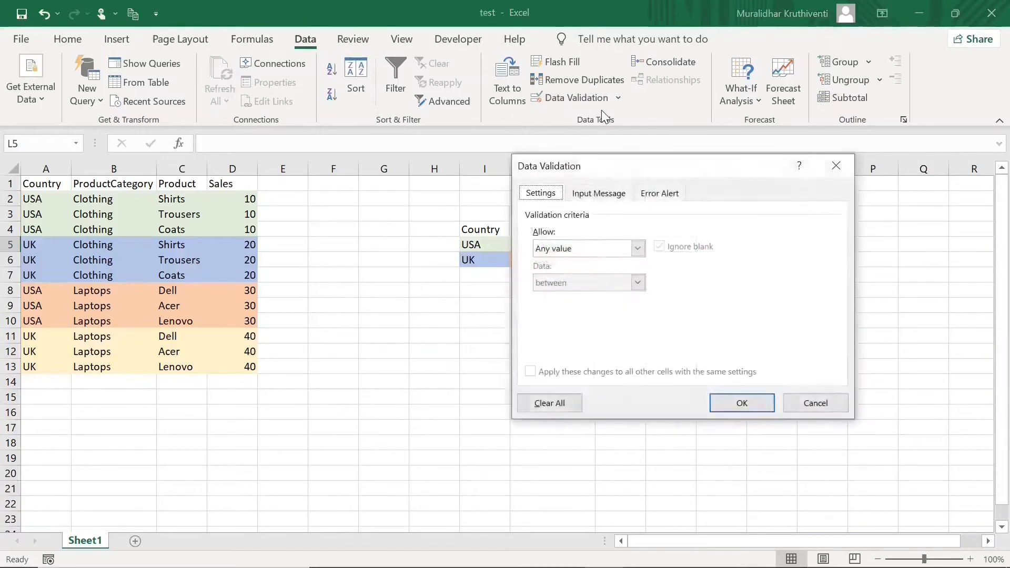
pyautogui.click(638, 250)
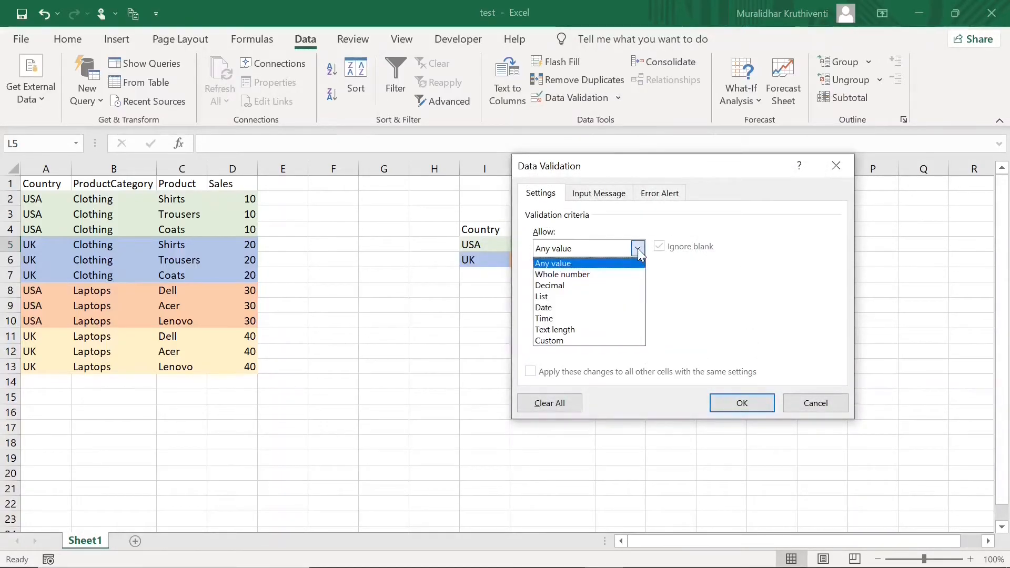
pyautogui.click(576, 296)
pyautogui.moveTo(605, 168); pyautogui.dragTo(762, 164)
pyautogui.click(711, 314)
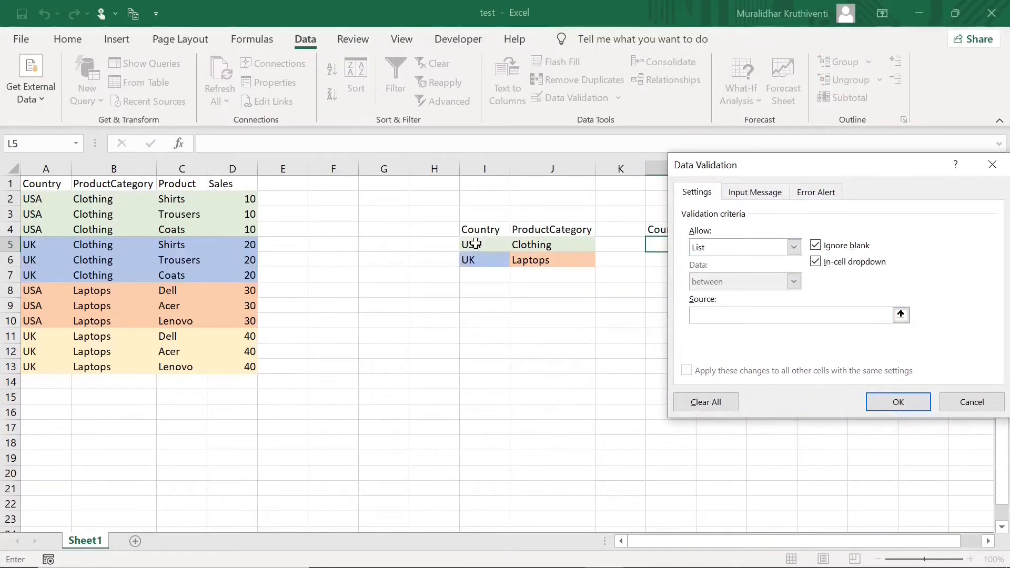
pyautogui.moveTo(475, 244); pyautogui.dragTo(475, 262)
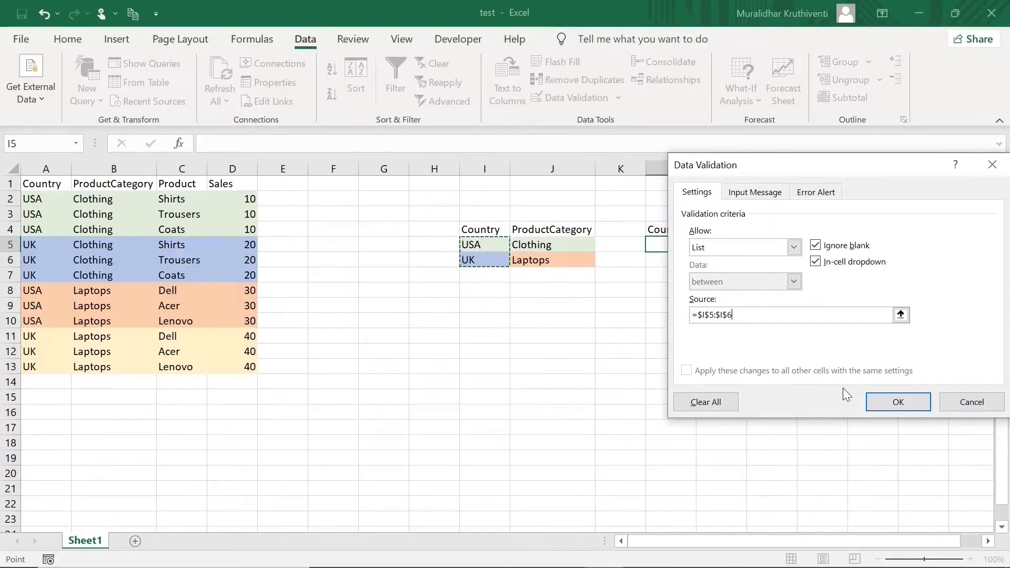
pyautogui.click(898, 403)
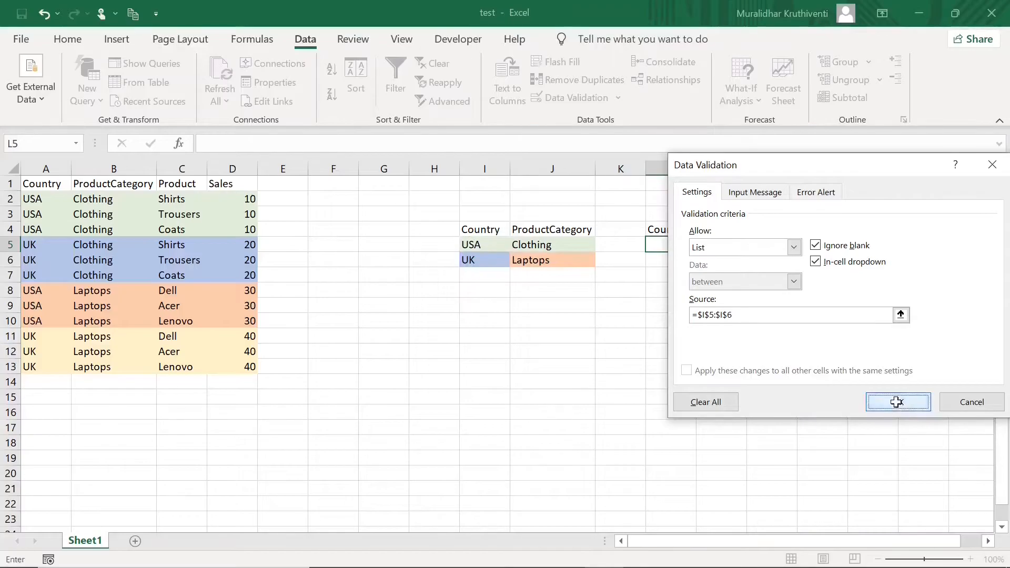
pyautogui.click(703, 245)
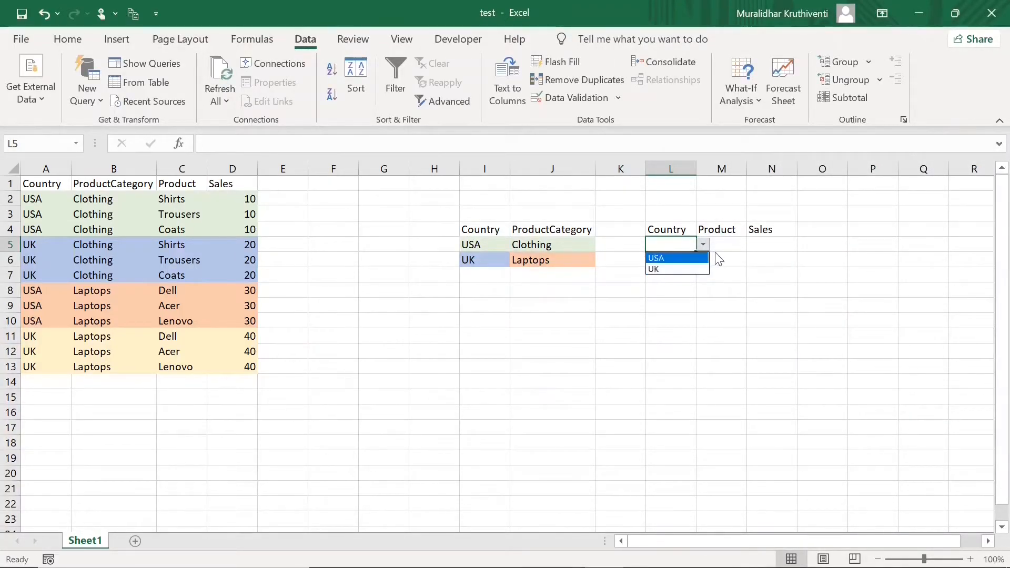
# Change the header in M4 to Product Category and autofit column M's width.
pyautogui.click(721, 239)
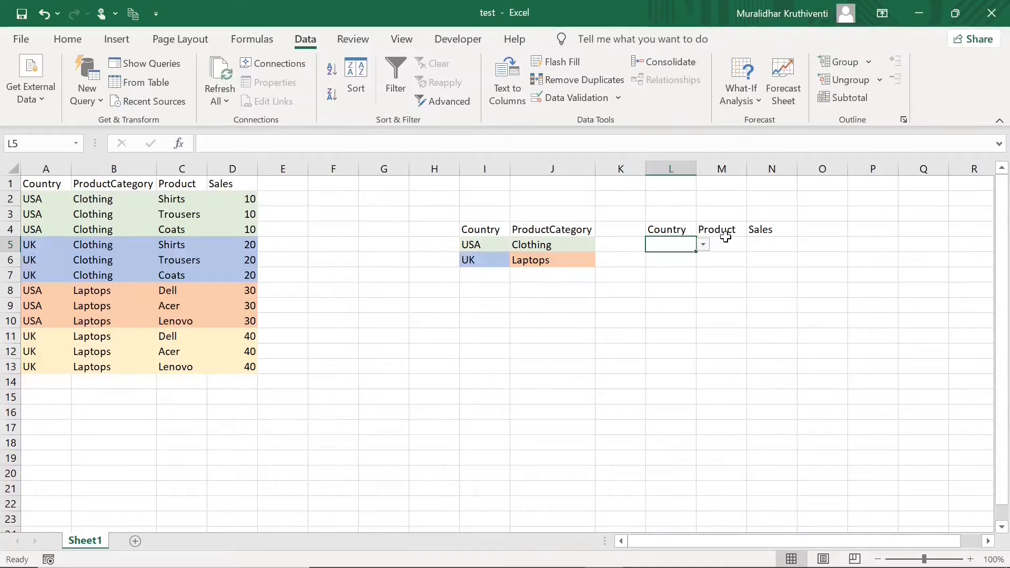
pyautogui.moveTo(747, 172); pyautogui.dragTo(769, 172)
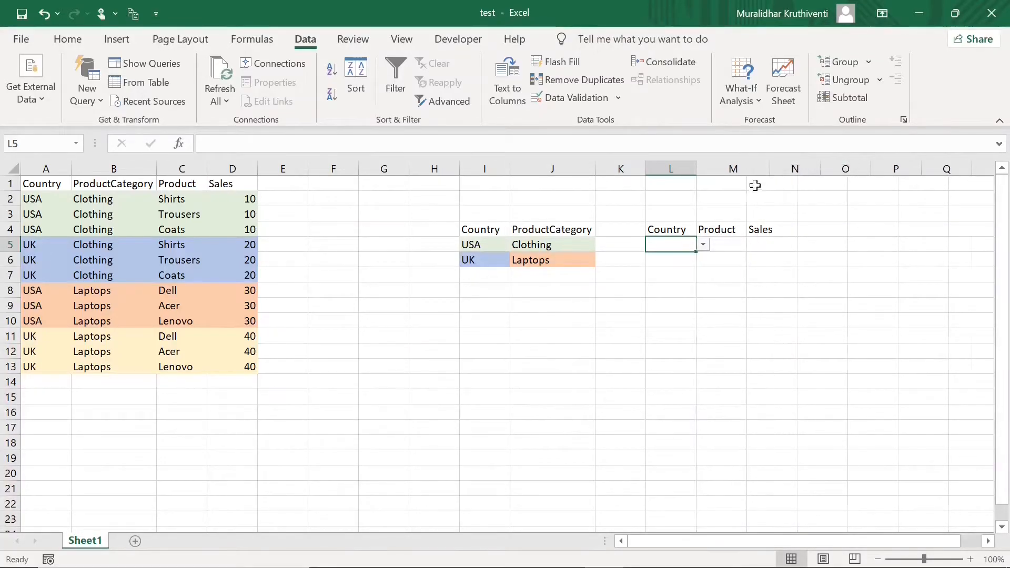
pyautogui.doubleClick(741, 227)
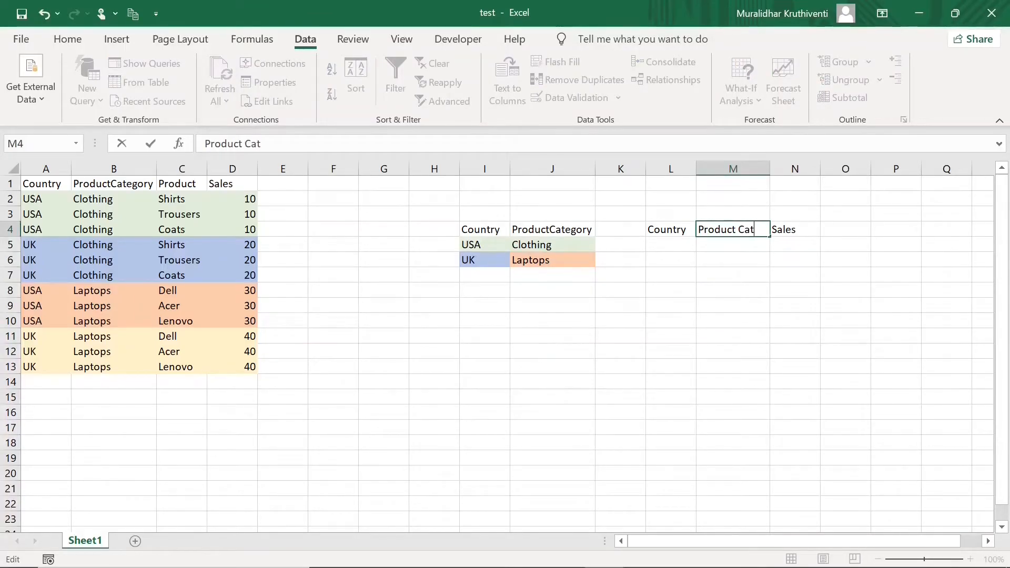
pyautogui.write('Category')
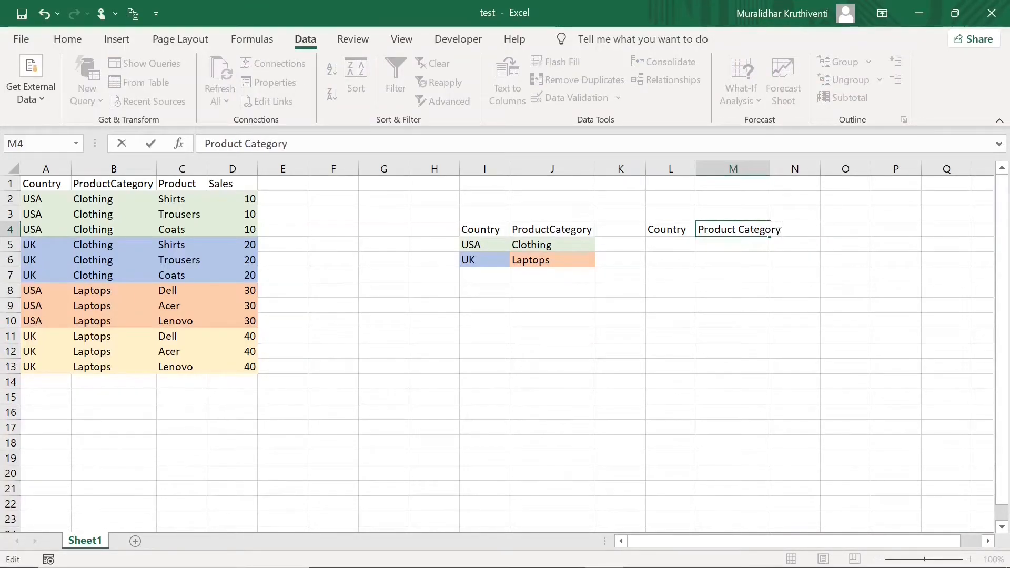
pyautogui.click(782, 286)
pyautogui.moveTo(771, 168); pyautogui.dragTo(771, 168)
pyautogui.doubleClick(771, 168)
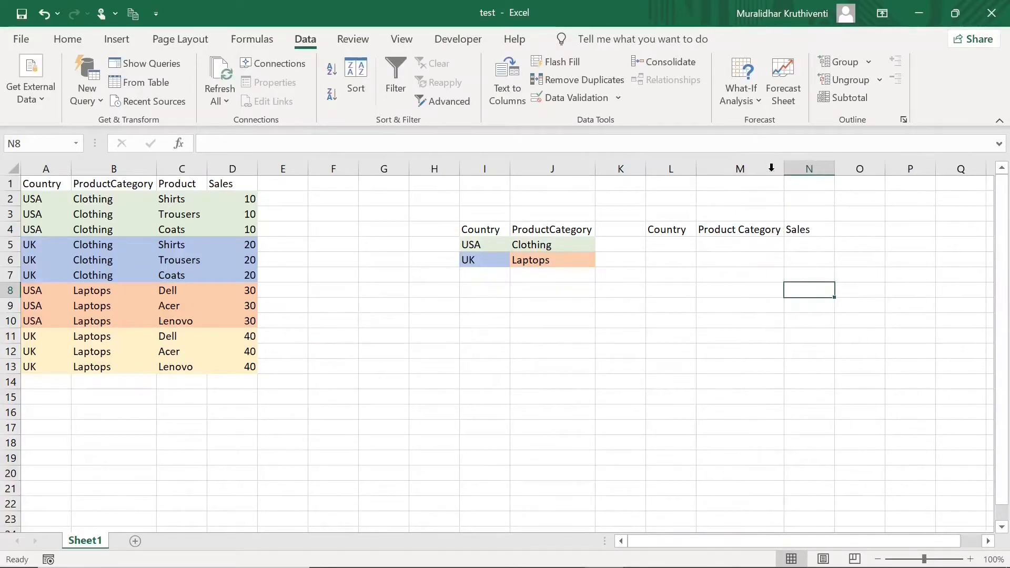
# Add a List data validation to cell M5 with source =$J$5:$J$6, and open its dropdown to view the category choices.
pyautogui.click(720, 241)
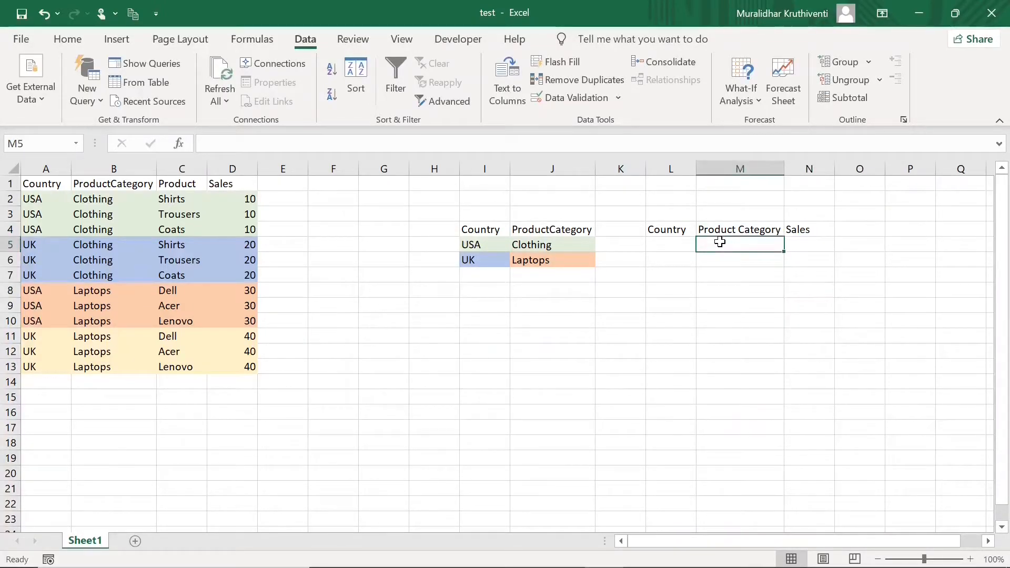
pyautogui.click(676, 243)
pyautogui.click(735, 244)
pyautogui.click(623, 99)
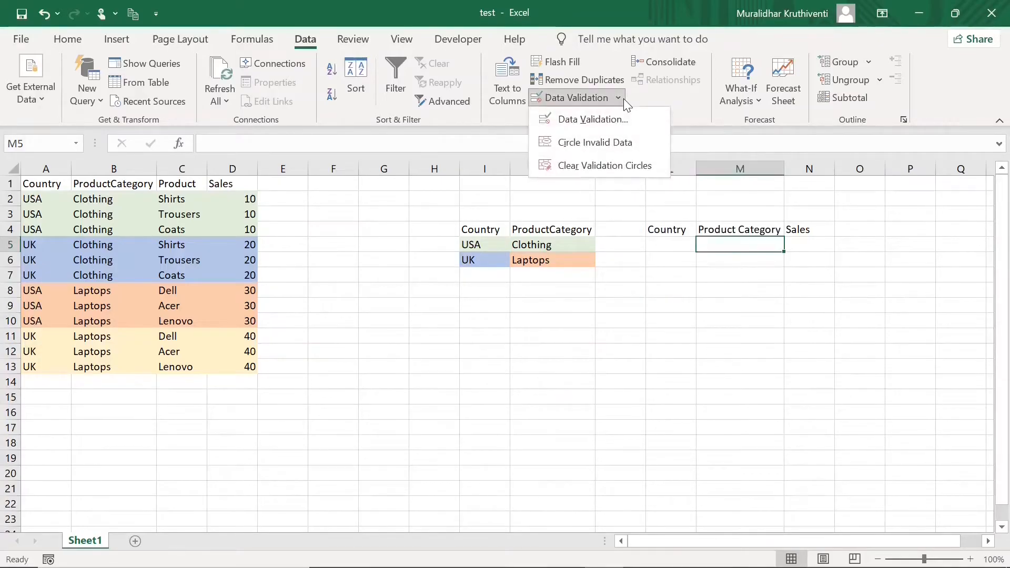
pyautogui.click(610, 119)
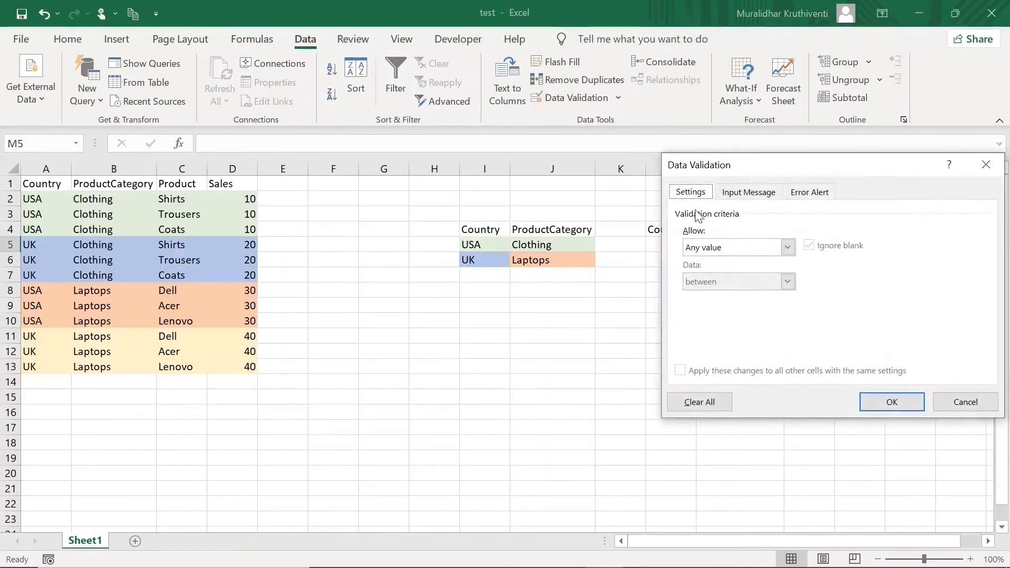
pyautogui.click(787, 247)
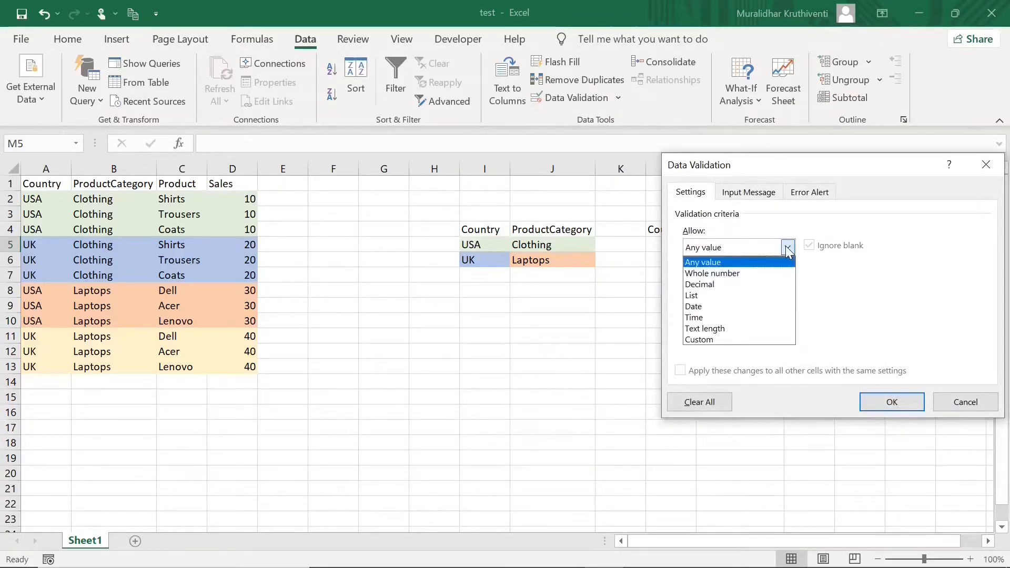
pyautogui.click(729, 295)
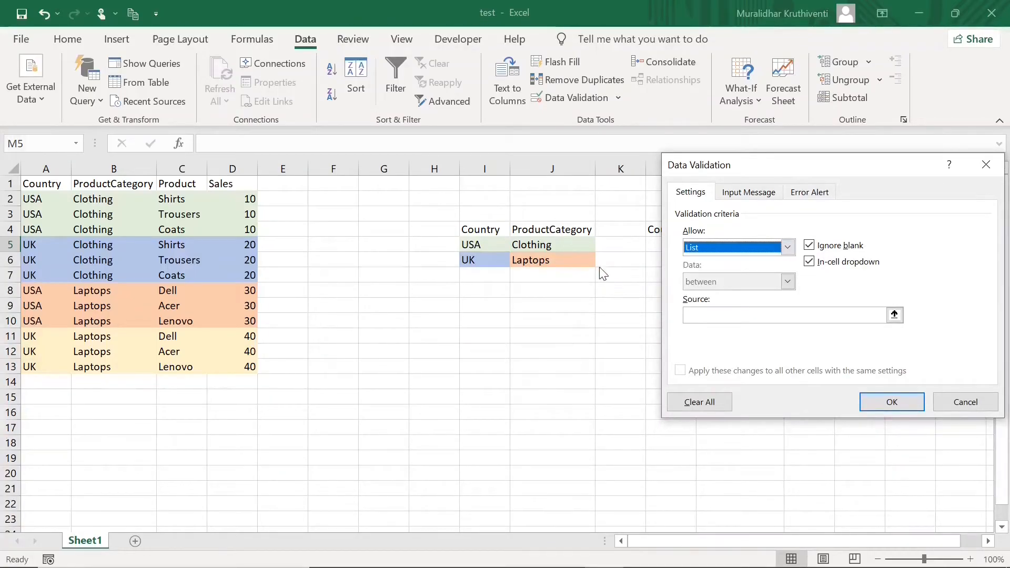
pyautogui.click(879, 314)
pyautogui.moveTo(566, 244); pyautogui.dragTo(566, 262)
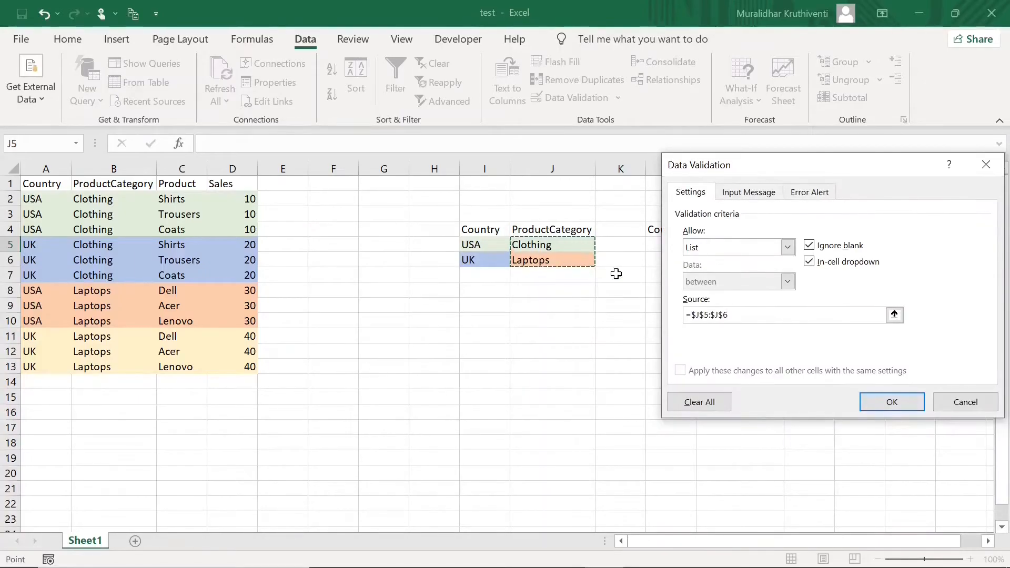
pyautogui.click(893, 404)
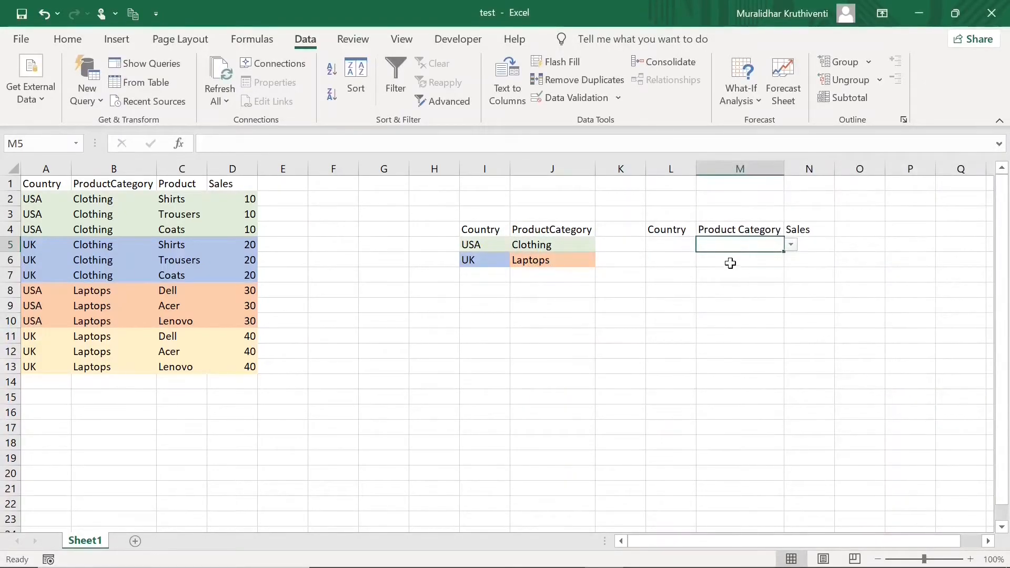
pyautogui.click(790, 244)
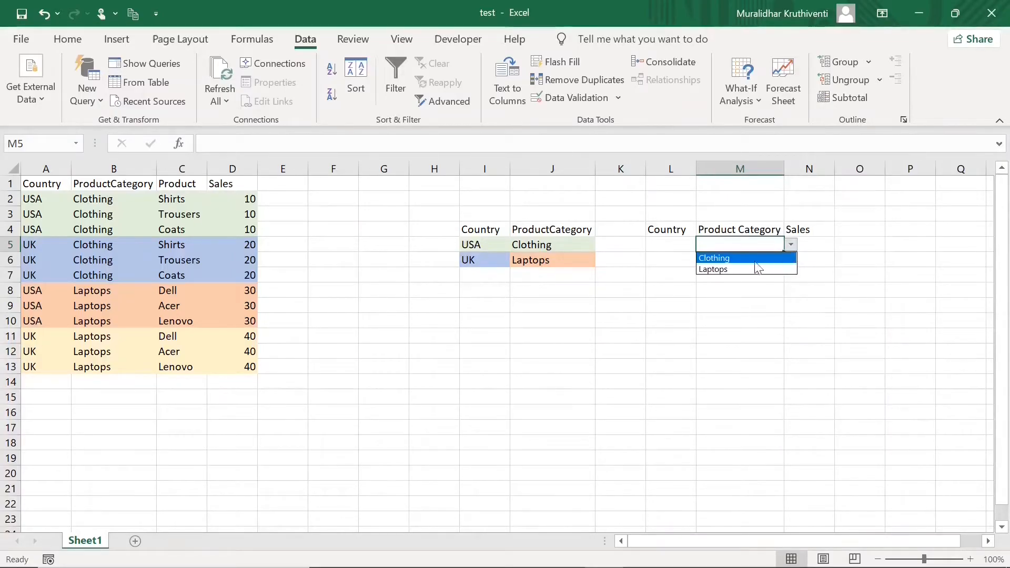
# Choose USA from the country dropdown in L5 and Clothing from the product category dropdown in M5.
pyautogui.click(664, 240)
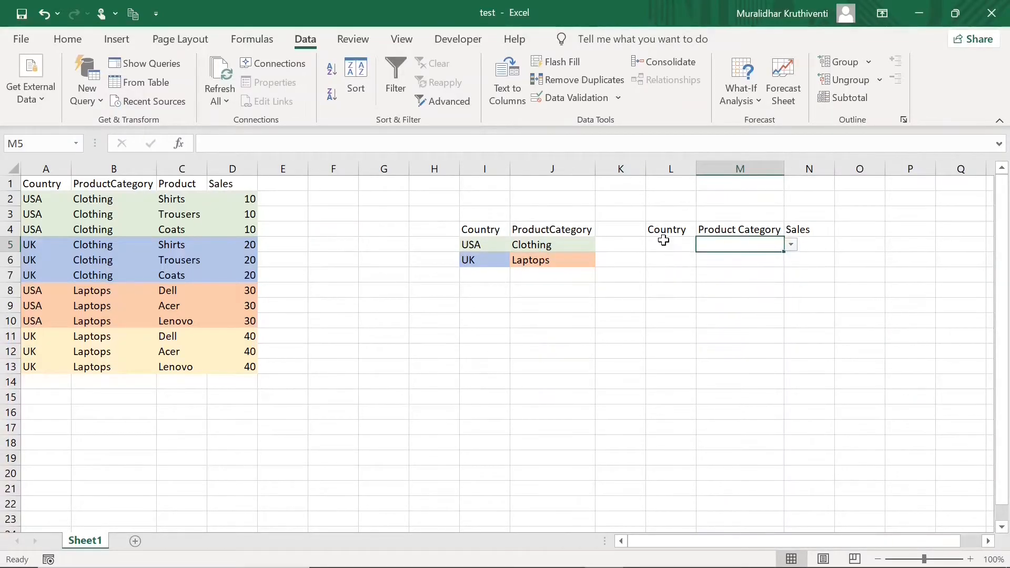
pyautogui.click(687, 246)
pyautogui.click(702, 246)
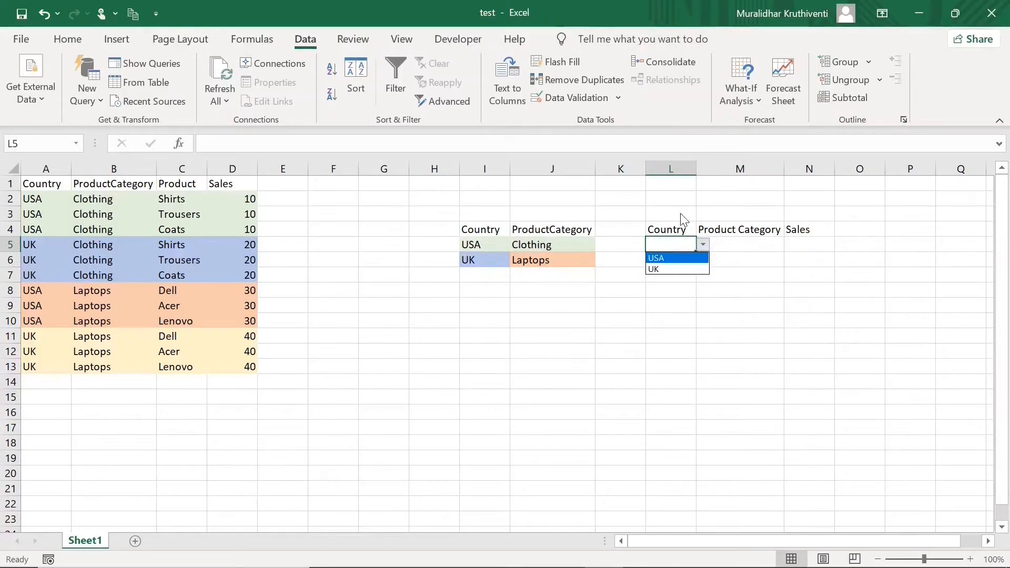
pyautogui.click(756, 296)
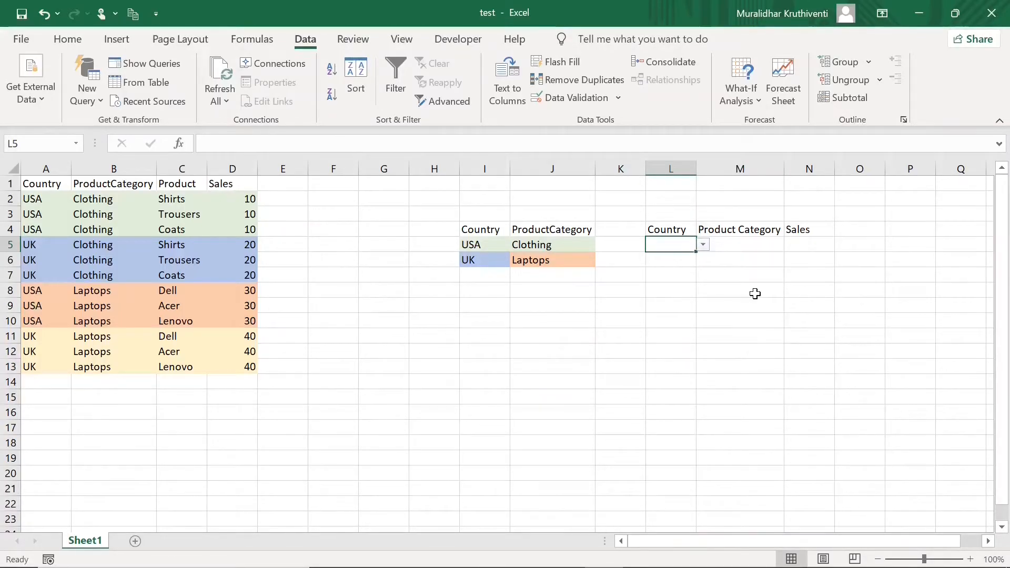
pyautogui.click(702, 245)
pyautogui.click(679, 259)
pyautogui.click(752, 244)
pyautogui.click(791, 245)
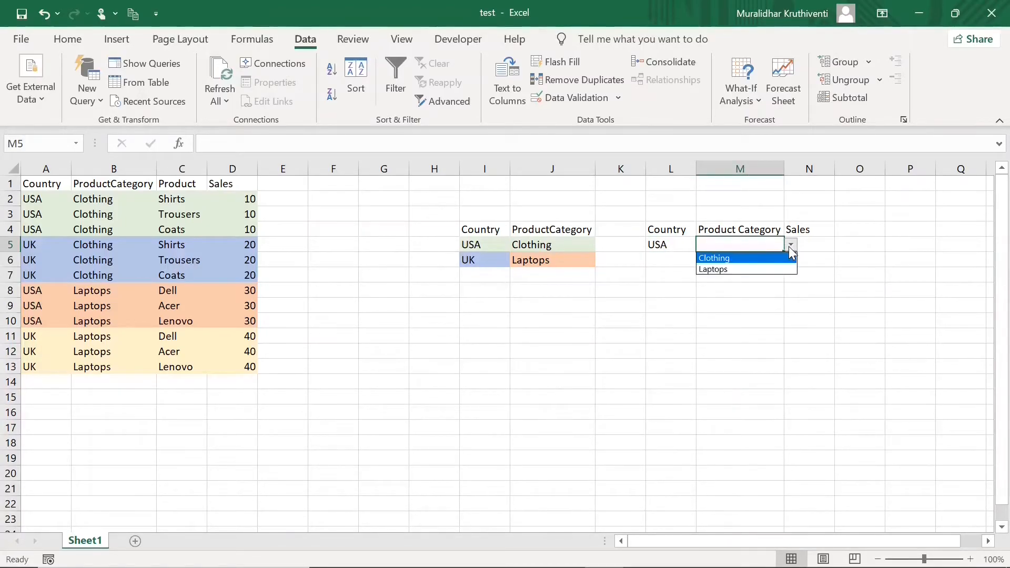
pyautogui.click(754, 258)
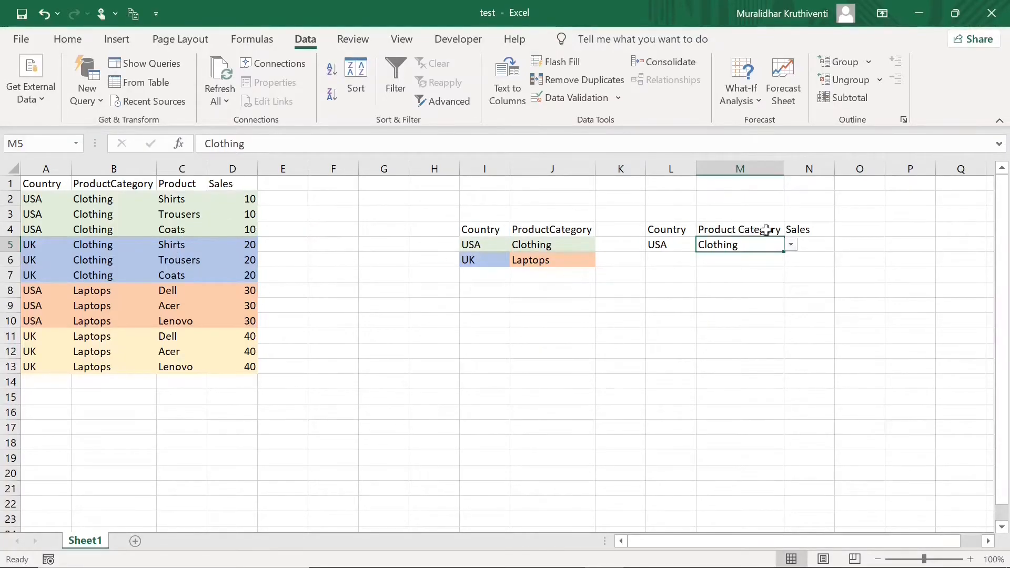
# Enter the formula =SUMIFS(D2:D13,A2:A13,L5,B2:B13,M5) in cell N5 to total sales for the chosen country and product category.
pyautogui.click(817, 248)
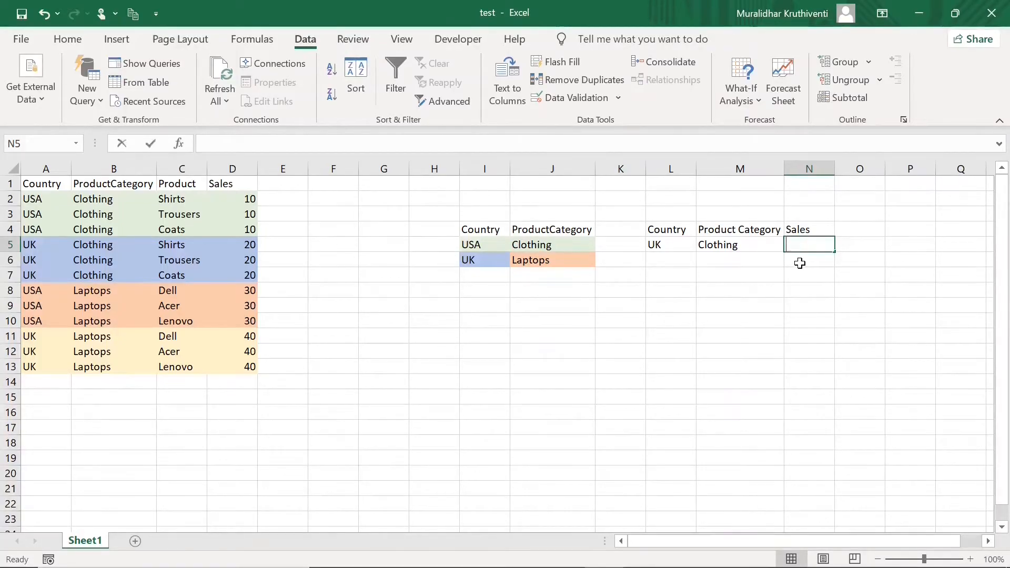
pyautogui.write('=sumifs(')
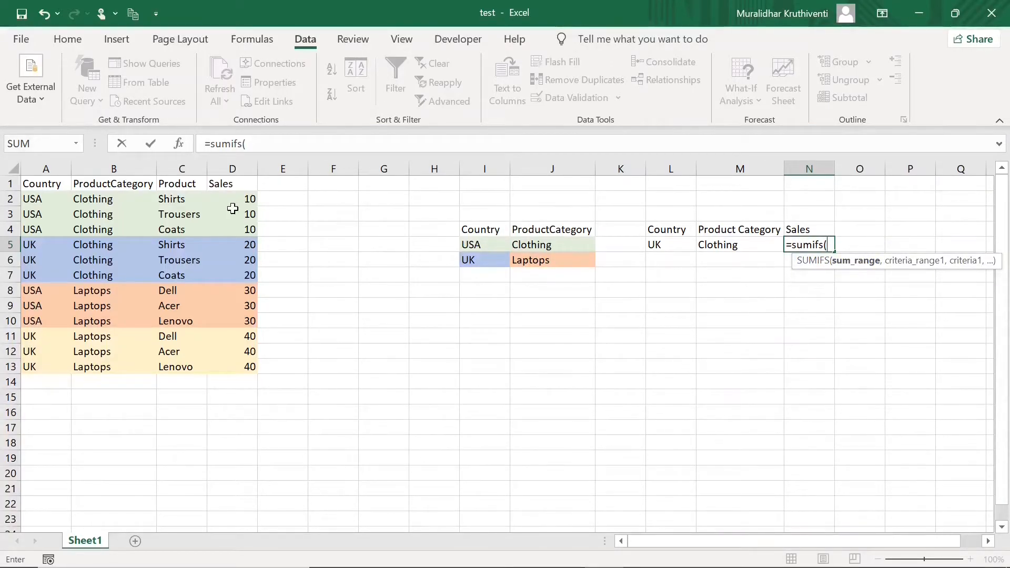
pyautogui.moveTo(236, 199); pyautogui.dragTo(251, 367)
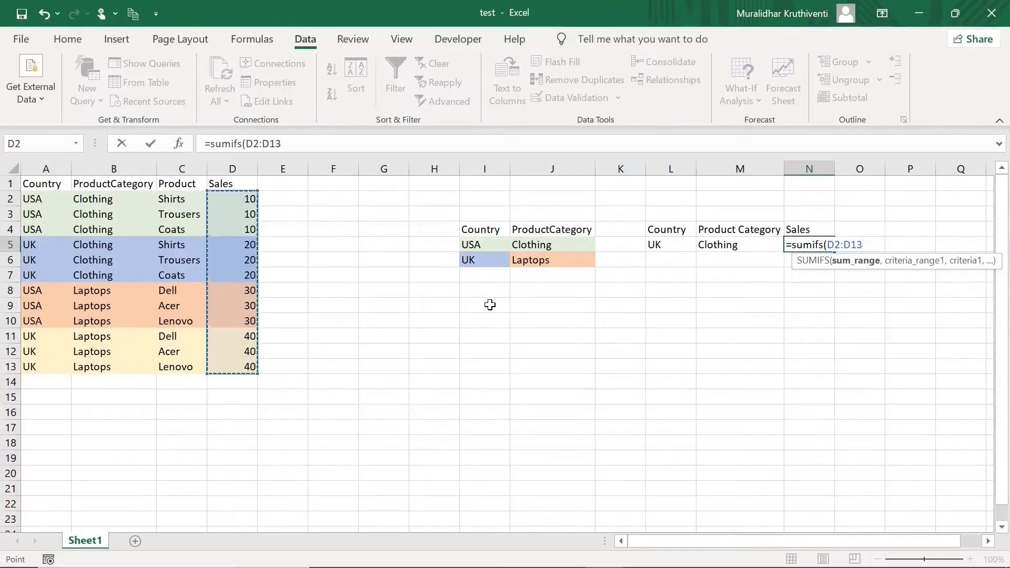
pyautogui.write(',')
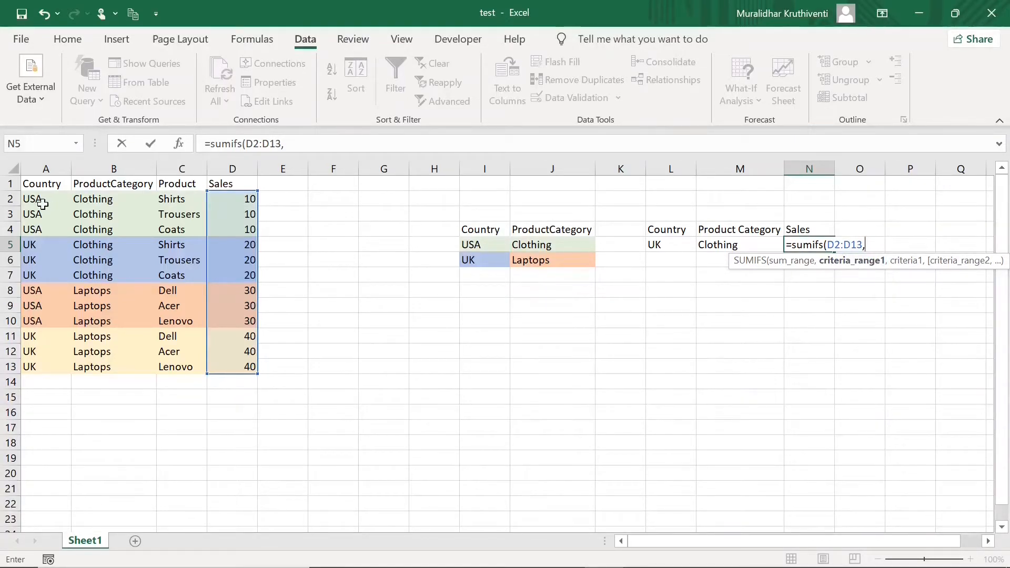
pyautogui.moveTo(42, 199); pyautogui.dragTo(36, 367)
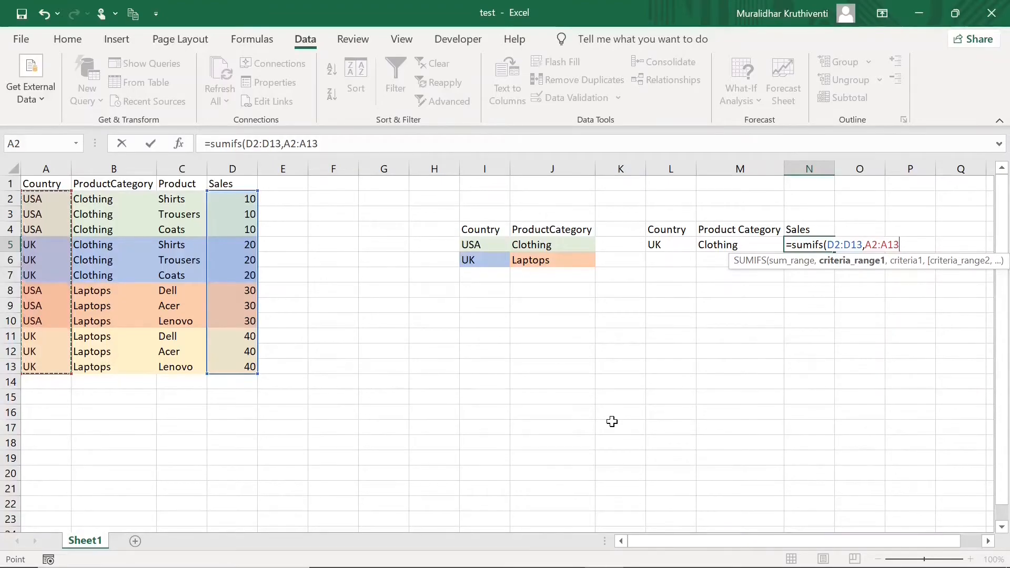
pyautogui.write(',')
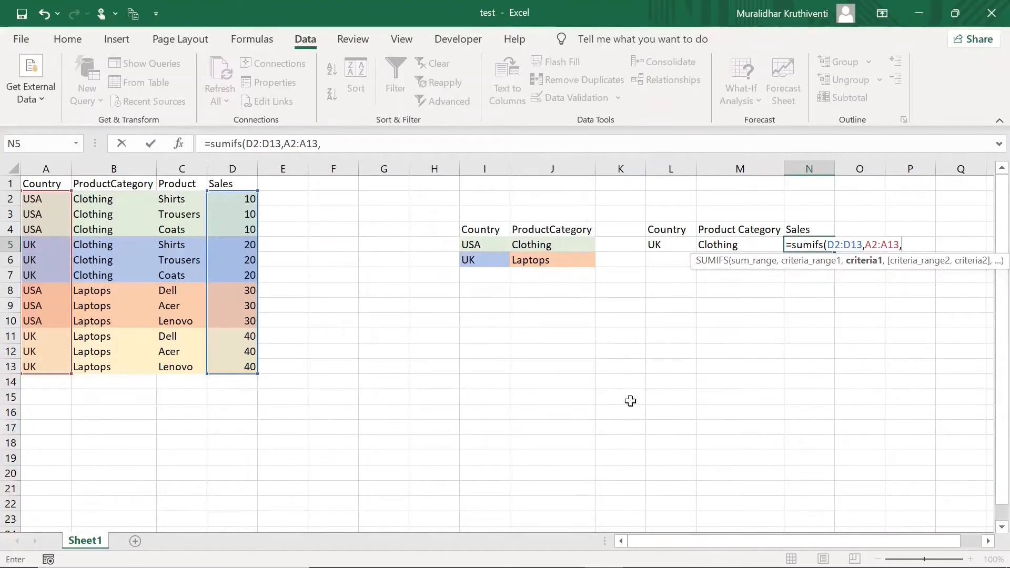
pyautogui.click(667, 246)
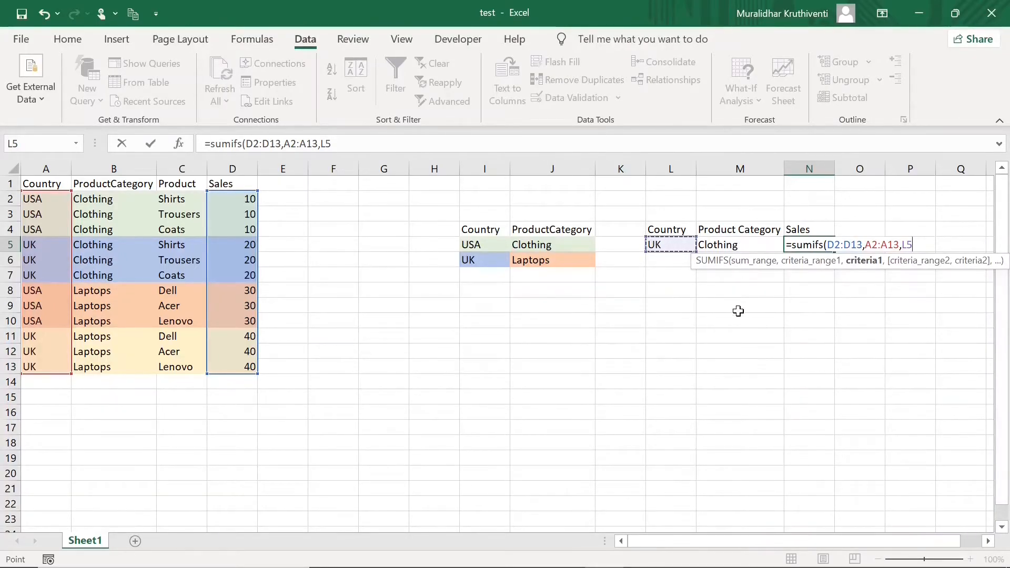
pyautogui.write(',')
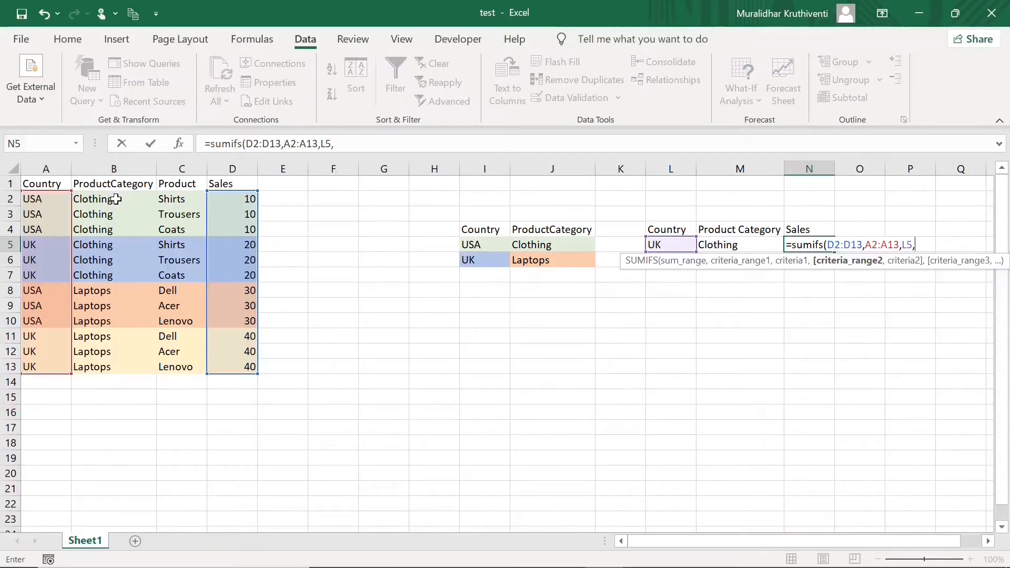
pyautogui.moveTo(115, 199); pyautogui.dragTo(137, 362)
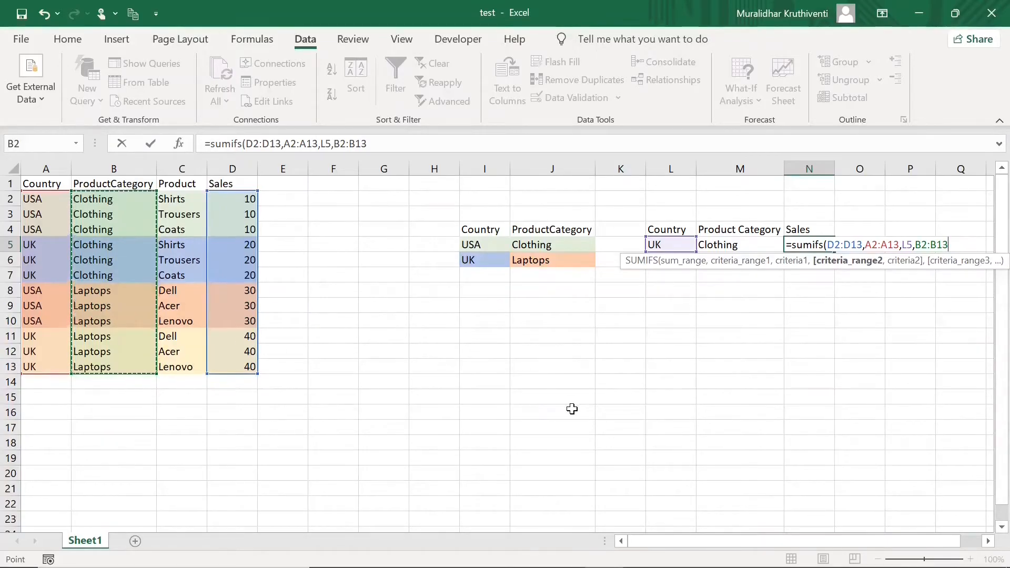
pyautogui.write(',')
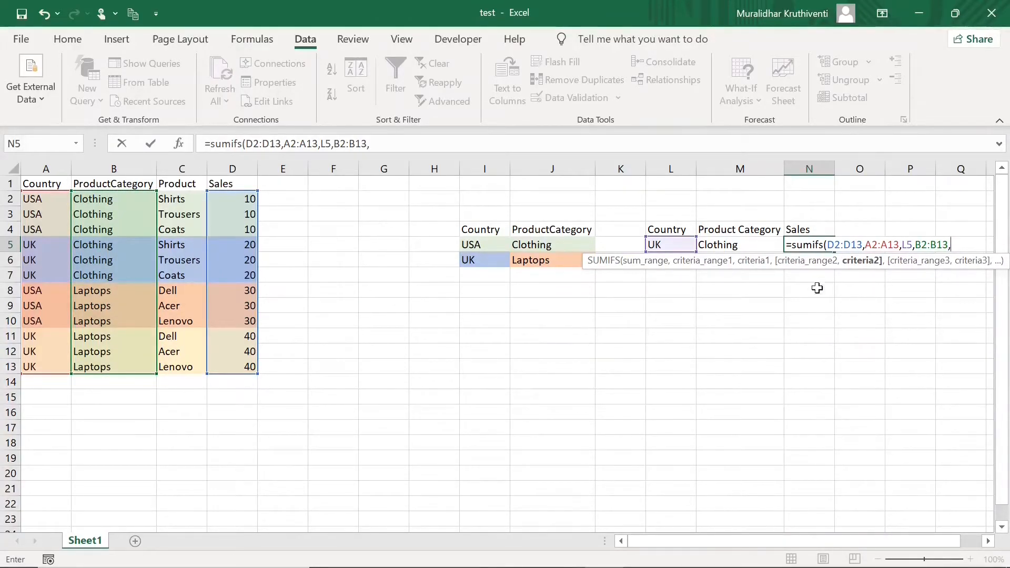
pyautogui.click(726, 249)
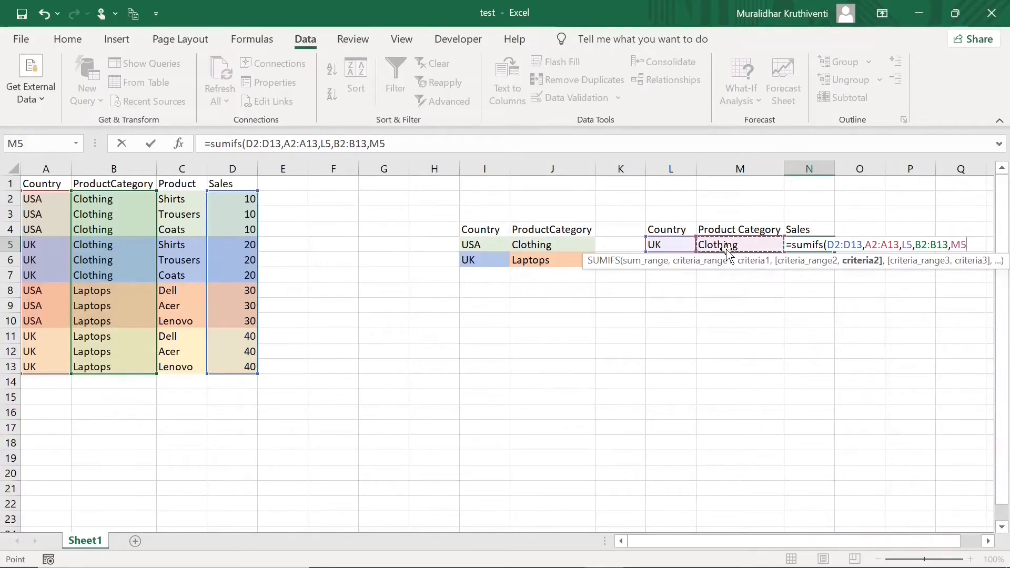
pyautogui.write(')')
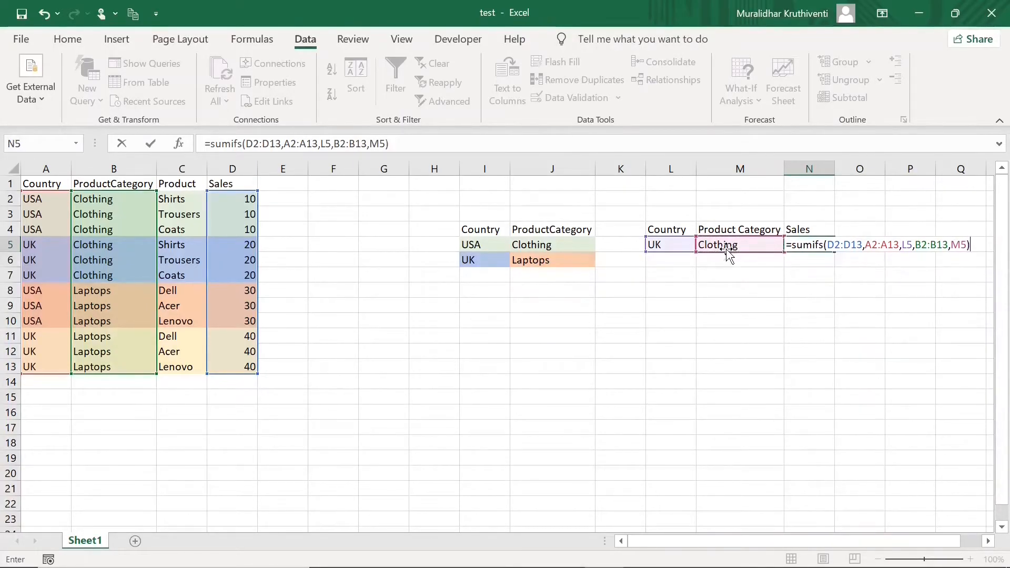
pyautogui.press('Return')
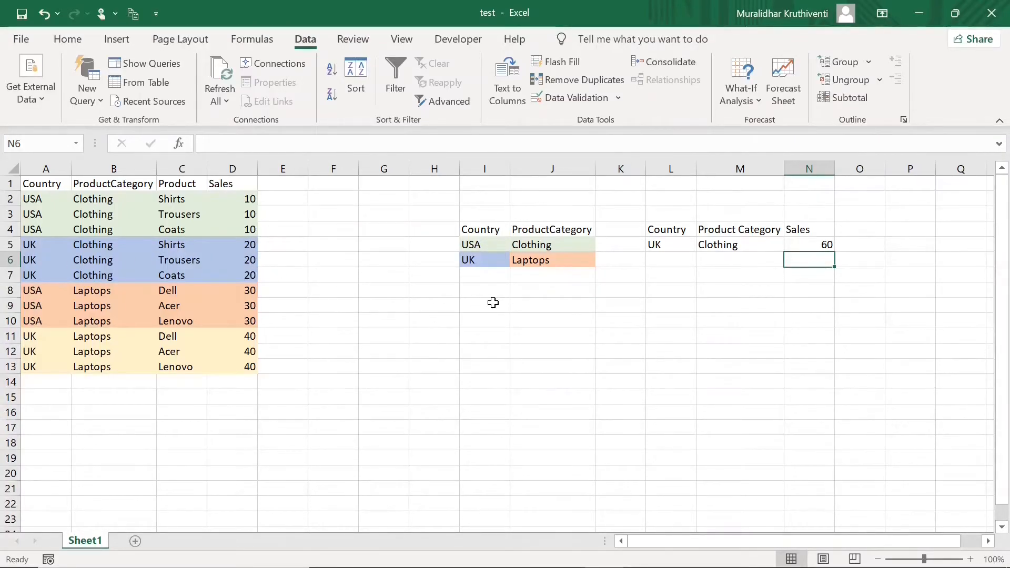
# Test the sales lookup by choosing Laptops as the product category in M5 and USA as the country in L5.
pyautogui.click(775, 247)
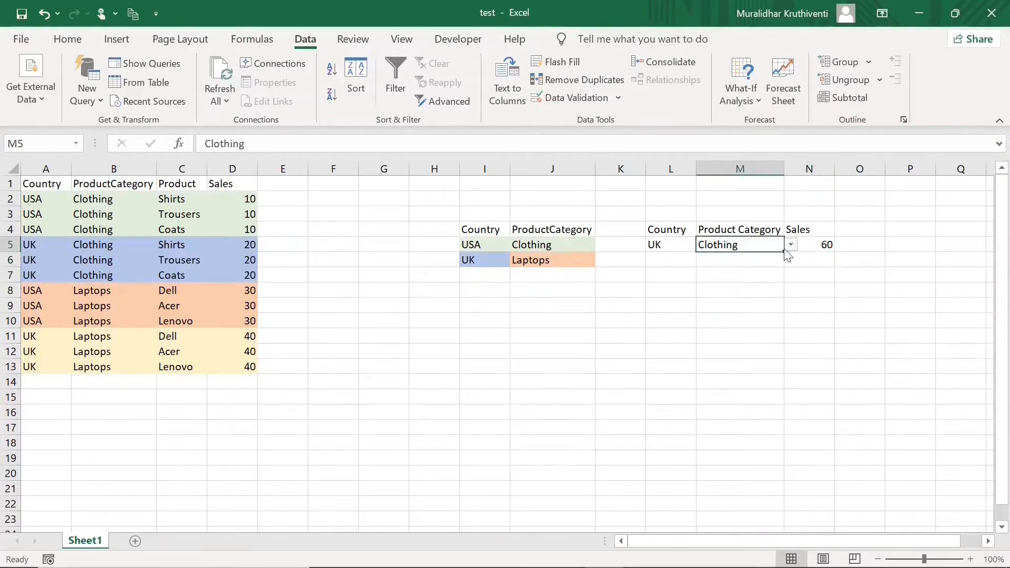
pyautogui.click(791, 246)
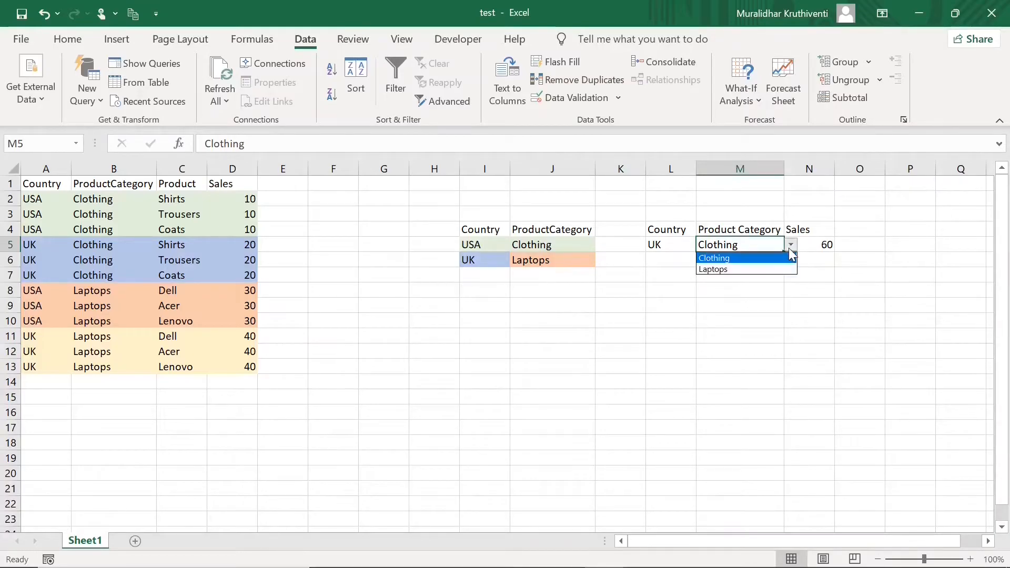
pyautogui.click(753, 270)
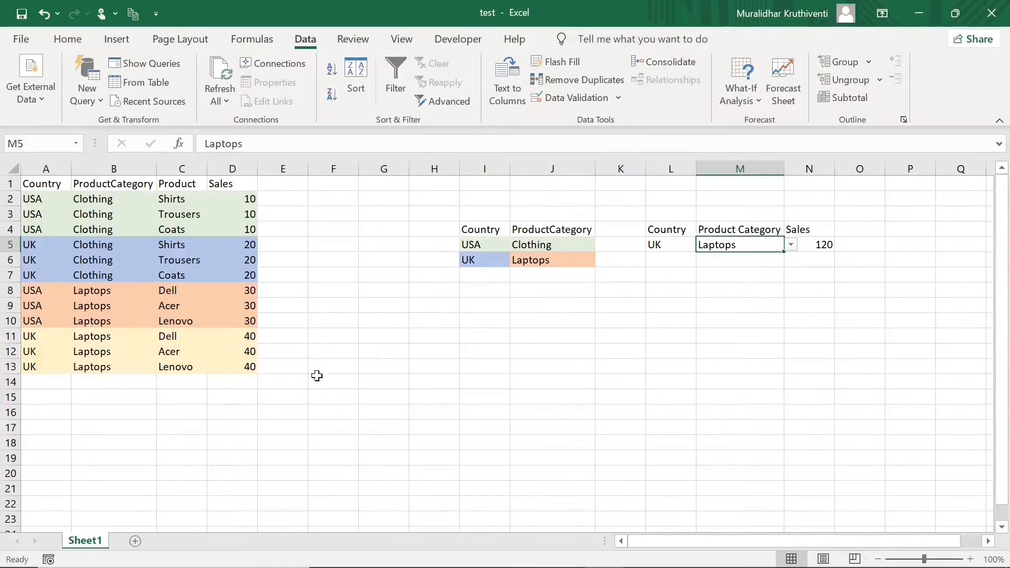
pyautogui.click(672, 244)
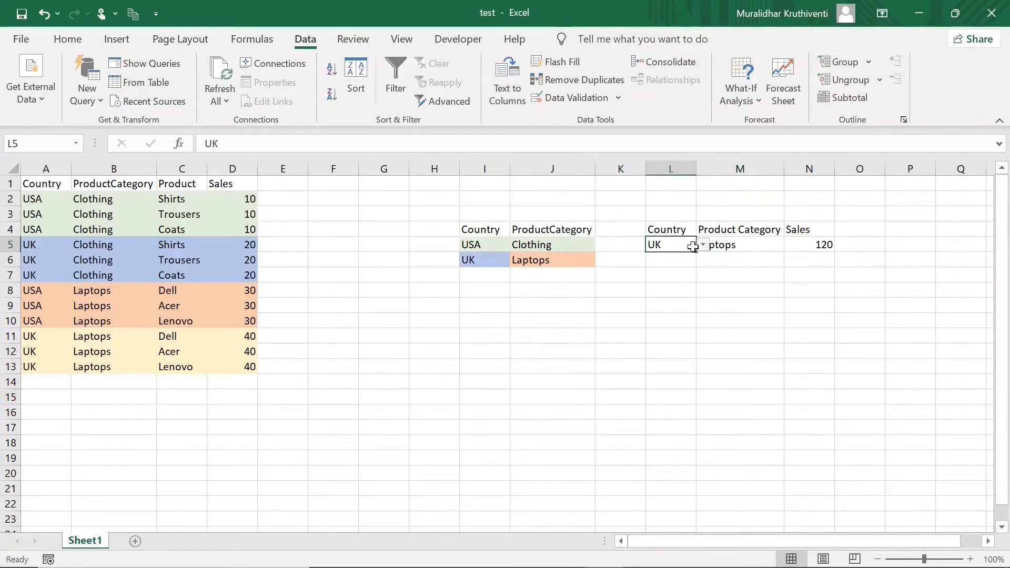
pyautogui.click(703, 245)
pyautogui.click(682, 259)
# Choose Clothing from the product category dropdown in M5, then select empty cell I12 below the unique value lists.
pyautogui.rightClick(748, 245)
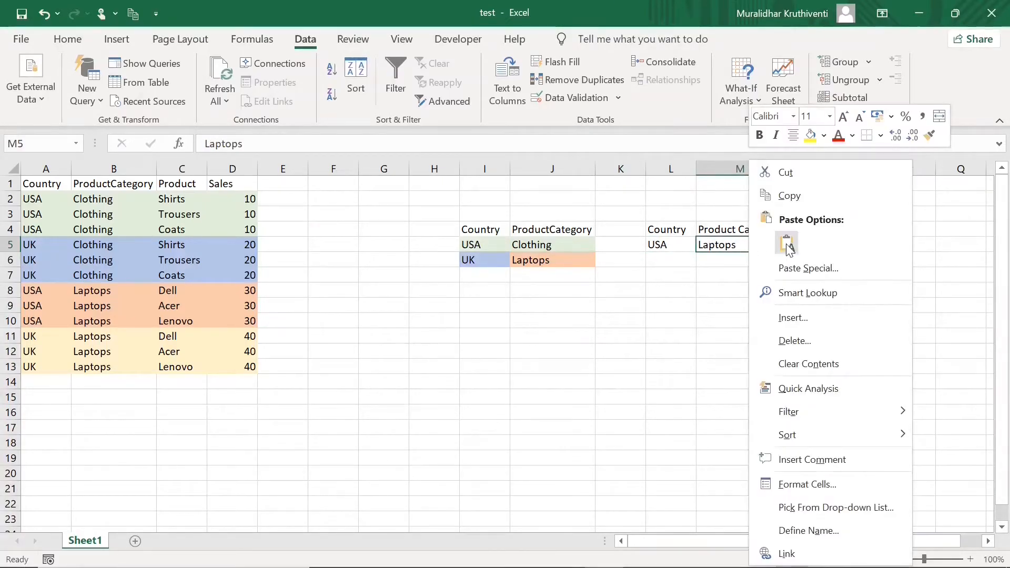
pyautogui.click(729, 245)
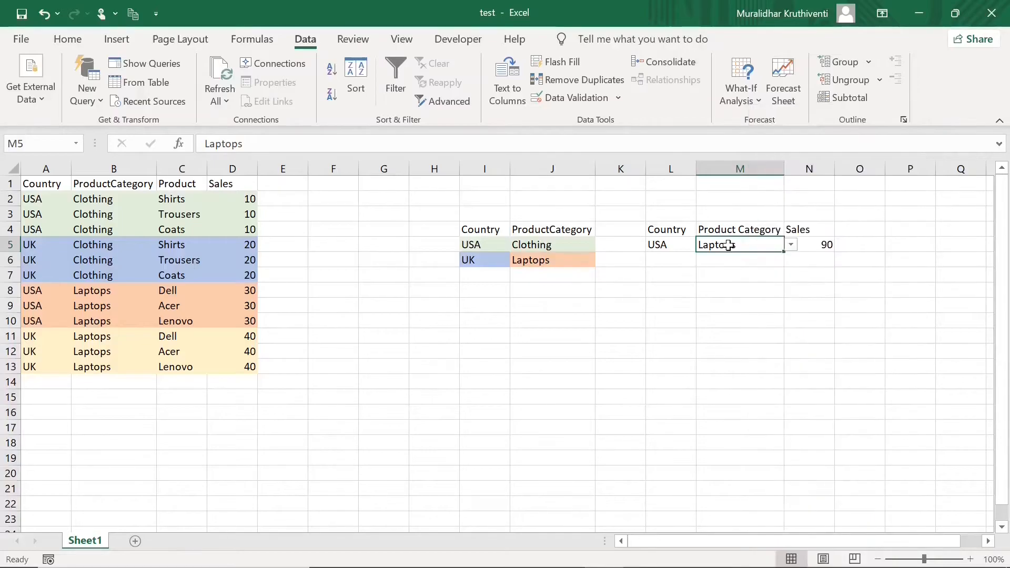
pyautogui.click(791, 245)
pyautogui.click(763, 259)
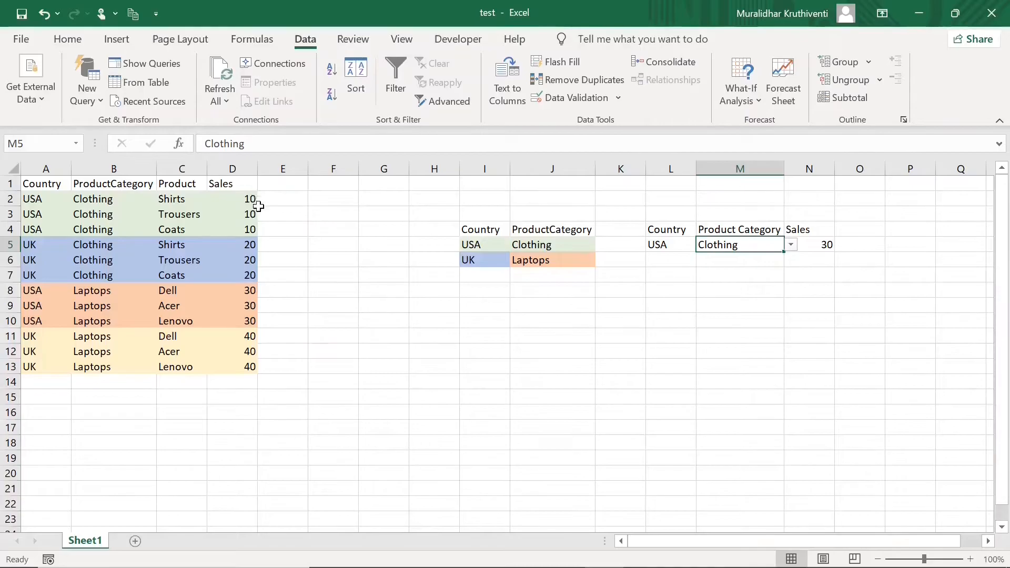
pyautogui.click(737, 309)
pyautogui.click(485, 351)
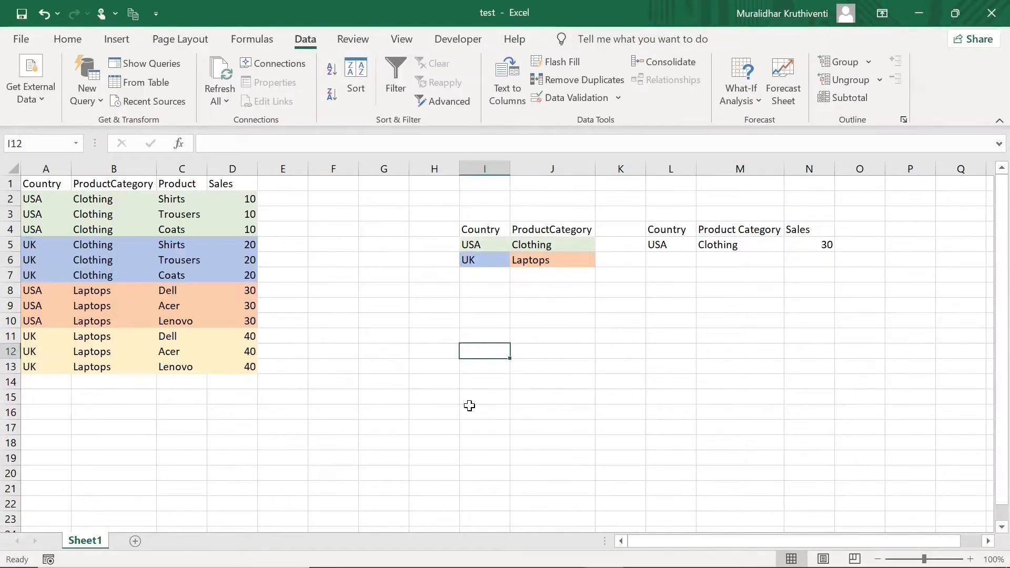
# Insert an empty 2-D clustered column chart, move it below the unique value lists and shrink it from its upper-left corner.
pyautogui.click(117, 46)
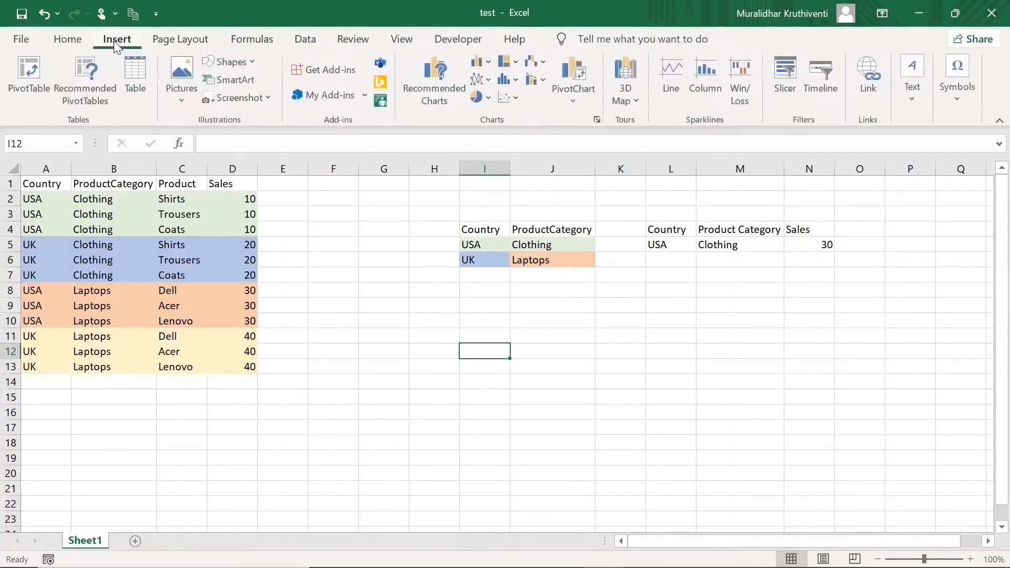
pyautogui.click(490, 64)
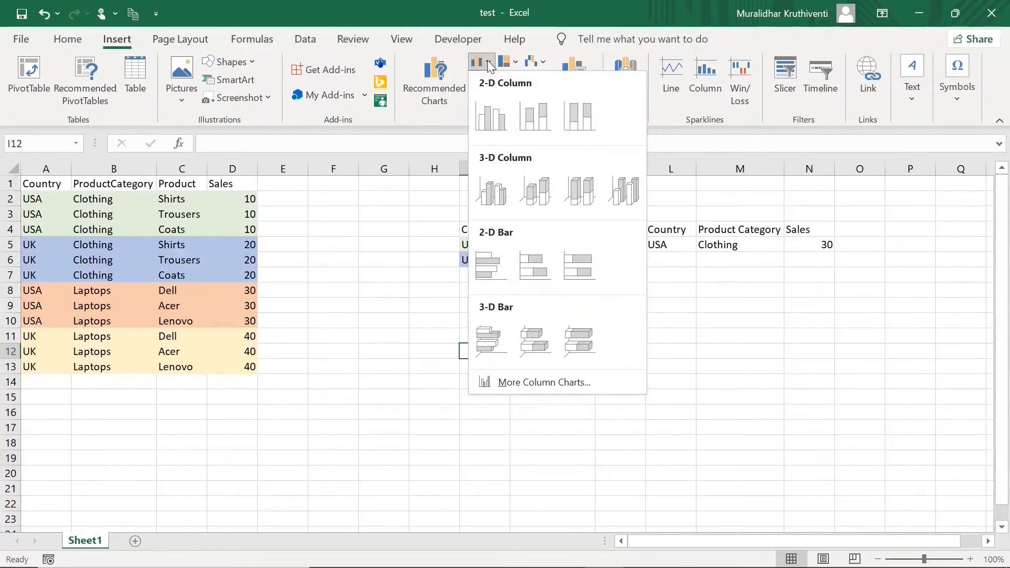
pyautogui.click(488, 127)
pyautogui.moveTo(469, 279); pyautogui.dragTo(446, 308)
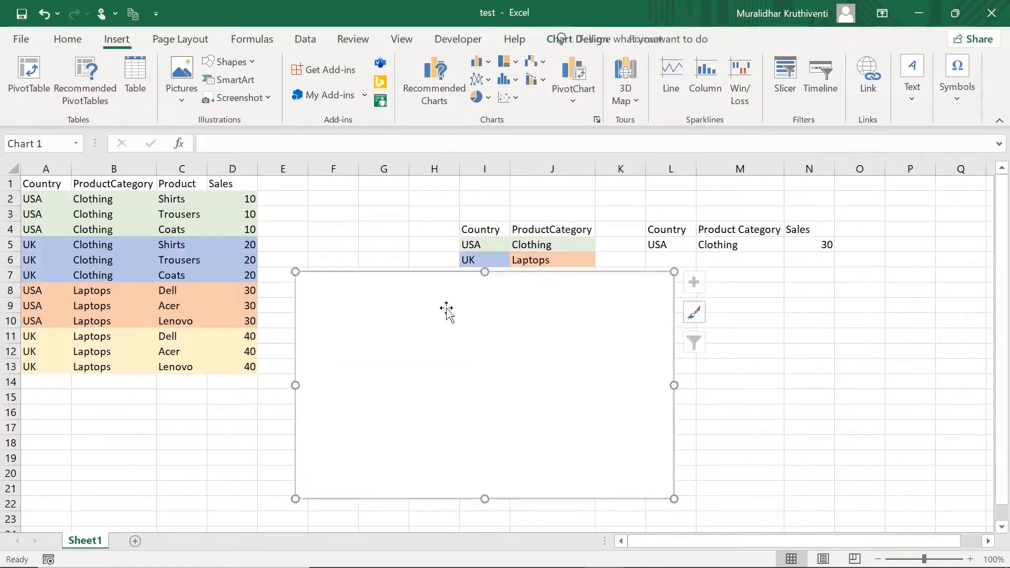
pyautogui.moveTo(295, 271); pyautogui.dragTo(326, 310)
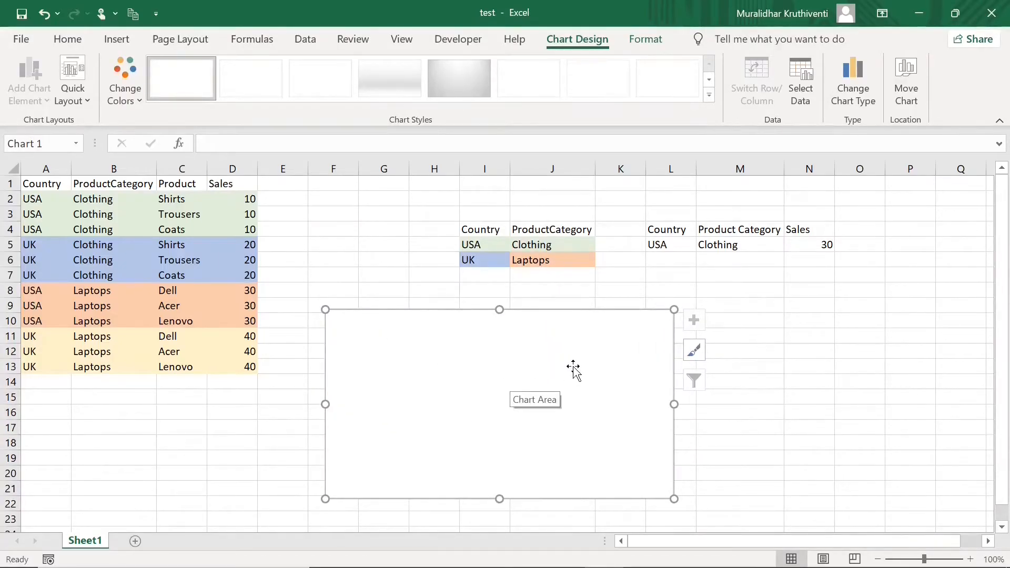
# Set the column chart's data range to =Sheet1!$L$4:$N$5 so it plots the lookup result.
pyautogui.rightClick(539, 372)
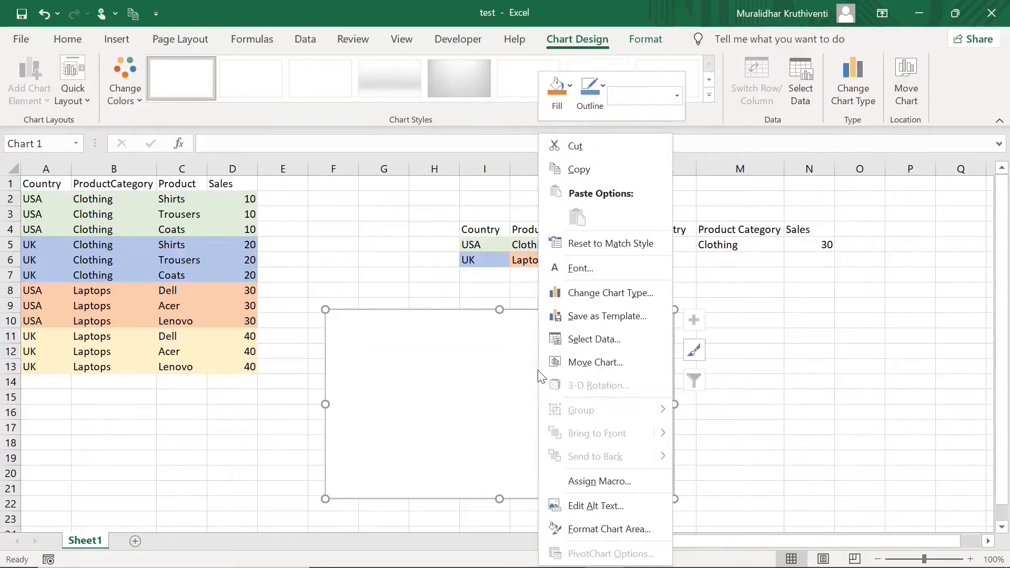
pyautogui.click(581, 342)
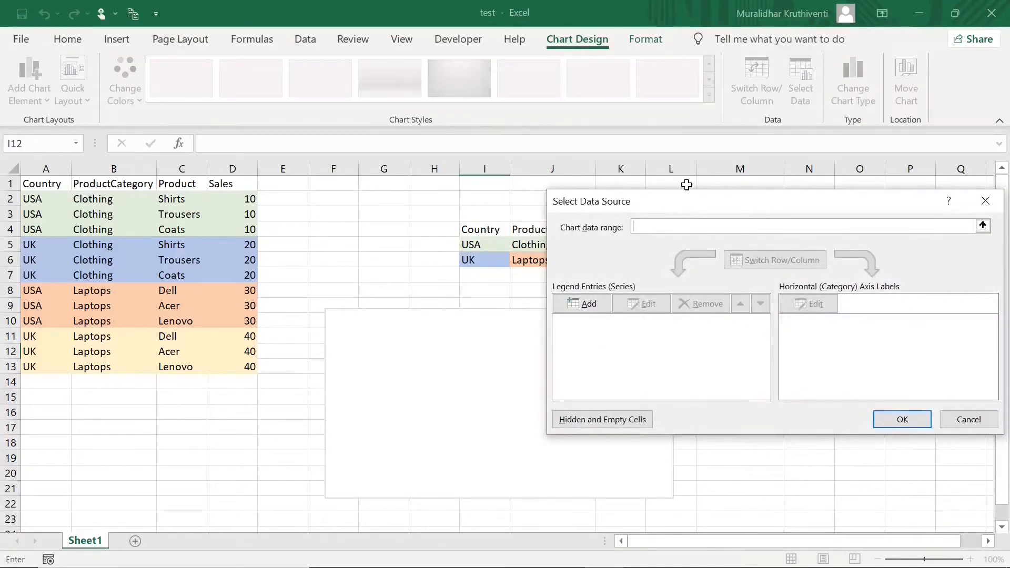
pyautogui.moveTo(691, 201); pyautogui.dragTo(368, 293)
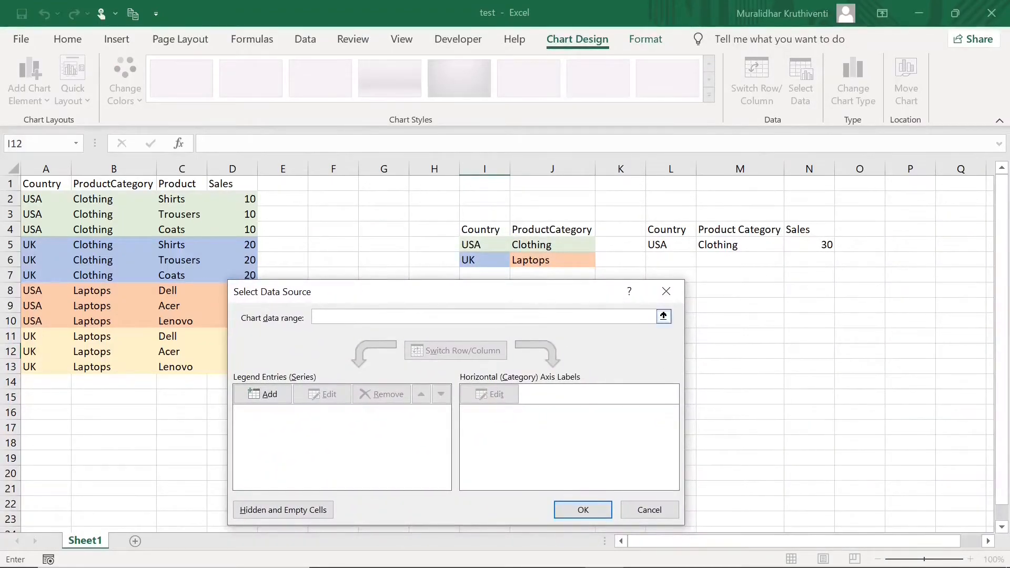
pyautogui.moveTo(660, 227); pyautogui.dragTo(801, 242)
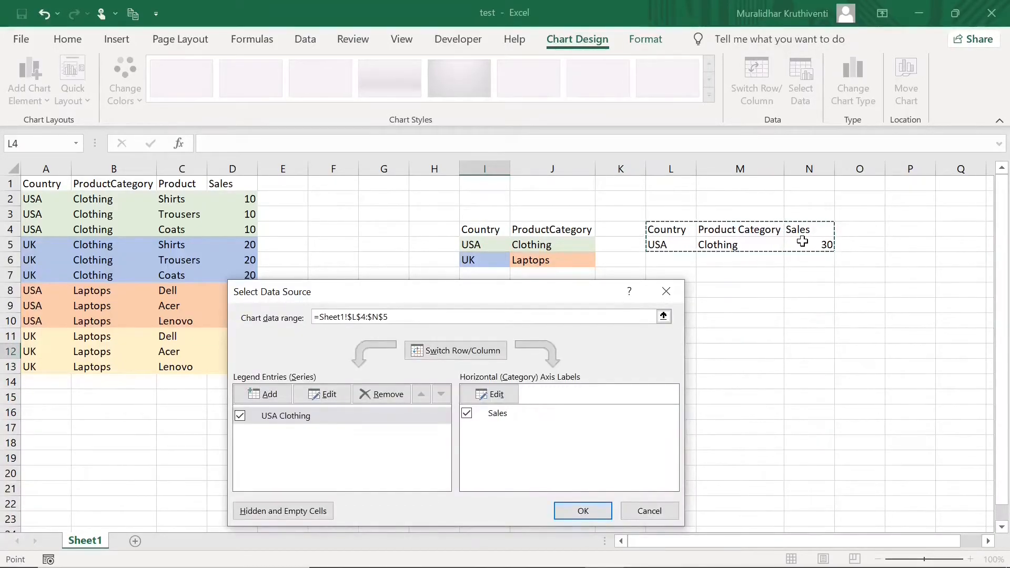
pyautogui.click(581, 506)
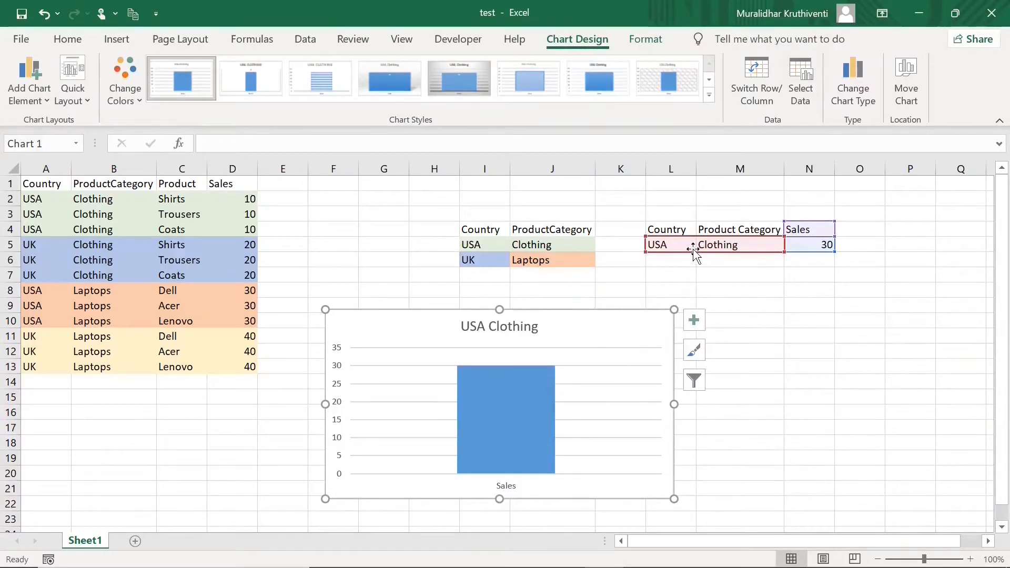
# Test the column chart by switching the product category in M5 to Laptops and back to Clothing.
pyautogui.click(751, 246)
pyautogui.click(791, 248)
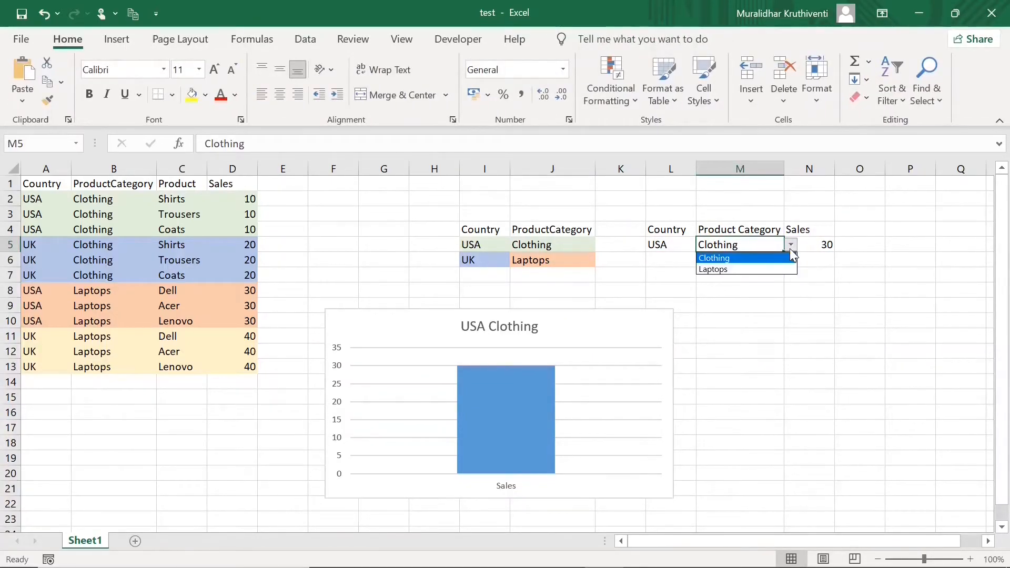
pyautogui.press('Escape')
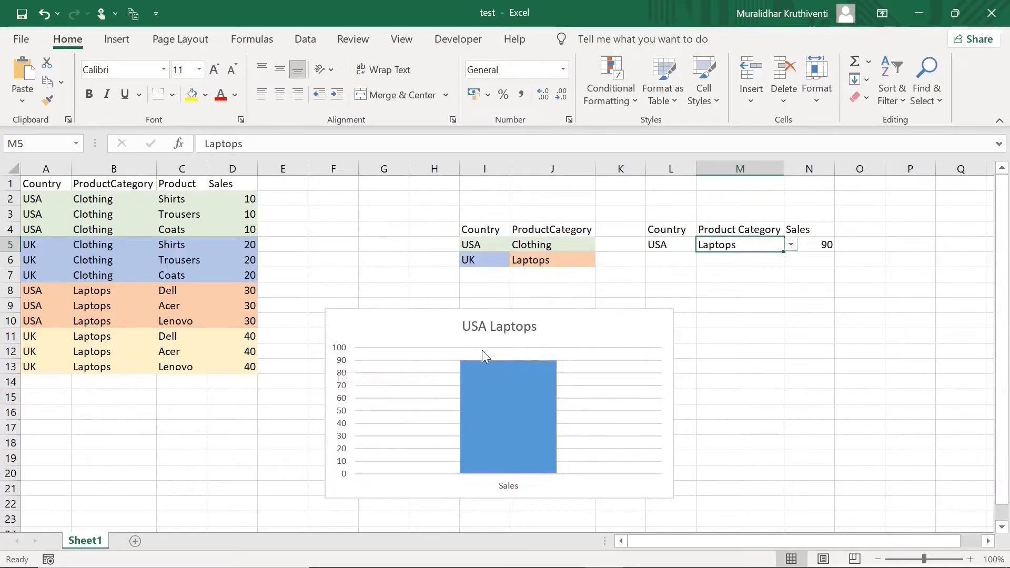
pyautogui.click(793, 246)
pyautogui.click(773, 259)
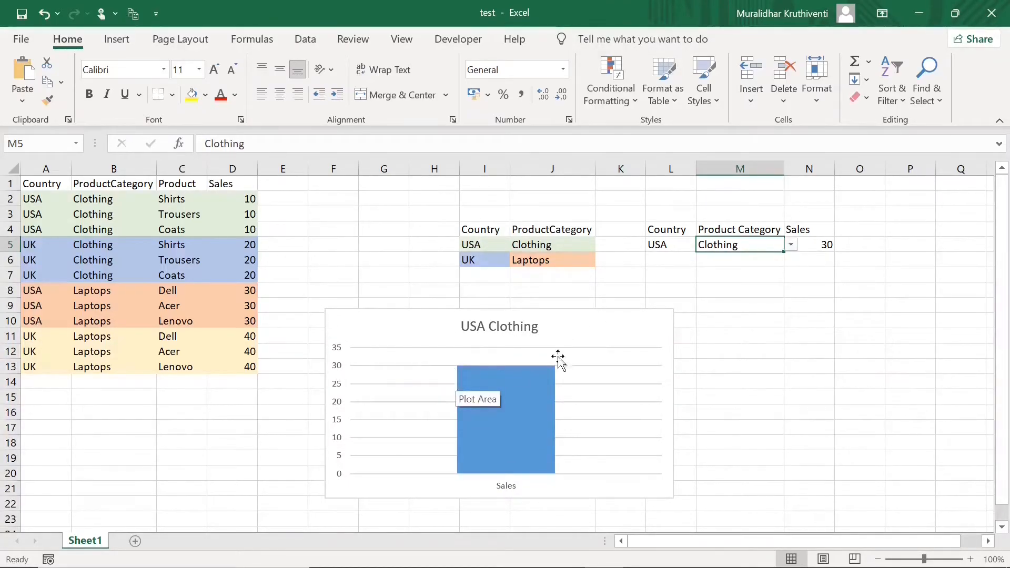
# Choose UK as the country in L5 and Laptops as the product category in M5, checking the column chart after each change.
pyautogui.click(687, 247)
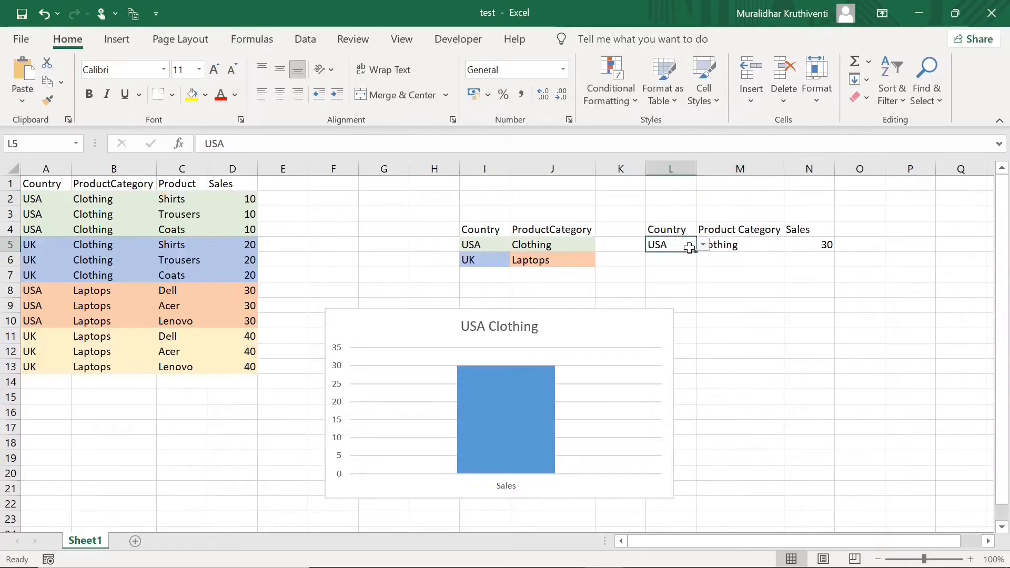
pyautogui.click(703, 245)
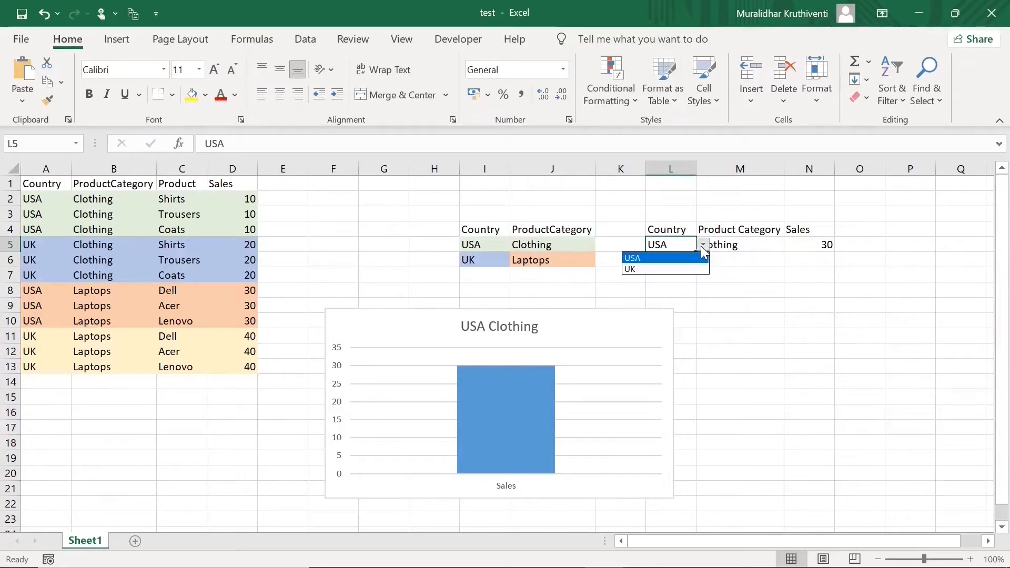
pyautogui.click(684, 268)
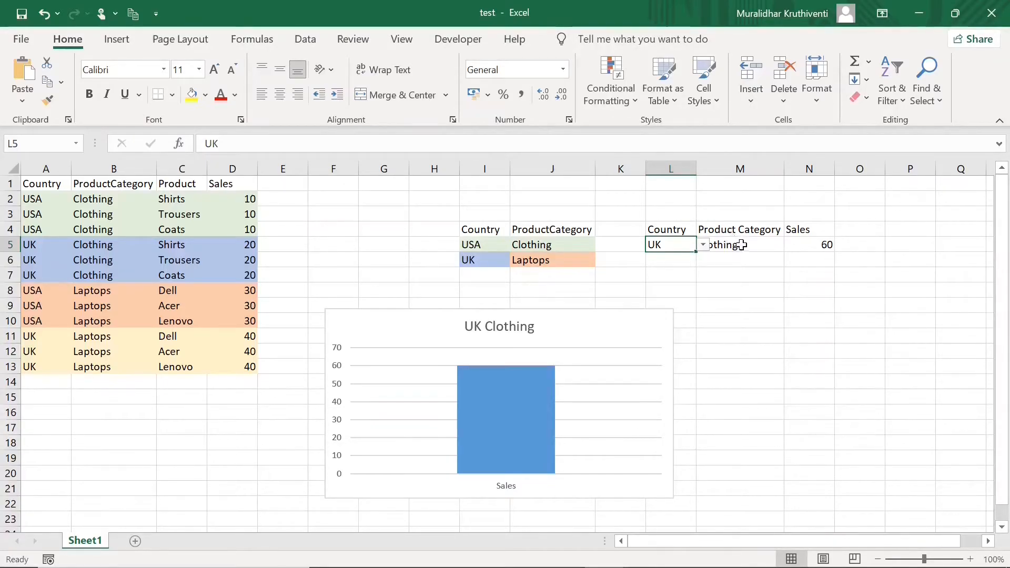
pyautogui.moveTo(529, 395)
pyautogui.click(752, 244)
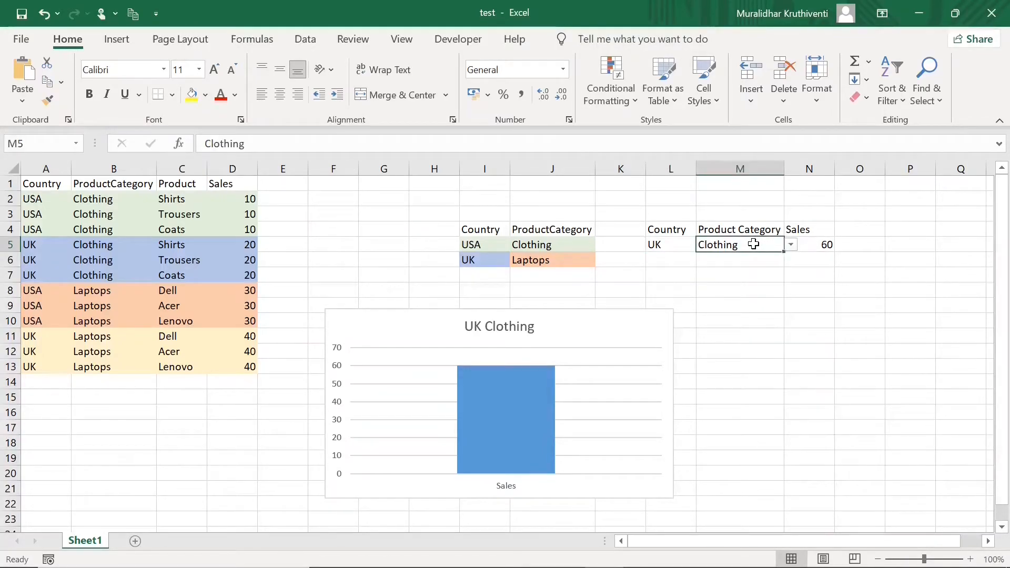
pyautogui.click(790, 245)
pyautogui.click(766, 270)
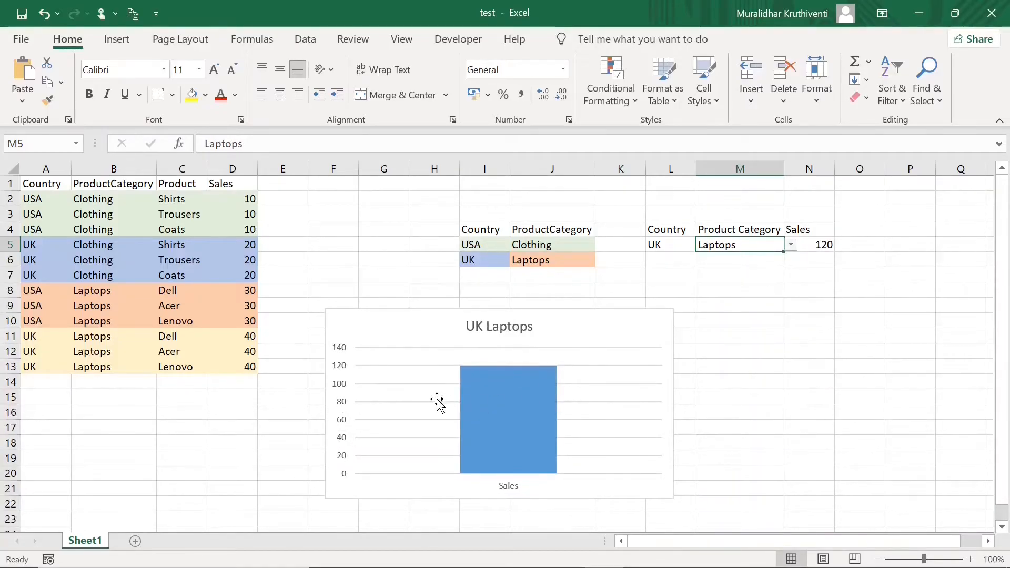
pyautogui.moveTo(513, 373)
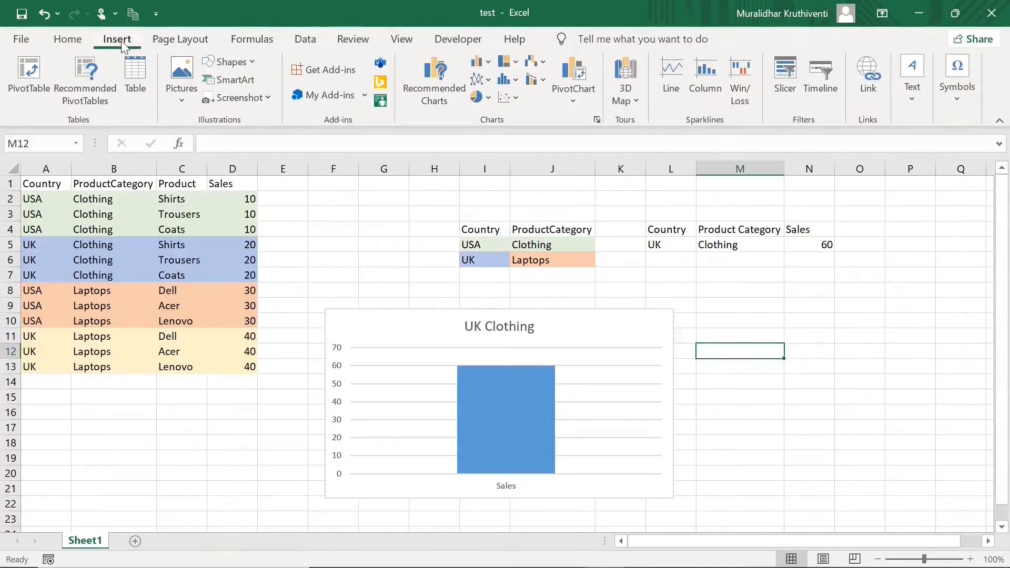
# Insert an empty 2-D clustered bar chart, shrink it and place it beside the column chart, below the sales lookup.
pyautogui.click(488, 67)
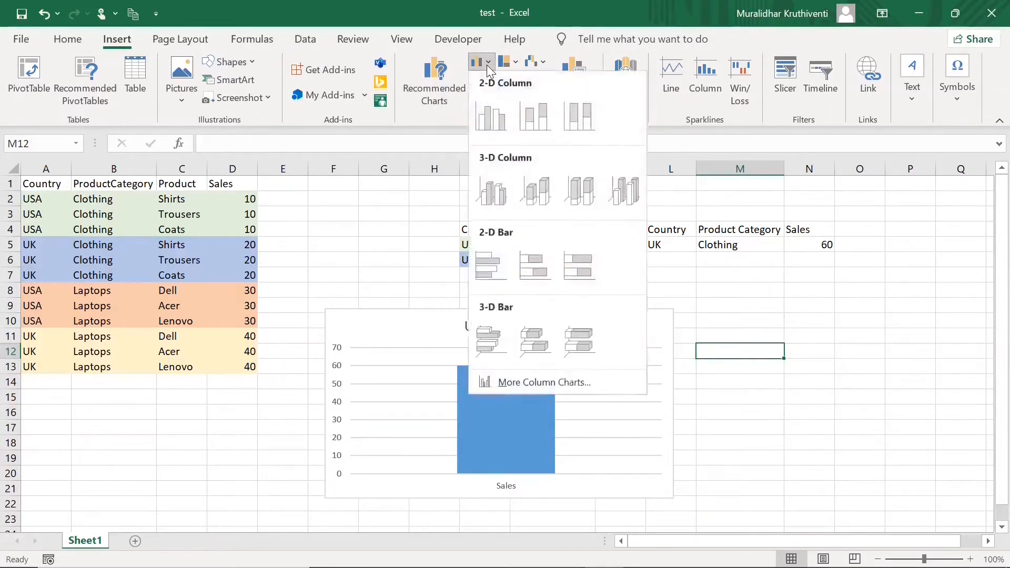
pyautogui.click(495, 264)
pyautogui.moveTo(505, 272); pyautogui.dragTo(798, 311)
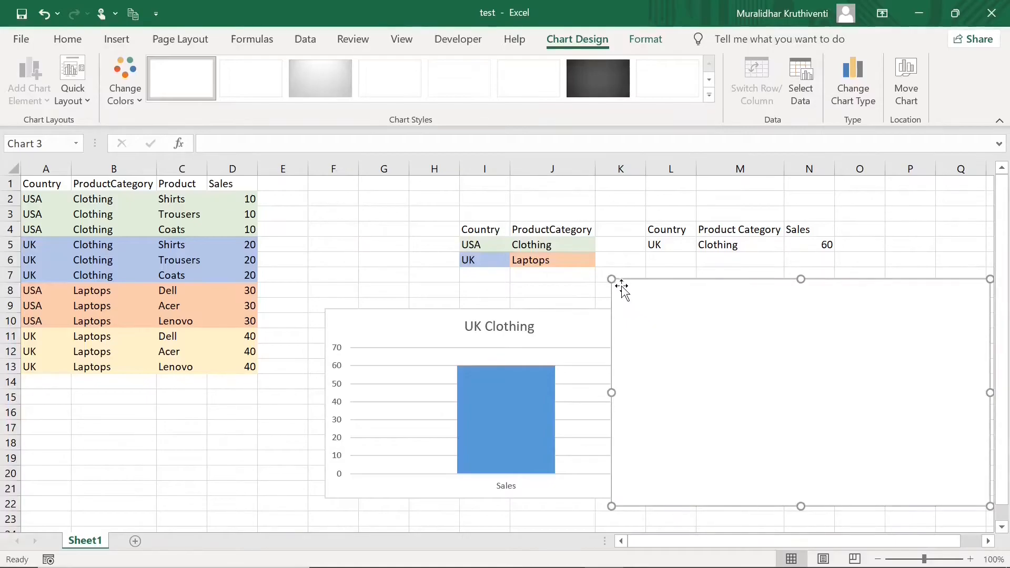
pyautogui.moveTo(632, 289); pyautogui.dragTo(695, 319)
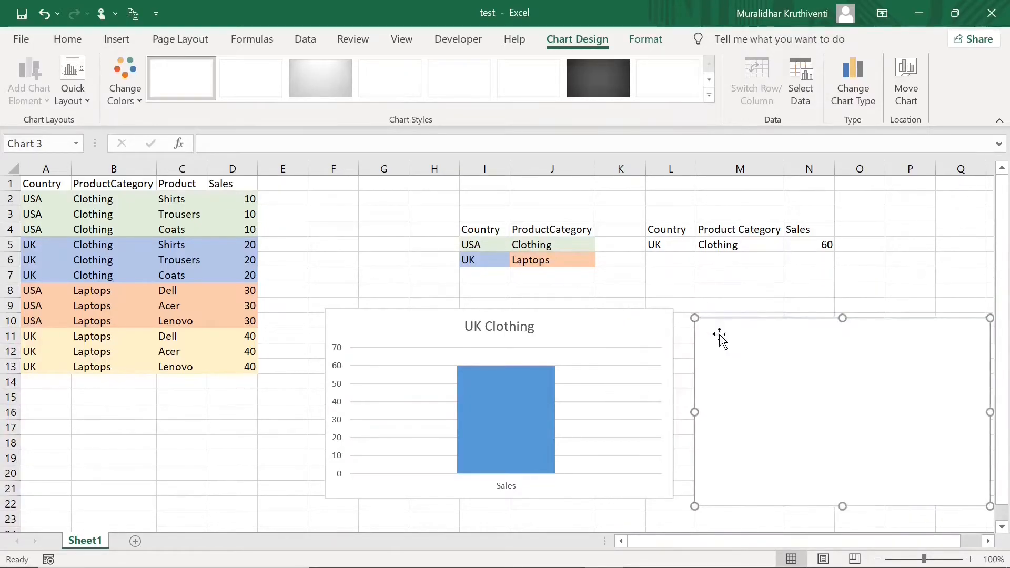
pyautogui.moveTo(767, 360); pyautogui.dragTo(757, 346)
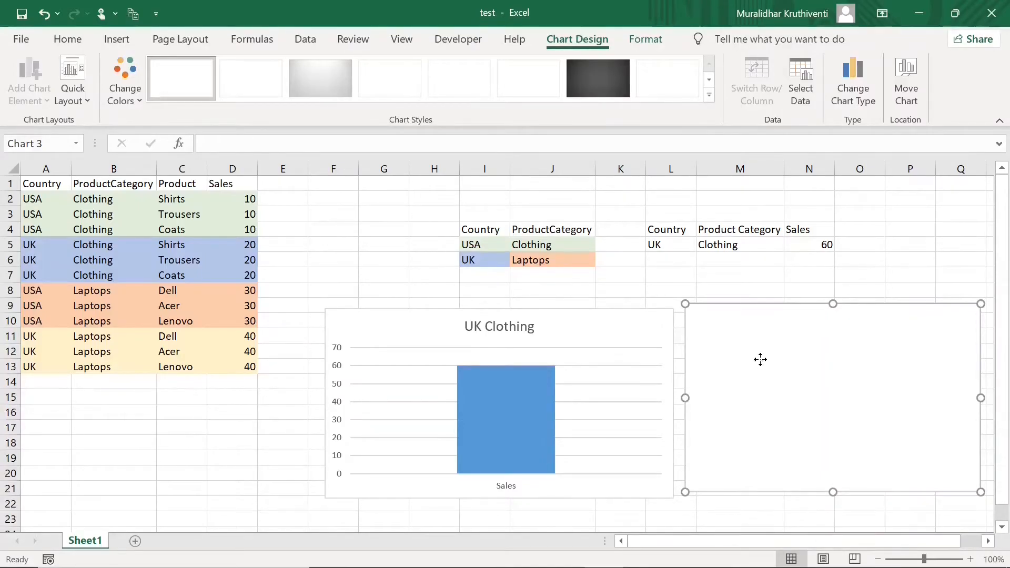
# Set the bar chart's data range to =Sheet1!$L$4:$N$5, the country, product category and sales lookup cells.
pyautogui.rightClick(760, 360)
pyautogui.click(800, 339)
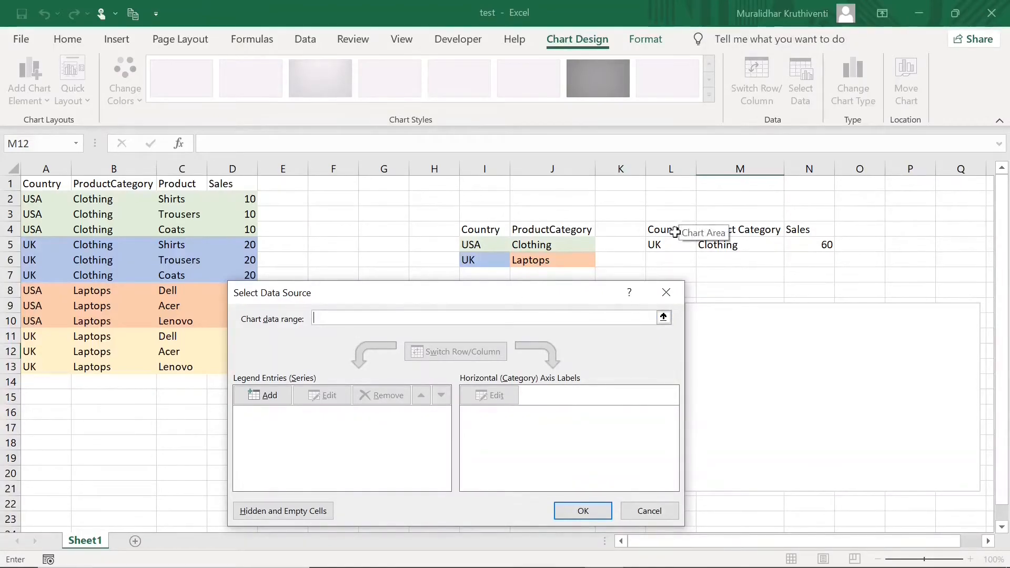
pyautogui.moveTo(675, 232); pyautogui.dragTo(798, 243)
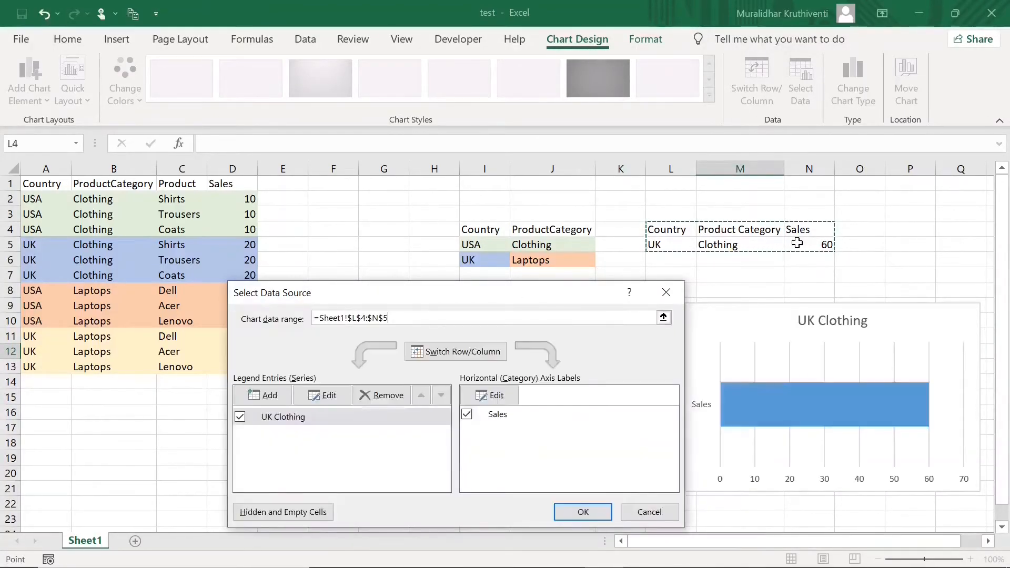
pyautogui.click(568, 514)
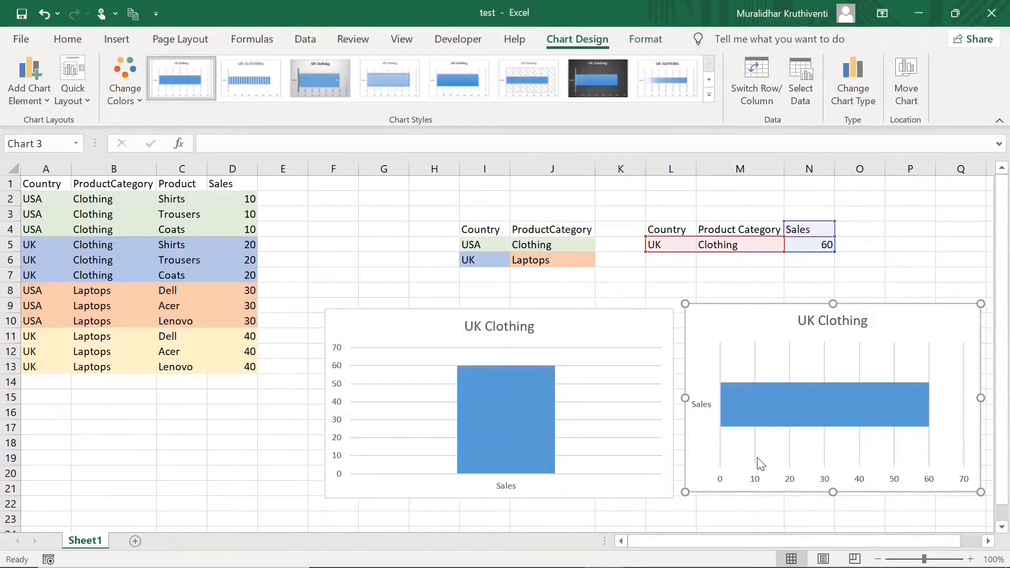
# Choose Laptops as the product category in M5 and USA as the country in L5, checking the bar chart after each change.
pyautogui.moveTo(814, 402)
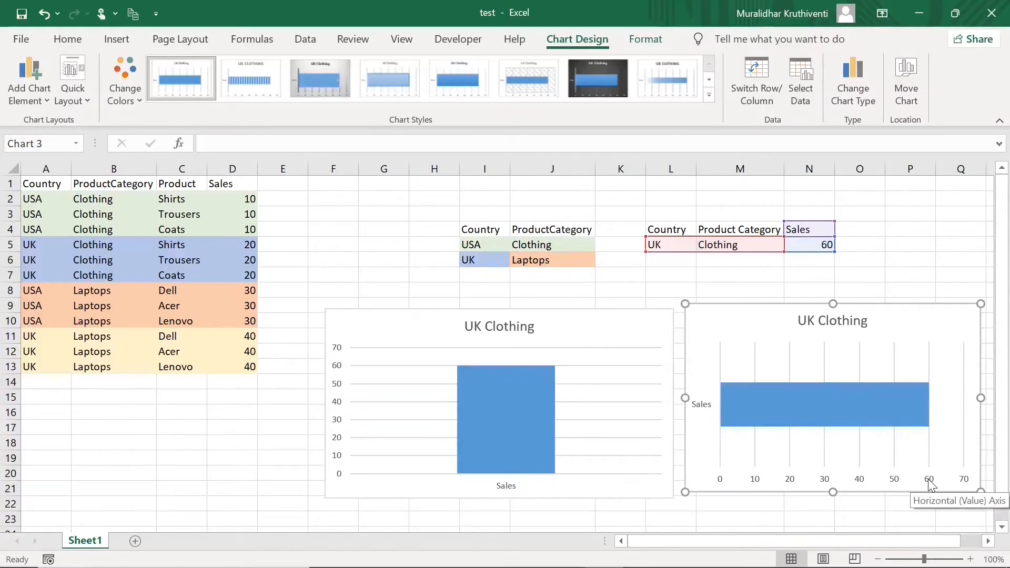
pyautogui.click(771, 245)
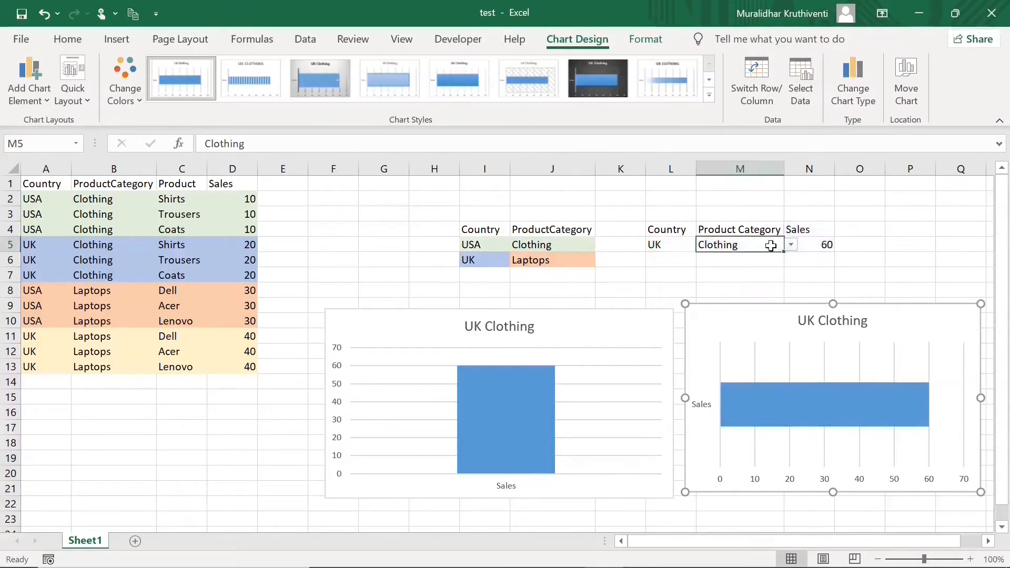
pyautogui.click(791, 245)
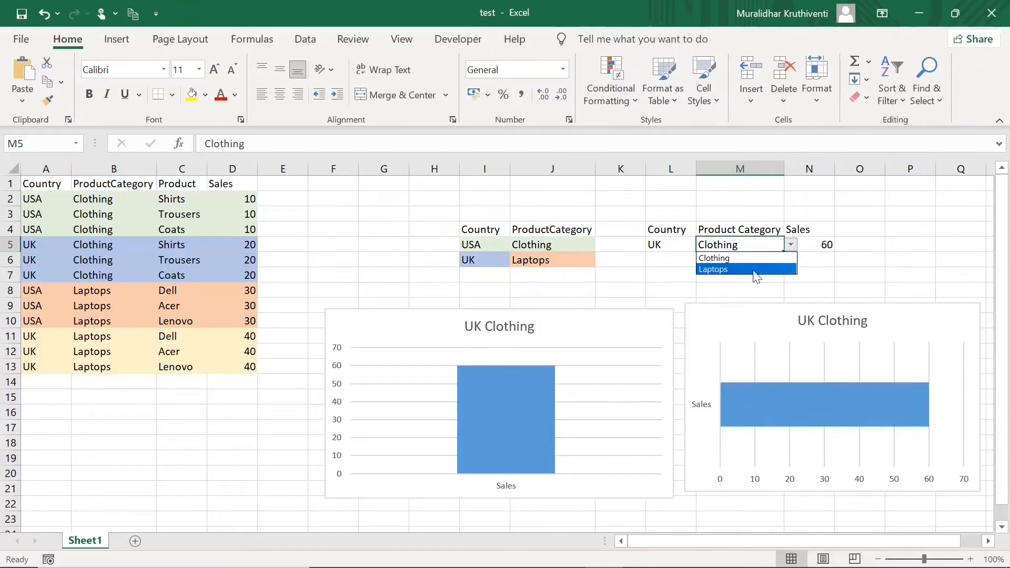
pyautogui.click(756, 270)
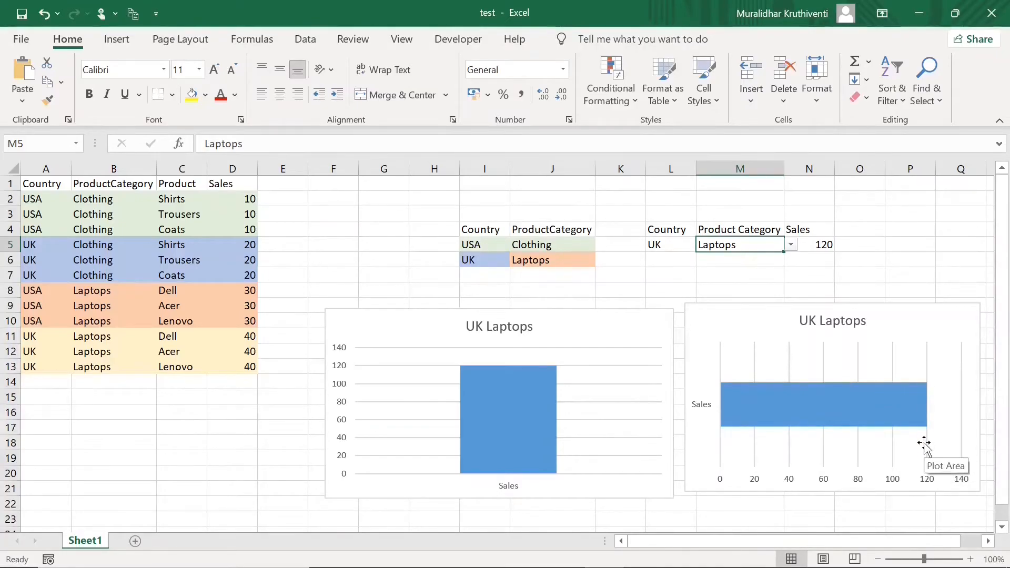
pyautogui.click(684, 245)
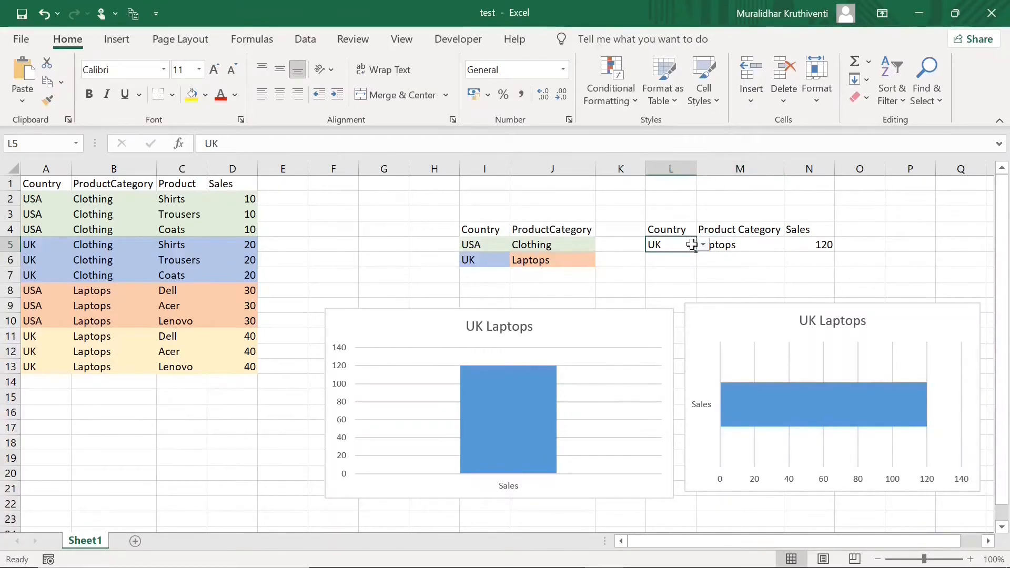
pyautogui.click(703, 245)
pyautogui.click(678, 255)
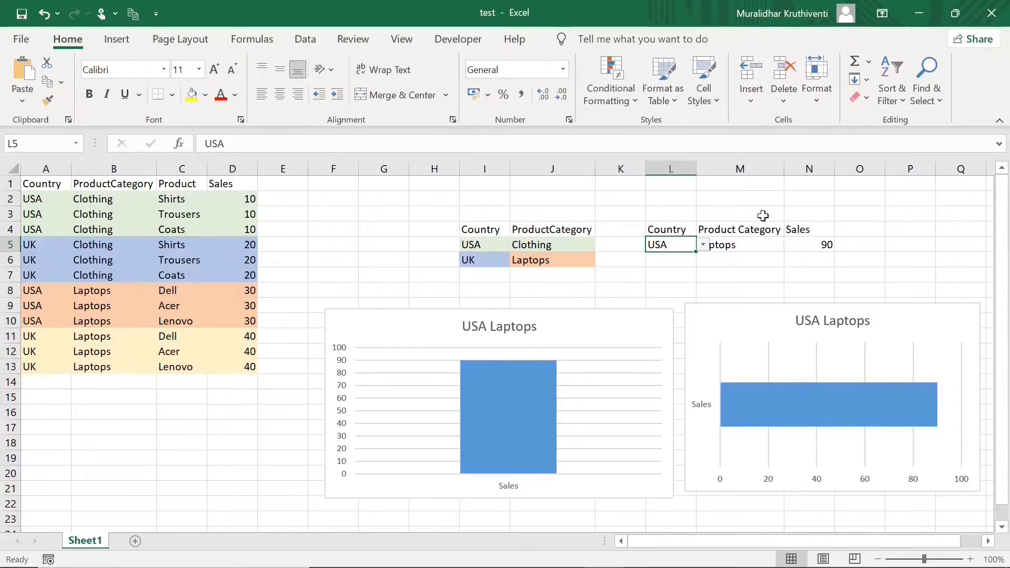
# Choose Clothing as the product category in M5 and compare the column chart with the bar chart.
pyautogui.click(761, 251)
pyautogui.click(791, 246)
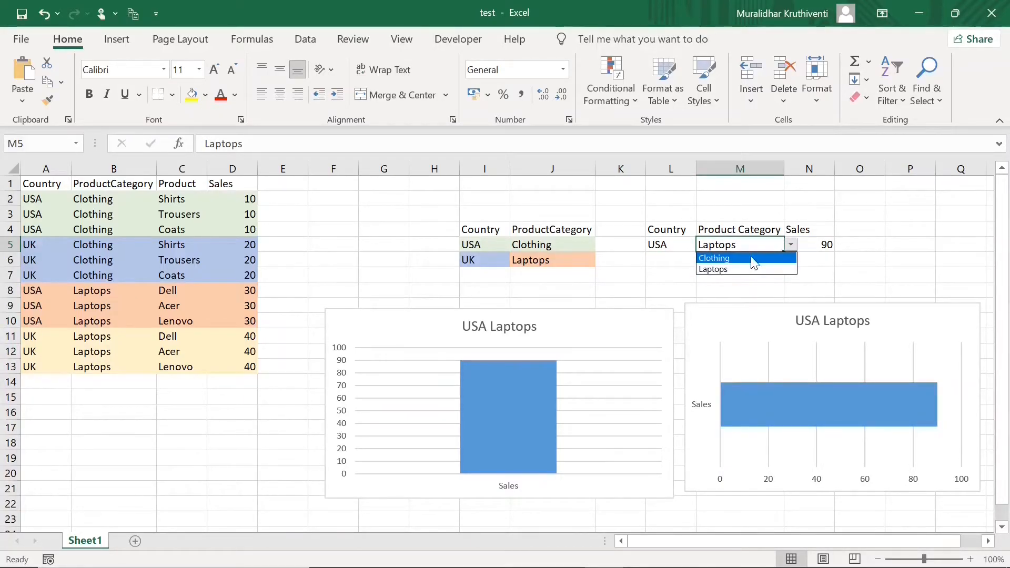
pyautogui.click(754, 259)
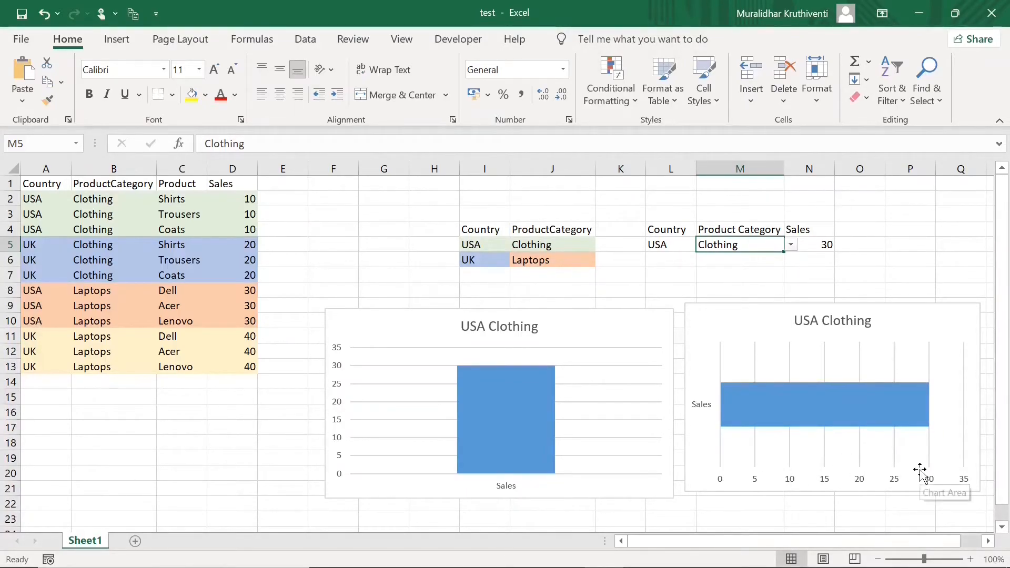
pyautogui.click(527, 413)
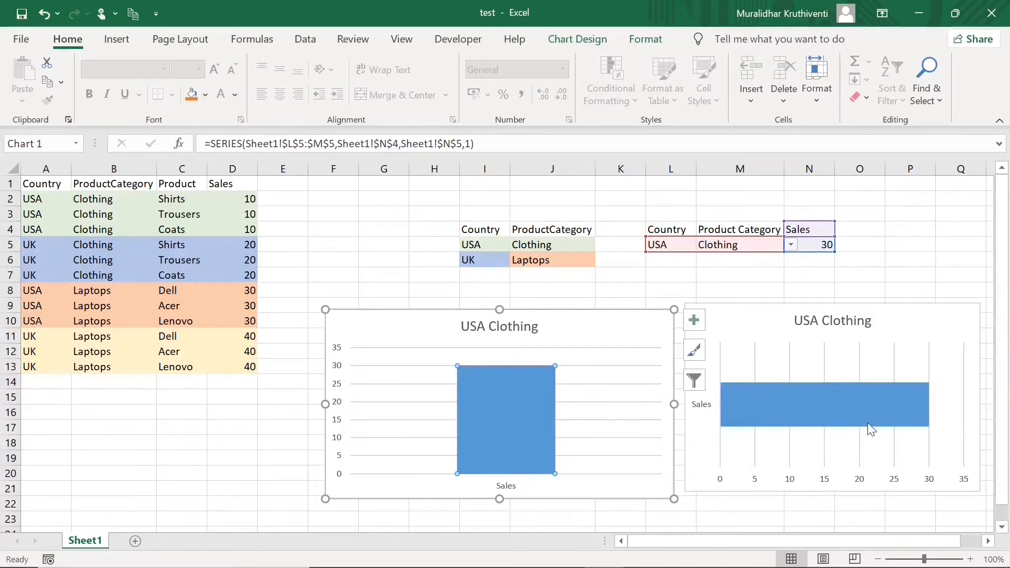
pyautogui.click(871, 409)
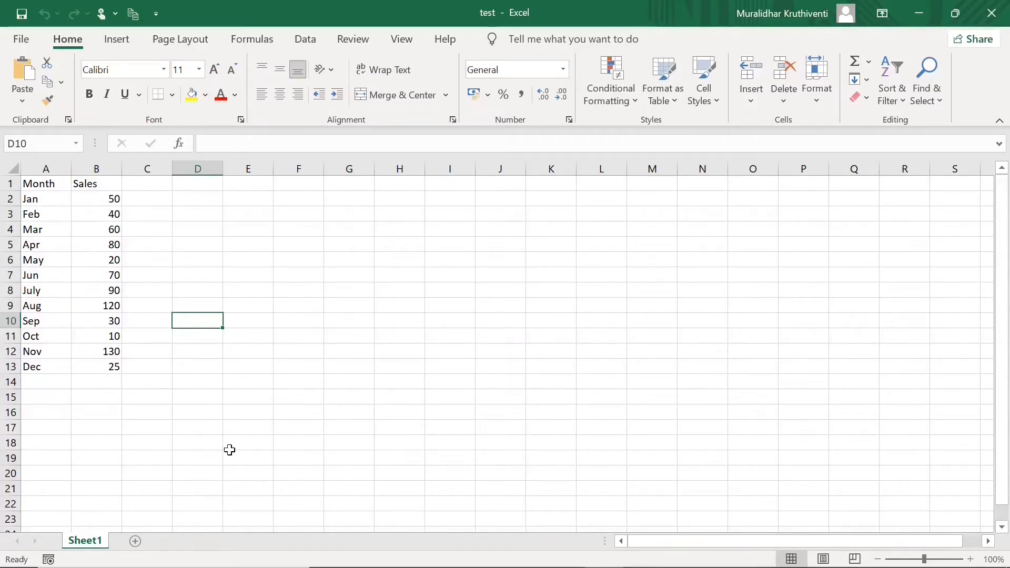
# Examine the Month and Sales headers and the Jan to Dec data in A1:B13.
pyautogui.click(42, 188)
pyautogui.click(82, 187)
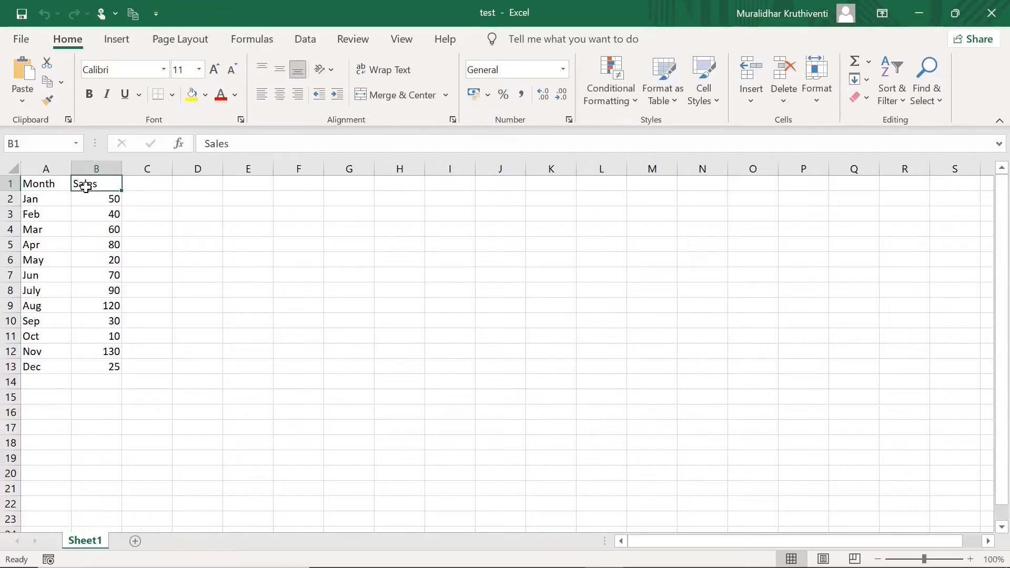
pyautogui.click(47, 202)
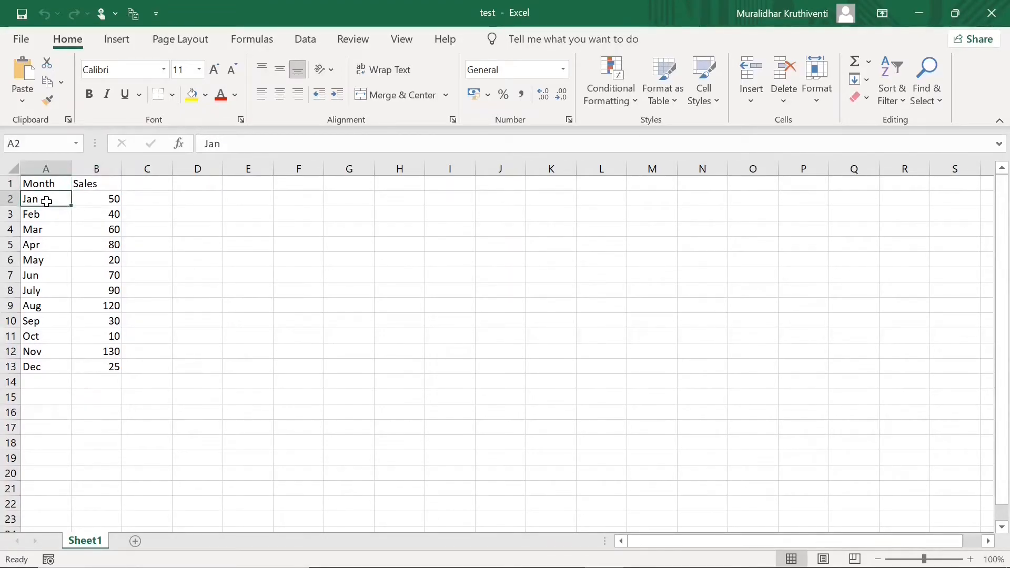
pyautogui.click(44, 369)
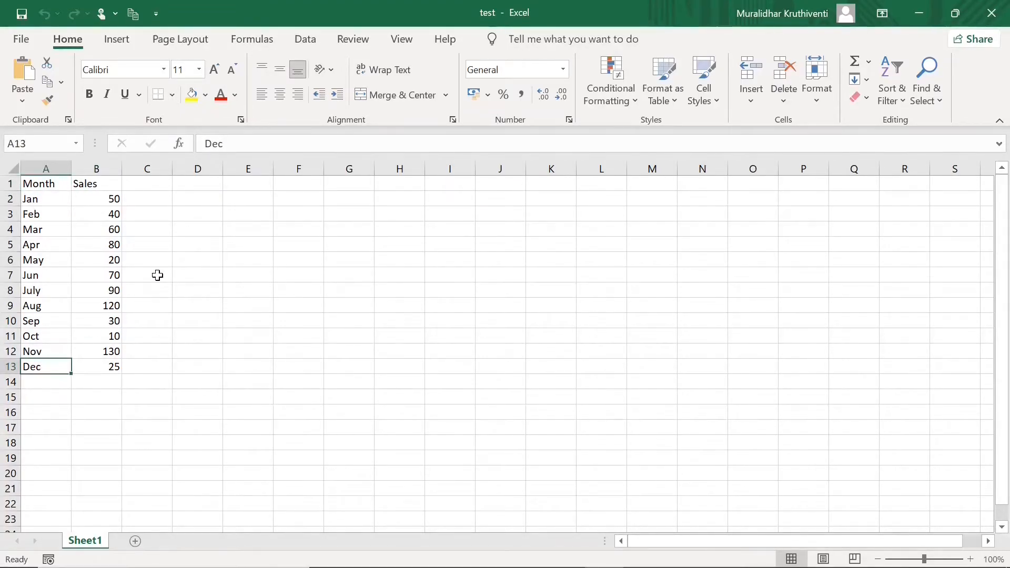
pyautogui.click(120, 201)
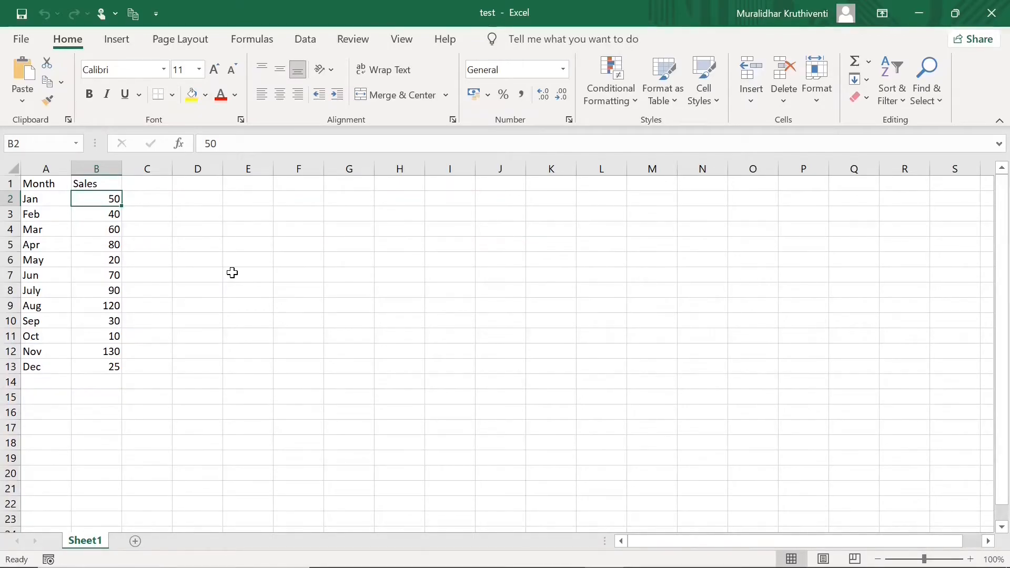
# Enable the Developer tab in the ribbon customization options.
pyautogui.rightClick(390, 119)
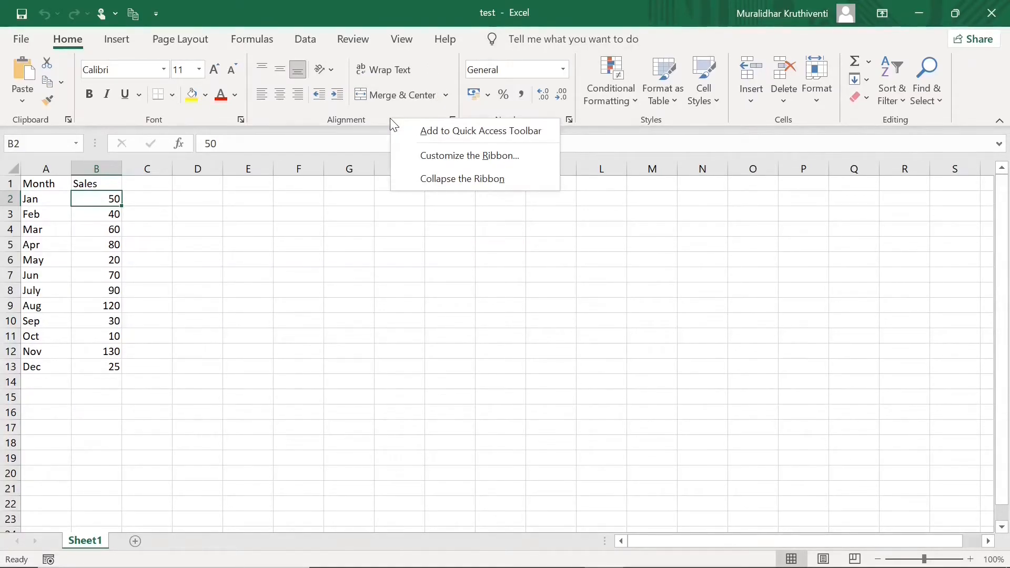
pyautogui.click(443, 159)
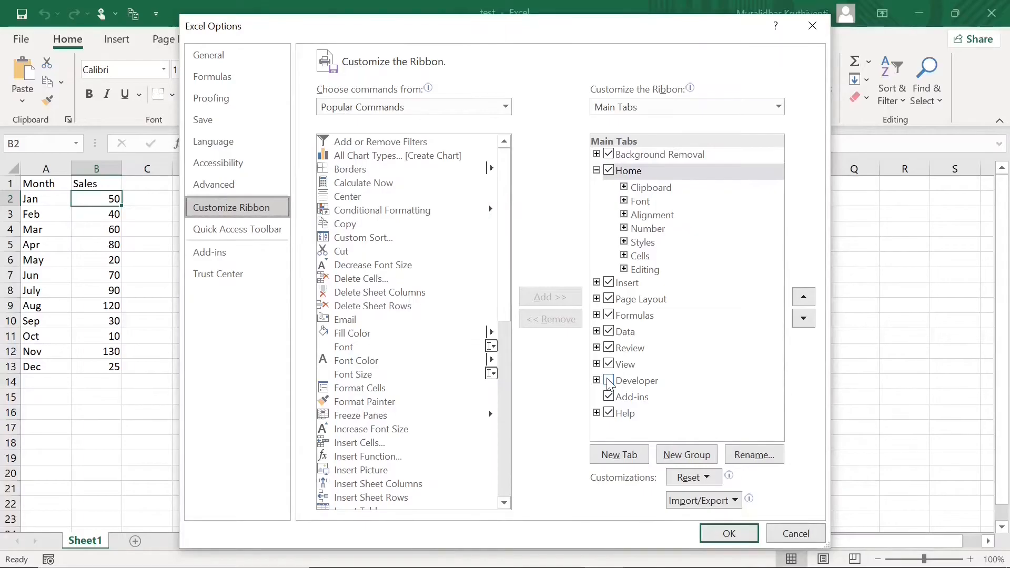
pyautogui.click(610, 383)
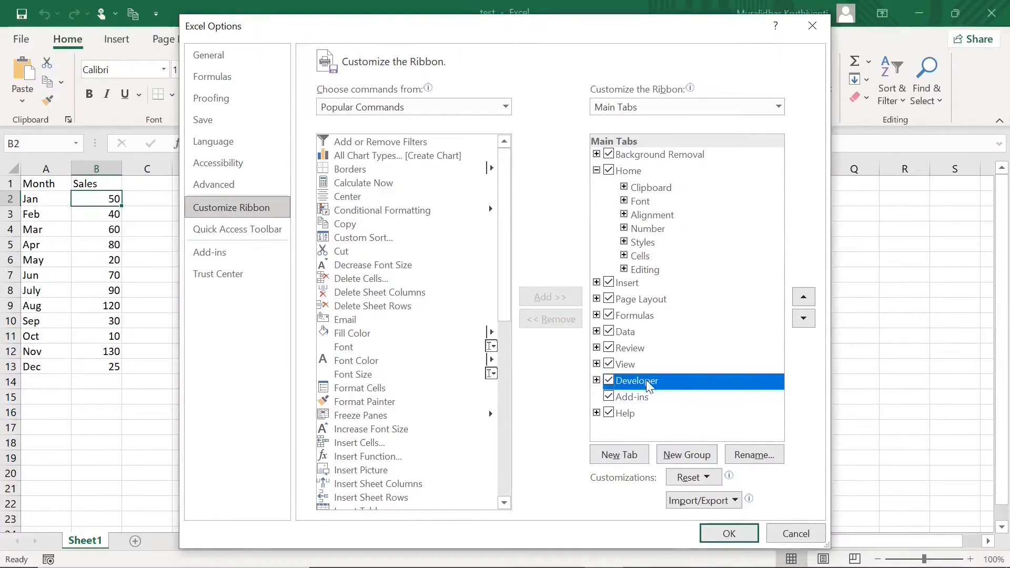
pyautogui.click(730, 535)
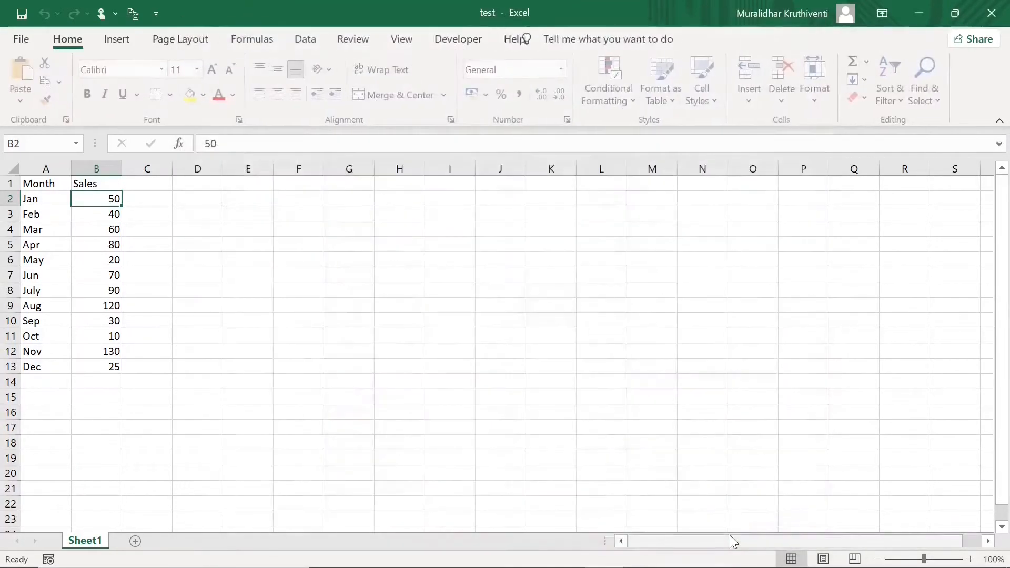
# Create a macro named mcr1 stored in This Workbook.
pyautogui.click(297, 274)
pyautogui.click(447, 44)
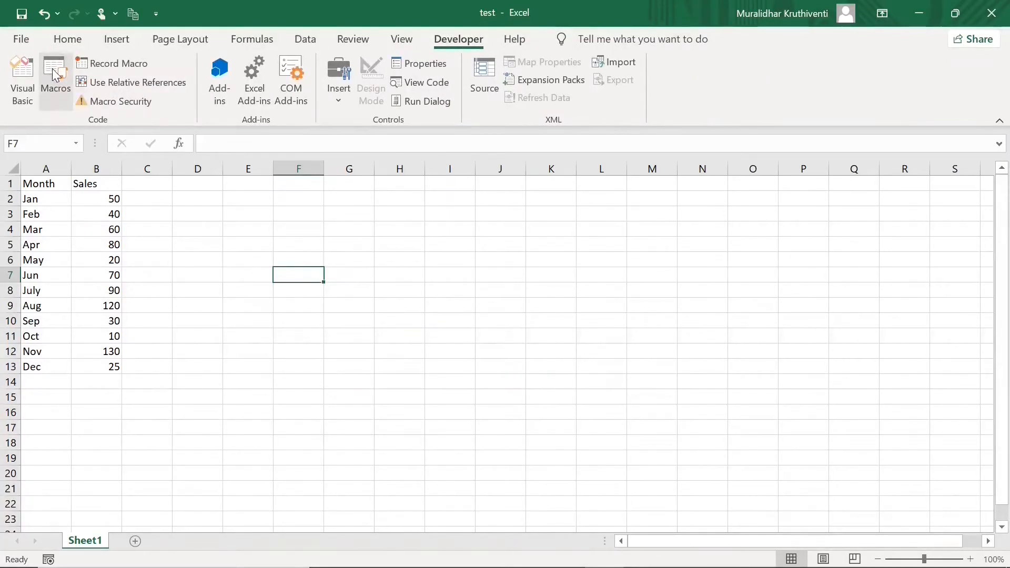
pyautogui.click(54, 73)
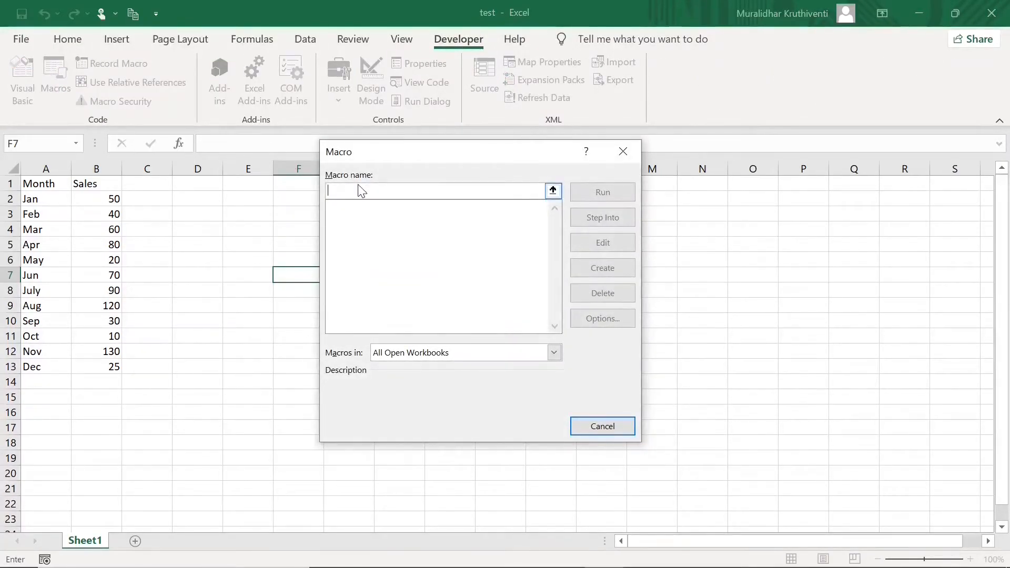
pyautogui.write('mcr1')
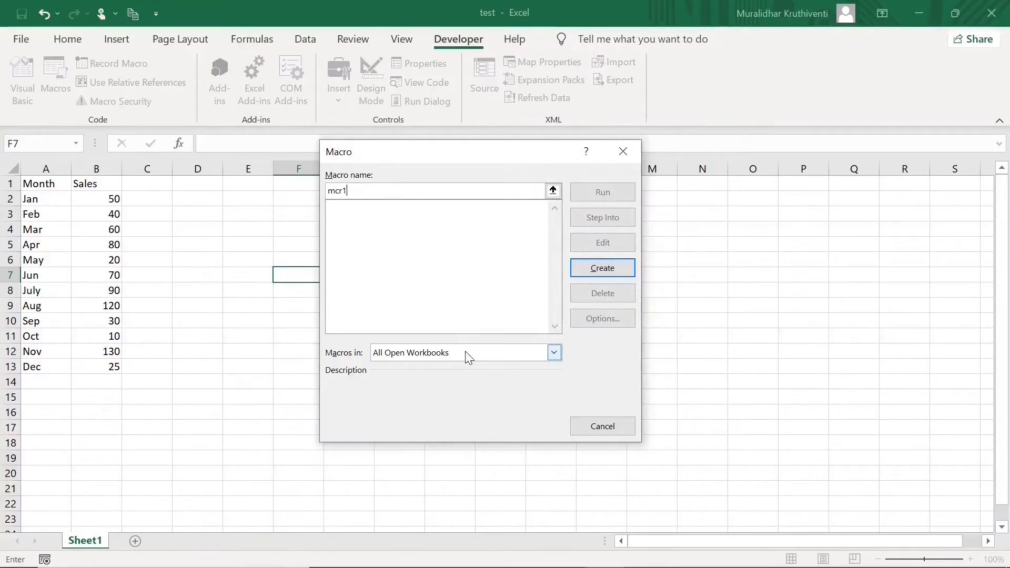
pyautogui.click(554, 354)
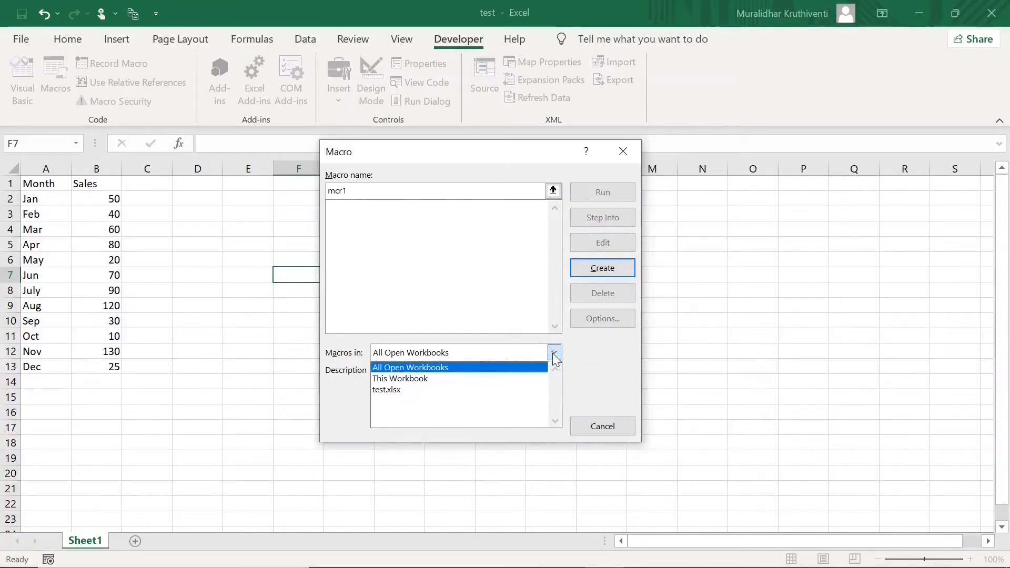
pyautogui.click(476, 379)
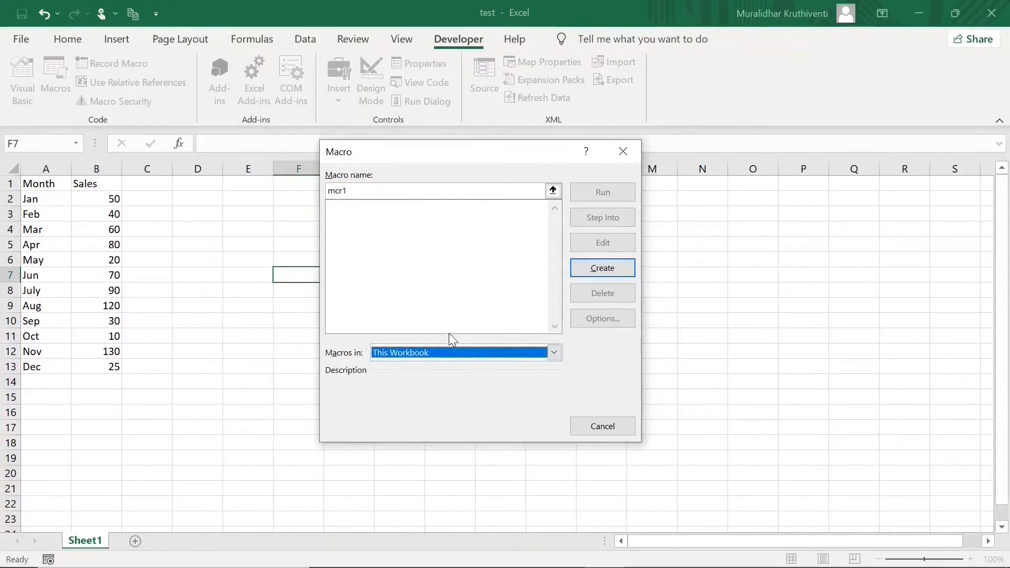
pyautogui.click(606, 270)
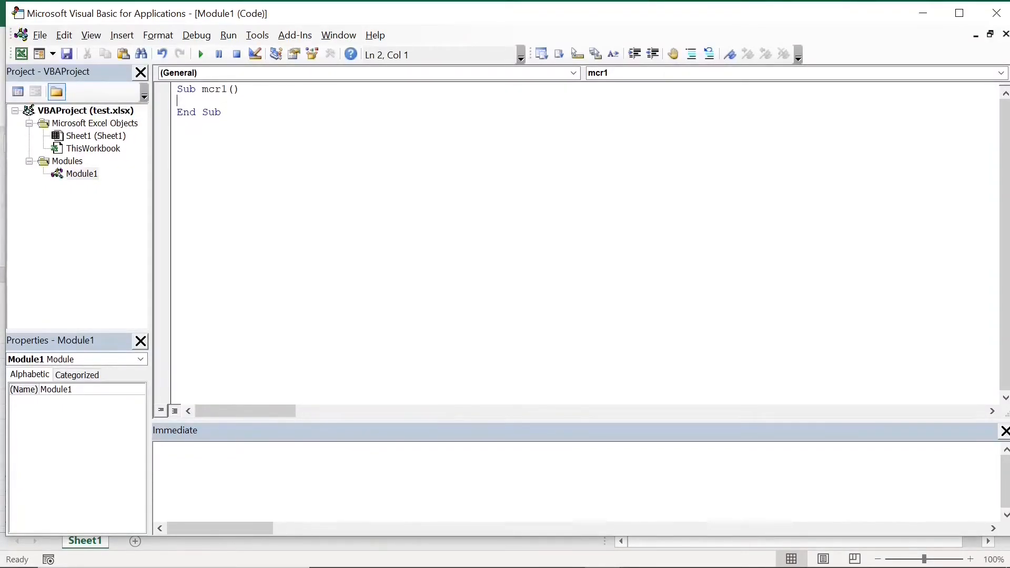
# Declare the variables rng and r as Range at the start of the mcr1 procedure.
pyautogui.moveTo(221, 112); pyautogui.dragTo(196, 112)
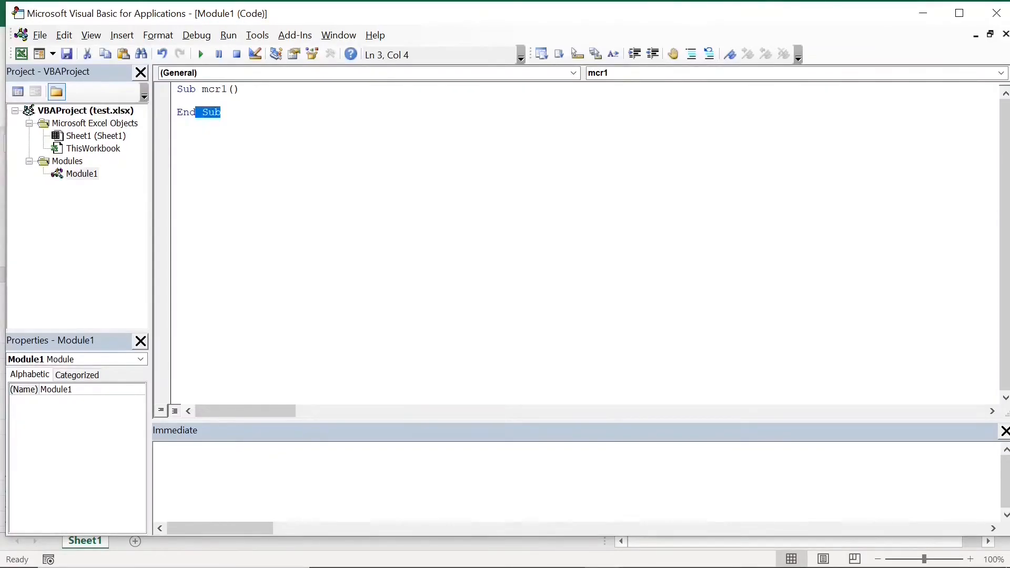
pyautogui.click(178, 101)
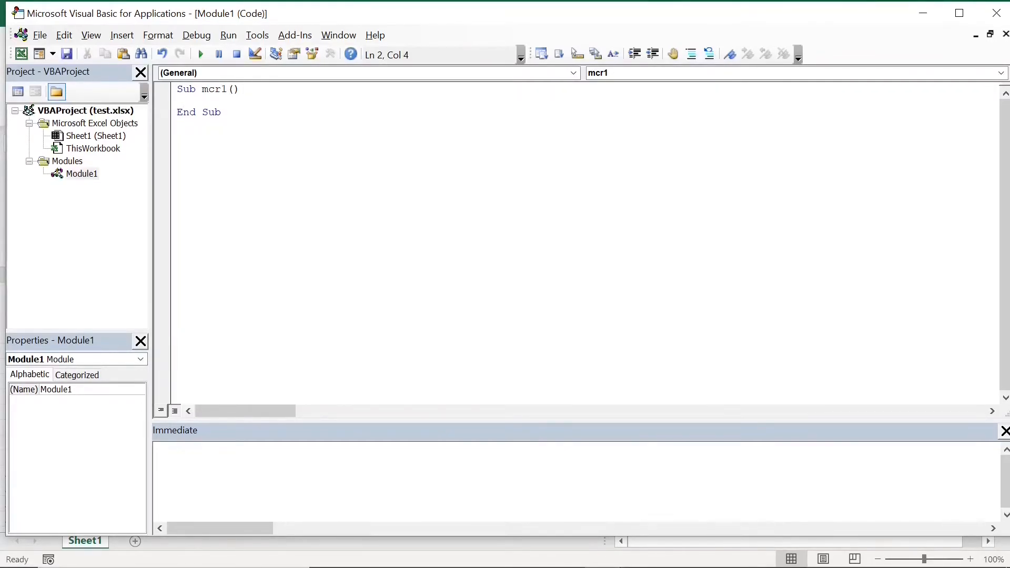
pyautogui.write('Dim rng as Ra')
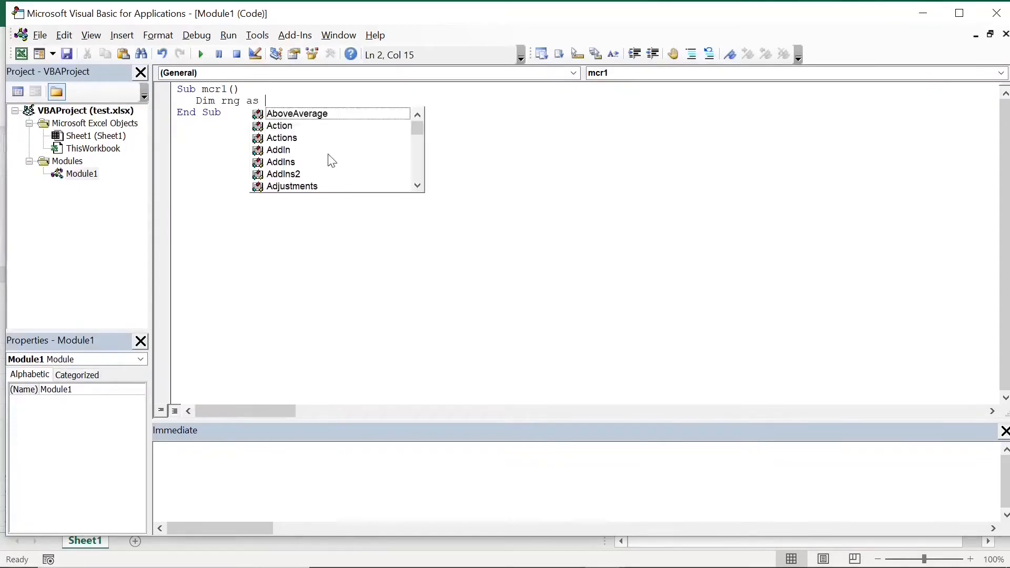
pyautogui.press('Tab')
pyautogui.press('Return')
pyautogui.write('Dim r as Ra')
pyautogui.press('Tab')
pyautogui.press('Return')
pyautogui.press('Return')
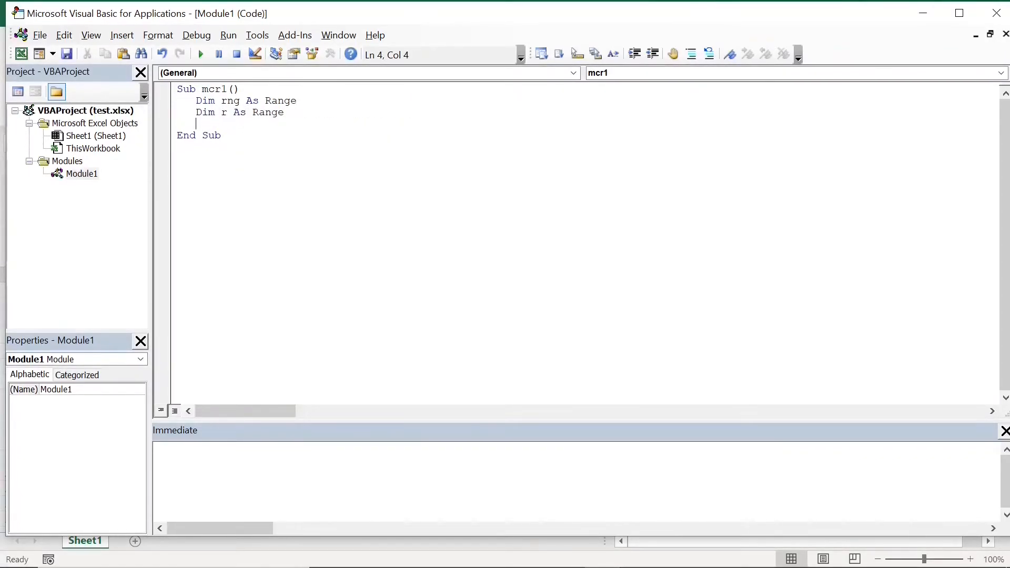
# Set rng to Range("B2:B13") below the variable declarations.
pyautogui.write('Set rng=')
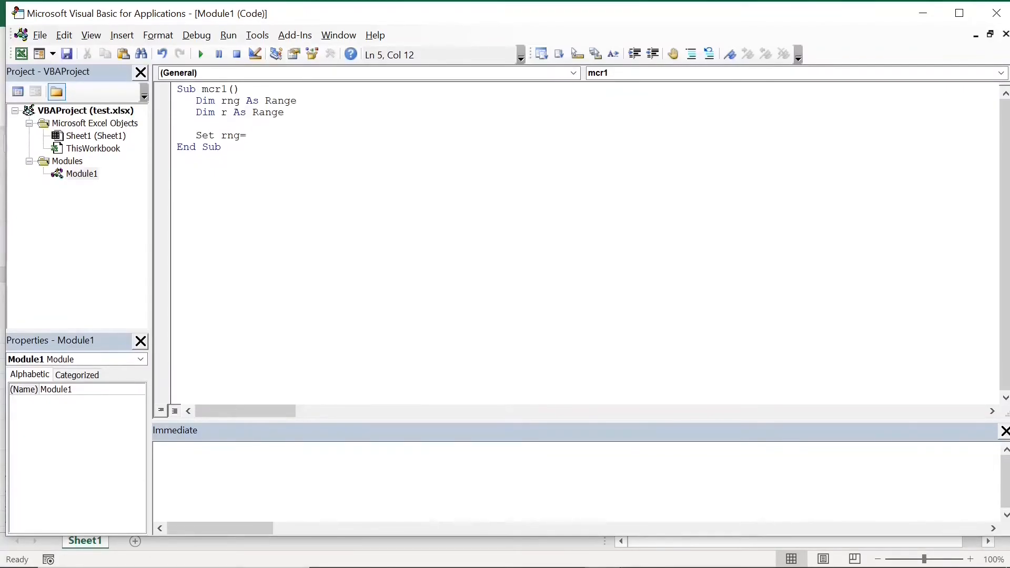
pyautogui.write('Range("B2:')
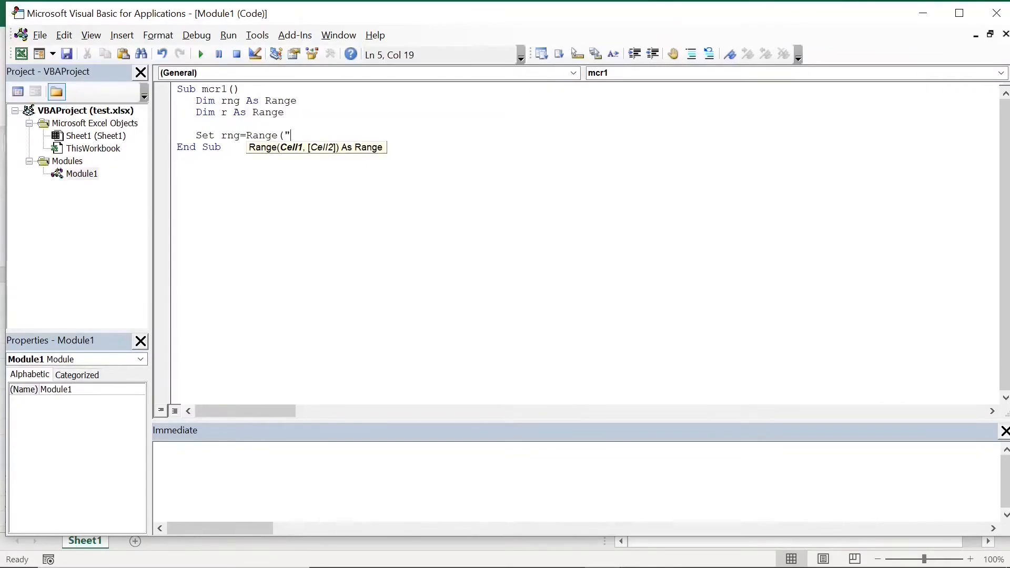
pyautogui.write('B13")')
pyautogui.press('Return')
pyautogui.press('Return')
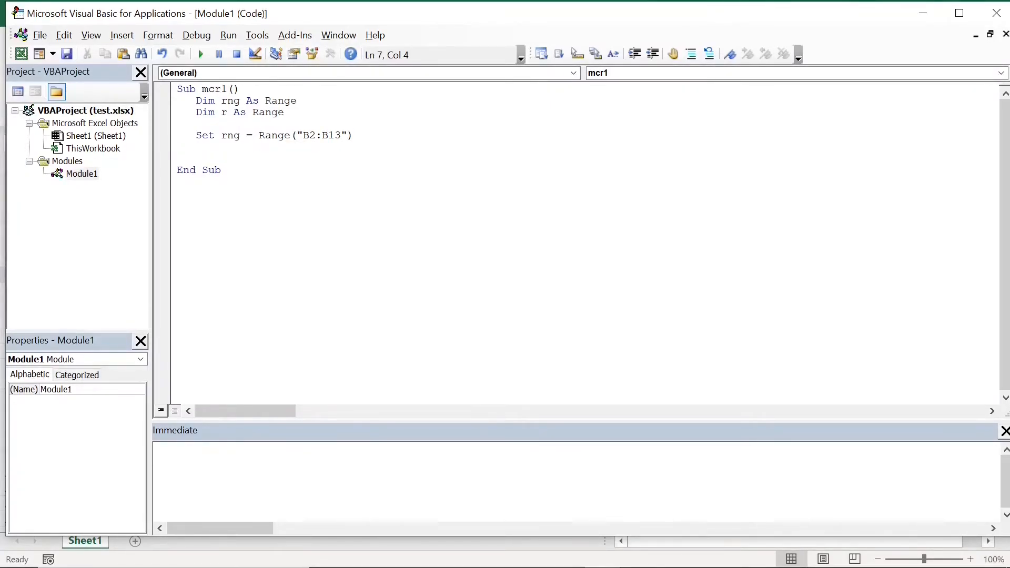
# Add a For Each r In rng loop closed with Next.
pyautogui.write('For each r in rng')
pyautogui.press('Return')
pyautogui.press('Return')
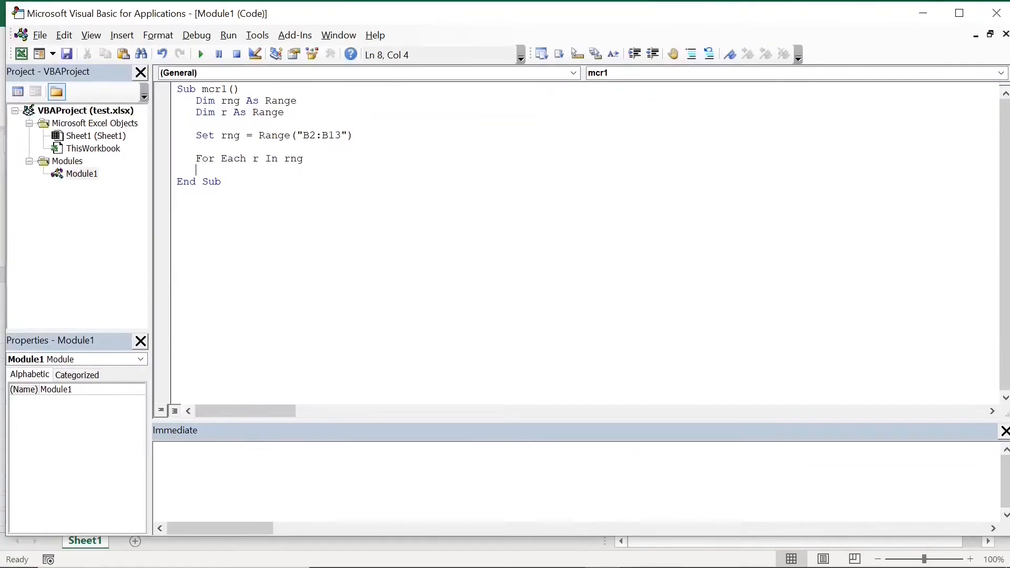
pyautogui.write('Next')
# Start an If block inside the For Each loop with the condition r.Value > 90.
pyautogui.press('Up')
pyautogui.write('if r')
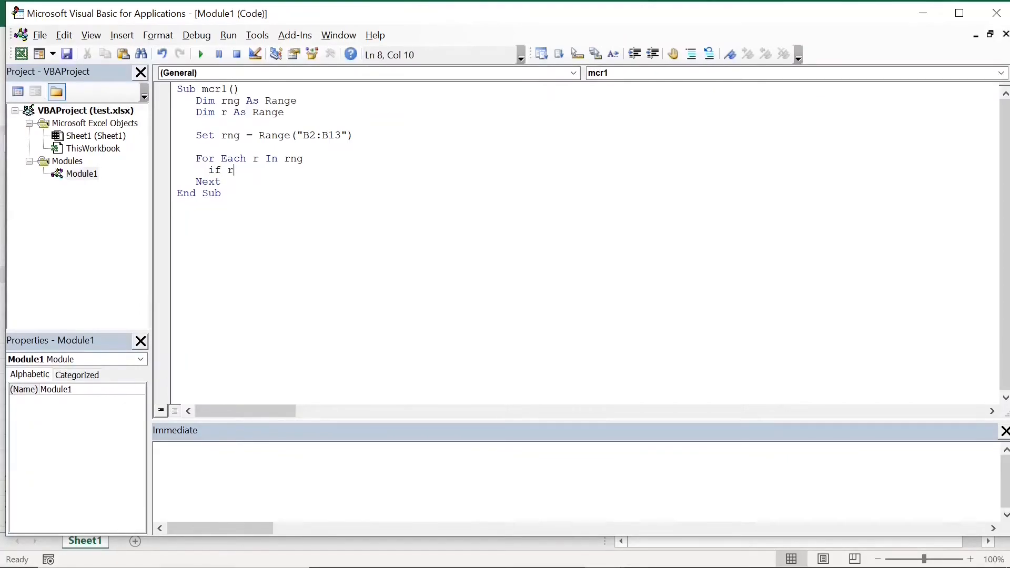
pyautogui.write('.')
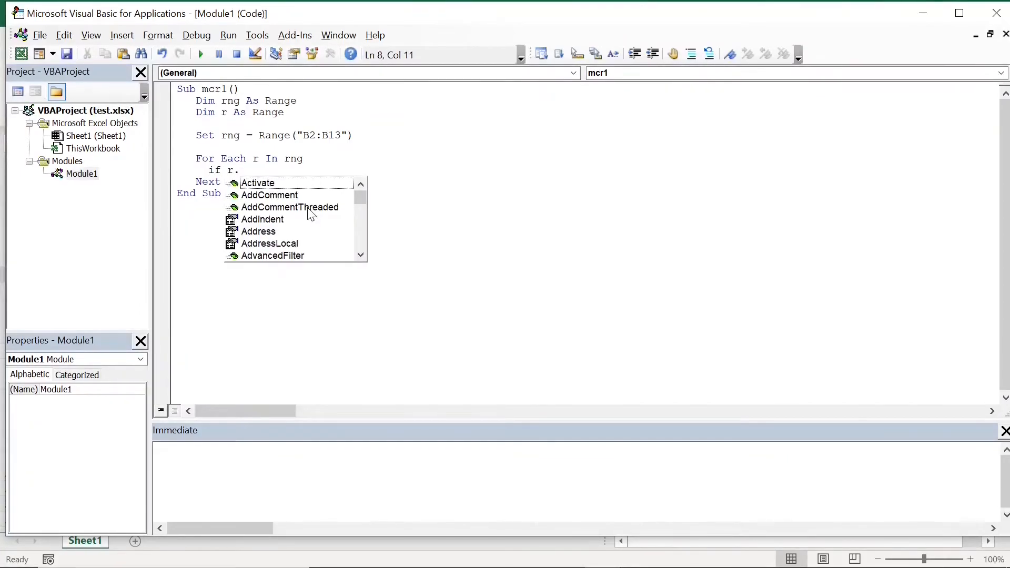
pyautogui.write('va')
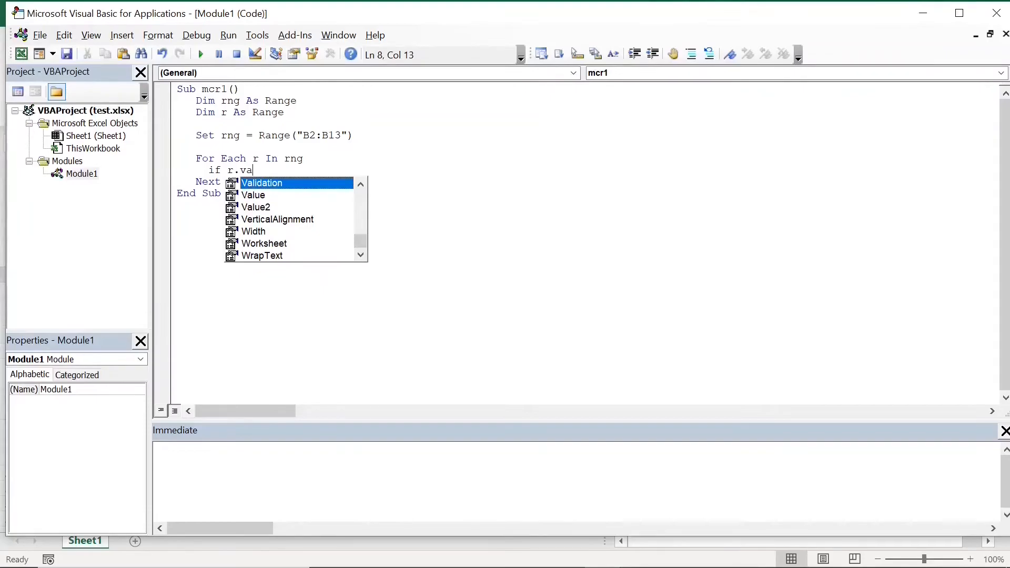
pyautogui.doubleClick(256, 195)
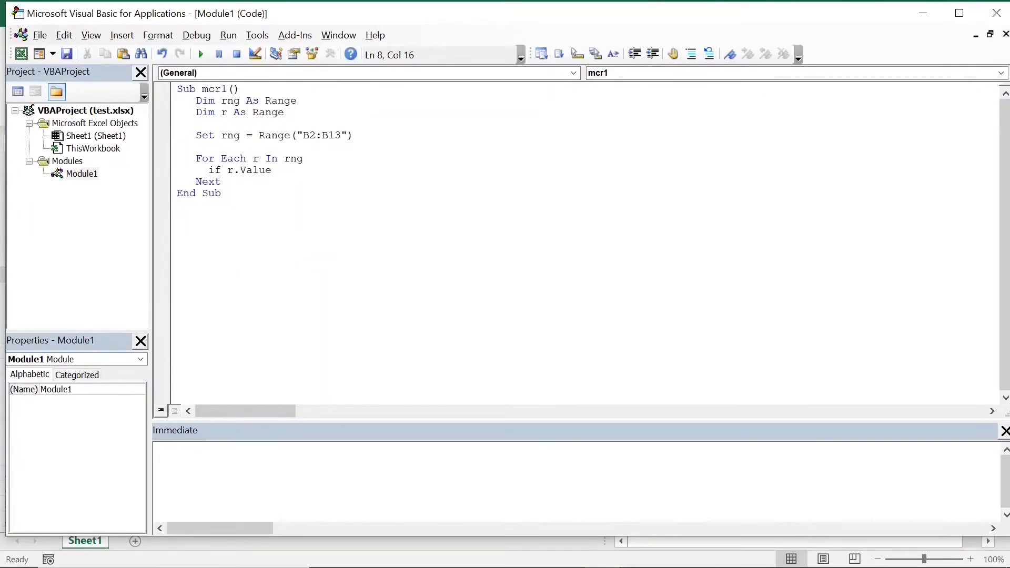
pyautogui.write('> 90 then')
pyautogui.press('Return')
# Set r.Interior.Color to vbGreen in the branch for values above 90.
pyautogui.press('Tab')
pyautogui.write('r.int')
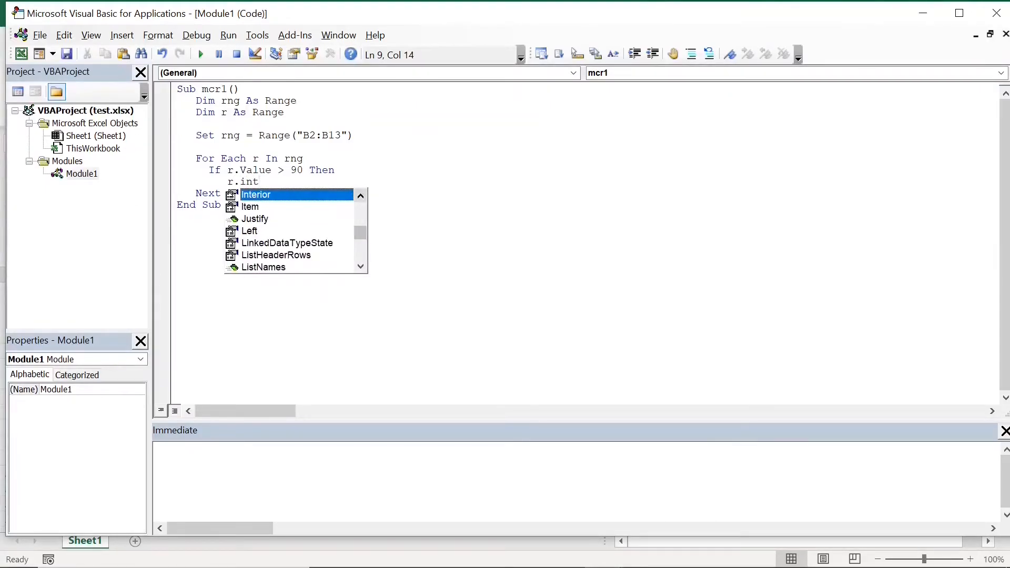
pyautogui.press('Tab')
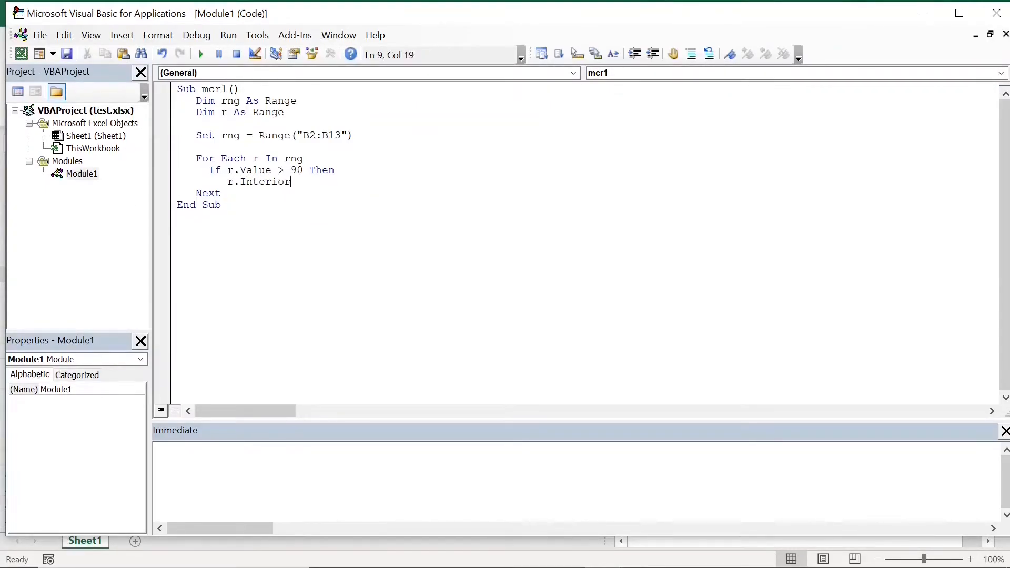
pyautogui.write('.co')
pyautogui.press('Tab')
pyautogui.write('= vbgreen')
pyautogui.press('Return')
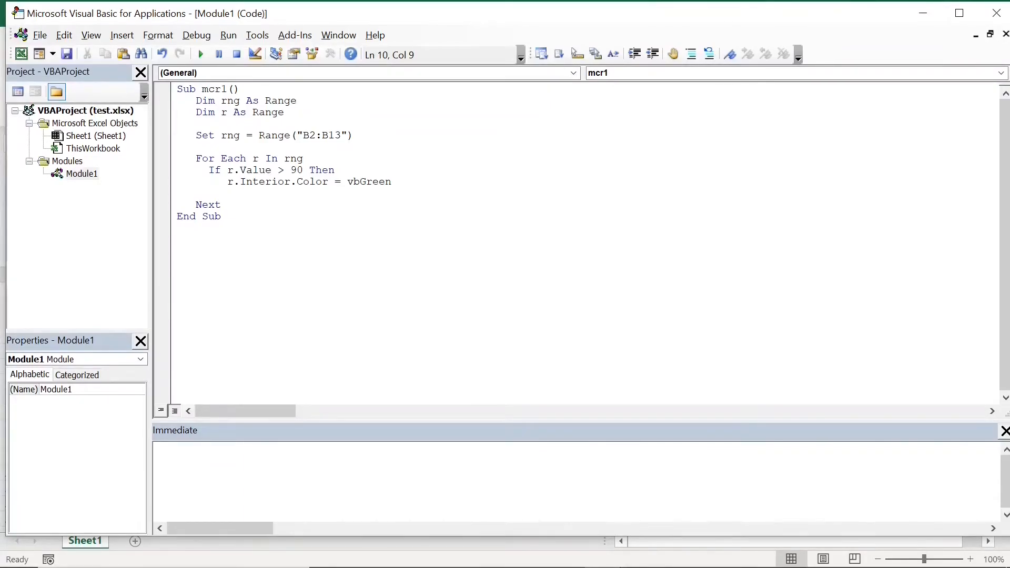
# Add an ElseIf branch with the condition r.Value < 50 below the green colour line.
pyautogui.press('BackSpace')
pyautogui.write('Elseif r.va')
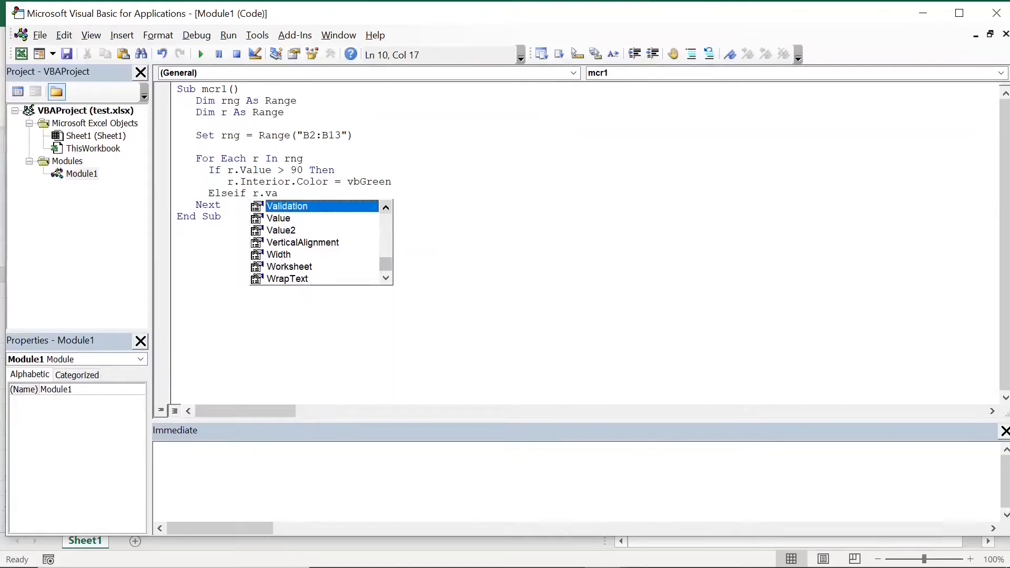
pyautogui.doubleClick(294, 219)
pyautogui.write('< ')
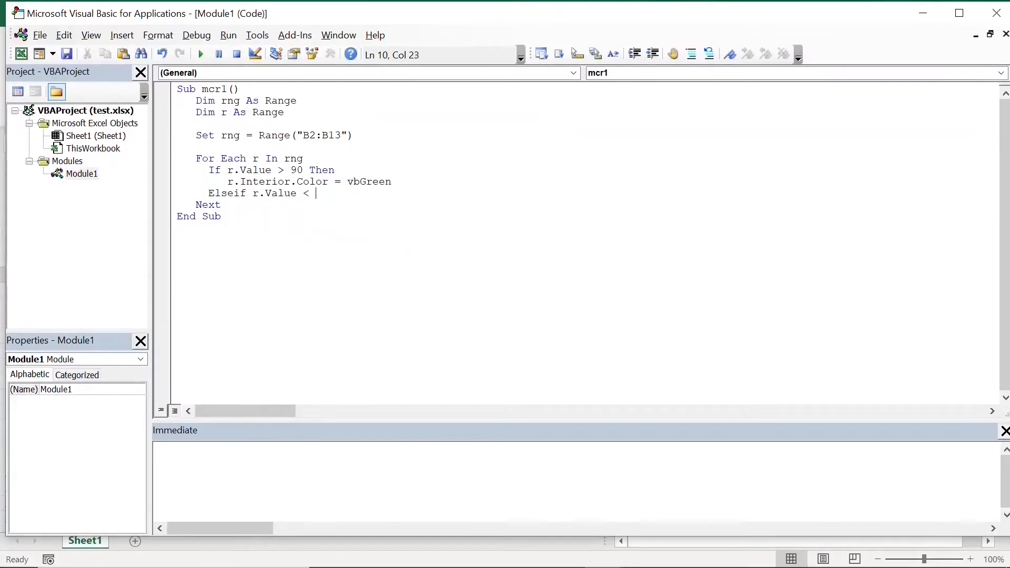
pyautogui.write('50 then')
pyautogui.press('Return')
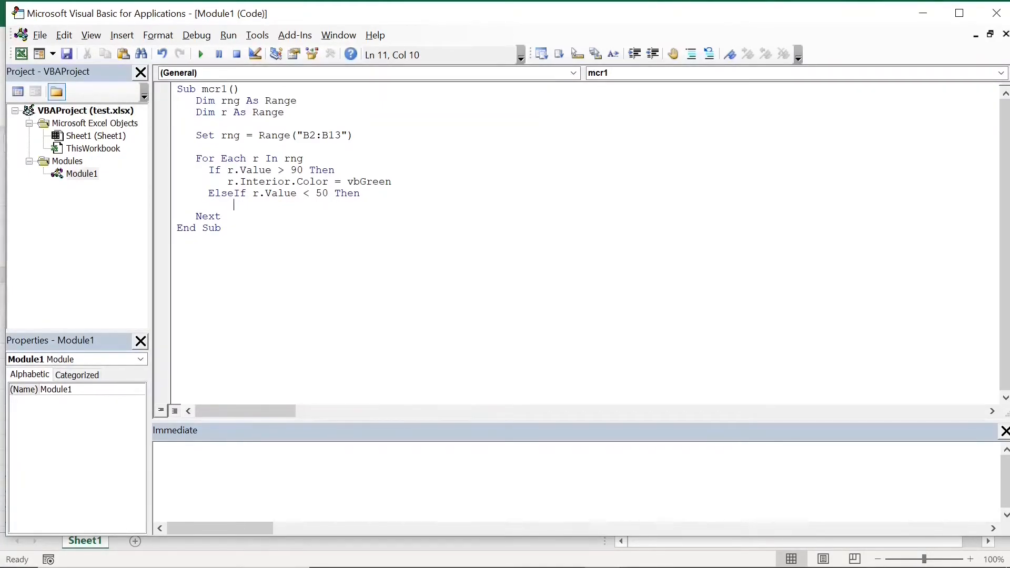
# Set r.Interior.Color to vbRed in the branch for values below 50.
pyautogui.press('BackSpace')
pyautogui.write('r.int')
pyautogui.press('Tab')
pyautogui.write('.col')
pyautogui.press('Tab')
pyautogui.write('=vbRed')
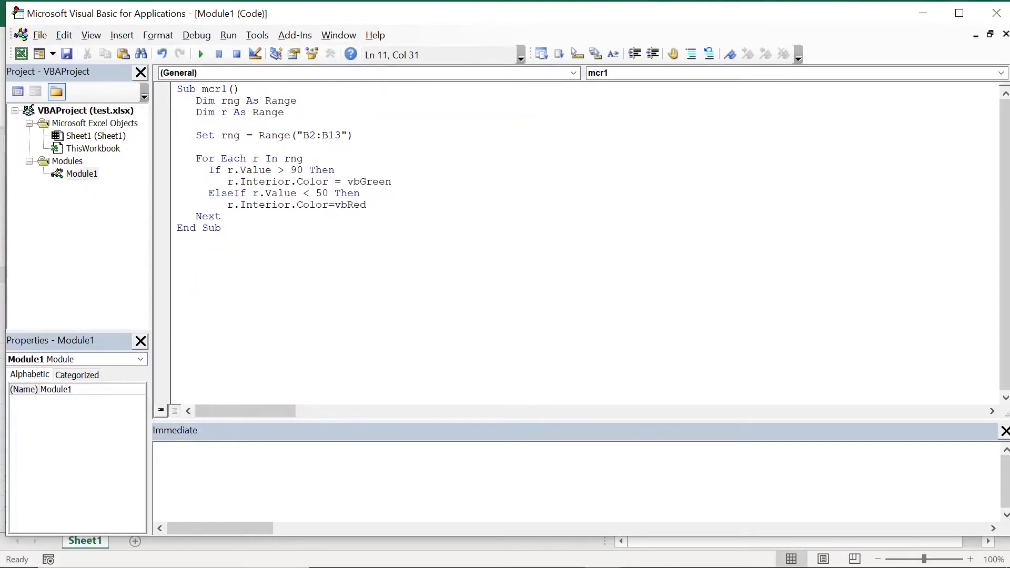
pyautogui.press('Return')
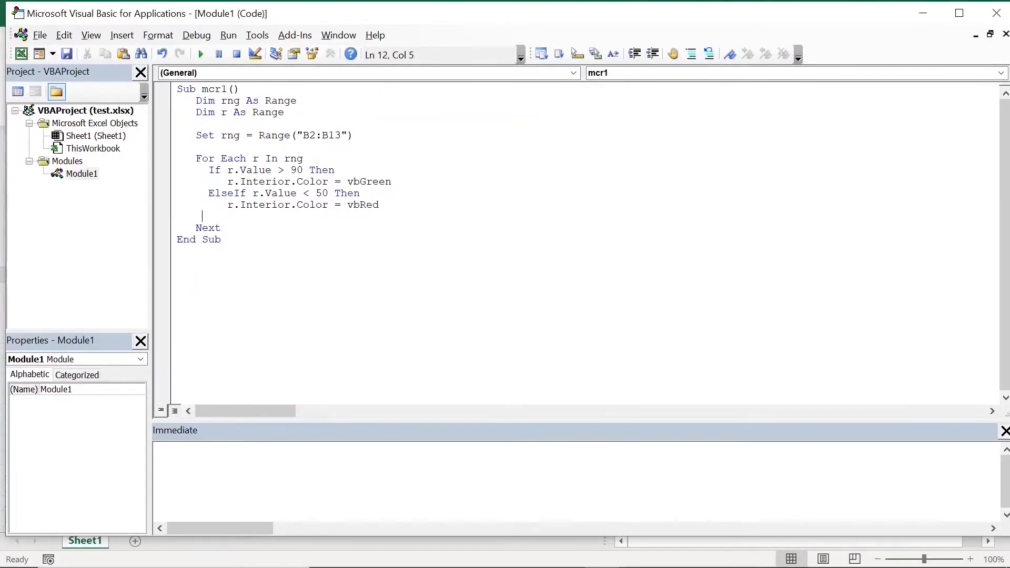
# Add an Else branch that sets r.Interior.Color to vbYellow.
pyautogui.write('Else')
pyautogui.press('Return')
pyautogui.write('r')
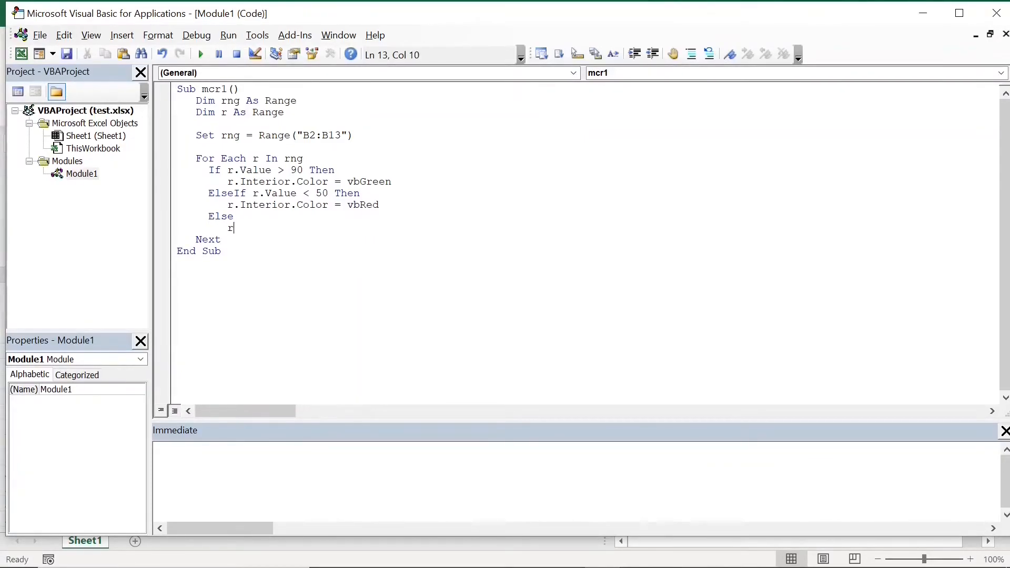
pyautogui.write('.int')
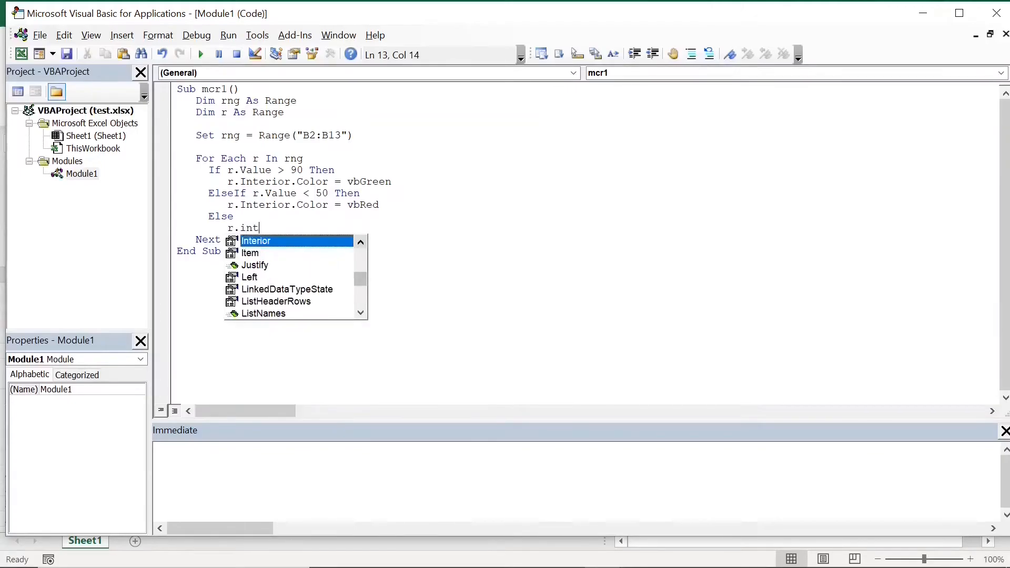
pyautogui.press('Tab')
pyautogui.write('.')
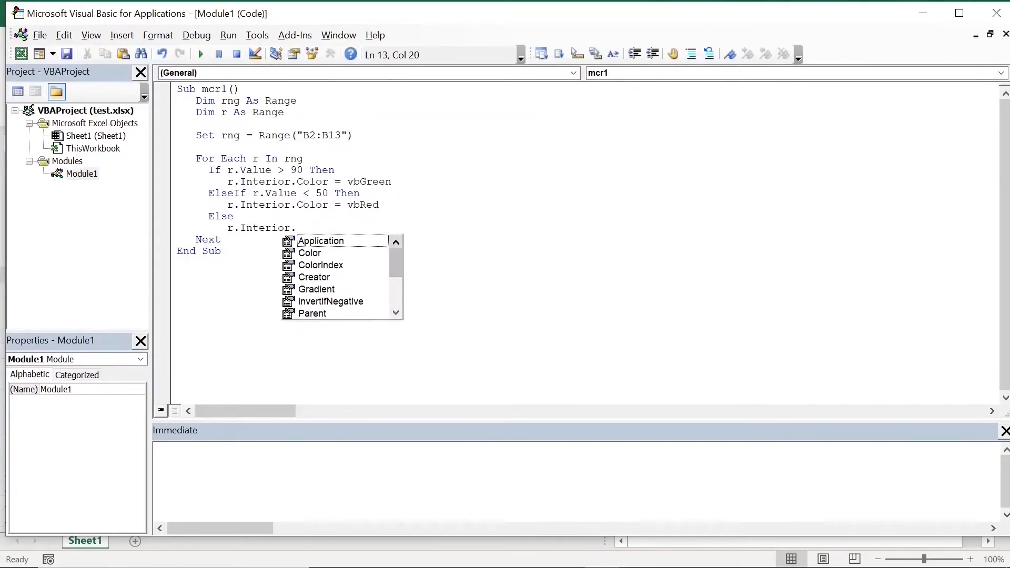
pyautogui.write('c')
pyautogui.press('Tab')
pyautogui.write('=vbyellow')
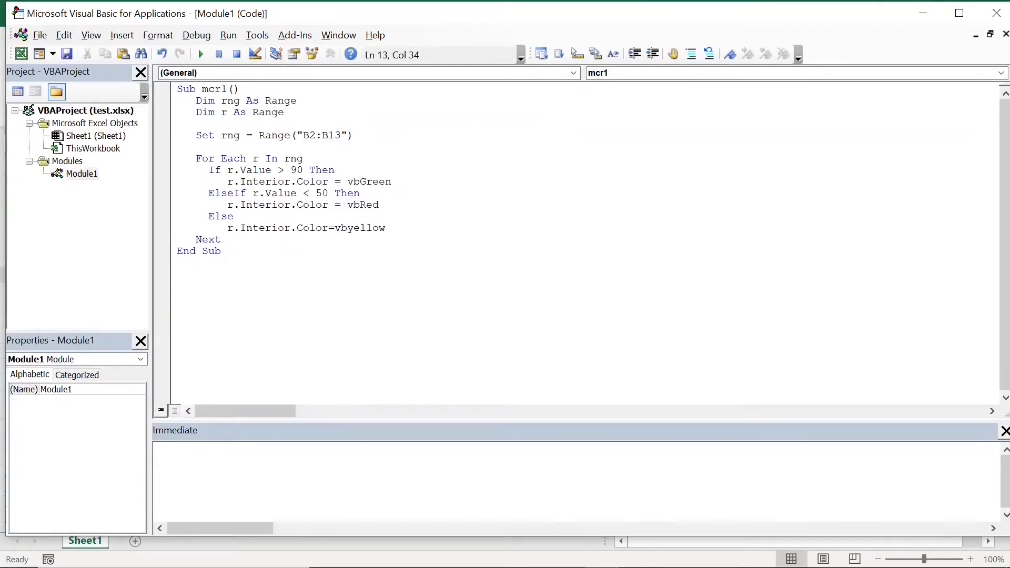
# Close the conditional block with End If above the Next line.
pyautogui.press('Return')
pyautogui.press('BackSpace')
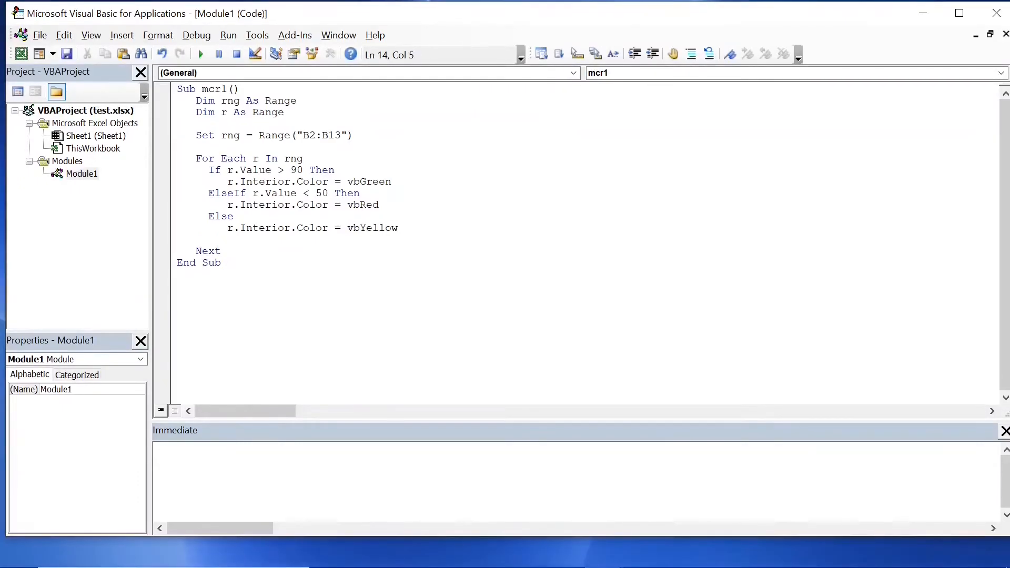
pyautogui.write('End if')
pyautogui.press('Down')
# Save the workbook test to the Desktop as an Excel Macro-Enabled Workbook.
pyautogui.click(67, 55)
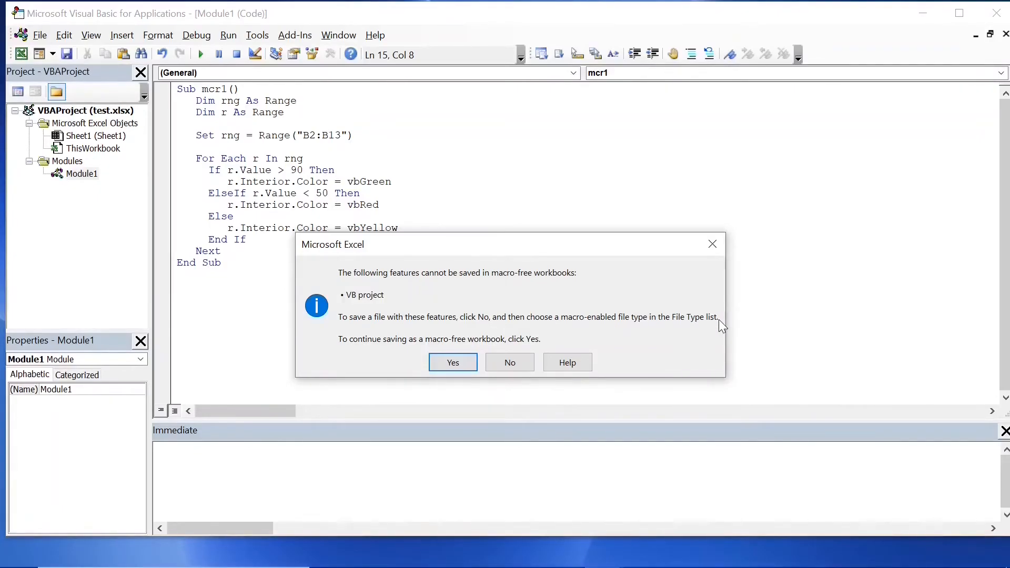
pyautogui.click(509, 362)
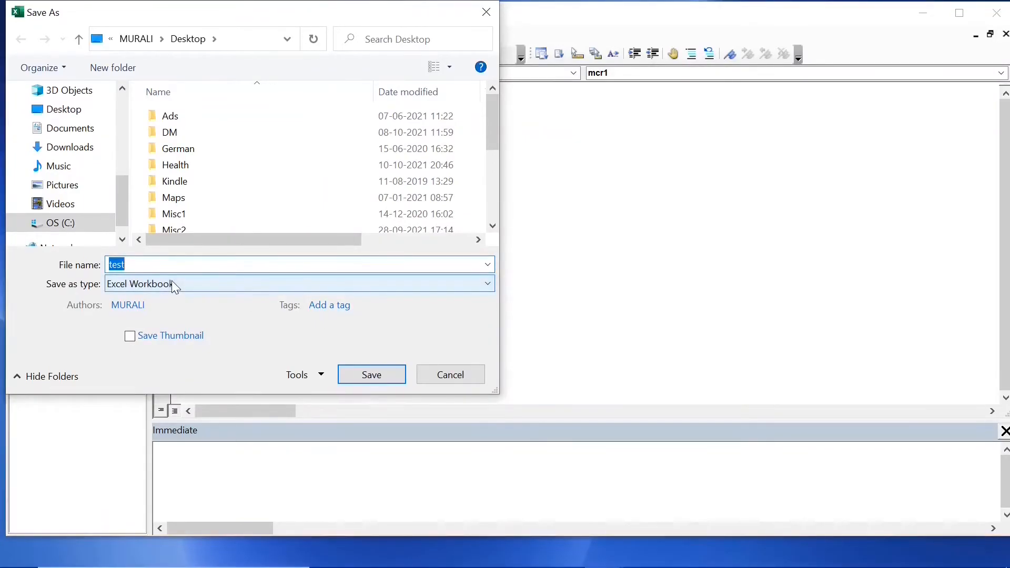
pyautogui.click(488, 284)
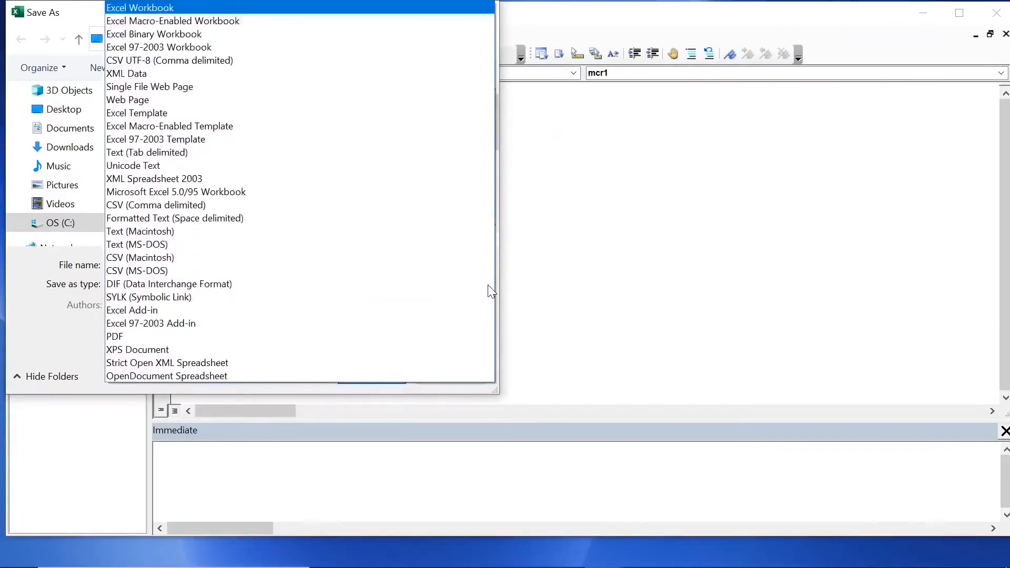
pyautogui.click(190, 23)
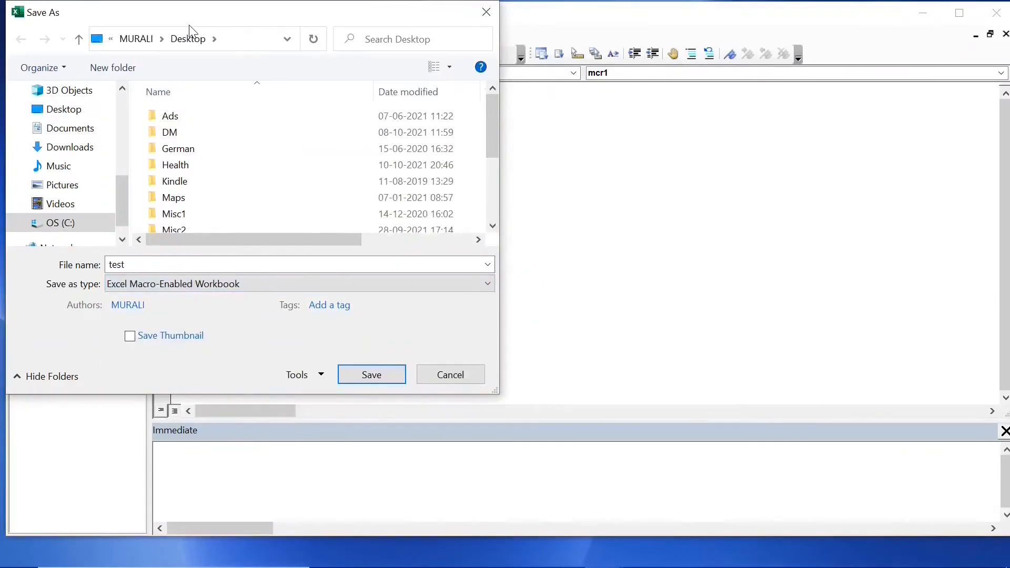
pyautogui.click(366, 374)
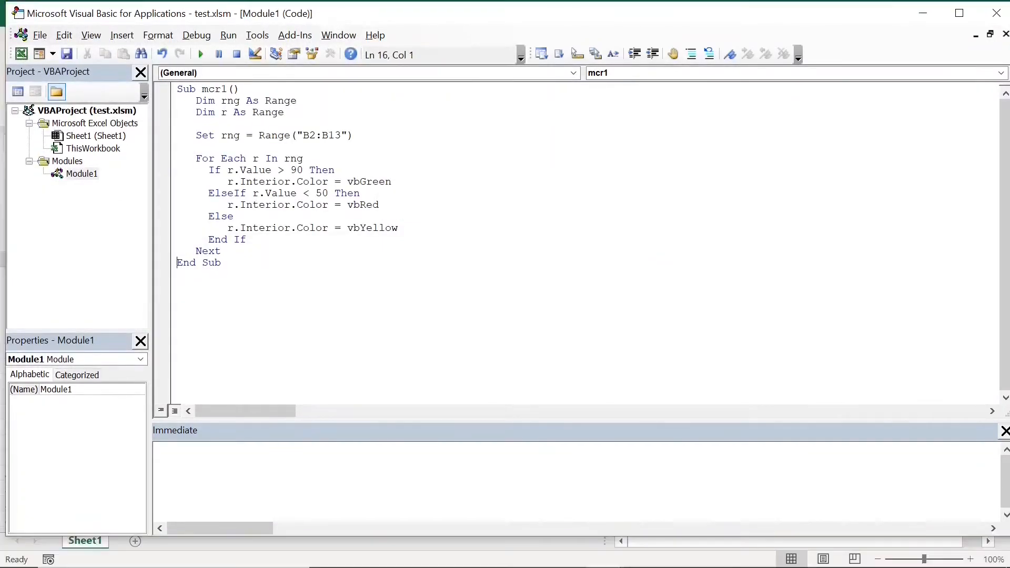
# Return to the worksheet and insert a form control button across F5:G6, accepting the default macro name.
pyautogui.hotkey('alt', 'F11')
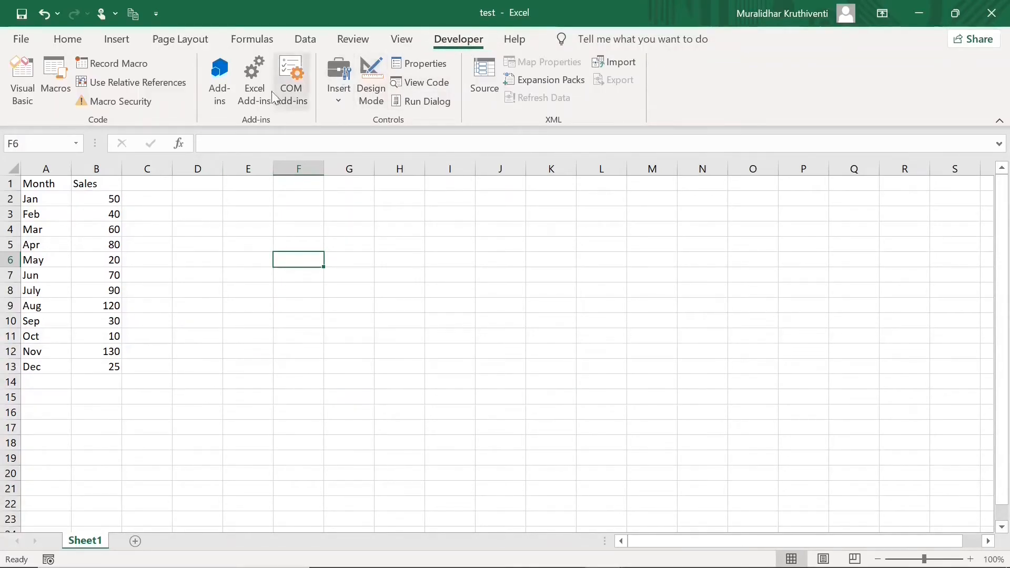
pyautogui.click(339, 98)
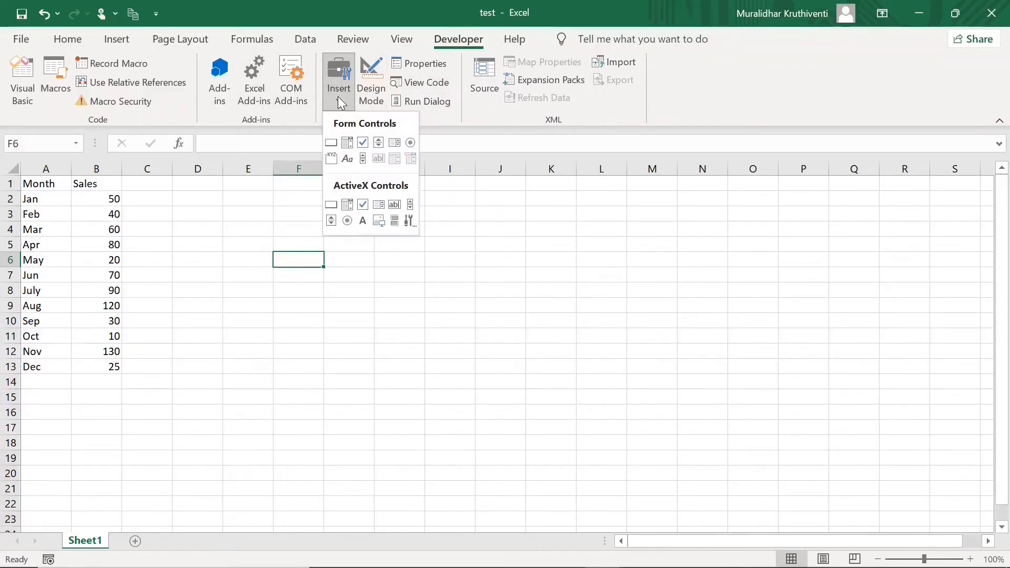
pyautogui.click(330, 141)
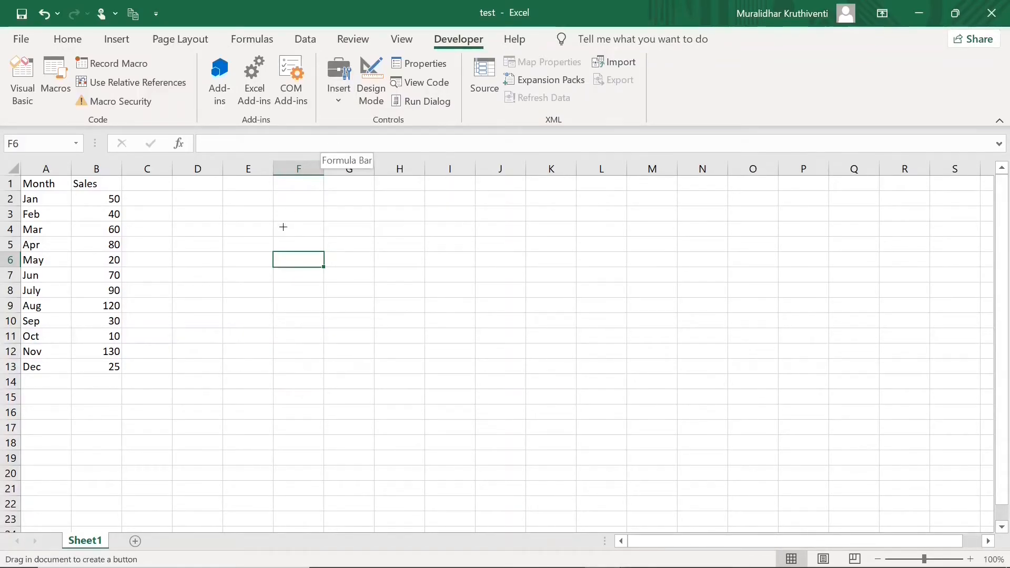
pyautogui.moveTo(275, 242)
pyautogui.mouseDown()
pyautogui.moveTo(302, 266)
pyautogui.moveTo(362, 276)
pyautogui.mouseUp()
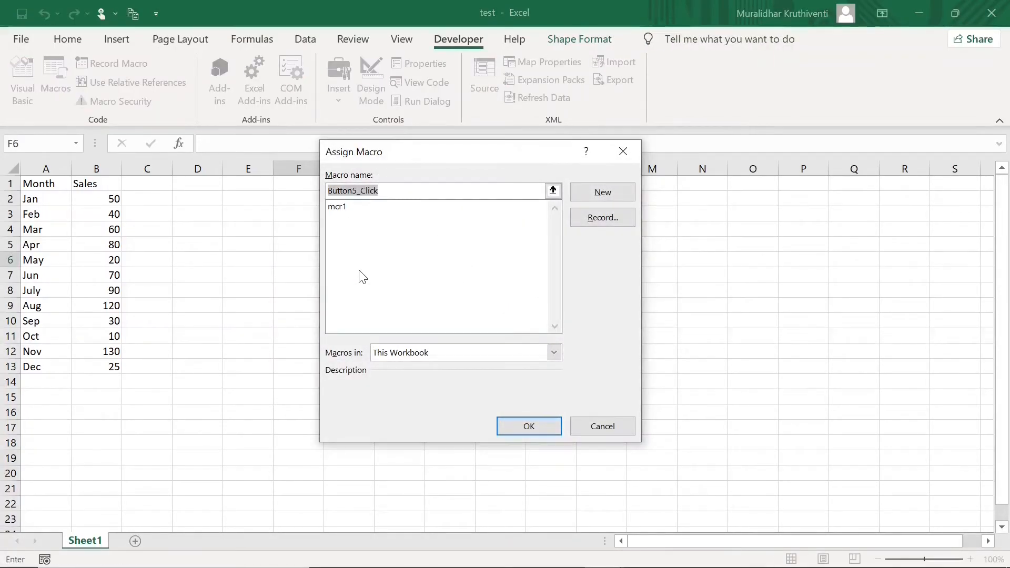
pyautogui.click(538, 431)
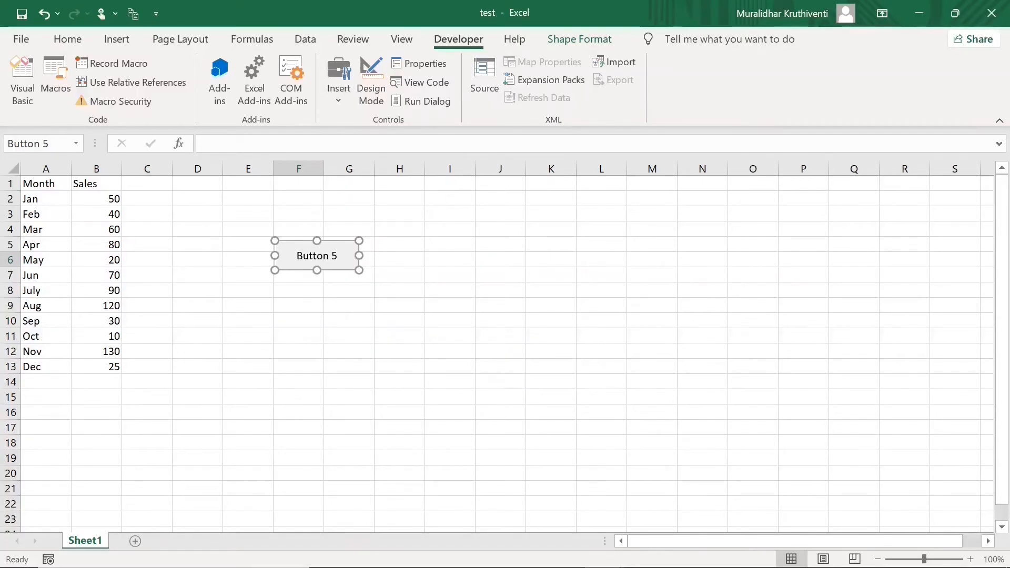
# Create a new click procedure for the button through its macro assignment.
pyautogui.rightClick(297, 258)
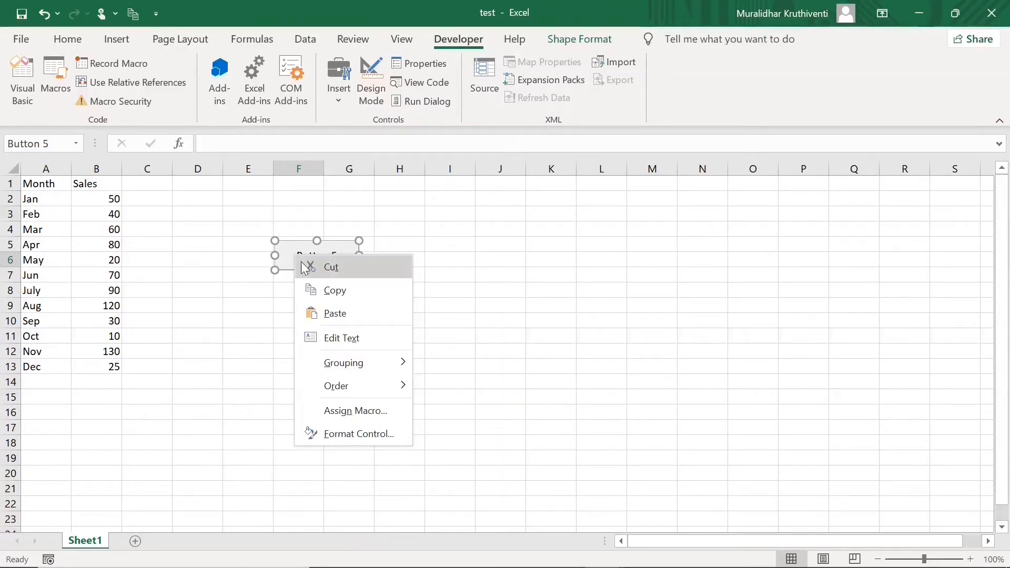
pyautogui.click(360, 411)
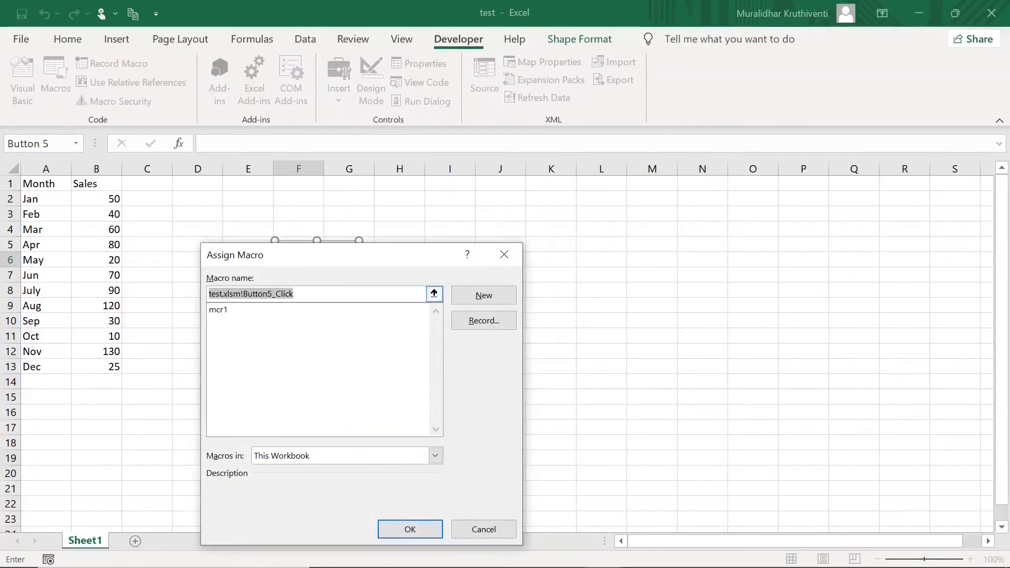
pyautogui.click(484, 295)
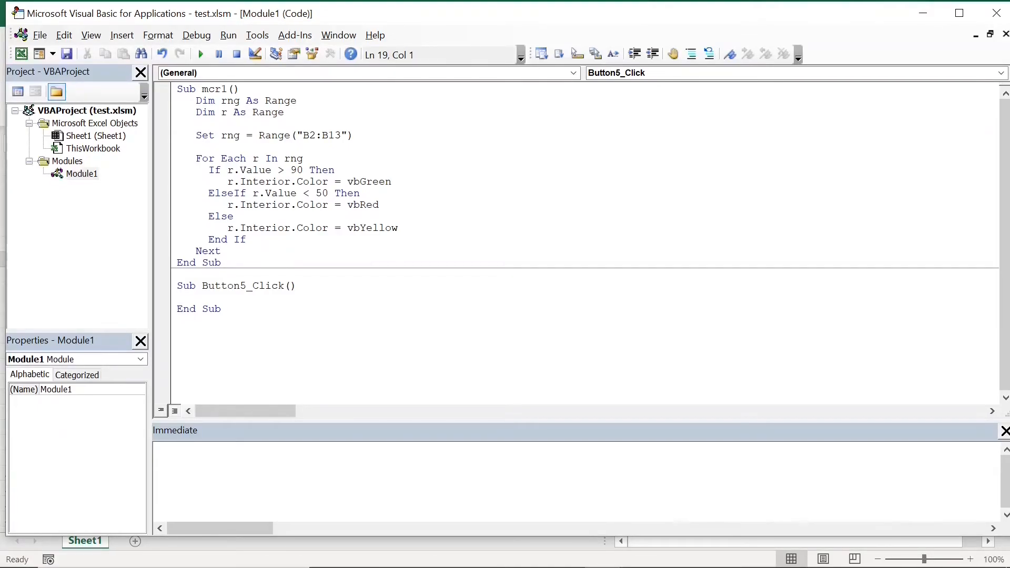
# Call mcr1 inside the button's click procedure.
pyautogui.moveTo(177, 286); pyautogui.dragTo(298, 285)
pyautogui.moveTo(221, 309); pyautogui.dragTo(177, 309)
pyautogui.click(179, 297)
pyautogui.write('mcr1')
pyautogui.click(177, 309)
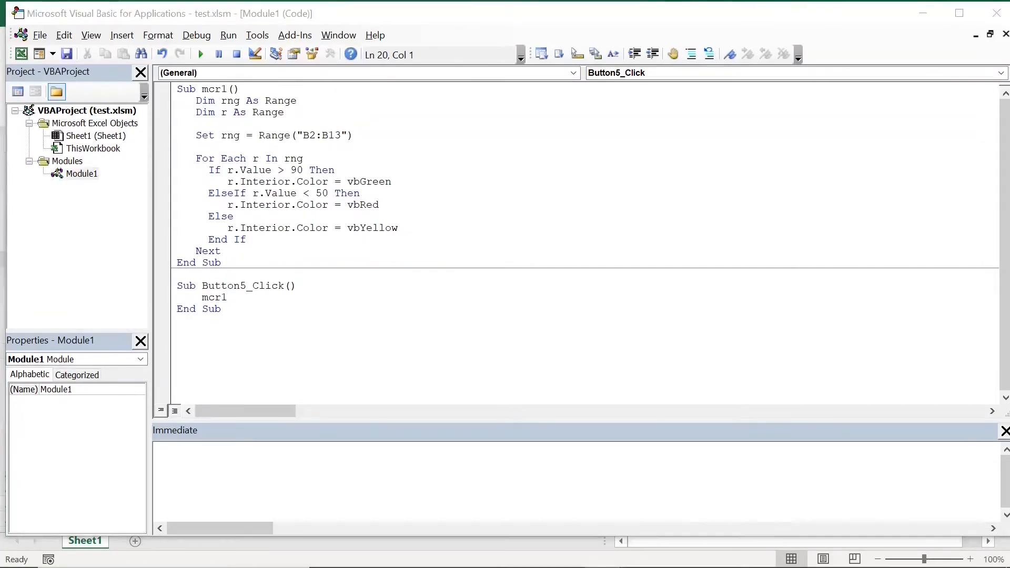
# Return to the worksheet, deselect the button and run its macro to colour the sales cells.
pyautogui.hotkey('alt', 'F11')
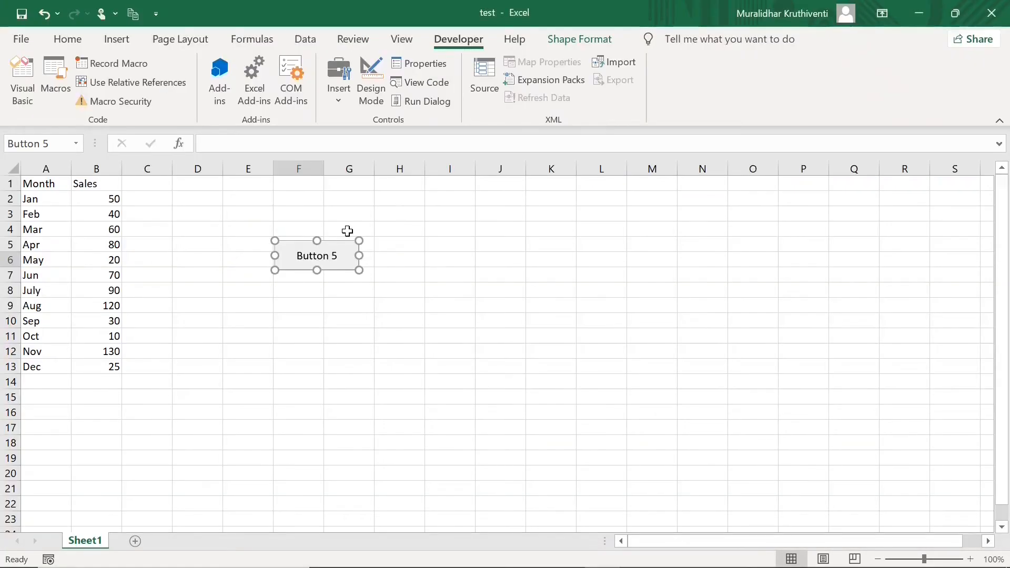
pyautogui.click(430, 334)
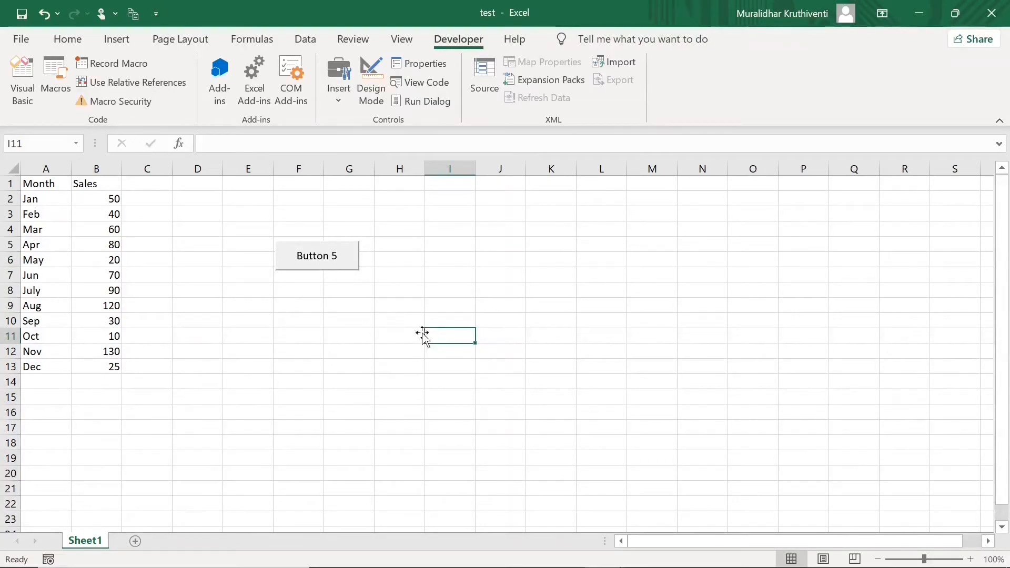
pyautogui.press('Up')
pyautogui.press('Up')
pyautogui.press('Left')
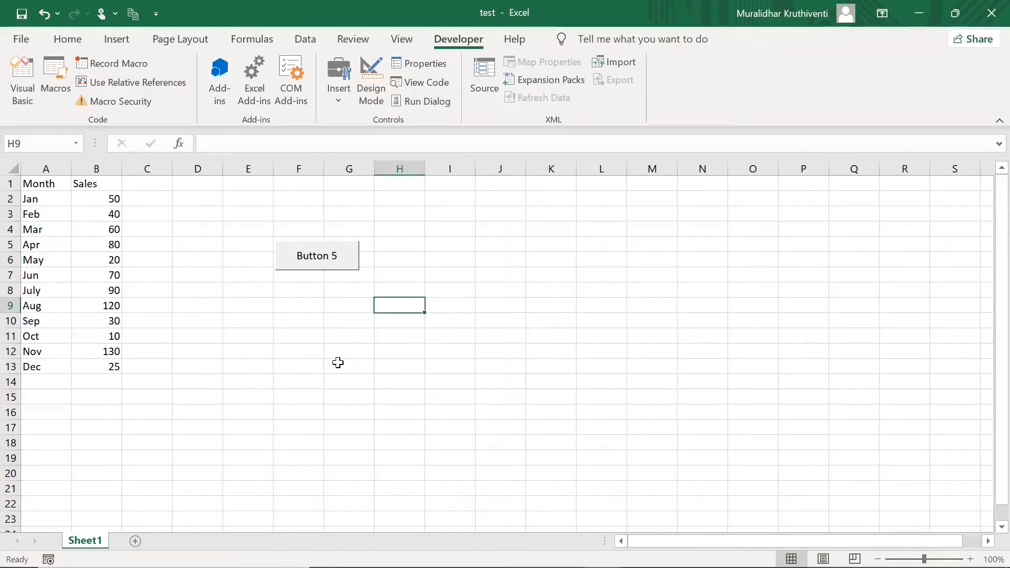
pyautogui.click(325, 270)
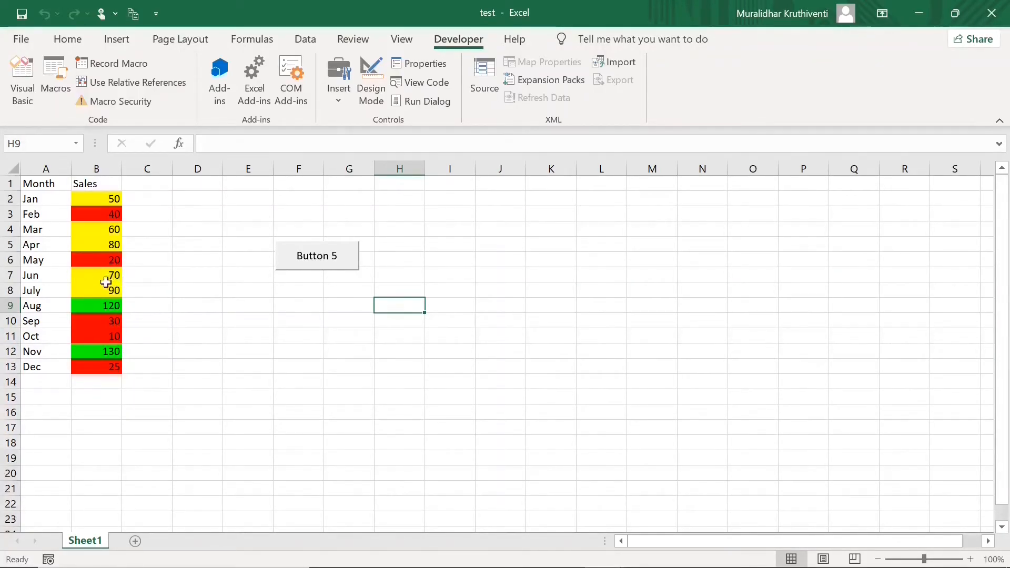
# In mcr1's Else branch, set the interior colour to RGB(100, 30, 50) and comment out vbYellow.
pyautogui.click(348, 294)
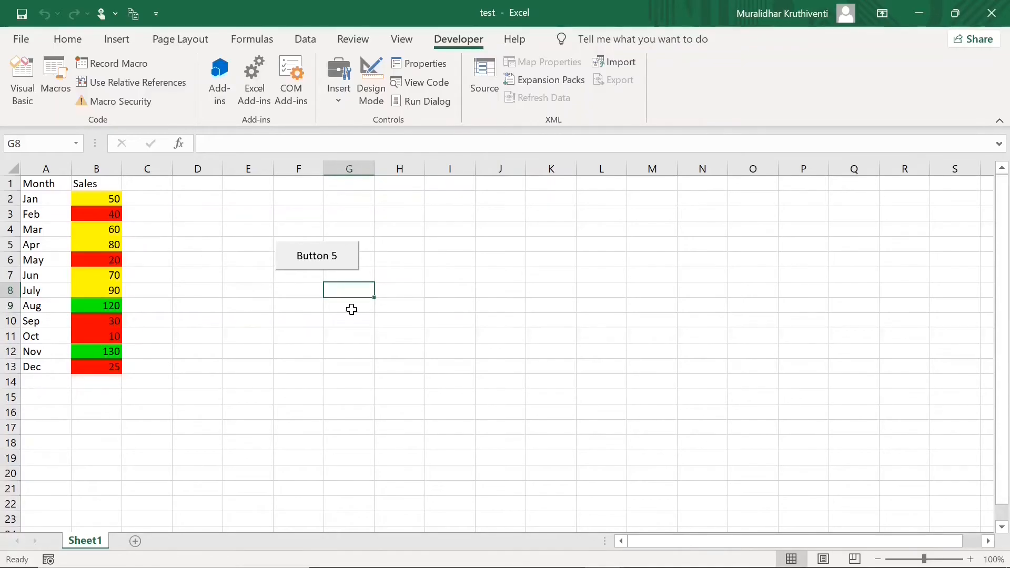
pyautogui.hotkey('alt', 'F11')
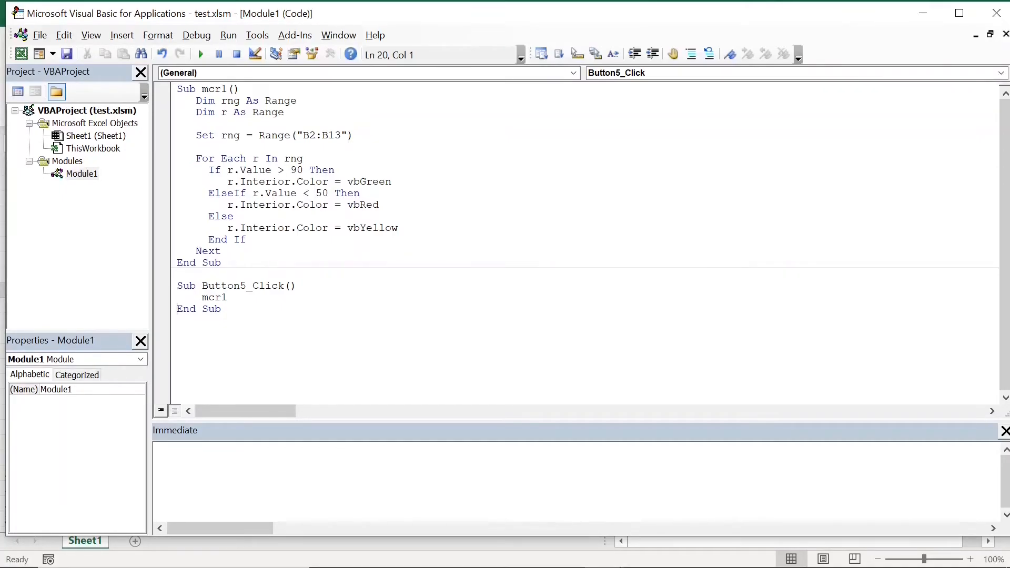
pyautogui.click(348, 228)
pyautogui.write("'")
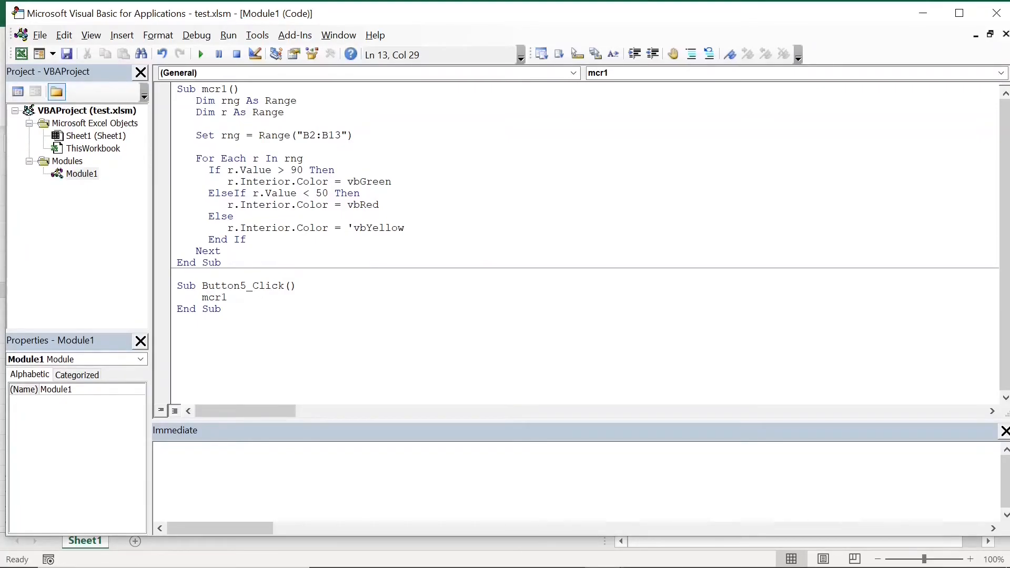
pyautogui.press('Left')
pyautogui.write('RGB')
pyautogui.write('(100')
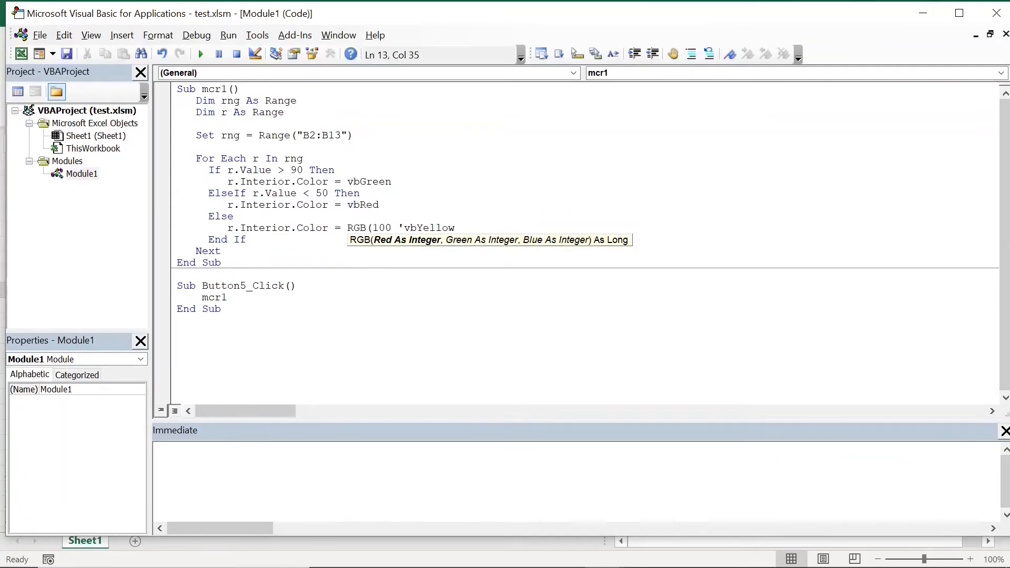
pyautogui.write(',30,50)')
pyautogui.click(222, 263)
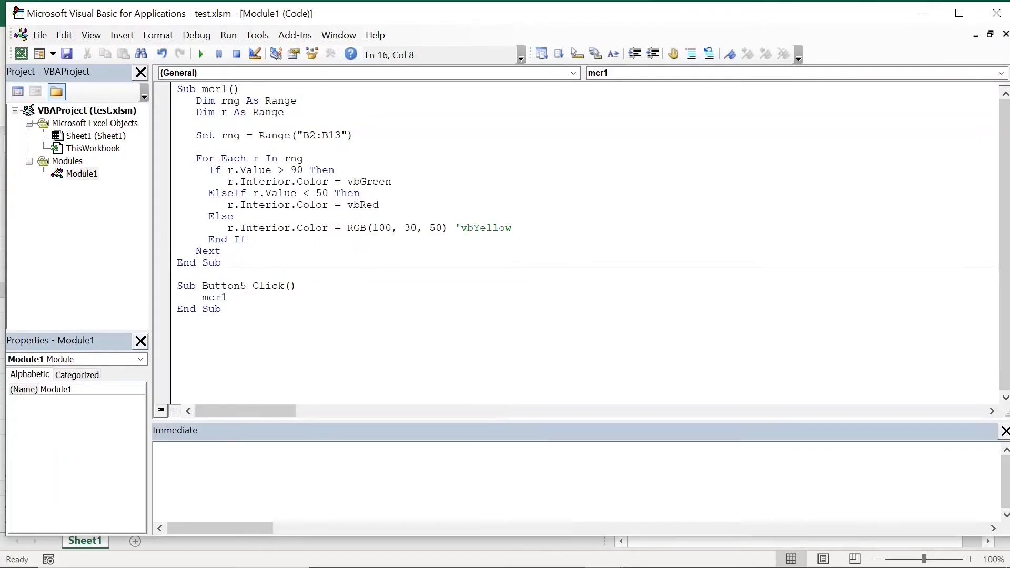
pyautogui.moveTo(460, 228); pyautogui.dragTo(511, 227)
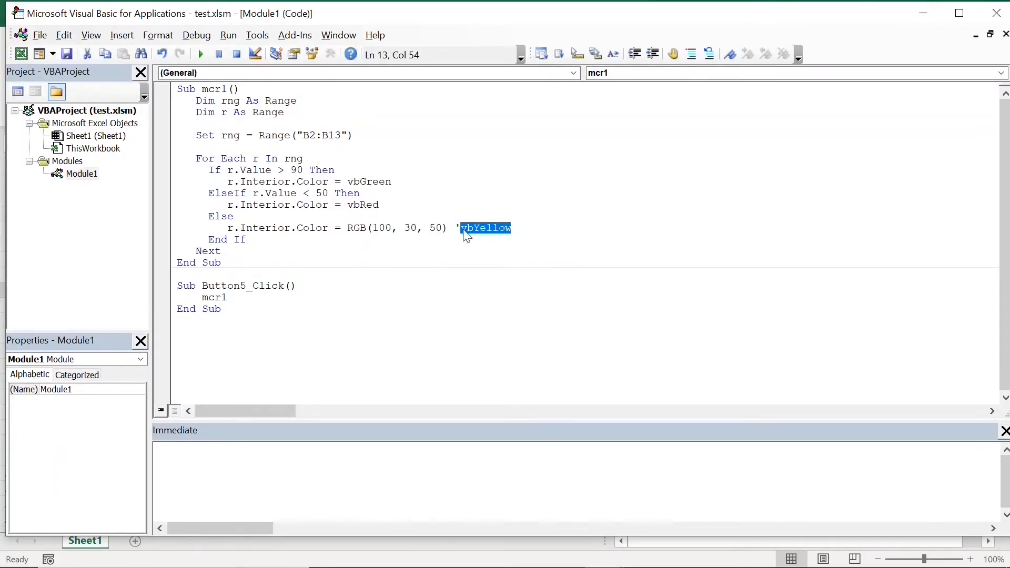
pyautogui.click(455, 228)
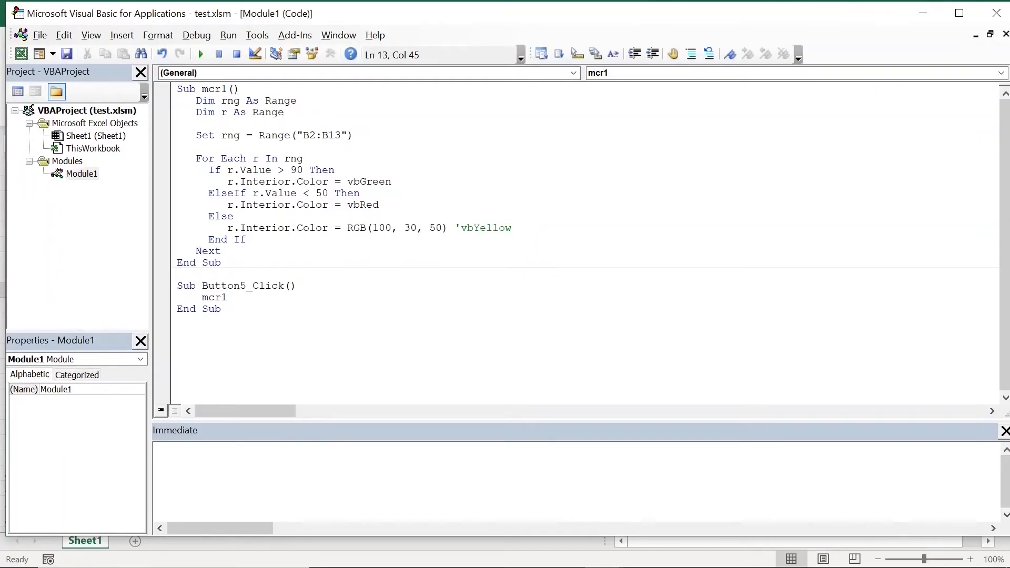
pyautogui.click(348, 227)
# Save the macro project, return to the worksheet and run the button's macro to recolour the sales cells.
pyautogui.click(68, 53)
pyautogui.hotkey('alt', 'F11')
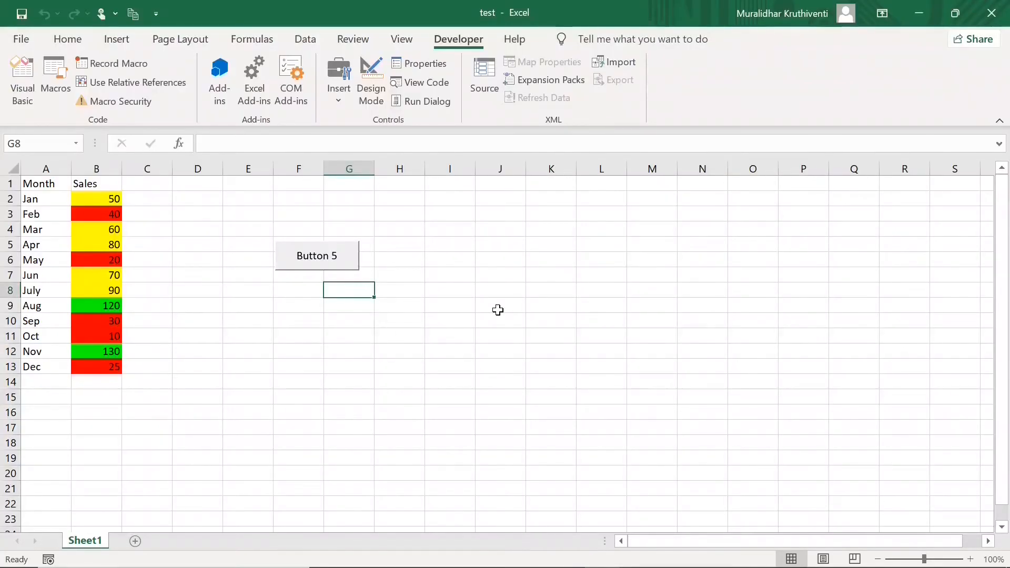
pyautogui.click(317, 258)
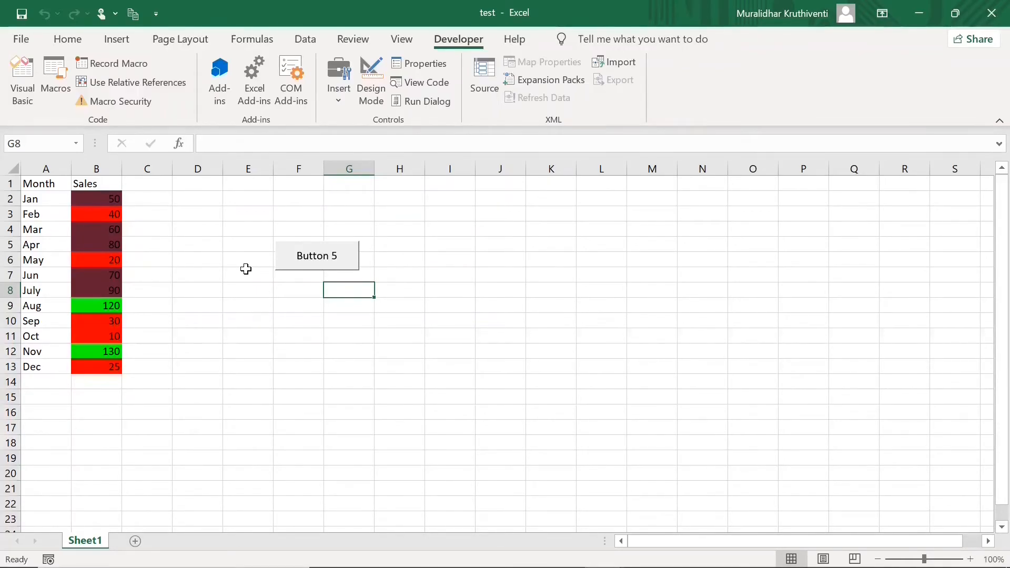
# Change the Else branch colour in mcr1 to RGB(150, 120, 50).
pyautogui.hotkey('alt', 'Tab')
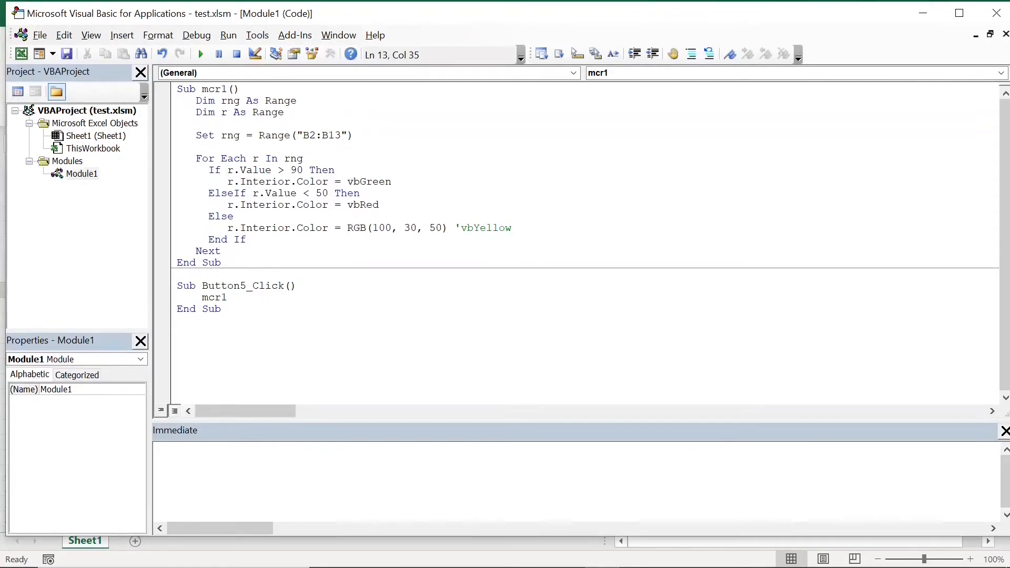
pyautogui.press('BackSpace')
pyautogui.press('BackSpace')
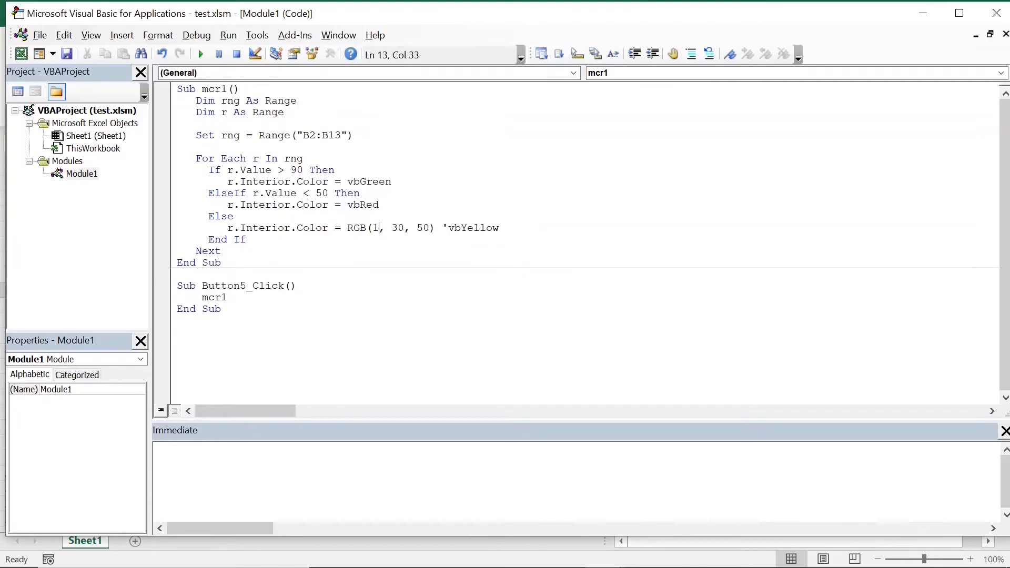
pyautogui.write('50')
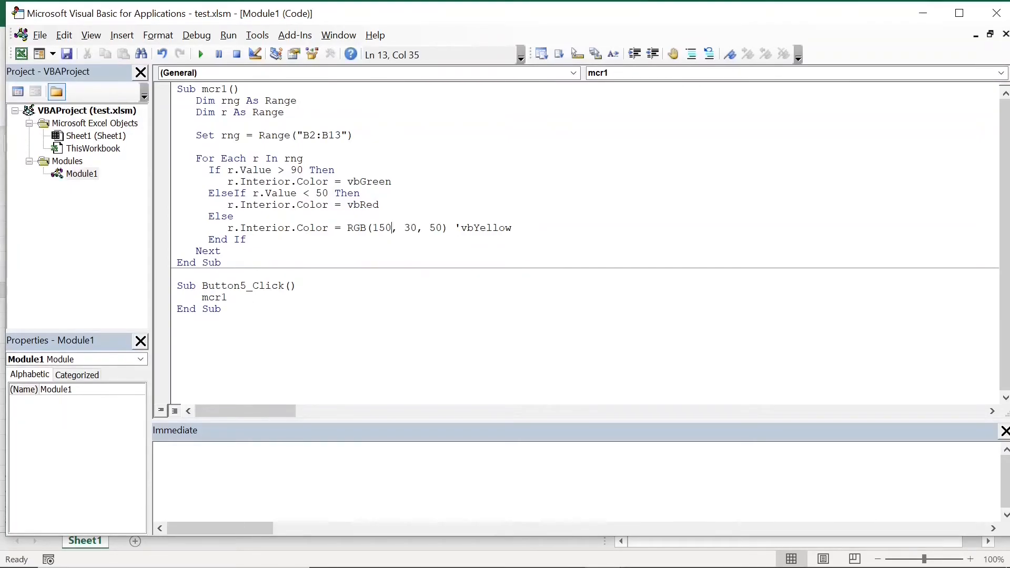
pyautogui.press('BackSpace')
pyautogui.press('BackSpace')
pyautogui.write('120')
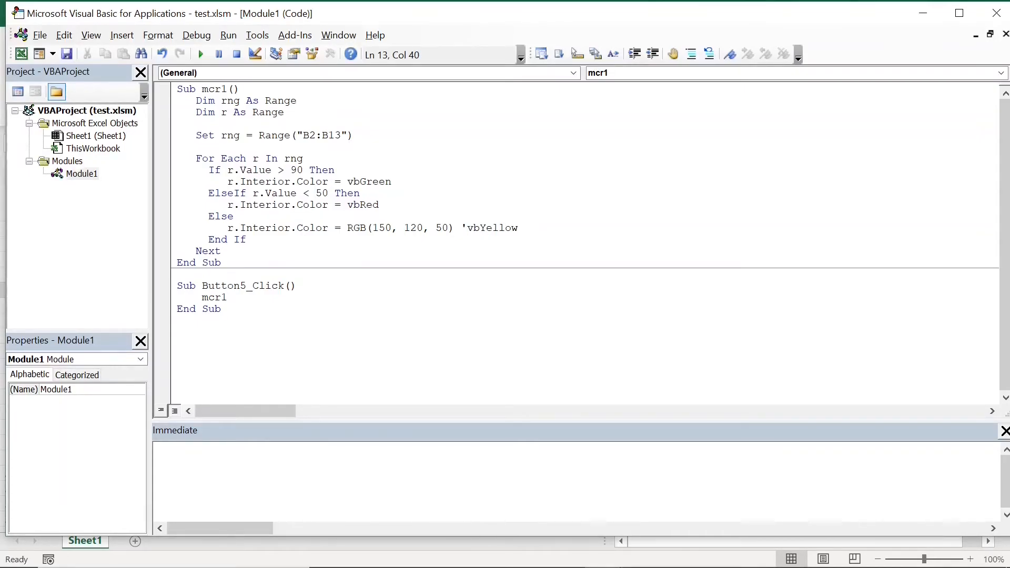
# Save the edited code and rerun mcr1 from the worksheet button to apply the new RGB colour.
pyautogui.click(67, 54)
pyautogui.hotkey('alt', 'F11')
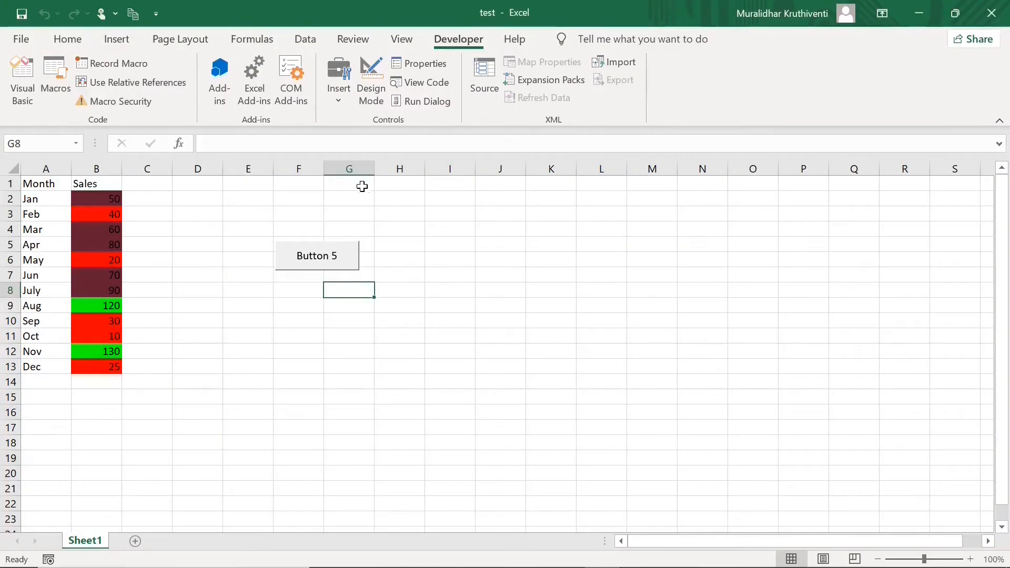
pyautogui.click(322, 261)
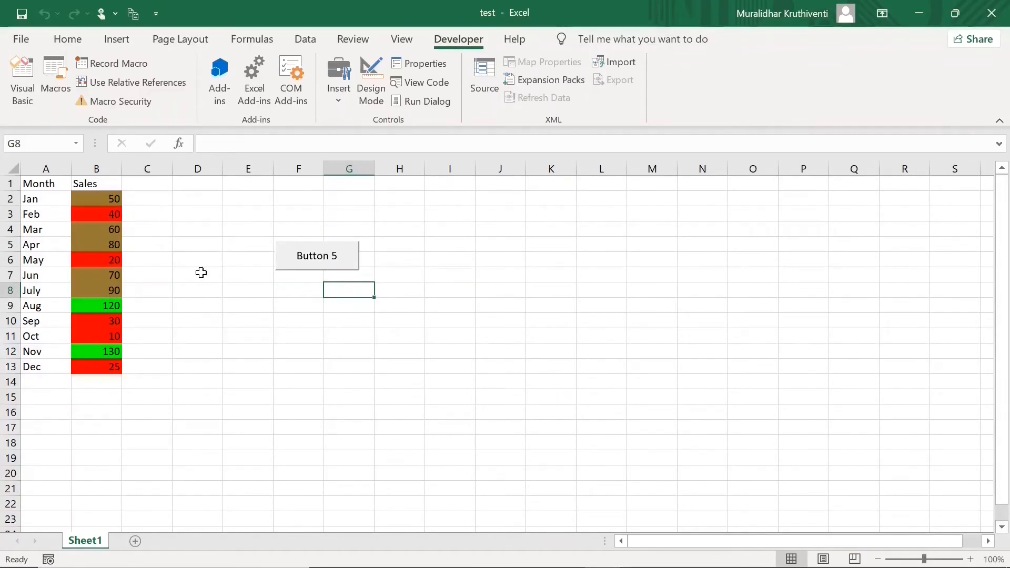
# Examine the RGB expression and the commented-out vbYellow constant in mcr1's code, and return to the worksheet.
pyautogui.hotkey('alt', 'F11')
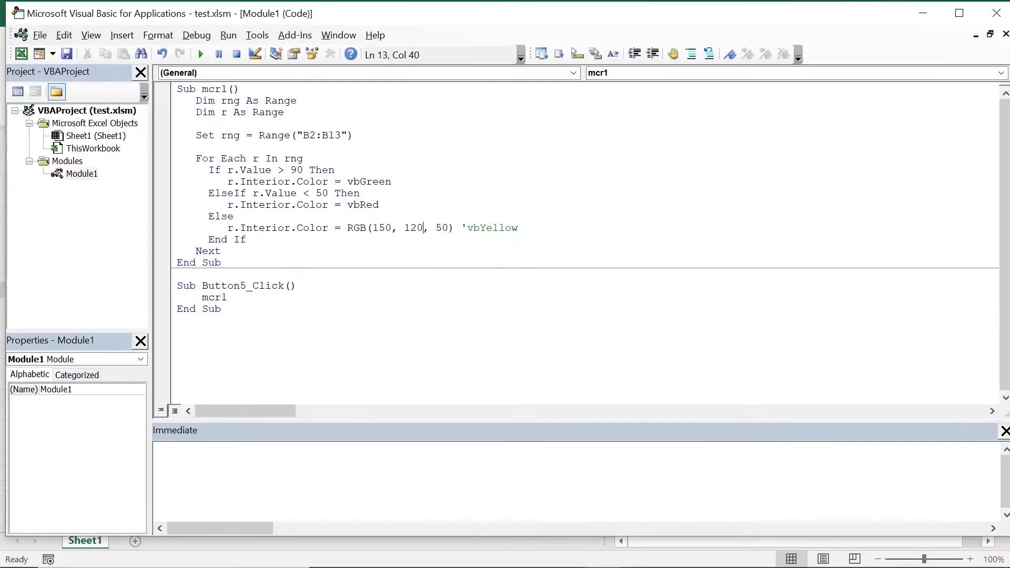
pyautogui.moveTo(347, 204); pyautogui.dragTo(352, 205)
pyautogui.moveTo(467, 228); pyautogui.dragTo(518, 228)
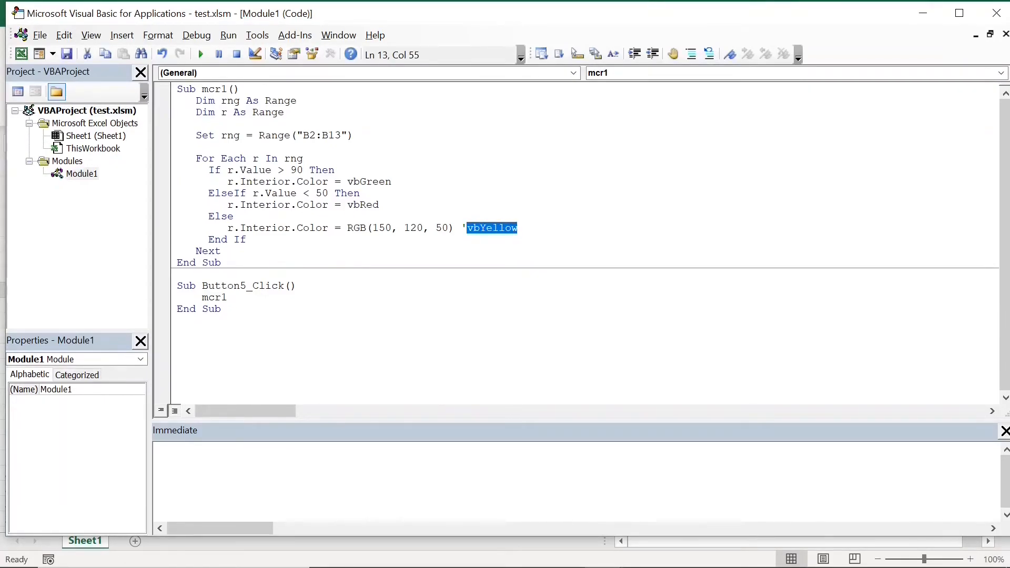
pyautogui.click(221, 263)
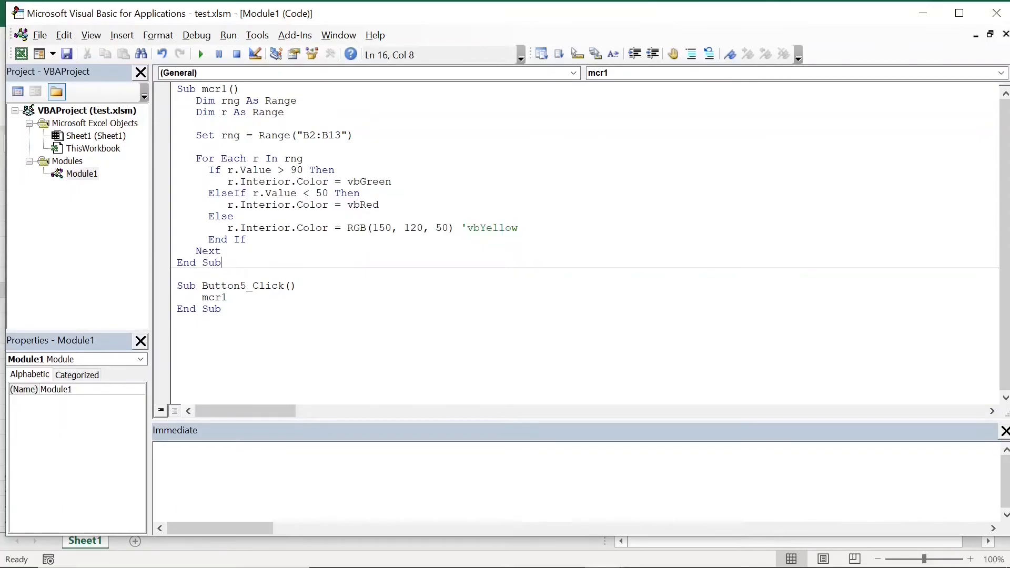
pyautogui.moveTo(347, 227); pyautogui.dragTo(454, 228)
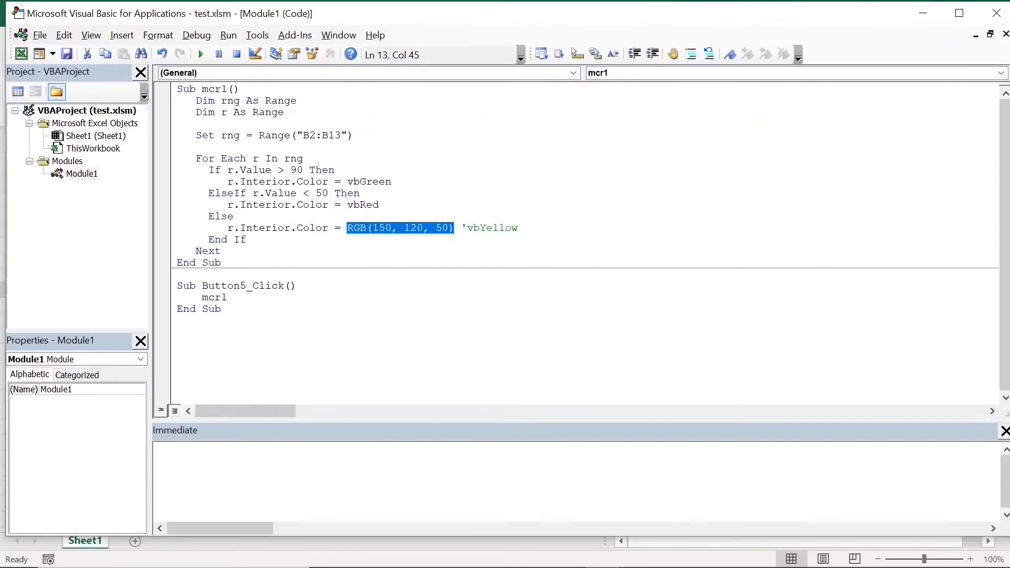
pyautogui.click(247, 239)
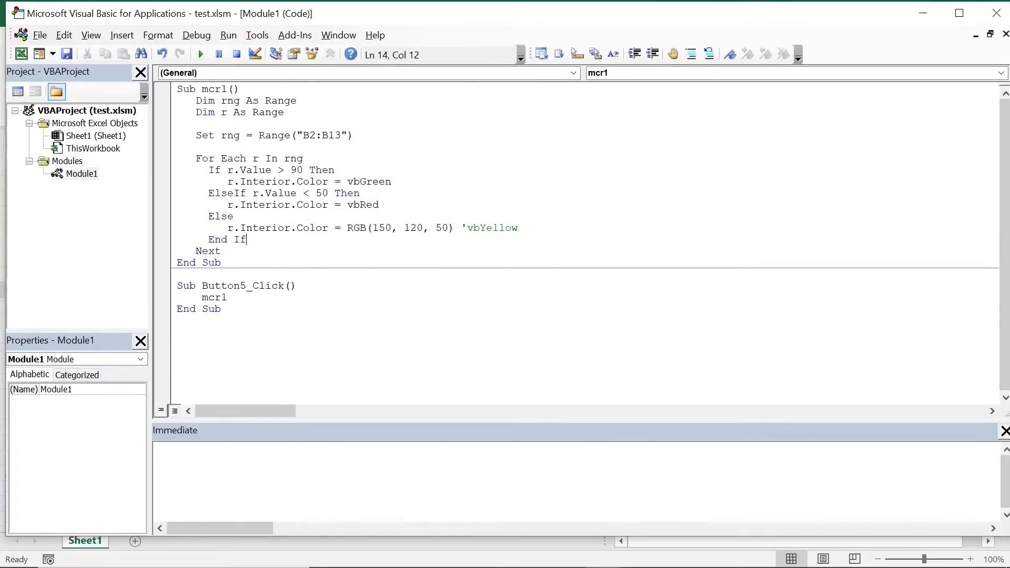
pyautogui.hotkey('alt', 'F11')
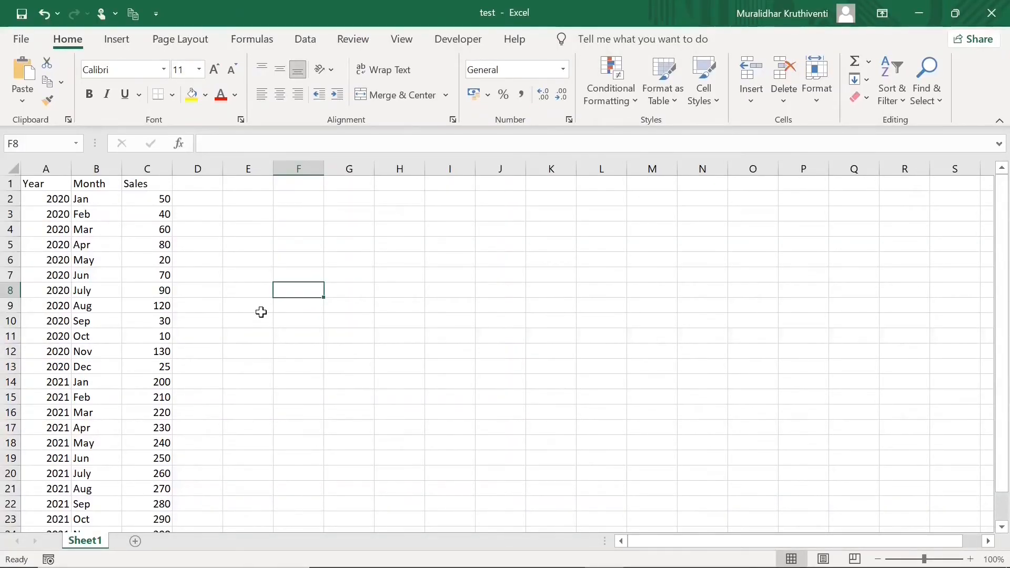
pyautogui.click(283, 319)
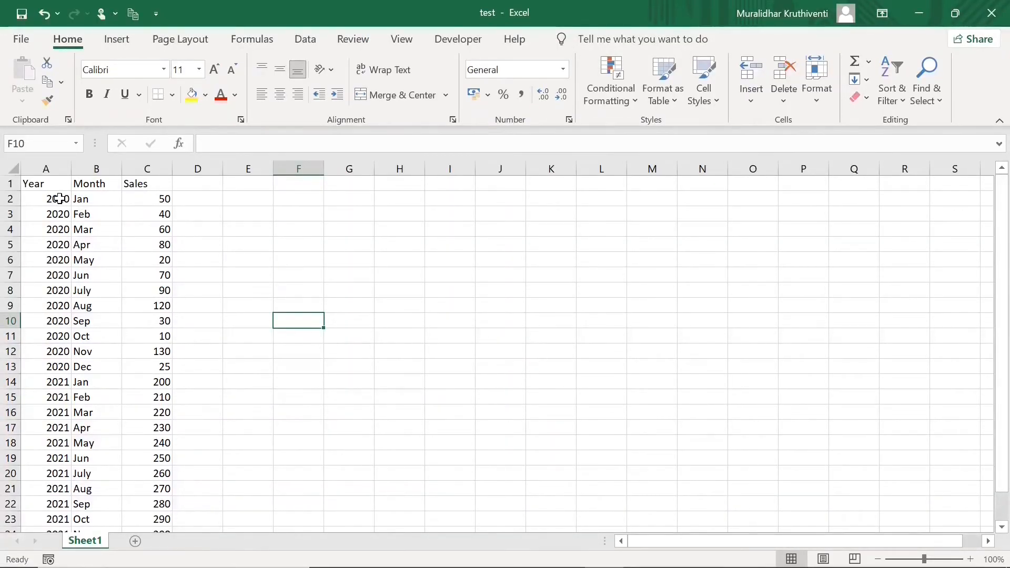
pyautogui.moveTo(60, 198); pyautogui.dragTo(67, 371)
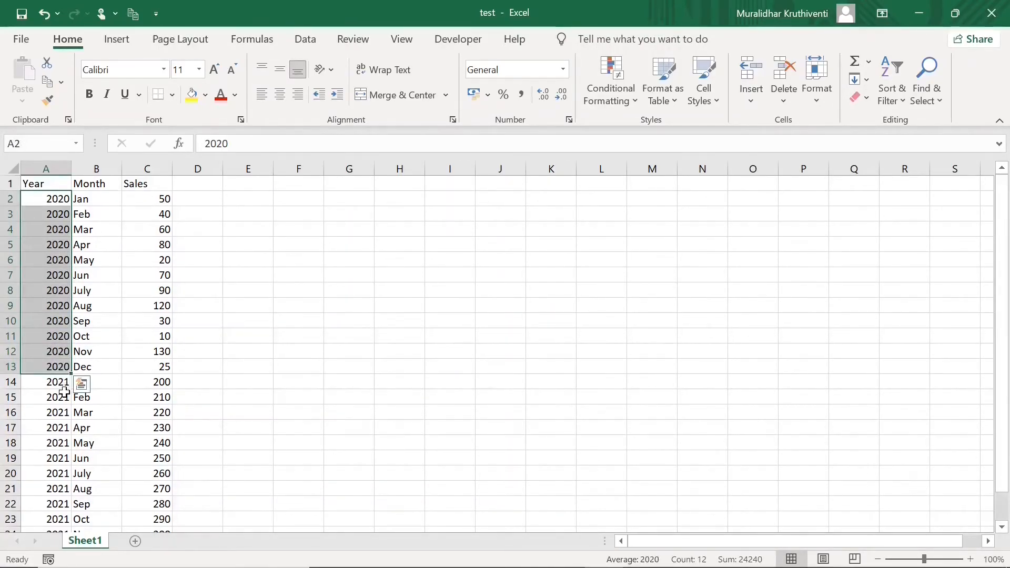
pyautogui.click(65, 392)
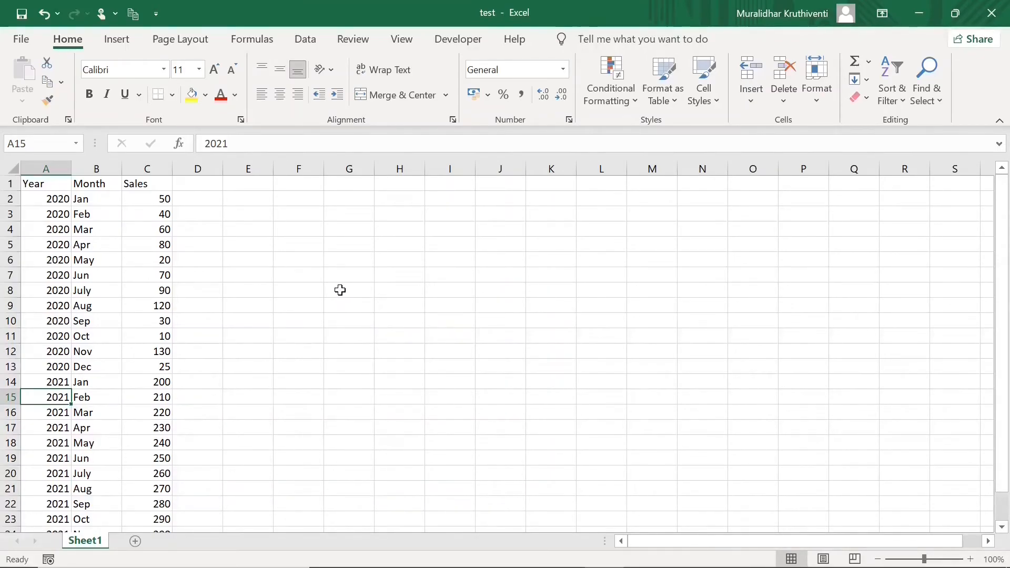
pyautogui.click(341, 291)
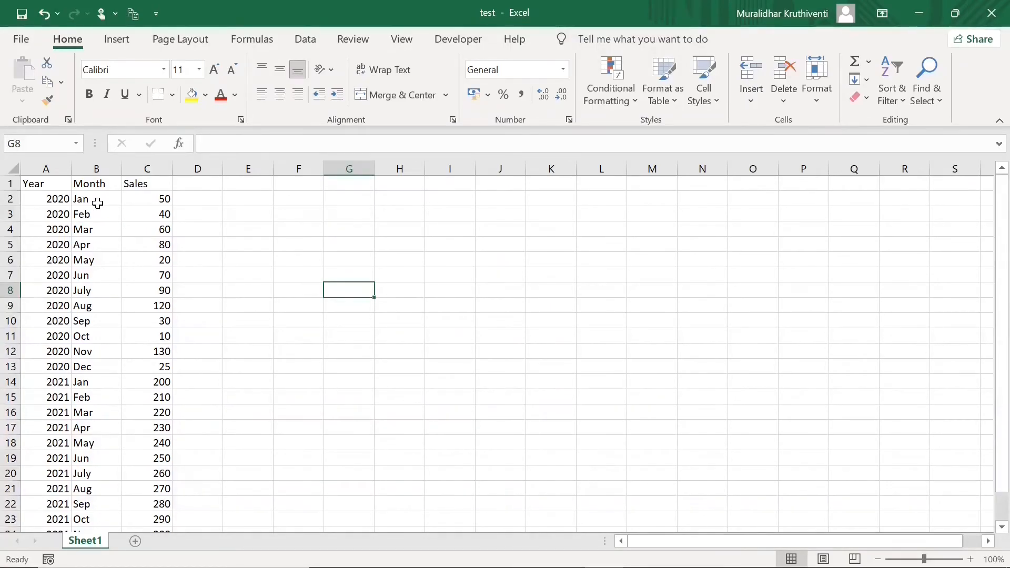
# Insert a new column before Year, head it YearMonth in A1 and fit its width to the text.
pyautogui.rightClick(56, 167)
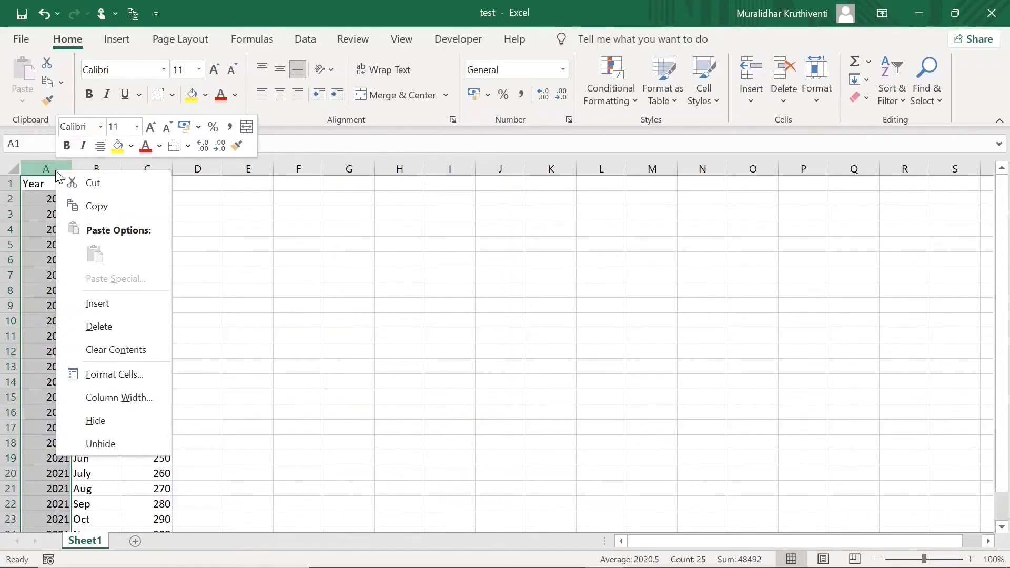
pyautogui.click(112, 302)
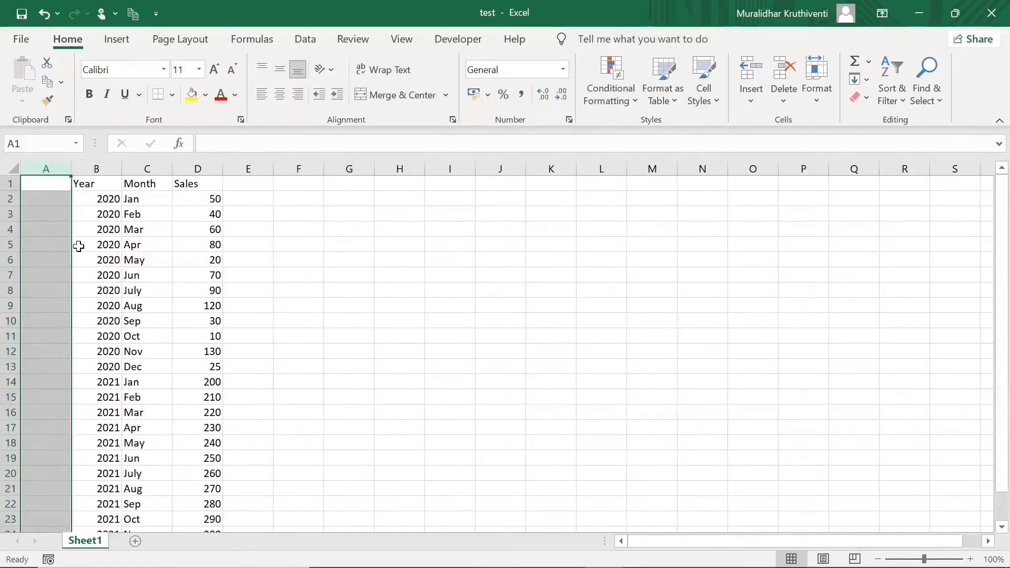
pyautogui.click(41, 185)
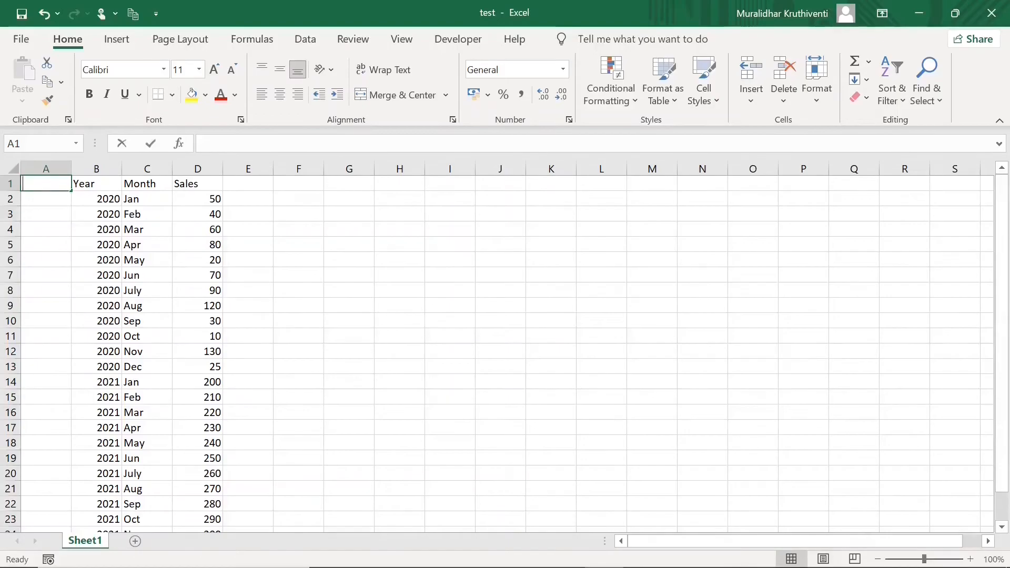
pyautogui.write('YearMonth')
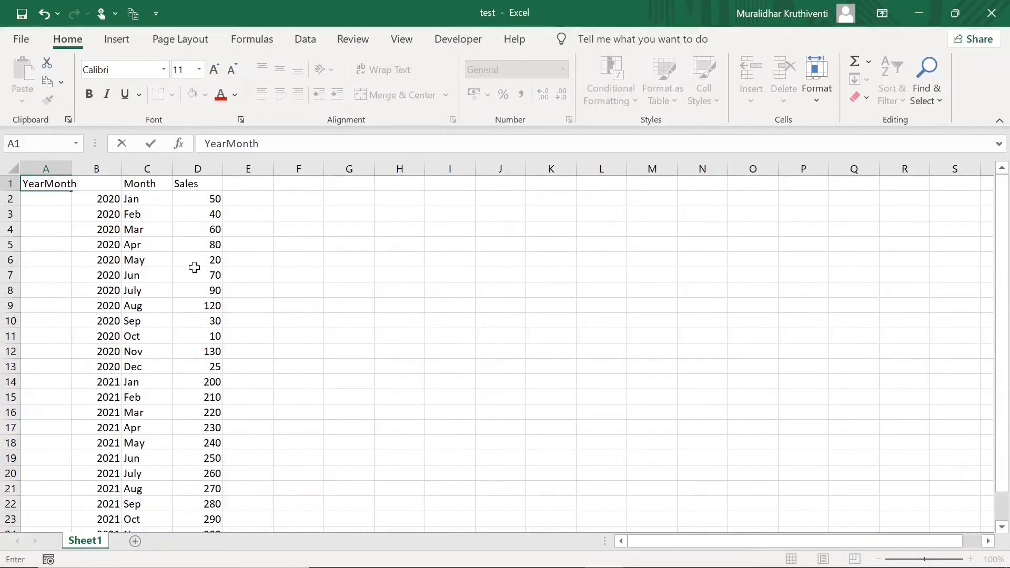
pyautogui.click(198, 275)
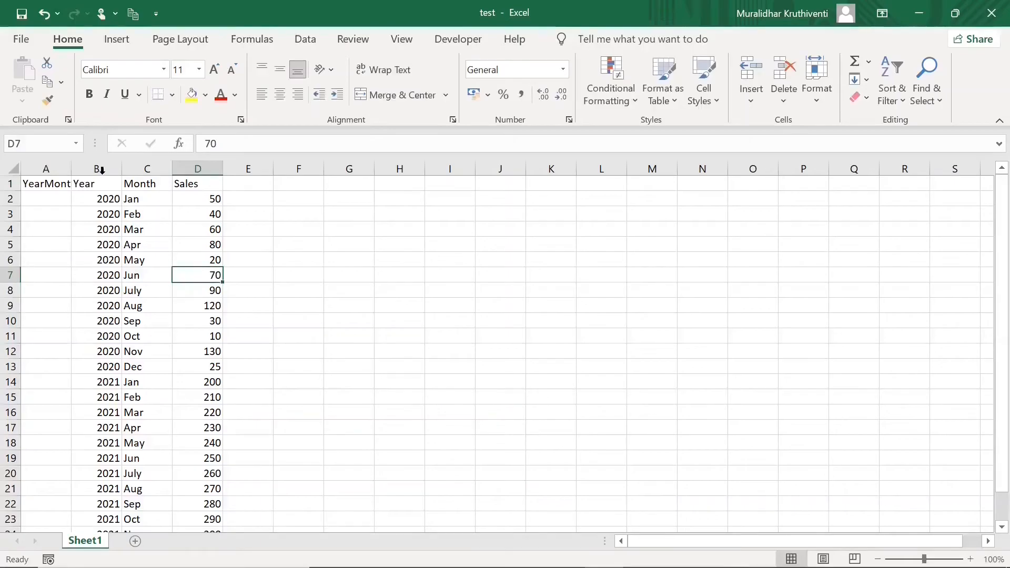
pyautogui.doubleClick(73, 168)
# Enter the formula =B2&C2 in A2 to join the year and month.
pyautogui.click(54, 200)
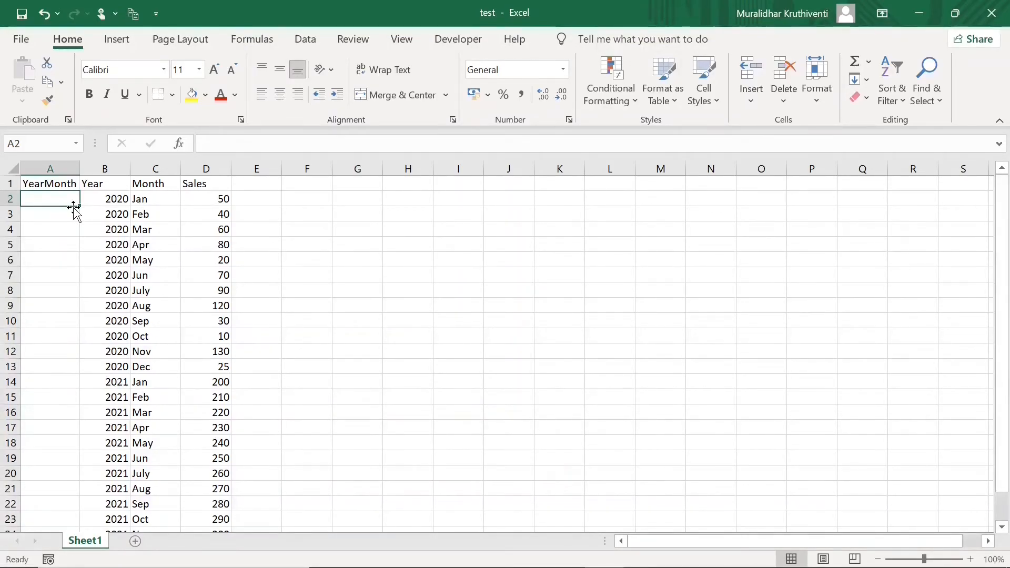
pyautogui.write('=')
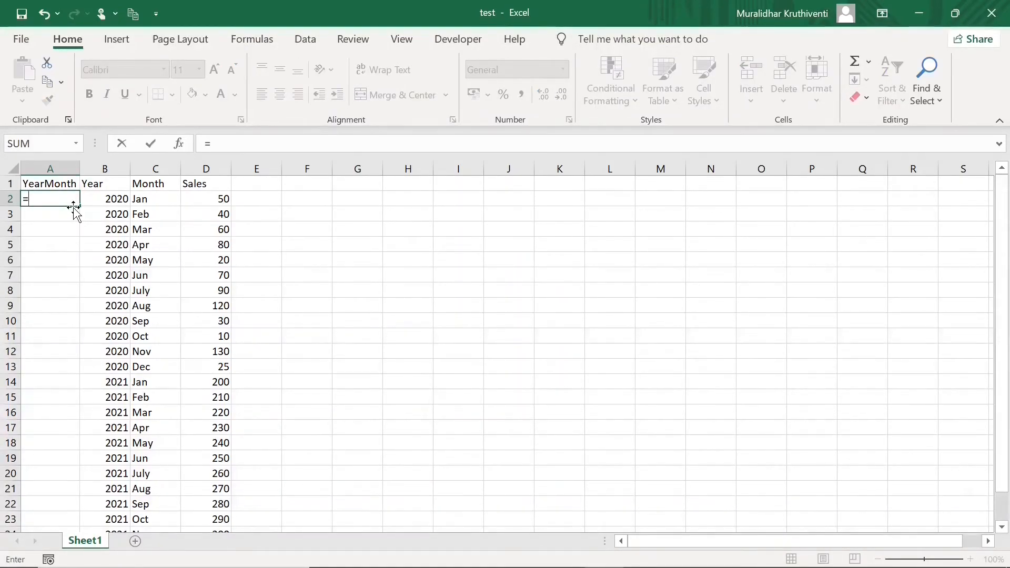
pyautogui.write('B2')
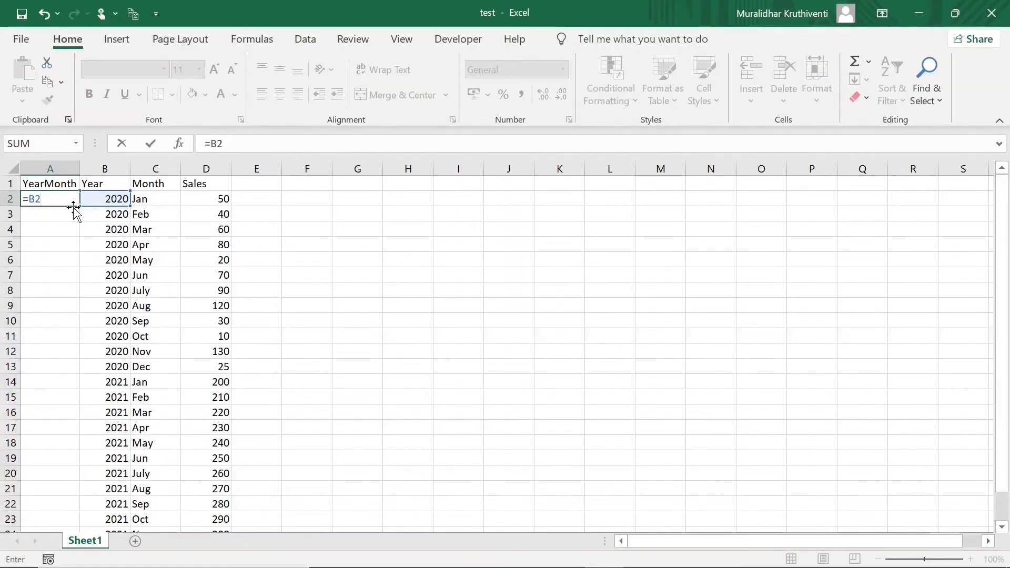
pyautogui.write('&C2')
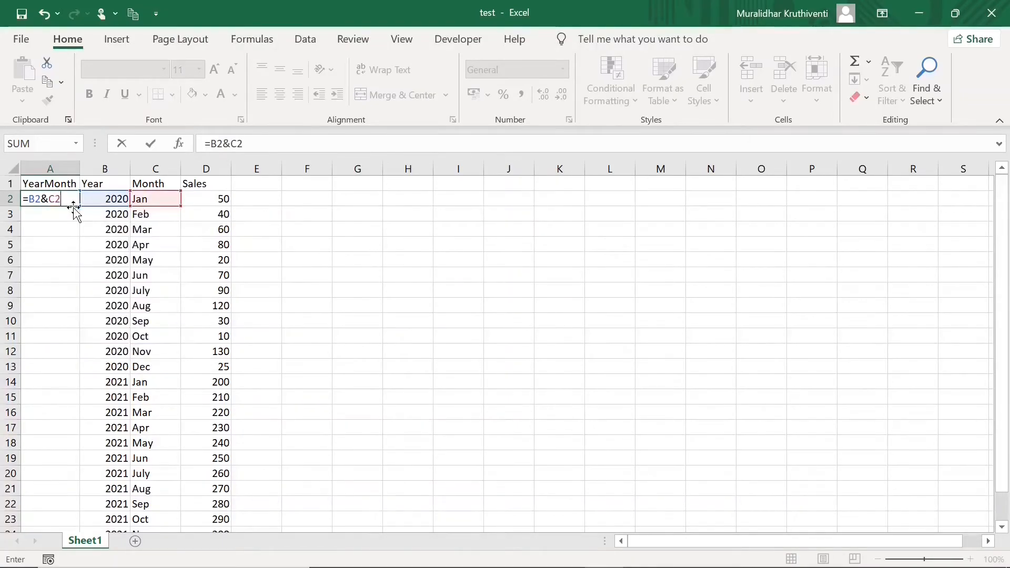
pyautogui.press('Return')
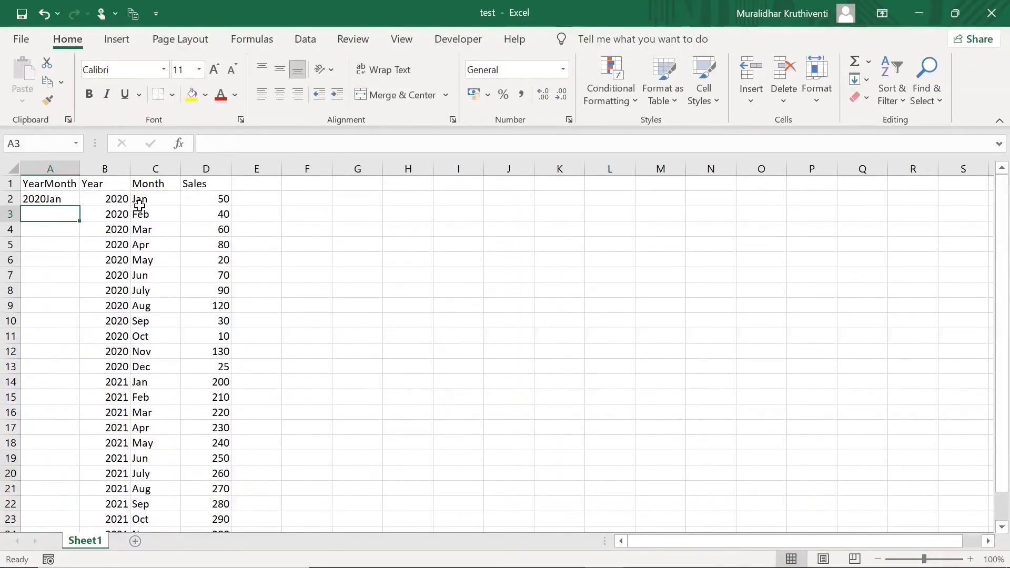
# Fill the YearMonth formula from A2 down to A25, alongside the last row of sales data.
pyautogui.click(72, 198)
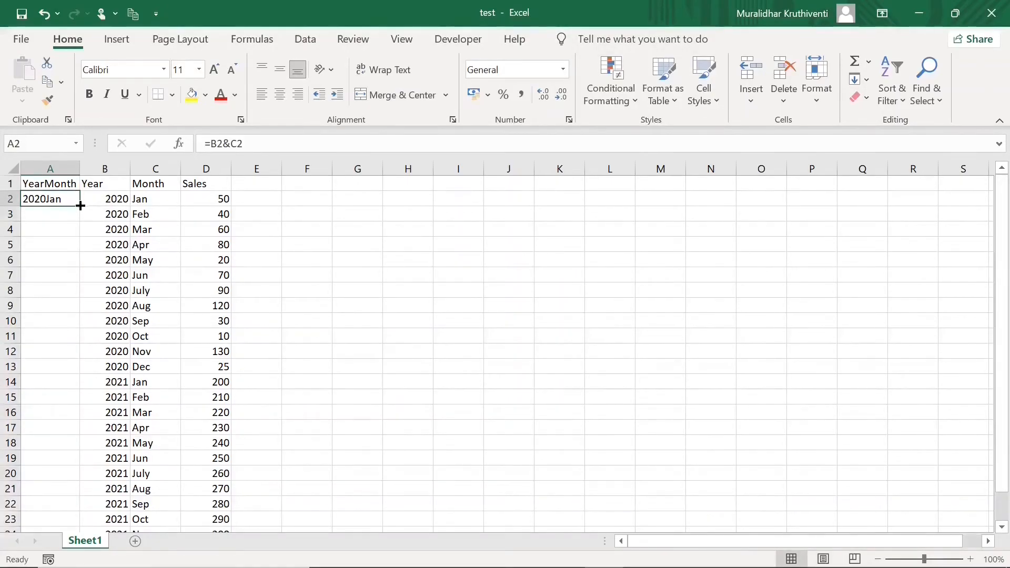
pyautogui.moveTo(80, 208); pyautogui.dragTo(86, 504)
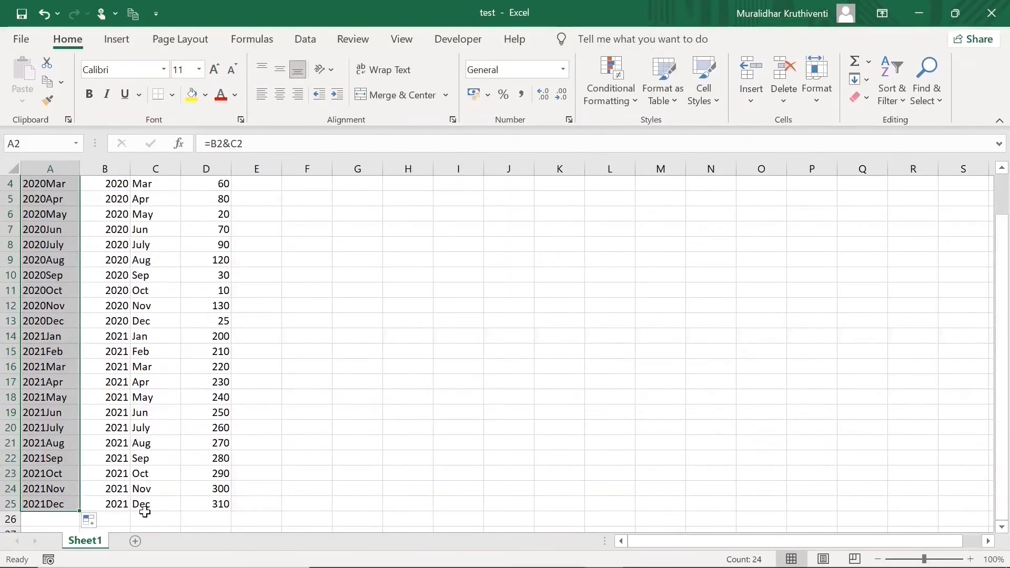
pyautogui.moveTo(1006, 345); pyautogui.dragTo(1006, 308)
pyautogui.click(512, 245)
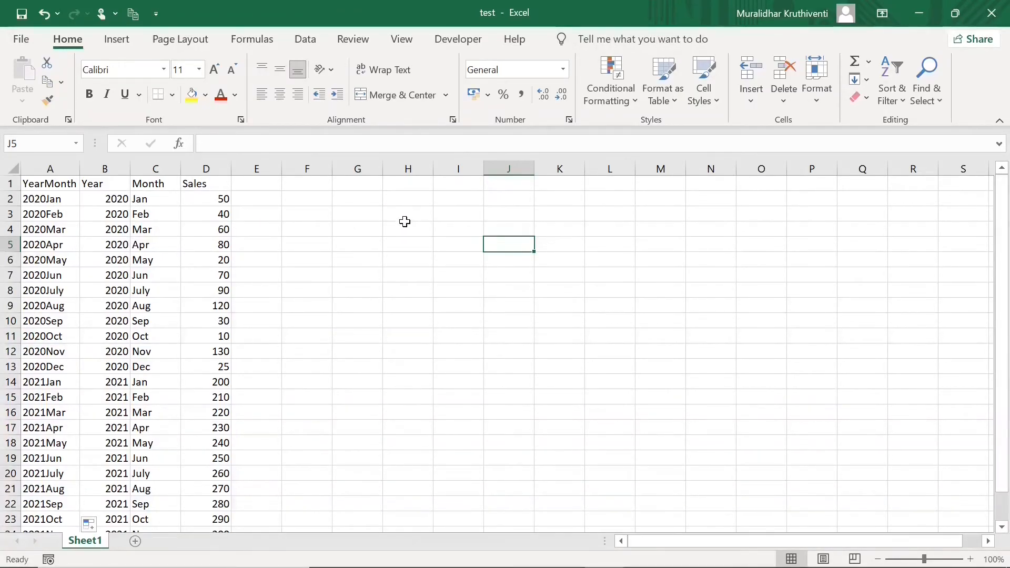
# Use Advanced Filter to copy only the unique records of the Year column, B1:B25, to H1.
pyautogui.click(405, 186)
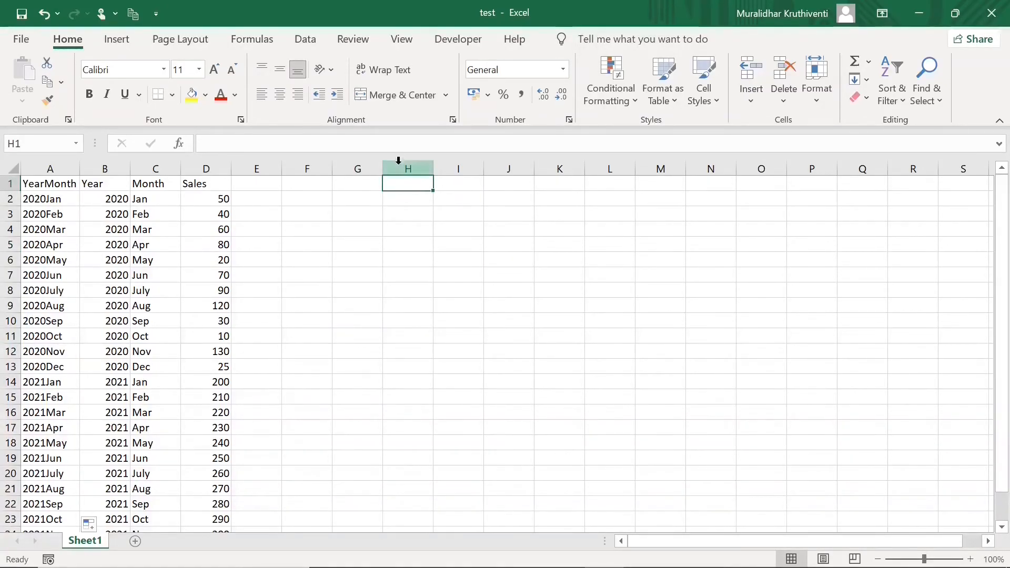
pyautogui.click(305, 39)
pyautogui.click(455, 101)
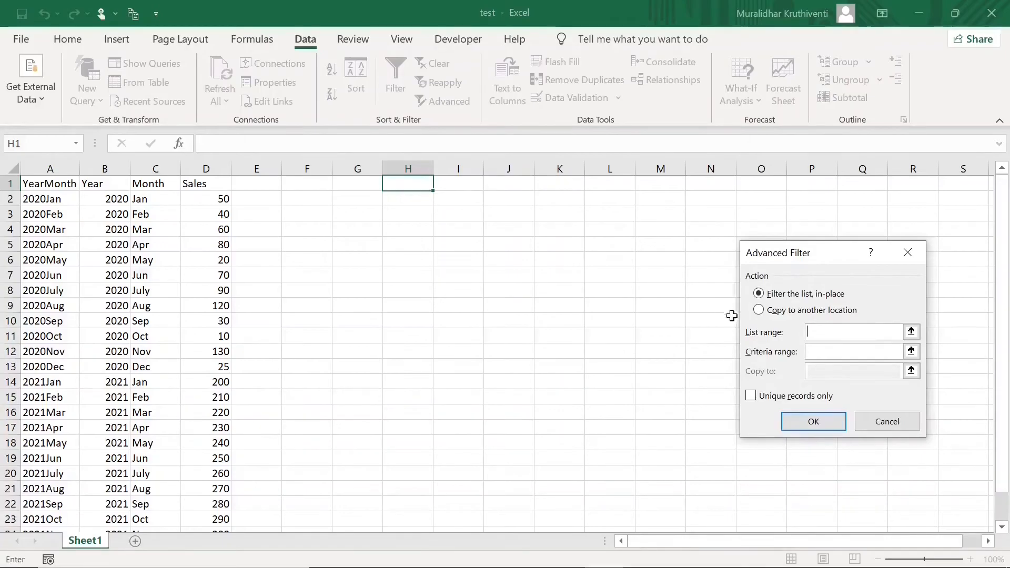
pyautogui.click(761, 311)
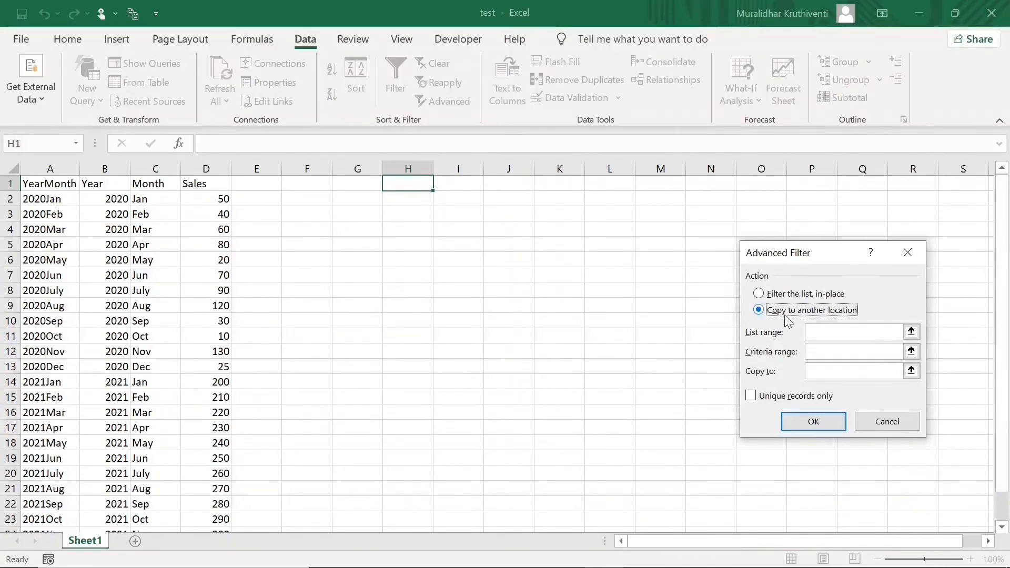
pyautogui.click(853, 332)
pyautogui.moveTo(96, 185); pyautogui.dragTo(109, 529)
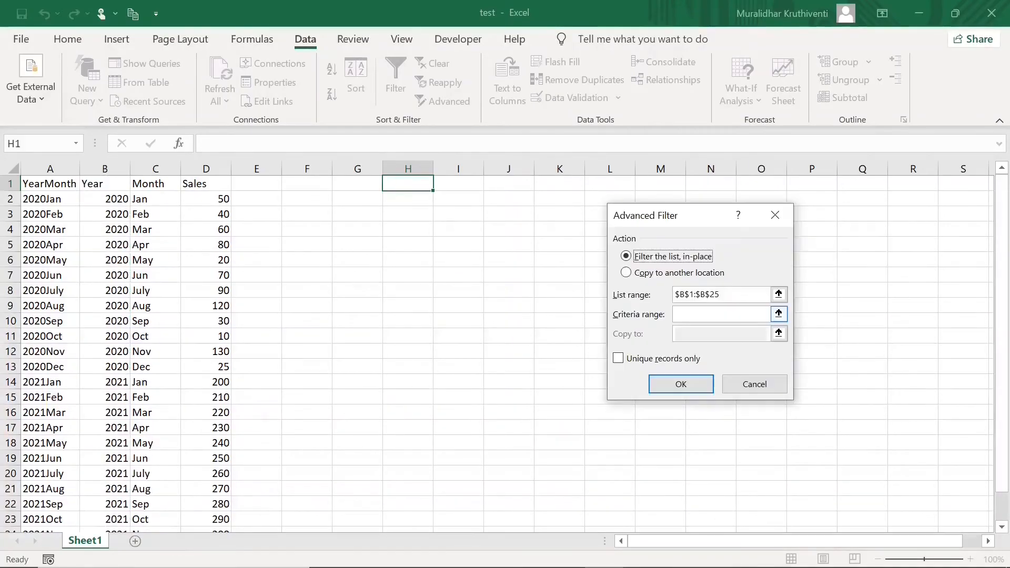
pyautogui.click(626, 273)
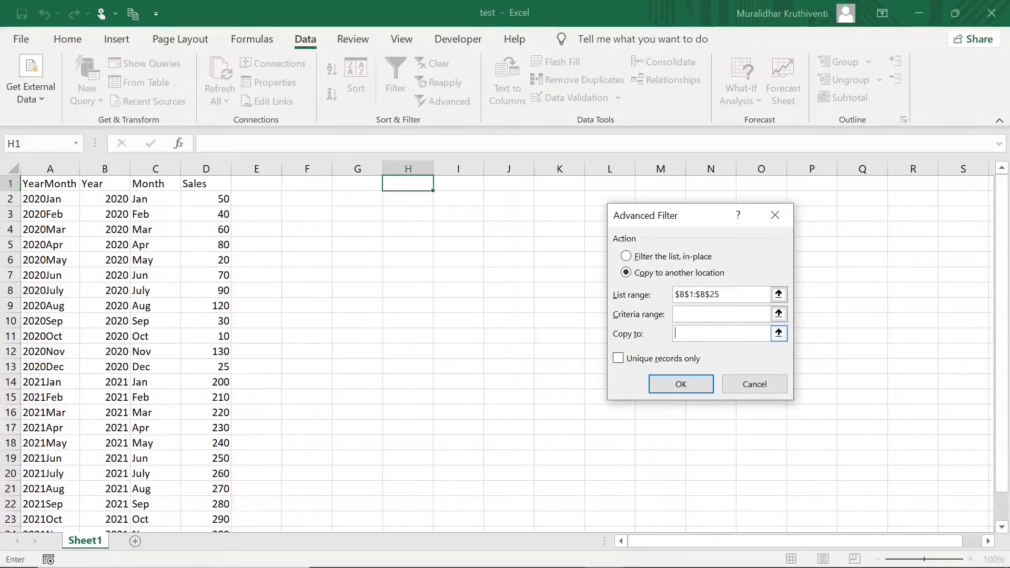
pyautogui.click(415, 185)
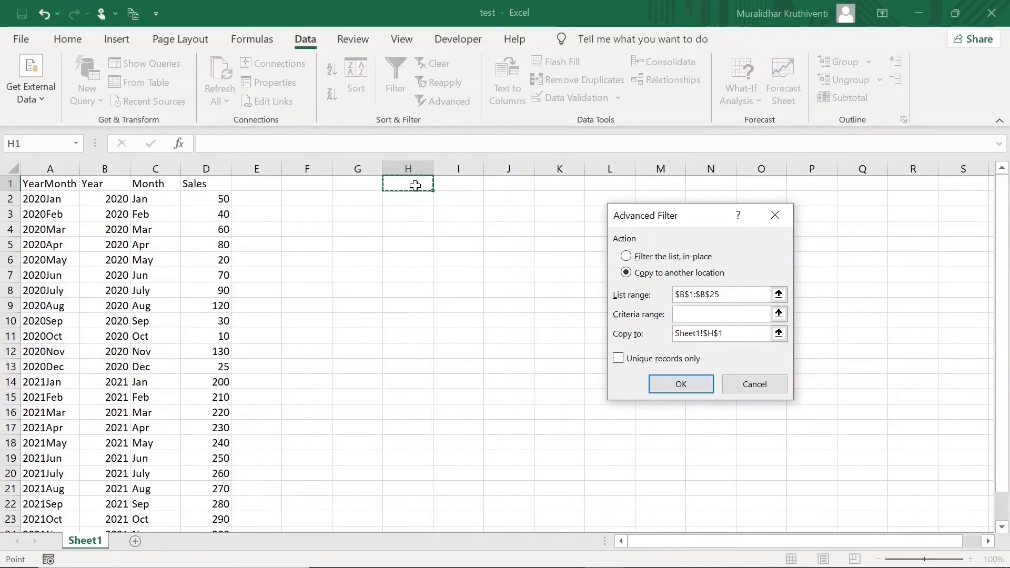
pyautogui.click(617, 358)
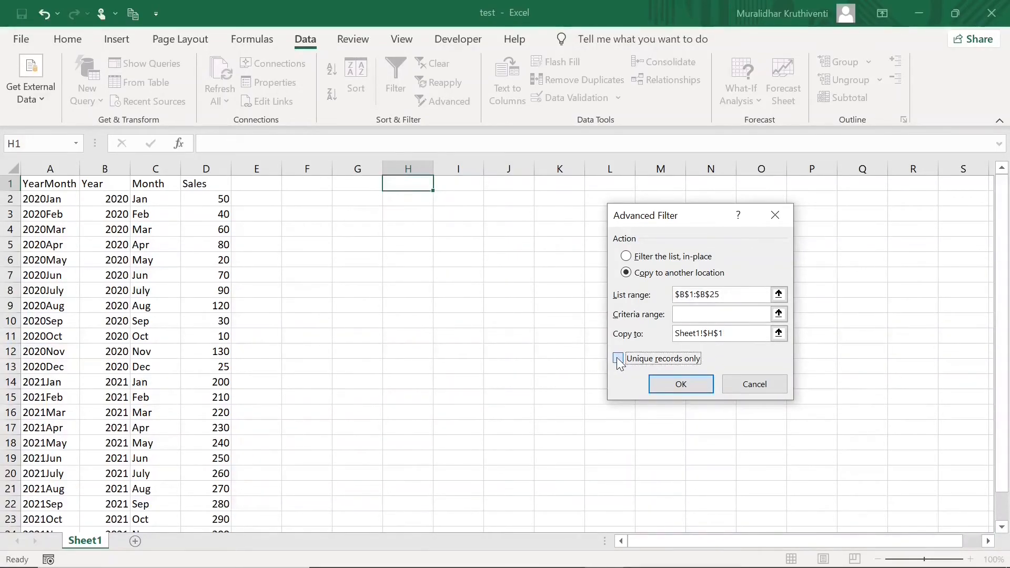
pyautogui.click(689, 386)
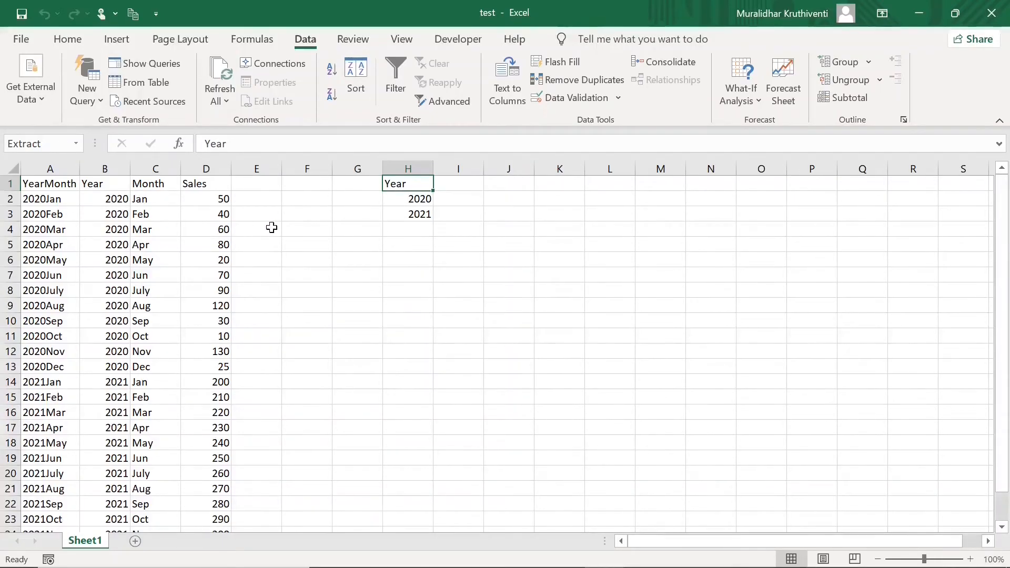
# Use Advanced Filter to copy only the unique records of the Month column, C1:C25, to I1.
pyautogui.click(463, 187)
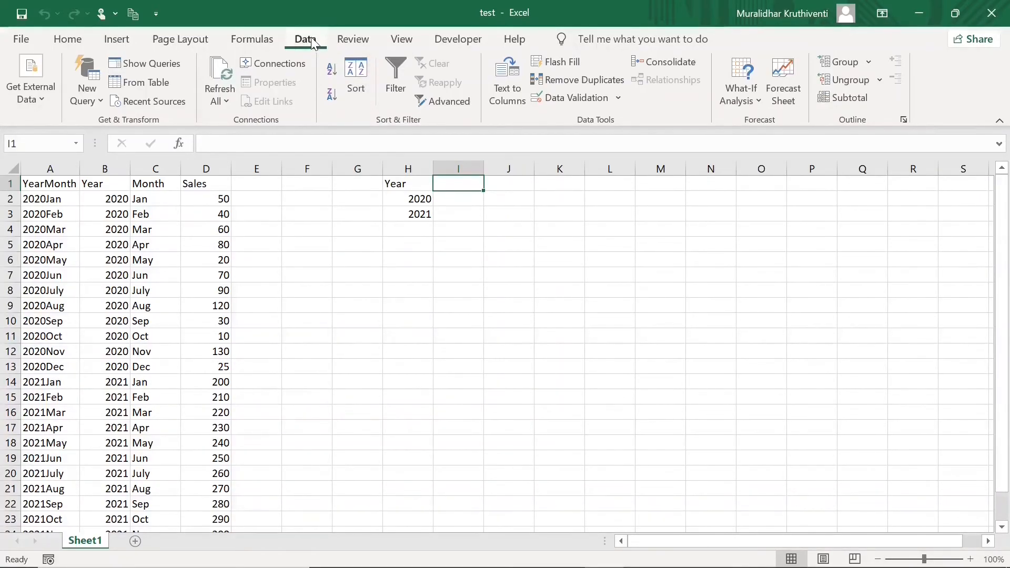
pyautogui.click(446, 101)
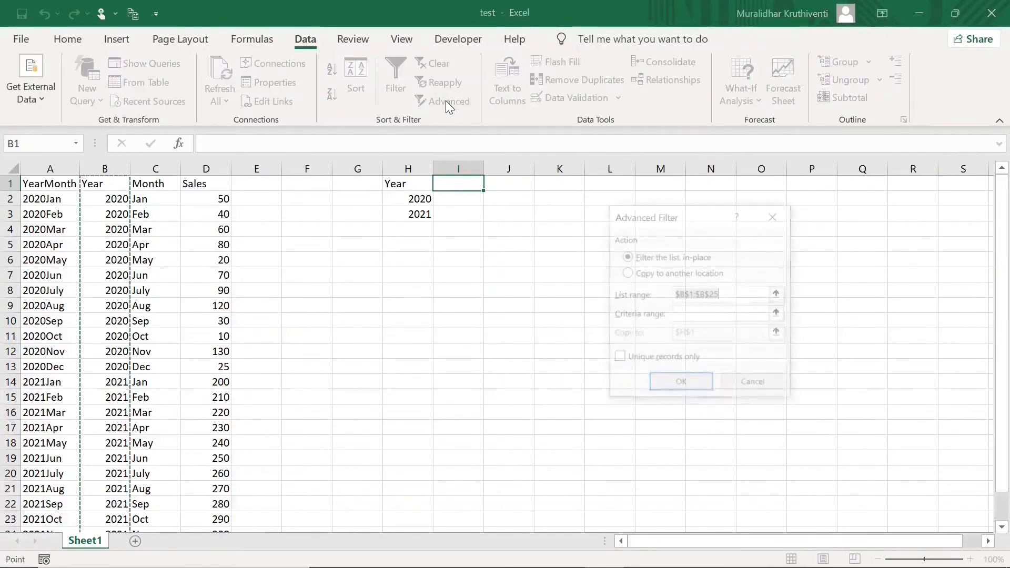
pyautogui.click(626, 272)
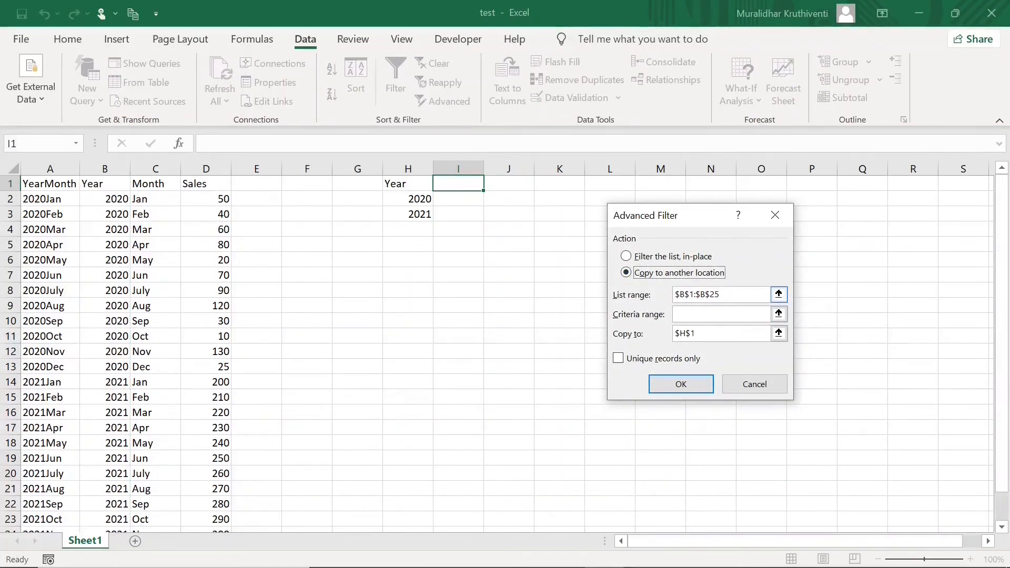
pyautogui.click(646, 295)
pyautogui.press('BackSpace')
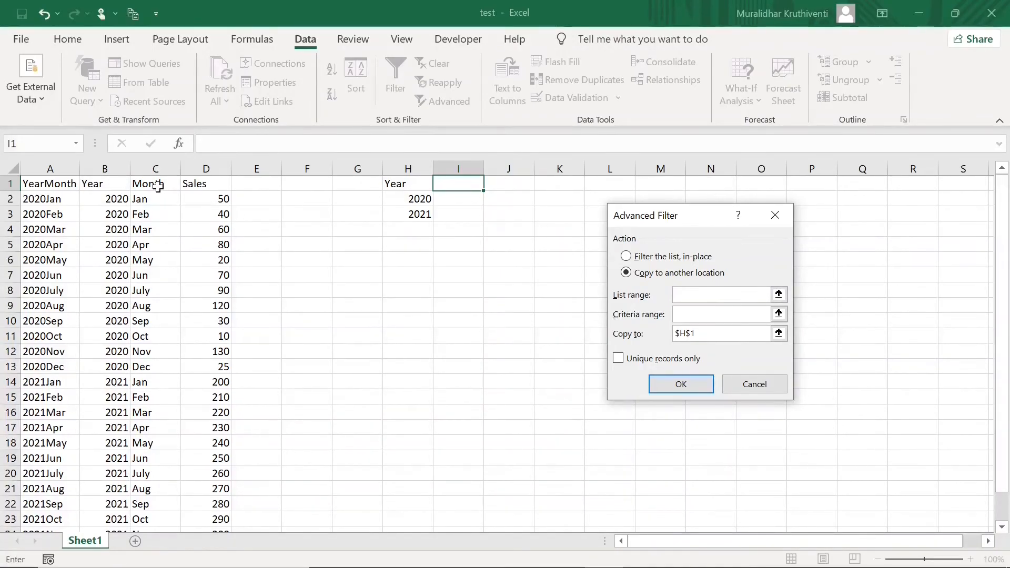
pyautogui.moveTo(157, 187); pyautogui.dragTo(169, 506)
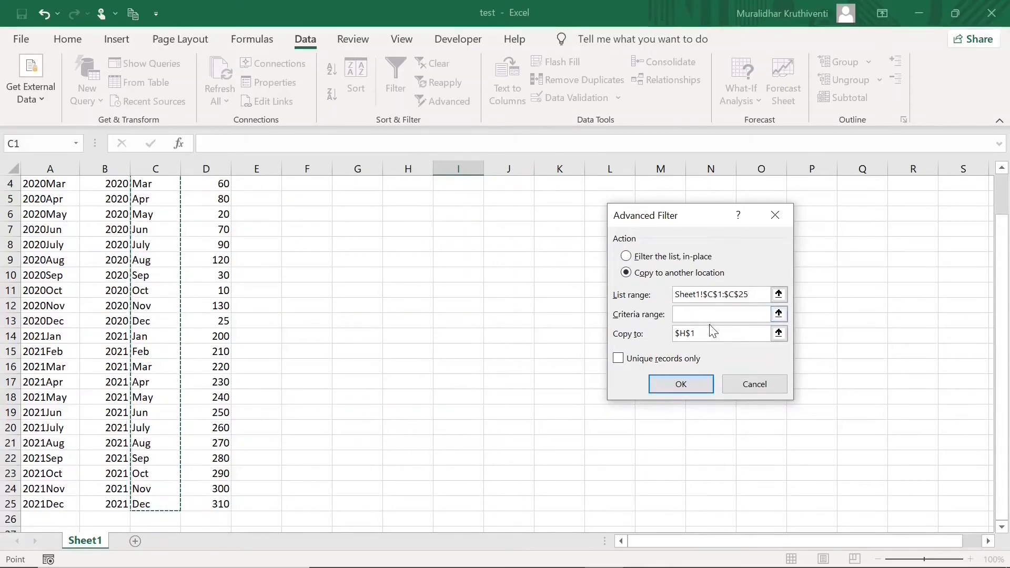
pyautogui.click(673, 334)
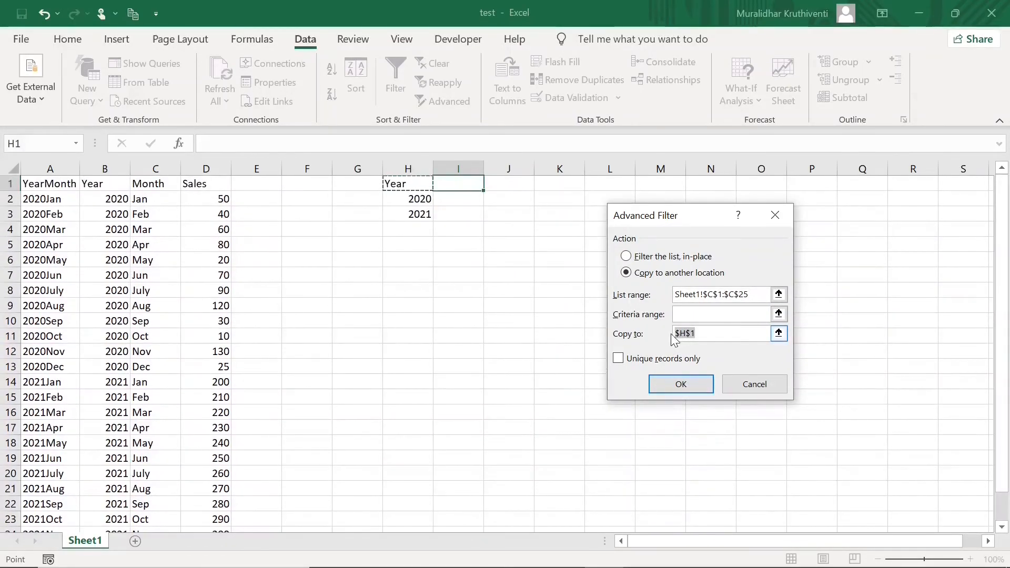
pyautogui.press('BackSpace')
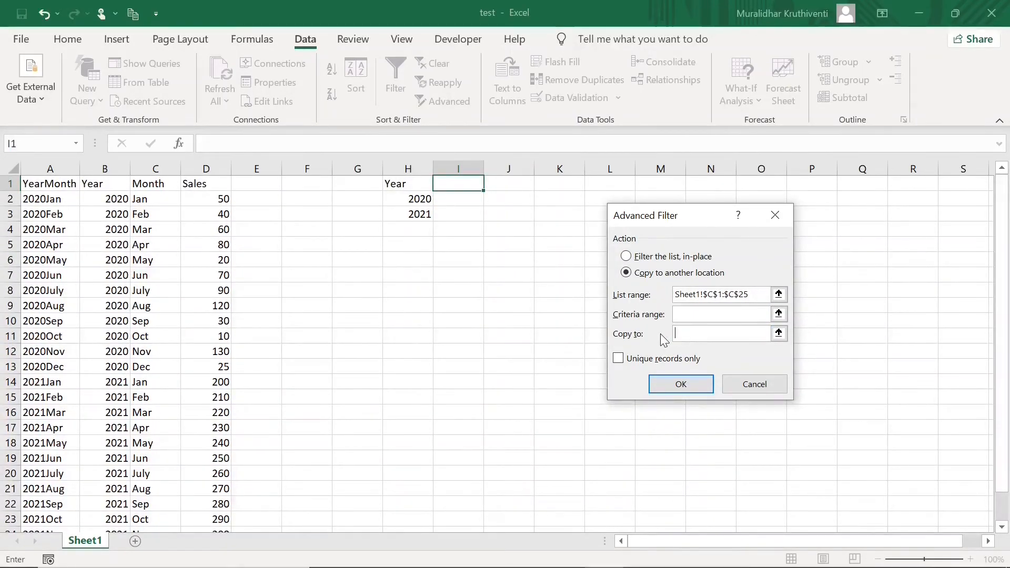
pyautogui.click(463, 187)
pyautogui.click(619, 360)
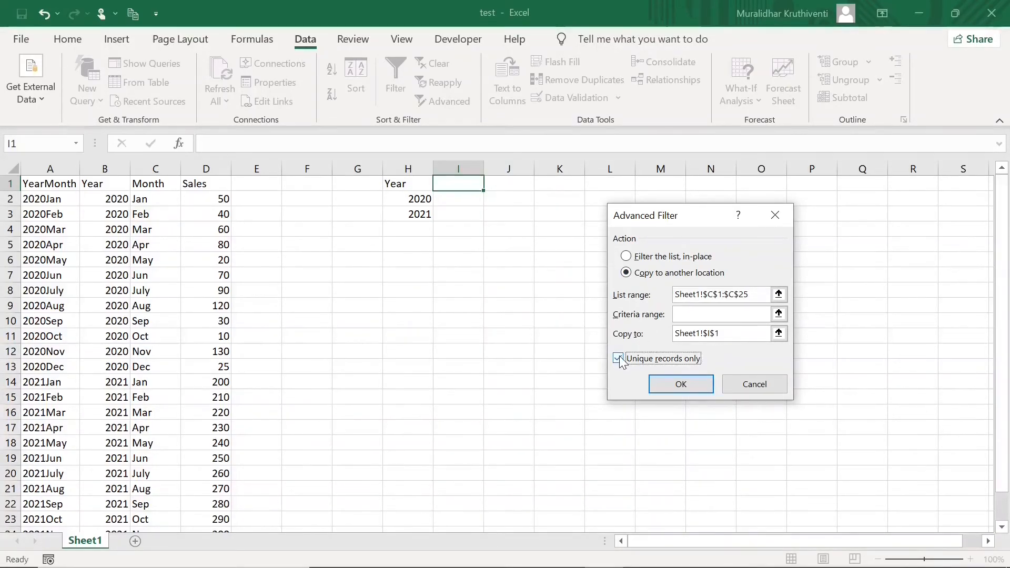
pyautogui.click(679, 385)
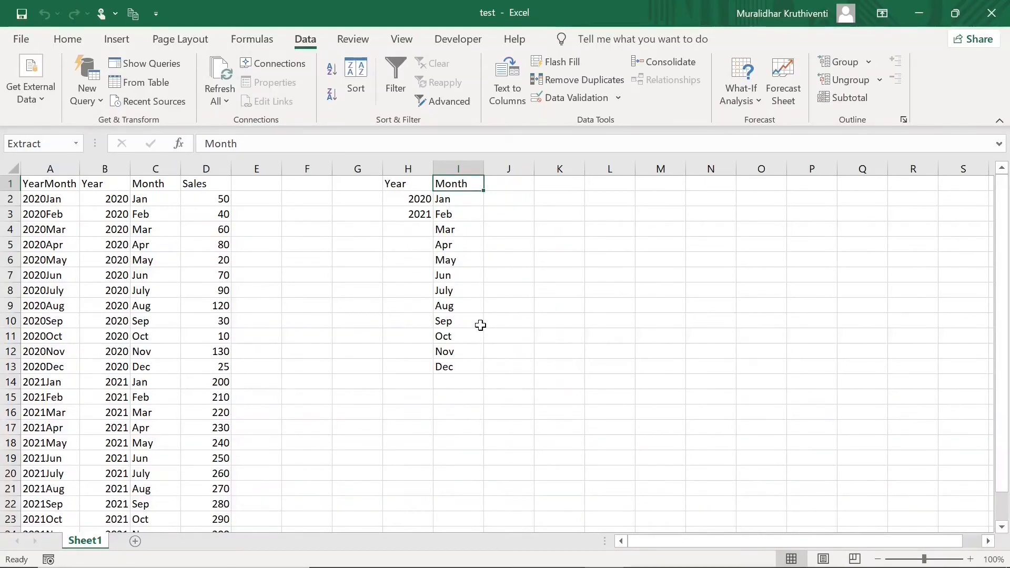
# Enter the headers Year, Month and Sales in cells K1, L1 and M1.
pyautogui.press('Right')
pyautogui.press('Right')
pyautogui.write('Yea')
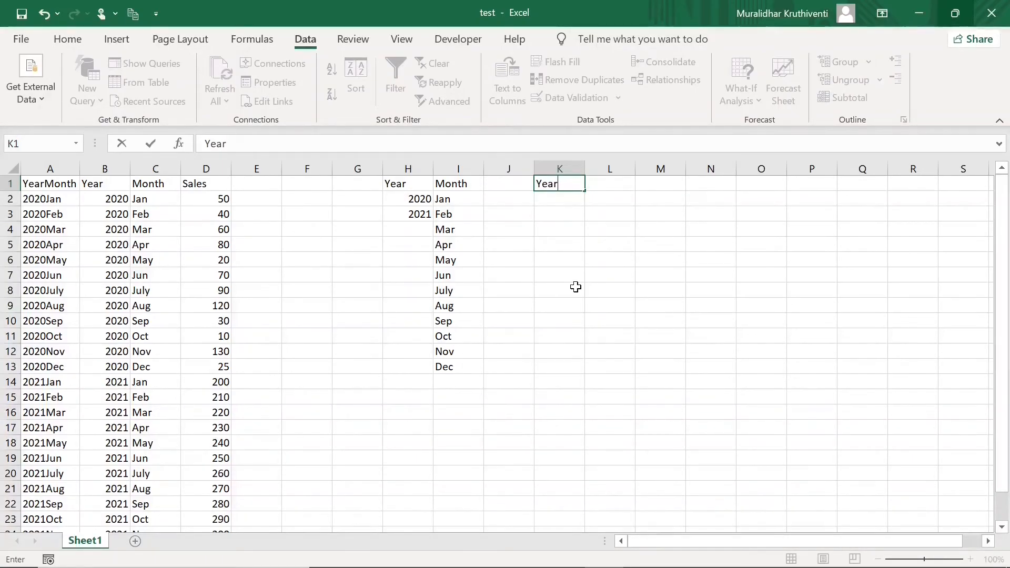
pyautogui.write('r')
pyautogui.press('Tab')
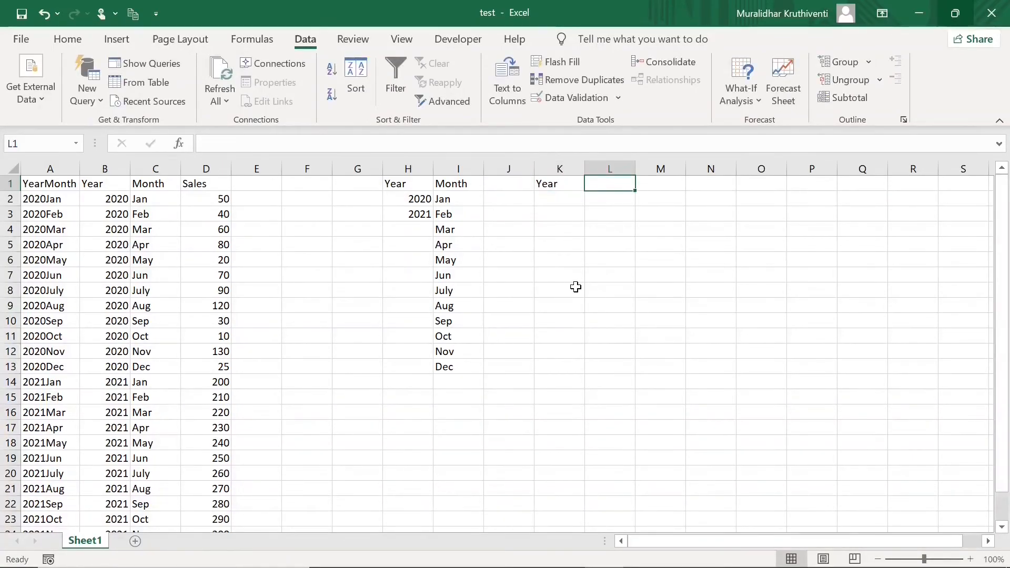
pyautogui.write('Month')
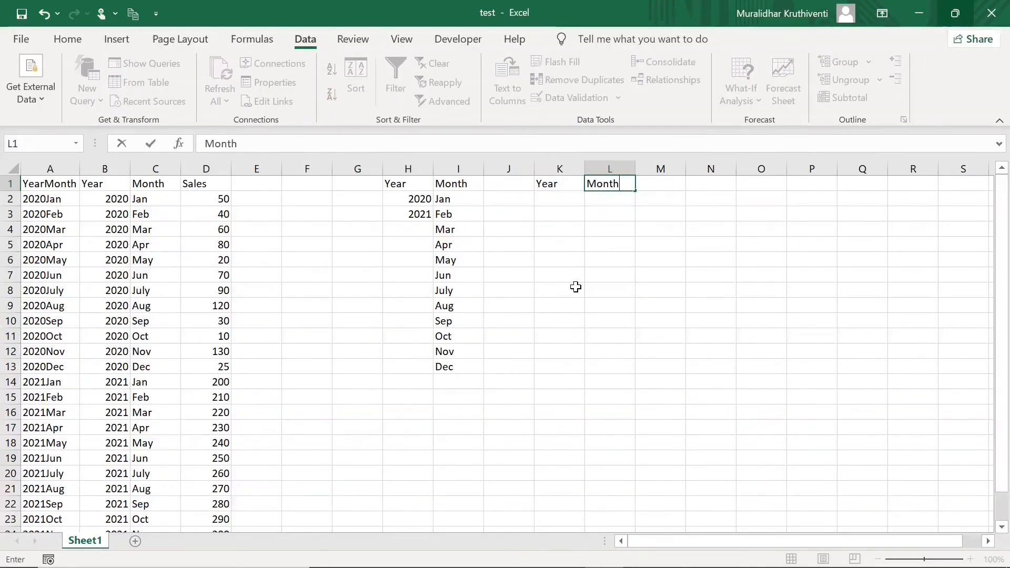
pyautogui.press('Tab')
pyautogui.write('Sale')
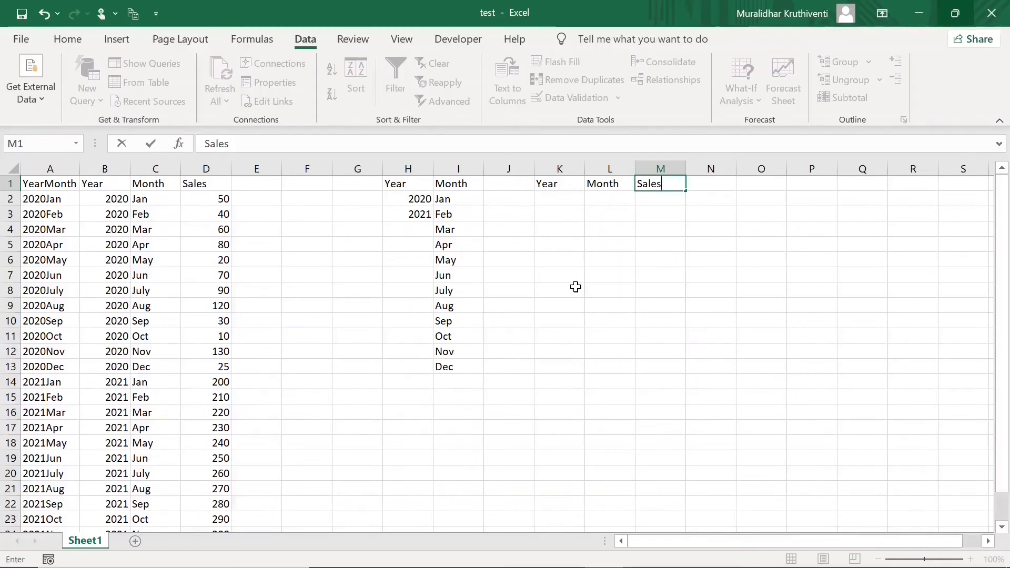
pyautogui.write('s')
# Add List data validation to K2 with the source =$H$2:$H$3, and check the year choices in its dropdown.
pyautogui.click(547, 198)
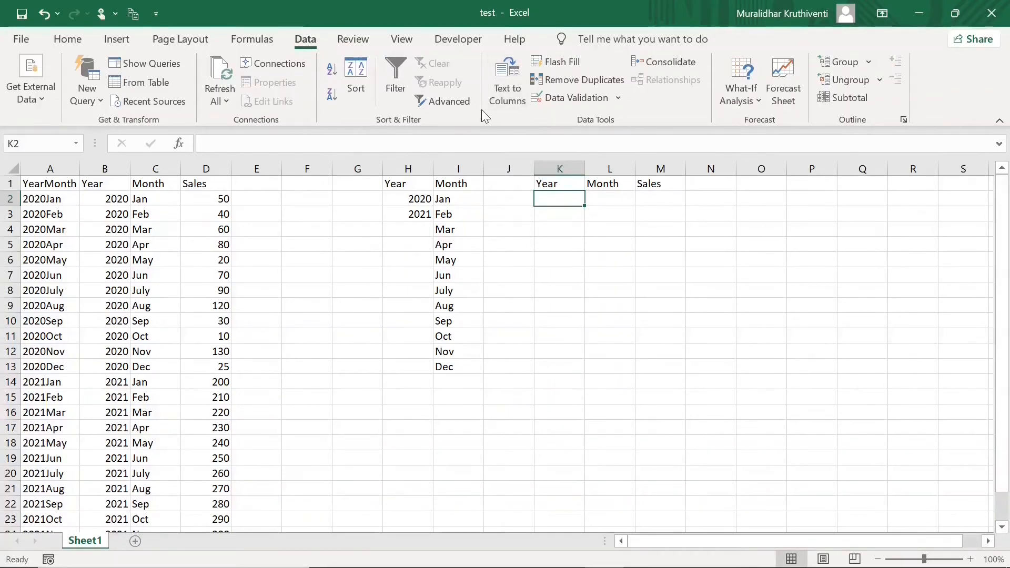
pyautogui.click(579, 96)
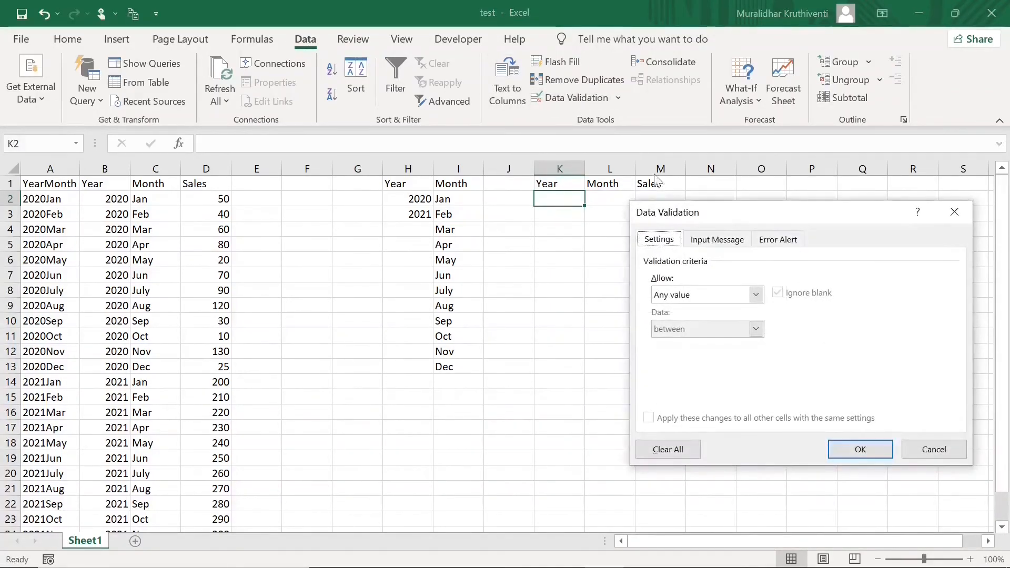
pyautogui.click(756, 296)
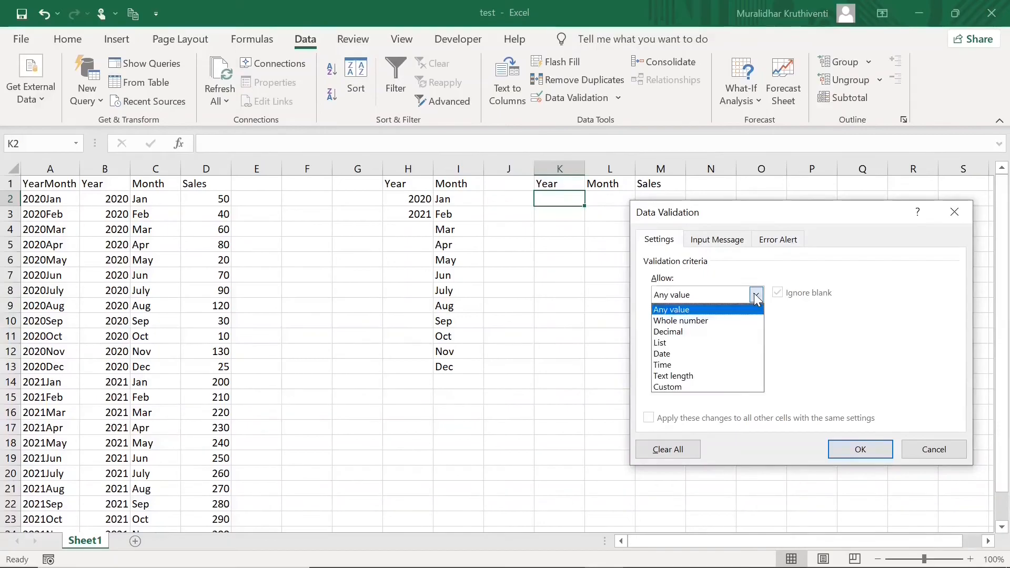
pyautogui.click(680, 343)
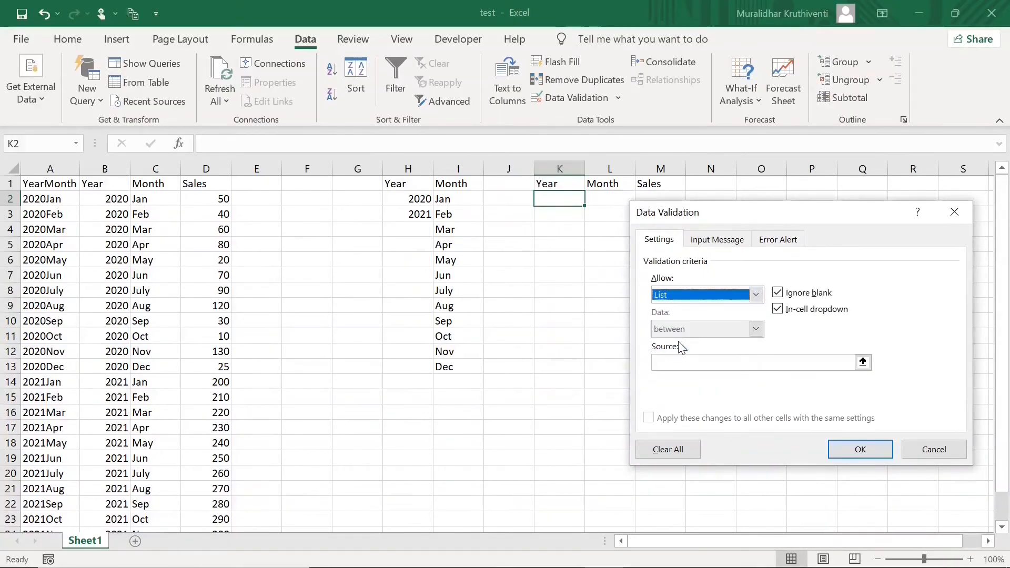
pyautogui.click(705, 362)
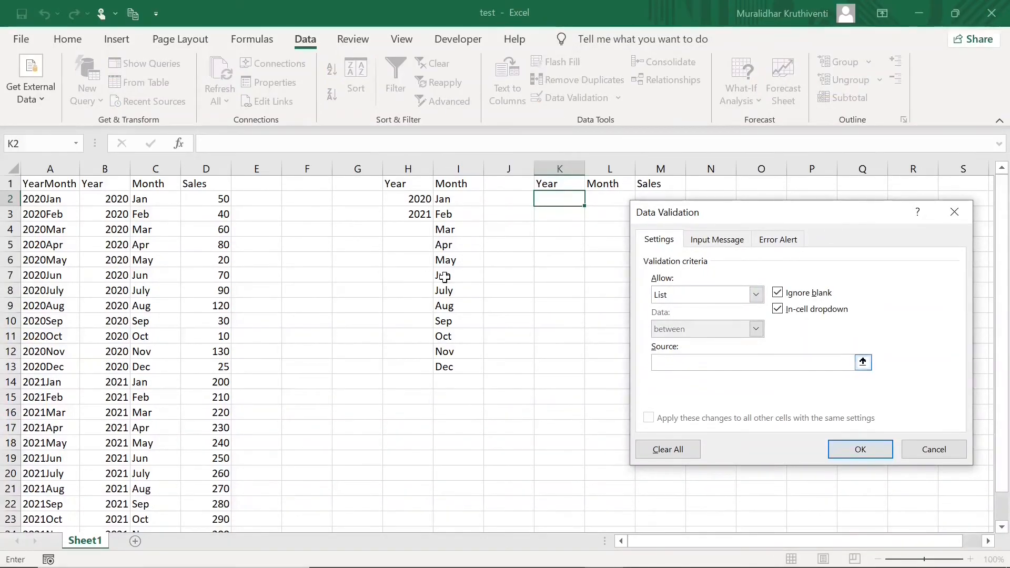
pyautogui.moveTo(411, 200); pyautogui.dragTo(409, 213)
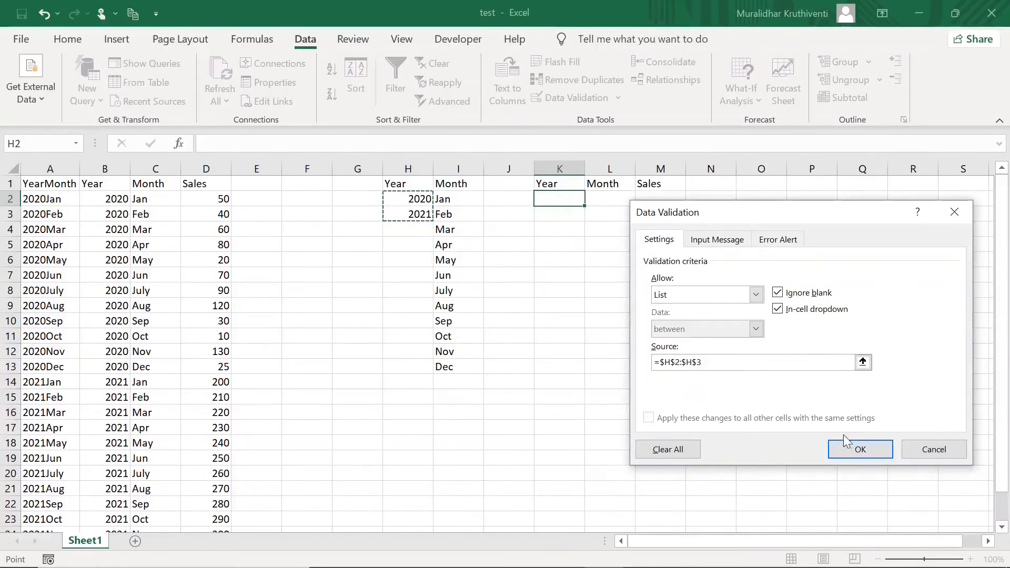
pyautogui.click(860, 449)
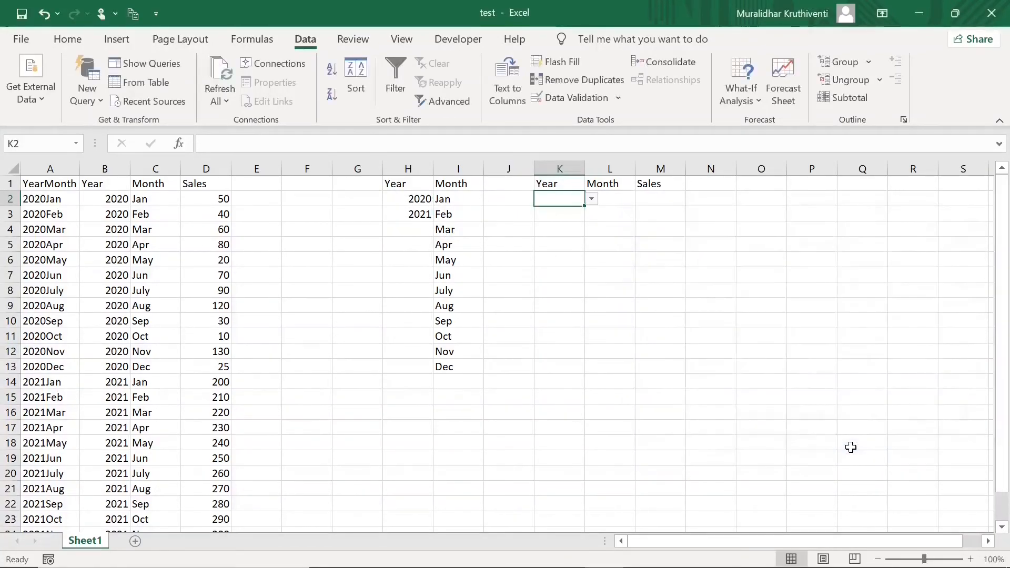
pyautogui.click(592, 199)
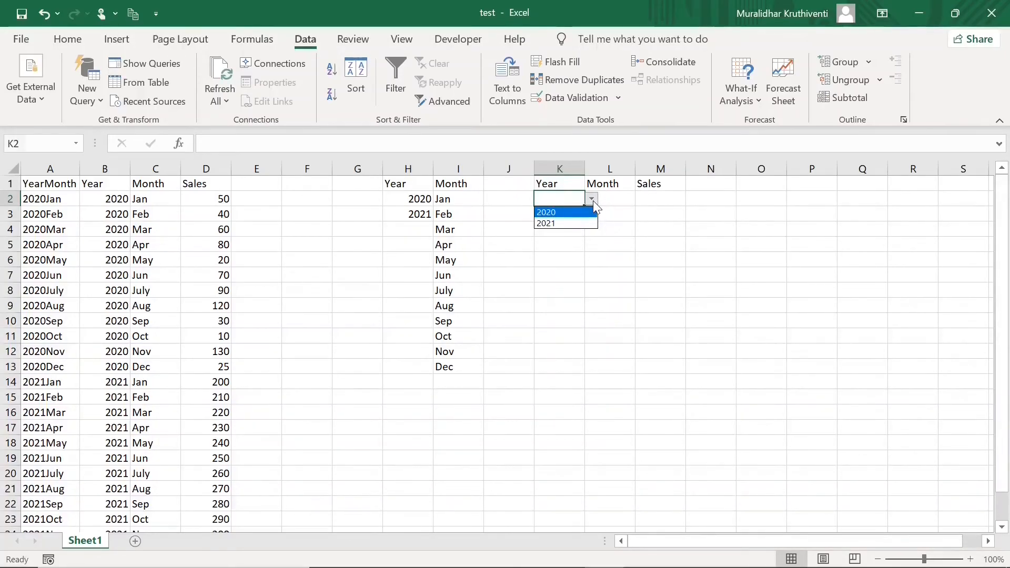
pyautogui.click(591, 199)
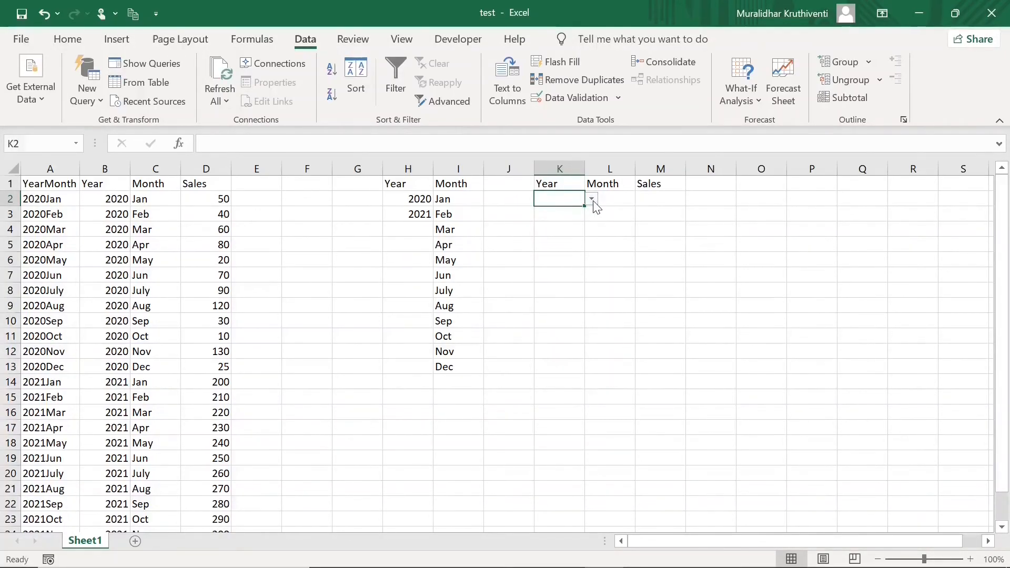
# Add List data validation to L2 with the source =$I$2:$I$13, and check the month choices in its dropdown.
pyautogui.click(620, 200)
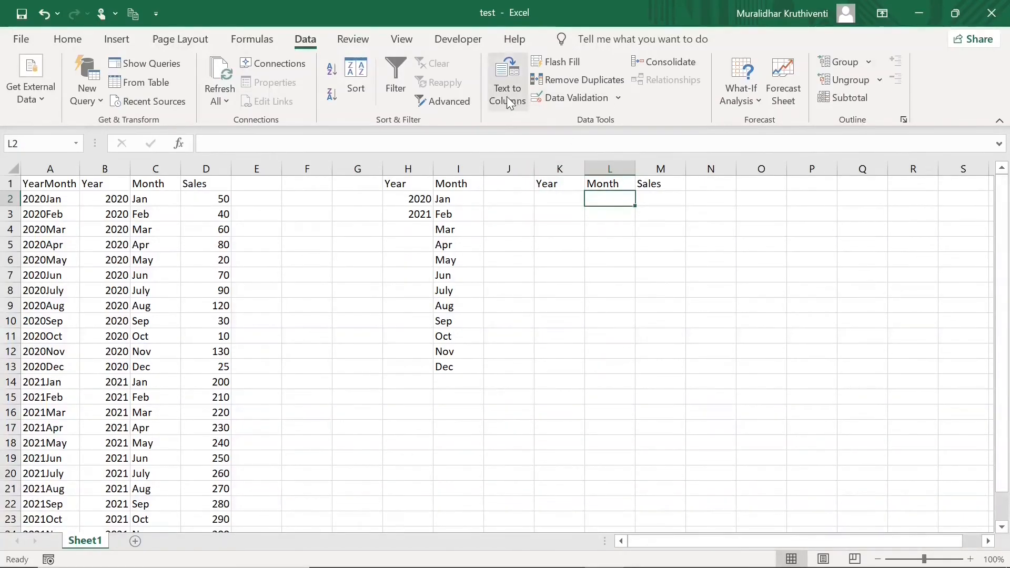
pyautogui.click(599, 101)
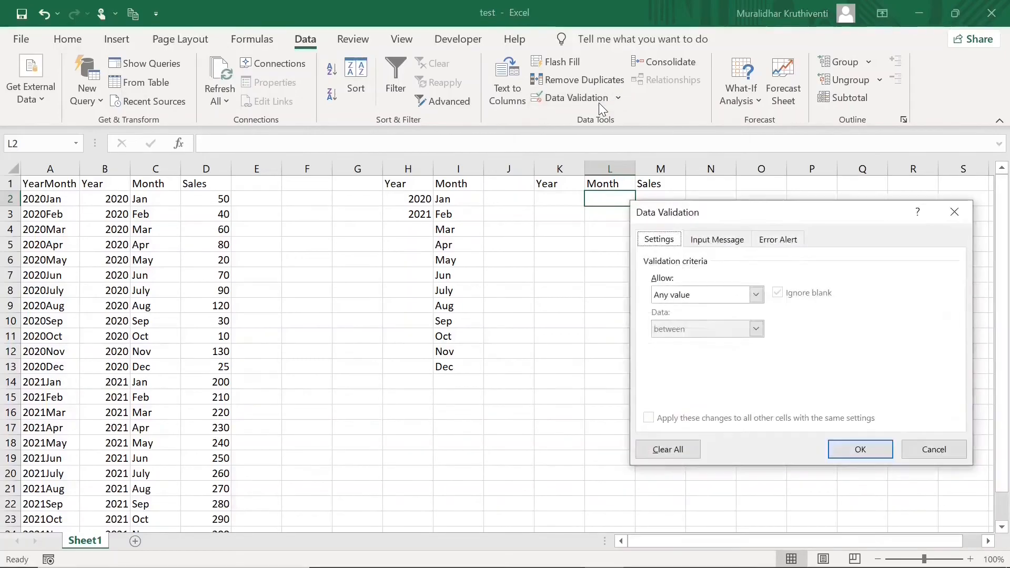
pyautogui.click(756, 295)
pyautogui.click(707, 343)
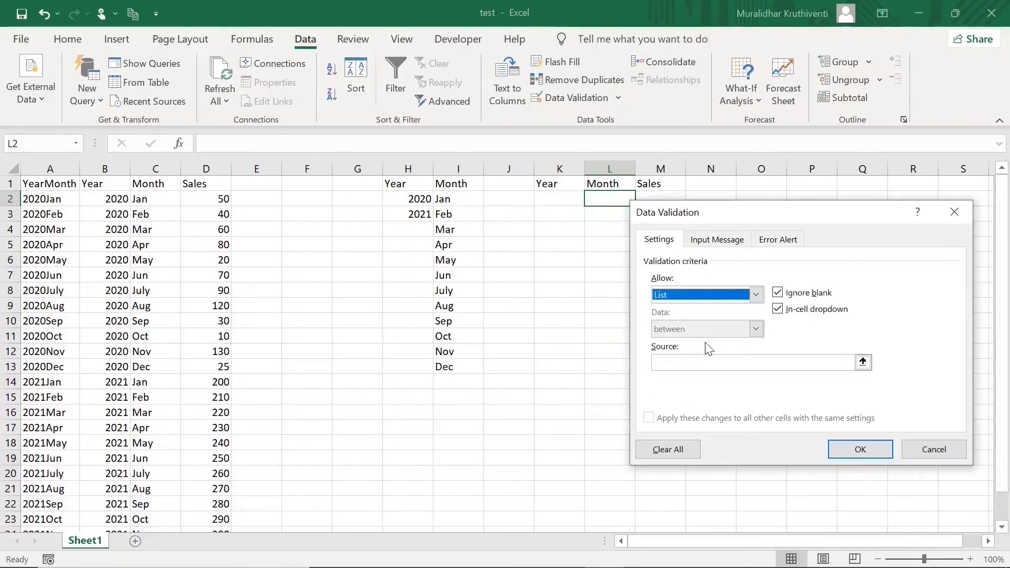
pyautogui.click(762, 362)
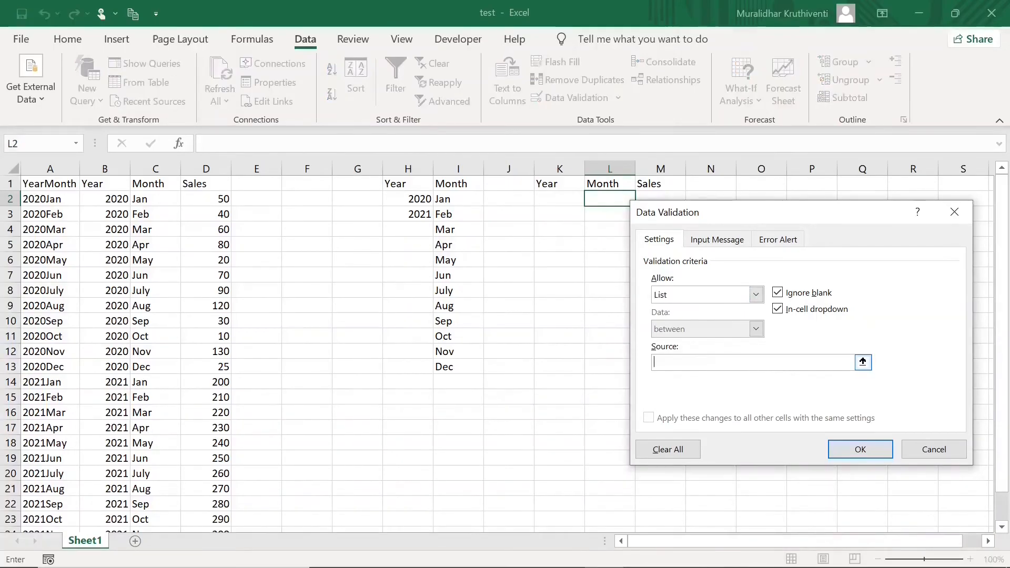
pyautogui.moveTo(446, 198); pyautogui.dragTo(463, 367)
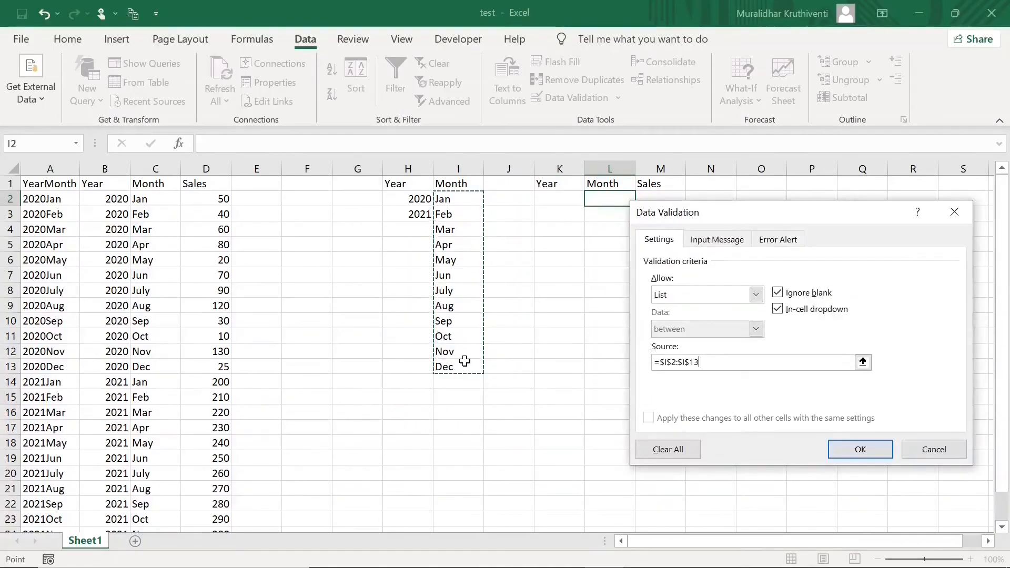
pyautogui.click(858, 447)
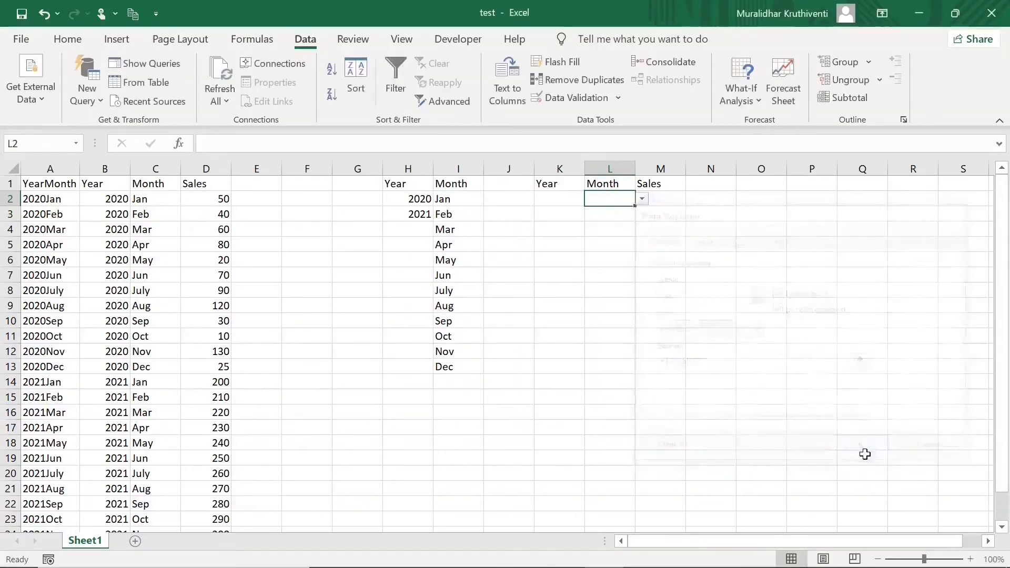
pyautogui.click(642, 199)
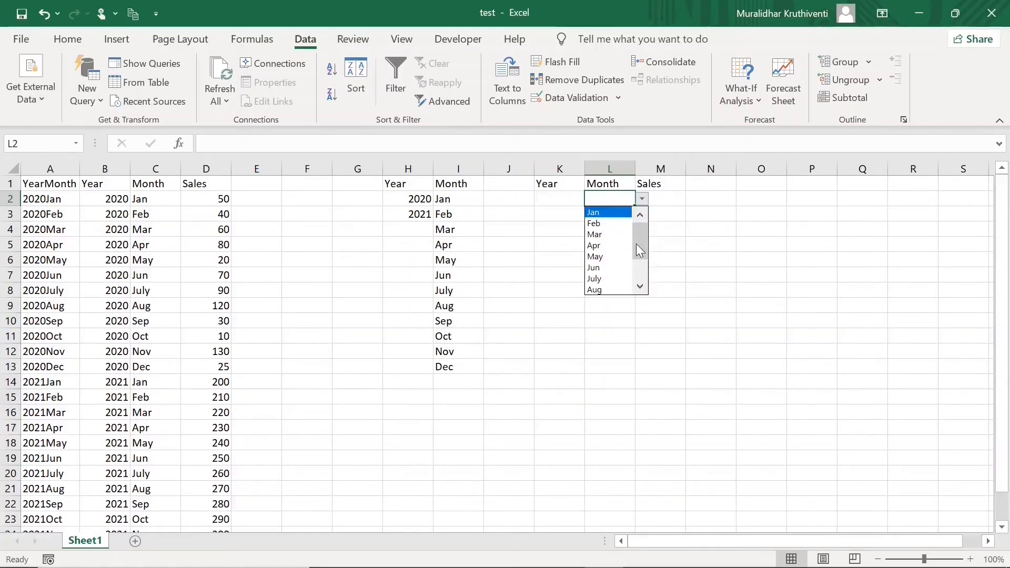
pyautogui.moveTo(636, 244); pyautogui.dragTo(651, 305)
pyautogui.moveTo(639, 261); pyautogui.dragTo(633, 210)
pyautogui.click(642, 199)
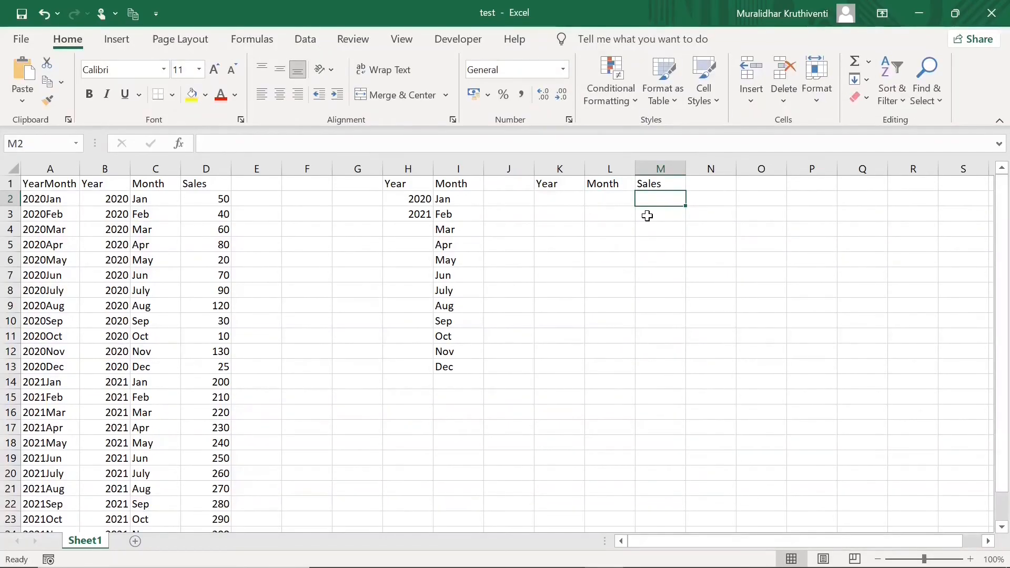
# Enter the formula =VLOOKUP(K2&L2,A1:D25,4,0) in M2 to look up sales for the chosen year and month.
pyautogui.write('=vlooku')
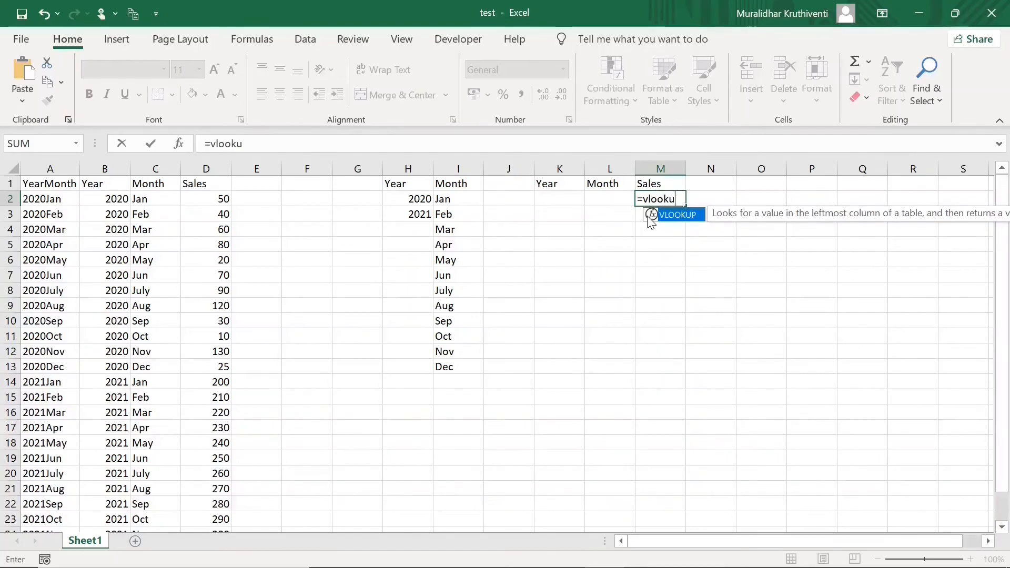
pyautogui.write('p(')
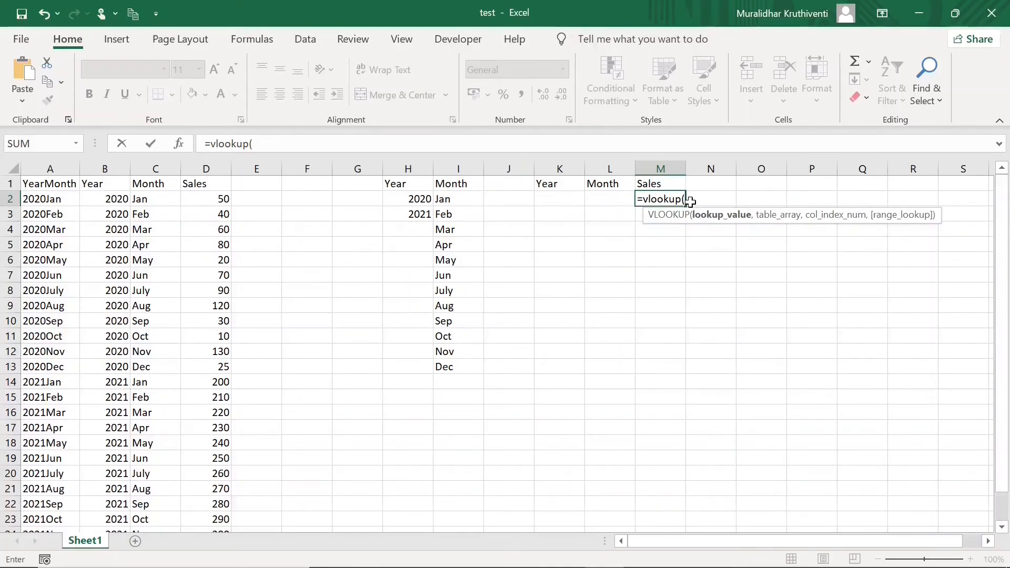
pyautogui.click(572, 199)
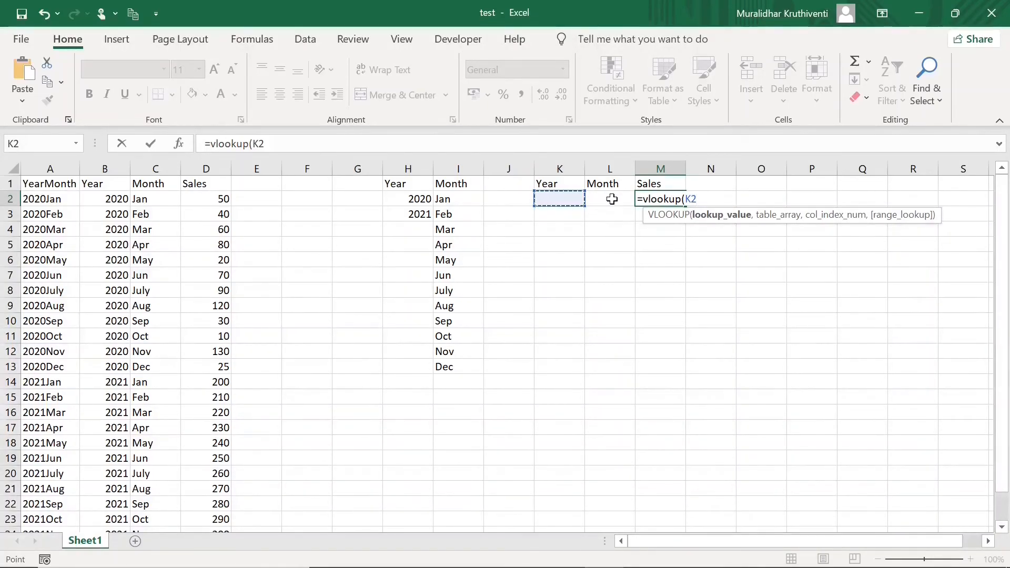
pyautogui.write('&')
pyautogui.click(611, 199)
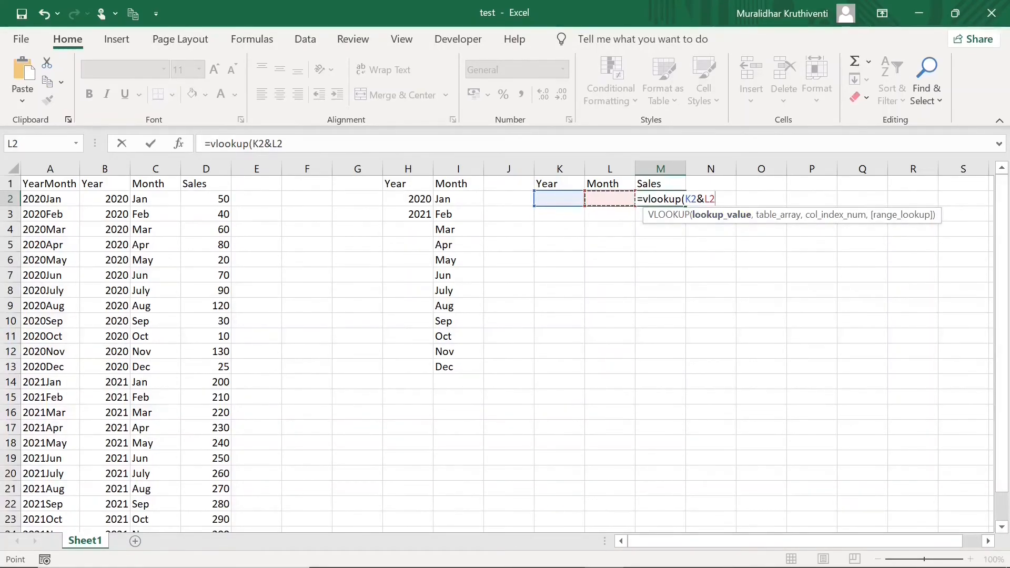
pyautogui.write(',')
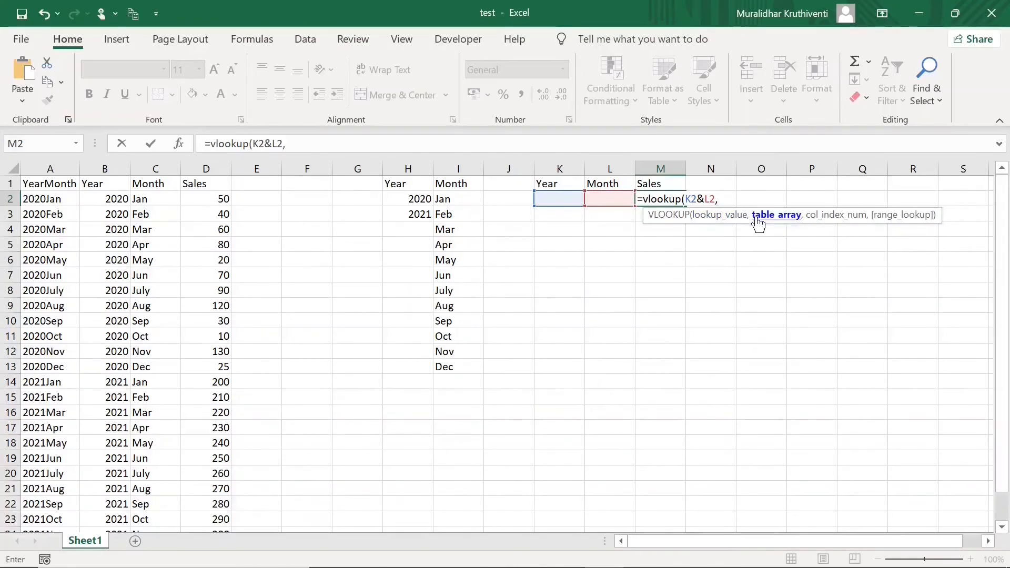
pyautogui.moveTo(44, 185); pyautogui.dragTo(215, 484)
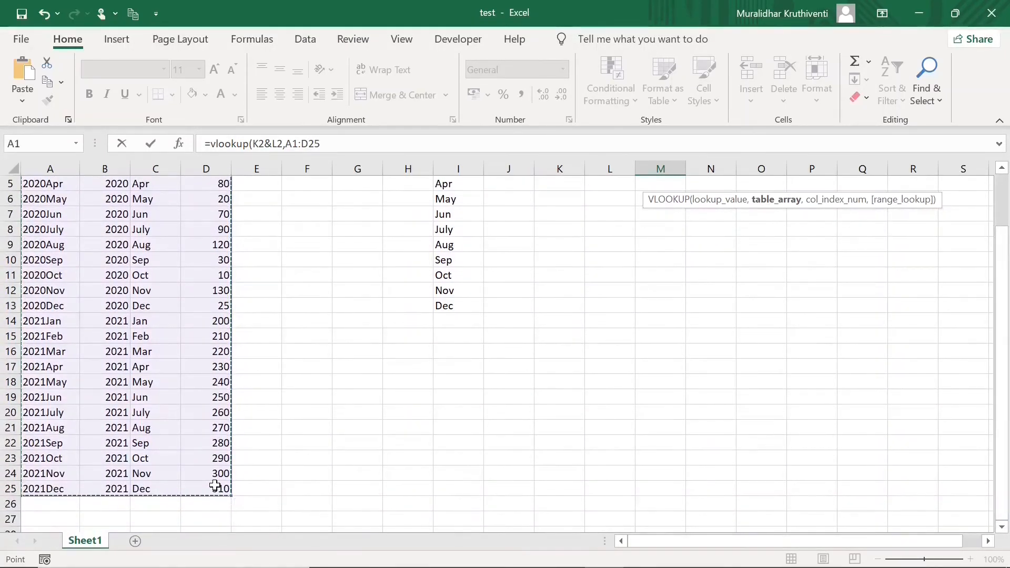
pyautogui.moveTo(1002, 315); pyautogui.dragTo(1002, 290)
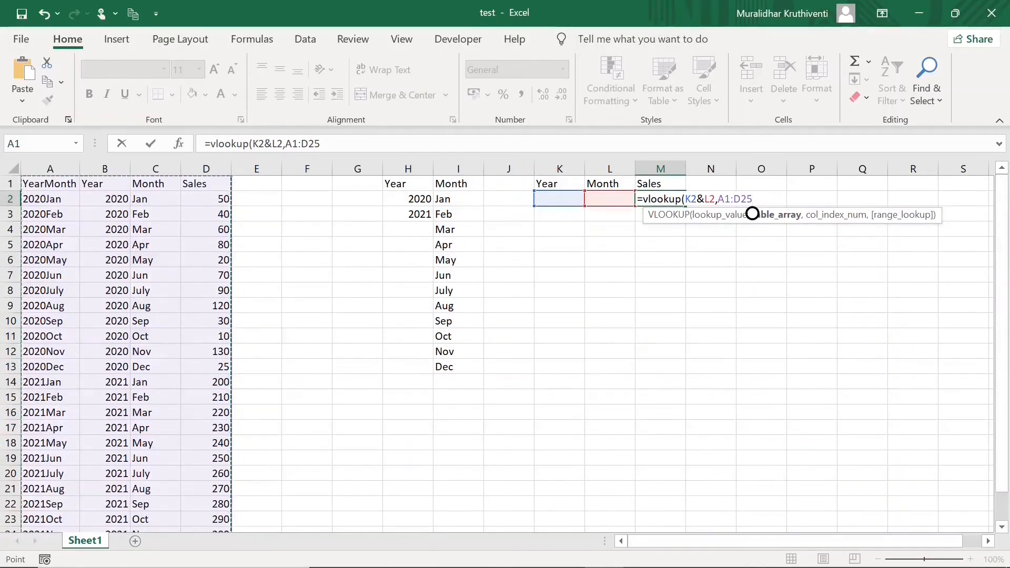
pyautogui.write(',4')
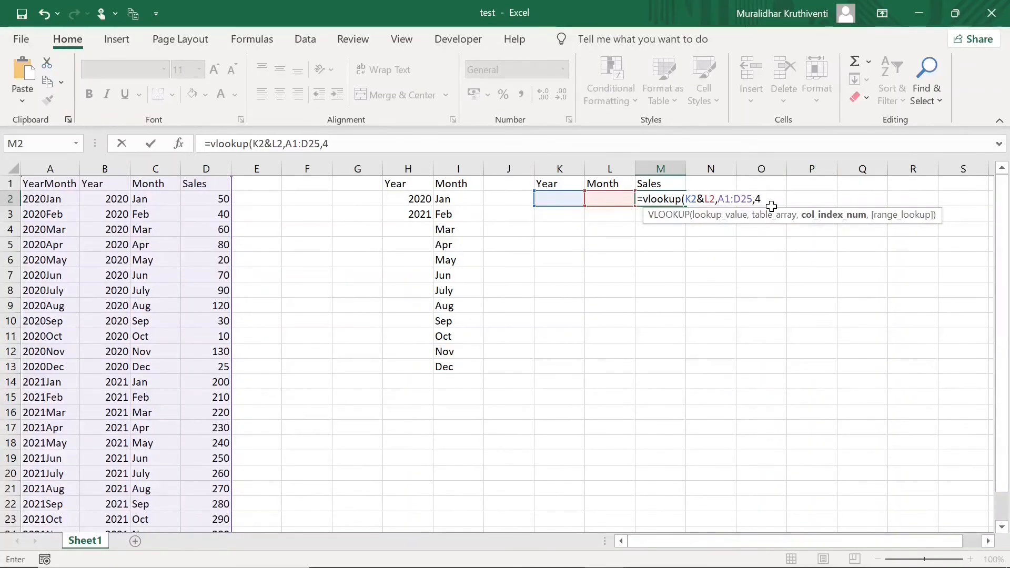
pyautogui.write(',')
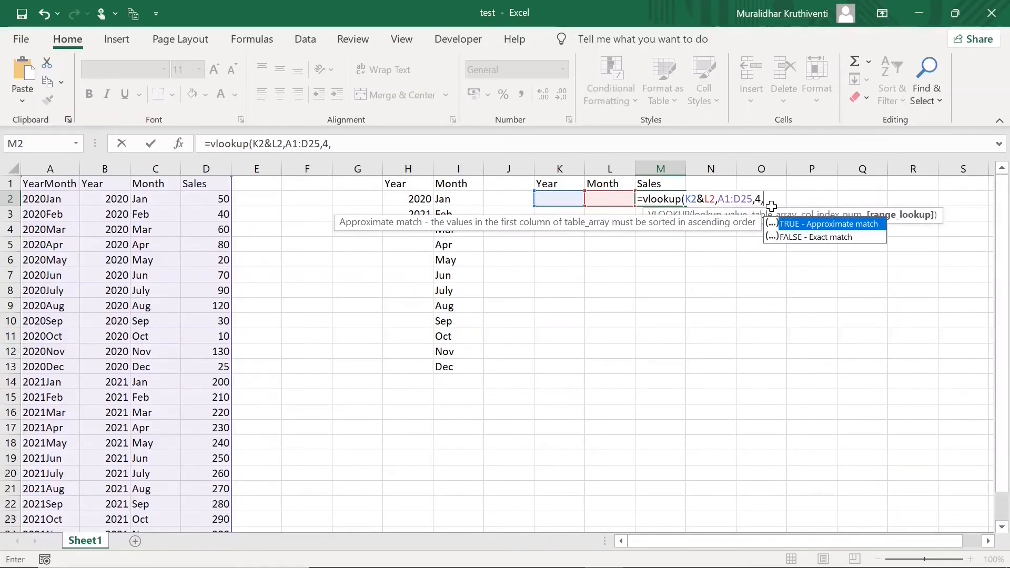
pyautogui.write('0)')
pyautogui.press('Return')
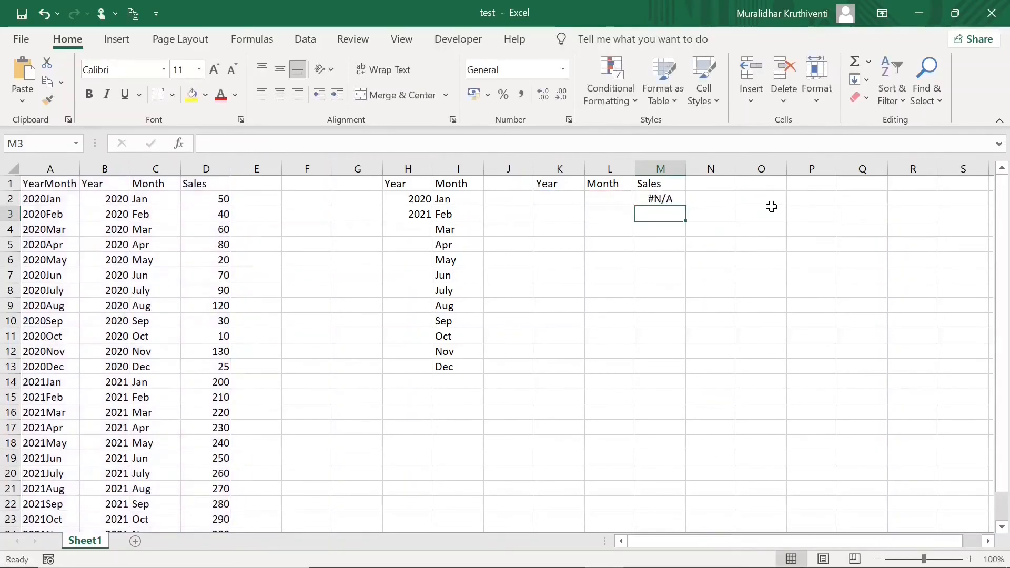
# Choose year 2020 in K2 and month May in L2, and check the looked-up sales against row 6.
pyautogui.click(556, 197)
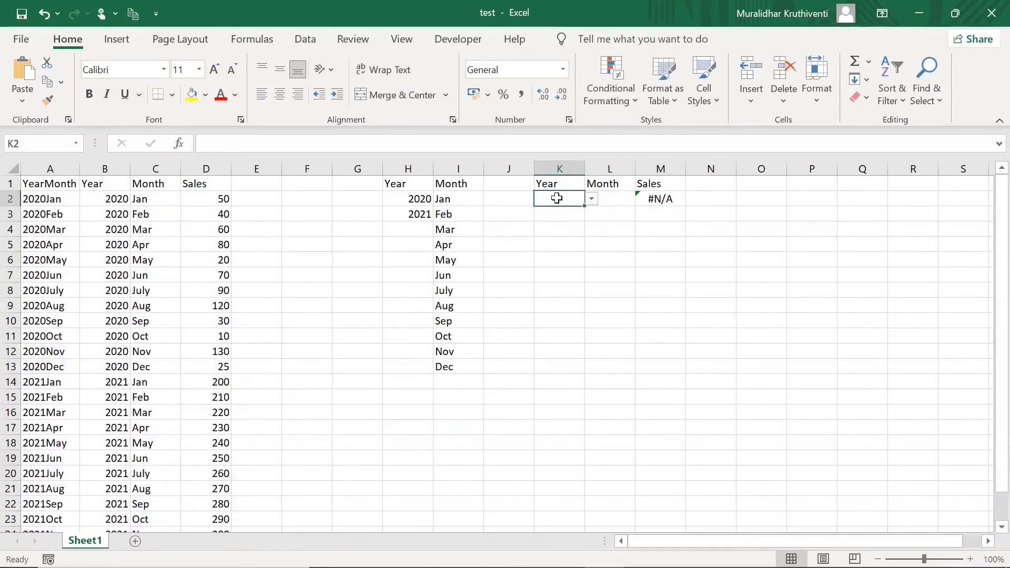
pyautogui.click(591, 199)
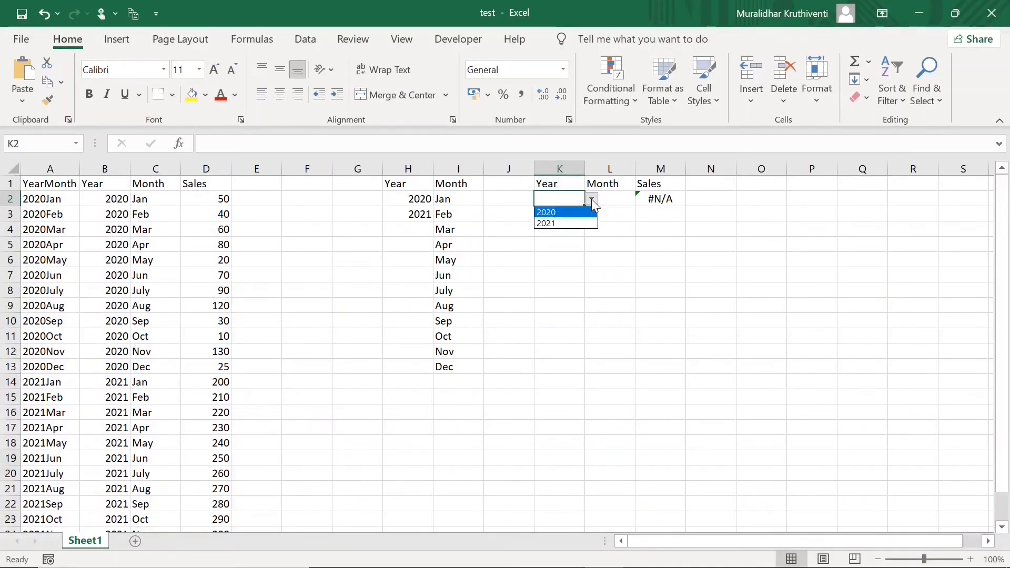
pyautogui.click(568, 212)
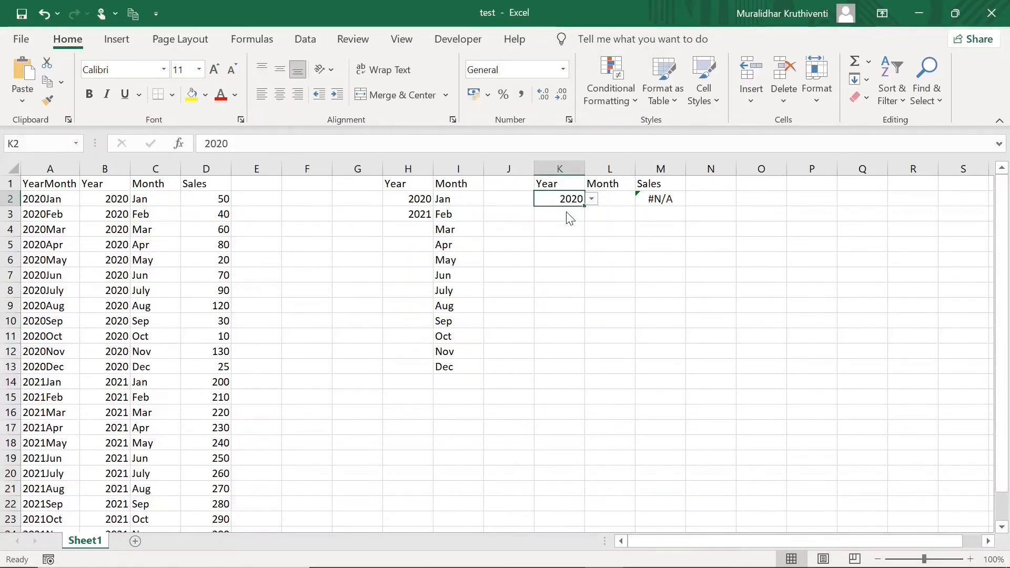
pyautogui.click(628, 203)
pyautogui.click(642, 200)
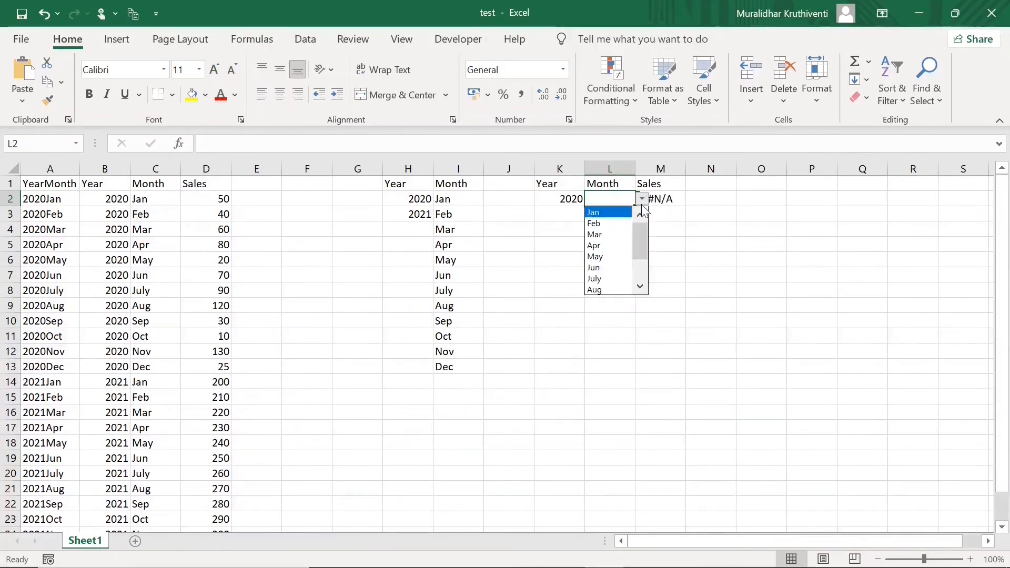
pyautogui.click(609, 257)
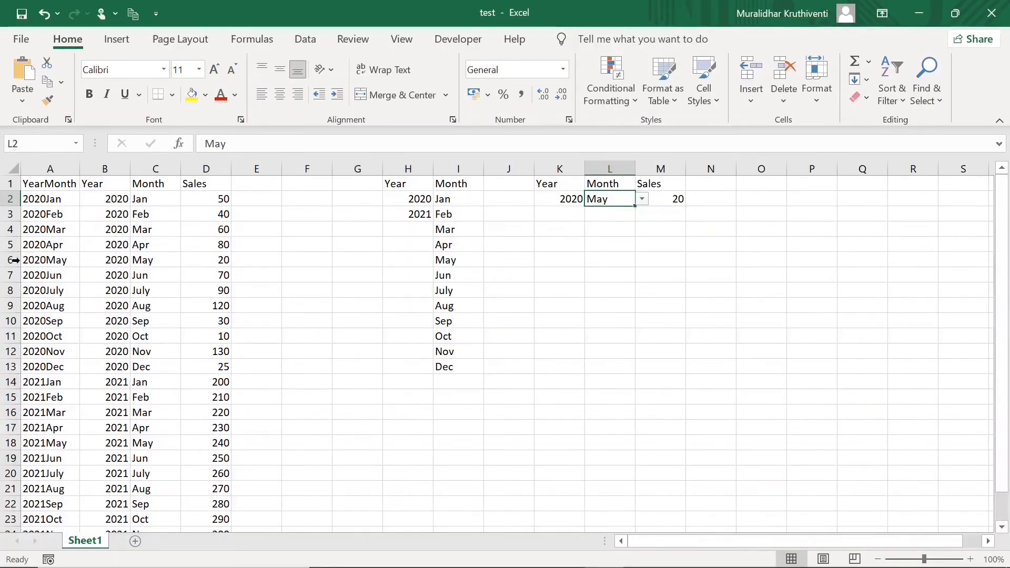
pyautogui.click(12, 260)
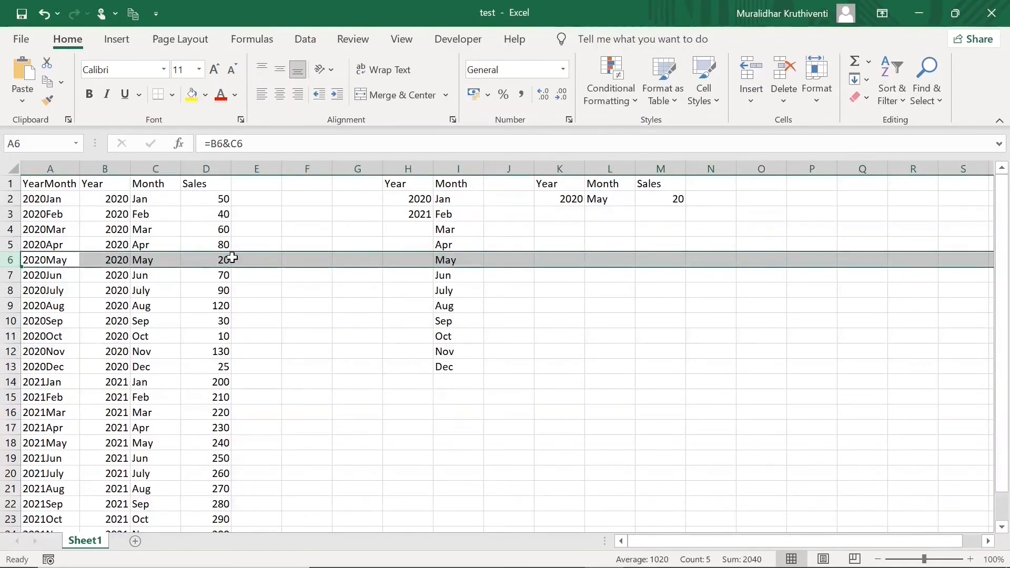
# Change the year in K2 to 2021 and check the looked-up sales against row 18.
pyautogui.click(575, 199)
pyautogui.click(592, 200)
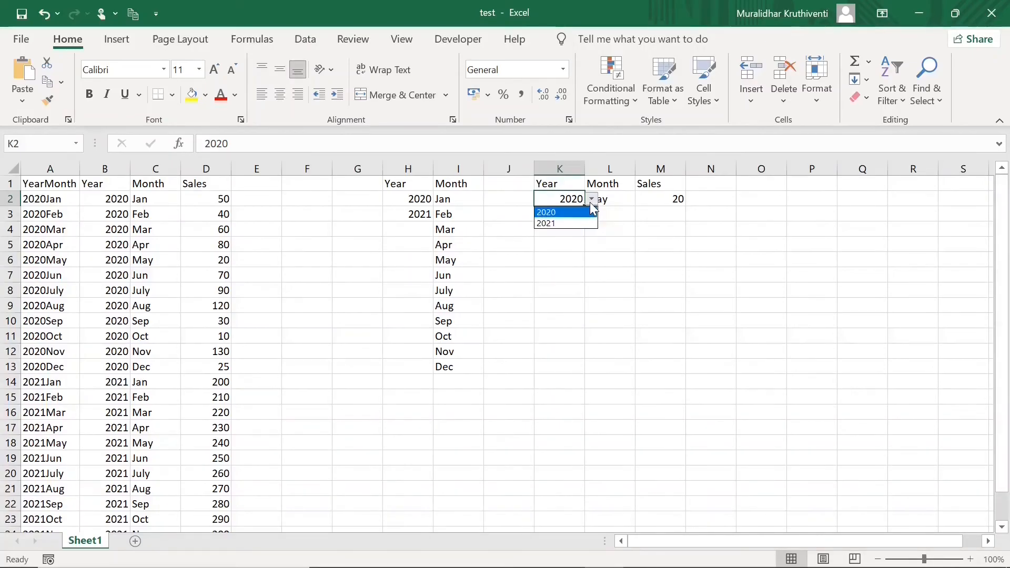
pyautogui.click(564, 222)
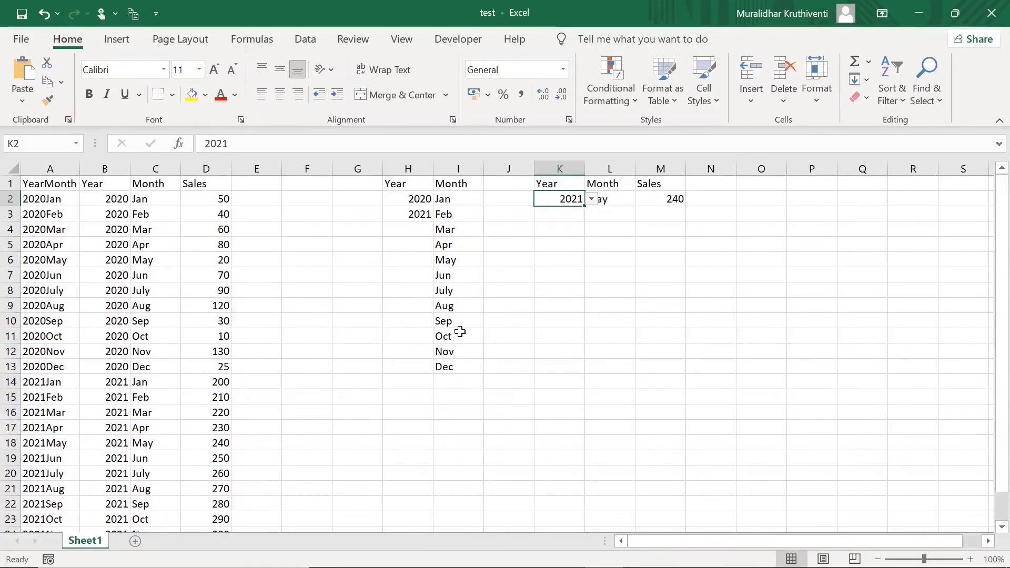
pyautogui.click(15, 444)
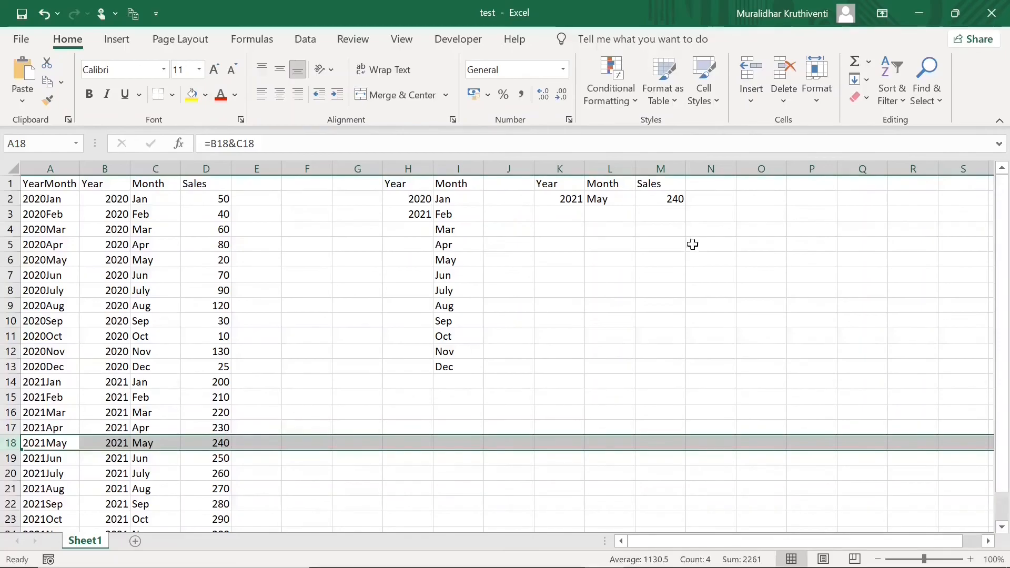
pyautogui.click(657, 225)
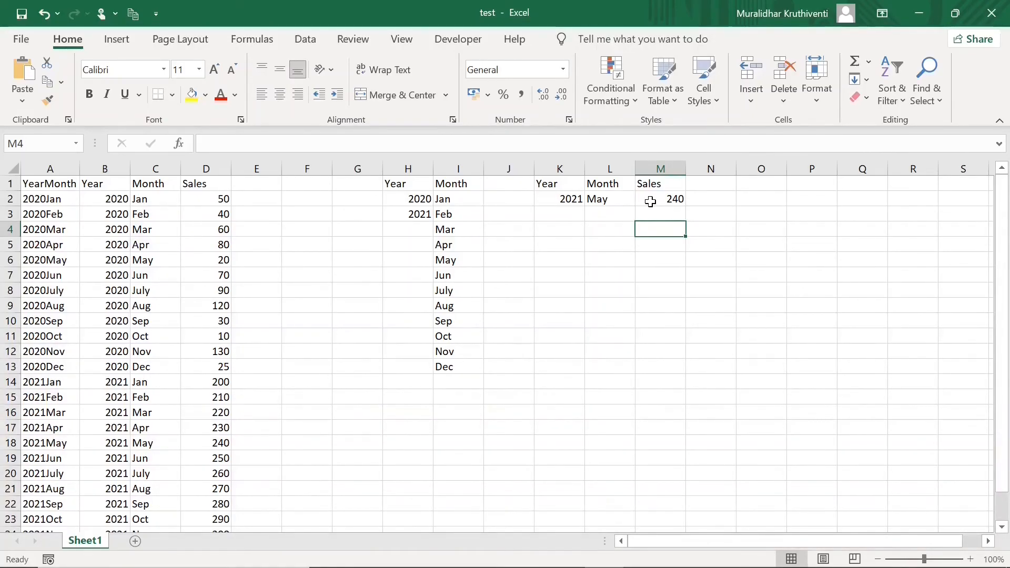
pyautogui.click(561, 199)
pyautogui.click(592, 199)
pyautogui.click(592, 201)
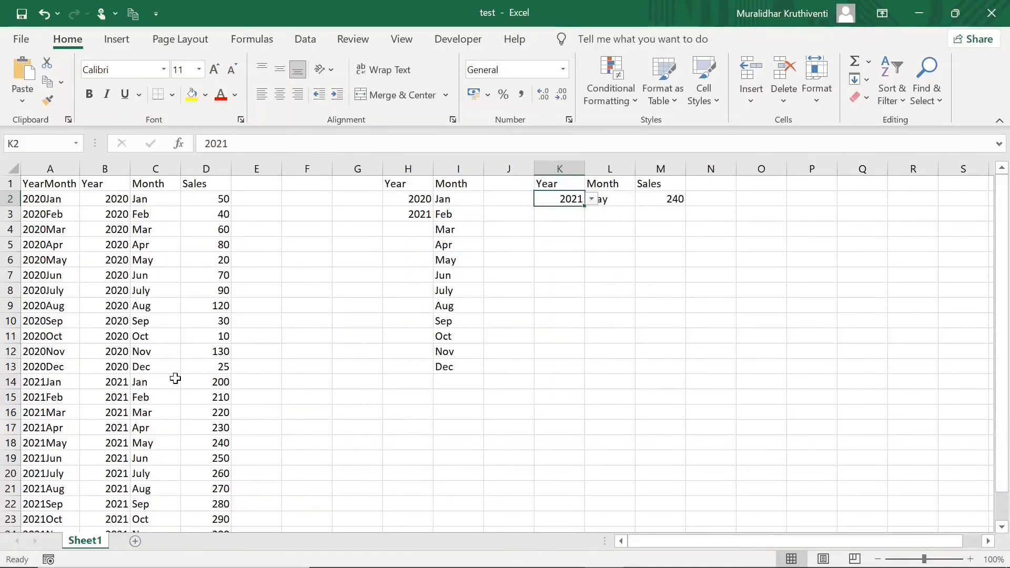
pyautogui.click(593, 200)
pyautogui.click(592, 200)
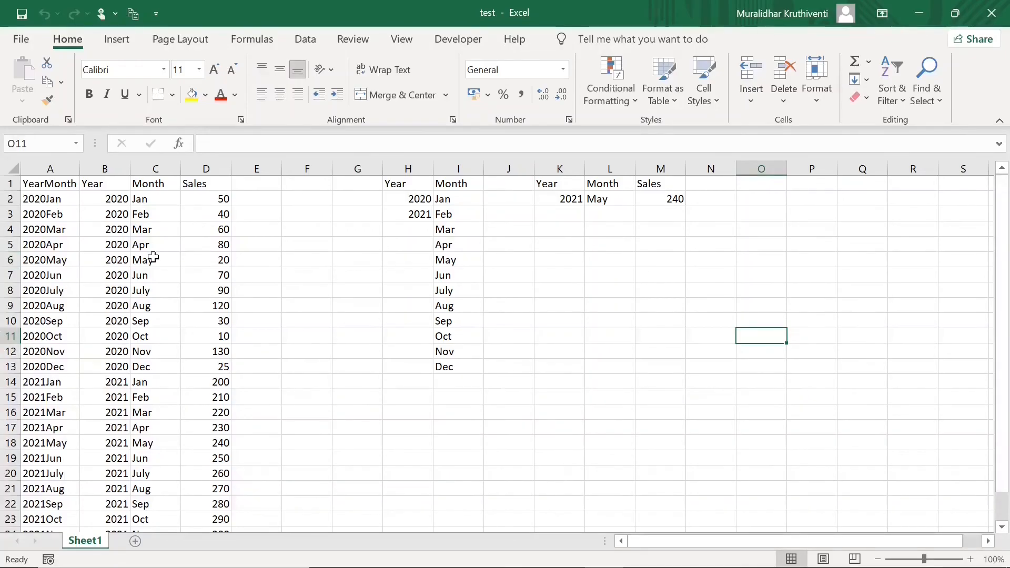
# Copy the table A1:D25, paste it transposed at A33, and center-align the pasted cells.
pyautogui.moveTo(40, 185); pyautogui.dragTo(206, 427)
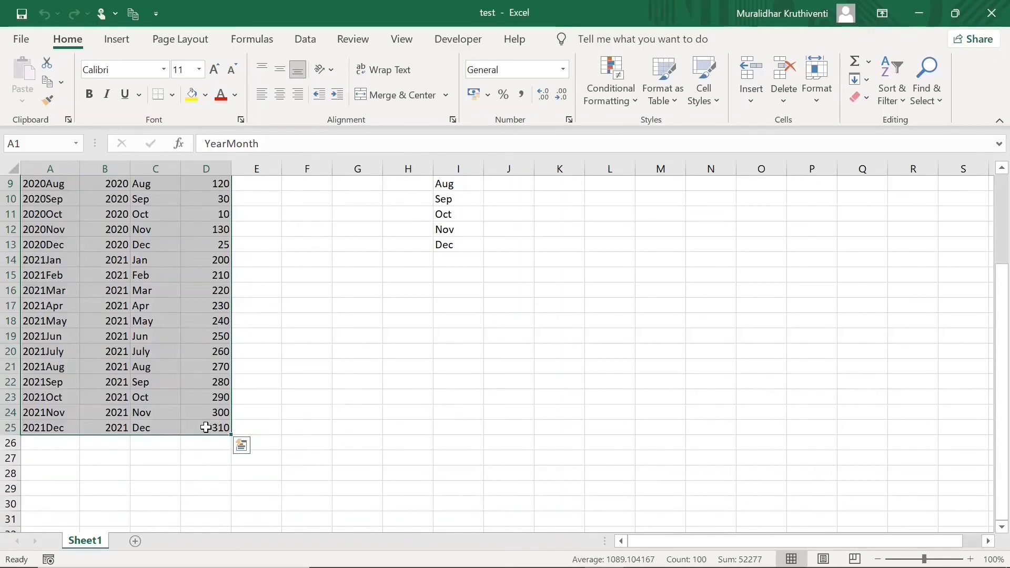
pyautogui.hotkey('ctrl', 'c')
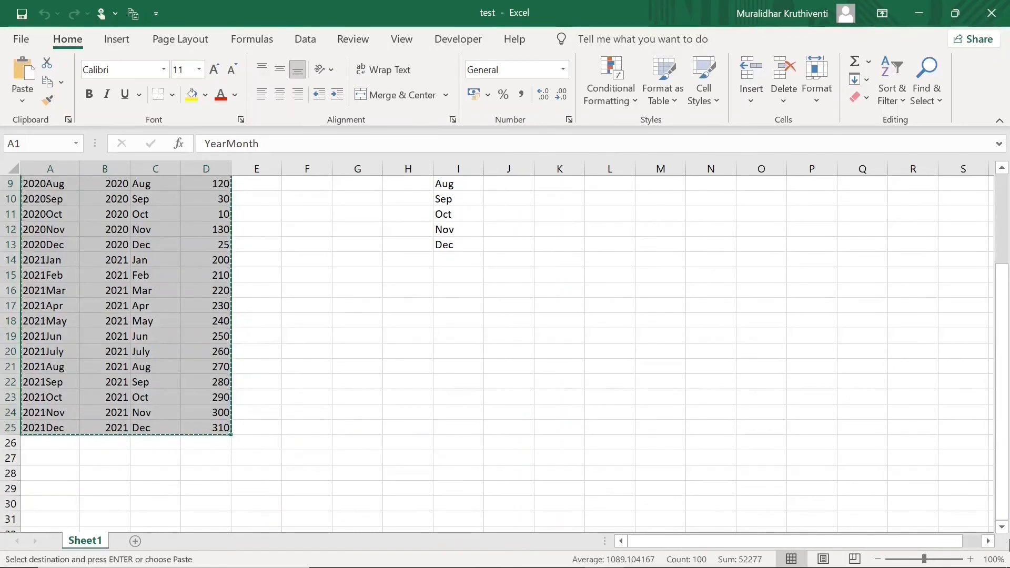
pyautogui.click(1001, 527)
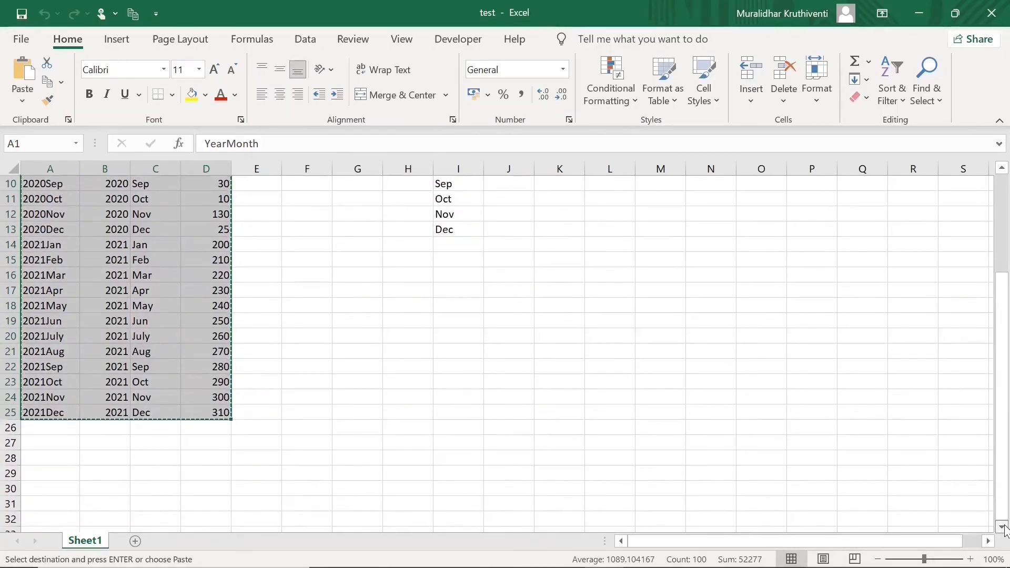
pyautogui.scroll(-4, 1004, 529)
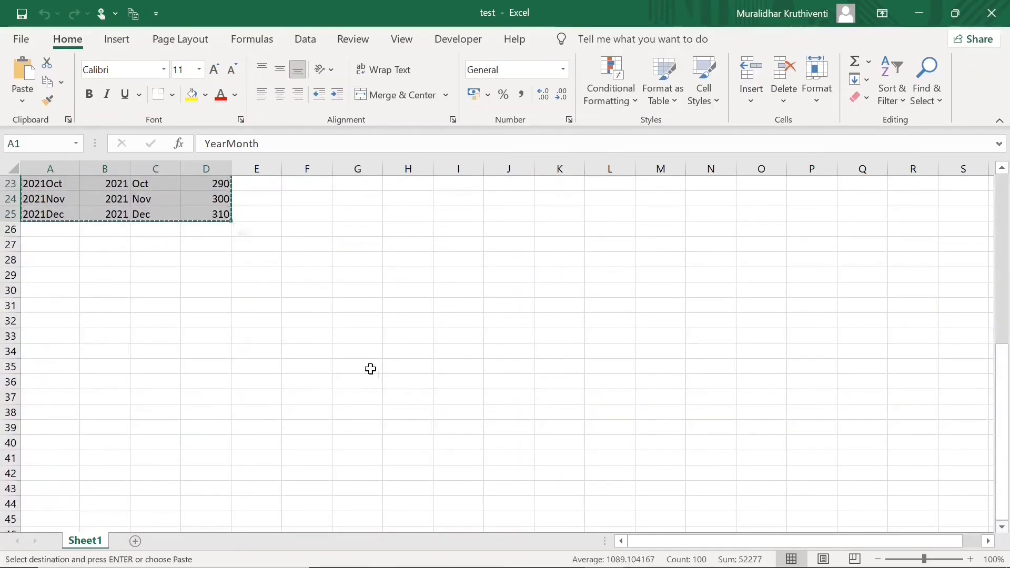
pyautogui.click(51, 337)
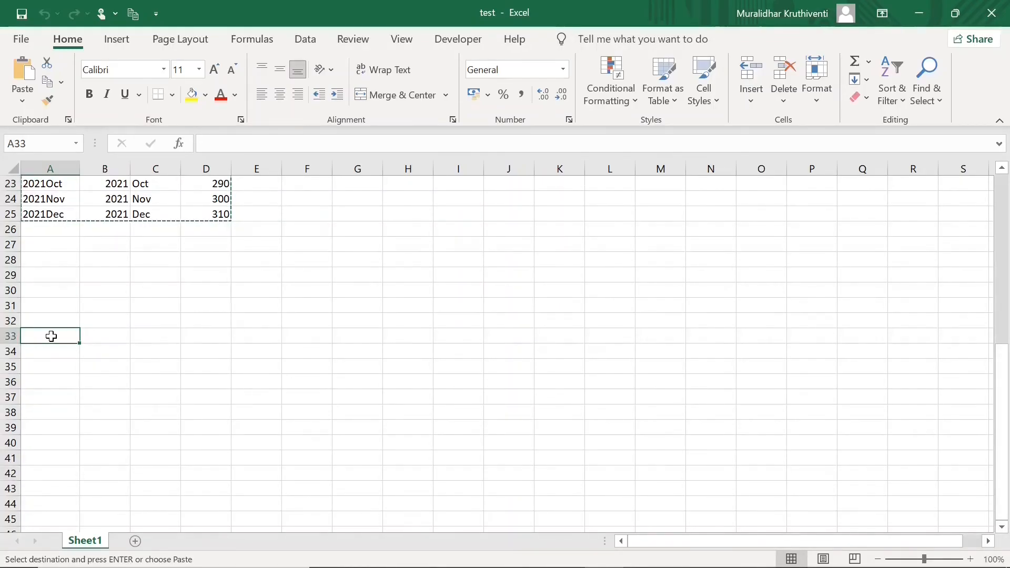
pyautogui.rightClick(51, 336)
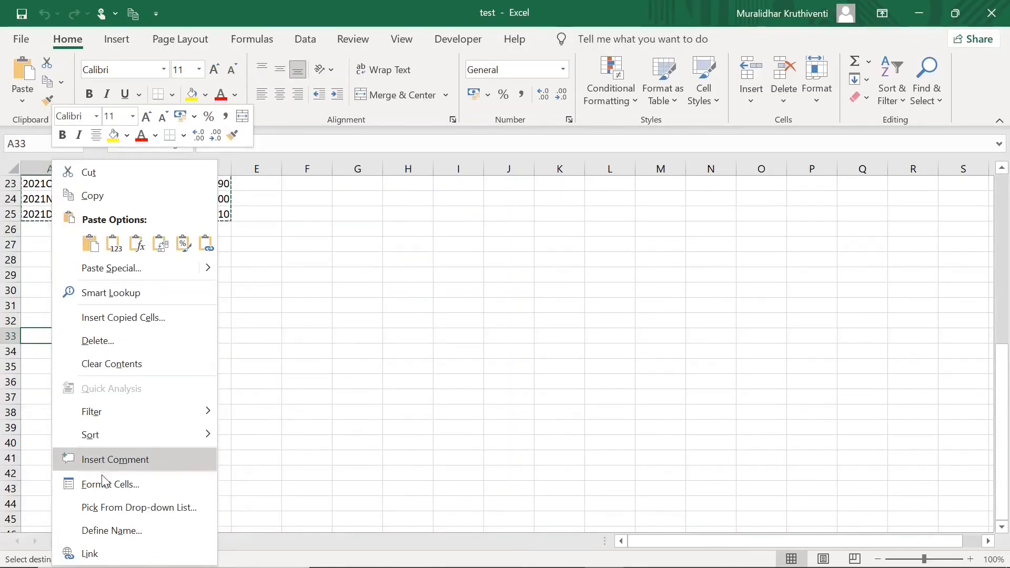
pyautogui.click(91, 244)
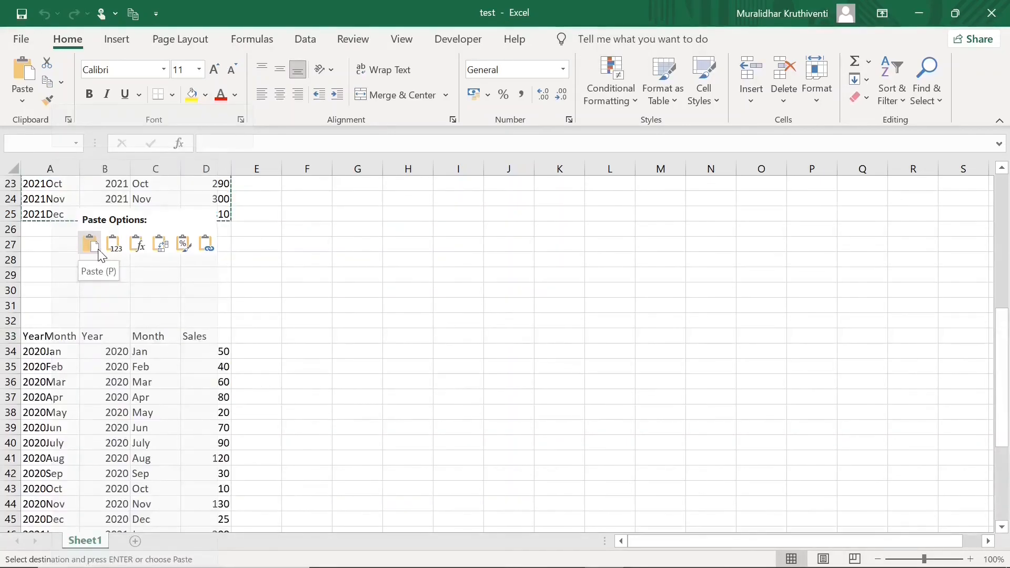
pyautogui.click(162, 245)
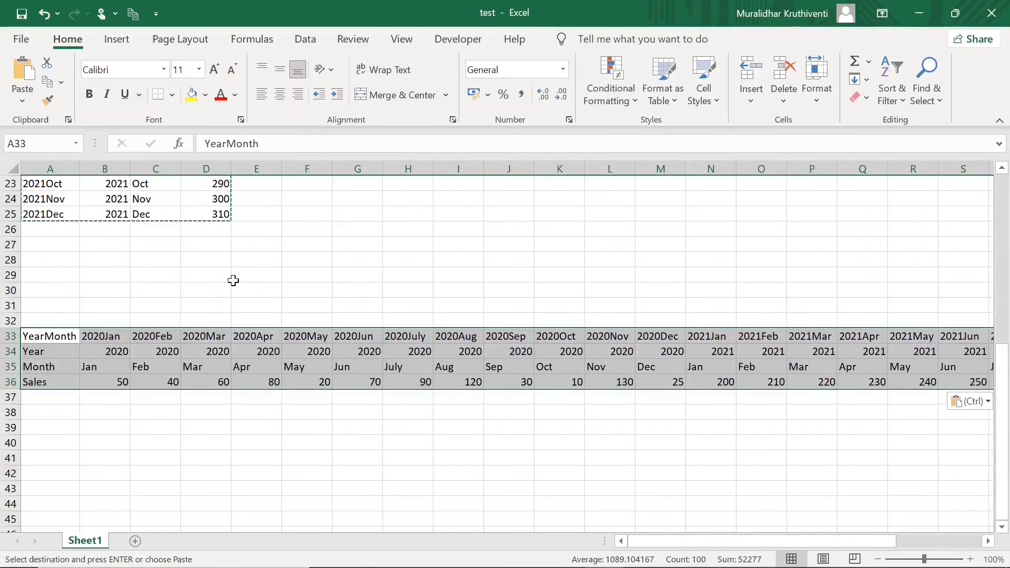
pyautogui.click(279, 96)
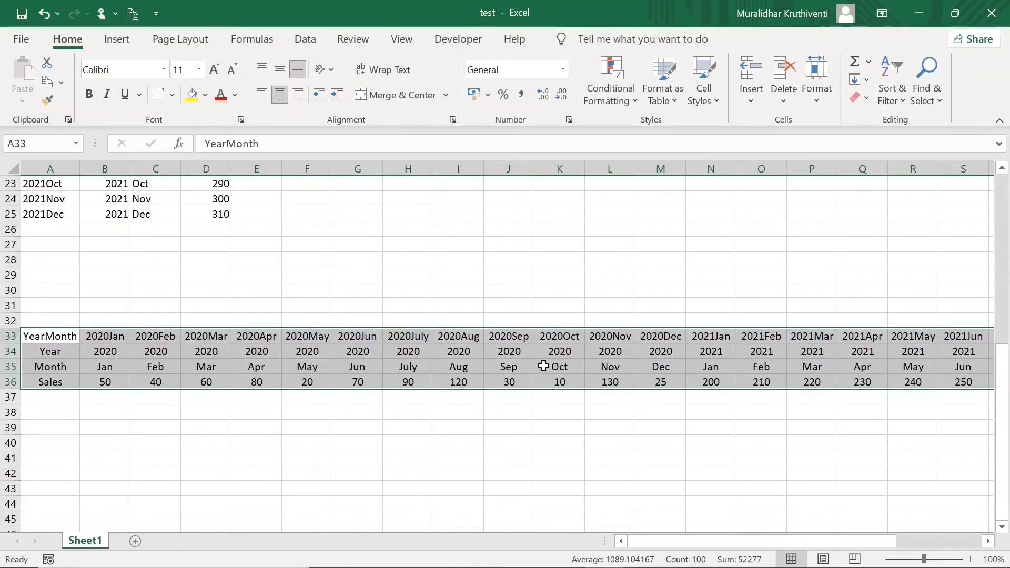
pyautogui.click(206, 442)
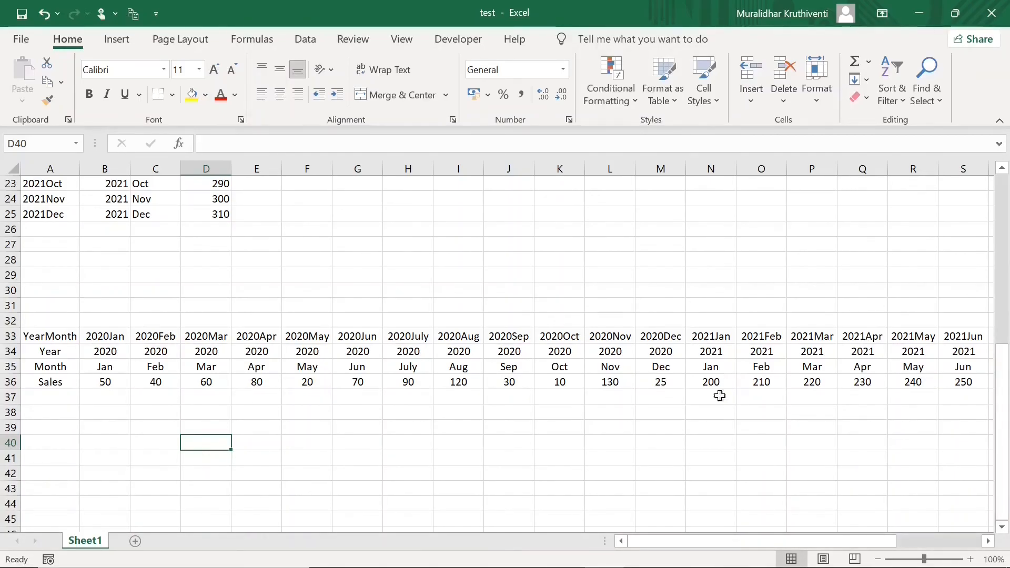
# Copy the Year, Month and Sales lookup block K1:M2 to F40, below the transposed table.
pyautogui.moveTo(1004, 407); pyautogui.dragTo(1003, 185)
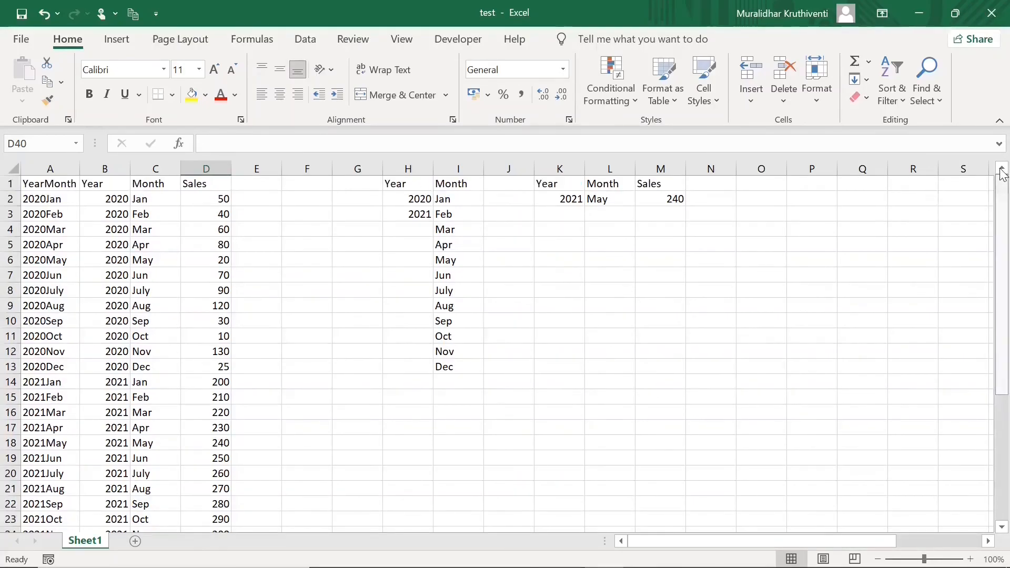
pyautogui.moveTo(550, 187); pyautogui.dragTo(669, 198)
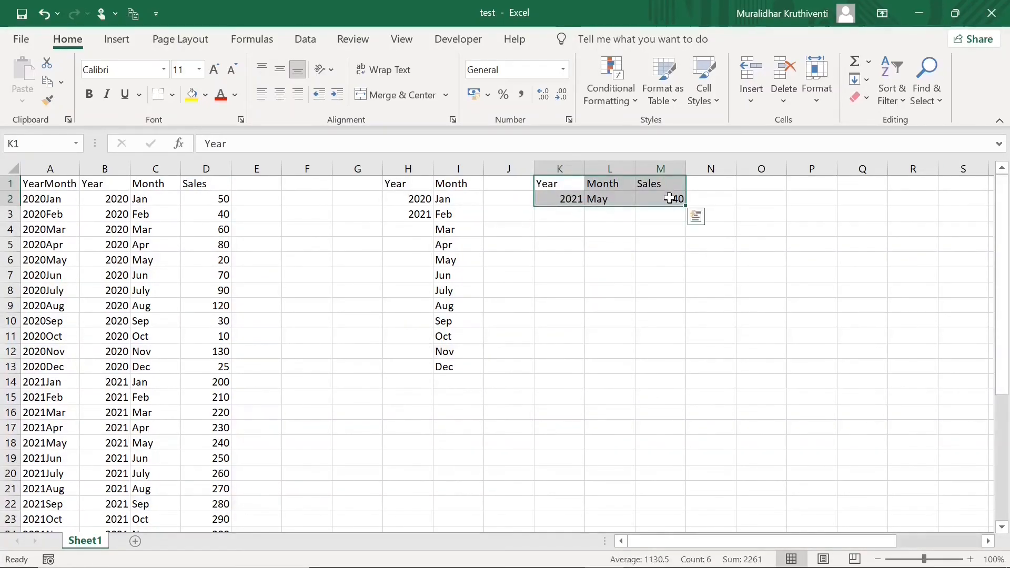
pyautogui.hotkey('ctrl', 'c')
pyautogui.hotkey('ctrl', 'q')
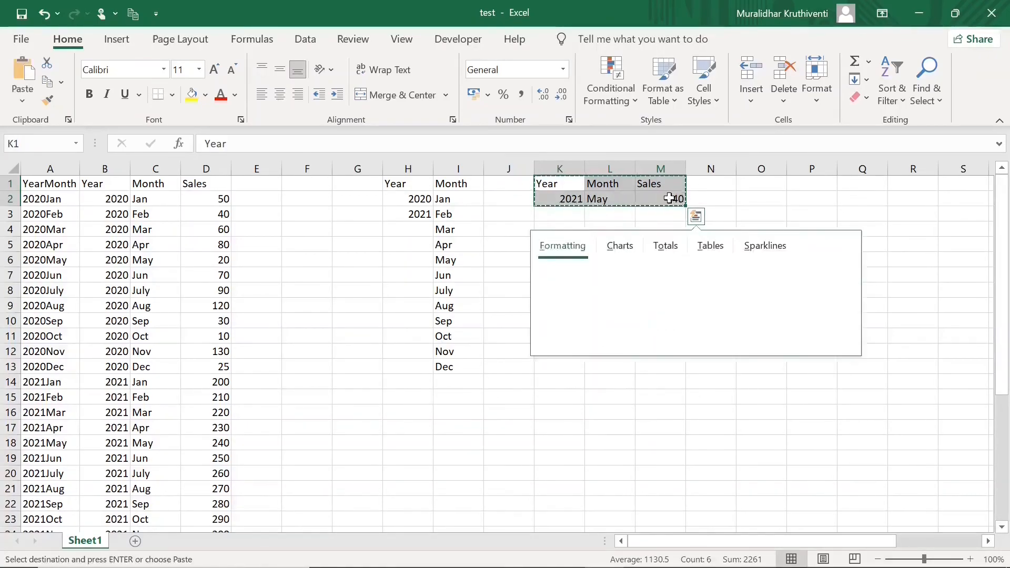
pyautogui.moveTo(1003, 272); pyautogui.dragTo(1007, 377)
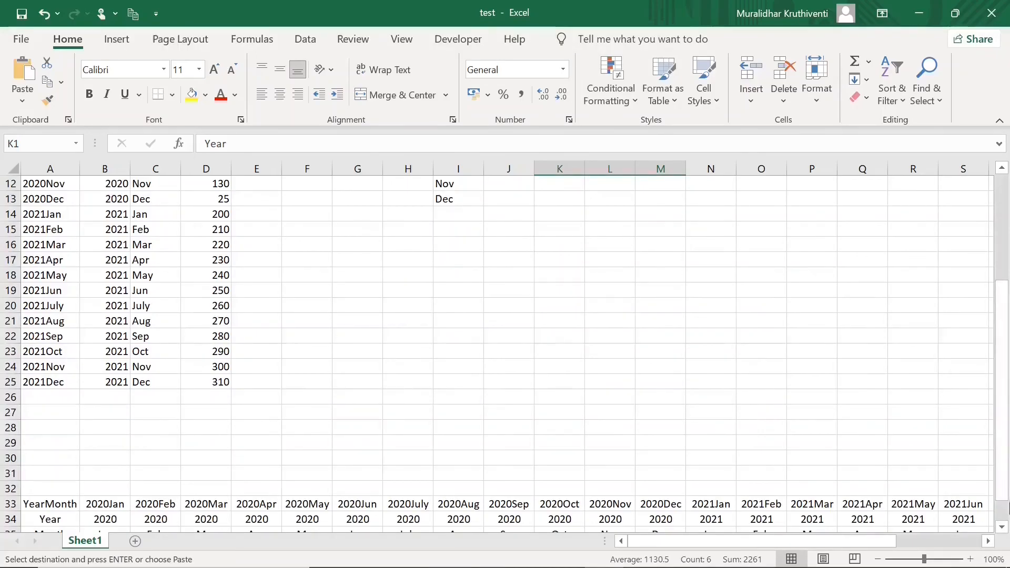
pyautogui.click(1002, 524)
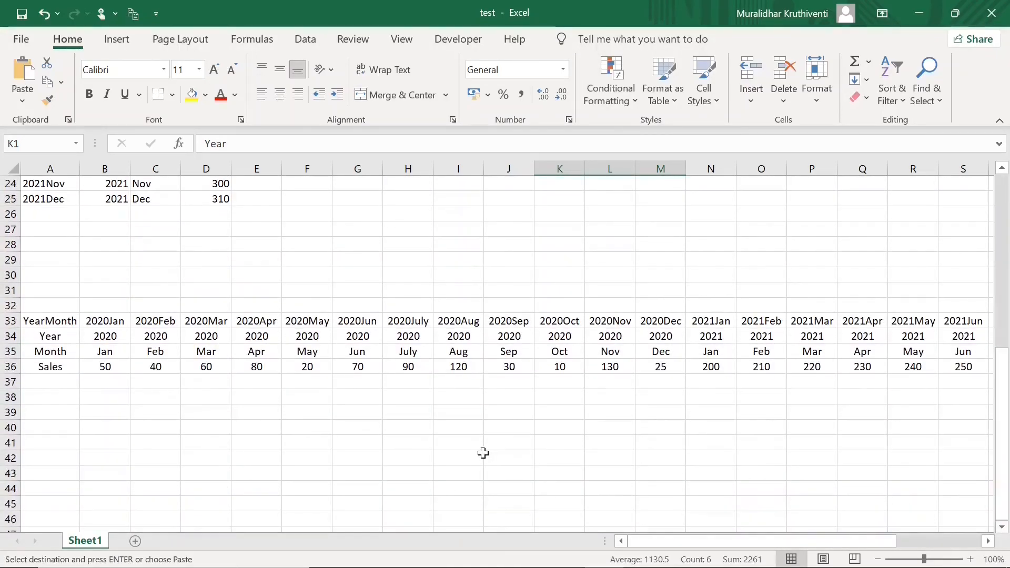
pyautogui.click(312, 430)
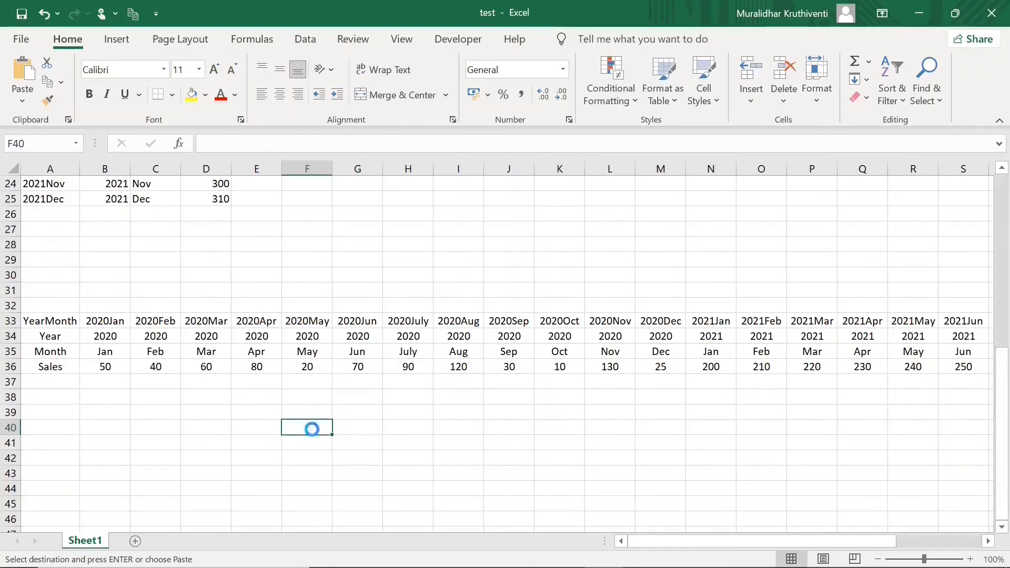
pyautogui.hotkey('ctrl', 'v')
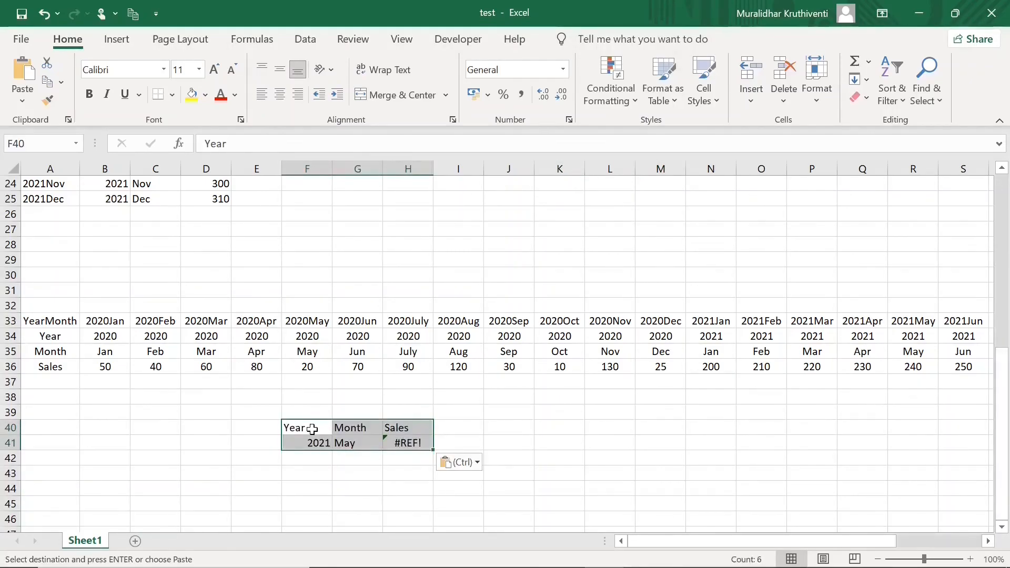
# Change the function in H41's copied formula from VLOOKUP to HLOOKUP.
pyautogui.click(416, 443)
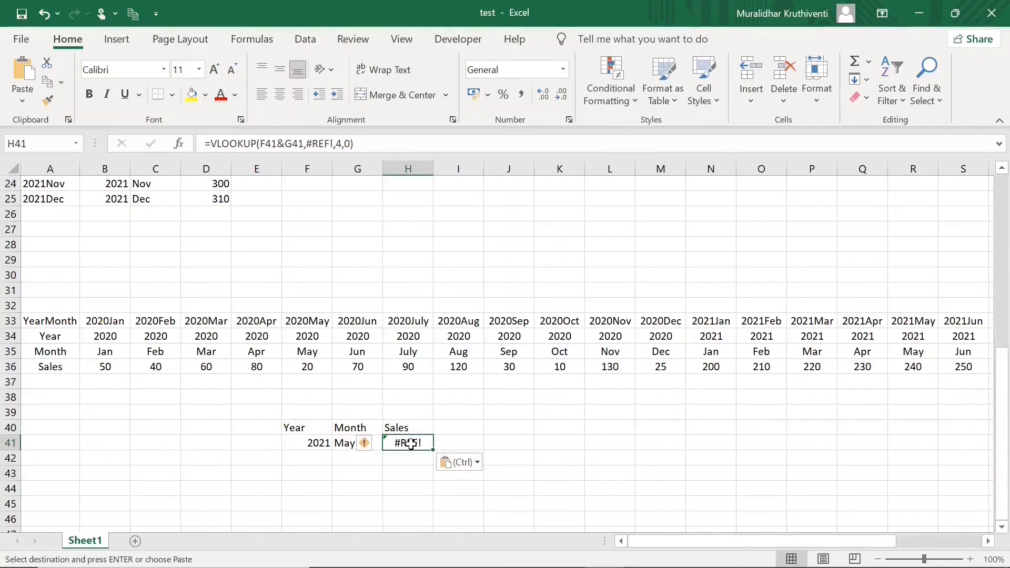
pyautogui.doubleClick(412, 443)
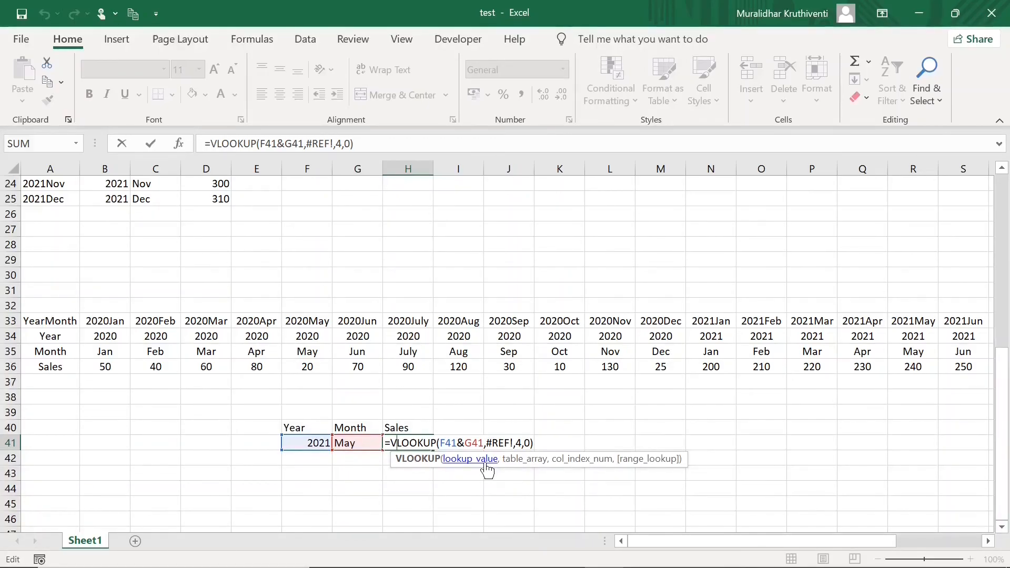
pyautogui.press('BackSpace')
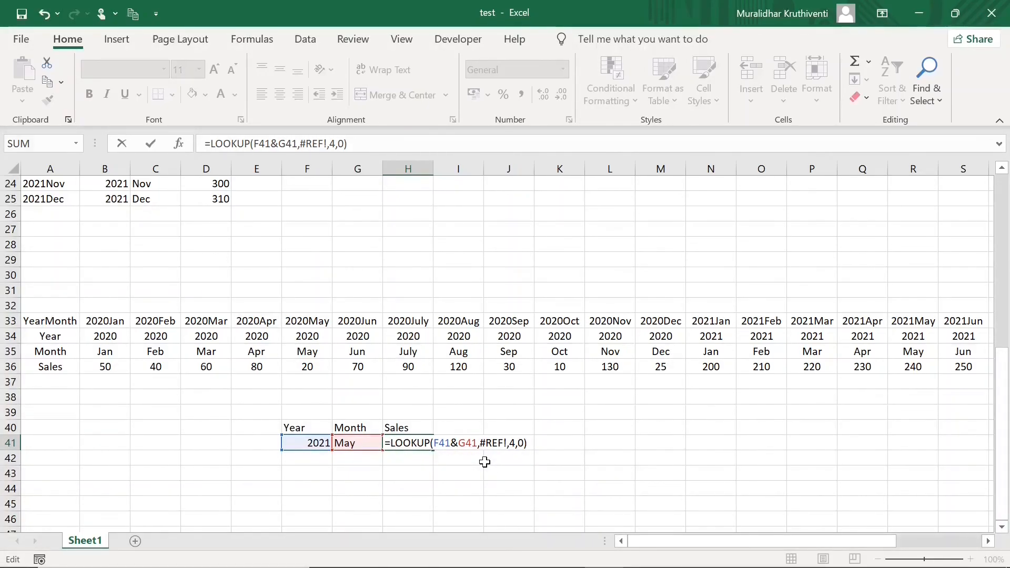
pyautogui.write('H')
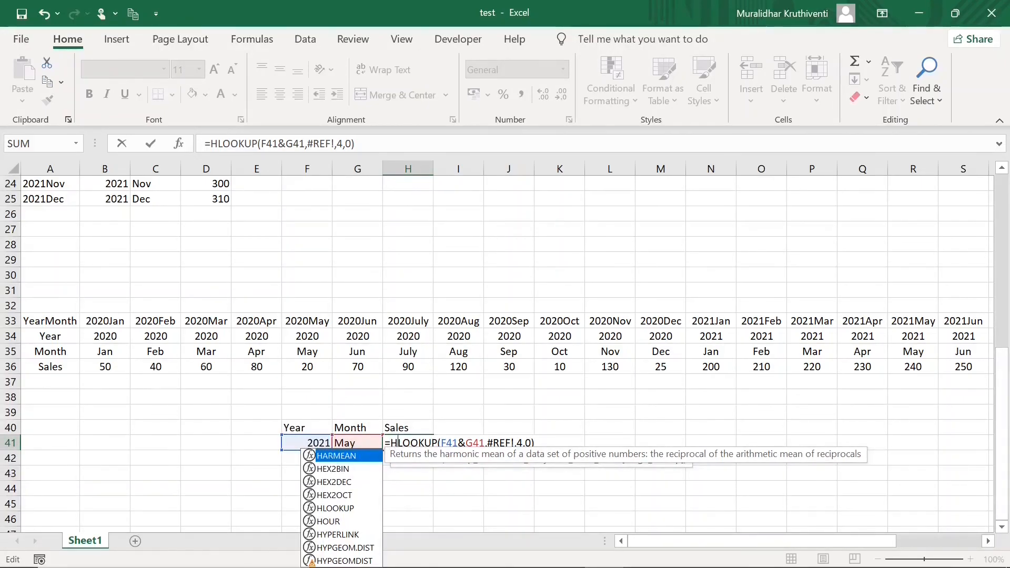
pyautogui.click(446, 443)
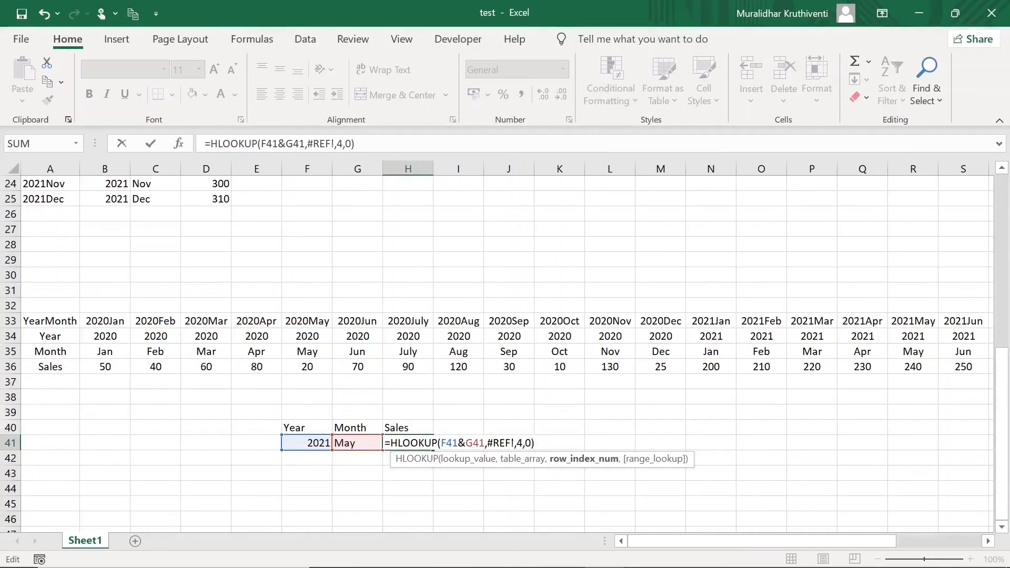
# Replace the #REF! table argument in H41 with A33:Y36 so the formula reads =HLOOKUP(F41&G41,A33:Y36,4,0).
pyautogui.click(487, 443)
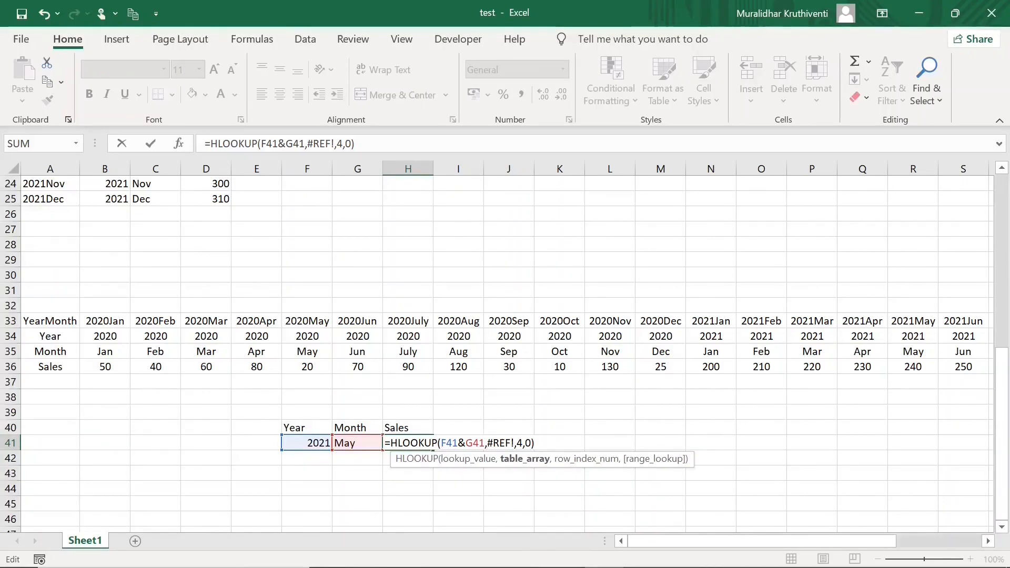
pyautogui.hotkey('shift', 'Right')
pyautogui.hotkey('shift', 'Right')
pyautogui.hotkey('shift', 'Right')
pyautogui.hotkey('shift', 'Right')
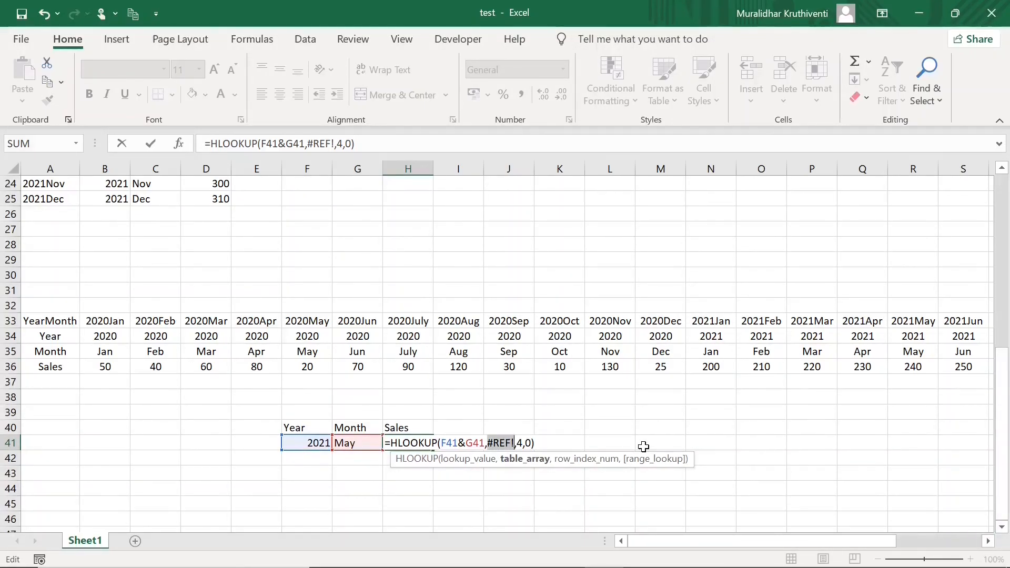
pyautogui.press('BackSpace')
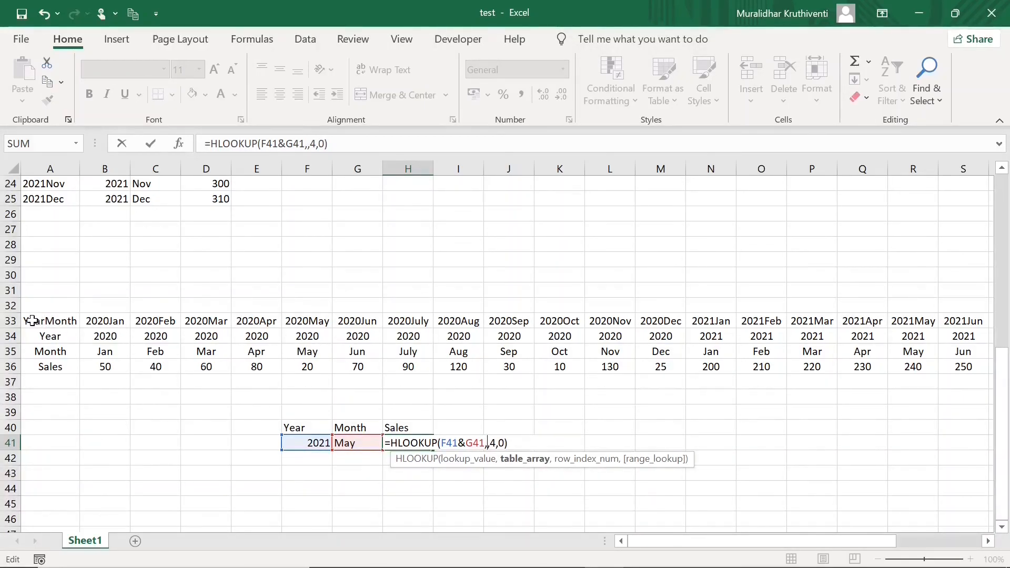
pyautogui.moveTo(32, 320); pyautogui.dragTo(853, 370)
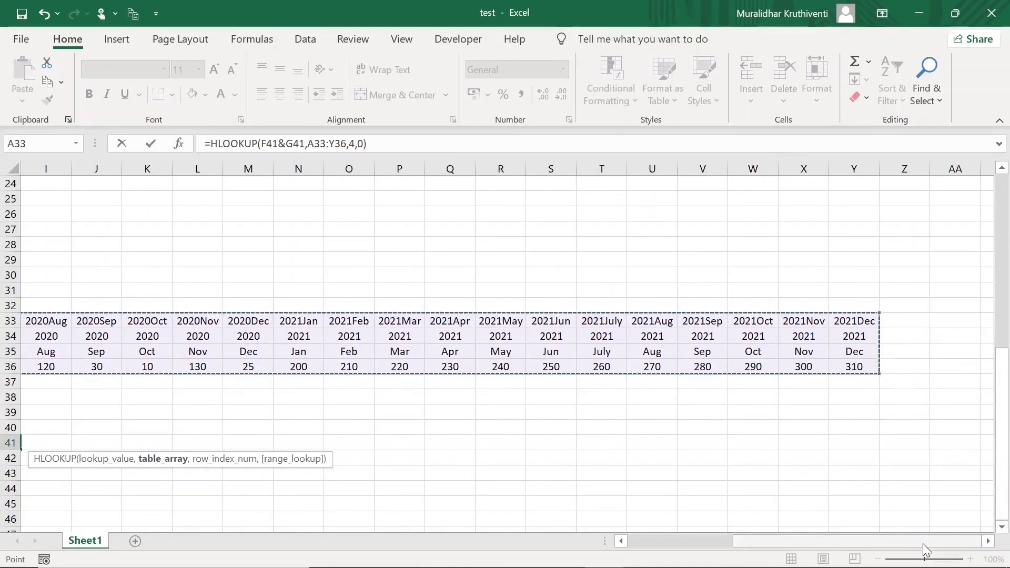
pyautogui.hscroll(-4, 875, 563)
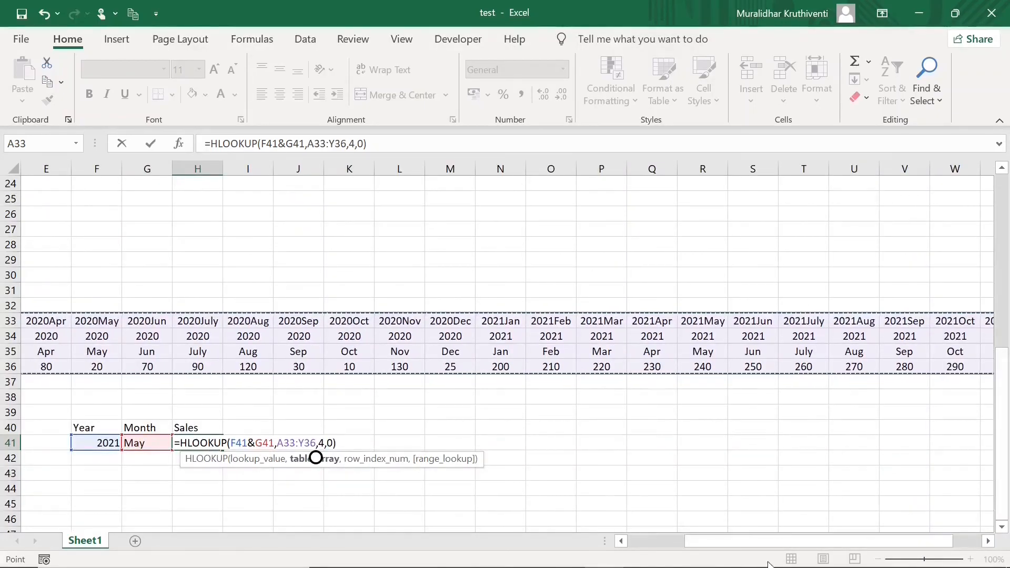
pyautogui.moveTo(735, 543); pyautogui.dragTo(668, 559)
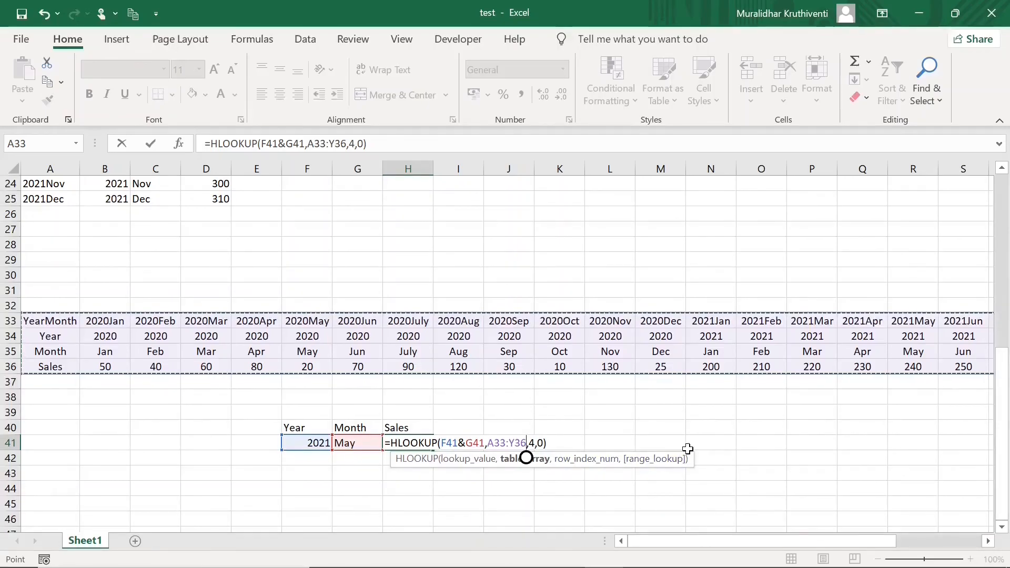
pyautogui.press('Return')
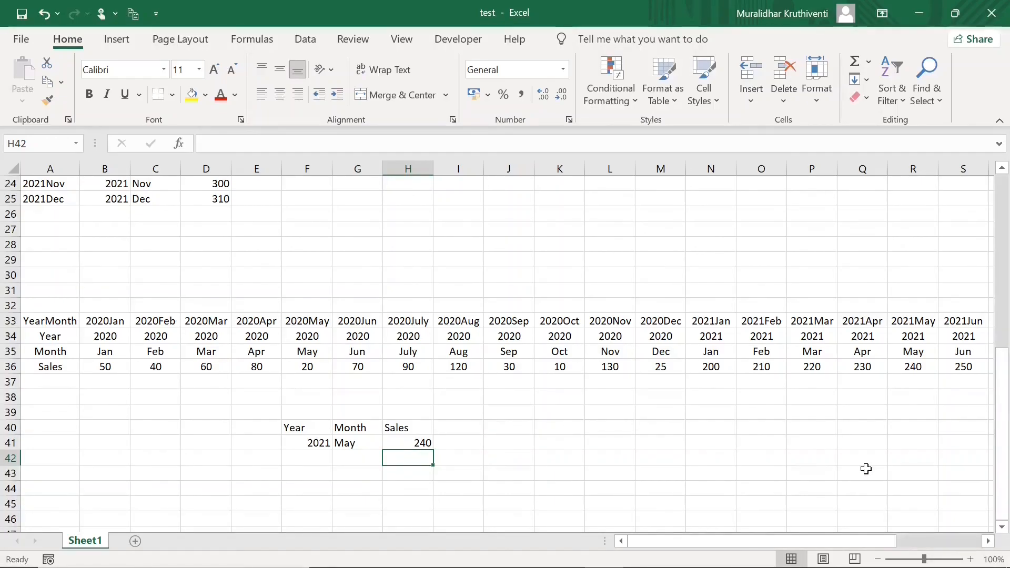
# Check the 2021 May lookup against R36, choose year 2020 in F41, and check the looked-up sales against F36.
pyautogui.click(910, 368)
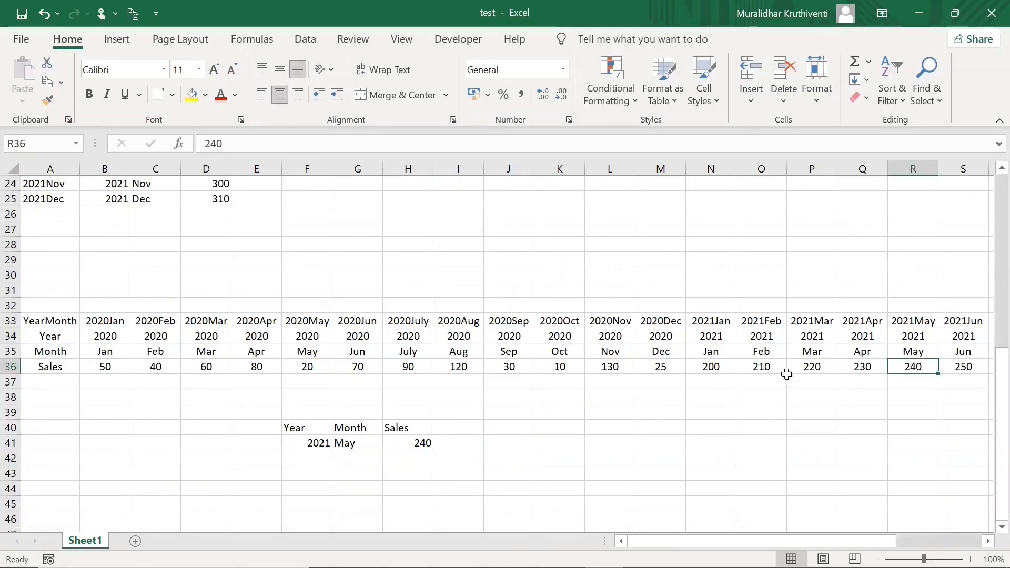
pyautogui.click(325, 444)
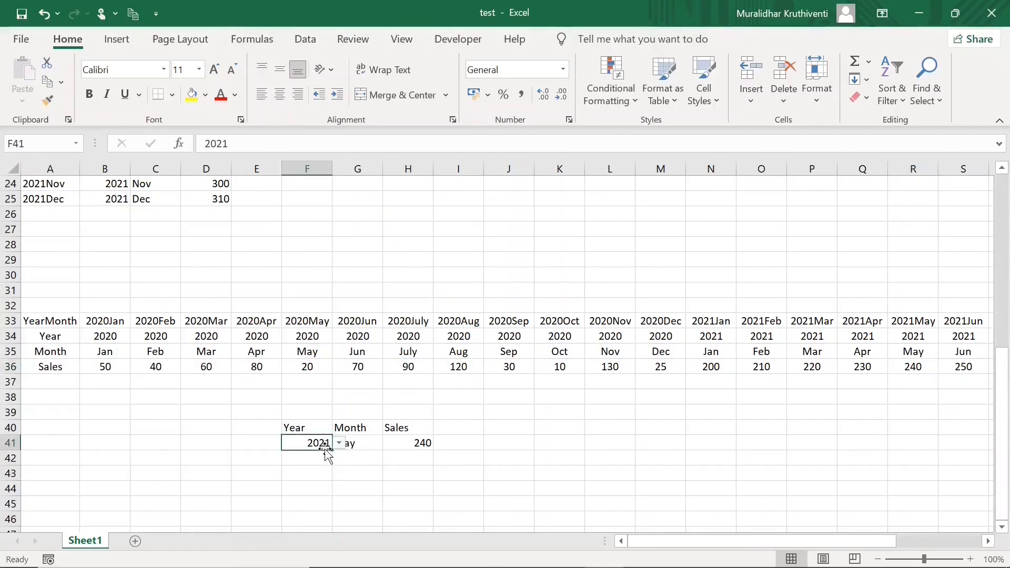
pyautogui.click(337, 447)
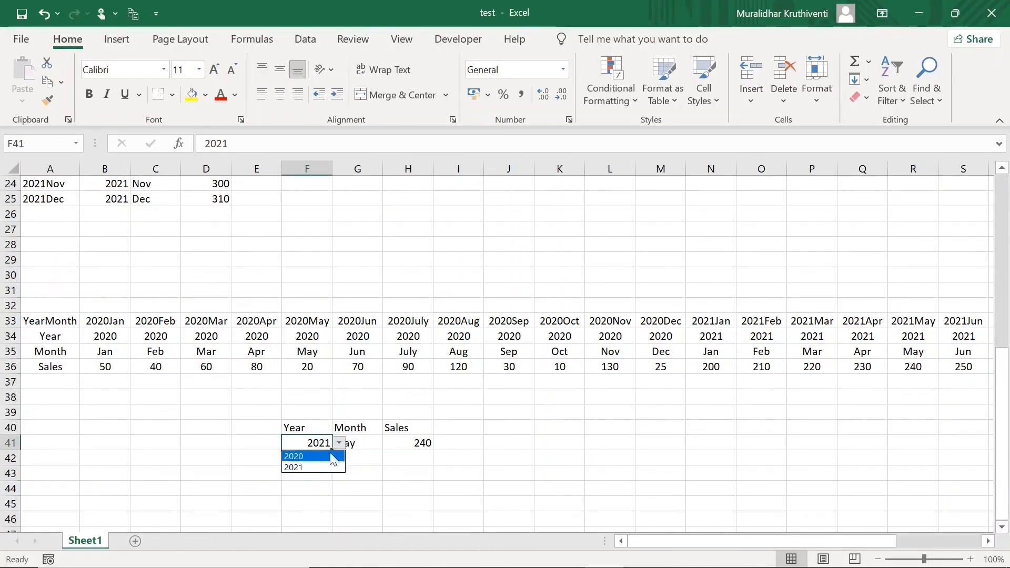
pyautogui.click(316, 456)
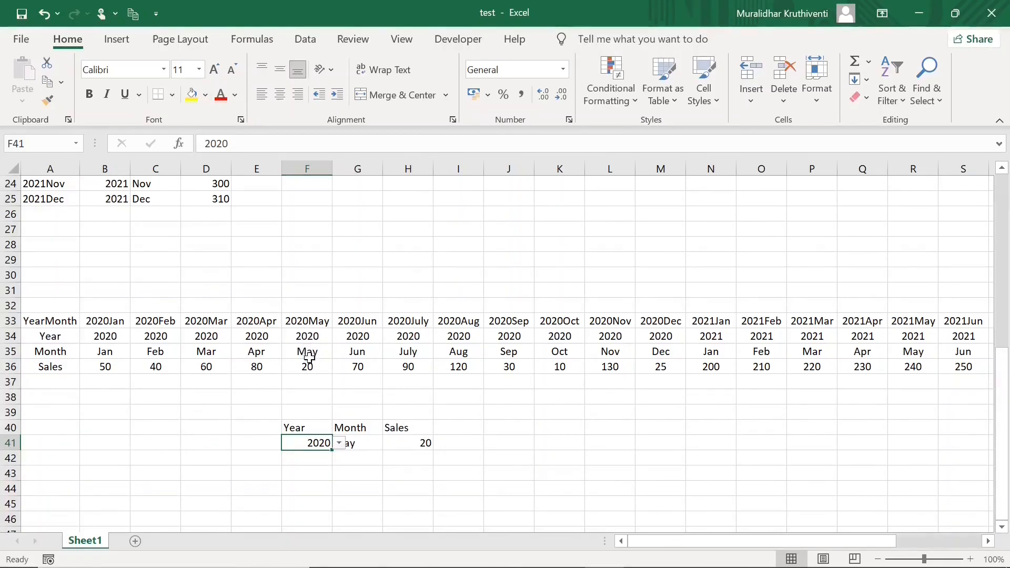
pyautogui.click(309, 366)
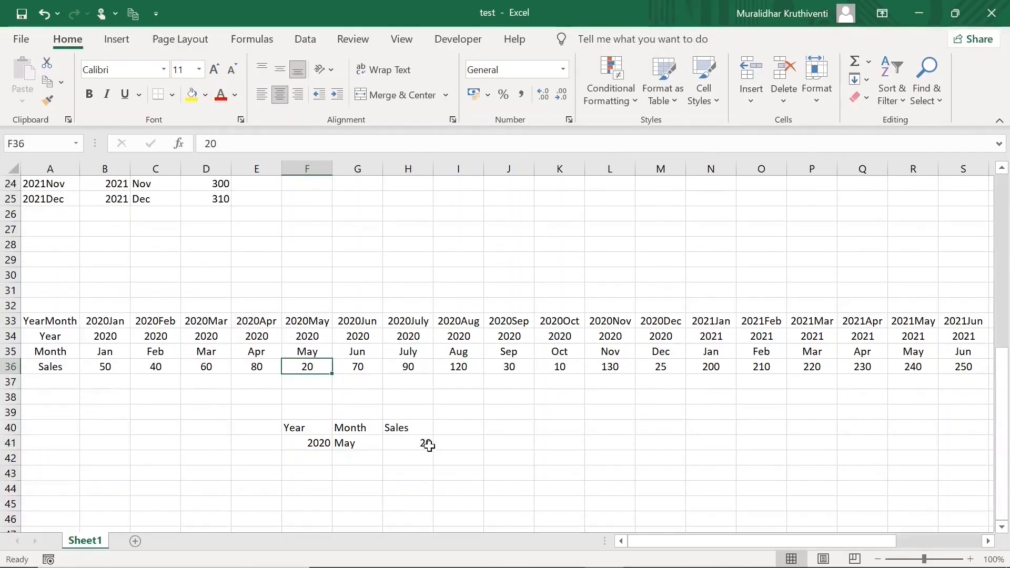